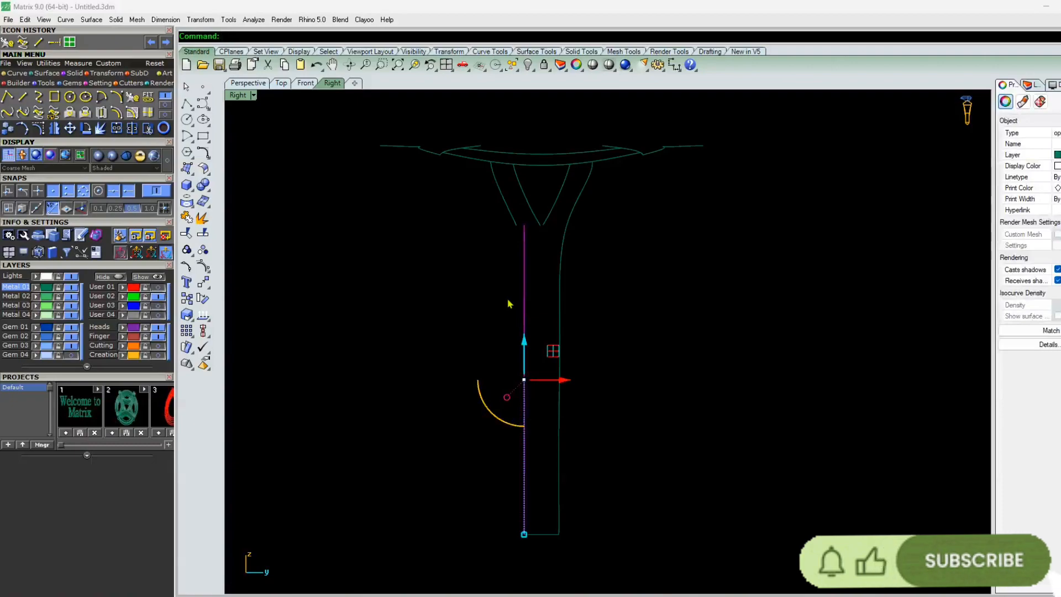
Delete the straight left side line of the shank and the flared curve above it
{"action": "key", "text": "Delete"}
{"action": "left_click", "coordinate": [514, 219]}
{"action": "key", "text": "Delete"}
Mirror the right shank outline curve across the vertical axis through the origin, starting the mirror plane at 0
{"action": "left_click", "coordinate": [561, 267]}
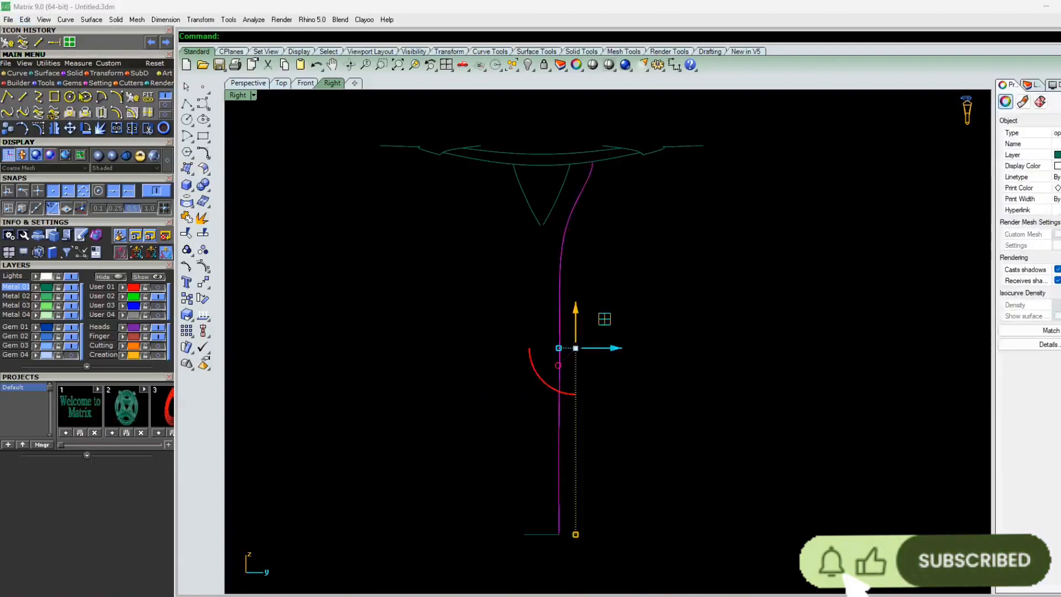
{"action": "left_click", "coordinate": [54, 128]}
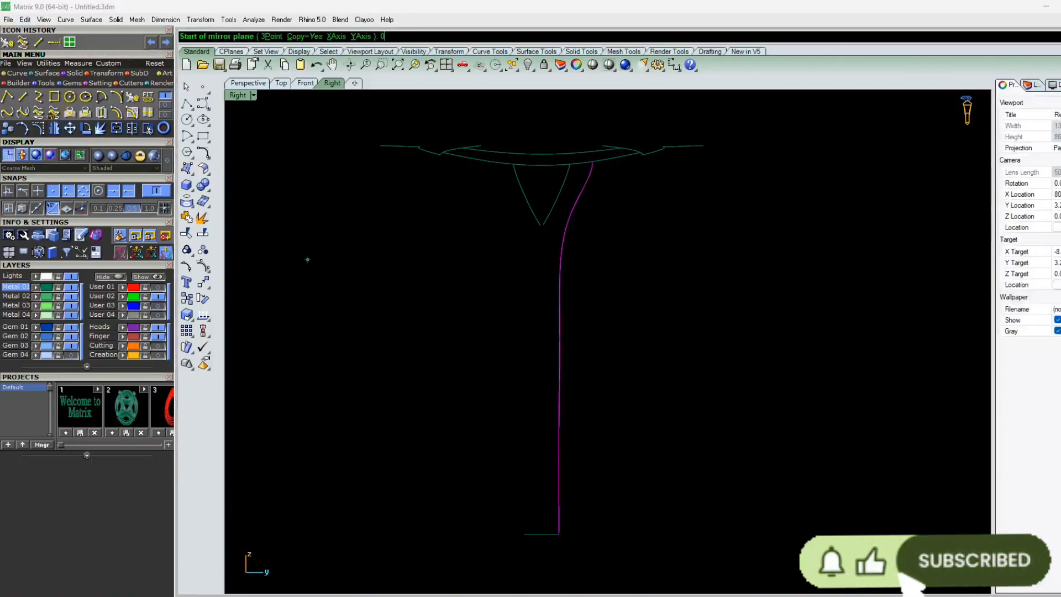
{"action": "left_click", "coordinate": [506, 562]}
{"action": "left_click", "coordinate": [605, 318]}
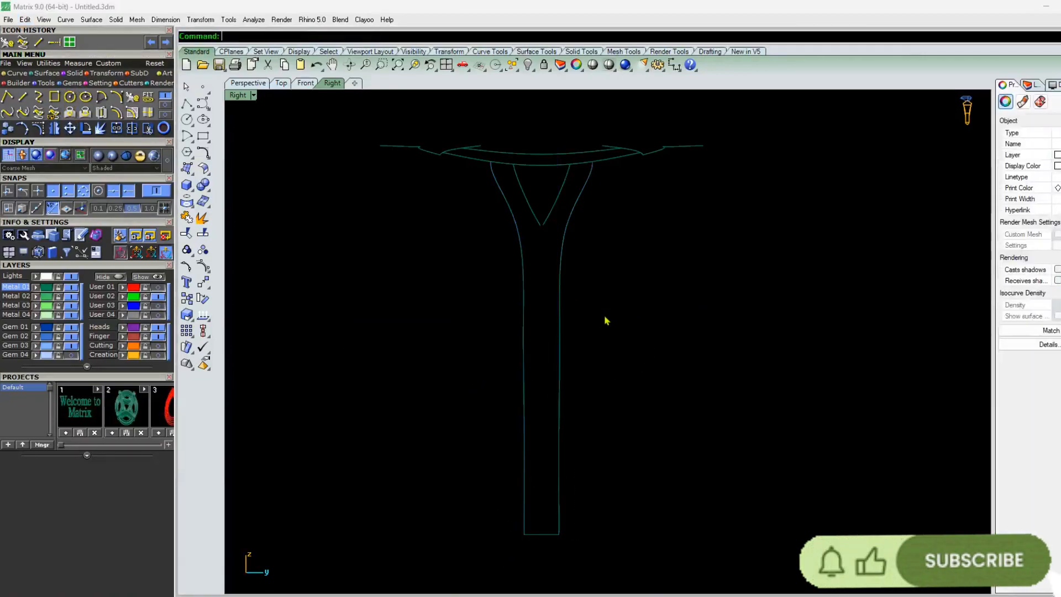
{"action": "left_click_drag", "start_coordinate": [444, 434], "coordinate": [439, 437]}
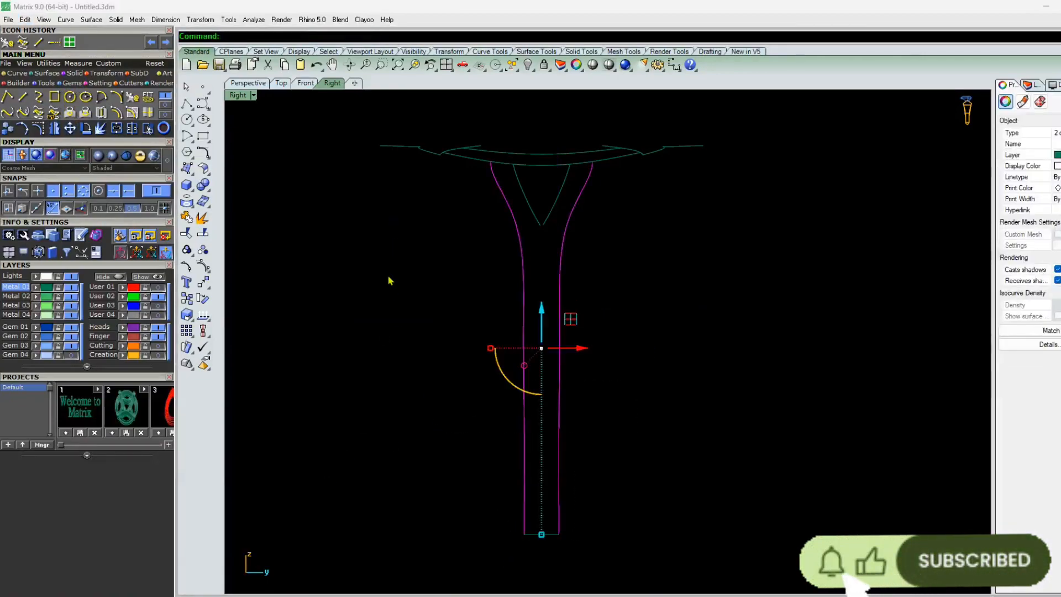
{"action": "right_click", "coordinate": [388, 274]}
{"action": "key", "text": "Escape"}
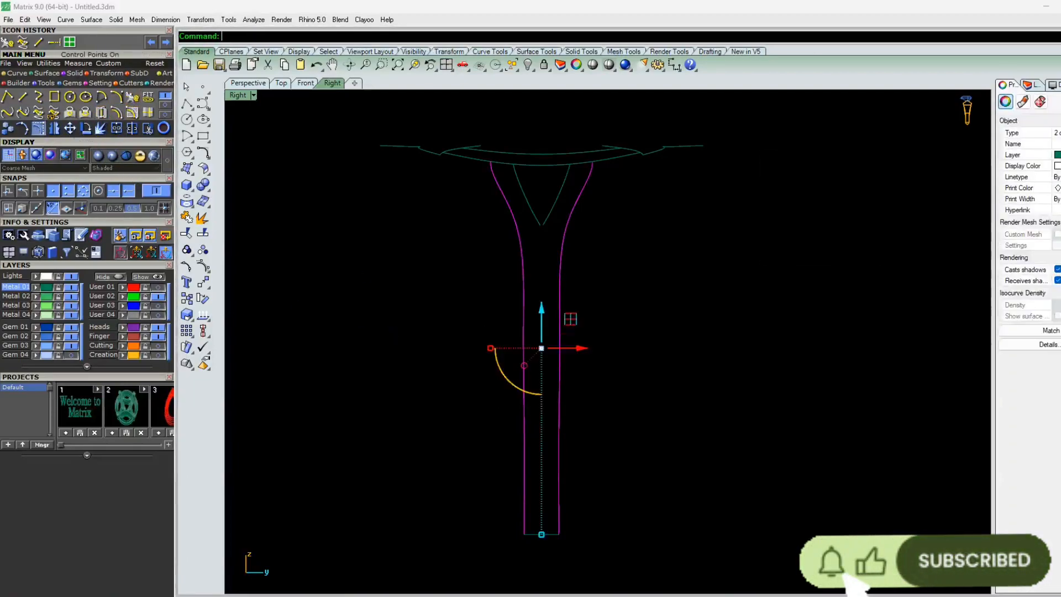
{"action": "key", "text": "F10"}
{"action": "key", "text": "F10"}
{"action": "scroll", "coordinate": [481, 249], "scroll_direction": "up", "scroll_amount": 3}
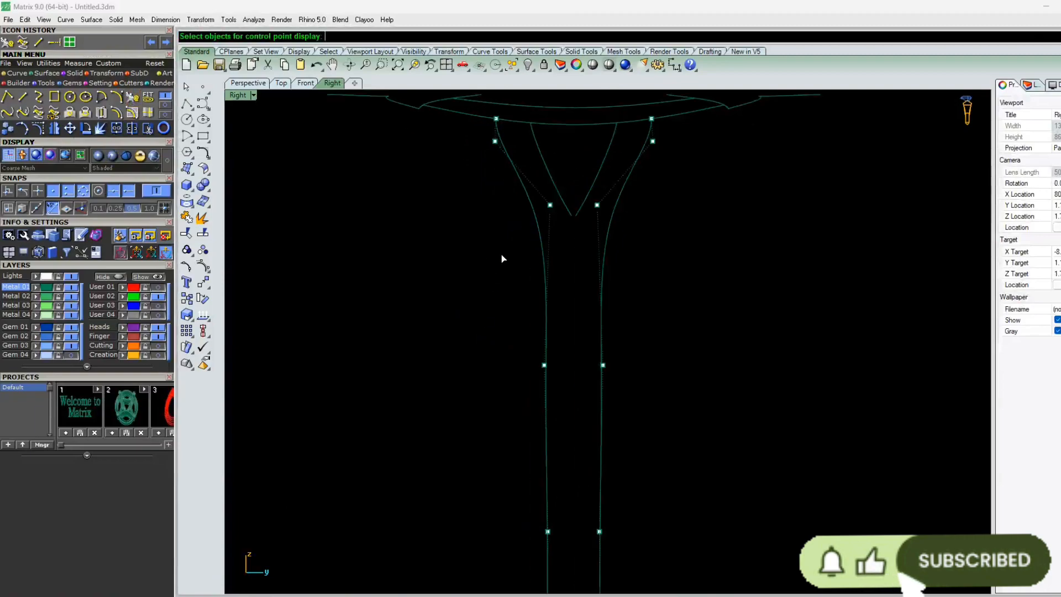
{"action": "scroll", "coordinate": [503, 298], "scroll_direction": "down", "scroll_amount": 4}
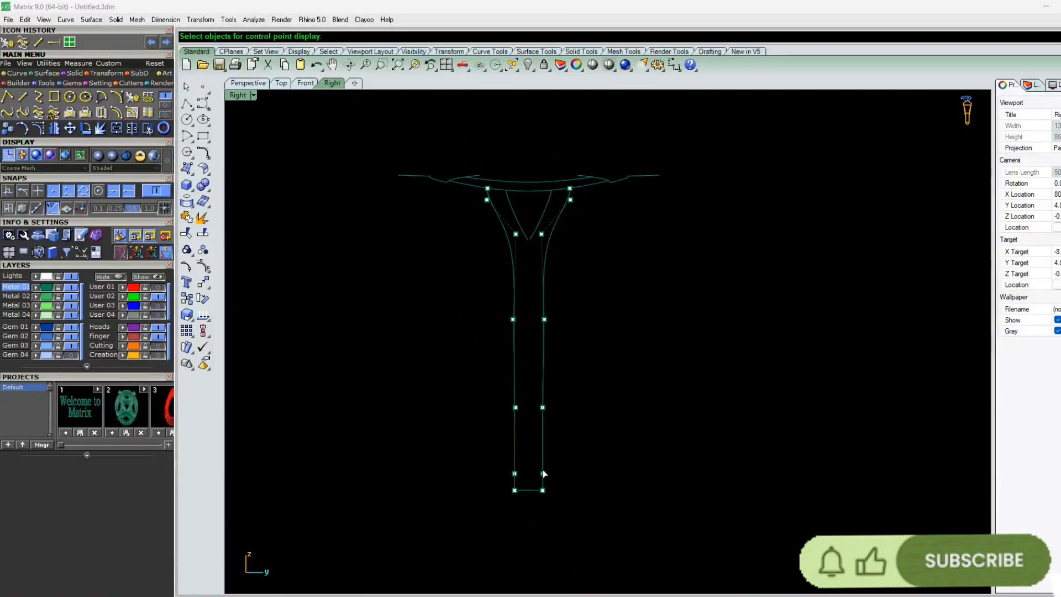
{"action": "key", "text": "F11"}
Try moving the right outline curve's control point beside the V tip outward, then undo the move
{"action": "left_click", "coordinate": [542, 445]}
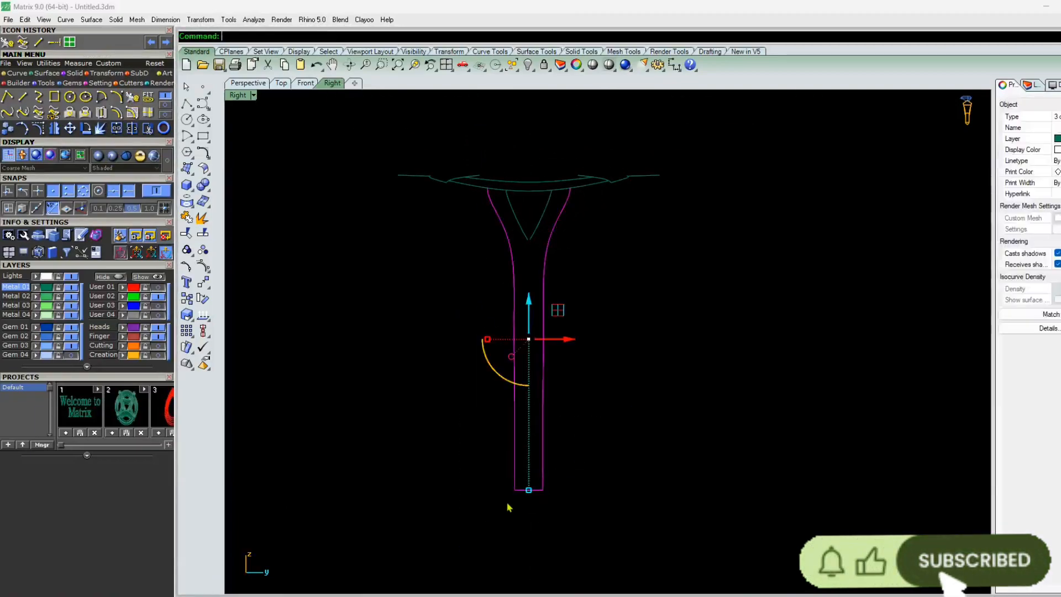
{"action": "left_click", "coordinate": [484, 412]}
{"action": "left_click", "coordinate": [513, 430]}
{"action": "key", "text": "F10"}
{"action": "scroll", "coordinate": [517, 263], "scroll_direction": "up", "scroll_amount": 3}
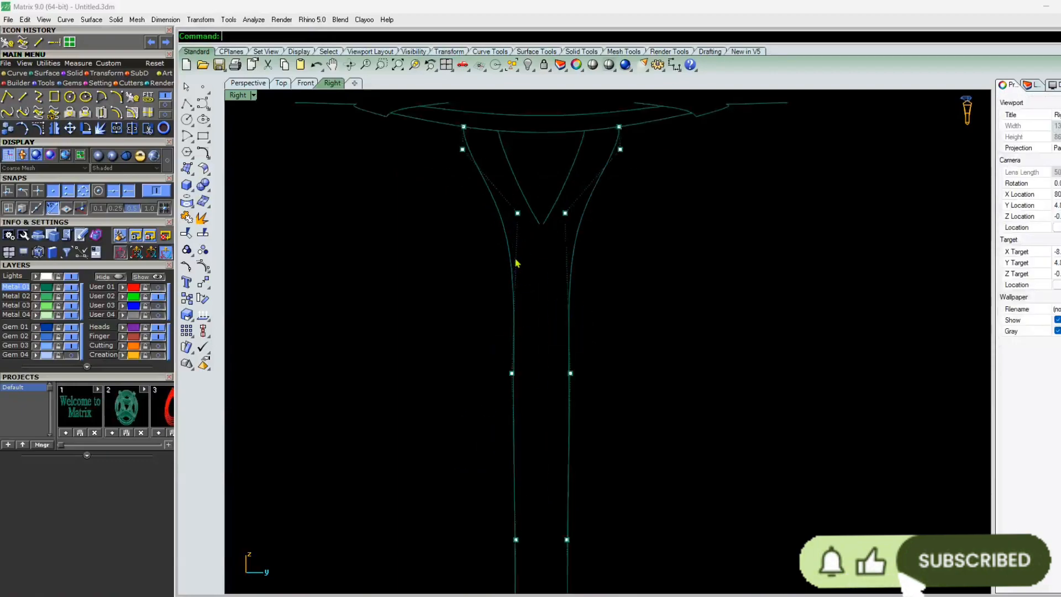
{"action": "scroll", "coordinate": [516, 263], "scroll_direction": "up", "scroll_amount": 2}
{"action": "scroll", "coordinate": [514, 254], "scroll_direction": "down", "scroll_amount": 2}
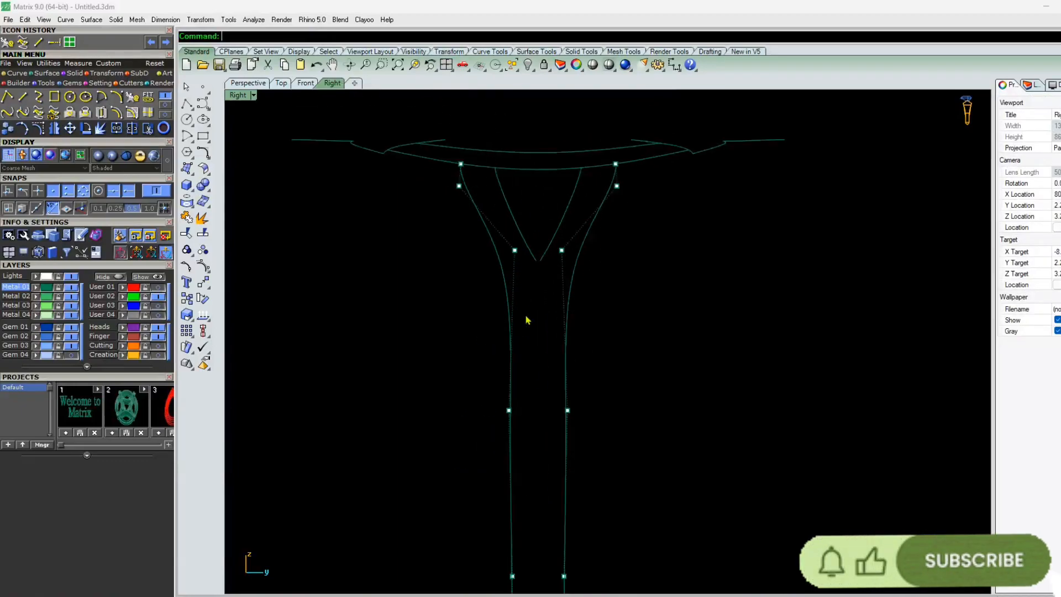
{"action": "scroll", "coordinate": [513, 251], "scroll_direction": "up", "scroll_amount": 2}
{"action": "left_click", "coordinate": [514, 252]}
{"action": "key", "text": "Escape"}
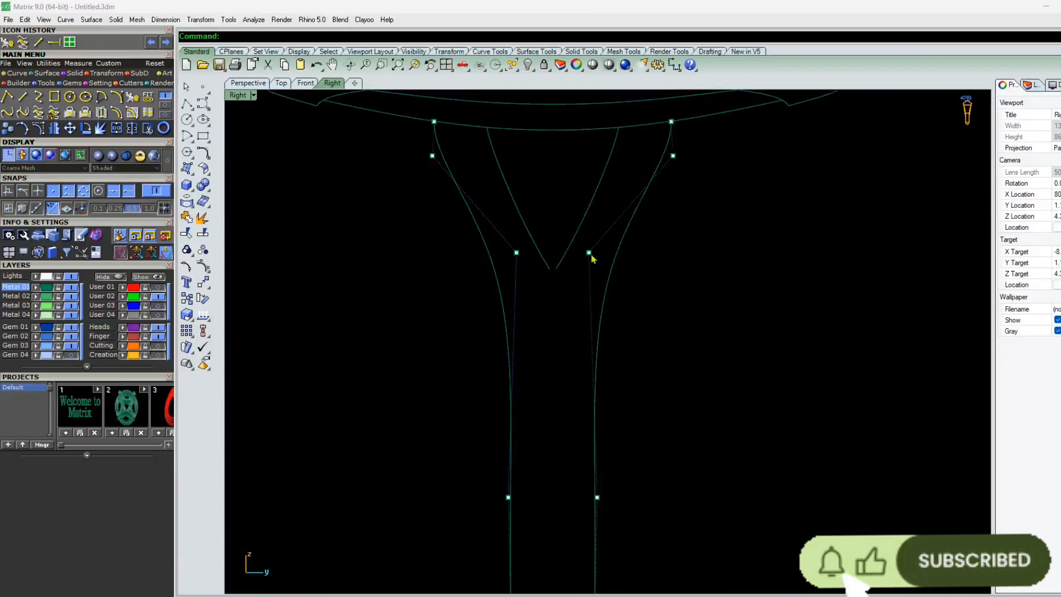
{"action": "left_click_drag", "start_coordinate": [624, 263], "coordinate": [634, 284]}
{"action": "scroll", "coordinate": [585, 262], "scroll_direction": "down", "scroll_amount": 2}
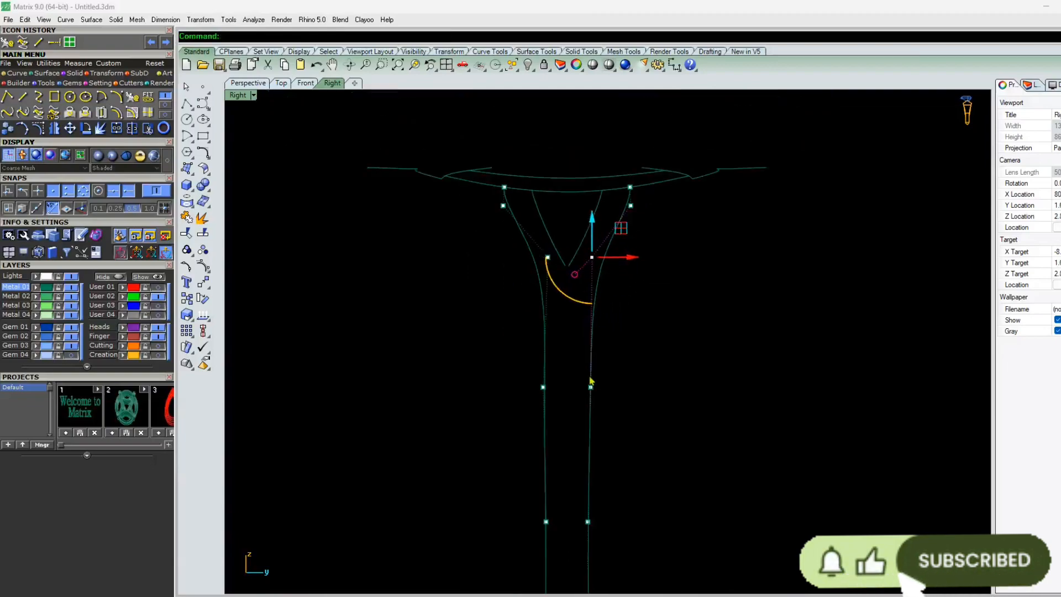
{"action": "key", "text": "ctrl+z"}
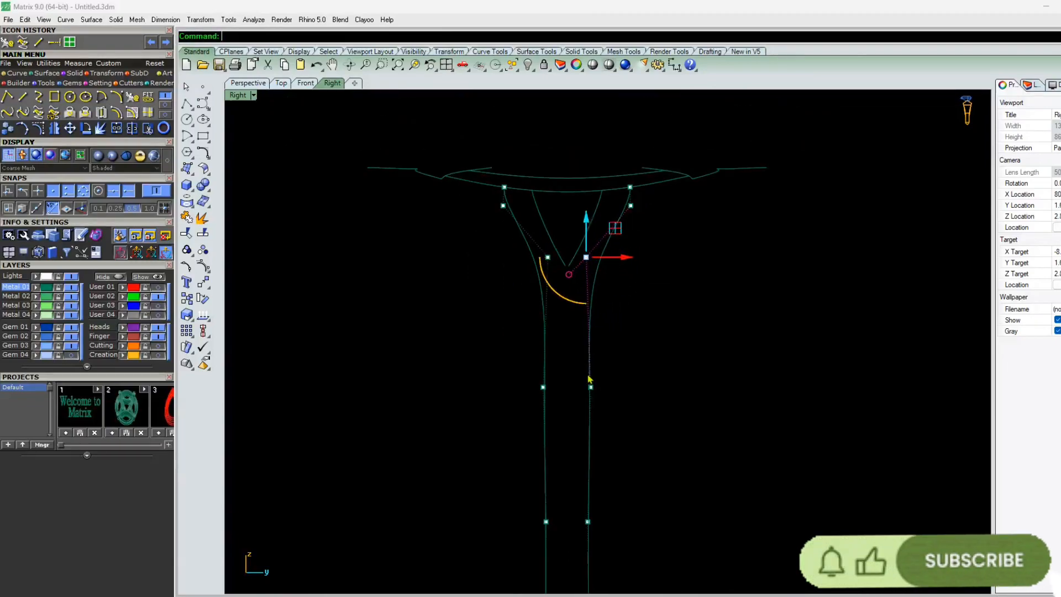
Turn off the control points and delete the right shank outline curve
{"action": "key", "text": "Escape"}
{"action": "key", "text": "Escape"}
{"action": "left_click", "coordinate": [590, 359]}
{"action": "key", "text": "Delete"}
Mirror the left shank outline curve to the right across the vertical axis, starting the mirror plane at 0
{"action": "left_click", "coordinate": [545, 351]}
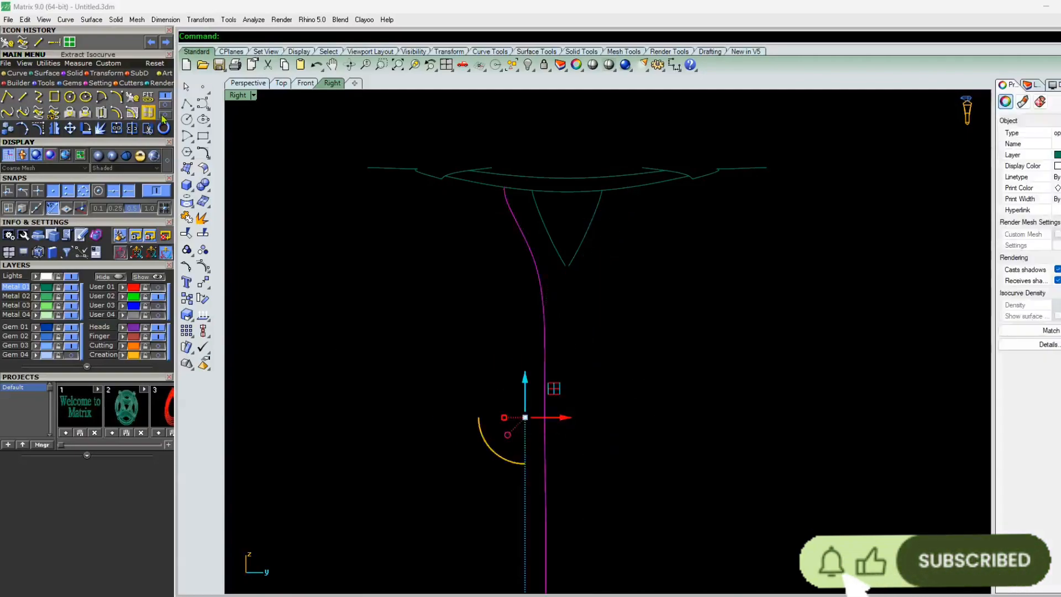
{"action": "left_click", "coordinate": [54, 129]}
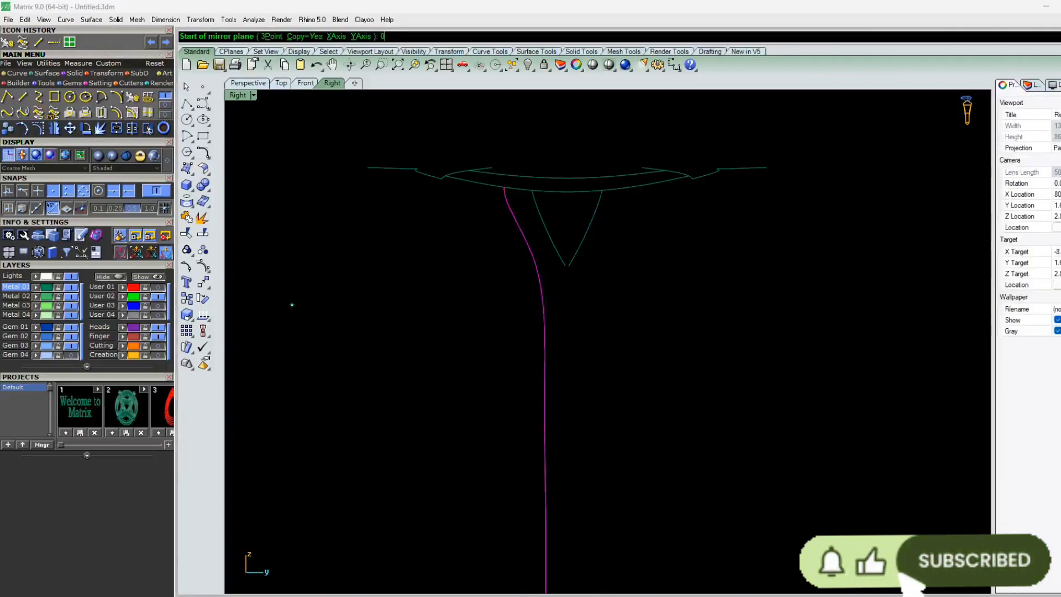
{"action": "left_click", "coordinate": [567, 411]}
{"action": "left_click", "coordinate": [578, 130]}
{"action": "left_click", "coordinate": [546, 313]}
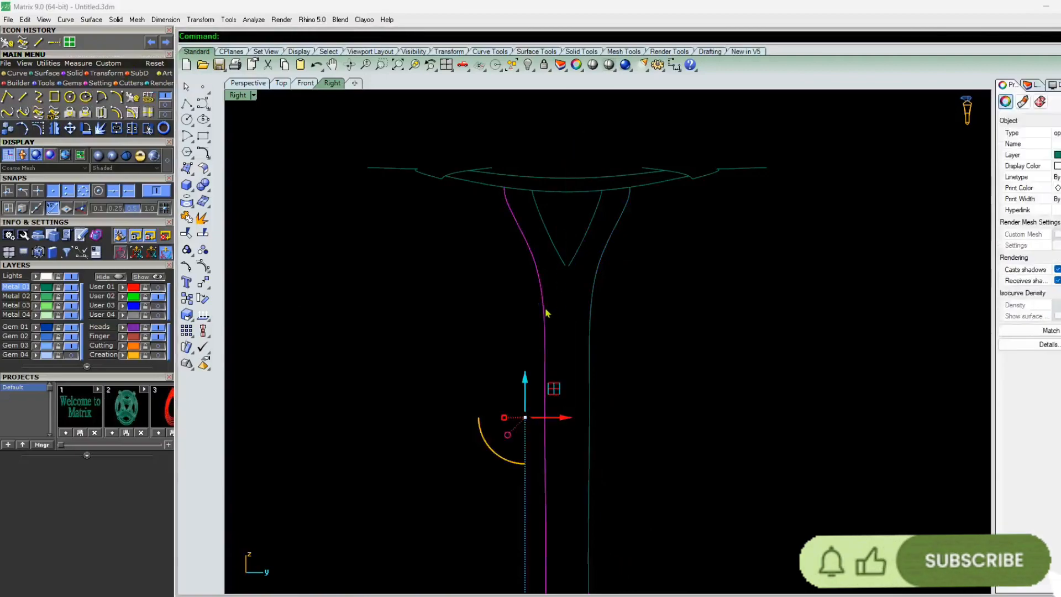
Show the left outline curve's control points and shift the one beside the V tip slightly outward
{"action": "key", "text": "F10"}
{"action": "scroll", "coordinate": [474, 249], "scroll_direction": "down", "scroll_amount": 2}
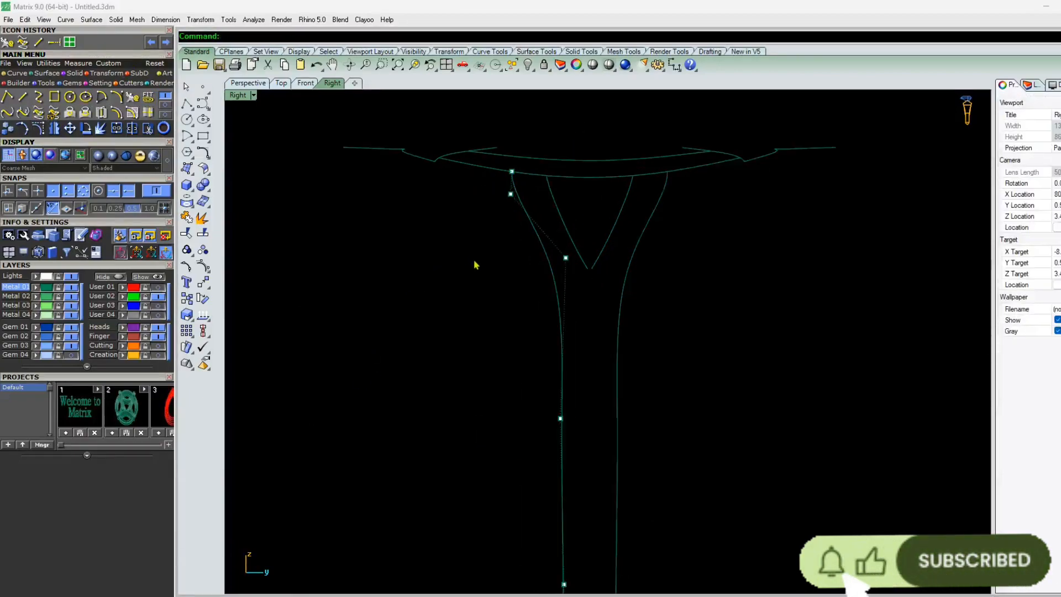
{"action": "scroll", "coordinate": [513, 251], "scroll_direction": "up", "scroll_amount": 2}
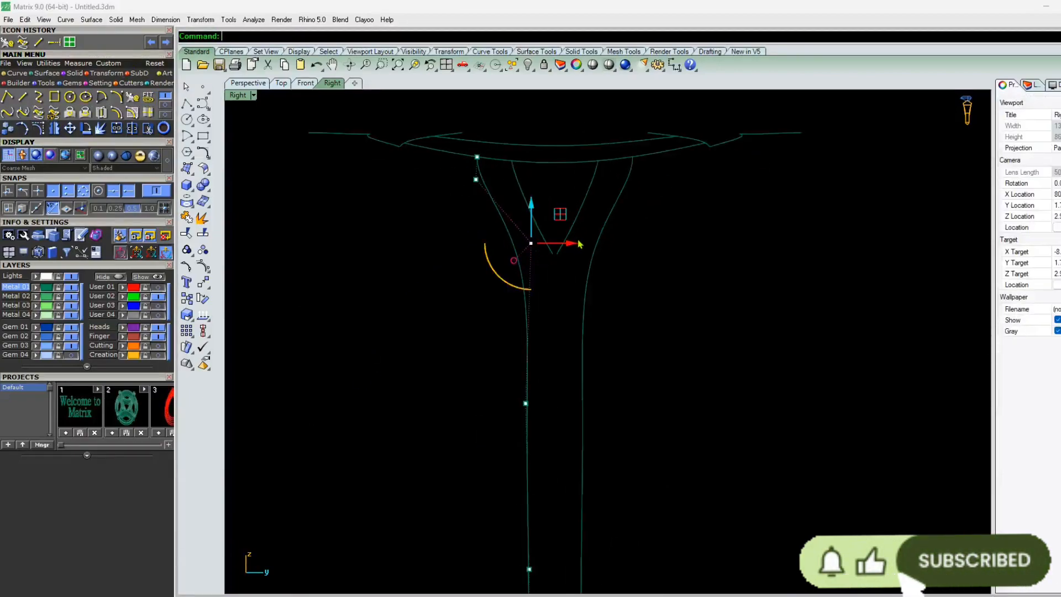
{"action": "left_click_drag", "start_coordinate": [573, 244], "coordinate": [564, 246]}
{"action": "scroll", "coordinate": [507, 425], "scroll_direction": "down", "scroll_amount": 2}
{"action": "right_click_drag", "start_coordinate": [507, 428], "coordinate": [504, 334]}
{"action": "scroll", "coordinate": [514, 329], "scroll_direction": "up", "scroll_amount": 2}
{"action": "left_click", "coordinate": [633, 306]}
{"action": "scroll", "coordinate": [552, 345], "scroll_direction": "down", "scroll_amount": 4}
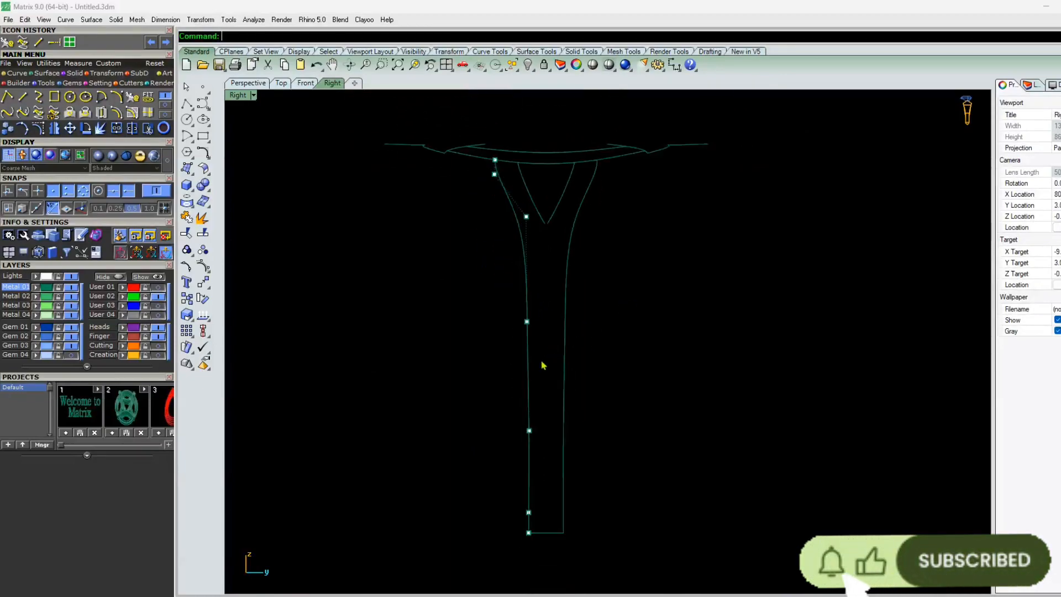
Move the left curve's control point beside the V tip and the one below it outward together, then hide the points
{"action": "scroll", "coordinate": [525, 221], "scroll_direction": "up", "scroll_amount": 2}
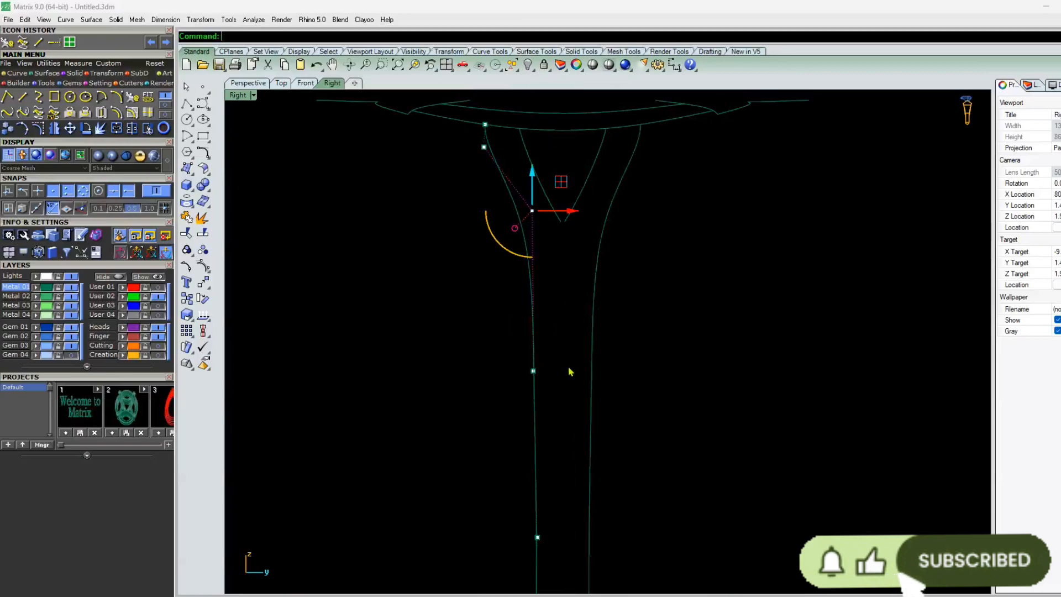
{"action": "left_click", "coordinate": [533, 370], "text": "shift"}
{"action": "scroll", "coordinate": [553, 308], "scroll_direction": "up", "scroll_amount": 2}
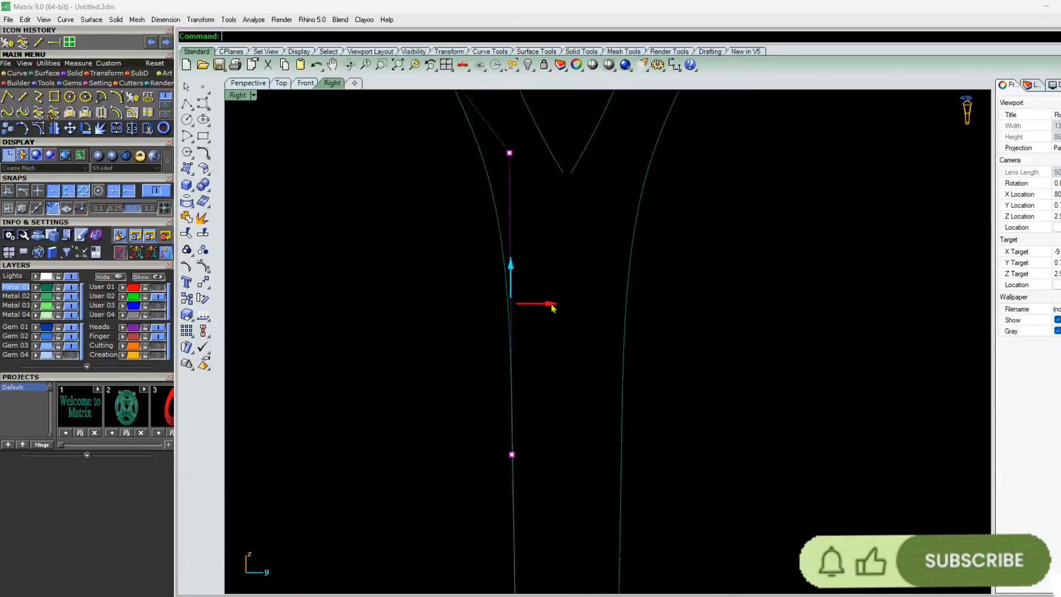
{"action": "scroll", "coordinate": [550, 308], "scroll_direction": "down", "scroll_amount": 3}
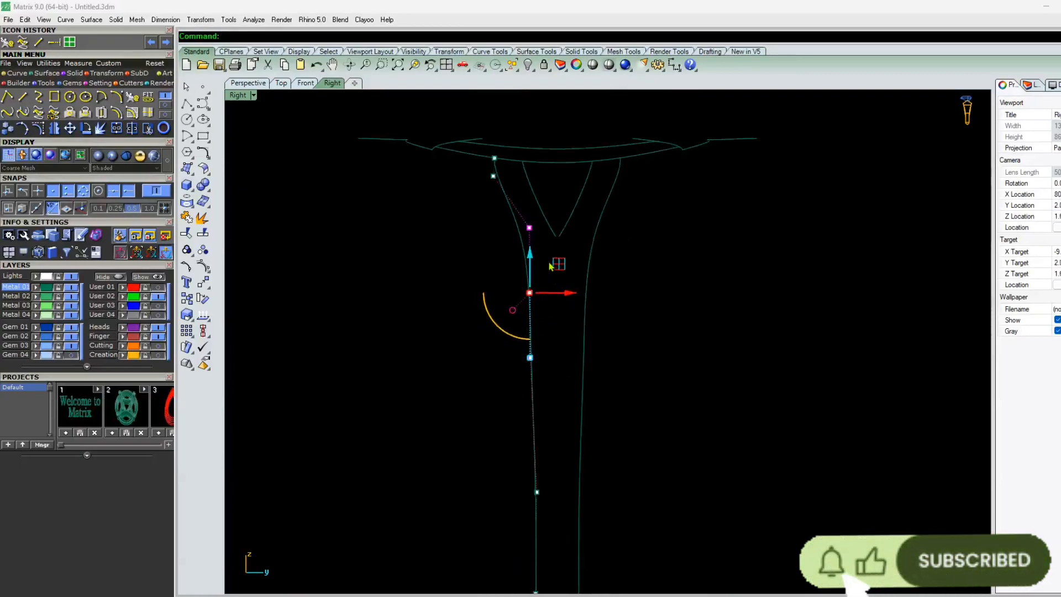
{"action": "key", "text": "Escape"}
{"action": "scroll", "coordinate": [569, 351], "scroll_direction": "down", "scroll_amount": 3}
{"action": "scroll", "coordinate": [548, 315], "scroll_direction": "up", "scroll_amount": 4}
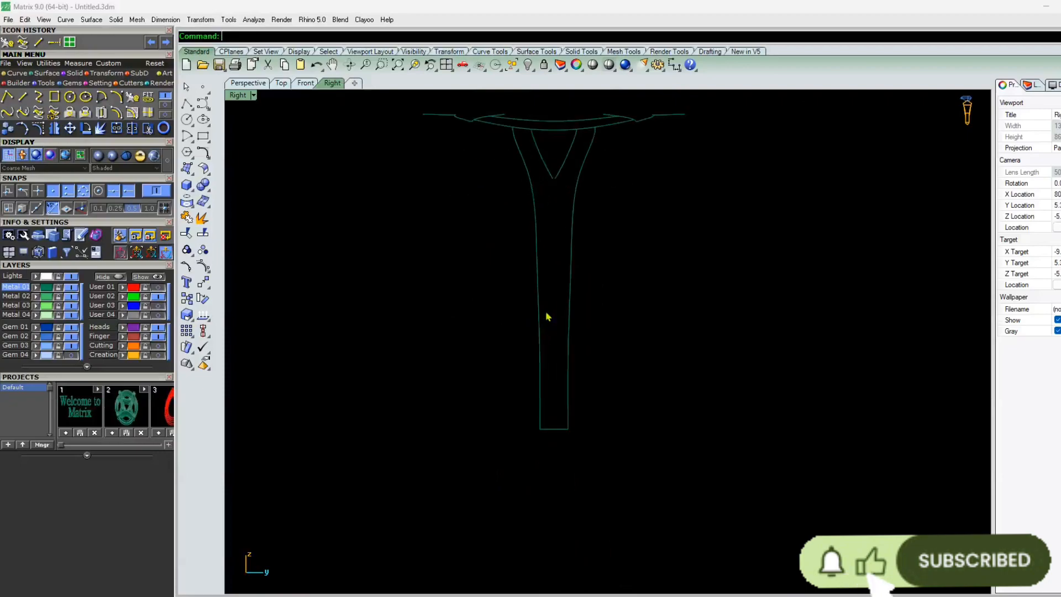
{"action": "left_click", "coordinate": [537, 361]}
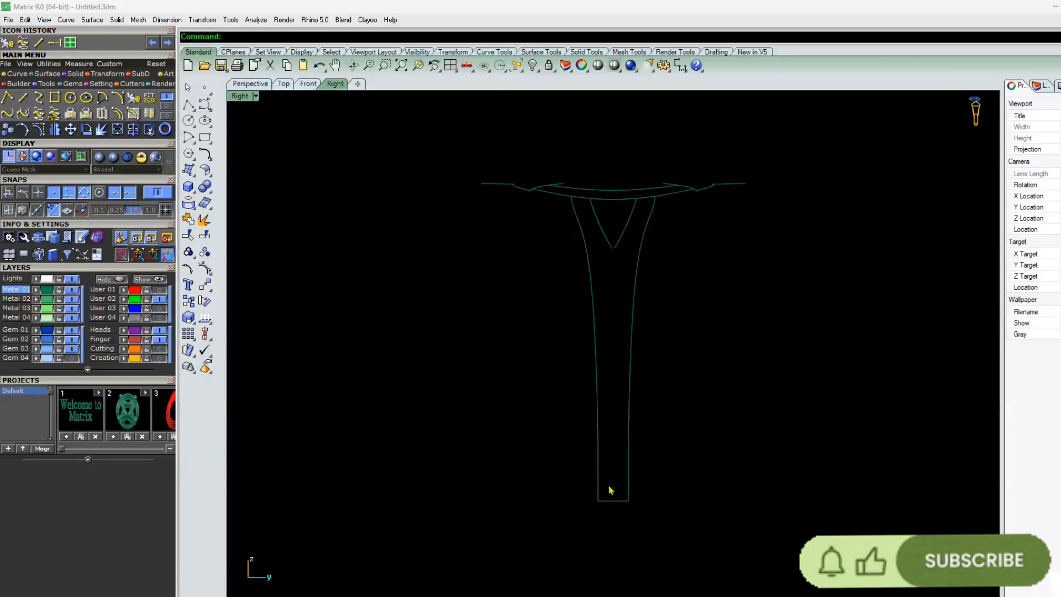
Rebuild the left shank outline curve with a point count of 10 and degree 3, deleting the input
{"action": "left_click", "coordinate": [308, 84]}
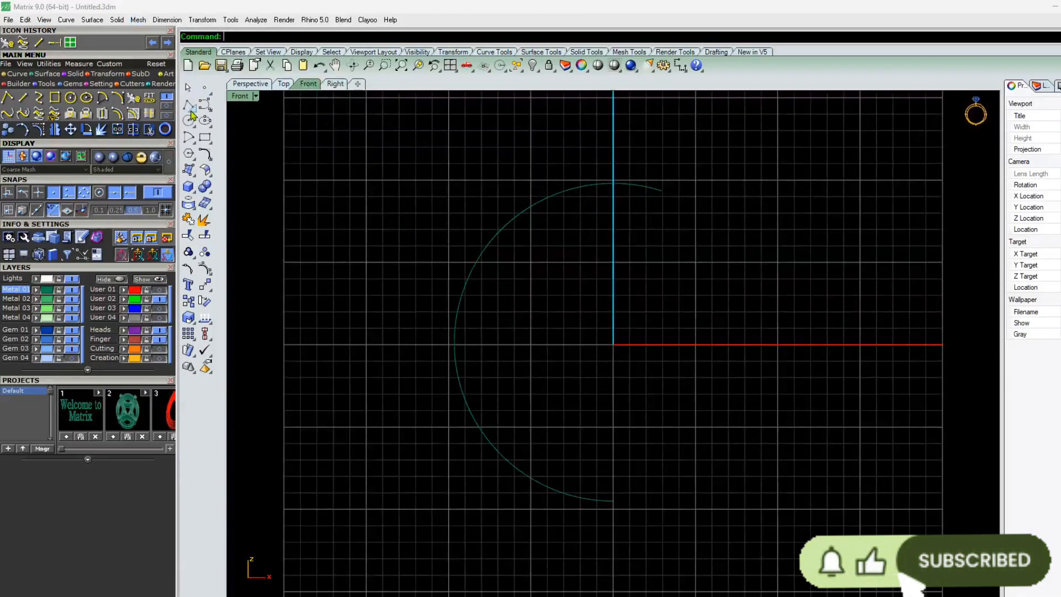
{"action": "left_click", "coordinate": [334, 84]}
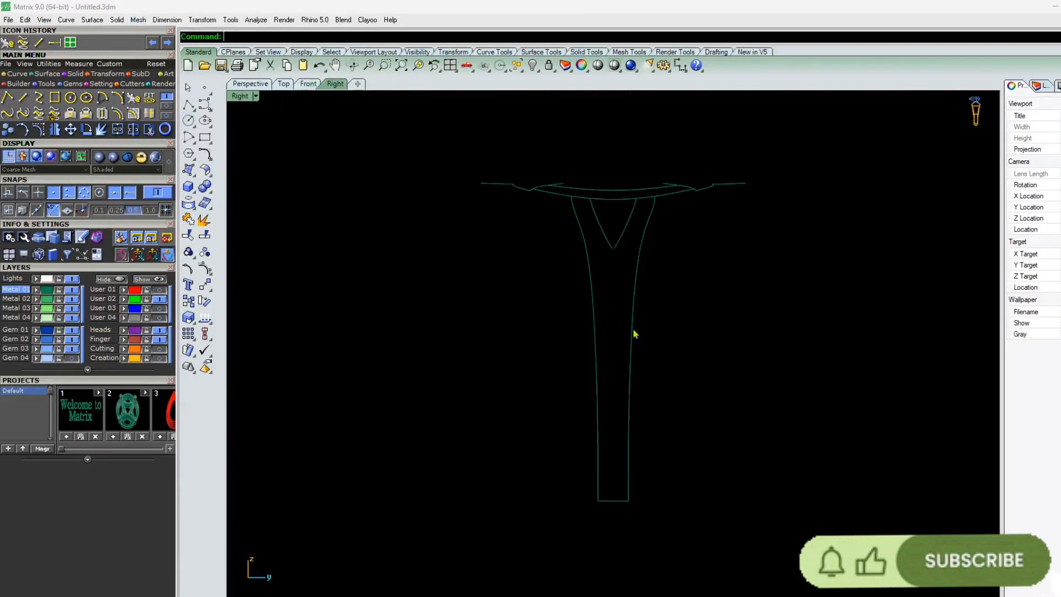
{"action": "left_click", "coordinate": [591, 332]}
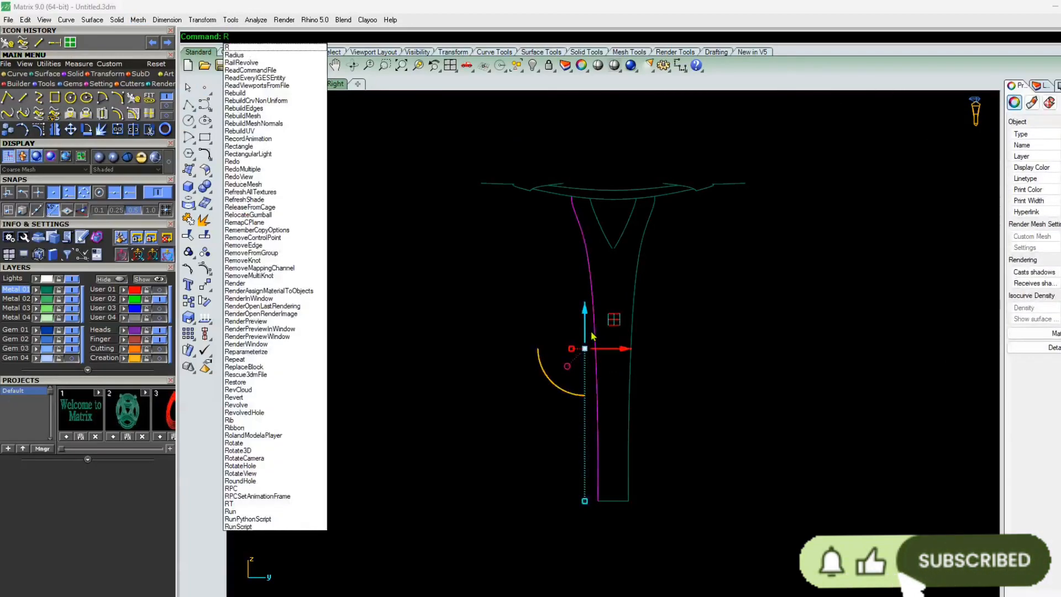
{"action": "type", "text": "ebuild"}
{"action": "key", "text": "Return"}
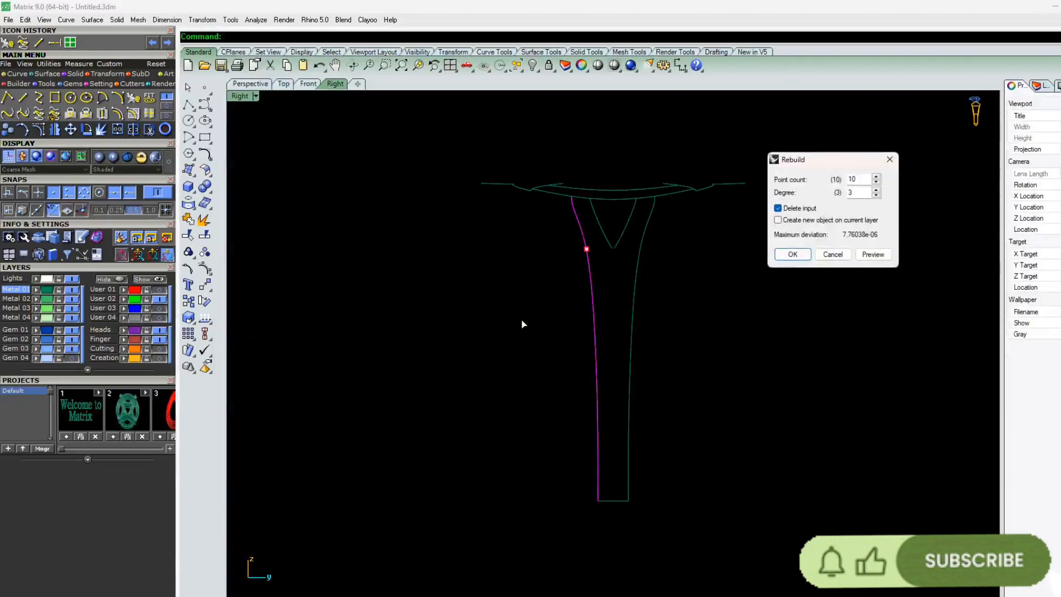
{"action": "key", "text": "Return"}
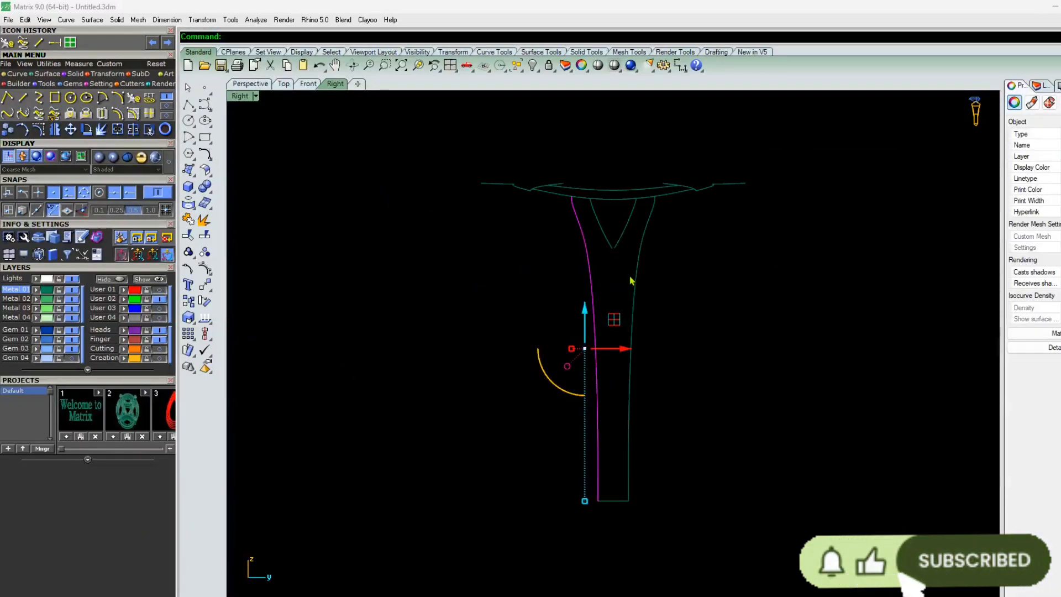
Rebuild the right shank outline curve with the same settings as the left one
{"action": "left_click", "coordinate": [635, 281]}
{"action": "key", "text": "Return"}
{"action": "key", "text": "Return"}
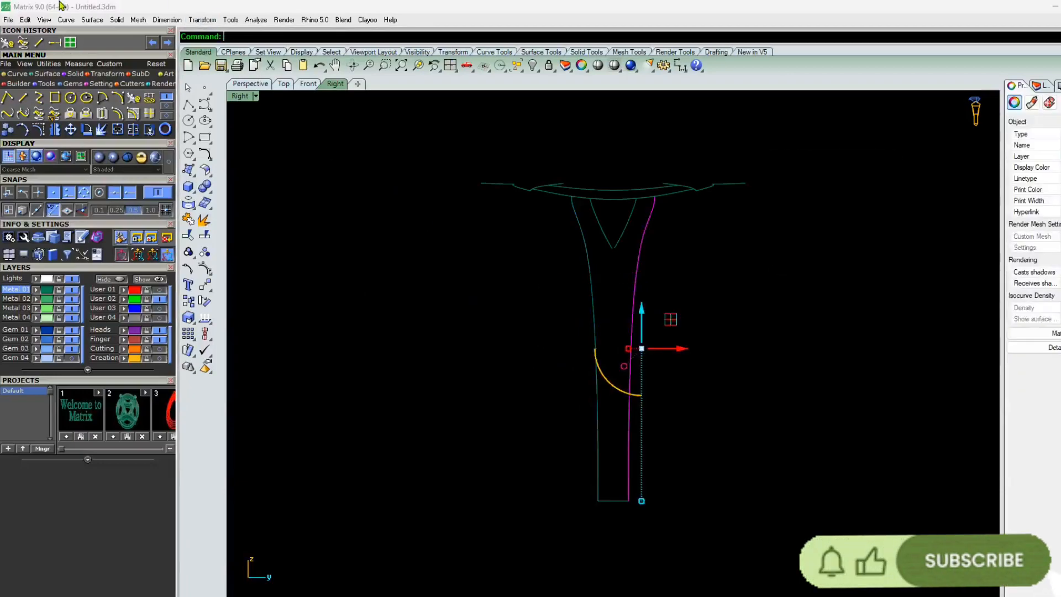
In the Perspective view, draw a horizontal line between the two shank outline curves just below the V tip
{"action": "left_click", "coordinate": [249, 84]}
{"action": "key", "text": "Escape"}
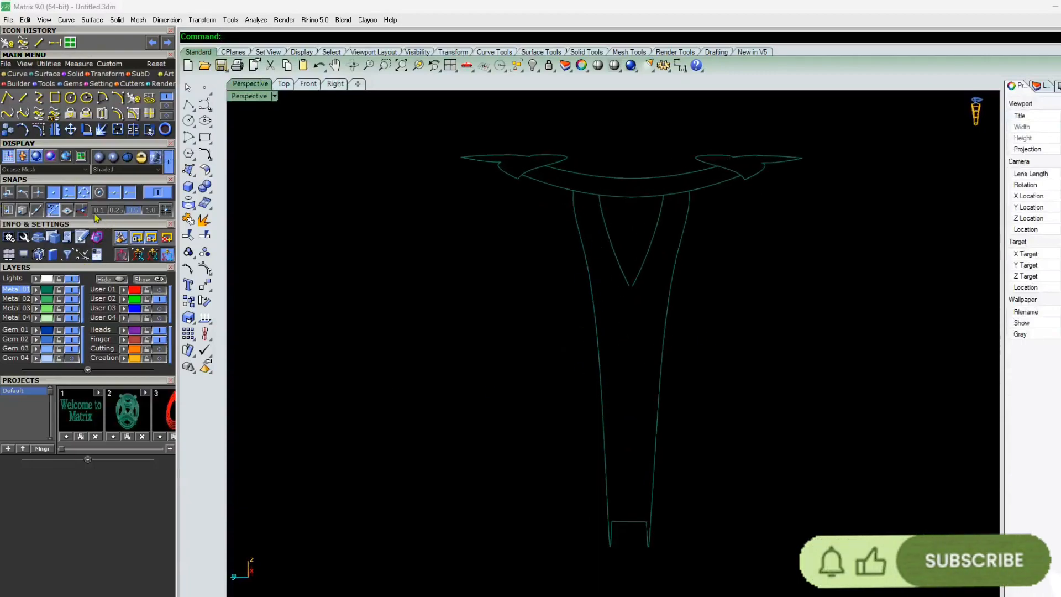
{"action": "left_click", "coordinate": [22, 97]}
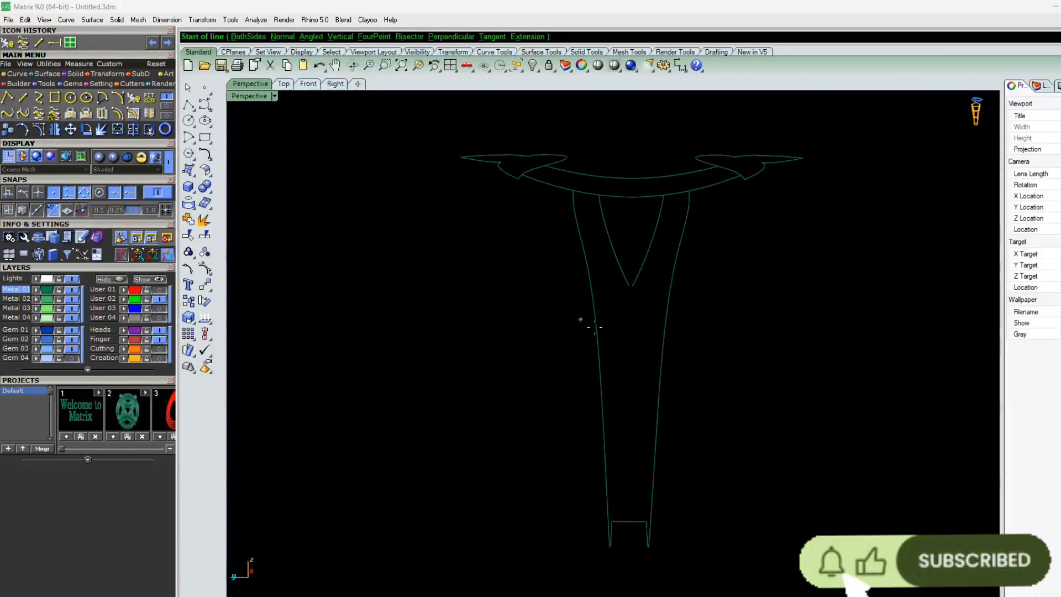
{"action": "left_click", "coordinate": [592, 294]}
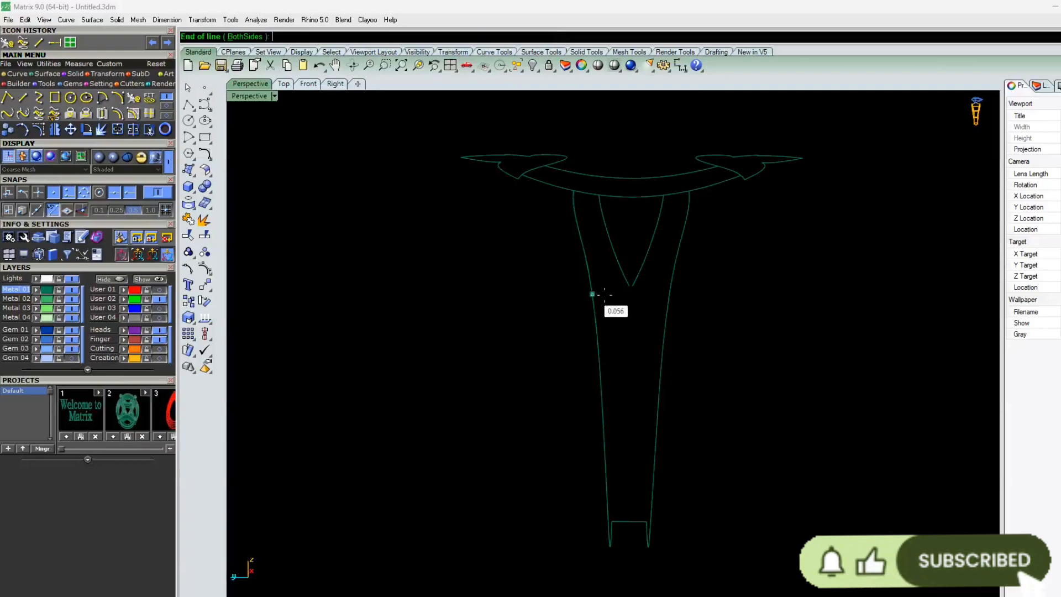
{"action": "left_click", "coordinate": [669, 294]}
{"action": "scroll", "coordinate": [645, 308], "scroll_direction": "down", "scroll_amount": 2}
{"action": "scroll", "coordinate": [559, 315], "scroll_direction": "up", "scroll_amount": 4}
{"action": "scroll", "coordinate": [579, 334], "scroll_direction": "down", "scroll_amount": 4}
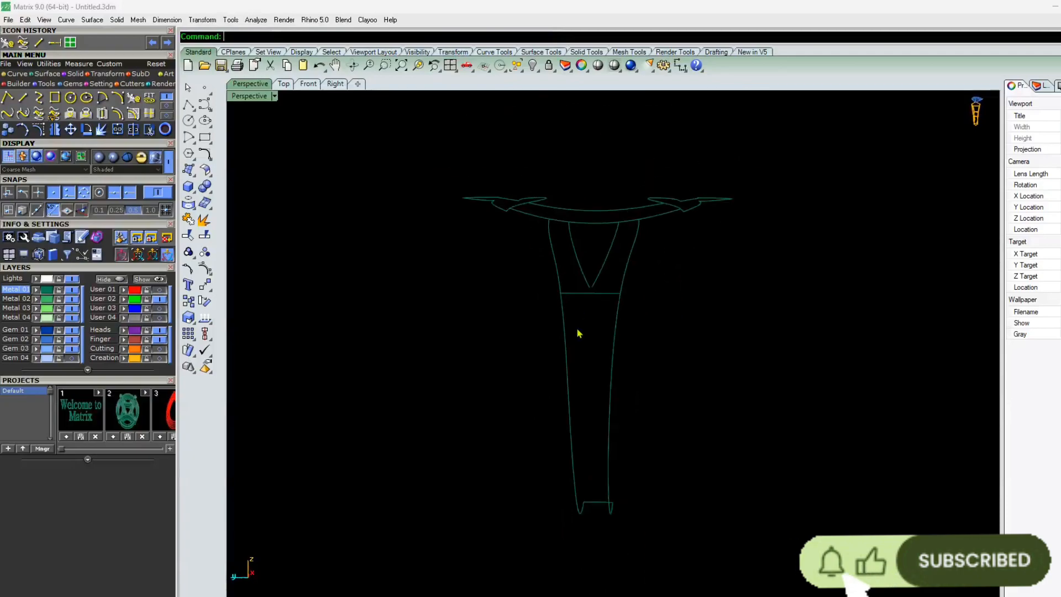
{"action": "scroll", "coordinate": [596, 308], "scroll_direction": "up", "scroll_amount": 3}
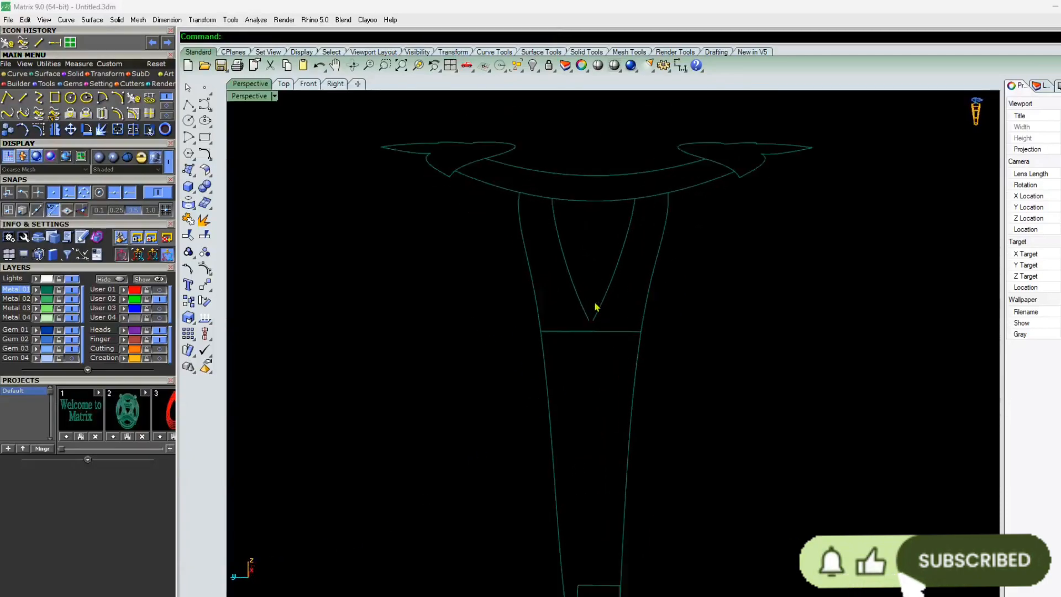
Split the left shank outline curve with the horizontal line below the V tip
{"action": "left_click", "coordinate": [551, 332]}
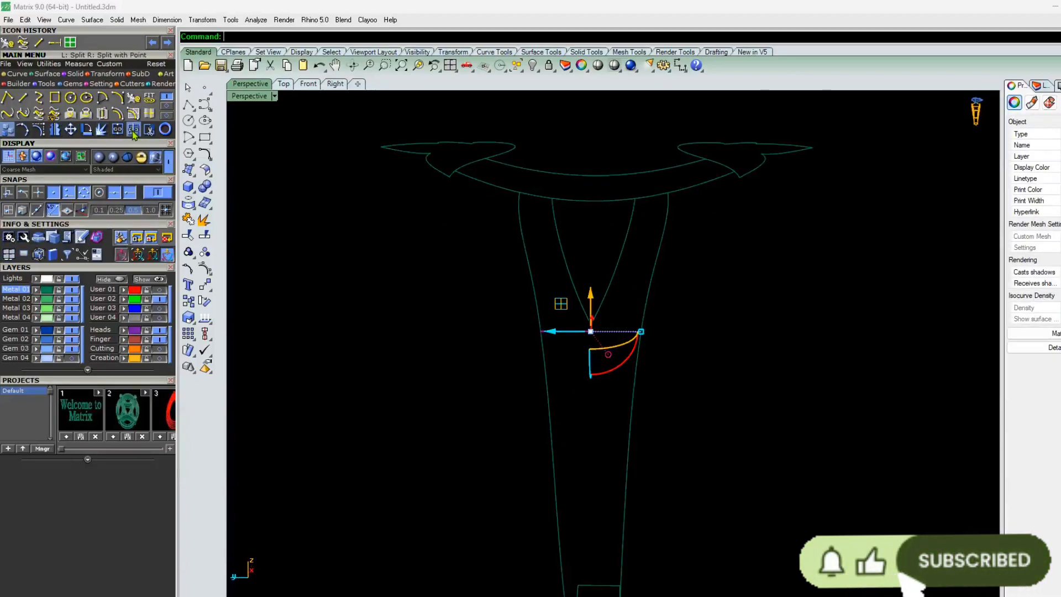
{"action": "left_click", "coordinate": [133, 132]}
{"action": "left_click", "coordinate": [544, 365]}
{"action": "left_click", "coordinate": [639, 359]}
{"action": "right_click", "coordinate": [624, 361]}
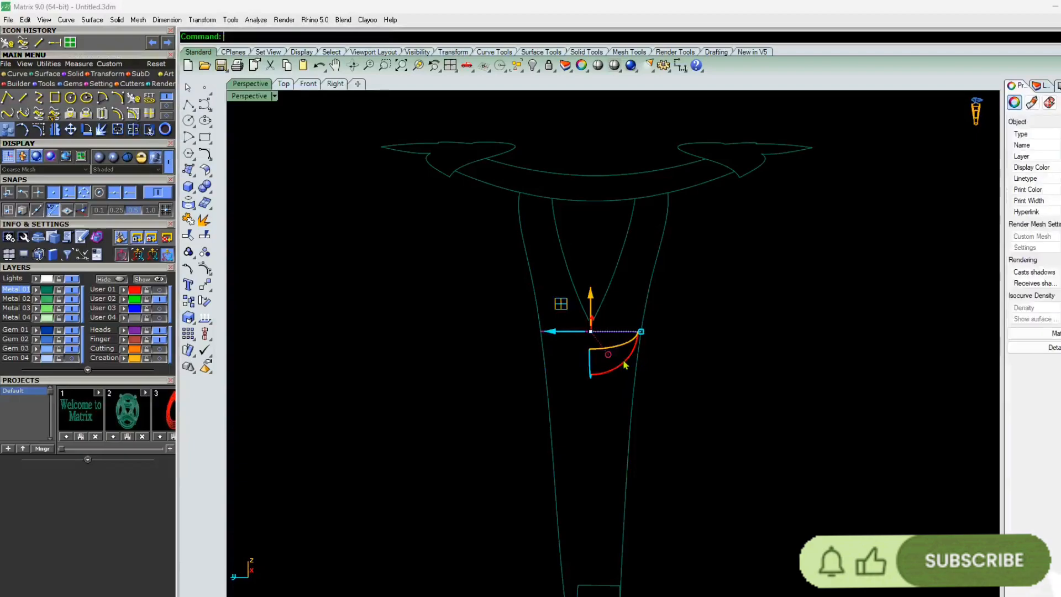
{"action": "left_click", "coordinate": [543, 375]}
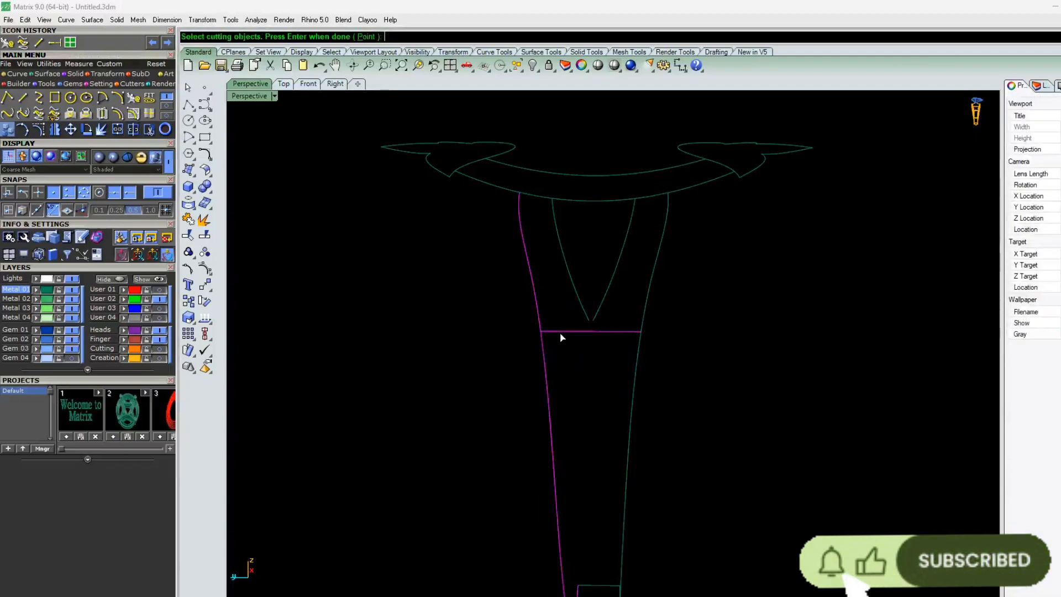
{"action": "right_click", "coordinate": [563, 334]}
{"action": "left_click", "coordinate": [563, 332]}
{"action": "right_click", "coordinate": [560, 336]}
{"action": "left_click", "coordinate": [544, 362]}
Try to split the right shank outline curve with the same horizontal line
{"action": "left_click", "coordinate": [637, 362]}
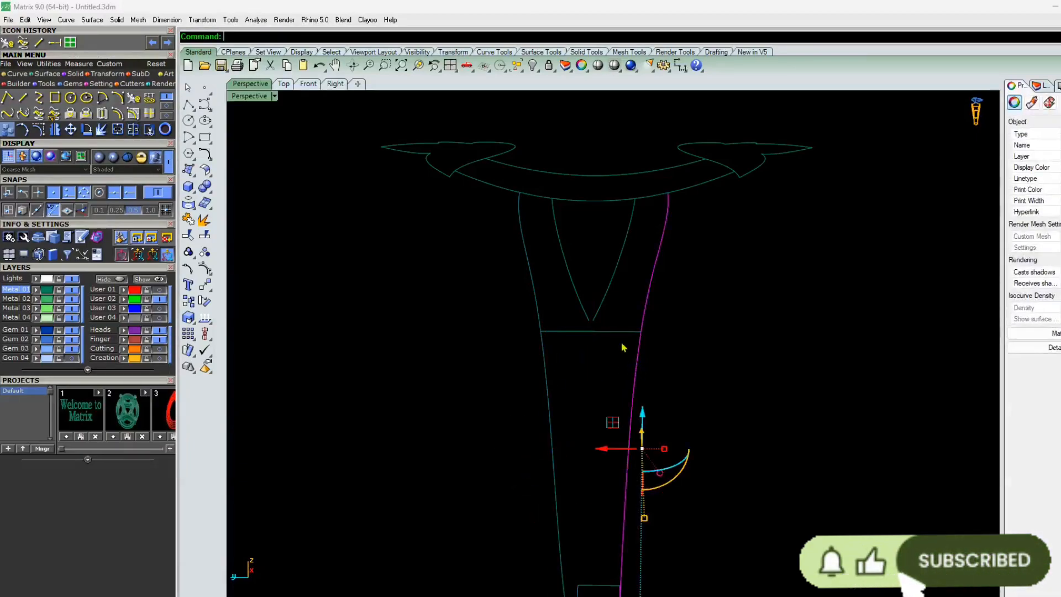
{"action": "right_click", "coordinate": [623, 335]}
{"action": "left_click", "coordinate": [621, 332]}
{"action": "right_click", "coordinate": [622, 332]}
{"action": "left_click", "coordinate": [622, 332]}
{"action": "right_click", "coordinate": [622, 333]}
{"action": "left_click", "coordinate": [637, 362]}
{"action": "right_click", "coordinate": [637, 371]}
{"action": "left_click", "coordinate": [639, 361]}
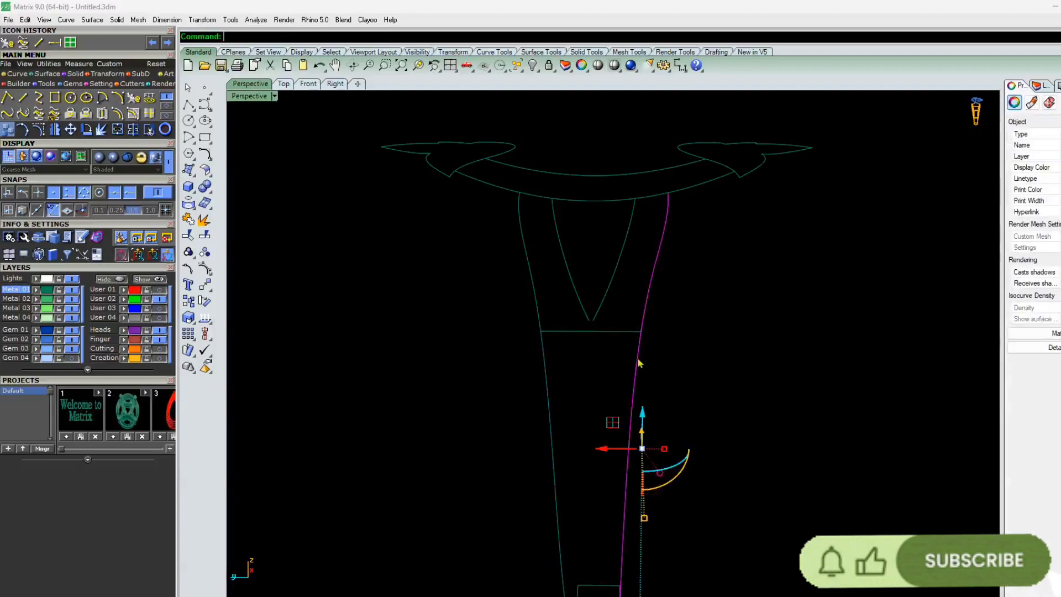
Check whether the left and right shank outline curves are divided at the horizontal line
{"action": "right_click_drag", "start_coordinate": [598, 363], "coordinate": [570, 311]}
{"action": "scroll", "coordinate": [576, 268], "scroll_direction": "down", "scroll_amount": 4}
{"action": "right_click_drag", "start_coordinate": [575, 268], "coordinate": [583, 292]}
{"action": "left_click", "coordinate": [651, 300]}
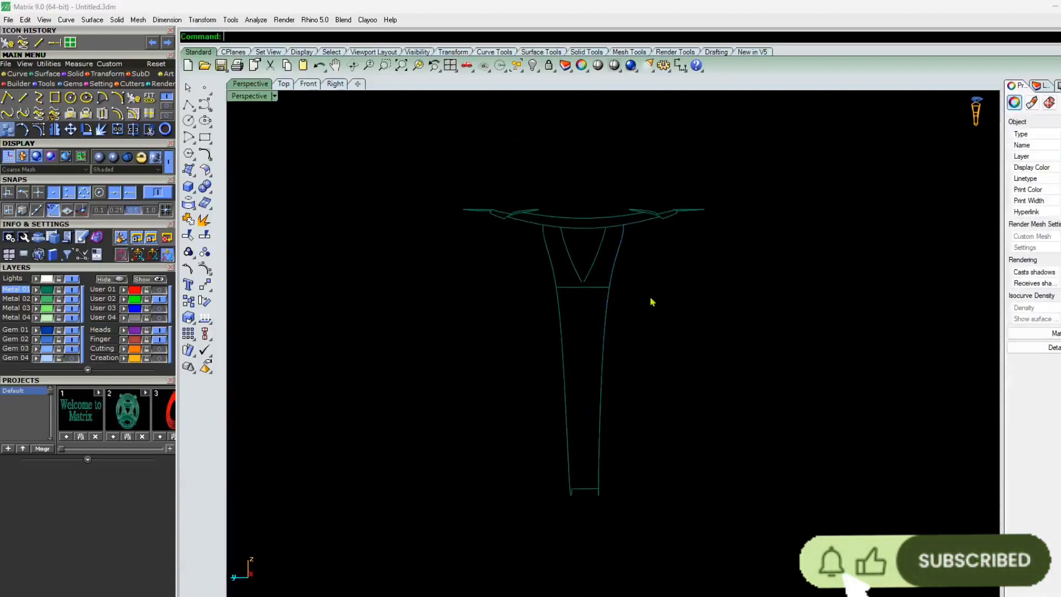
{"action": "scroll", "coordinate": [634, 296], "scroll_direction": "up", "scroll_amount": 5}
{"action": "left_click", "coordinate": [665, 275]}
{"action": "left_click", "coordinate": [543, 312]}
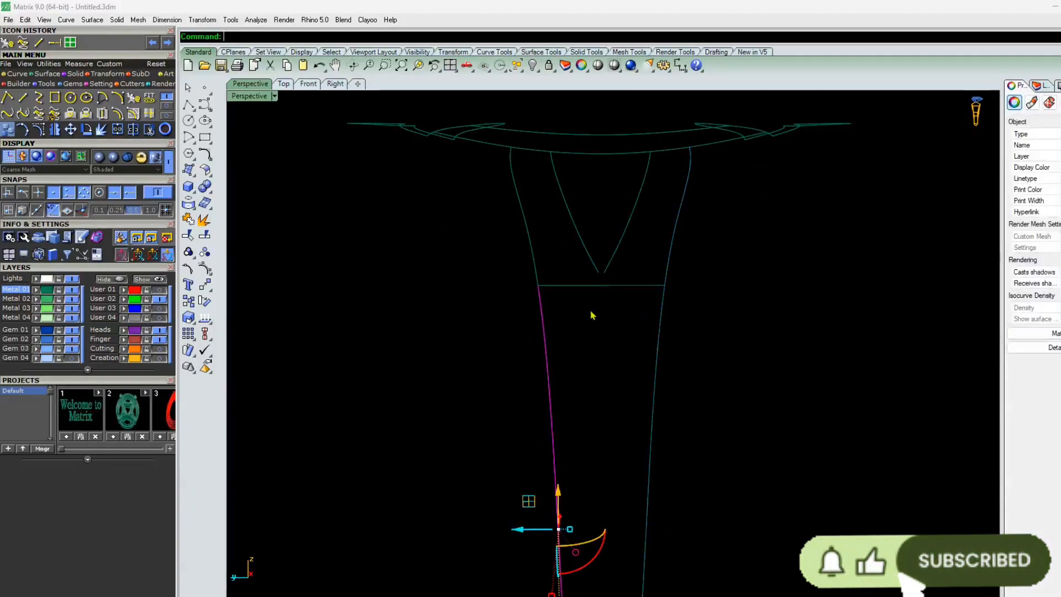
Delete the right shank outline curve and undo the split so the left outline is one curve
{"action": "left_click", "coordinate": [659, 329]}
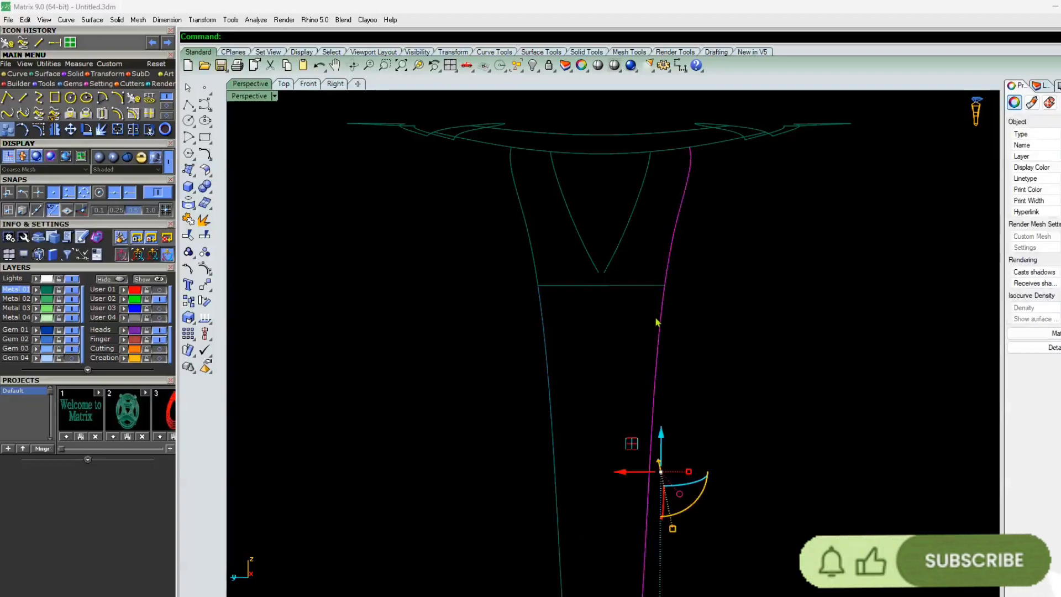
{"action": "key", "text": "Delete"}
{"action": "left_click", "coordinate": [551, 346]}
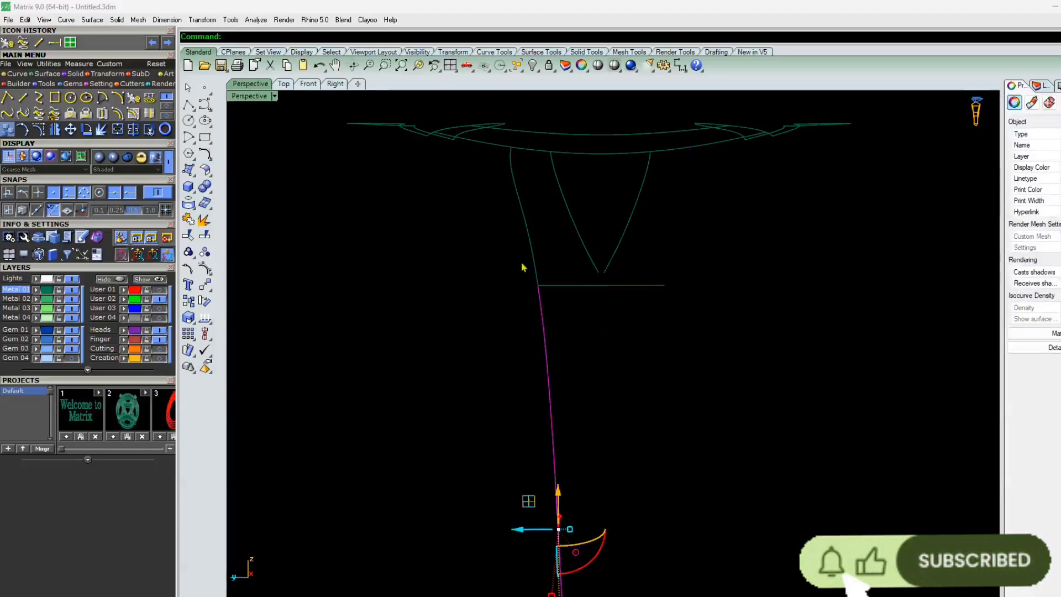
{"action": "key", "text": "ctrl+m"}
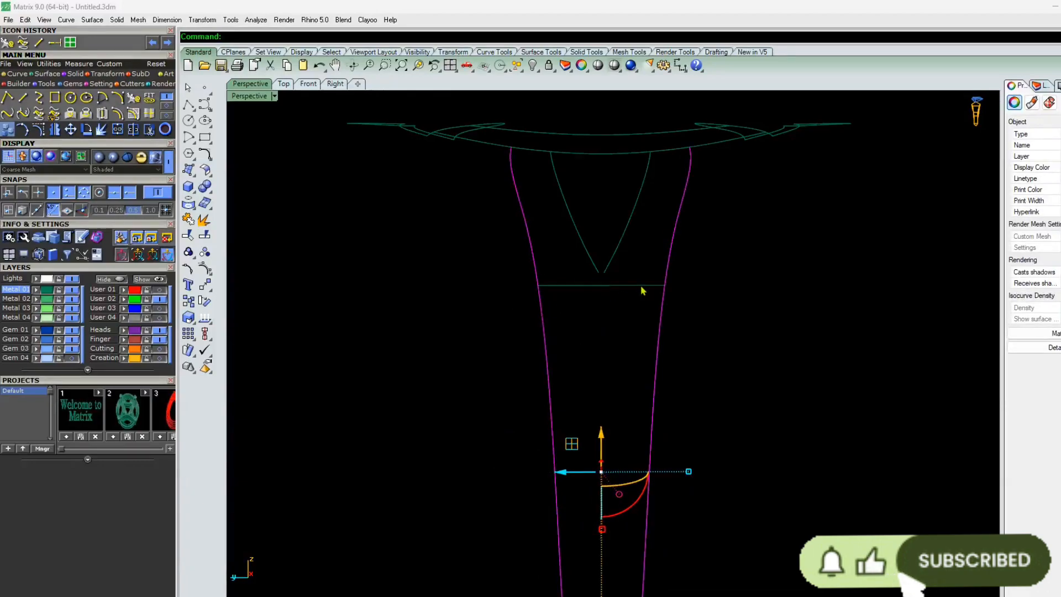
{"action": "left_click", "coordinate": [668, 264]}
{"action": "right_click", "coordinate": [106, 359]}
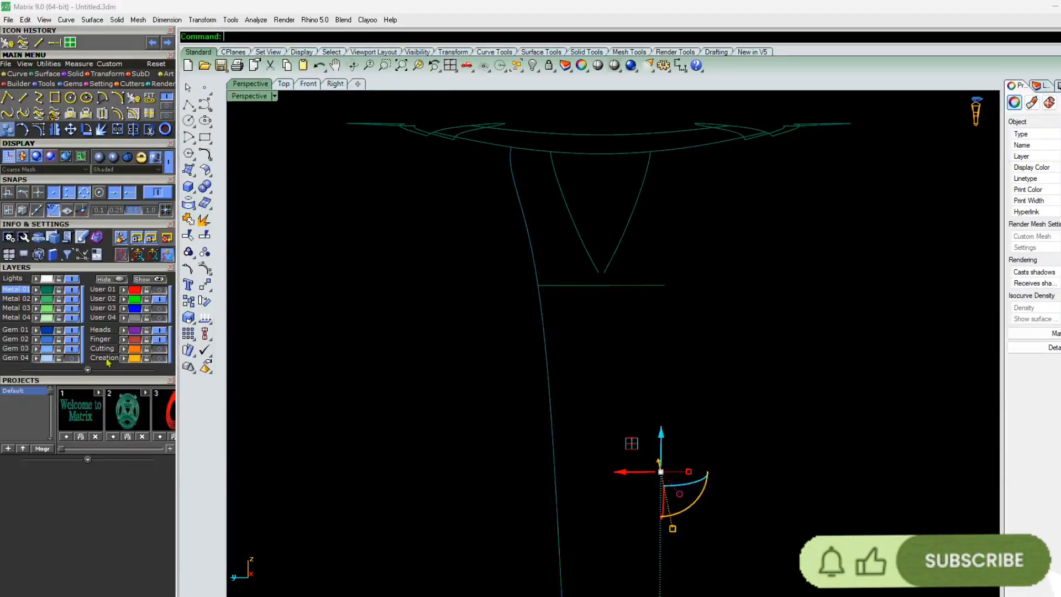
In the Right view, mirror the left shank outline curve across the vertical centre axis through 0, then return to the Perspective view
{"action": "left_click", "coordinate": [543, 331]}
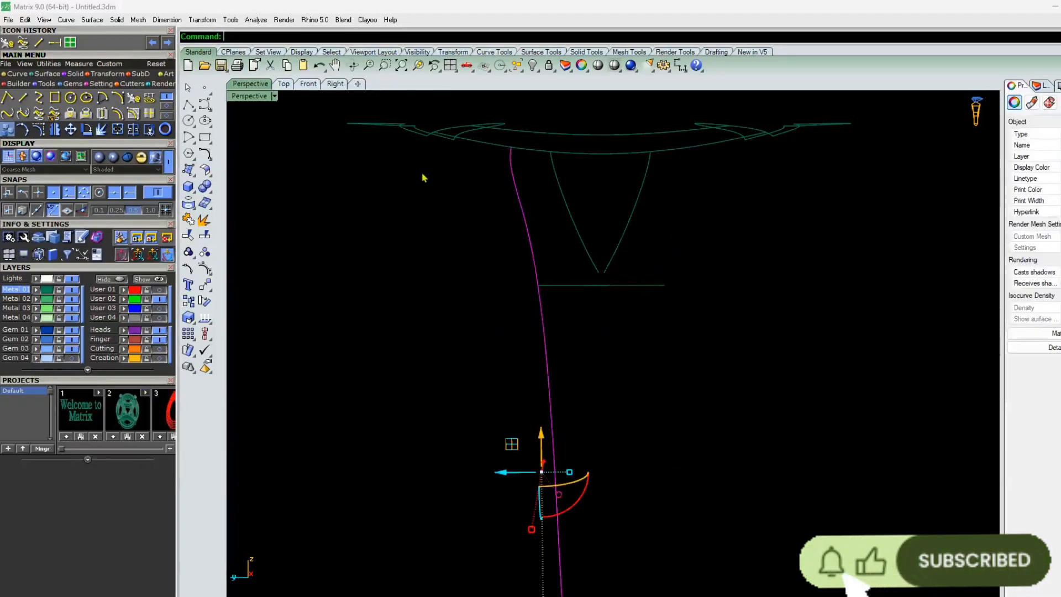
{"action": "left_click", "coordinate": [335, 83]}
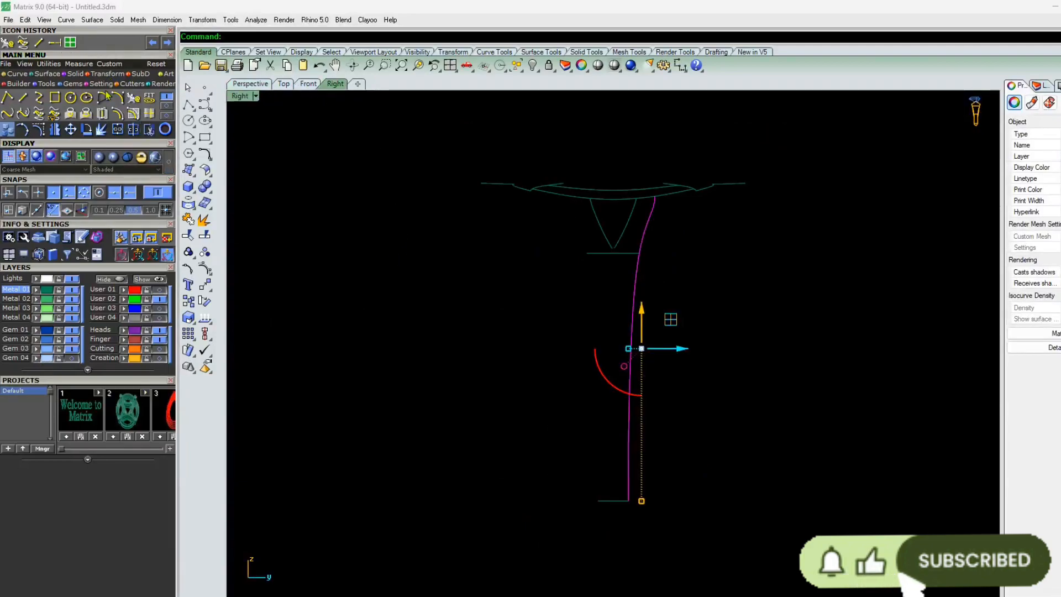
{"action": "left_click", "coordinate": [55, 130]}
{"action": "type", "text": "0"}
{"action": "key", "text": "Return"}
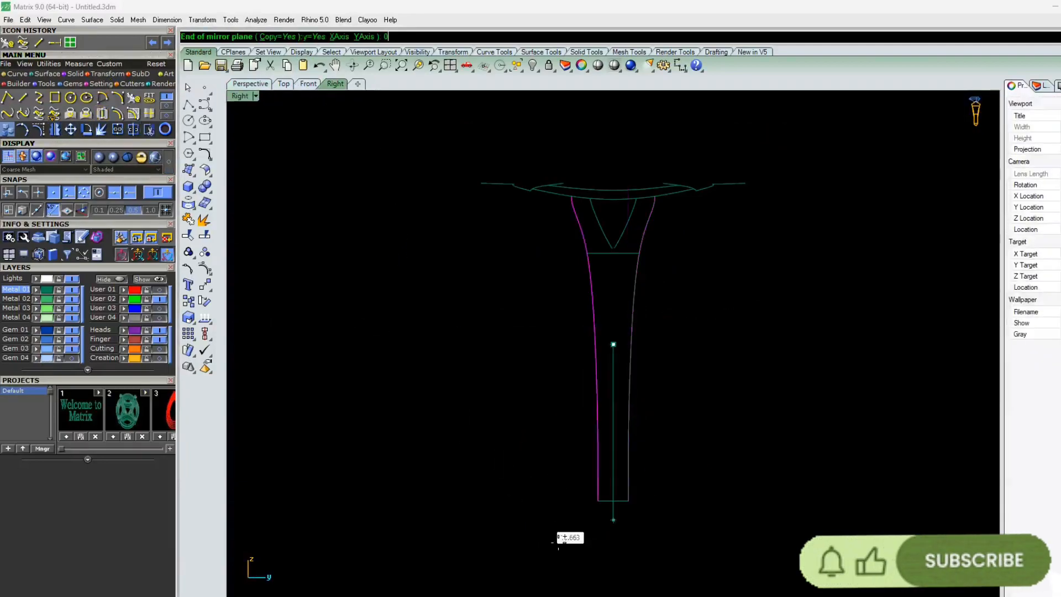
{"action": "left_click", "coordinate": [574, 568]}
{"action": "left_click", "coordinate": [250, 84]}
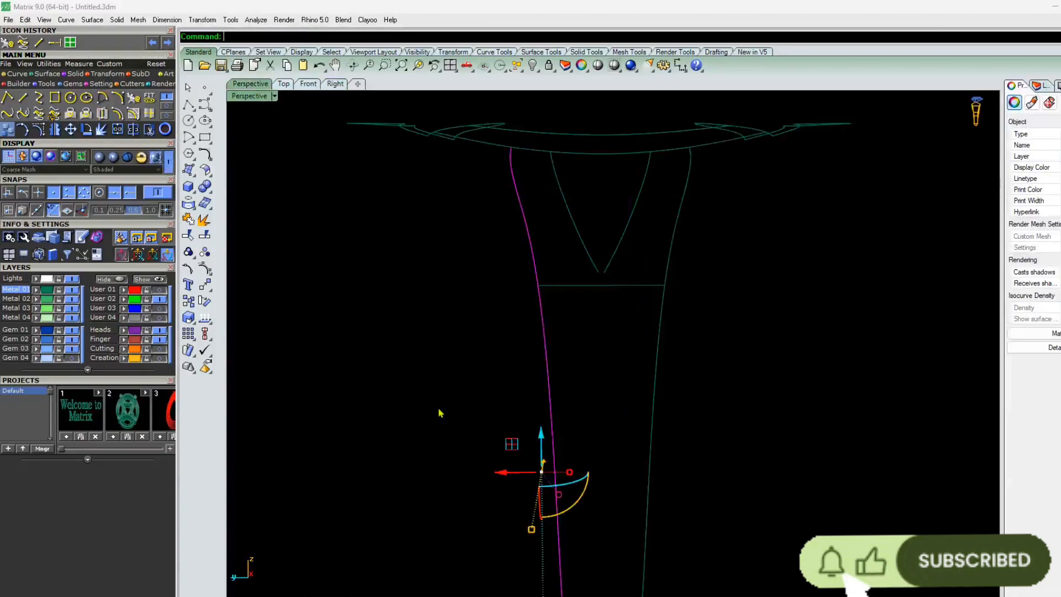
Examine the mirrored shank outlines and the curves they meet at the top in the Perspective view
{"action": "left_click", "coordinate": [439, 409]}
{"action": "scroll", "coordinate": [484, 265], "scroll_direction": "down", "scroll_amount": 2}
{"action": "scroll", "coordinate": [485, 265], "scroll_direction": "down", "scroll_amount": 4}
{"action": "right_click_drag", "start_coordinate": [487, 265], "coordinate": [525, 491]}
{"action": "scroll", "coordinate": [529, 480], "scroll_direction": "up", "scroll_amount": 9}
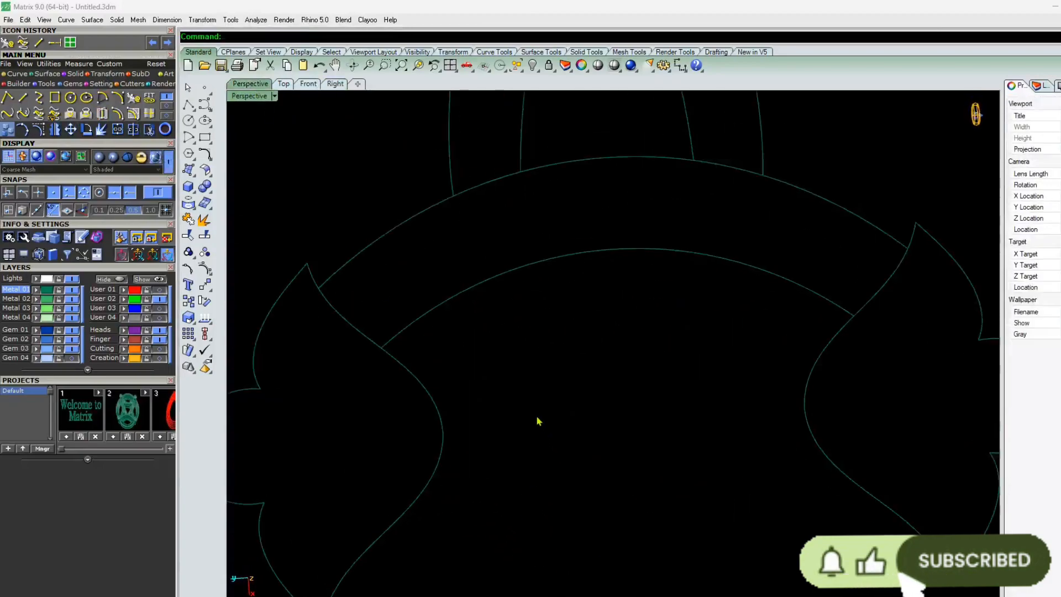
{"action": "right_click_drag", "start_coordinate": [538, 422], "coordinate": [531, 473]}
{"action": "scroll", "coordinate": [542, 457], "scroll_direction": "down", "scroll_amount": 5}
{"action": "scroll", "coordinate": [530, 491], "scroll_direction": "down", "scroll_amount": 7}
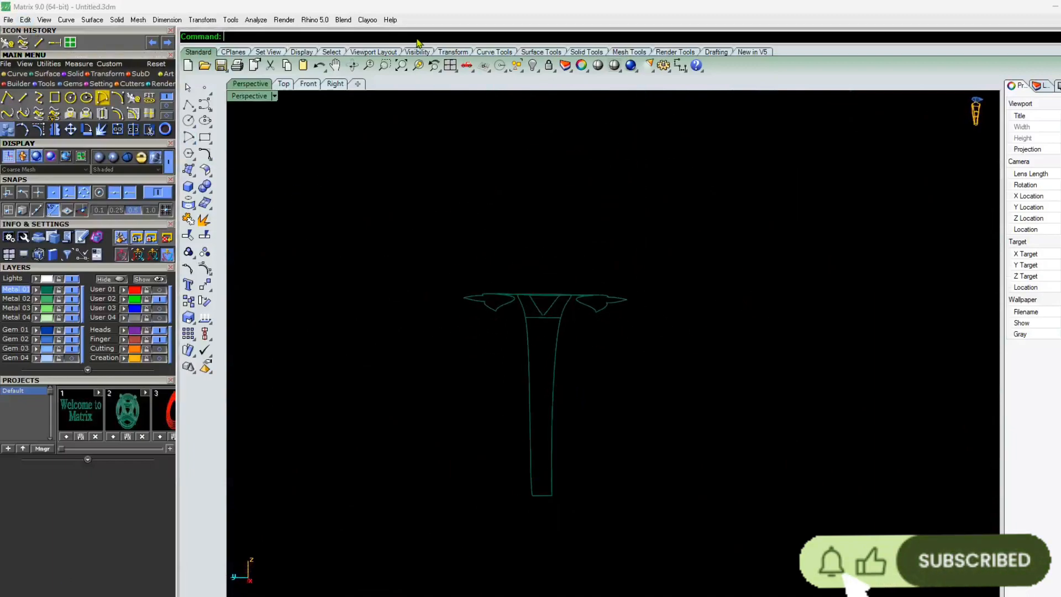
Reset to four viewports, maximize the Perspective view, and inspect the horizontal line where it meets both shank outlines
{"action": "left_click", "coordinate": [452, 52]}
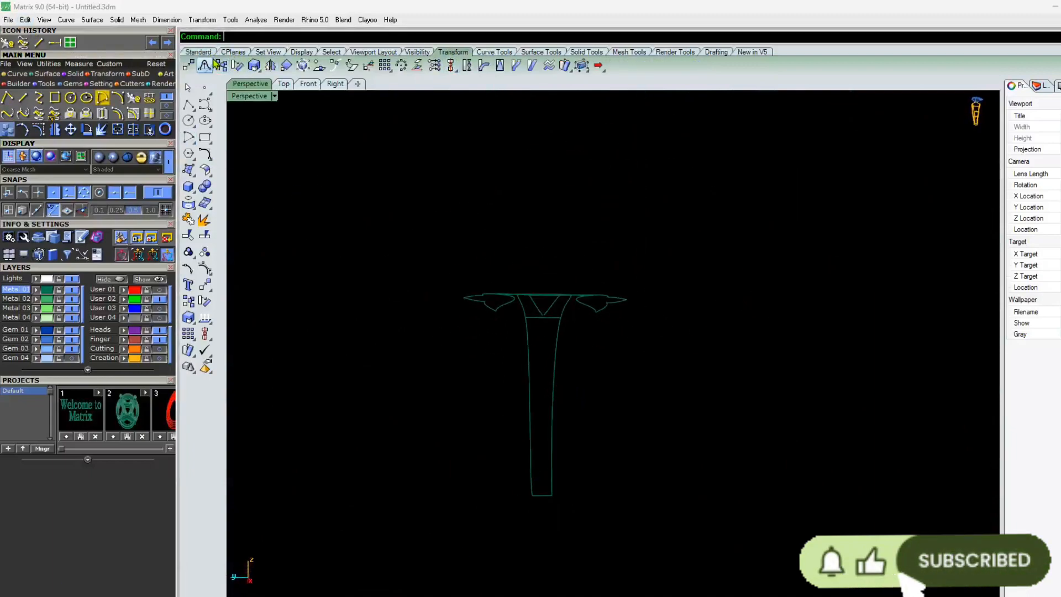
{"action": "left_click", "coordinate": [199, 52]}
{"action": "left_click", "coordinate": [451, 66]}
{"action": "double_click", "coordinate": [636, 97]}
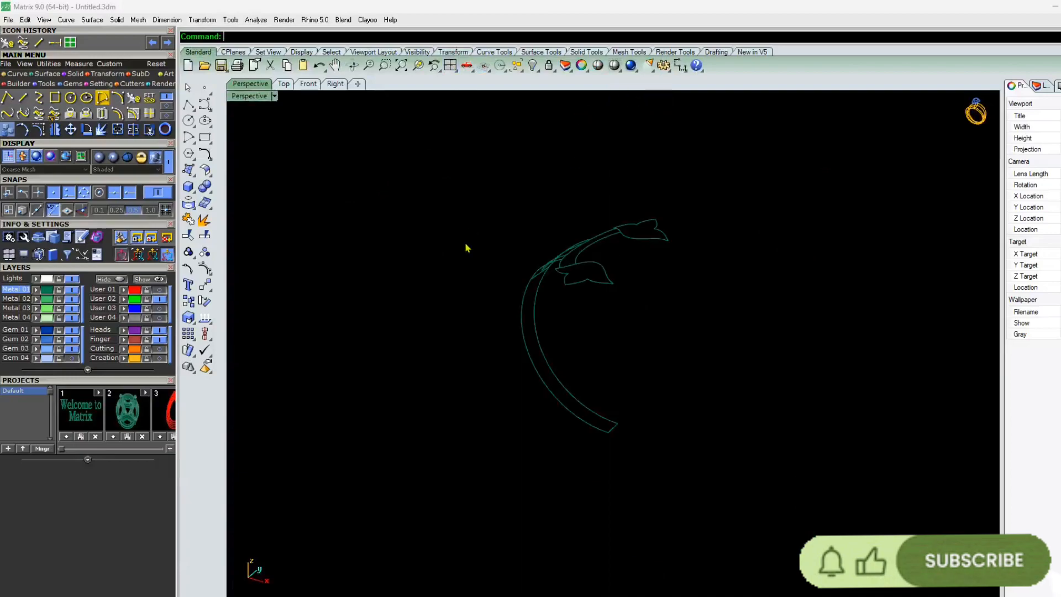
{"action": "right_click_drag", "start_coordinate": [574, 338], "coordinate": [658, 357]}
{"action": "scroll", "coordinate": [658, 357], "scroll_direction": "up", "scroll_amount": 14}
{"action": "left_click", "coordinate": [706, 247]}
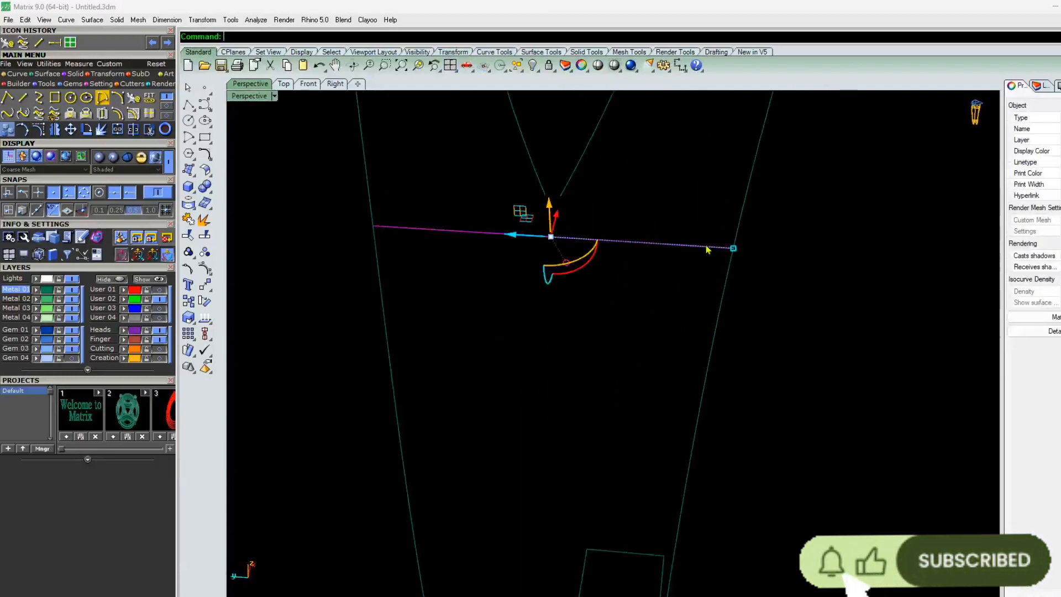
{"action": "scroll", "coordinate": [608, 365], "scroll_direction": "down", "scroll_amount": 10}
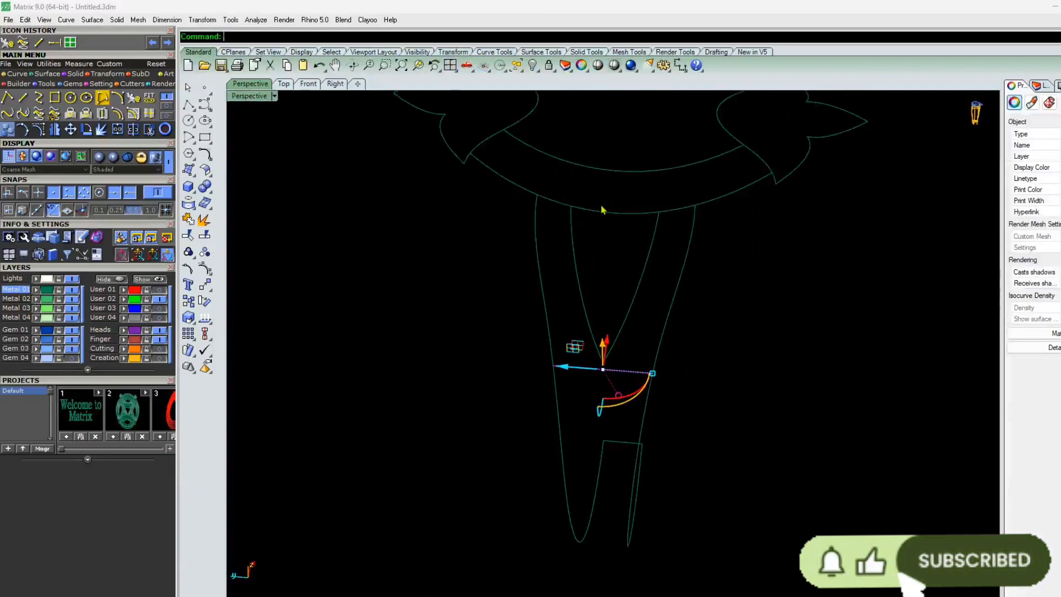
Split the lower arc above the shank using the two upper shank outline curves as cutting objects
{"action": "left_click", "coordinate": [603, 210]}
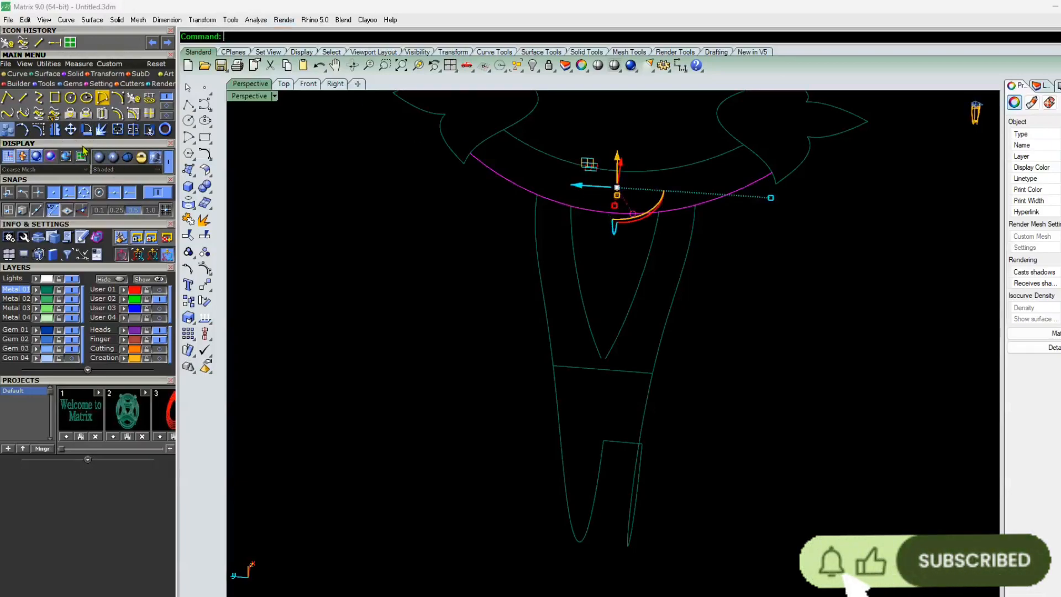
{"action": "left_click", "coordinate": [134, 130]}
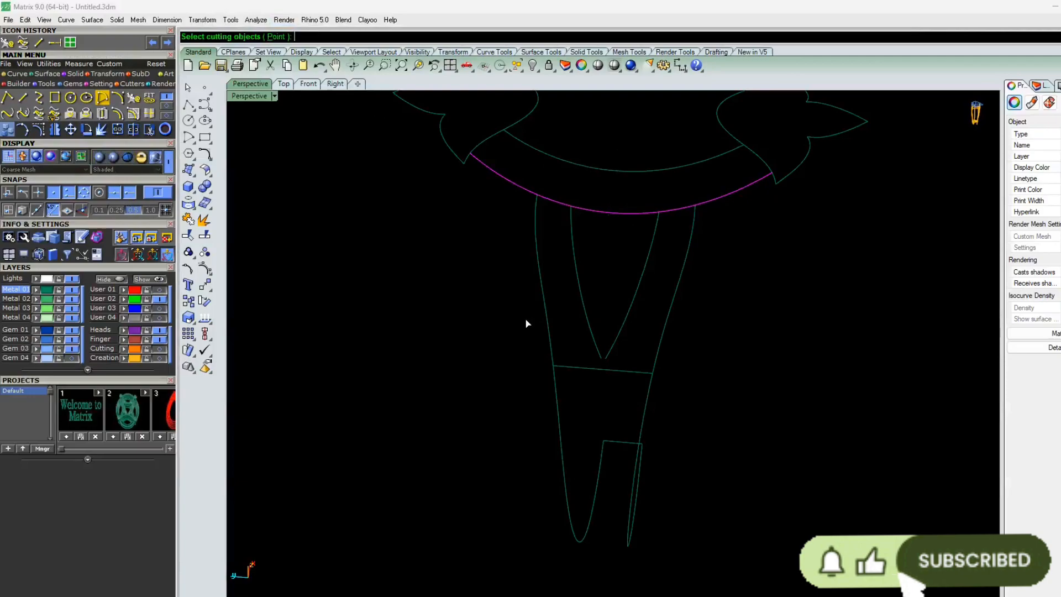
{"action": "left_click", "coordinate": [543, 277]}
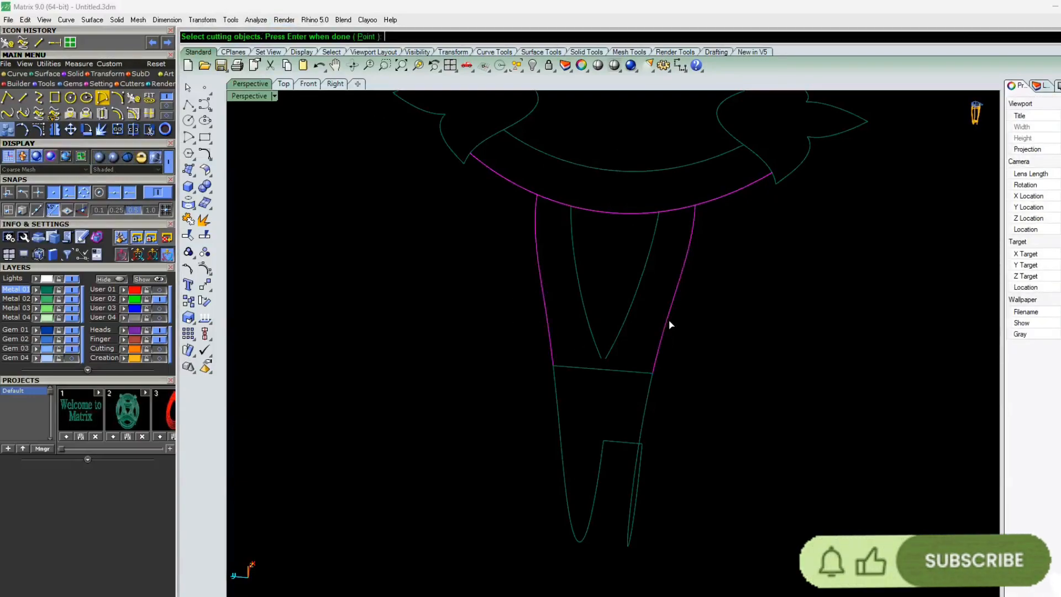
{"action": "key", "text": "Return"}
{"action": "left_click", "coordinate": [676, 212]}
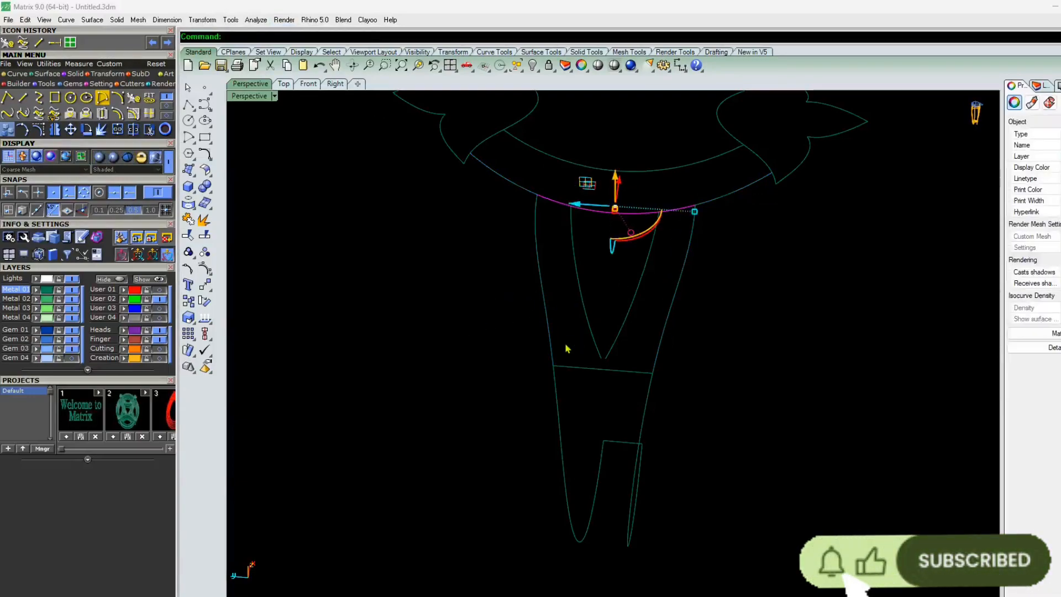
{"action": "left_click", "coordinate": [567, 349]}
Sweep a two-rail surface along the upper shank outlines, using the arc segment and the horizontal line as cross sections, without simplifying
{"action": "left_click", "coordinate": [49, 75]}
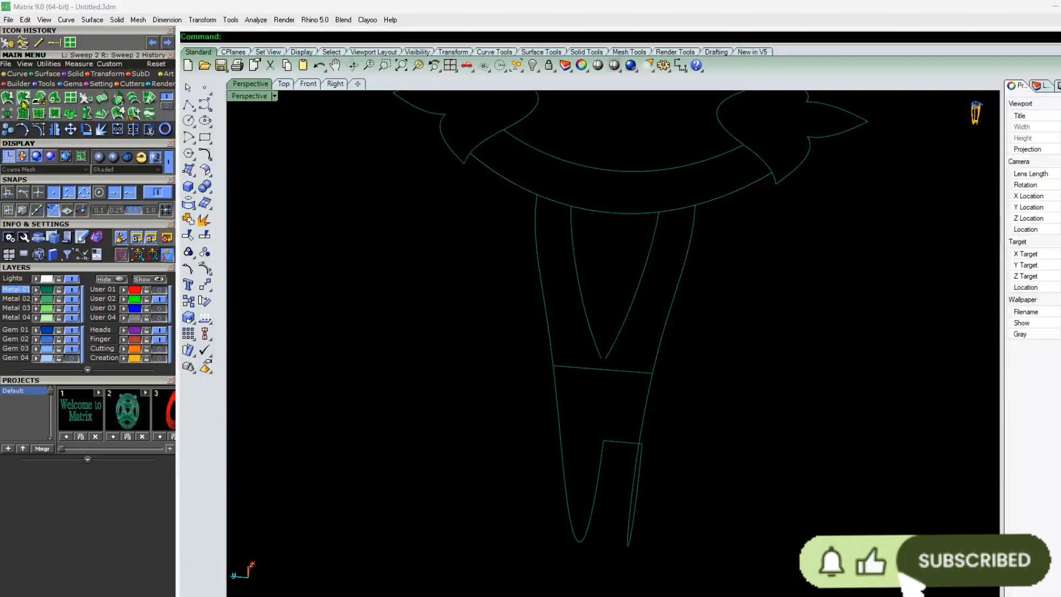
{"action": "left_click", "coordinate": [23, 99]}
{"action": "left_click", "coordinate": [545, 329]}
{"action": "left_click", "coordinate": [666, 338]}
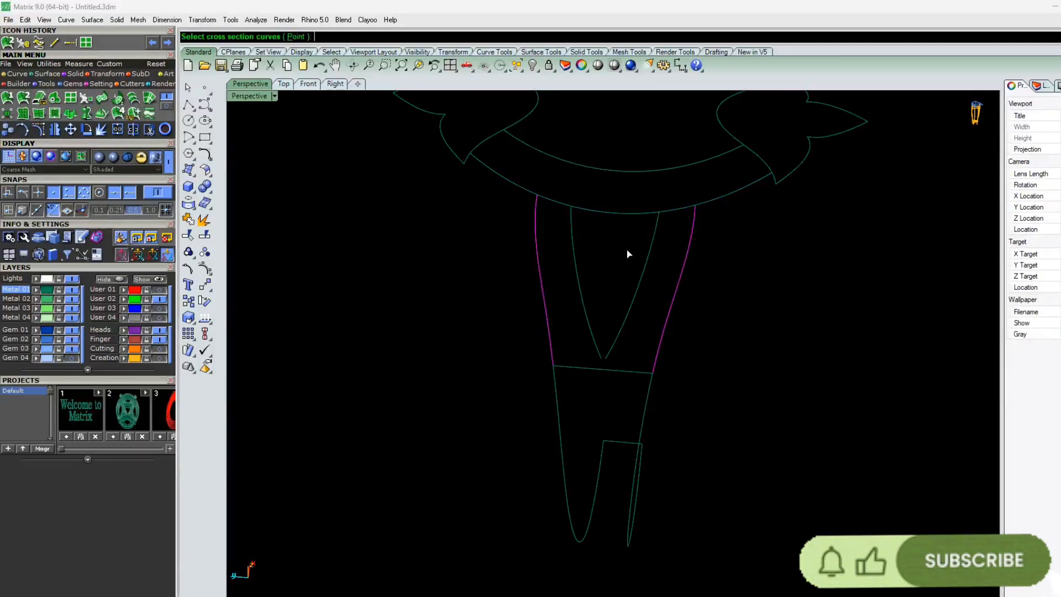
{"action": "left_click", "coordinate": [612, 217]}
{"action": "key", "text": "Return"}
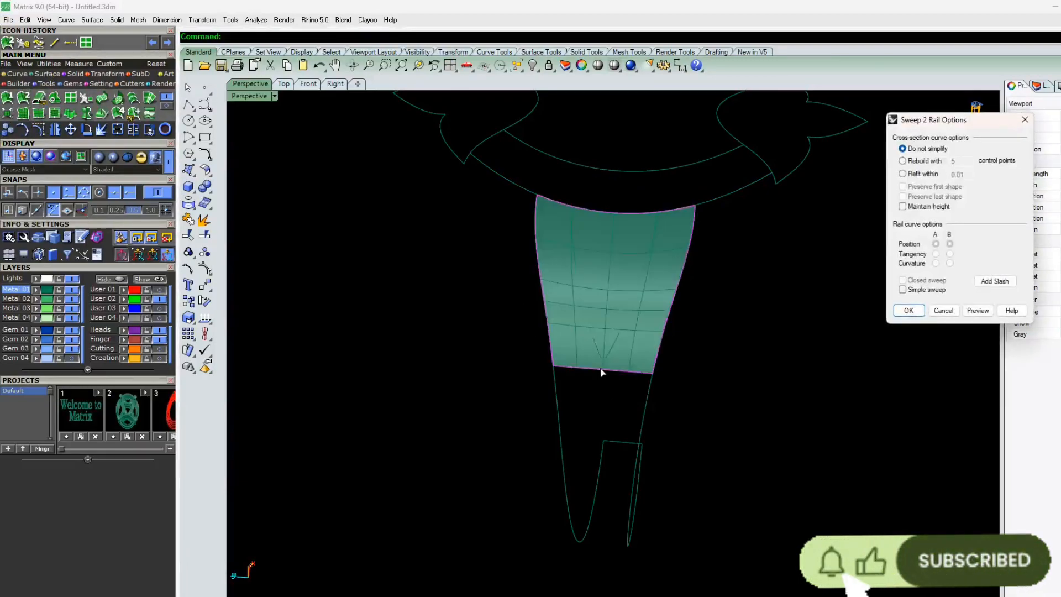
{"action": "key", "text": "Return"}
Turn off the isocurve display of the swept shoulder surface
{"action": "scroll", "coordinate": [497, 420], "scroll_direction": "down", "scroll_amount": 6}
{"action": "right_click_drag", "start_coordinate": [497, 420], "coordinate": [562, 355]}
{"action": "scroll", "coordinate": [563, 354], "scroll_direction": "up", "scroll_amount": 4}
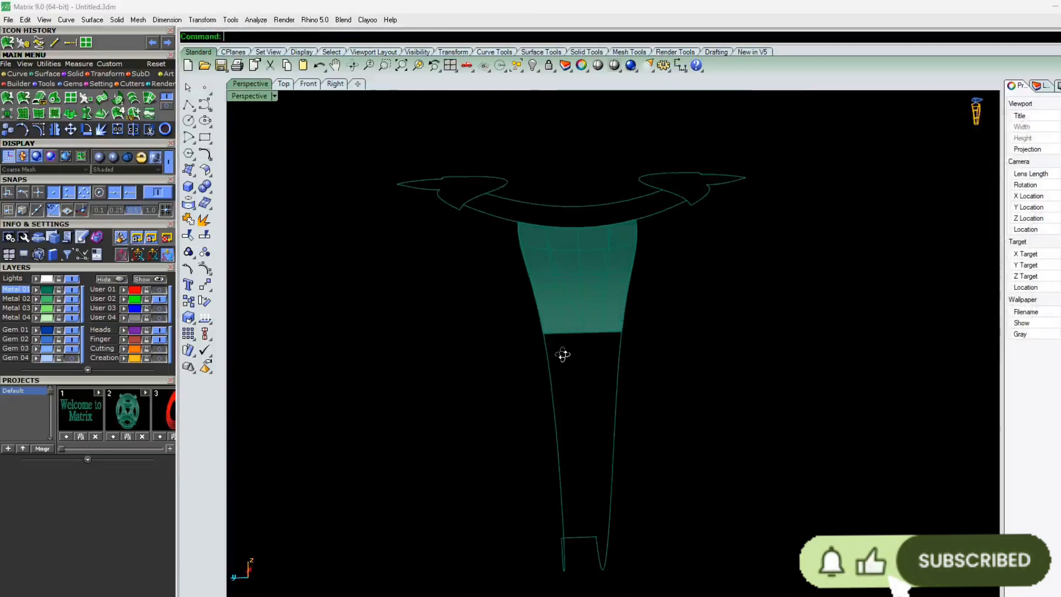
{"action": "left_click", "coordinate": [549, 303]}
{"action": "left_click", "coordinate": [1060, 318]}
{"action": "left_click", "coordinate": [702, 336]}
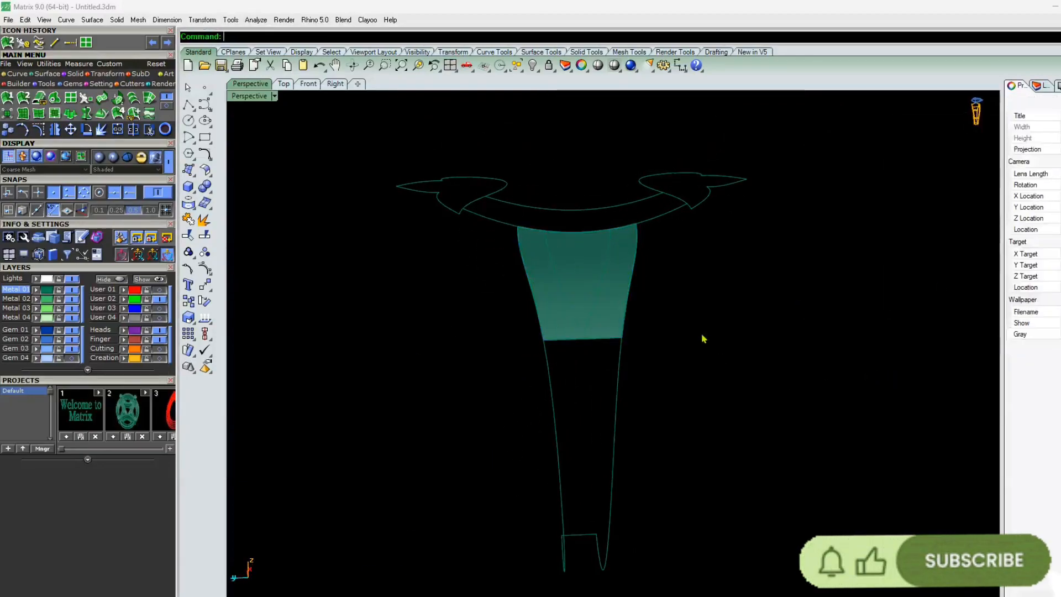
Delete the two inner V-shaped curves lying over the swept shoulder surface
{"action": "scroll", "coordinate": [593, 340], "scroll_direction": "up", "scroll_amount": 5}
{"action": "right_click_drag", "start_coordinate": [702, 335], "coordinate": [518, 254]}
{"action": "left_click", "coordinate": [520, 240]}
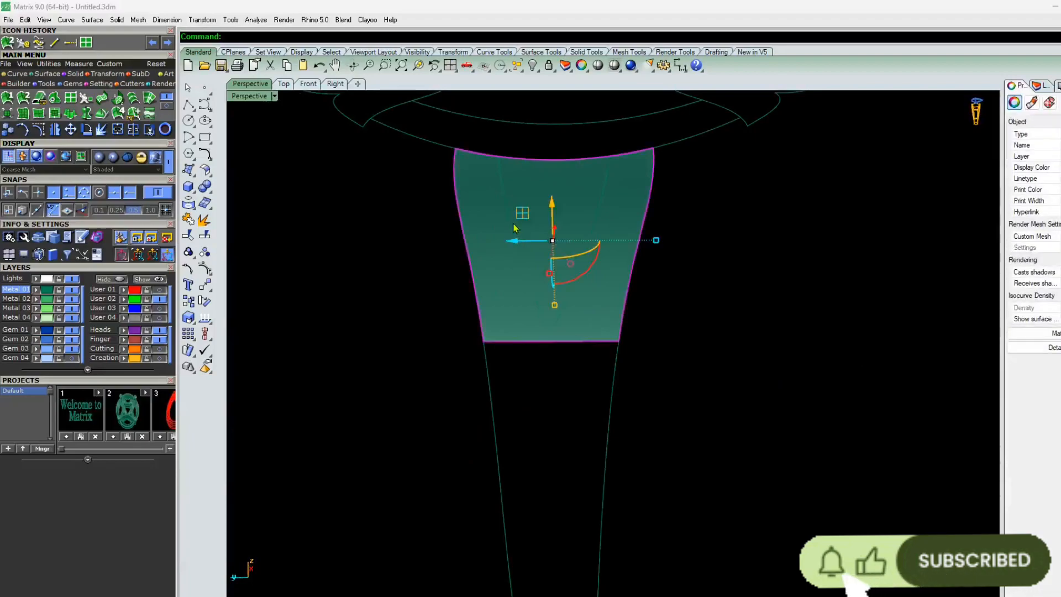
{"action": "left_click", "coordinate": [514, 225]}
{"action": "left_click", "coordinate": [514, 225]}
{"action": "left_click", "coordinate": [602, 210], "text": "shift"}
{"action": "left_click", "coordinate": [602, 211], "text": "shift"}
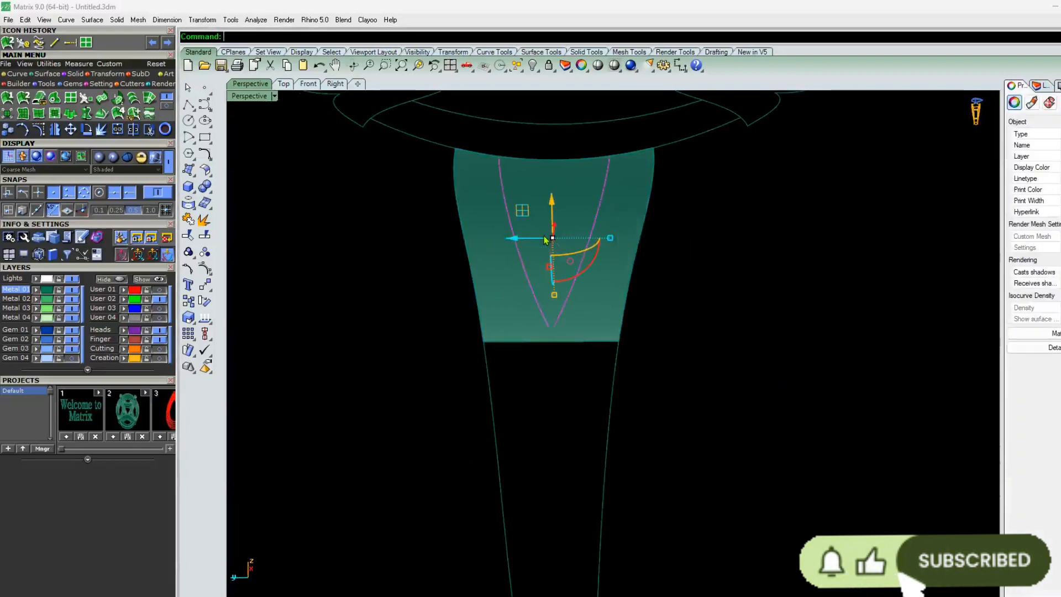
{"action": "key", "text": "Delete"}
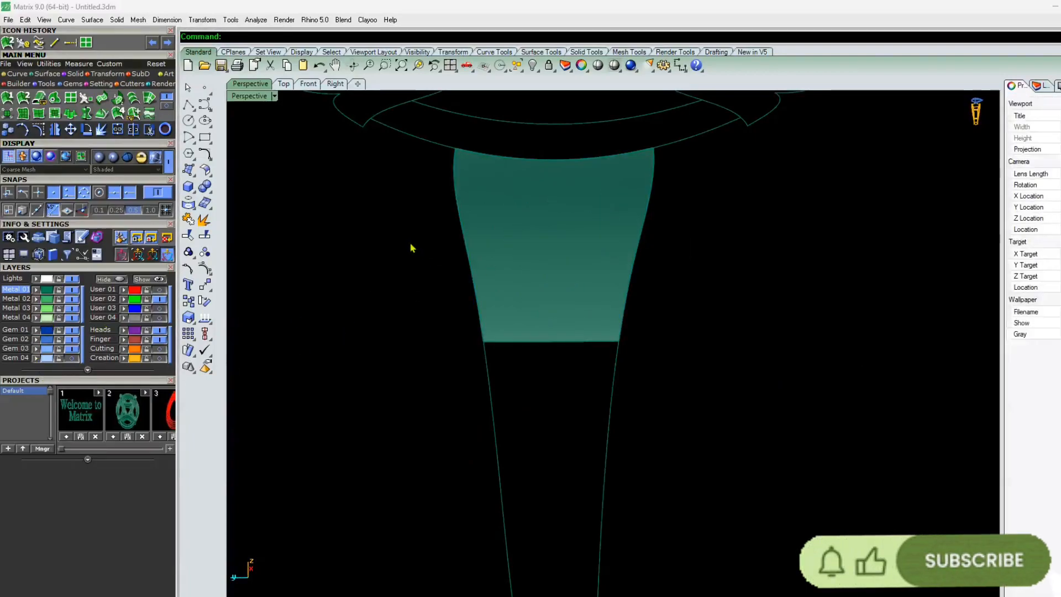
{"action": "left_click", "coordinate": [26, 74]}
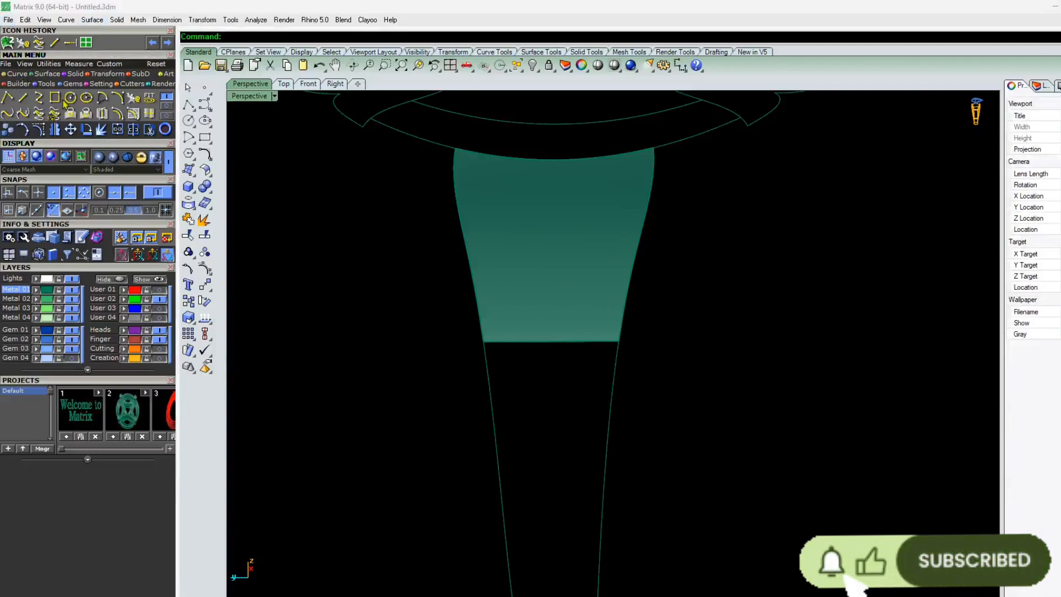
{"action": "left_click", "coordinate": [134, 115]}
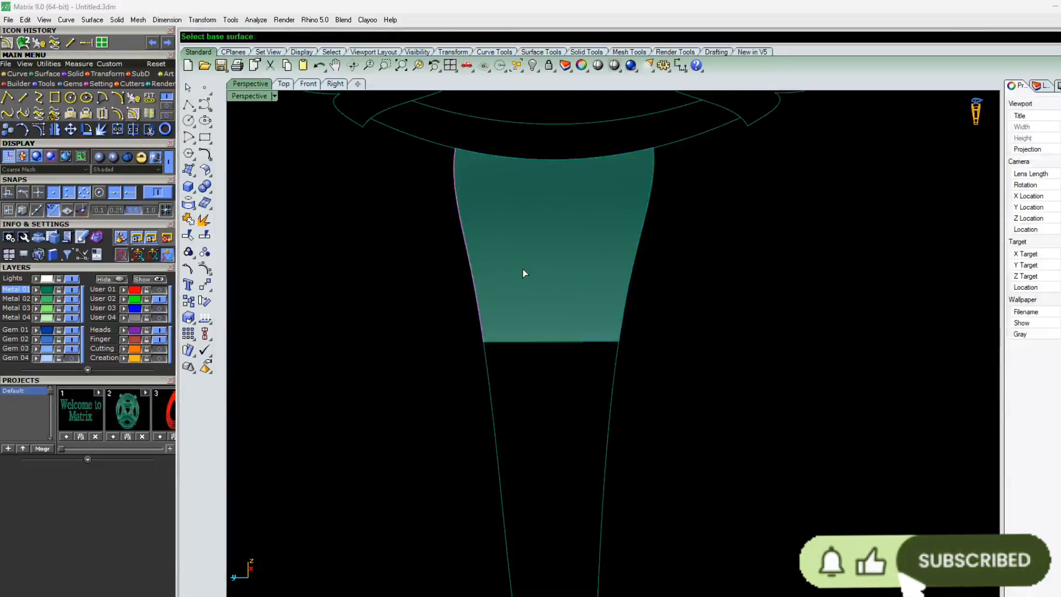
{"action": "left_click", "coordinate": [578, 343]}
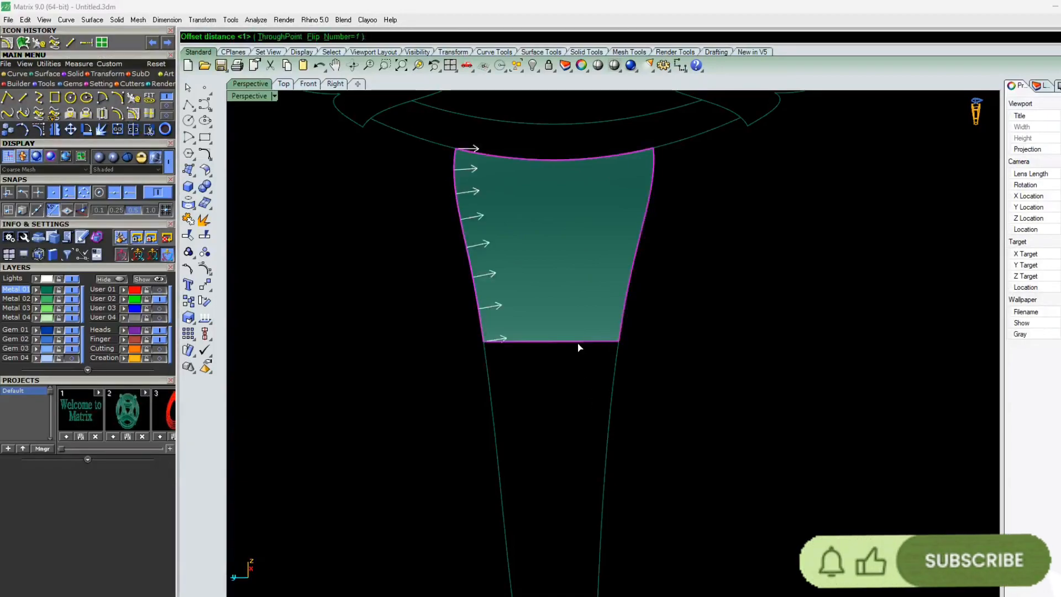
{"action": "key", "text": "Return"}
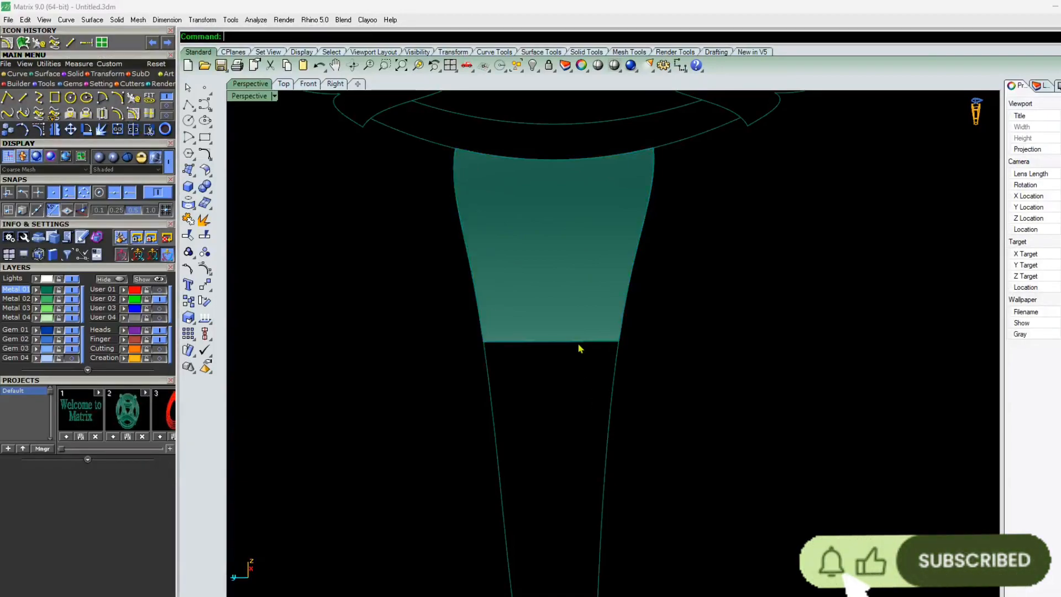
Duplicate the lower edge of the swept shoulder surface as a curve
{"action": "key", "text": "Return"}
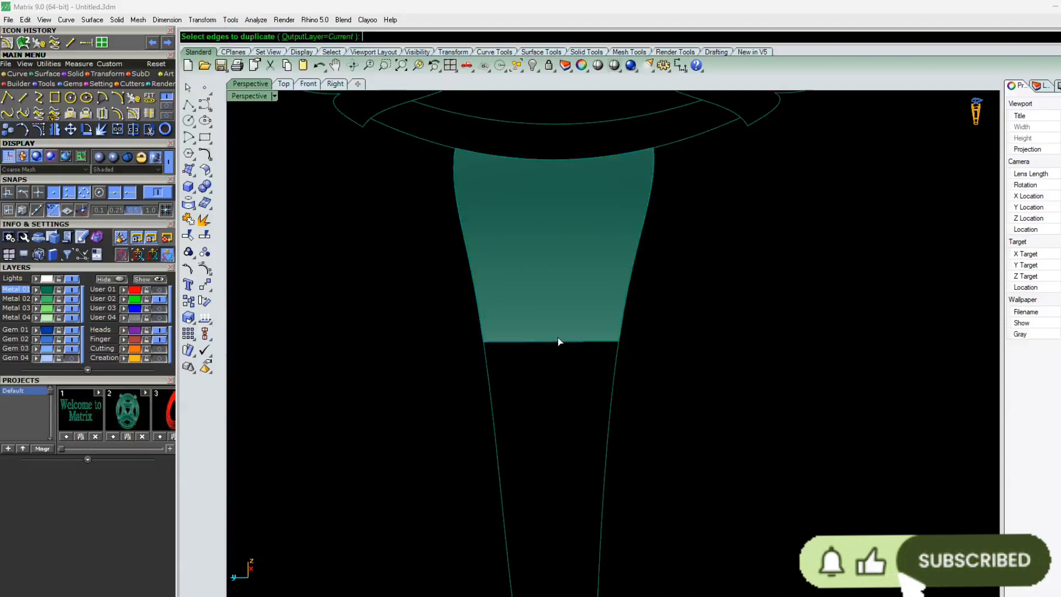
{"action": "left_click", "coordinate": [559, 342]}
{"action": "key", "text": "Return"}
{"action": "key", "text": "Escape"}
Divide the duplicated lower edge curve into 5 equal segments marked with points
{"action": "left_click", "coordinate": [561, 343]}
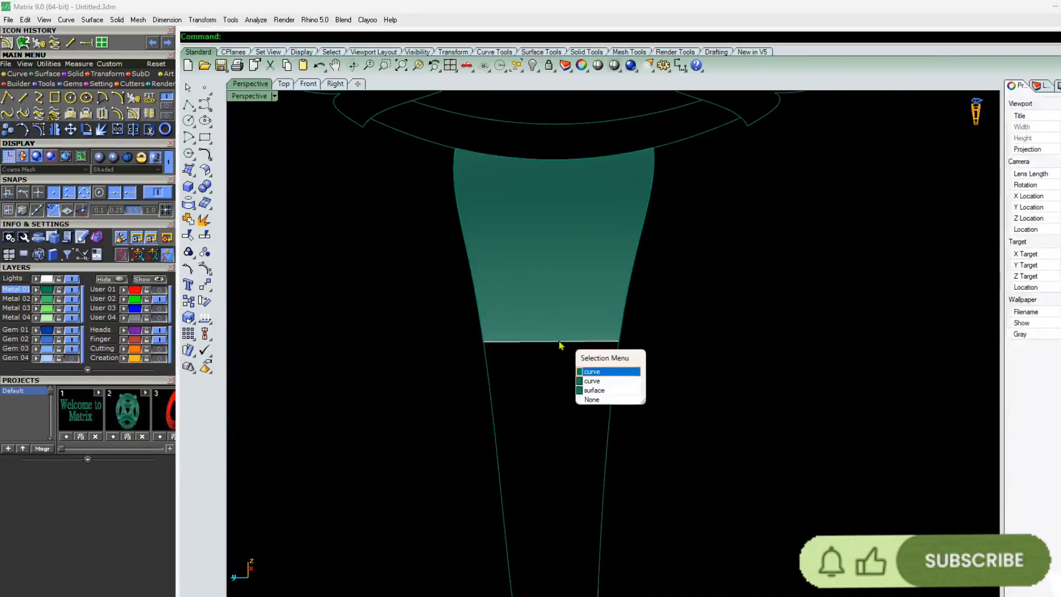
{"action": "left_click", "coordinate": [597, 372]}
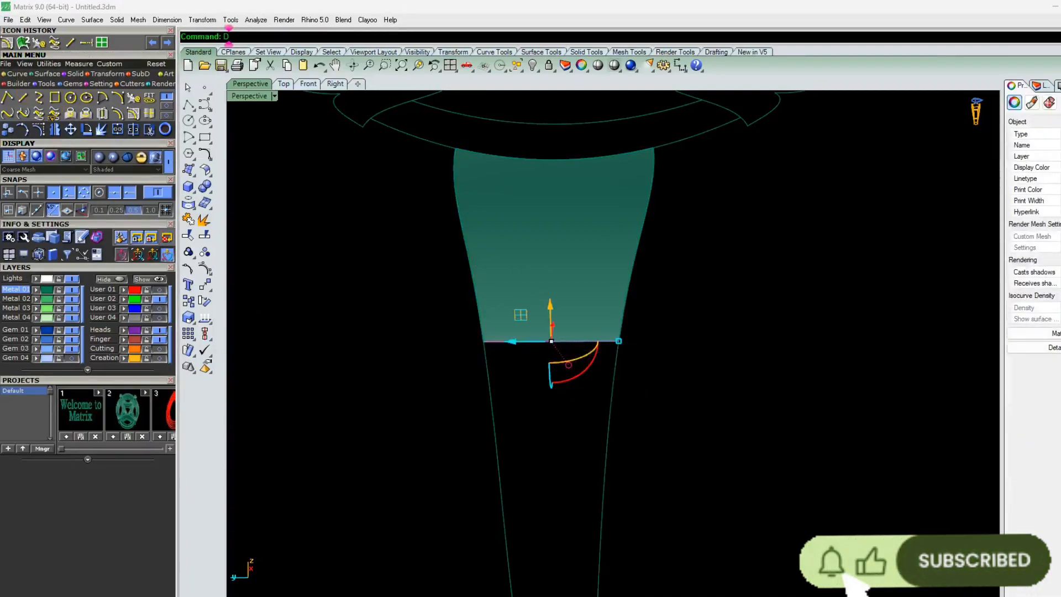
{"action": "type", "text": "ivide"}
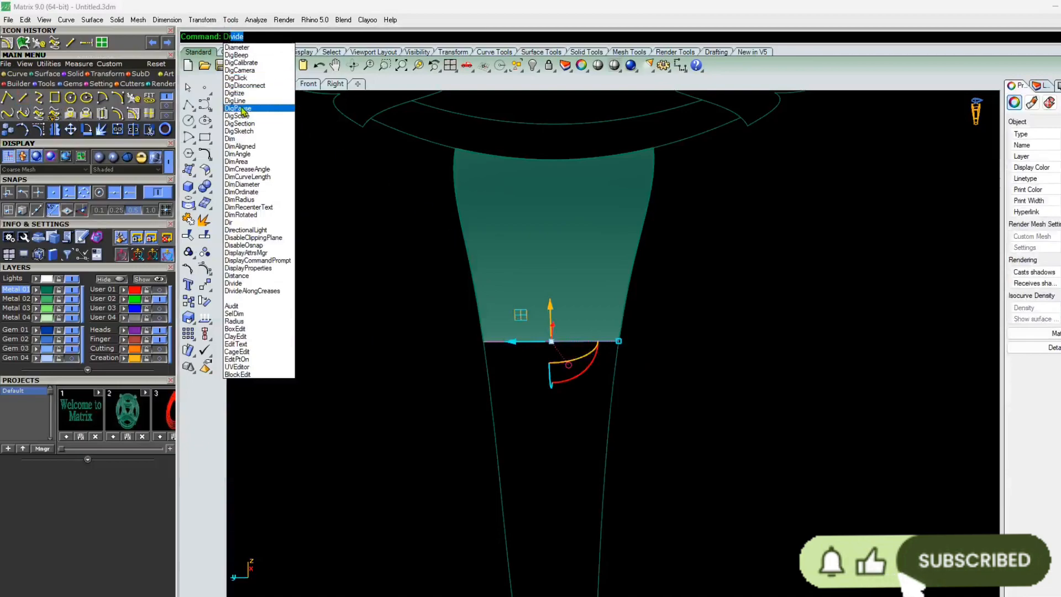
{"action": "key", "text": "Return"}
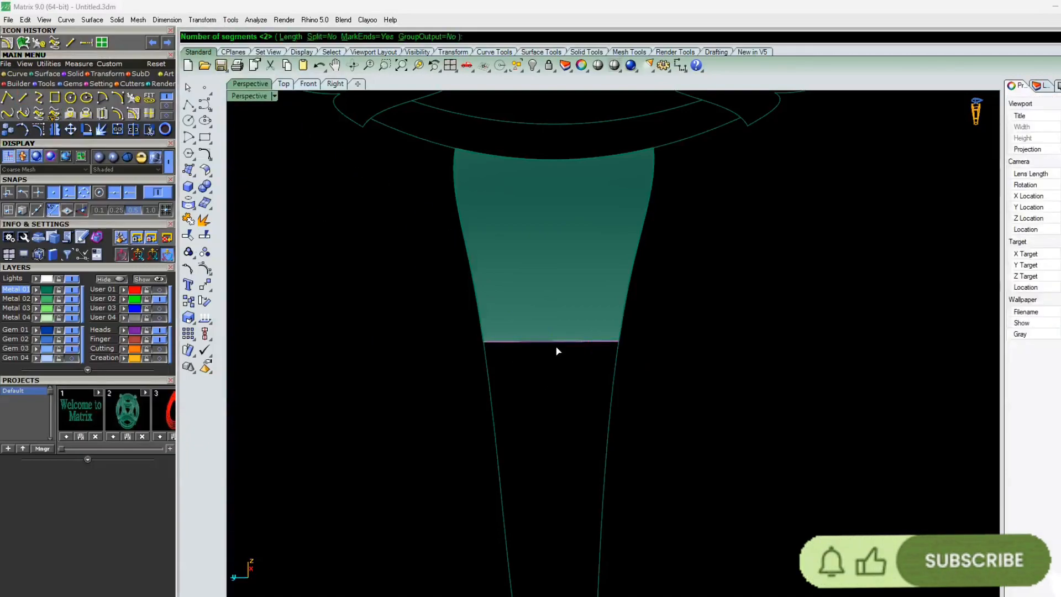
{"action": "scroll", "coordinate": [557, 351], "scroll_direction": "up", "scroll_amount": 1}
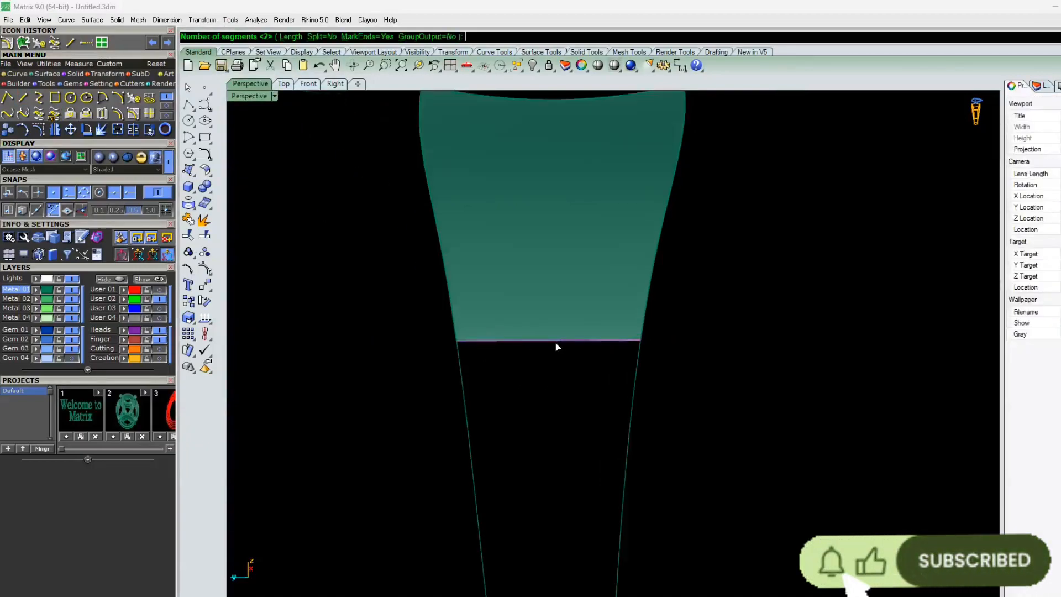
{"action": "type", "text": "5"}
{"action": "key", "text": "Return"}
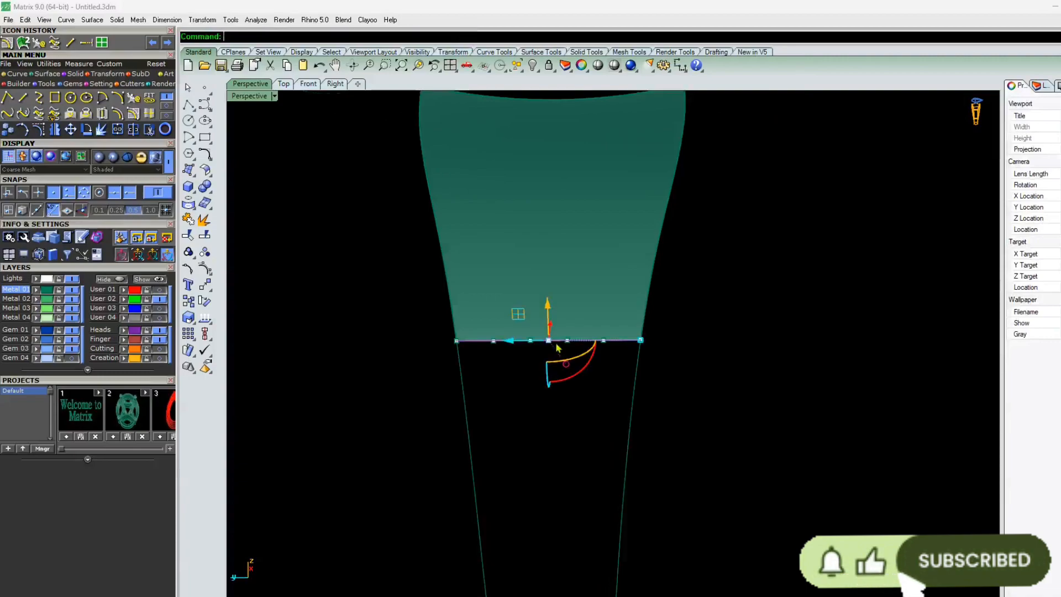
{"action": "key", "text": "Escape"}
{"action": "scroll", "coordinate": [542, 356], "scroll_direction": "up", "scroll_amount": 2}
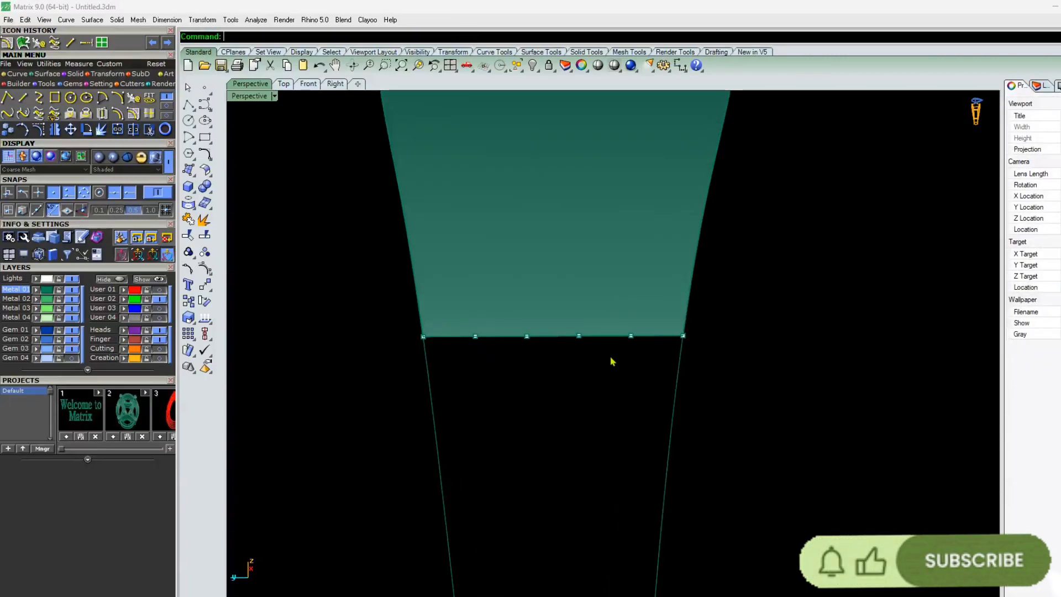
Undo the five-segment division and divide the lower edge curve into 4 equal segments with points
{"action": "right_click", "coordinate": [623, 335]}
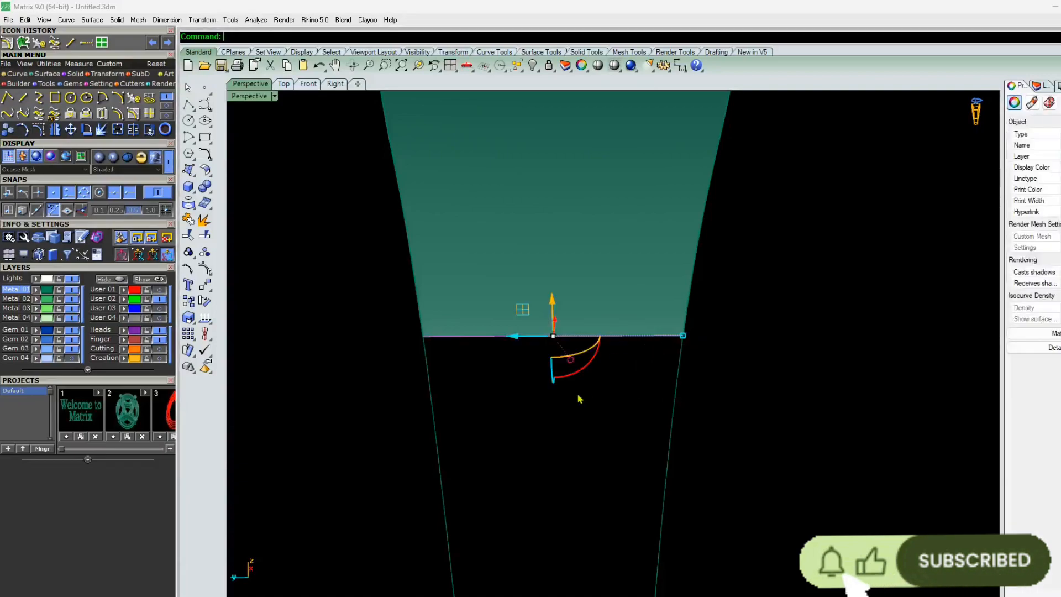
{"action": "right_click", "coordinate": [577, 394]}
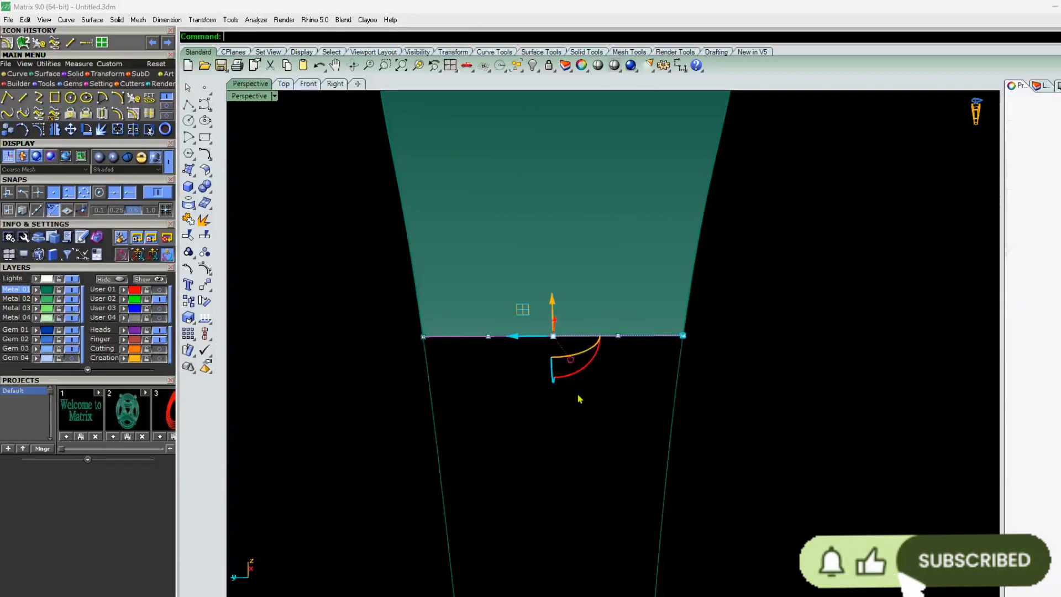
{"action": "right_click", "coordinate": [572, 420]}
{"action": "scroll", "coordinate": [553, 443], "scroll_direction": "down", "scroll_amount": 5}
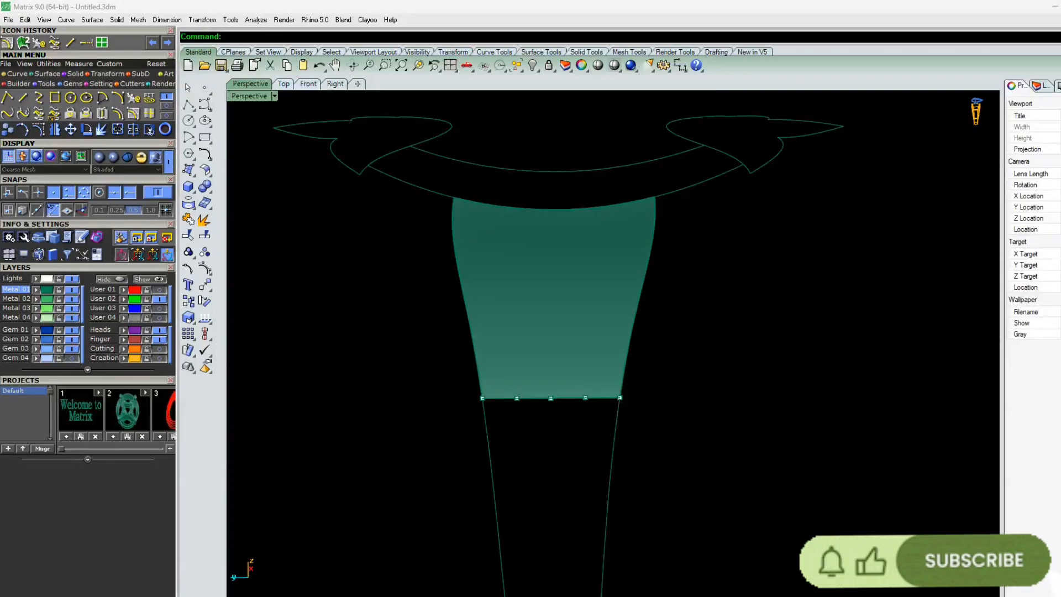
{"action": "left_click", "coordinate": [467, 293]}
{"action": "left_click", "coordinate": [489, 325]}
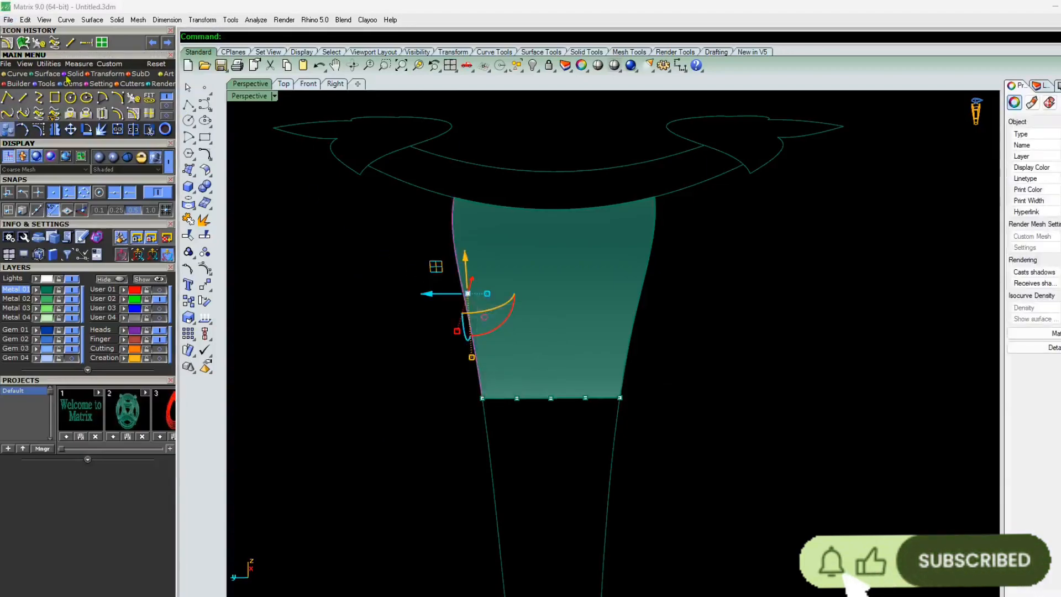
{"action": "left_click", "coordinate": [133, 114]}
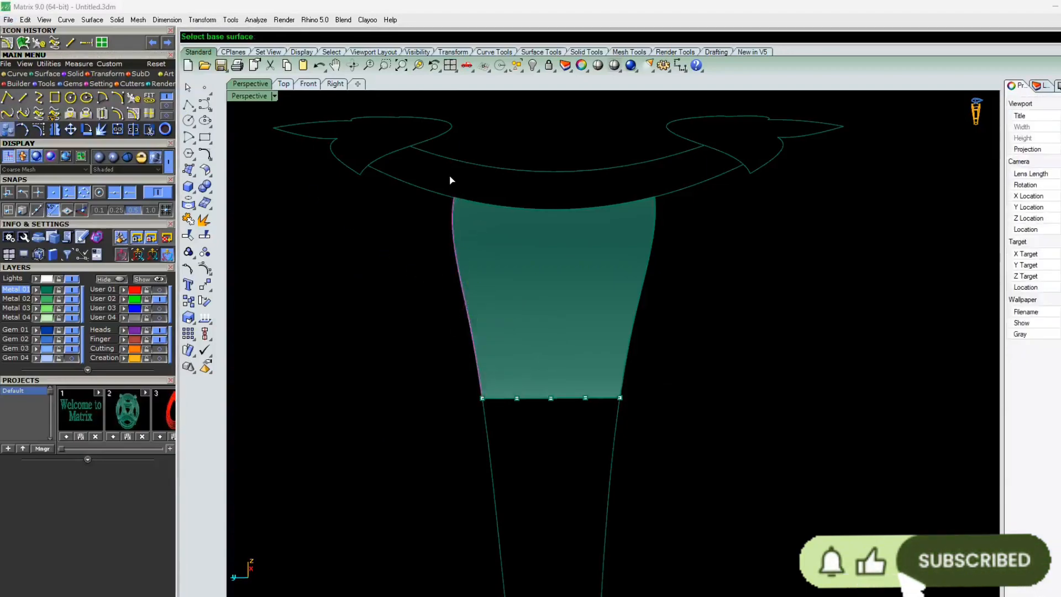
{"action": "left_click", "coordinate": [540, 307]}
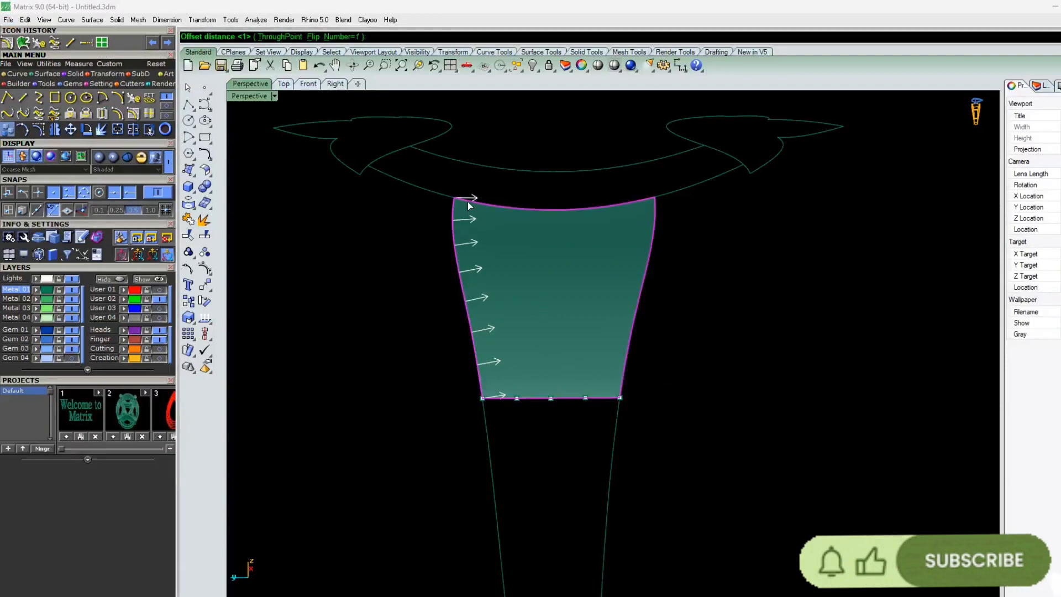
{"action": "key", "text": "Escape"}
{"action": "key", "text": "Escape"}
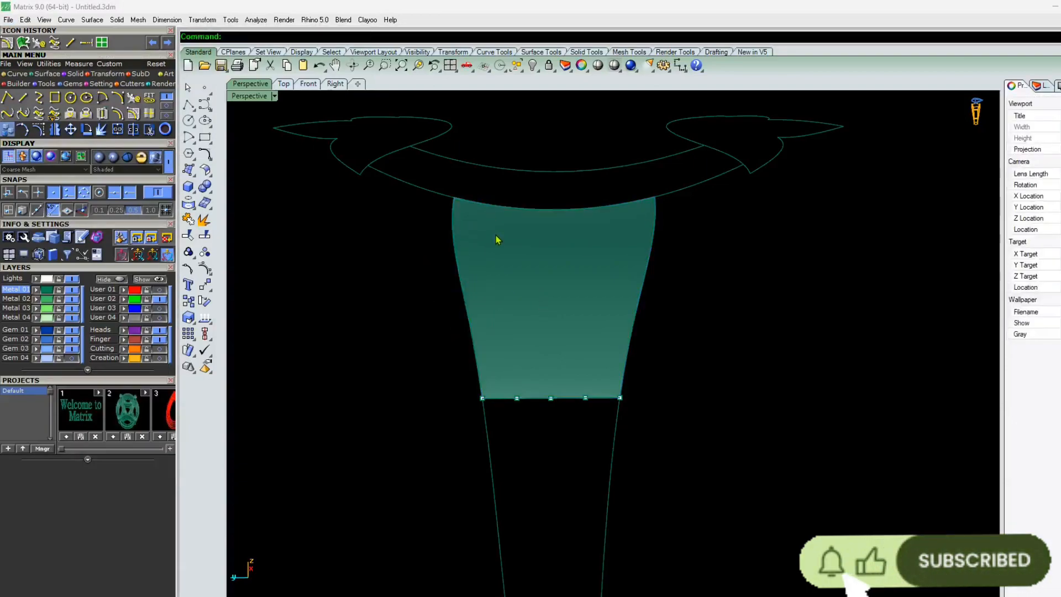
Measure the straight distance between the two upper corners of the shoulder surface
{"action": "type", "text": "l"}
{"action": "key", "text": "Return"}
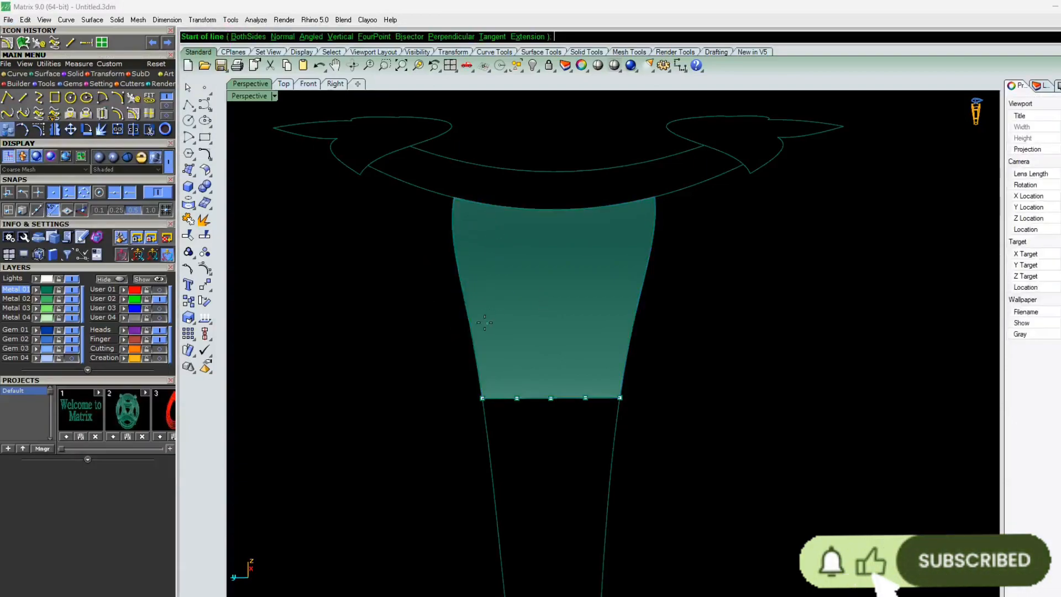
{"action": "left_click", "coordinate": [449, 197]}
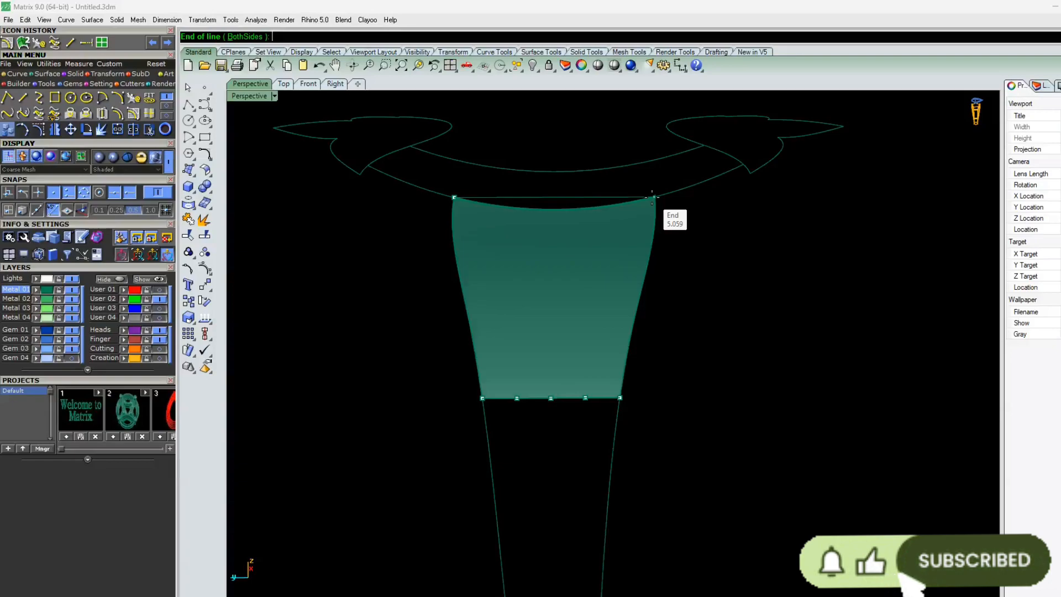
{"action": "key", "text": "Escape"}
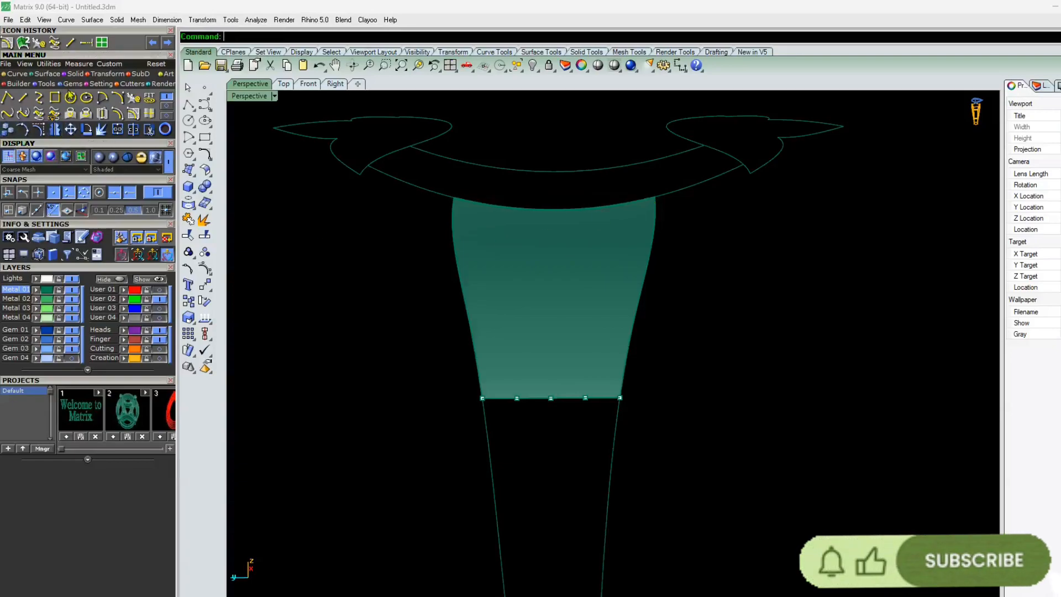
Offset the left shoulder outline curve inward on the swept surface by 2.4
{"action": "left_click", "coordinate": [12, 46]}
{"action": "left_click", "coordinate": [475, 376]}
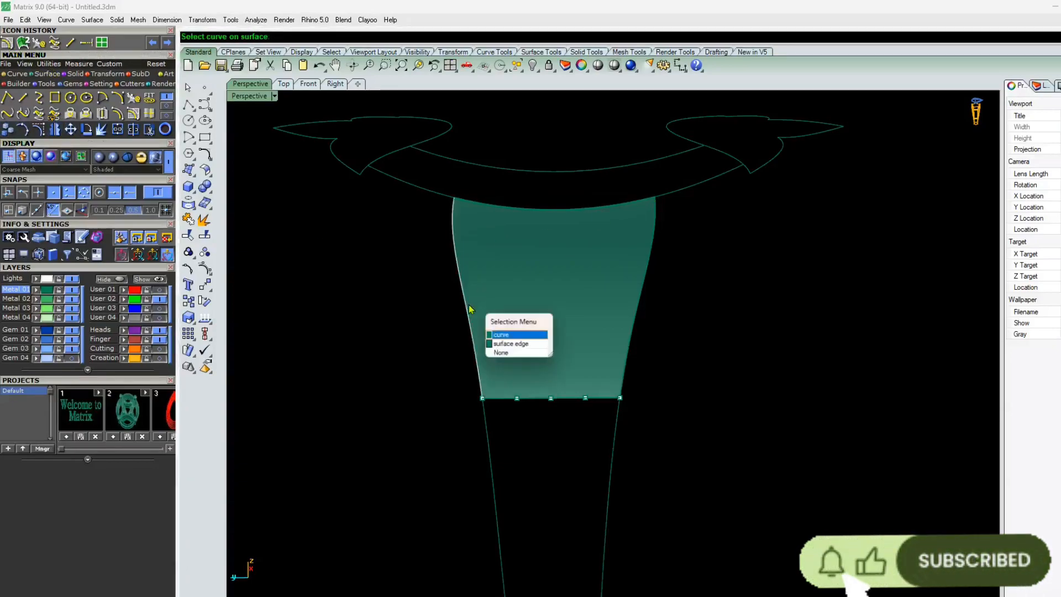
{"action": "left_click", "coordinate": [517, 405]}
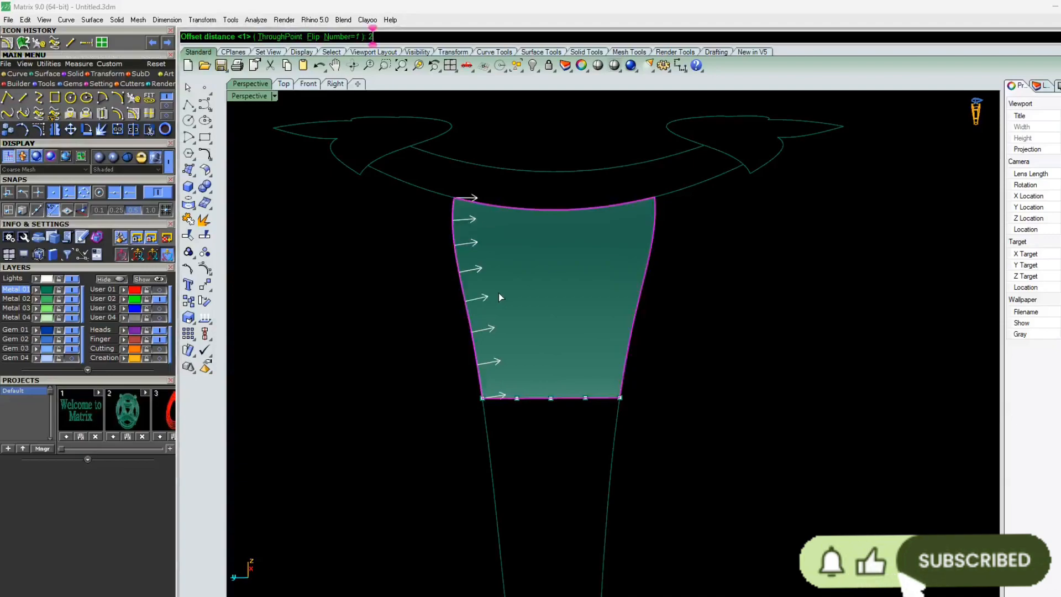
{"action": "type", "text": "2"}
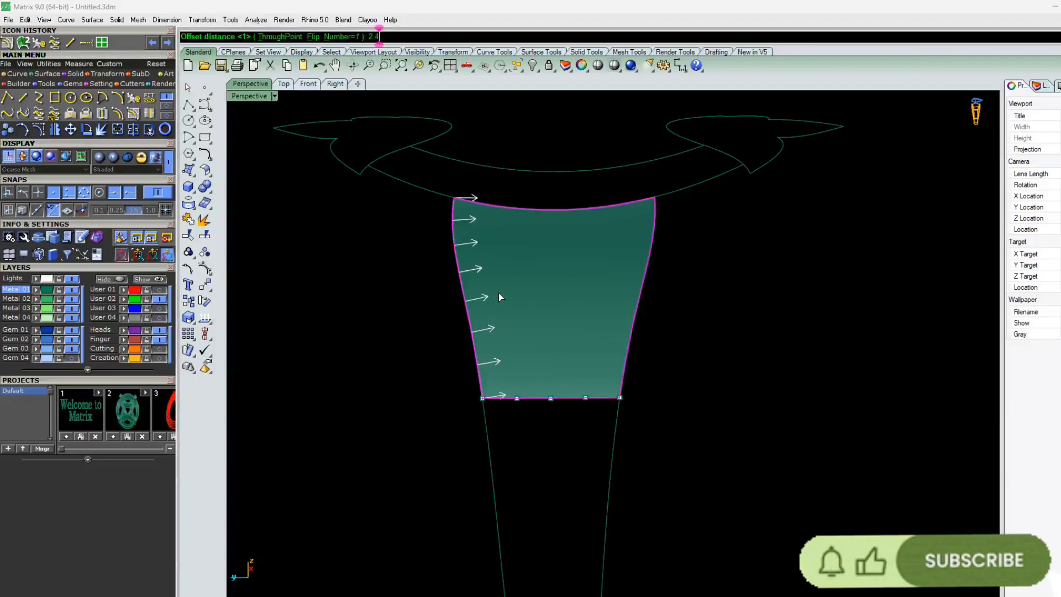
{"action": "key", "text": "Return"}
Delete the offset curve running down the middle of the shoulder surface
{"action": "mouse_move", "coordinate": [533, 310]}
{"action": "right_mouse_down"}
{"action": "mouse_move", "coordinate": [552, 280]}
{"action": "mouse_move", "coordinate": [544, 315]}
{"action": "right_mouse_up"}
{"action": "scroll", "coordinate": [547, 226], "scroll_direction": "up", "scroll_amount": 2}
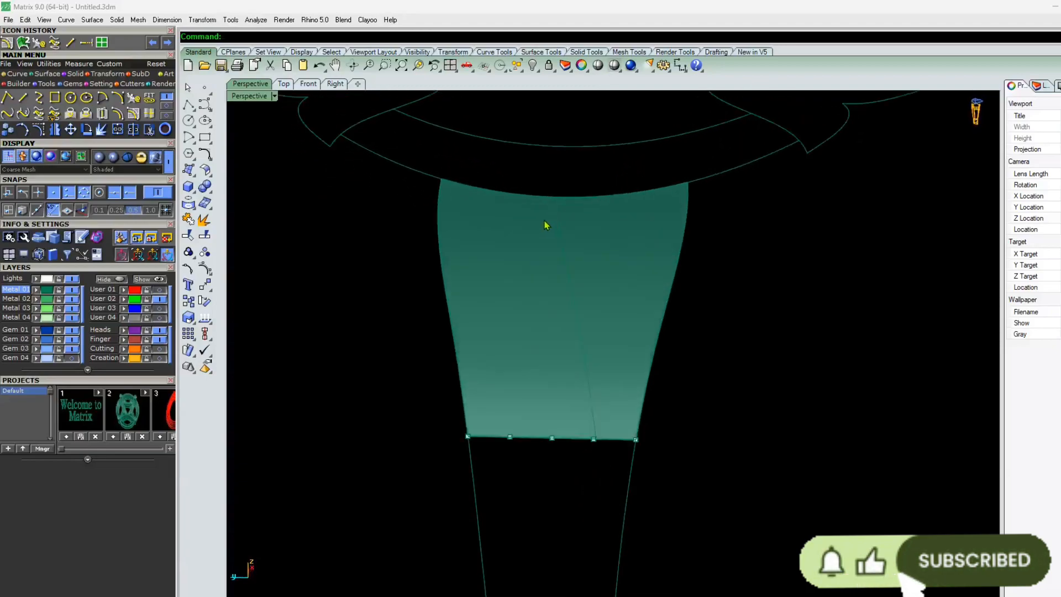
{"action": "left_click", "coordinate": [562, 247]}
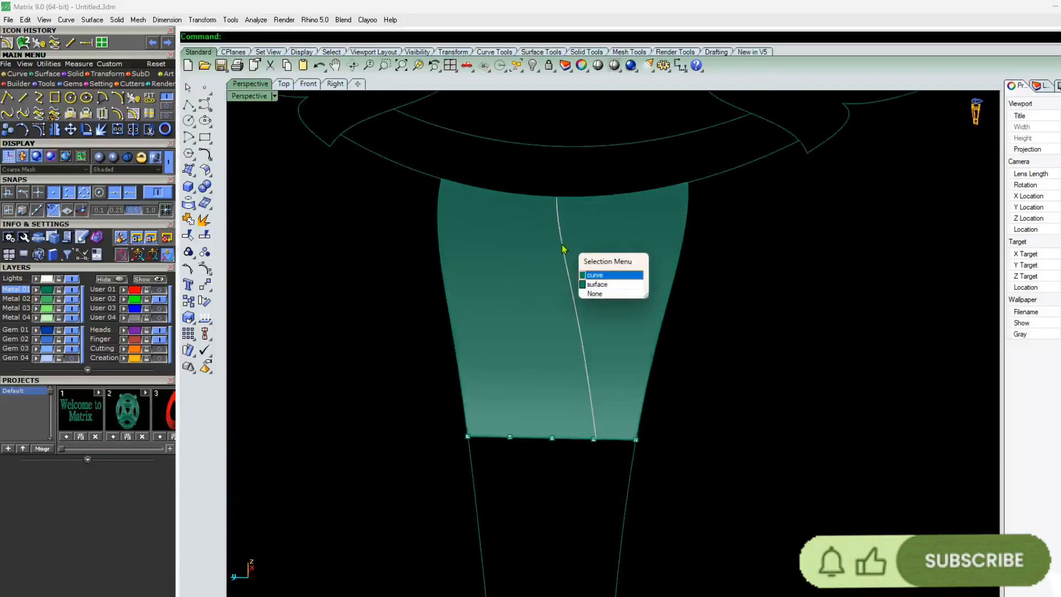
{"action": "key", "text": "Delete"}
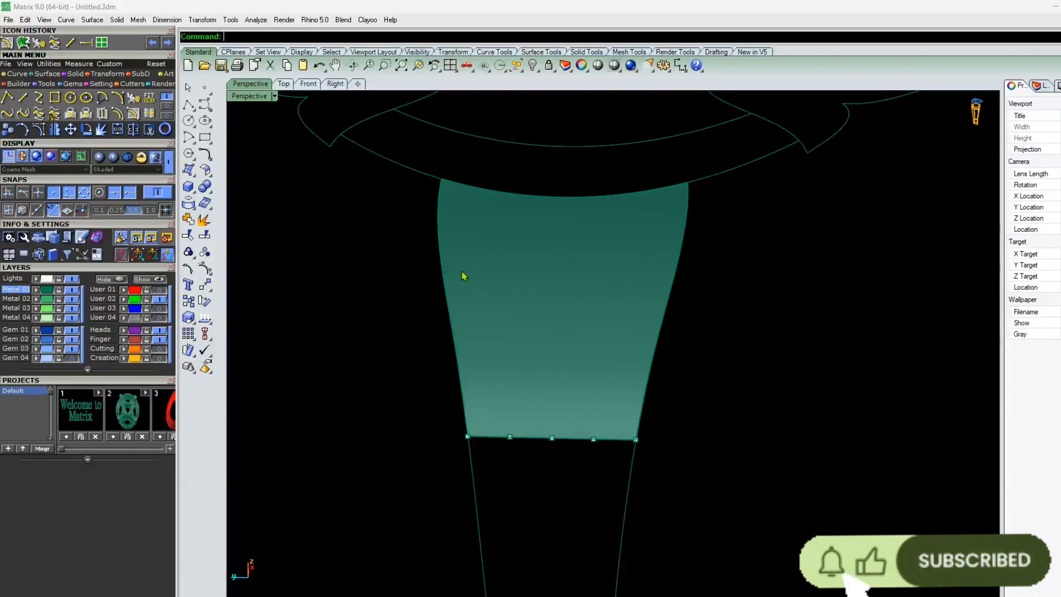
Offset the left shoulder outline curve inward on the swept surface by 2
{"action": "left_click", "coordinate": [451, 289]}
{"action": "right_click", "coordinate": [451, 303]}
{"action": "left_click", "coordinate": [449, 297]}
{"action": "left_click", "coordinate": [473, 319]}
{"action": "left_click", "coordinate": [475, 290]}
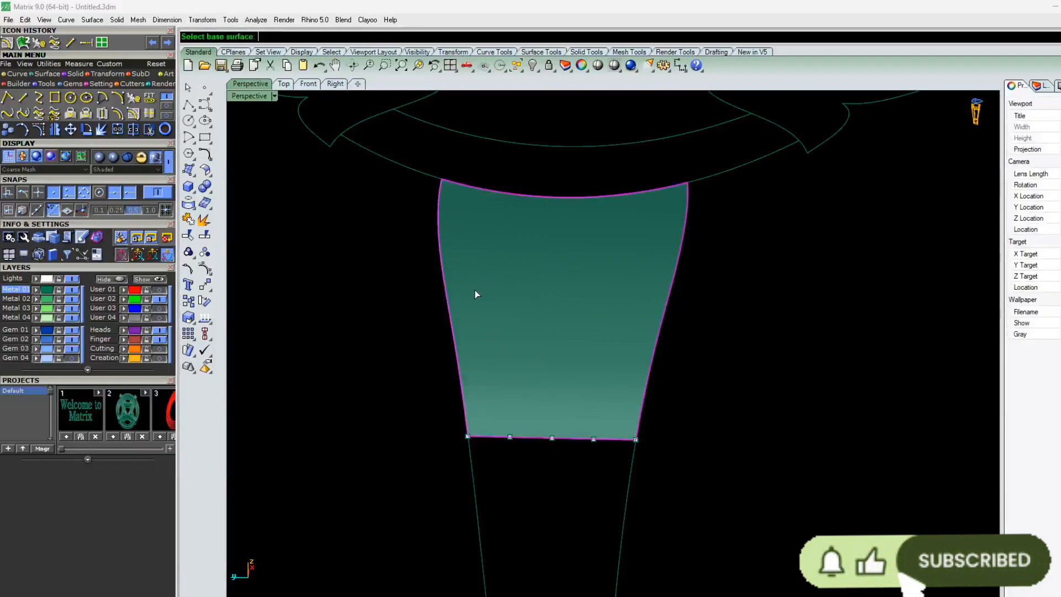
{"action": "left_click", "coordinate": [476, 292]}
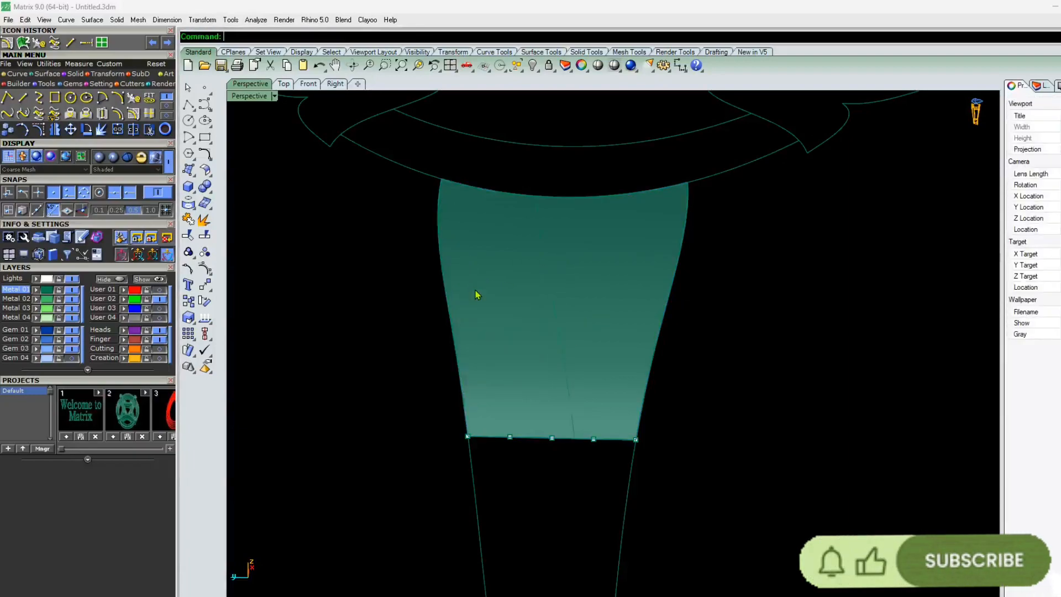
Check distances from the upper end of the left outline's offset curve near the shoulder's top edge
{"action": "type", "text": "l"}
{"action": "key", "text": "Return"}
{"action": "left_click", "coordinate": [537, 195]}
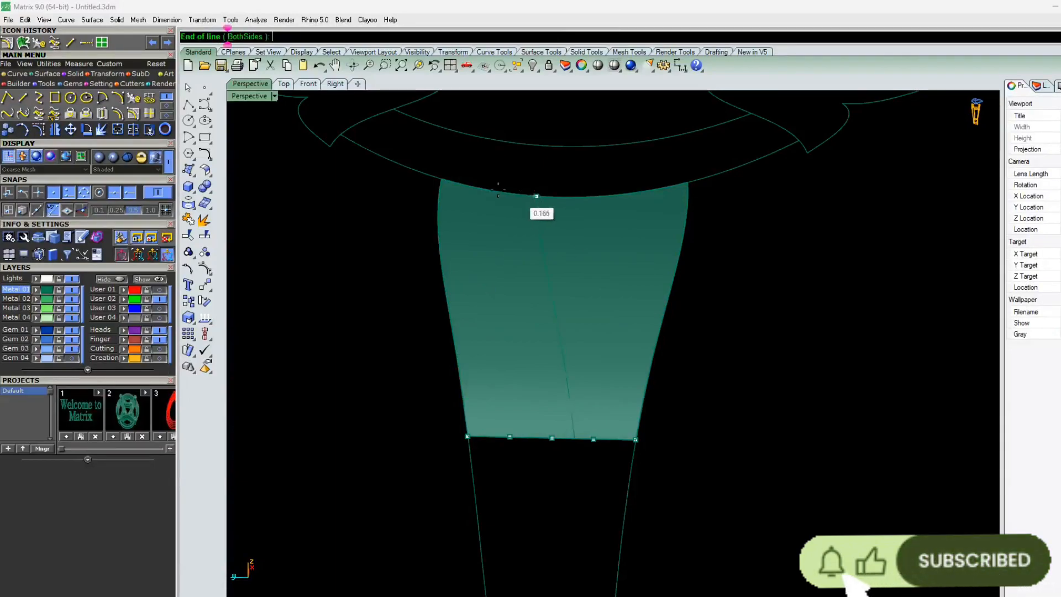
{"action": "key", "text": "Escape"}
{"action": "key", "text": "Return"}
{"action": "left_click", "coordinate": [536, 196]}
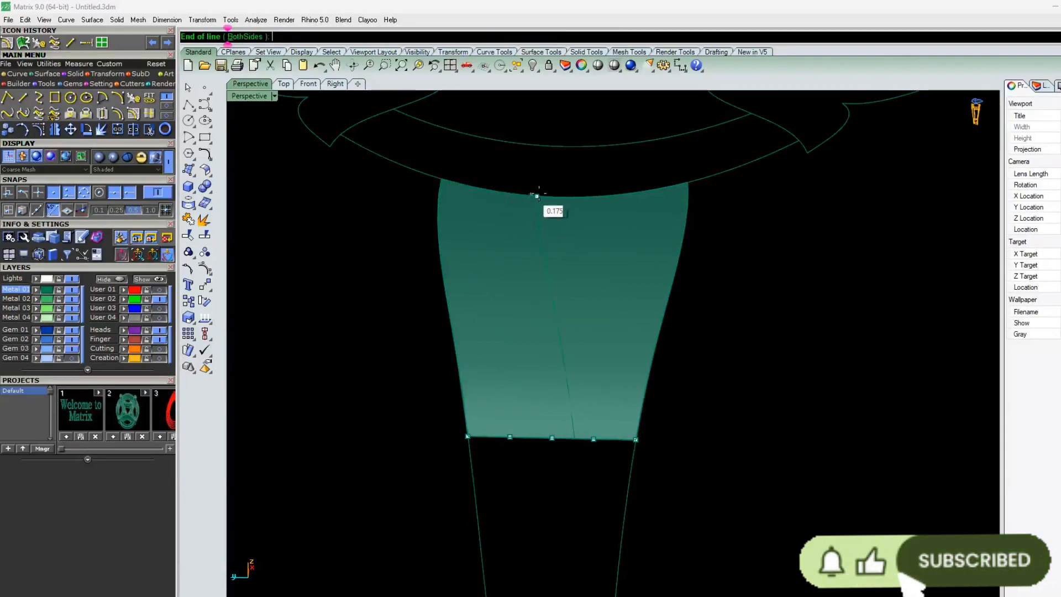
{"action": "key", "text": "Escape"}
Offset the right shoulder outline curve inward on the swept surface by a distance of 2
{"action": "left_click", "coordinate": [680, 265]}
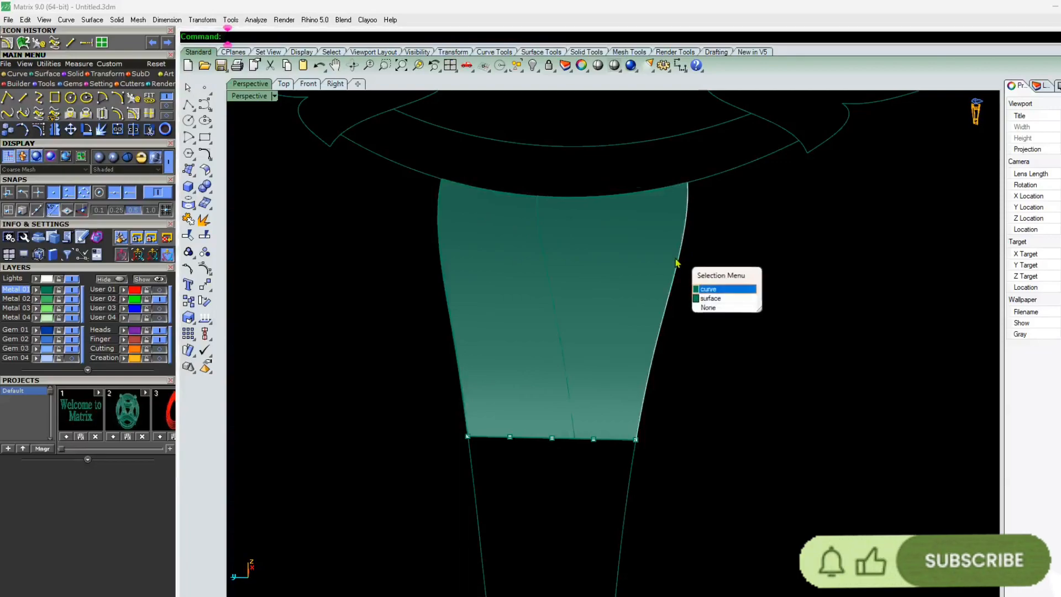
{"action": "left_click", "coordinate": [710, 289]}
{"action": "left_click", "coordinate": [7, 43]}
{"action": "left_click", "coordinate": [608, 294]}
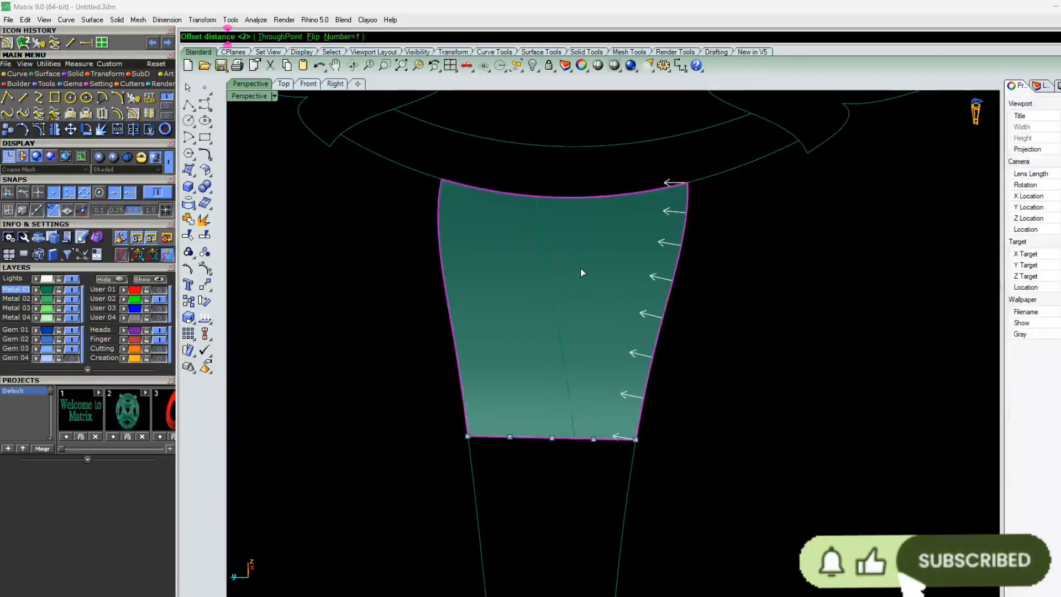
{"action": "key", "text": "Return"}
{"action": "right_click_drag", "start_coordinate": [584, 273], "coordinate": [575, 314]}
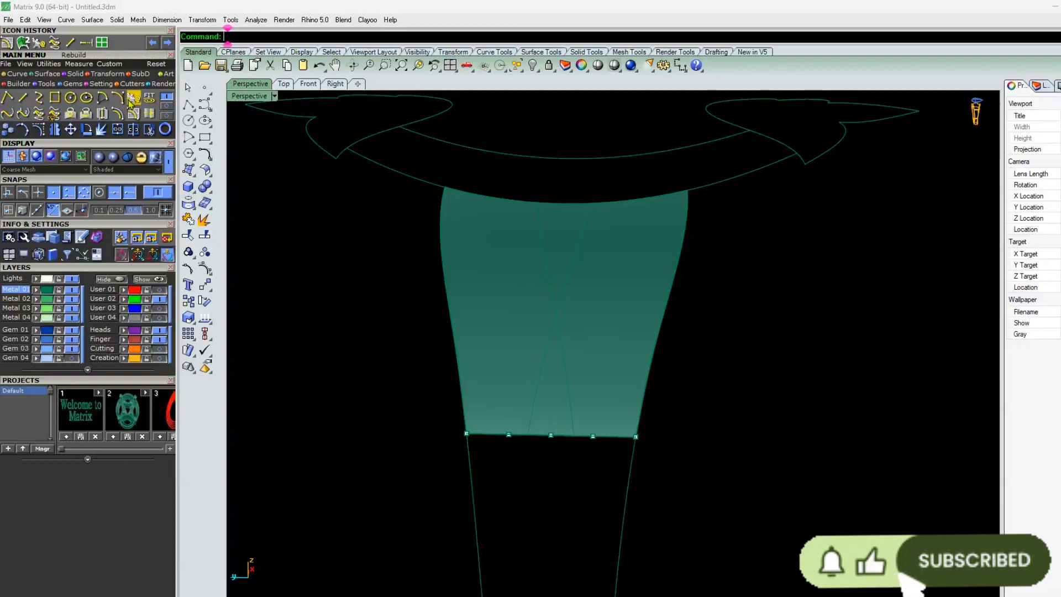
Delete the two crossing offset curves on the shoulder surface
{"action": "left_click", "coordinate": [159, 318]}
{"action": "mouse_move", "coordinate": [355, 305]}
{"action": "right_mouse_down"}
{"action": "mouse_move", "coordinate": [395, 334]}
{"action": "mouse_move", "coordinate": [374, 342]}
{"action": "right_mouse_up"}
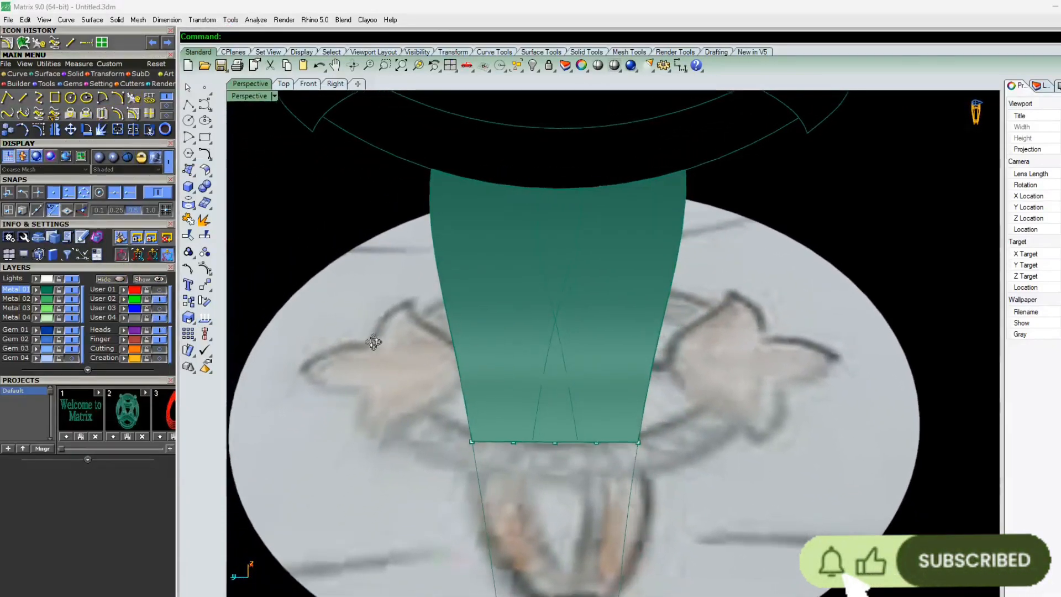
{"action": "left_click", "coordinate": [159, 318]}
{"action": "left_click", "coordinate": [553, 324]}
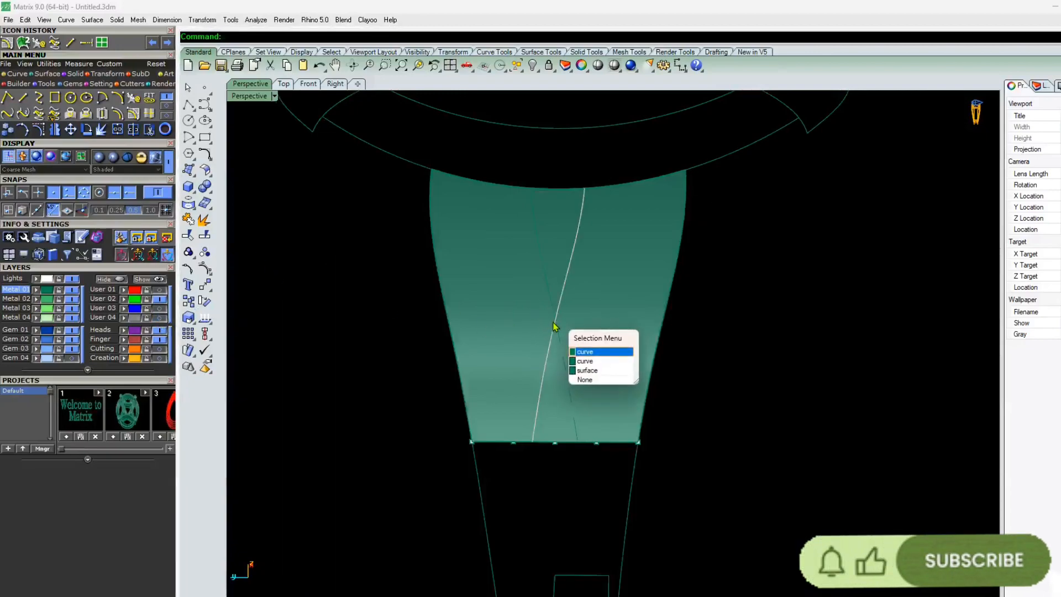
{"action": "left_click", "coordinate": [553, 324]}
{"action": "key", "text": "Delete"}
{"action": "left_click", "coordinate": [555, 323]}
{"action": "left_click", "coordinate": [554, 322]}
{"action": "key", "text": "Delete"}
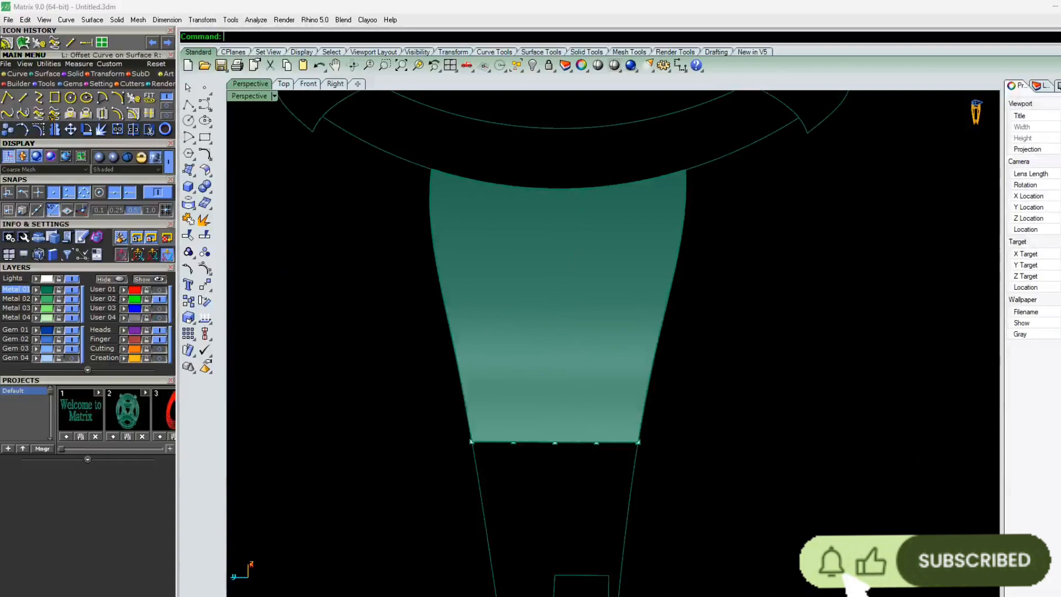
Offset the left shoulder outline curve inward on the swept surface by 1.1
{"action": "left_click", "coordinate": [486, 238]}
{"action": "left_click", "coordinate": [3, 47]}
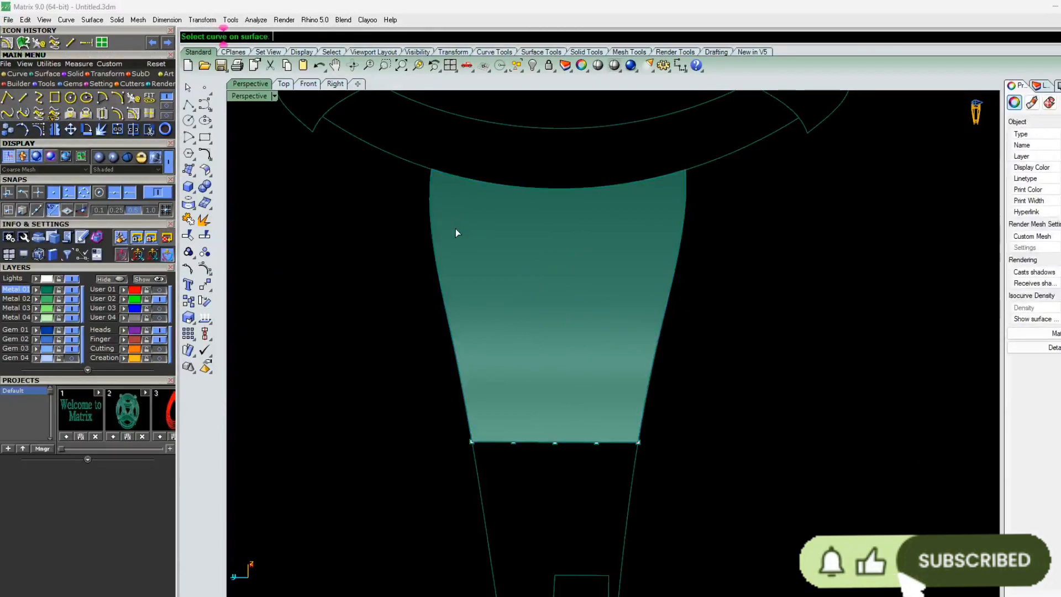
{"action": "left_click", "coordinate": [435, 266]}
{"action": "left_click", "coordinate": [435, 266]}
{"action": "left_click", "coordinate": [456, 253]}
{"action": "type", "text": "1"}
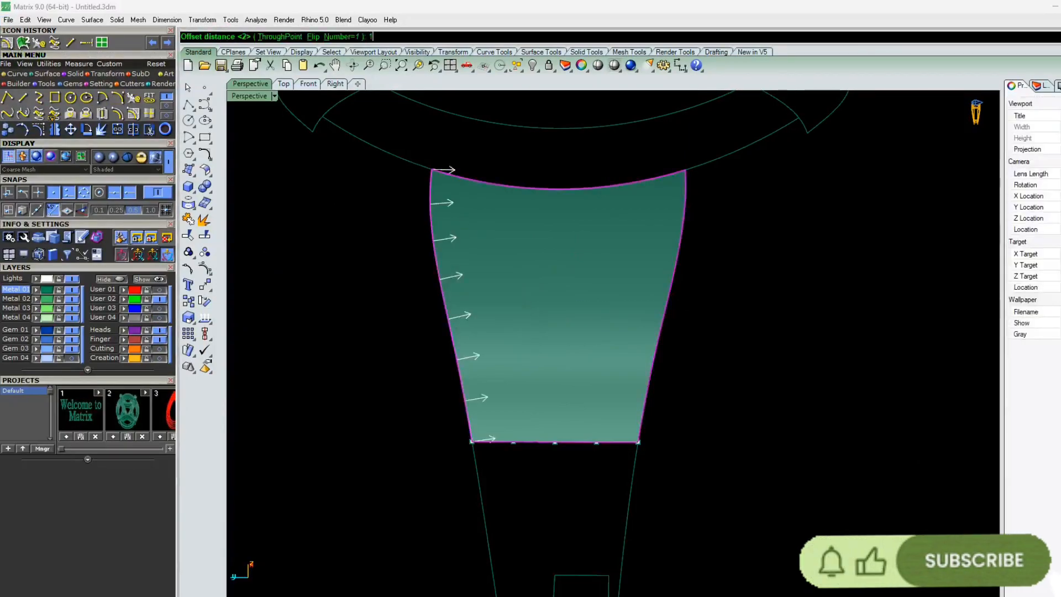
{"action": "key", "text": "Return"}
{"action": "key", "text": "Escape"}
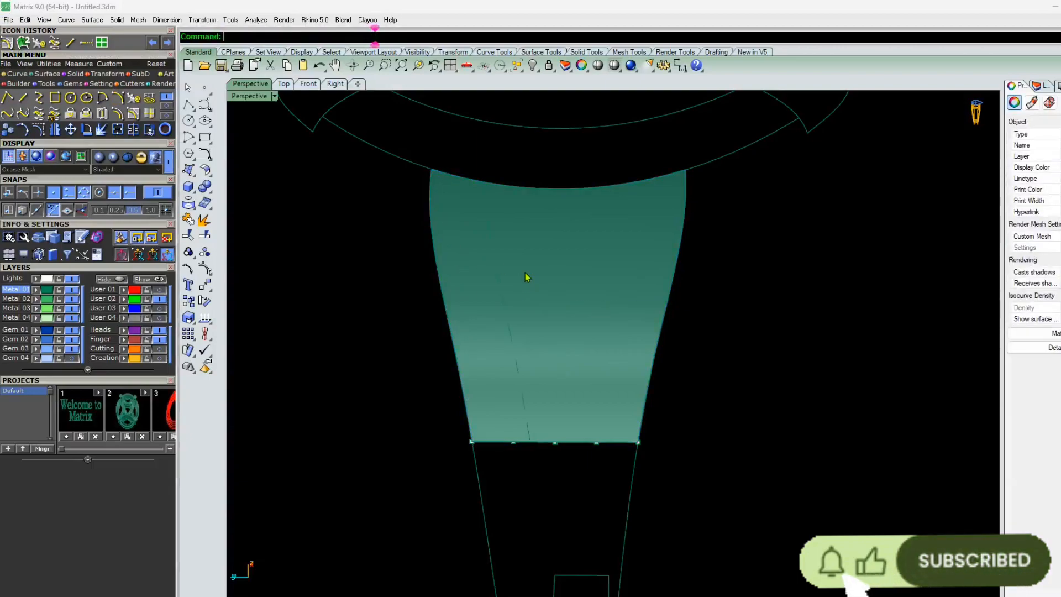
Offset the right shoulder outline inward on the surface by 1.1, flipping the offset direction
{"action": "left_click", "coordinate": [679, 253]}
{"action": "left_click", "coordinate": [636, 261]}
{"action": "right_click", "coordinate": [636, 261]}
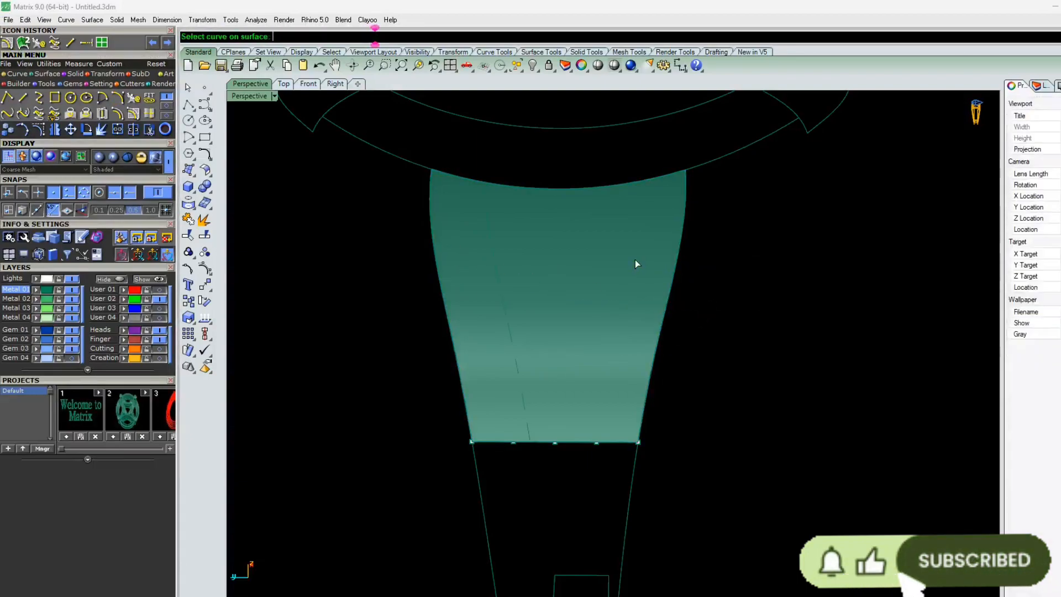
{"action": "left_click", "coordinate": [675, 277]}
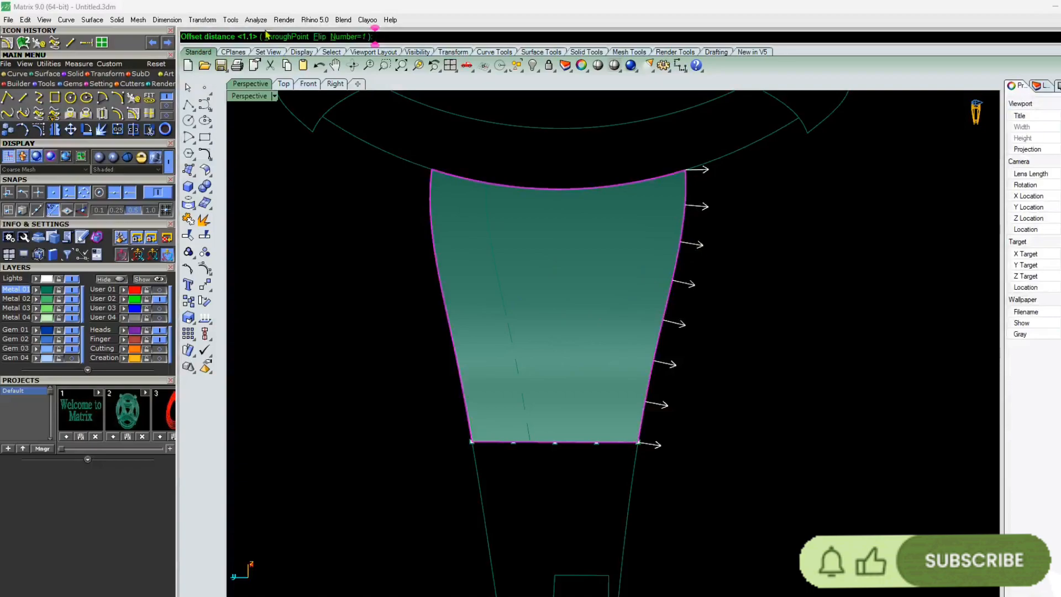
{"action": "left_click", "coordinate": [320, 38]}
{"action": "right_click", "coordinate": [547, 280]}
Move the upper two control points of the left inner curve inward so its end meets the neighbouring division point on the top edge
{"action": "mouse_move", "coordinate": [547, 280]}
{"action": "right_mouse_down"}
{"action": "mouse_move", "coordinate": [546, 262]}
{"action": "mouse_move", "coordinate": [553, 286]}
{"action": "right_mouse_up"}
{"action": "scroll", "coordinate": [553, 287], "scroll_direction": "down", "scroll_amount": 4}
{"action": "scroll", "coordinate": [535, 341], "scroll_direction": "up", "scroll_amount": 4}
{"action": "left_click", "coordinate": [534, 327]}
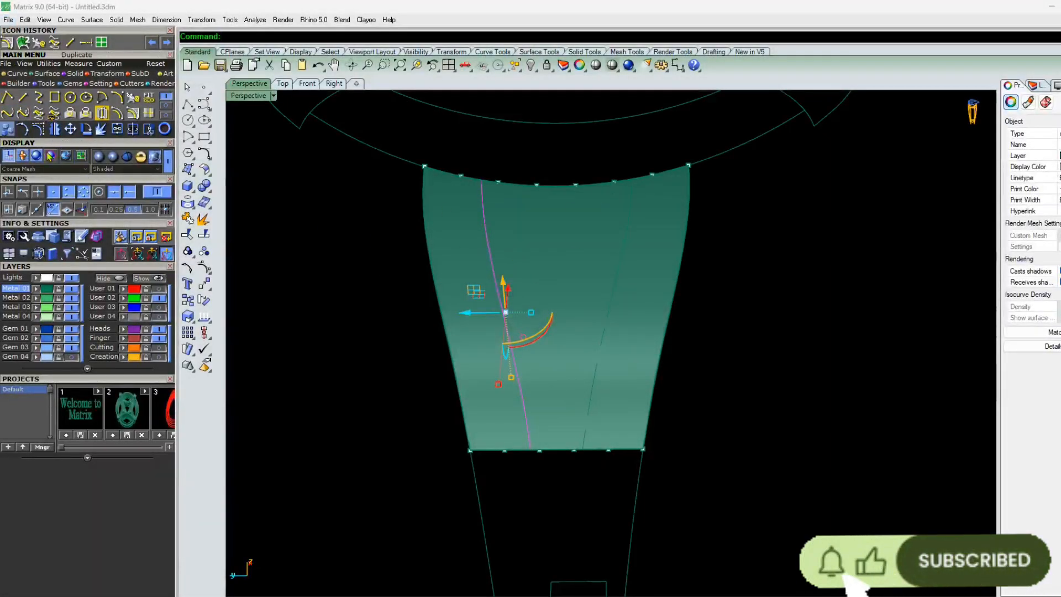
{"action": "key", "text": "Escape"}
{"action": "scroll", "coordinate": [477, 180], "scroll_direction": "up", "scroll_amount": 3}
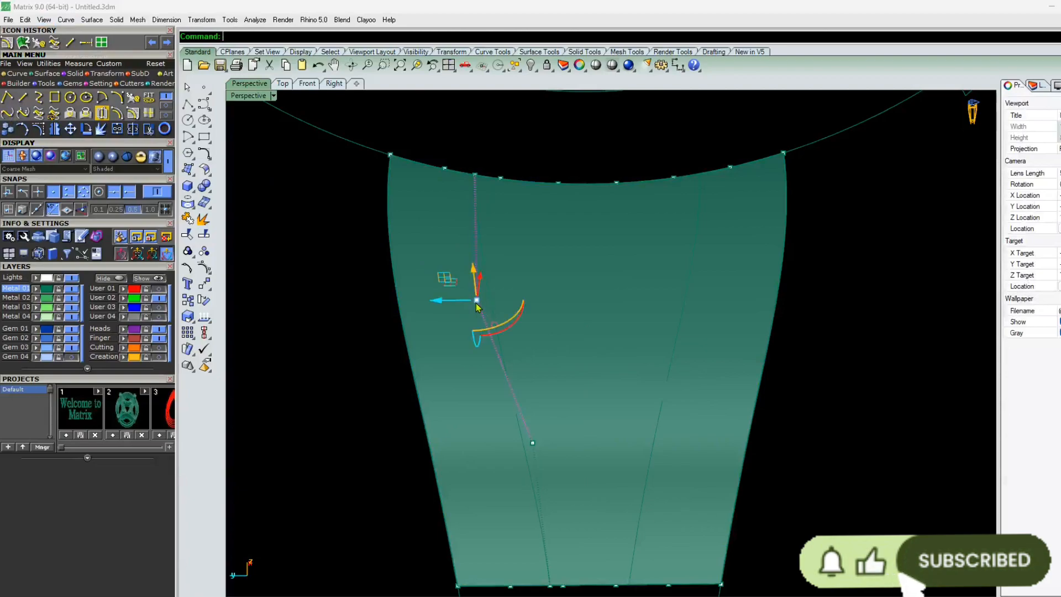
{"action": "left_click", "coordinate": [477, 175]}
{"action": "left_click", "coordinate": [514, 203]}
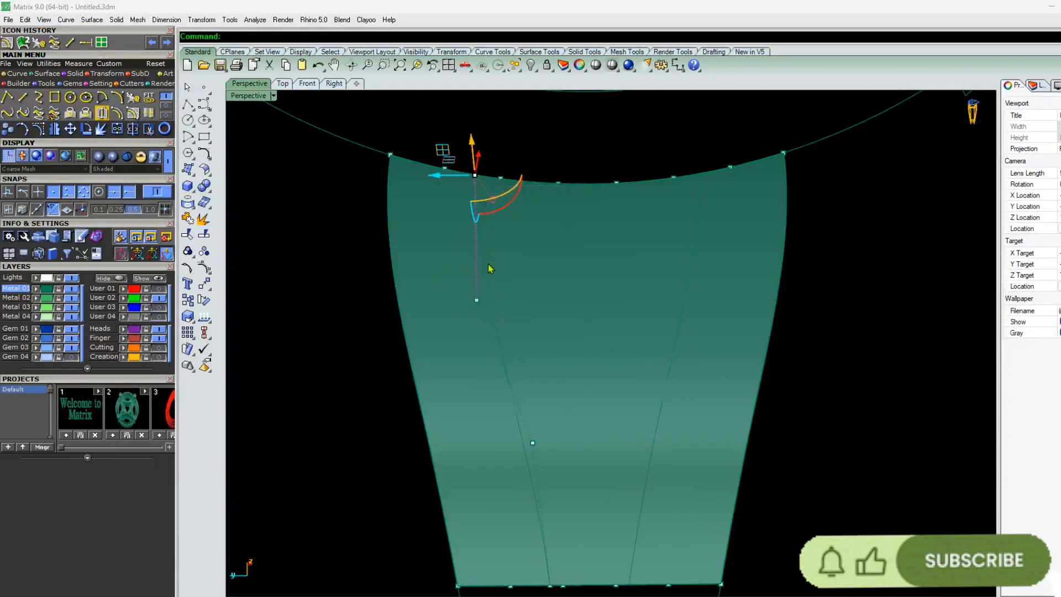
{"action": "left_click", "coordinate": [477, 300], "text": "shift"}
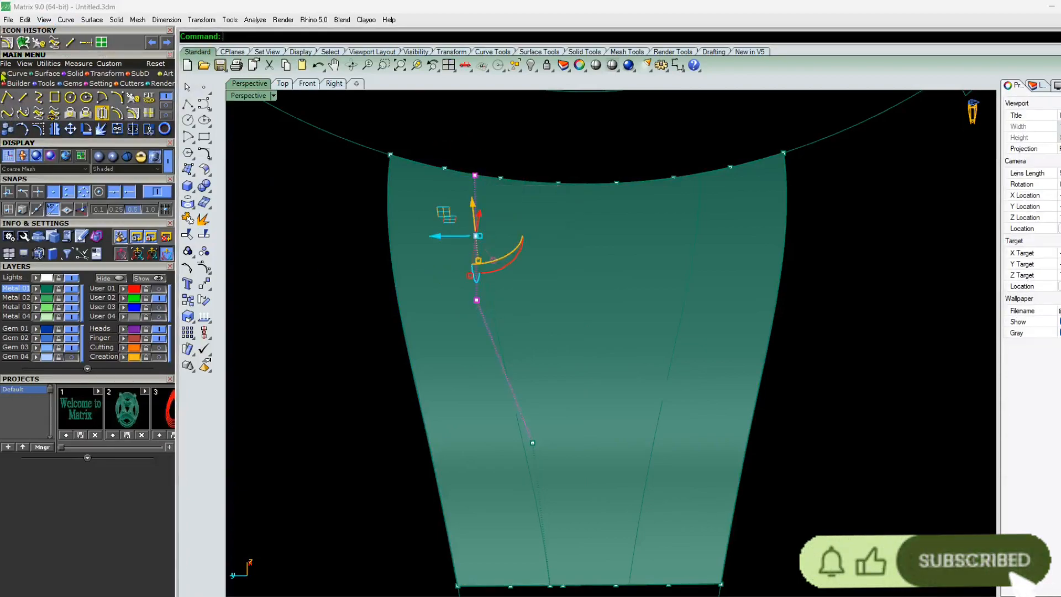
{"action": "left_click", "coordinate": [69, 130]}
{"action": "left_click", "coordinate": [504, 184]}
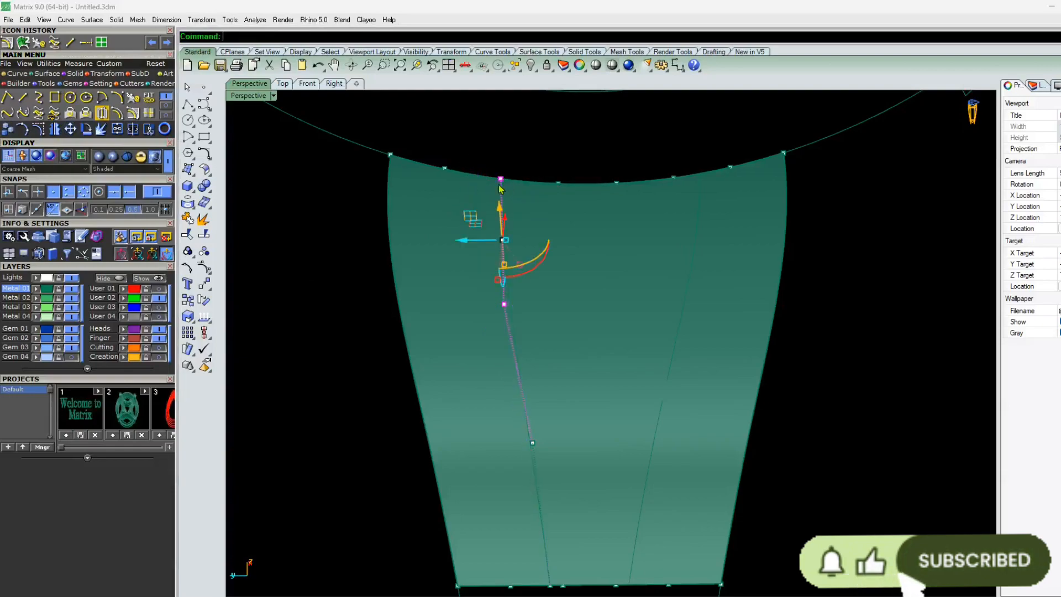
{"action": "scroll", "coordinate": [469, 217], "scroll_direction": "down", "scroll_amount": 2}
{"action": "key", "text": "Escape"}
Delete the right inner offset curve from the shoulder surface
{"action": "right_click_drag", "start_coordinate": [529, 328], "coordinate": [549, 348]}
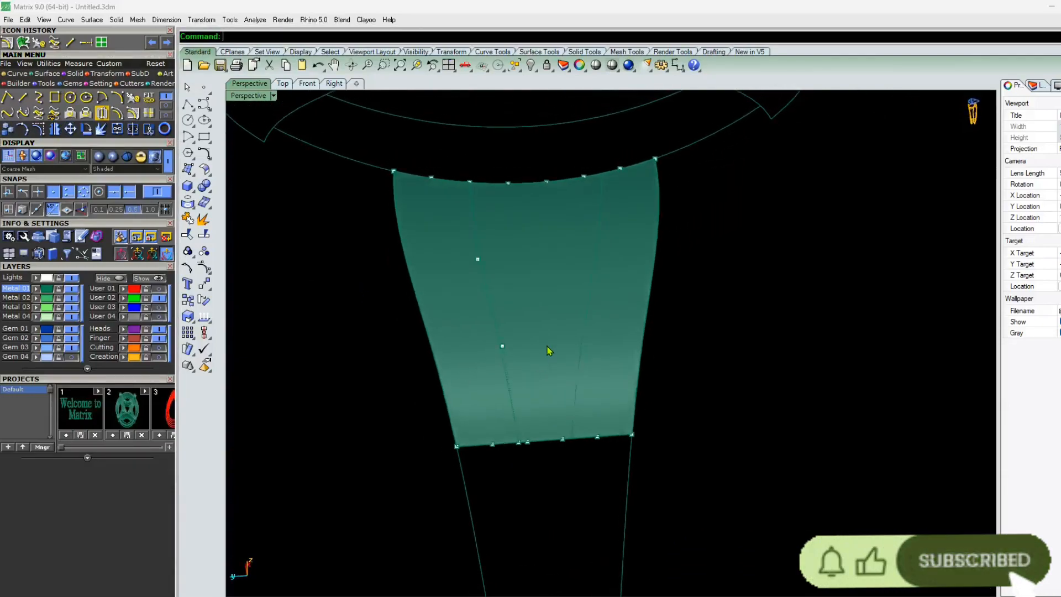
{"action": "left_click", "coordinate": [586, 305]}
{"action": "left_click", "coordinate": [625, 336]}
{"action": "key", "text": "Delete"}
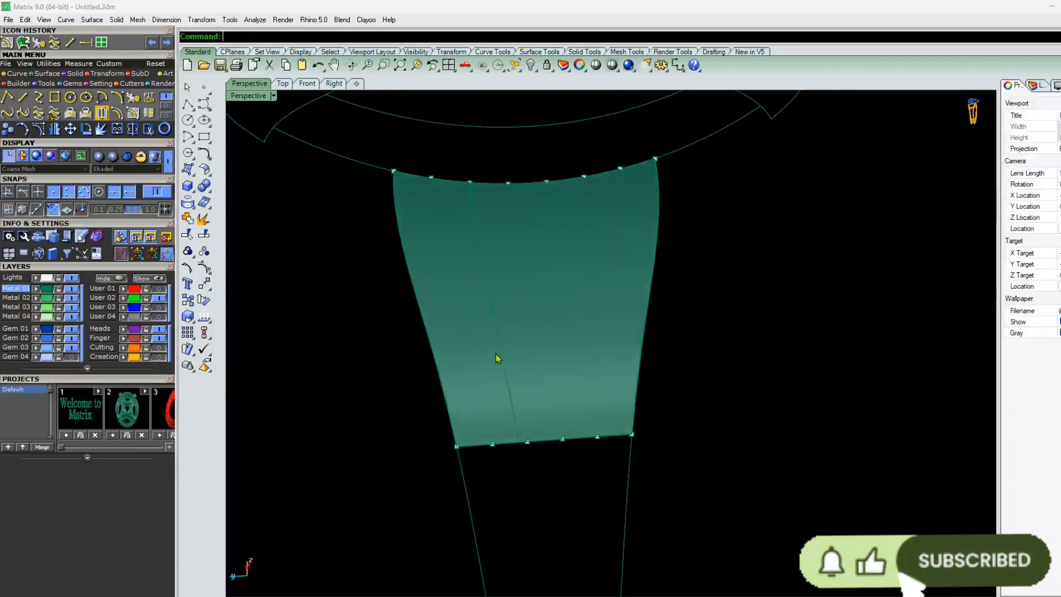
Mirror the reshaped inner curve to the other side of the shoulder in the Right view, starting the vertical mirror plane at 0
{"action": "left_click", "coordinate": [496, 355]}
{"action": "left_click", "coordinate": [500, 359]}
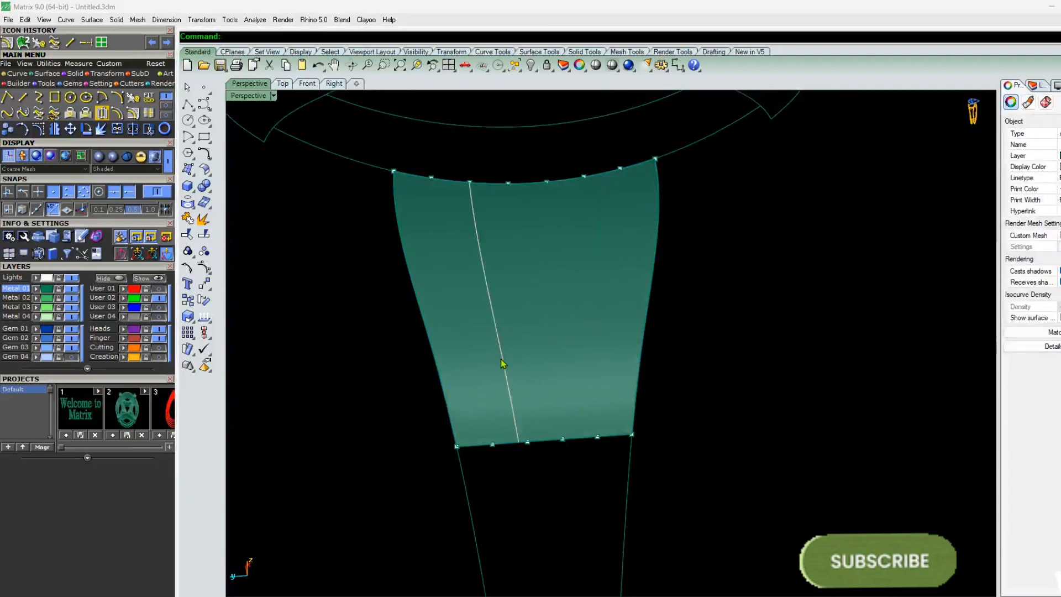
{"action": "left_click", "coordinate": [333, 84]}
{"action": "left_click", "coordinate": [54, 131]}
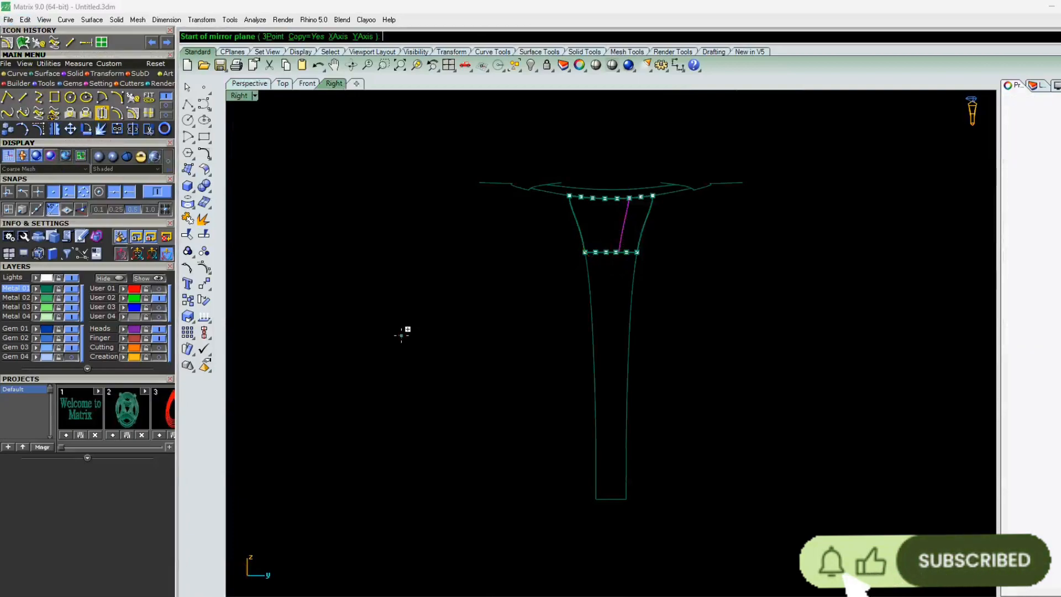
{"action": "type", "text": "0"}
{"action": "key", "text": "Return"}
{"action": "left_click", "coordinate": [592, 570]}
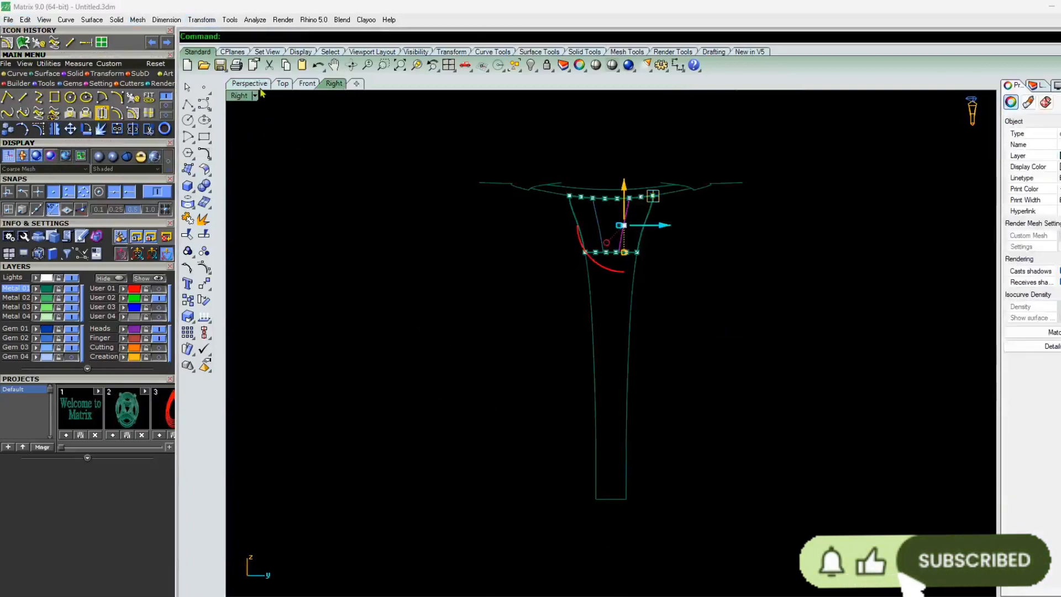
Delete the swept shoulder surface in the Perspective view, keeping its outline and inner curves
{"action": "left_click", "coordinate": [249, 84]}
{"action": "left_click", "coordinate": [370, 311]}
{"action": "right_click_drag", "start_coordinate": [431, 369], "coordinate": [466, 346]}
{"action": "left_click", "coordinate": [466, 347]}
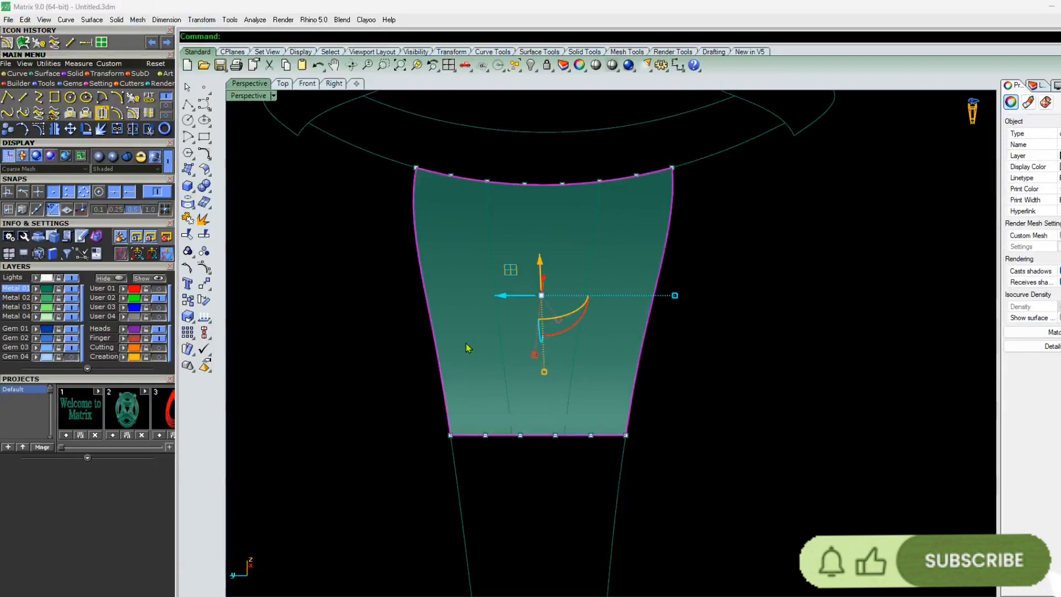
{"action": "key", "text": "Delete"}
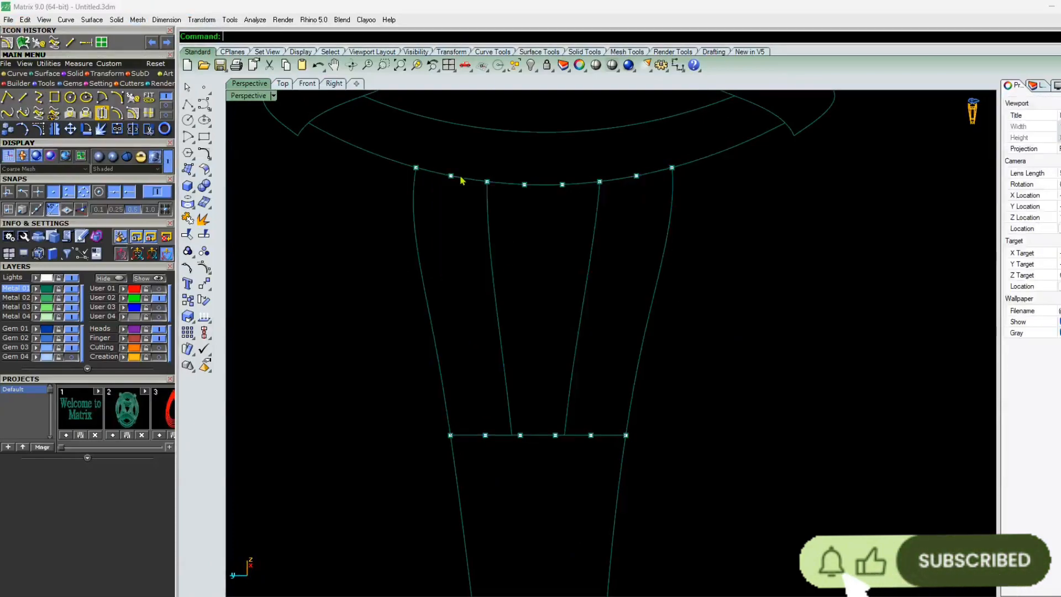
Delete the four division points on the left half of the shoulder's top edge
{"action": "left_click", "coordinate": [452, 176]}
{"action": "key", "text": "Escape"}
{"action": "left_click", "coordinate": [419, 170]}
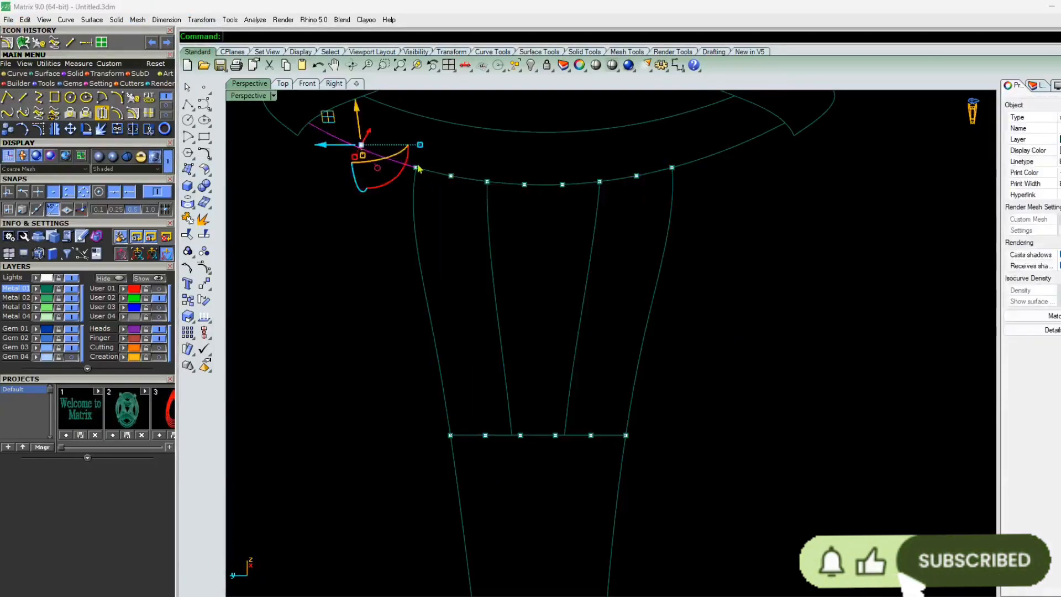
{"action": "key", "text": "Escape"}
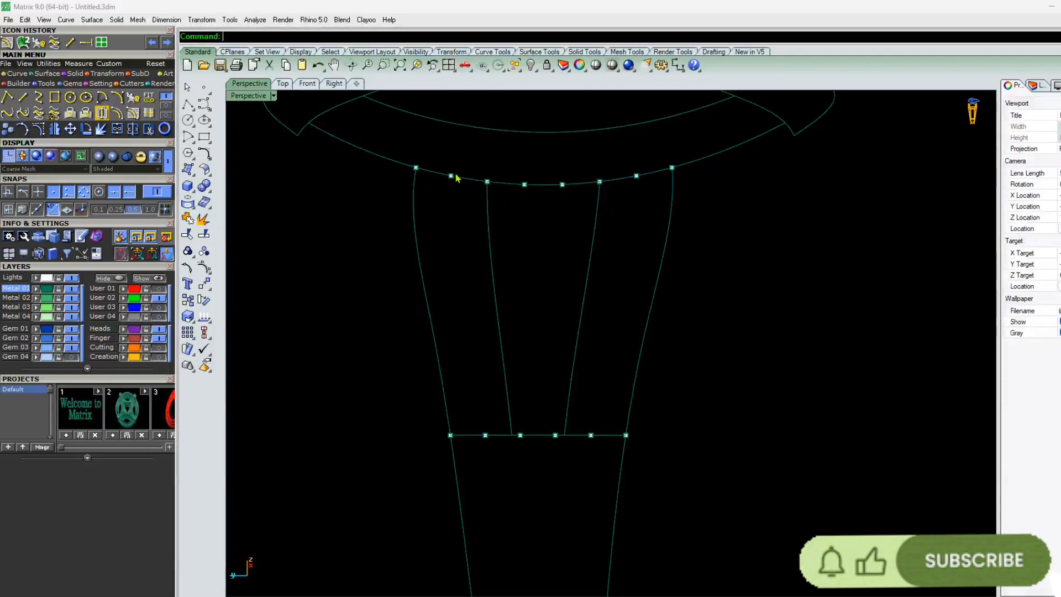
{"action": "left_click", "coordinate": [451, 178]}
{"action": "key", "text": "Escape"}
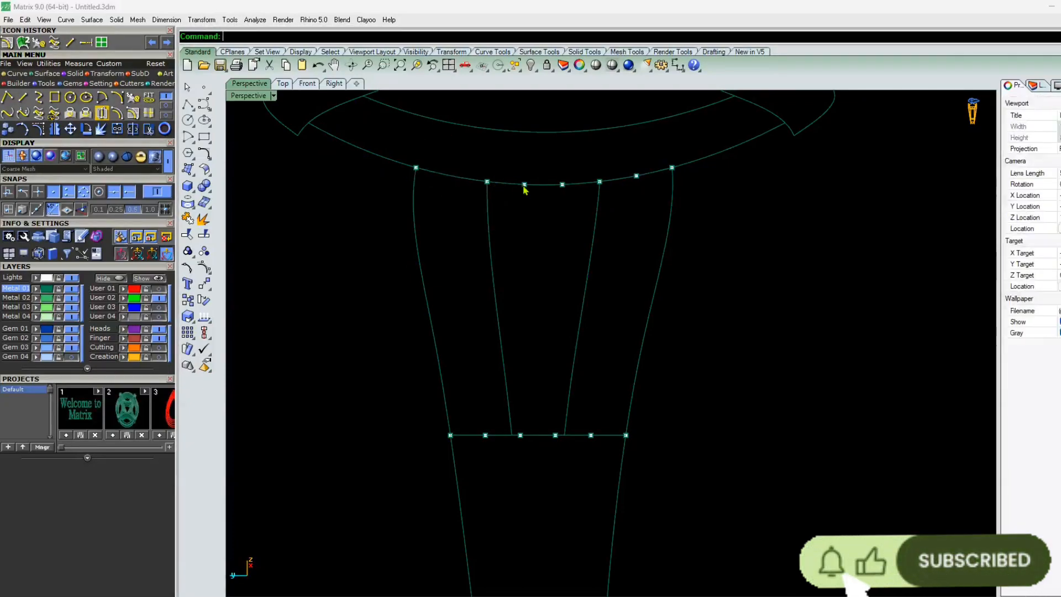
{"action": "left_click", "coordinate": [524, 187]}
{"action": "key", "text": "Escape"}
{"action": "left_click", "coordinate": [492, 184]}
{"action": "key", "text": "Escape"}
{"action": "left_click", "coordinate": [487, 184]}
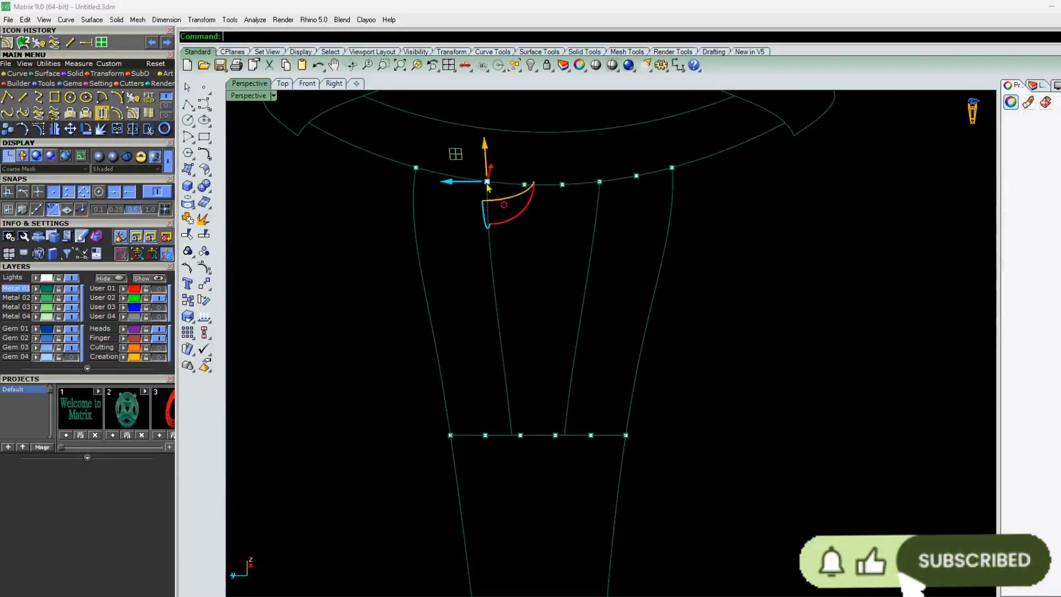
{"action": "key", "text": "Delete"}
{"action": "left_click", "coordinate": [418, 171]}
{"action": "left_click", "coordinate": [418, 171]}
{"action": "key", "text": "Delete"}
{"action": "left_click", "coordinate": [527, 189]}
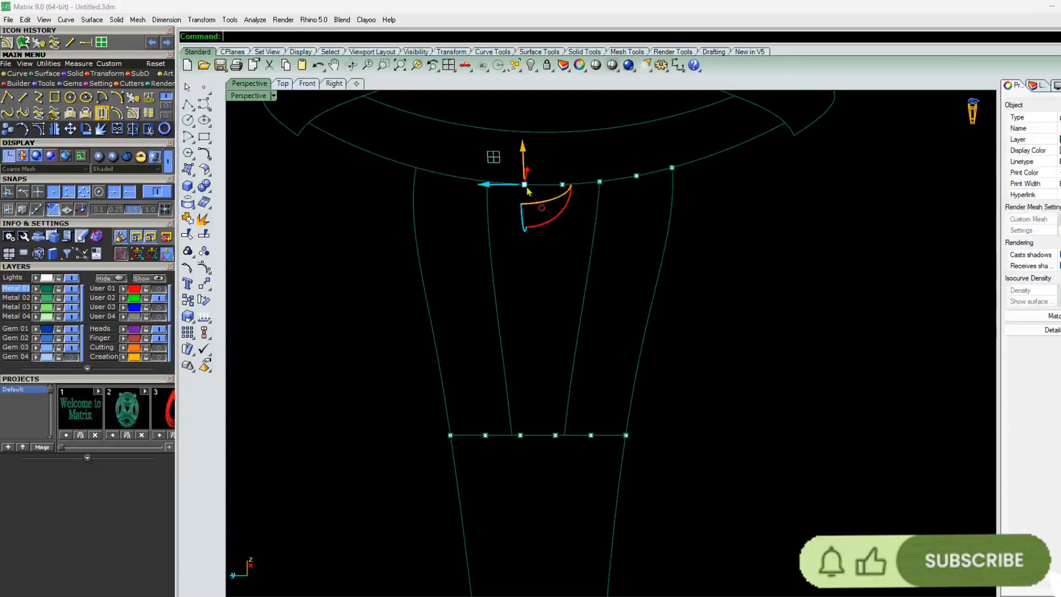
{"action": "key", "text": "Delete"}
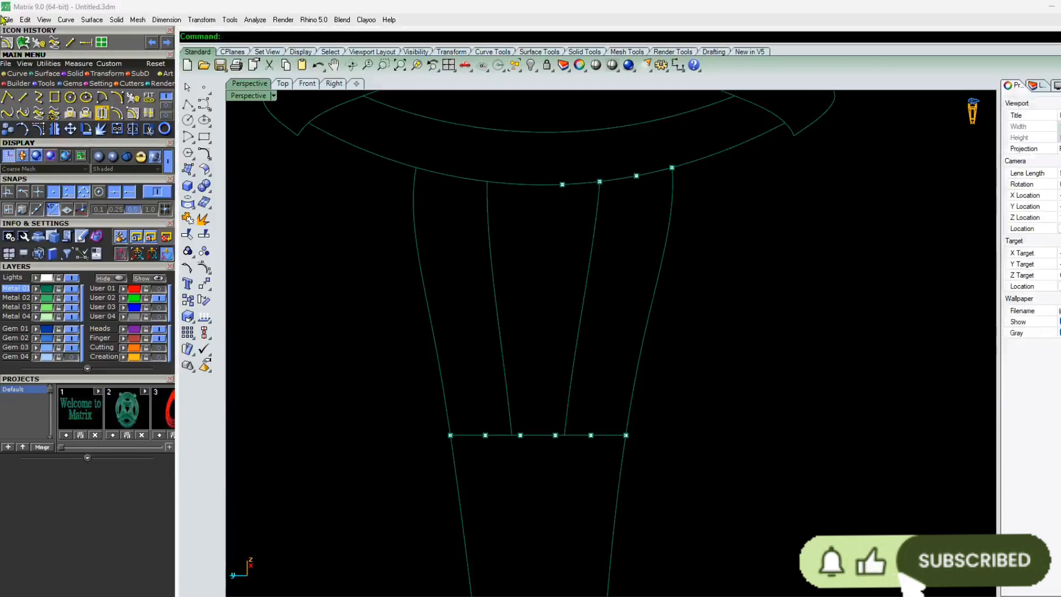
Delete the division points on the right half of the top edge, except the one at the right corner
{"action": "left_click", "coordinate": [564, 185]}
{"action": "left_click", "coordinate": [594, 217]}
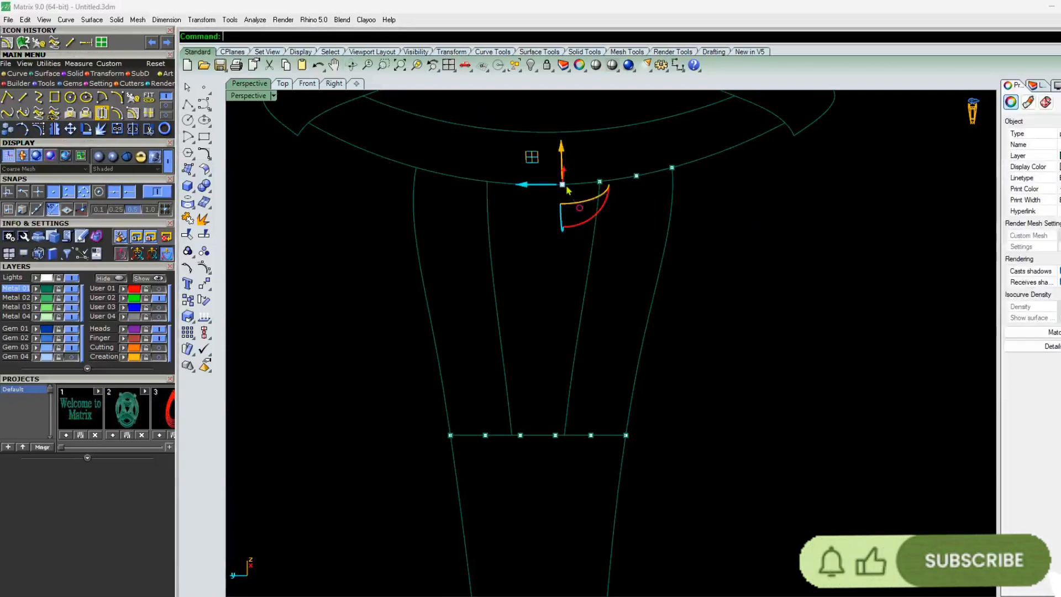
{"action": "left_click", "coordinate": [601, 183]}
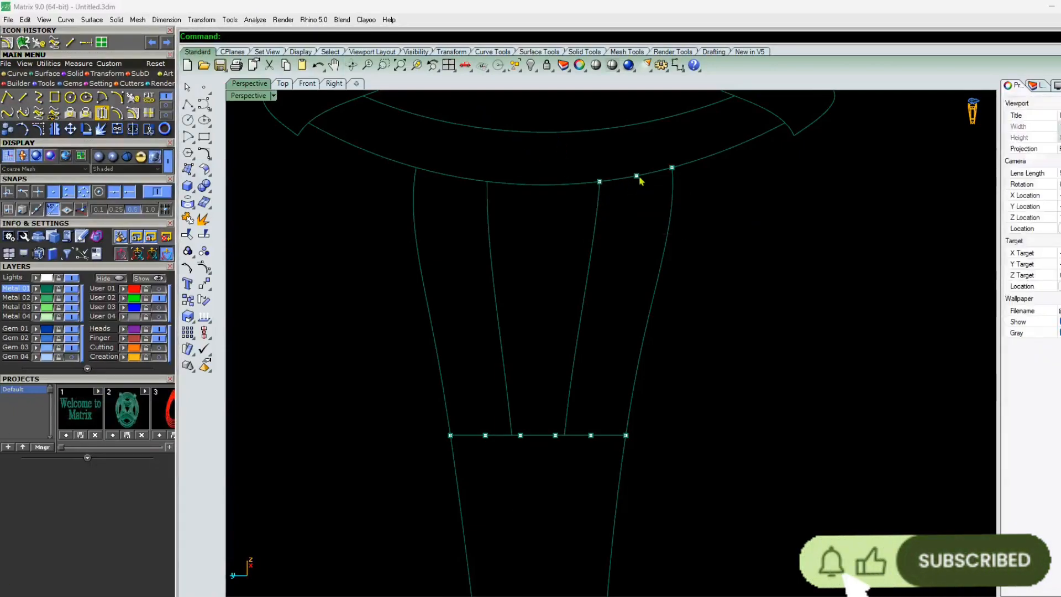
{"action": "left_click", "coordinate": [637, 175]}
{"action": "left_click", "coordinate": [600, 182]}
{"action": "key", "text": "Delete"}
{"action": "left_click", "coordinate": [635, 177]}
{"action": "key", "text": "Delete"}
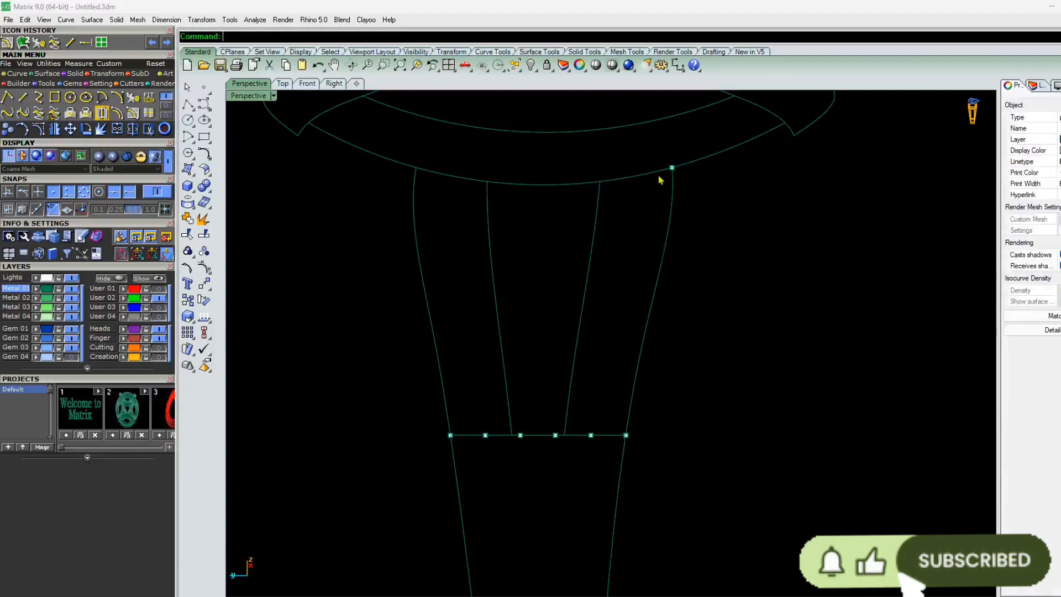
Delete the four intermediate division points along the shoulder's lower edge line
{"action": "left_click", "coordinate": [556, 436]}
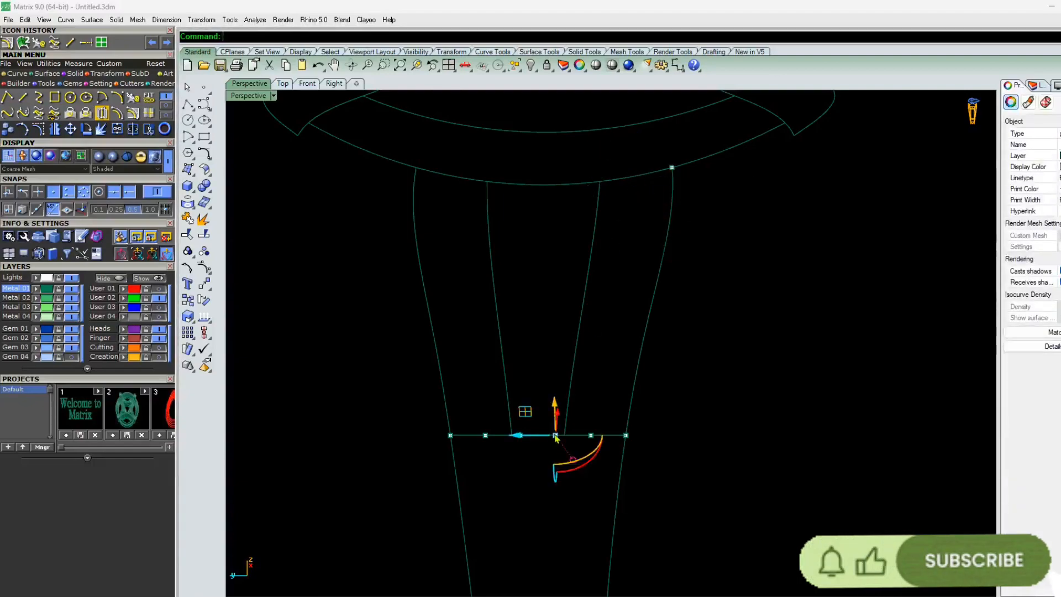
{"action": "key", "text": "Delete"}
{"action": "left_click", "coordinate": [521, 436]}
{"action": "key", "text": "Delete"}
{"action": "left_click", "coordinate": [486, 436]}
{"action": "key", "text": "Delete"}
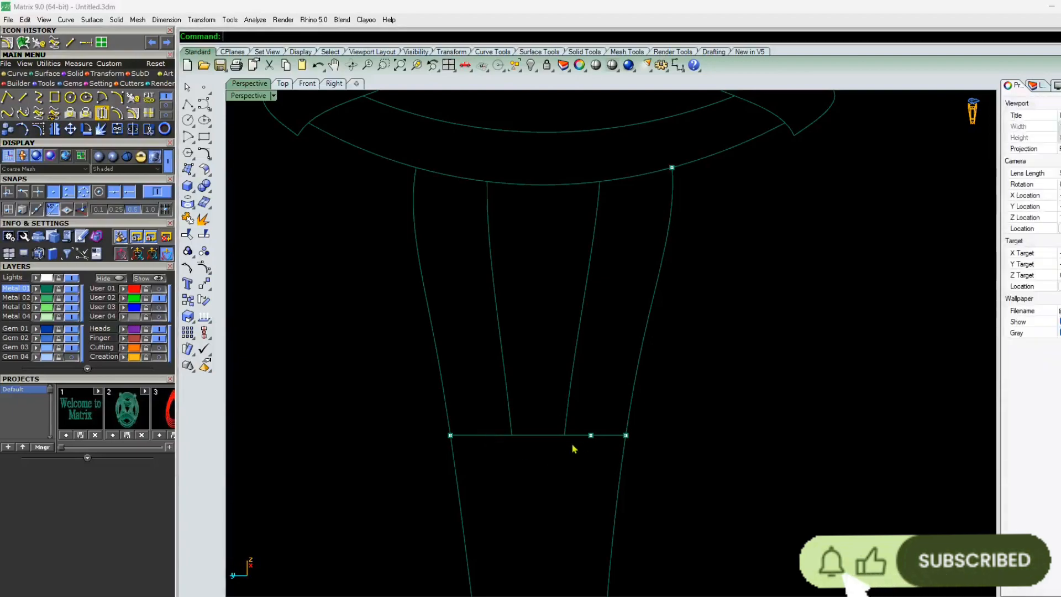
{"action": "left_click", "coordinate": [591, 436]}
{"action": "key", "text": "Delete"}
Split the shoulder's top edge curve using the two inner curves as cutting objects
{"action": "right_click_drag", "start_coordinate": [363, 327], "coordinate": [545, 404]}
{"action": "scroll", "coordinate": [529, 210], "scroll_direction": "up", "scroll_amount": 4}
{"action": "left_click", "coordinate": [490, 234]}
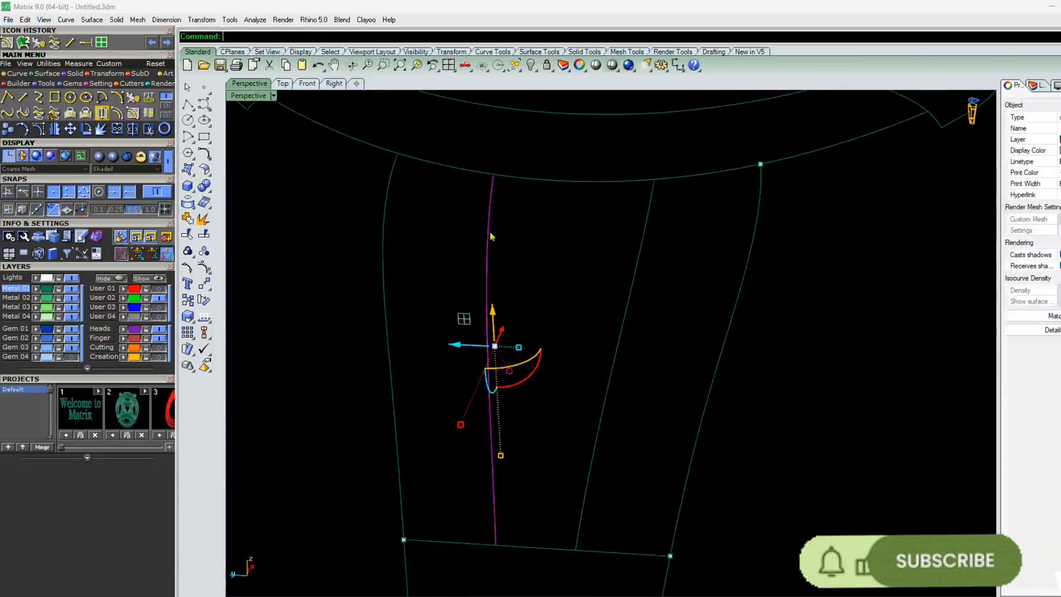
{"action": "left_click", "coordinate": [533, 180]}
{"action": "left_click", "coordinate": [133, 129]}
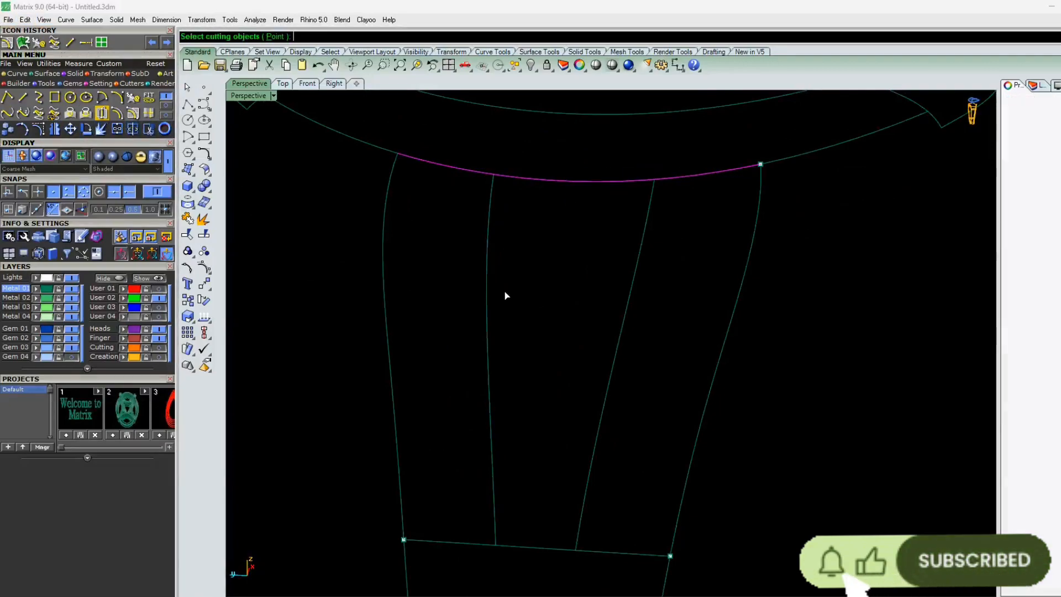
{"action": "left_click", "coordinate": [487, 293]}
{"action": "left_click", "coordinate": [633, 283]}
{"action": "key", "text": "Return"}
{"action": "left_click", "coordinate": [557, 180]}
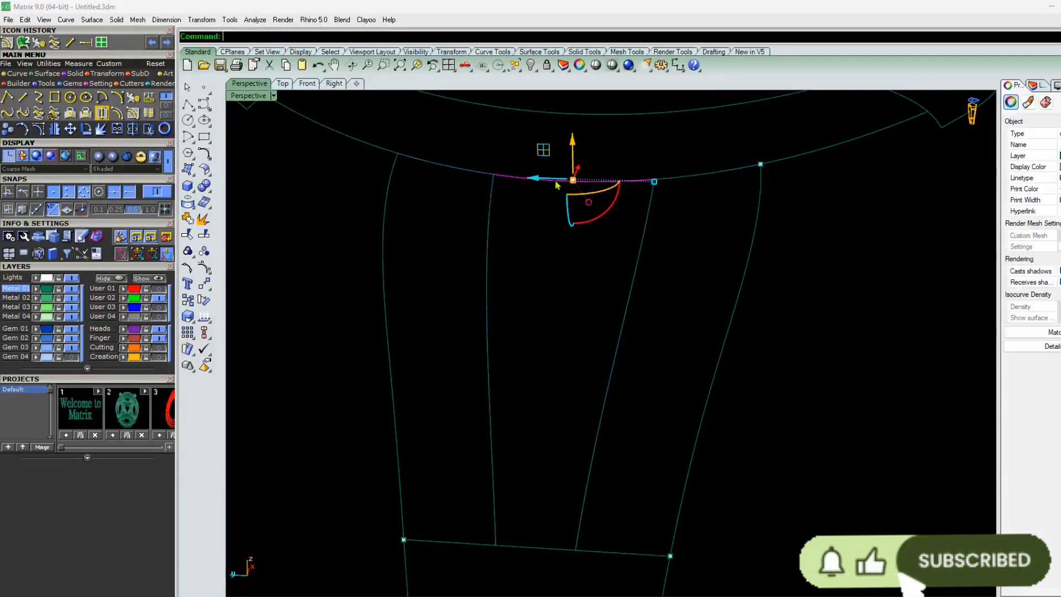
Split the shoulder's lower edge line using the two inner curves as cutting objects
{"action": "scroll", "coordinate": [537, 236], "scroll_direction": "down", "scroll_amount": 6}
{"action": "scroll", "coordinate": [508, 419], "scroll_direction": "up", "scroll_amount": 6}
{"action": "left_click", "coordinate": [534, 375]}
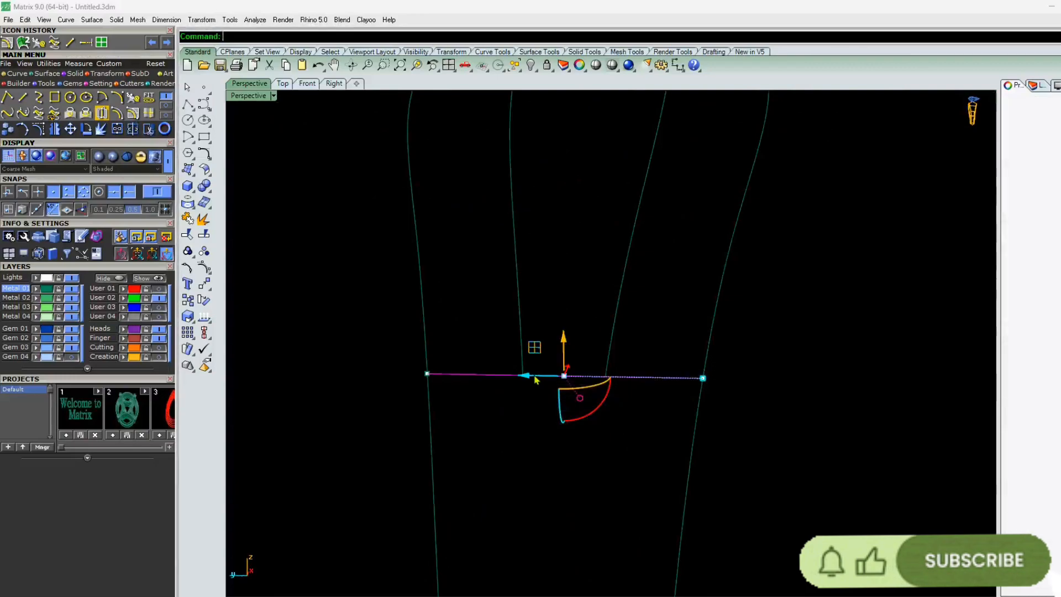
{"action": "left_click", "coordinate": [492, 378]}
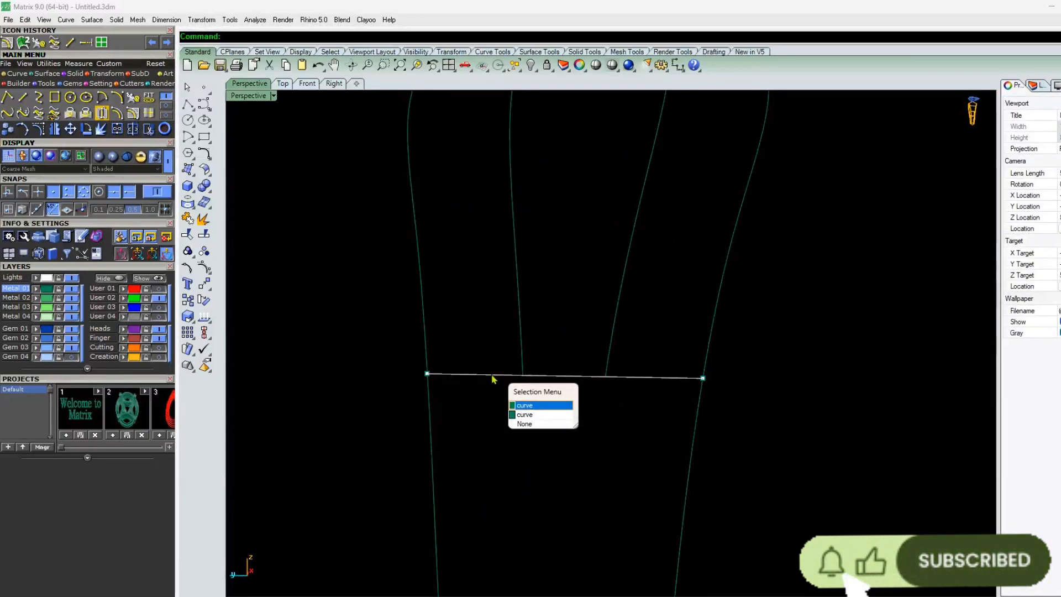
{"action": "left_click", "coordinate": [541, 405]}
{"action": "key", "text": "Return"}
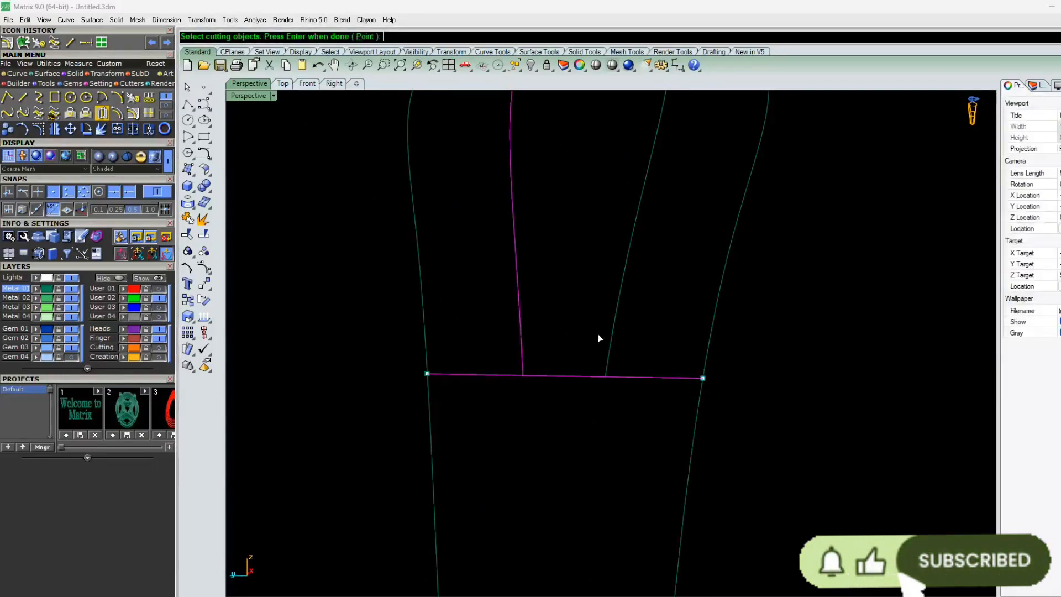
{"action": "key", "text": "Return"}
{"action": "left_click", "coordinate": [489, 377]}
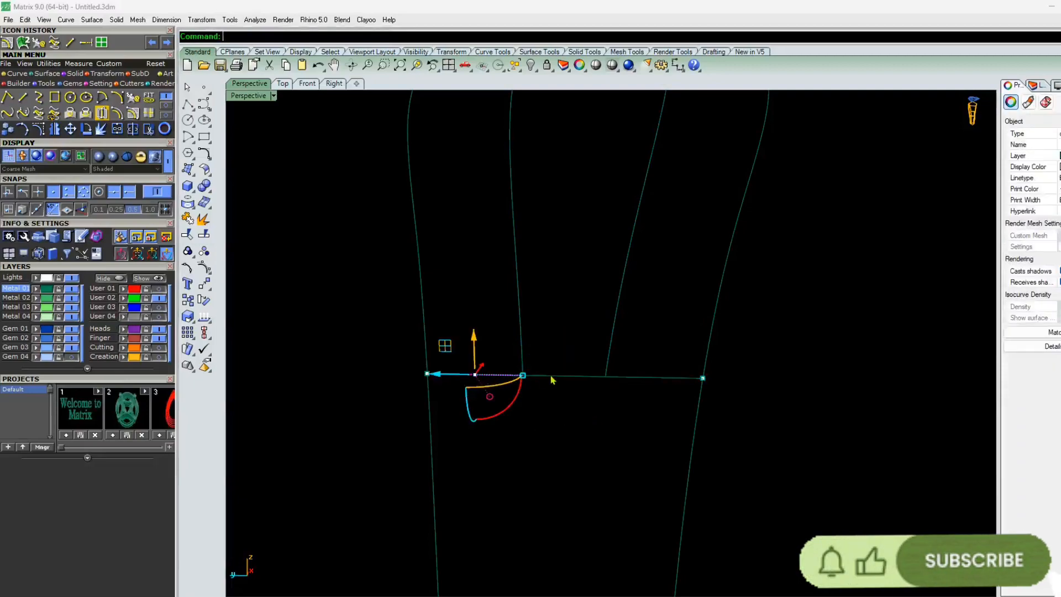
{"action": "left_click", "coordinate": [551, 378]}
{"action": "left_click", "coordinate": [630, 377]}
{"action": "scroll", "coordinate": [561, 424], "scroll_direction": "down", "scroll_amount": 6}
{"action": "right_click_drag", "start_coordinate": [564, 425], "coordinate": [585, 442]}
Delete the remaining division point at the right corner of the shoulder's top edge
{"action": "left_click", "coordinate": [635, 395]}
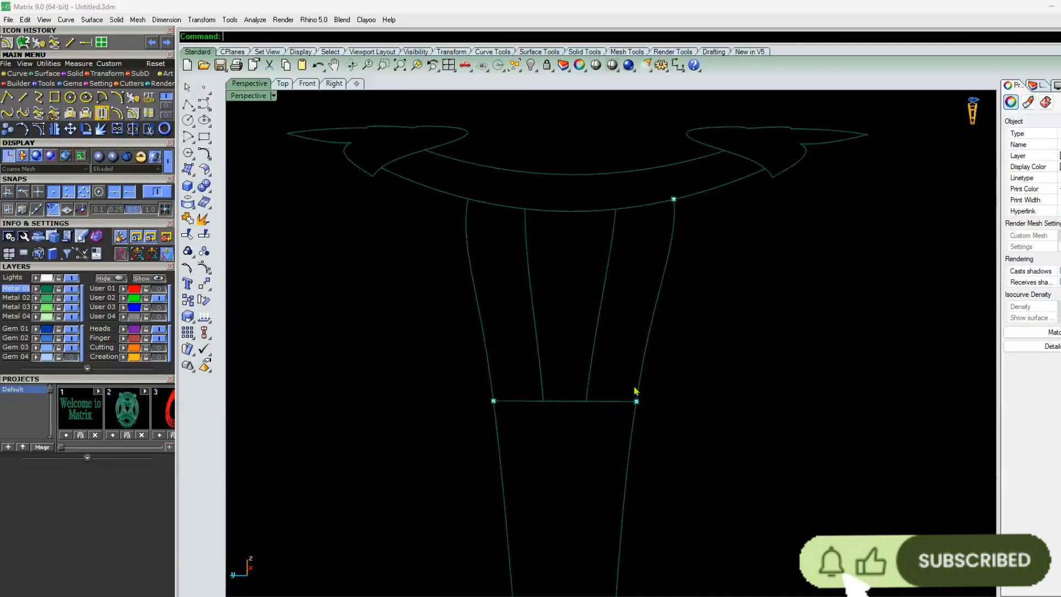
{"action": "right_click_drag", "start_coordinate": [605, 389], "coordinate": [635, 213]}
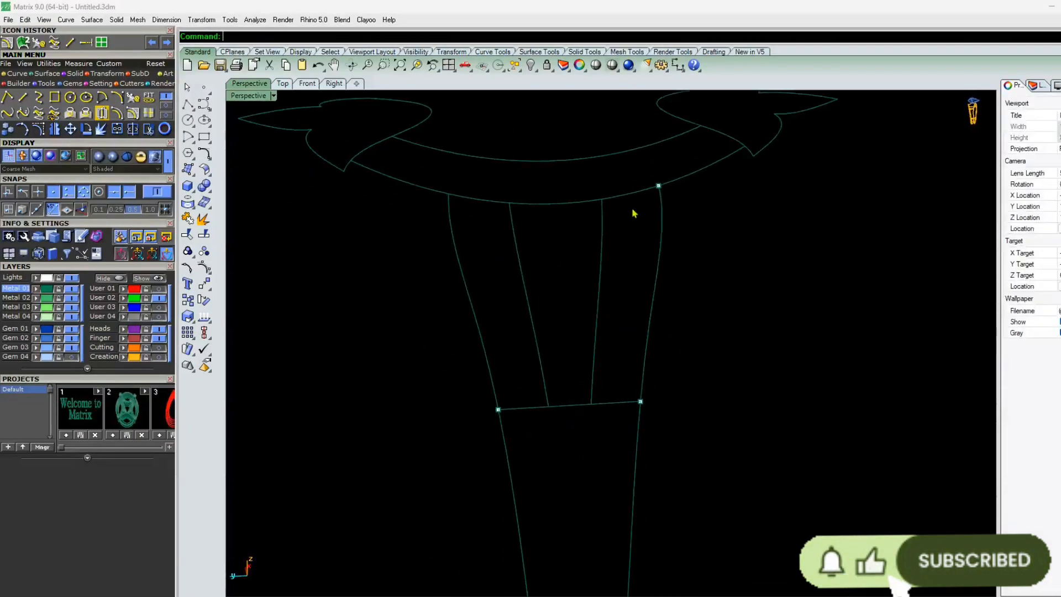
{"action": "left_click", "coordinate": [659, 189]}
{"action": "key", "text": "Delete"}
Show the reference sketch to compare it with the split shoulder curves, and hide it again
{"action": "left_click", "coordinate": [159, 317]}
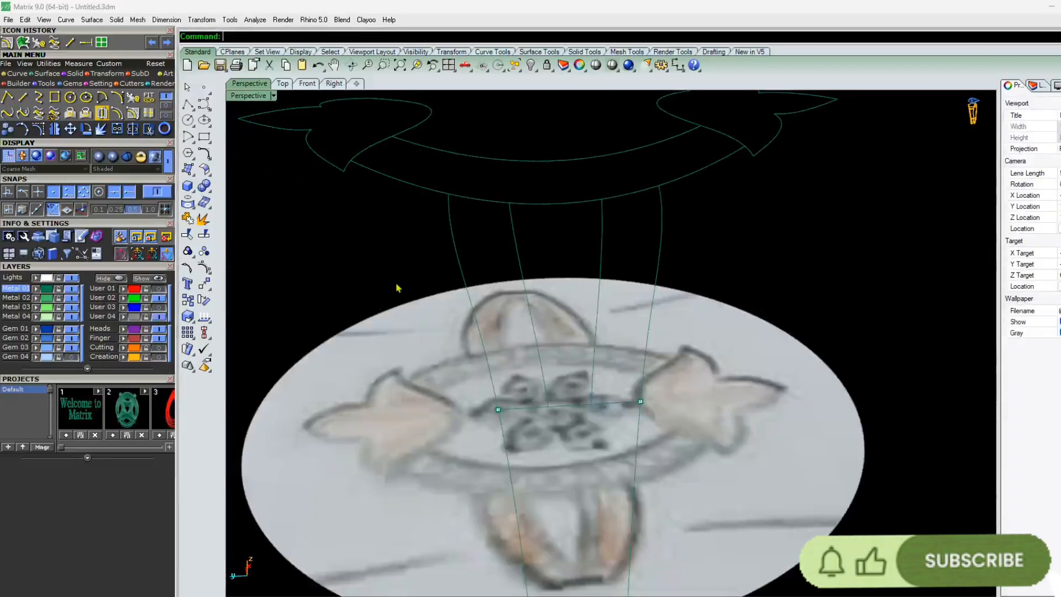
{"action": "scroll", "coordinate": [399, 289], "scroll_direction": "down", "scroll_amount": 6}
{"action": "right_click_drag", "start_coordinate": [412, 301], "coordinate": [491, 377]}
{"action": "scroll", "coordinate": [490, 379], "scroll_direction": "up", "scroll_amount": 4}
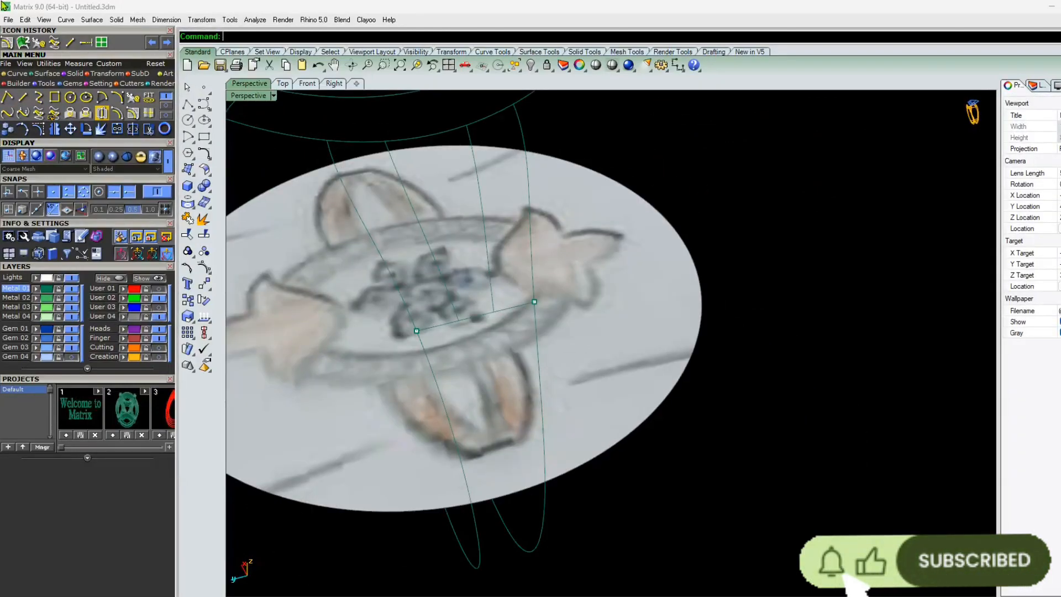
{"action": "left_click", "coordinate": [160, 317]}
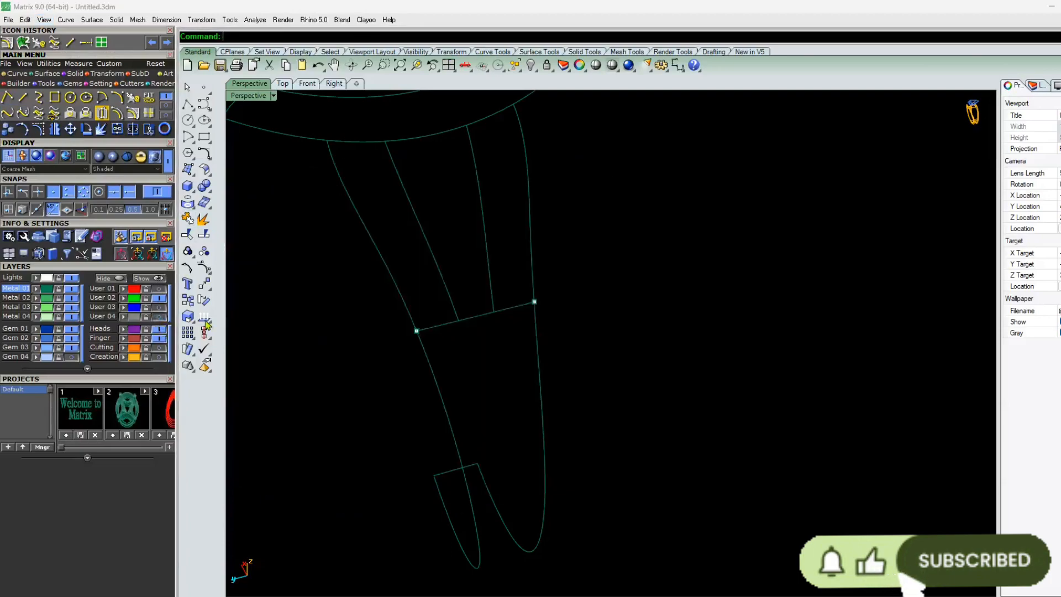
Rebuild the left outer segments of the shoulder's top and lower edges with point count 4 and degree 3
{"action": "mouse_move", "coordinate": [457, 454]}
{"action": "right_mouse_down"}
{"action": "mouse_move", "coordinate": [414, 403]}
{"action": "mouse_move", "coordinate": [416, 386]}
{"action": "right_mouse_up"}
{"action": "scroll", "coordinate": [497, 334], "scroll_direction": "down", "scroll_amount": 2}
{"action": "scroll", "coordinate": [496, 332], "scroll_direction": "down", "scroll_amount": 2}
{"action": "right_click_drag", "start_coordinate": [496, 332], "coordinate": [488, 298]}
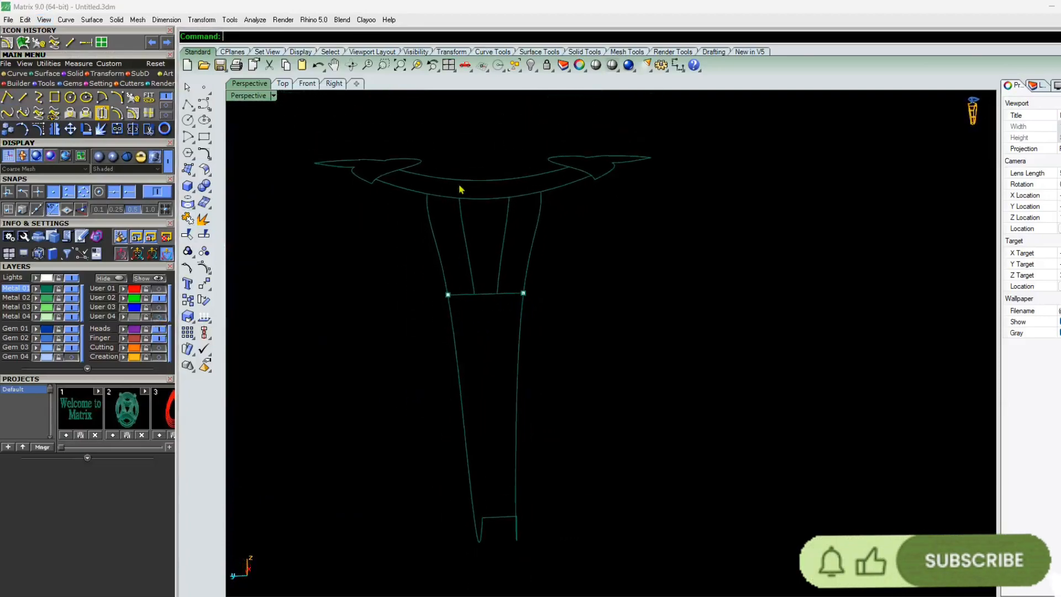
{"action": "scroll", "coordinate": [461, 185], "scroll_direction": "up", "scroll_amount": 2}
{"action": "left_click", "coordinate": [446, 200]}
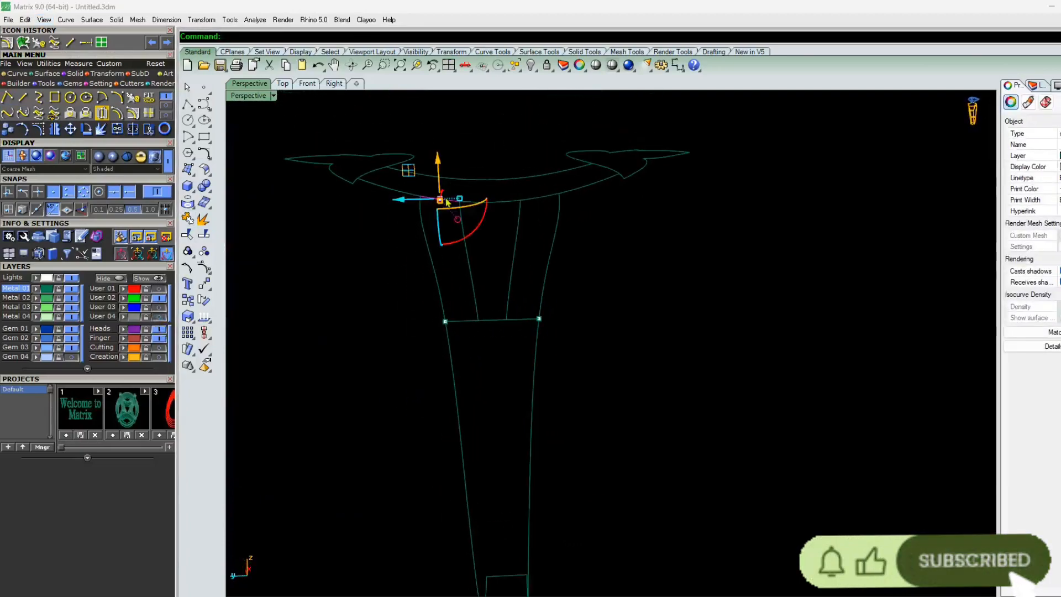
{"action": "left_click", "coordinate": [466, 320], "text": "shift"}
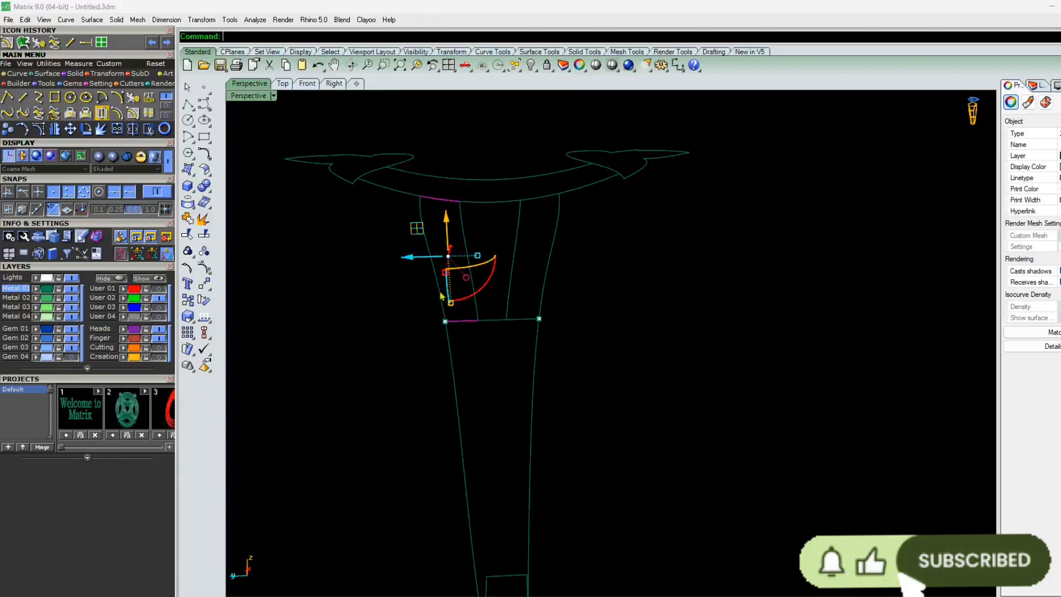
{"action": "left_click", "coordinate": [8, 113]}
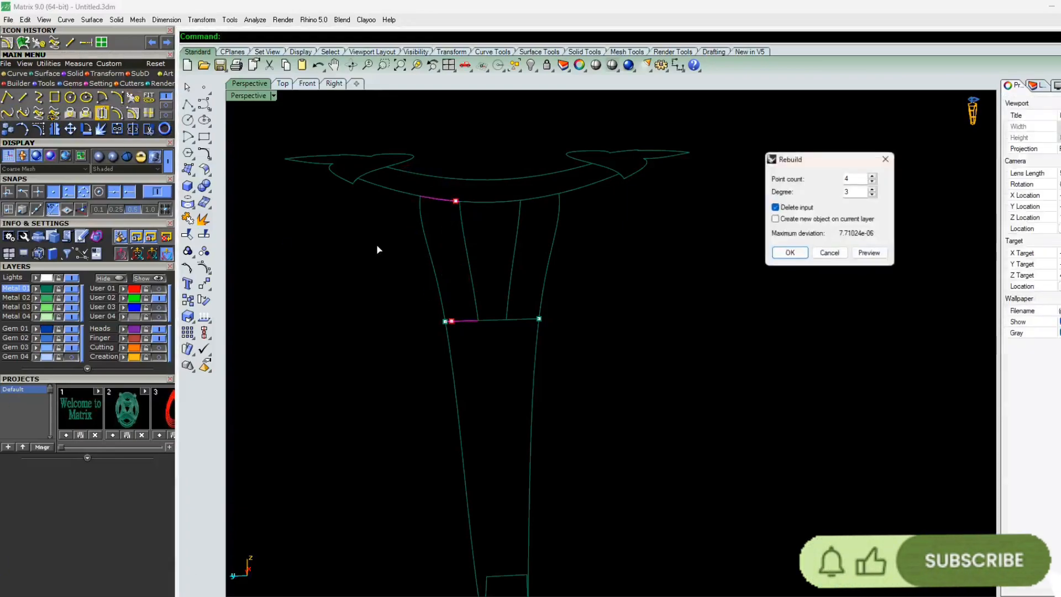
{"action": "key", "text": "Return"}
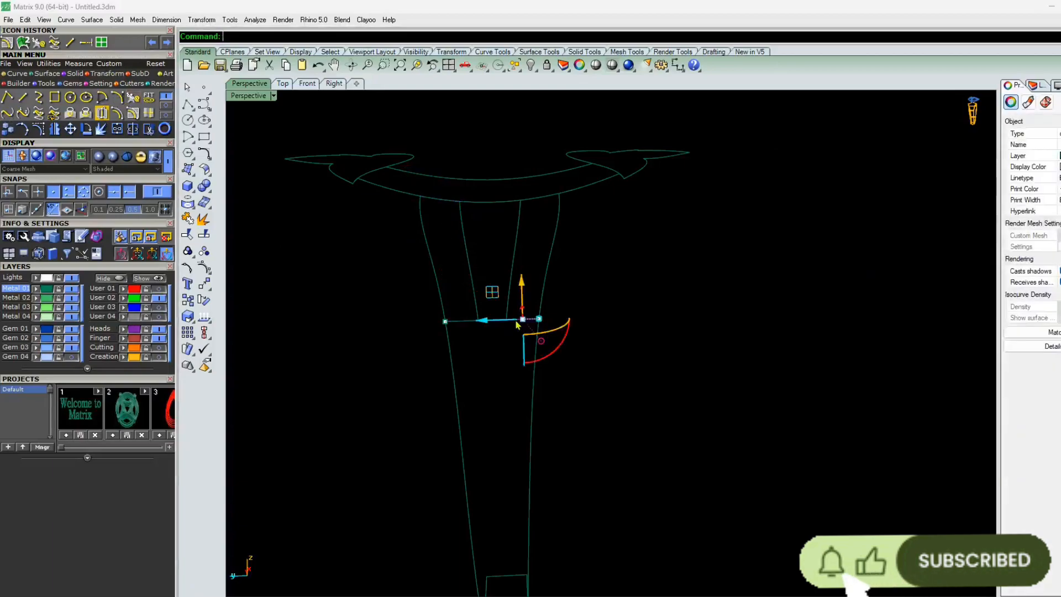
Rebuild the right outer segments of the top and lower edges with point count 4 and degree 3
{"action": "left_click", "coordinate": [543, 198], "text": "shift"}
{"action": "right_click", "coordinate": [543, 198]}
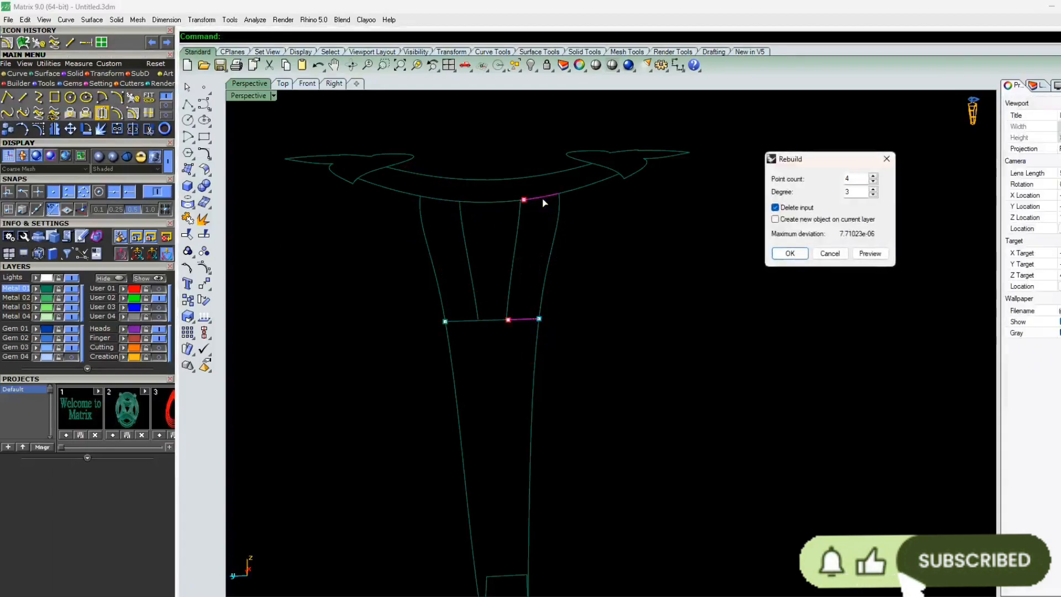
{"action": "key", "text": "Return"}
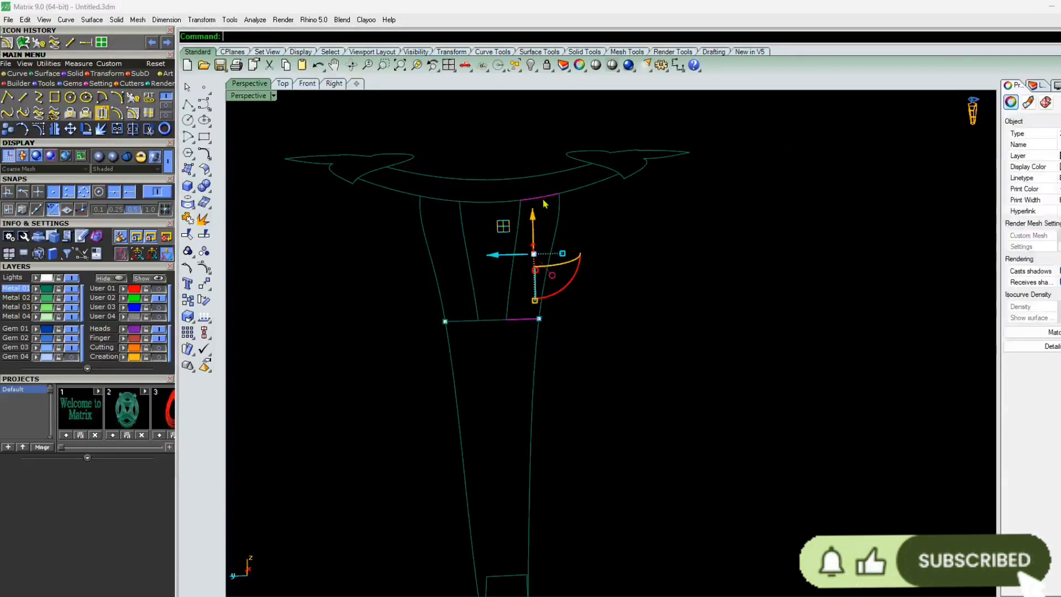
Turn on the control points of the four rebuilt segments and select the two middle points of each
{"action": "left_click", "coordinate": [476, 321], "text": "shift"}
{"action": "left_click", "coordinate": [446, 202], "text": "shift"}
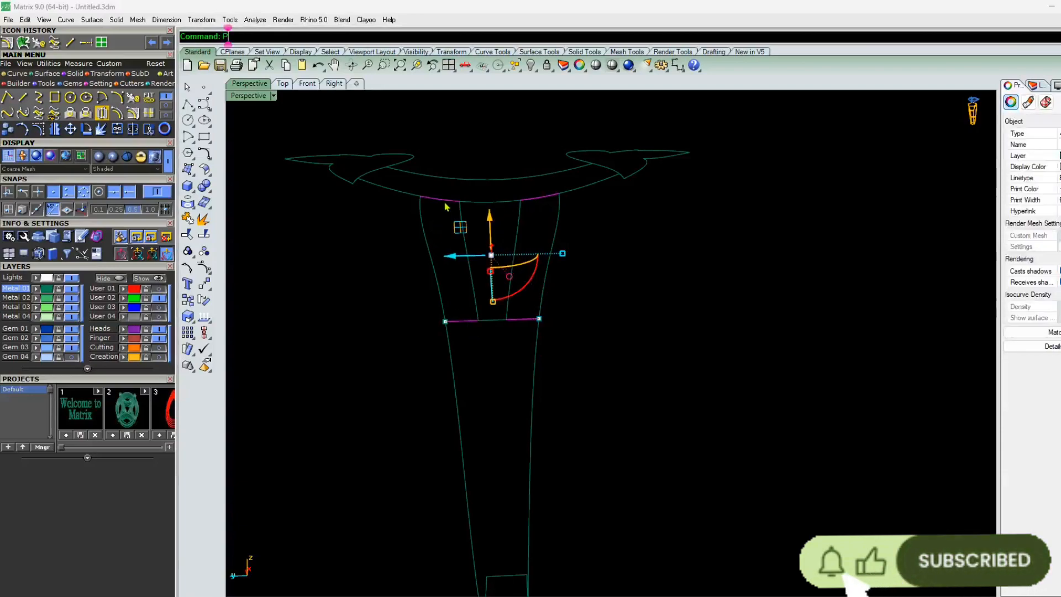
{"action": "key", "text": "Return"}
{"action": "scroll", "coordinate": [451, 327], "scroll_direction": "up", "scroll_amount": 10}
{"action": "left_click_drag", "start_coordinate": [520, 269], "coordinate": [464, 298]}
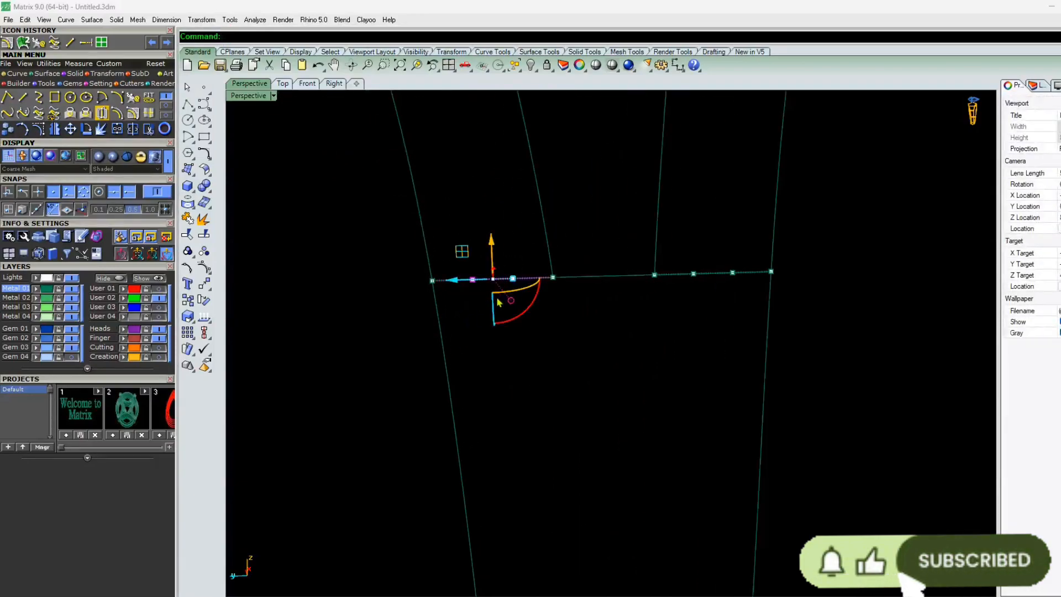
{"action": "scroll", "coordinate": [486, 332], "scroll_direction": "down", "scroll_amount": 5}
{"action": "left_click_drag", "start_coordinate": [473, 106], "coordinate": [435, 155]}
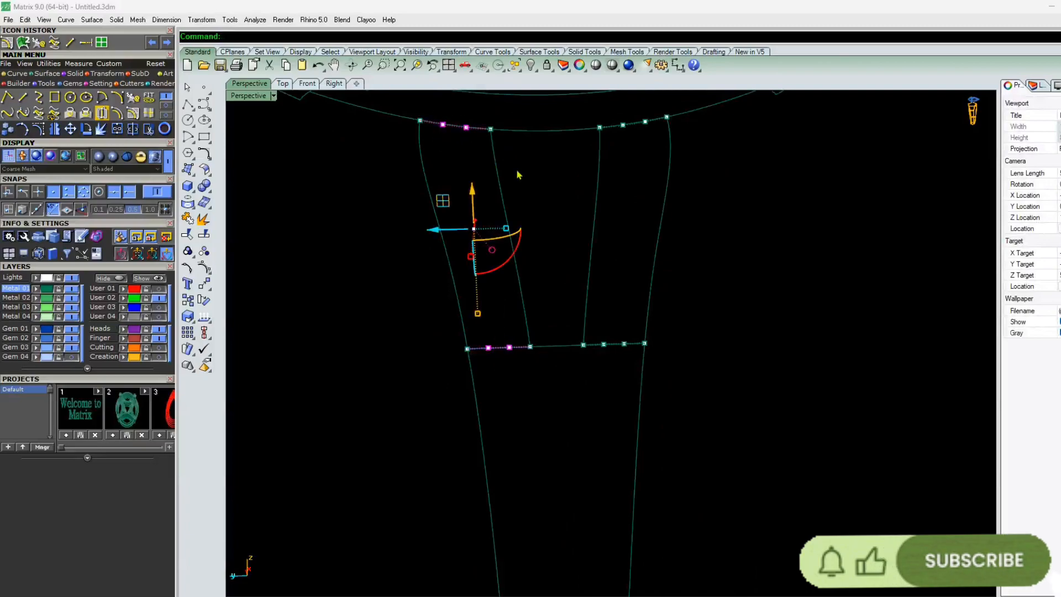
{"action": "scroll", "coordinate": [645, 123], "scroll_direction": "up", "scroll_amount": 5}
{"action": "left_click_drag", "start_coordinate": [660, 108], "coordinate": [603, 154], "text": "shift"}
{"action": "scroll", "coordinate": [604, 157], "scroll_direction": "down", "scroll_amount": 4}
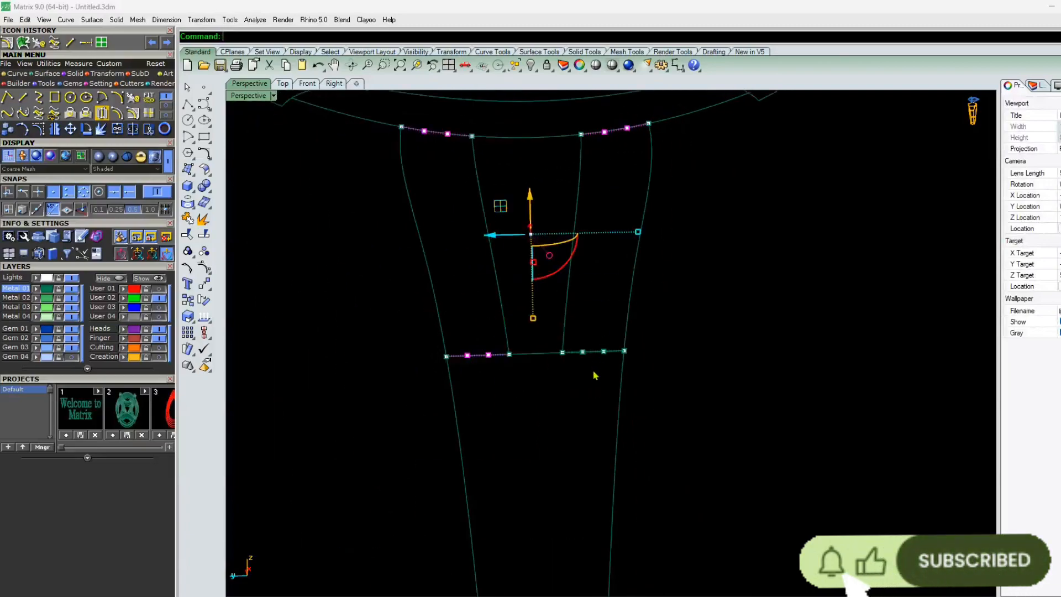
{"action": "scroll", "coordinate": [595, 370], "scroll_direction": "up", "scroll_amount": 4}
{"action": "scroll", "coordinate": [590, 381], "scroll_direction": "down", "scroll_amount": 6}
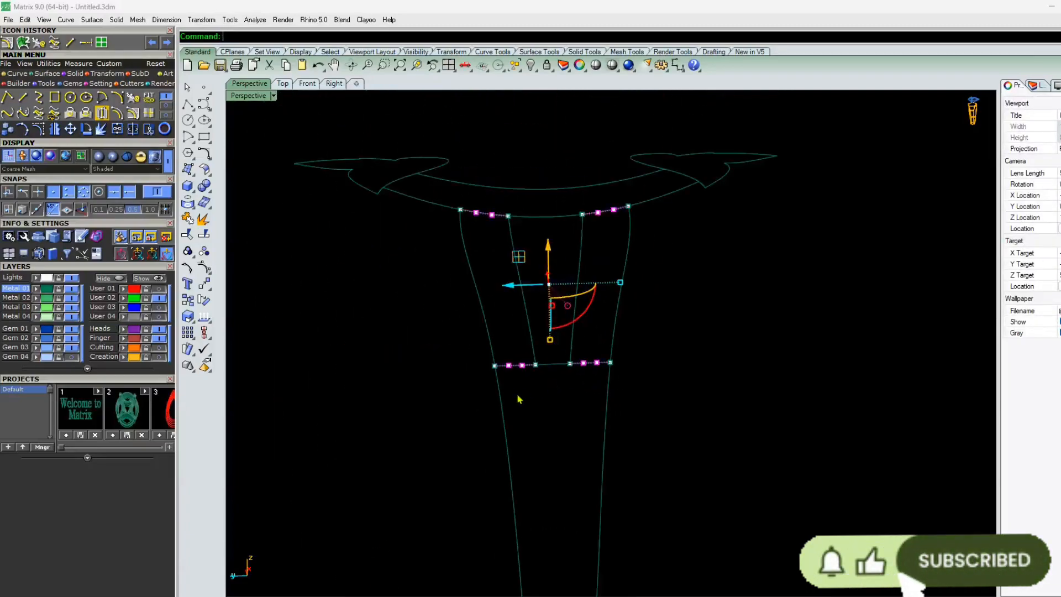
Raise the selected middle control points slightly so the four short segments arch outward, and turn the control points off
{"action": "right_click_drag", "start_coordinate": [519, 398], "coordinate": [677, 356]}
{"action": "scroll", "coordinate": [596, 309], "scroll_direction": "up", "scroll_amount": 3}
{"action": "left_click_drag", "start_coordinate": [525, 259], "coordinate": [534, 259]}
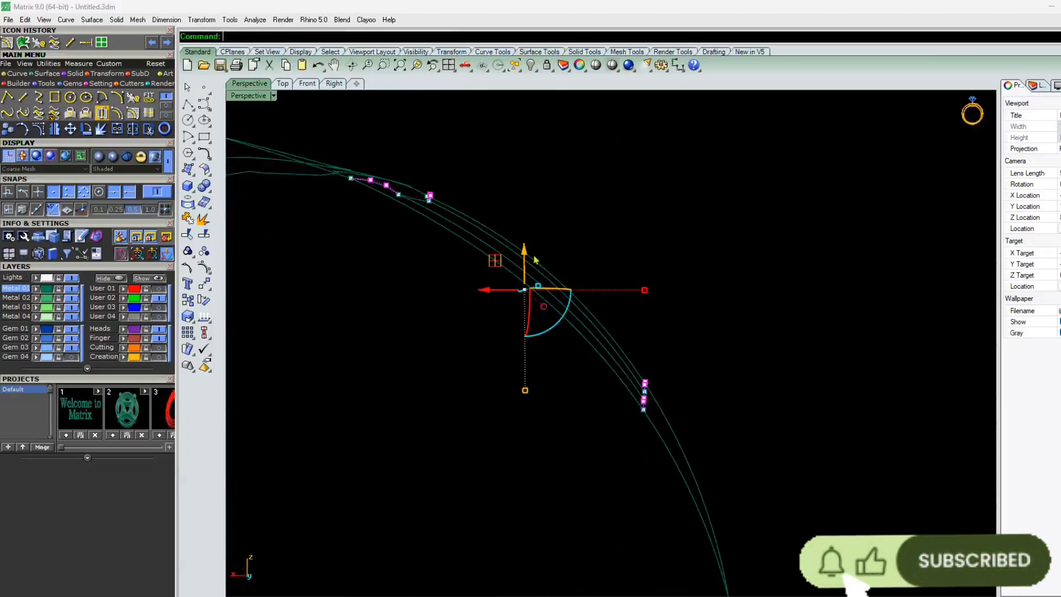
{"action": "right_click_drag", "start_coordinate": [524, 310], "coordinate": [542, 330]}
{"action": "scroll", "coordinate": [539, 303], "scroll_direction": "up", "scroll_amount": 4}
{"action": "left_click", "coordinate": [335, 84]}
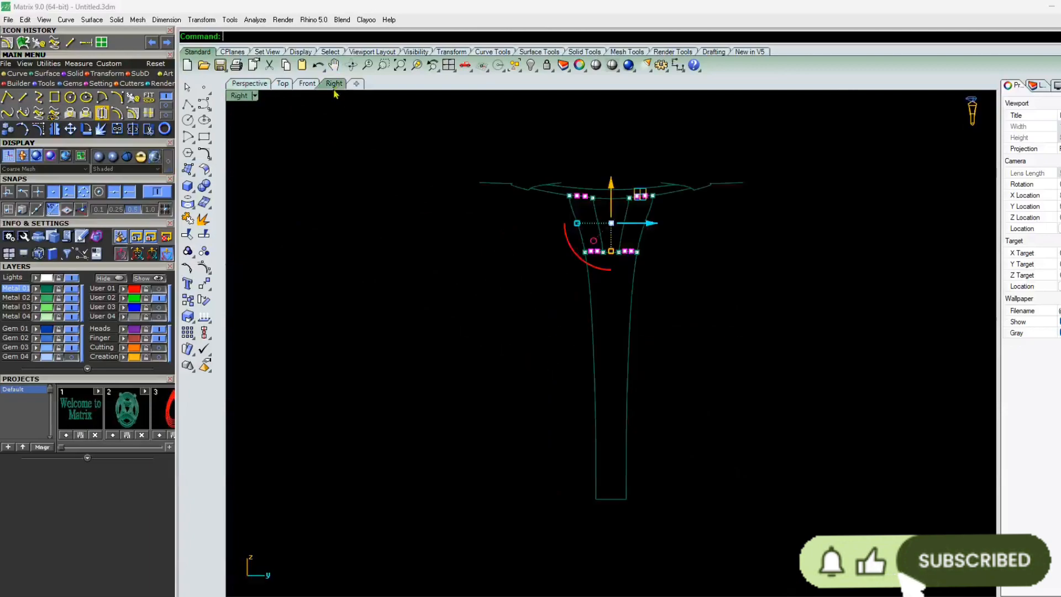
{"action": "left_click", "coordinate": [308, 83]}
{"action": "scroll", "coordinate": [507, 188], "scroll_direction": "up", "scroll_amount": 6}
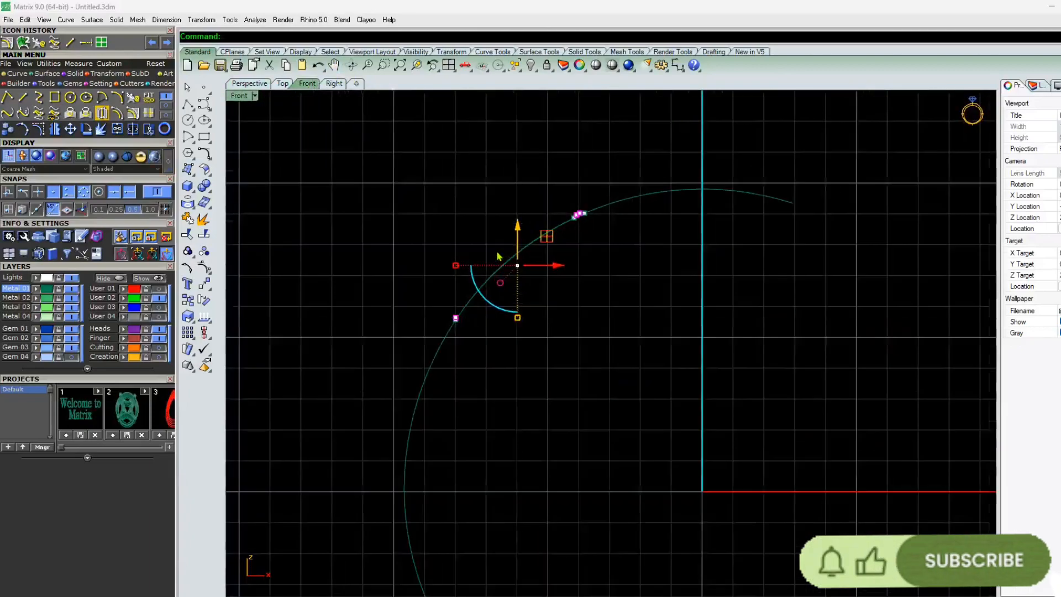
{"action": "left_click", "coordinate": [247, 86]}
{"action": "right_click_drag", "start_coordinate": [381, 524], "coordinate": [512, 396]}
{"action": "left_click_drag", "start_coordinate": [522, 370], "coordinate": [521, 370]}
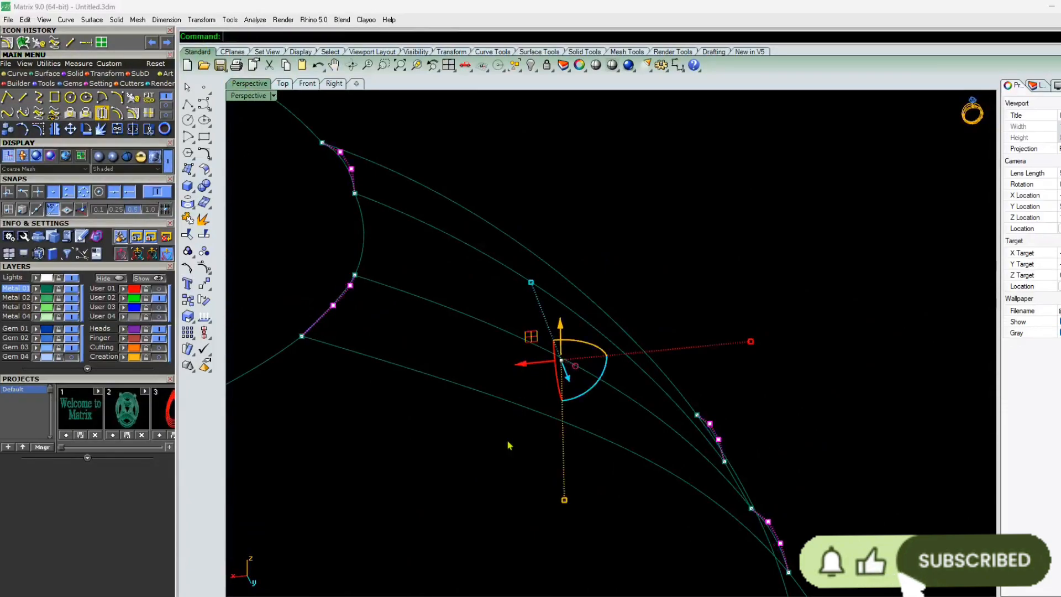
{"action": "mouse_move", "coordinate": [509, 445]}
{"action": "right_mouse_down"}
{"action": "mouse_move", "coordinate": [533, 467]}
{"action": "mouse_move", "coordinate": [508, 429]}
{"action": "mouse_move", "coordinate": [519, 433]}
{"action": "right_mouse_up"}
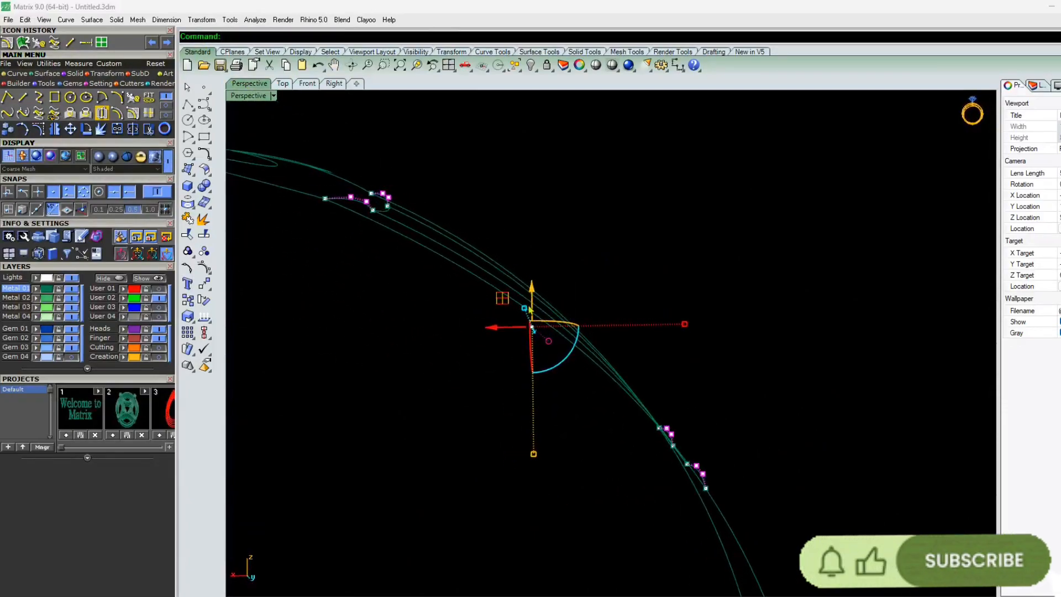
{"action": "left_click_drag", "start_coordinate": [533, 291], "coordinate": [531, 292]}
{"action": "left_click", "coordinate": [640, 235]}
{"action": "right_click_drag", "start_coordinate": [640, 235], "coordinate": [457, 246]}
{"action": "key", "text": "Escape"}
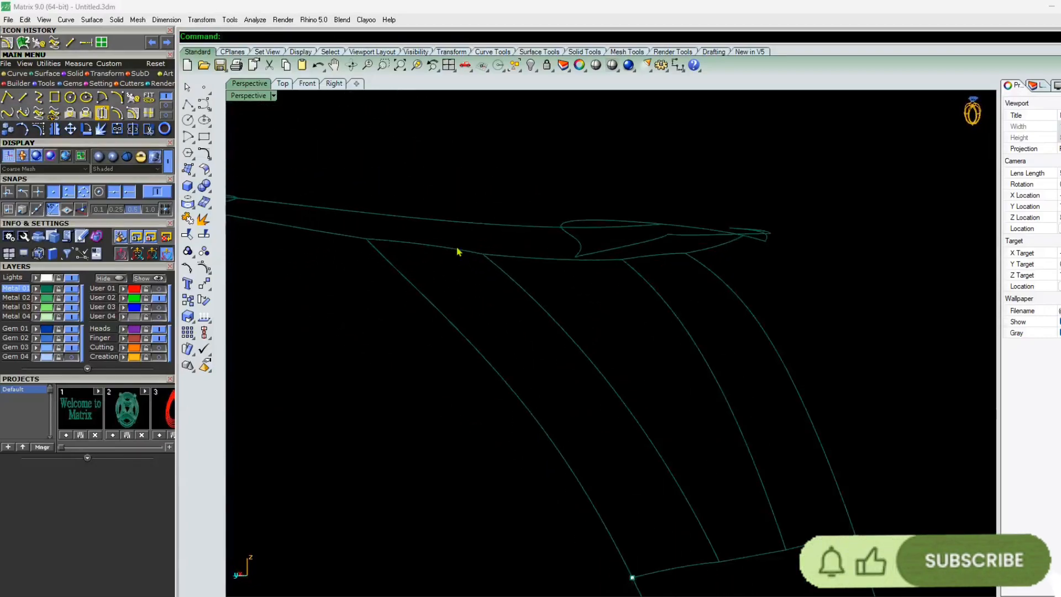
Select the four arched edge segments and display their control points for checking
{"action": "left_click", "coordinate": [455, 250]}
{"action": "left_click", "coordinate": [674, 567], "text": "shift"}
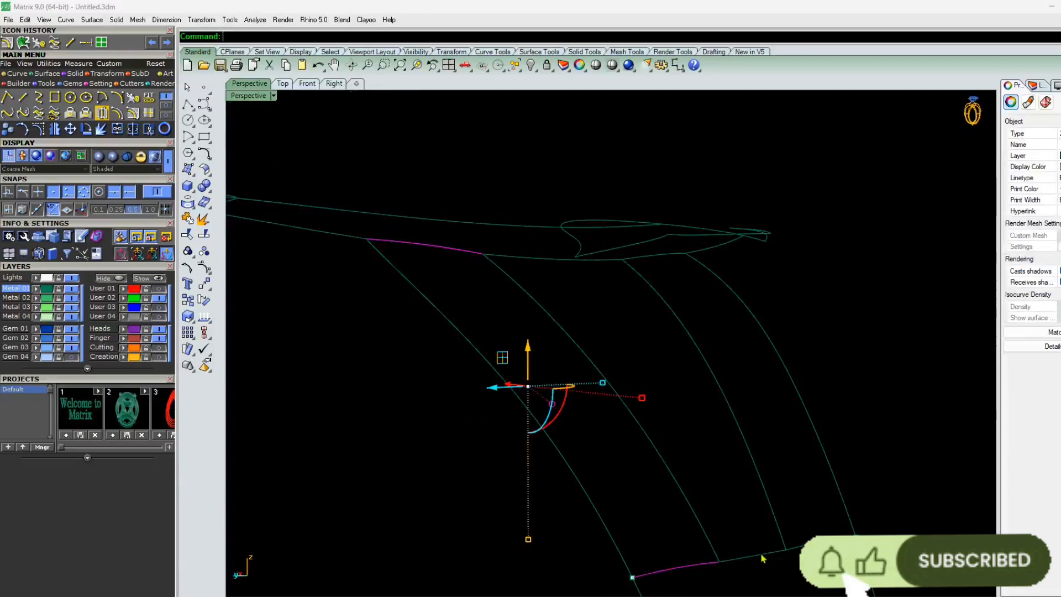
{"action": "left_click", "coordinate": [802, 547], "text": "shift"}
{"action": "left_click", "coordinate": [573, 315]}
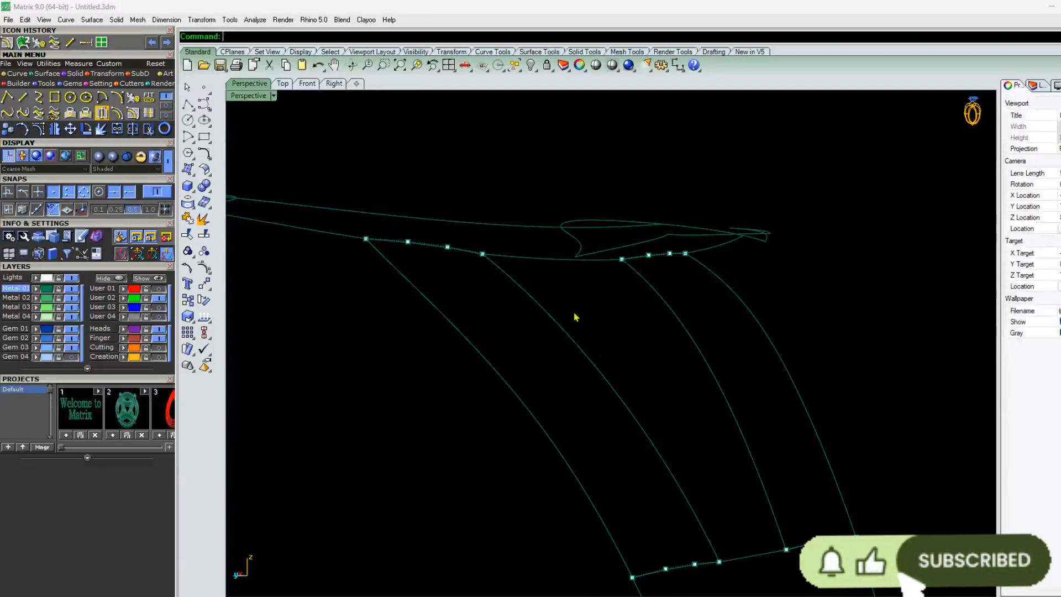
Reselect the four short edge segments and undo their unintended displacement
{"action": "left_click", "coordinate": [457, 250]}
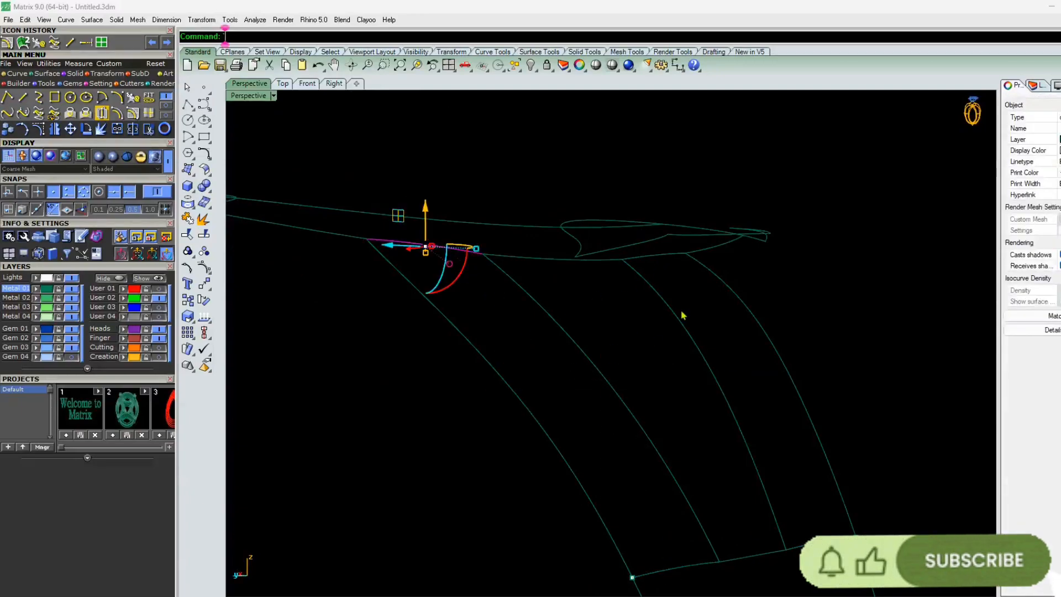
{"action": "left_click", "coordinate": [665, 255], "text": "shift"}
{"action": "left_click", "coordinate": [810, 544], "text": "shift"}
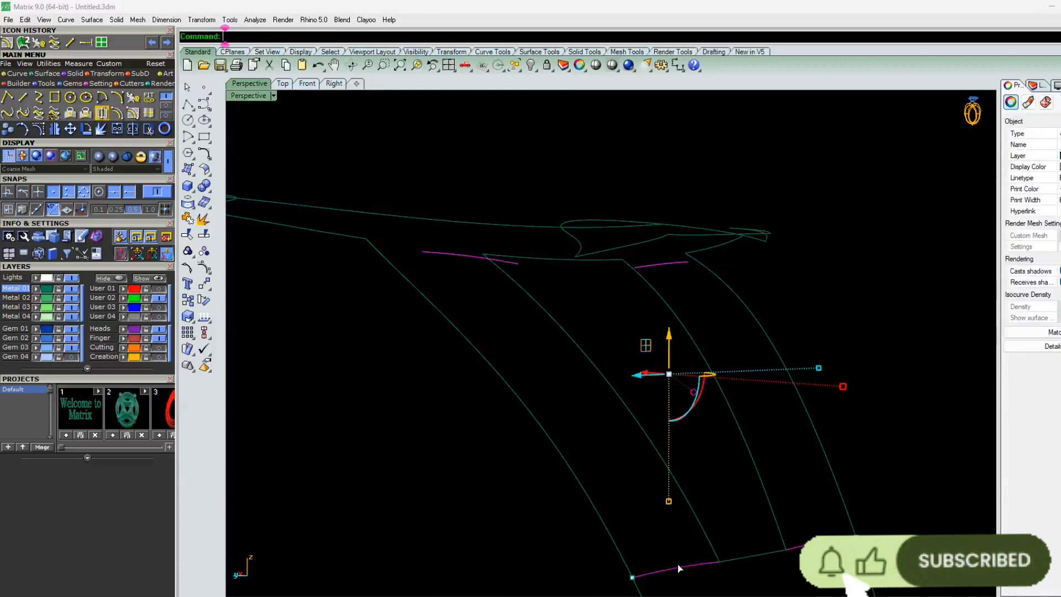
{"action": "right_click_drag", "start_coordinate": [679, 568], "coordinate": [525, 398]}
{"action": "key", "text": "ctrl+z"}
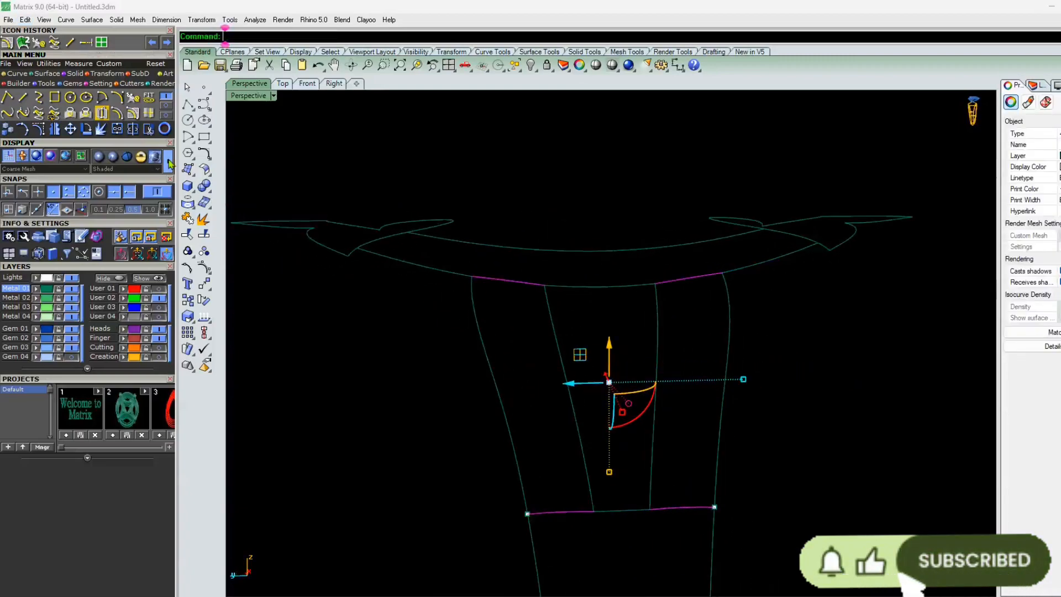
Sweep the first shoulder branch along its two side curves, using its arched upper and lower segments as cross sections
{"action": "mouse_move", "coordinate": [429, 310]}
{"action": "right_mouse_down"}
{"action": "mouse_move", "coordinate": [542, 298]}
{"action": "mouse_move", "coordinate": [431, 320]}
{"action": "right_mouse_up"}
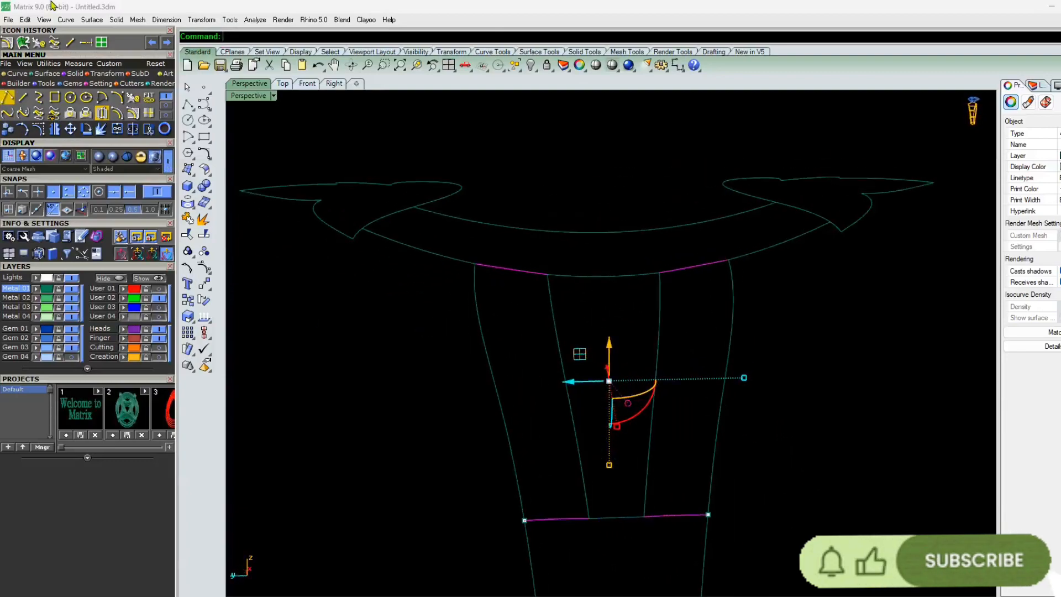
{"action": "left_click", "coordinate": [135, 101]}
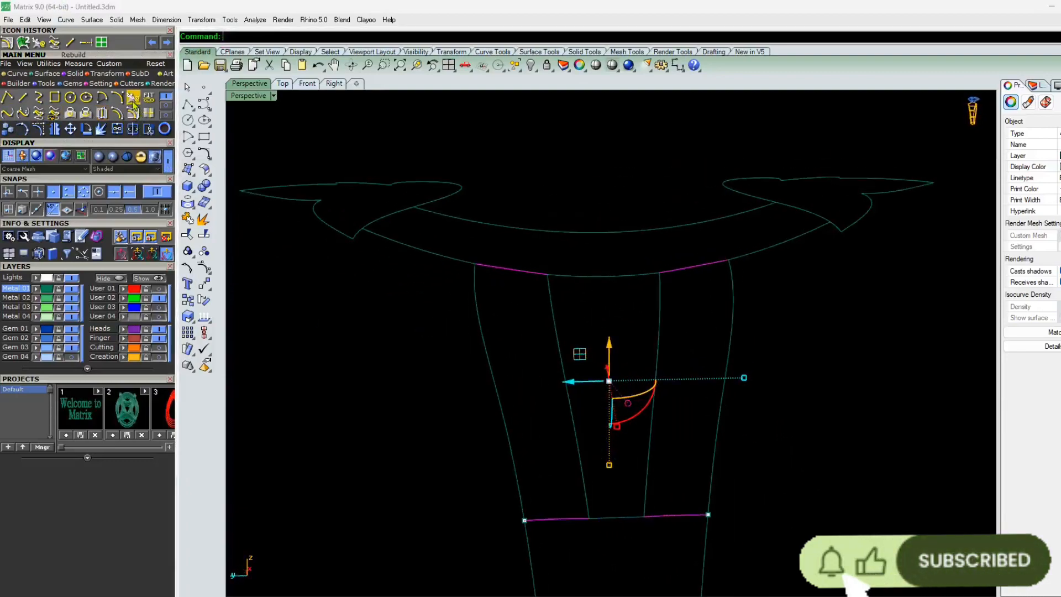
{"action": "key", "text": "Escape"}
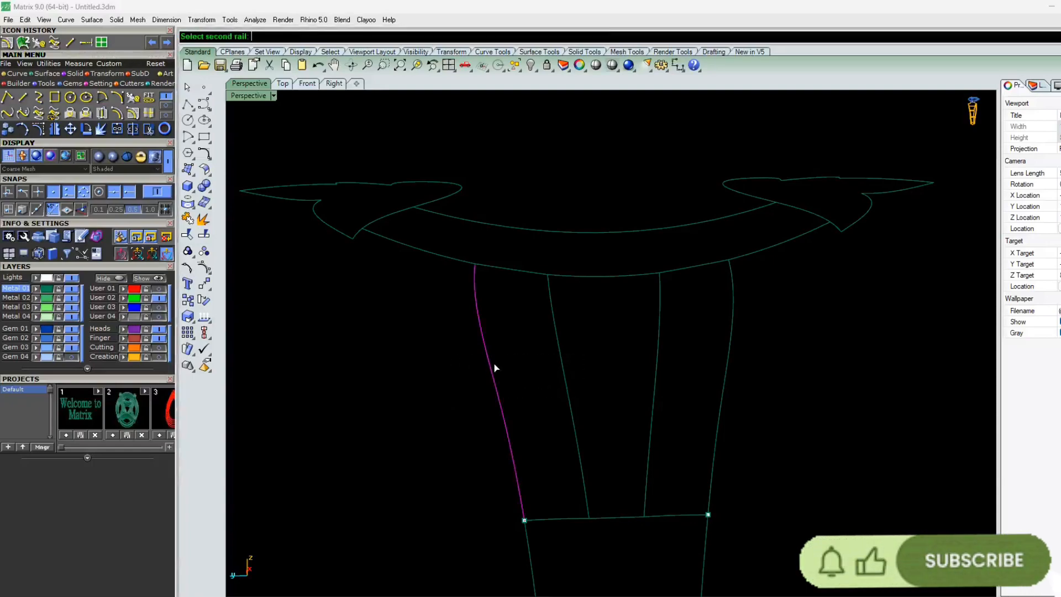
{"action": "left_click", "coordinate": [525, 272]}
{"action": "key", "text": "Return"}
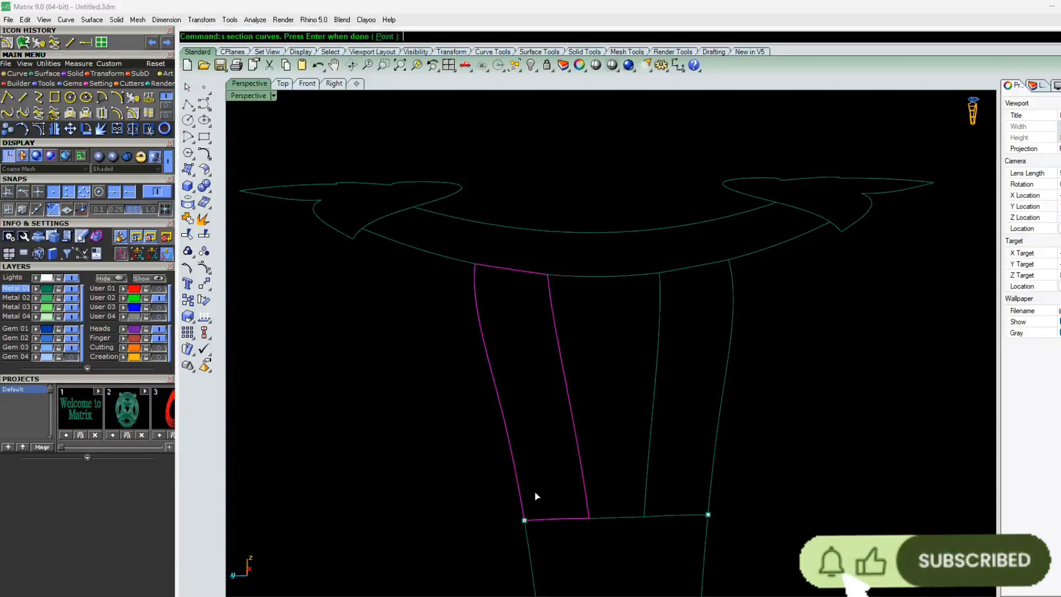
{"action": "key", "text": "Return"}
Sweep the second shoulder branch along its two side curves, using its arched end segments as cross sections
{"action": "right_click_drag", "start_coordinate": [417, 446], "coordinate": [489, 297]}
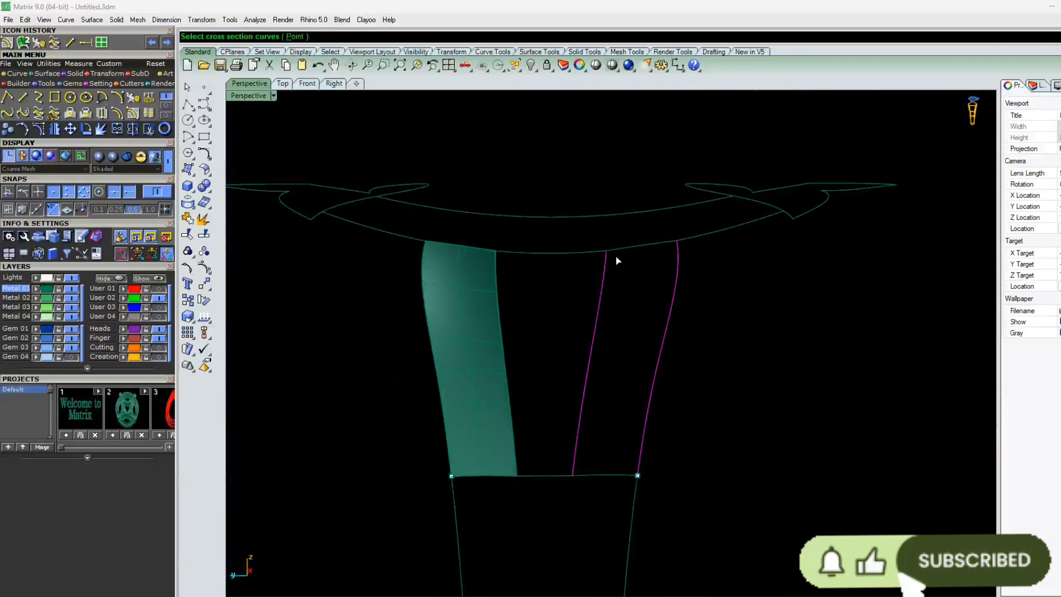
{"action": "left_click", "coordinate": [602, 473]}
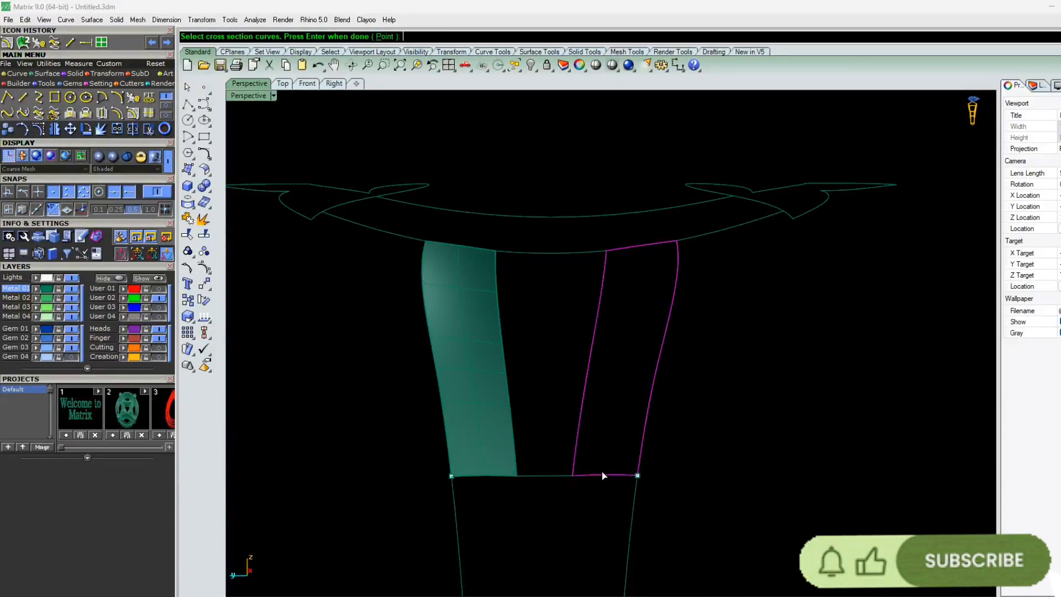
{"action": "key", "text": "Return"}
{"action": "key", "text": "Return"}
{"action": "scroll", "coordinate": [522, 264], "scroll_direction": "down", "scroll_amount": 6}
{"action": "right_click_drag", "start_coordinate": [524, 266], "coordinate": [540, 398]}
{"action": "scroll", "coordinate": [526, 301], "scroll_direction": "down", "scroll_amount": 4}
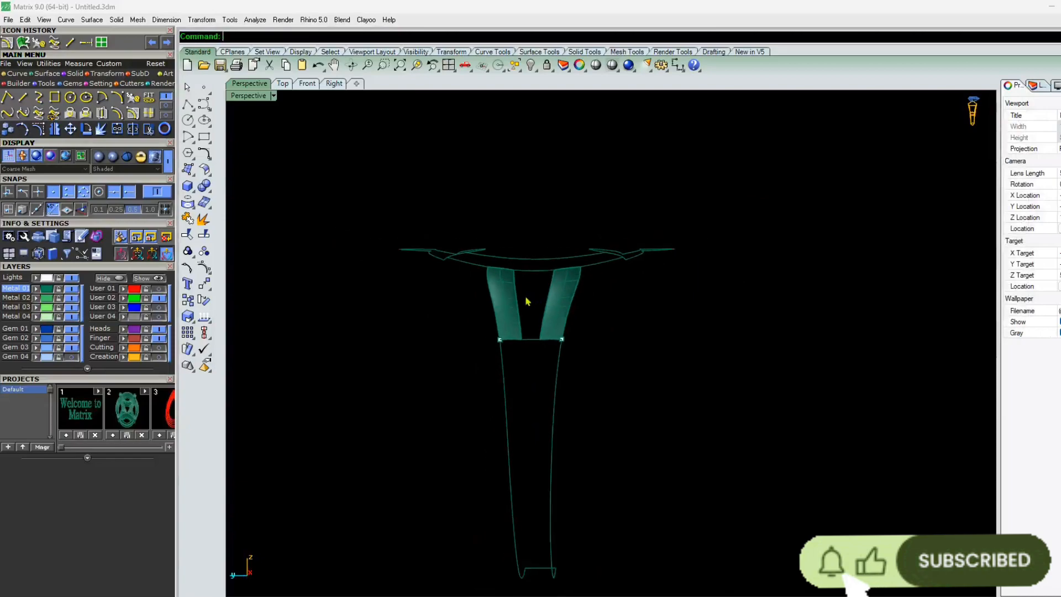
Draw a straight line across the shank between its two side curves, slightly below the branch ends
{"action": "right_click_drag", "start_coordinate": [525, 300], "coordinate": [517, 365]}
{"action": "scroll", "coordinate": [516, 365], "scroll_direction": "up", "scroll_amount": 7}
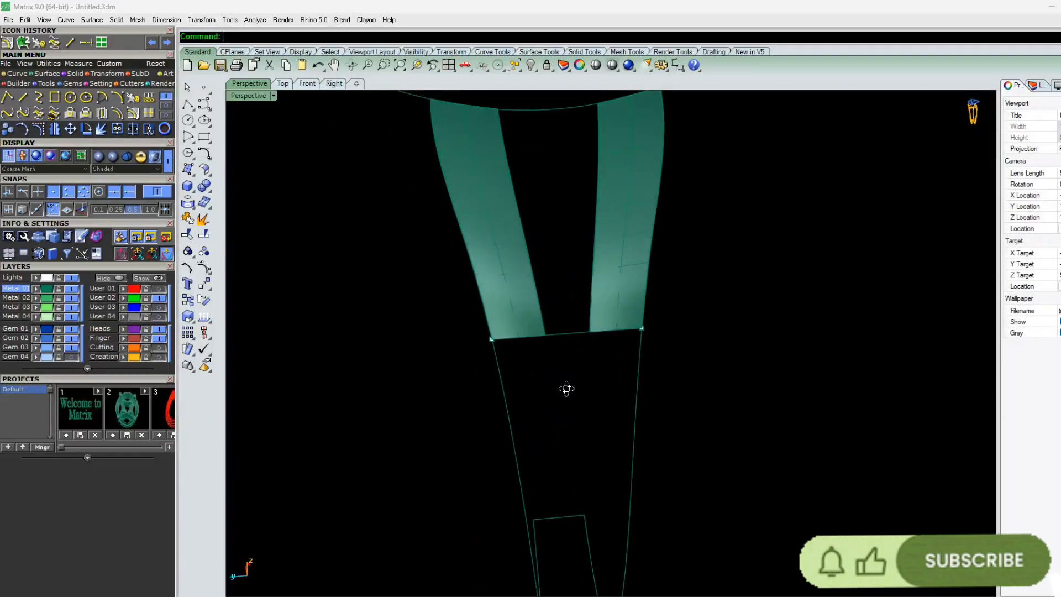
{"action": "scroll", "coordinate": [526, 326], "scroll_direction": "up", "scroll_amount": 3}
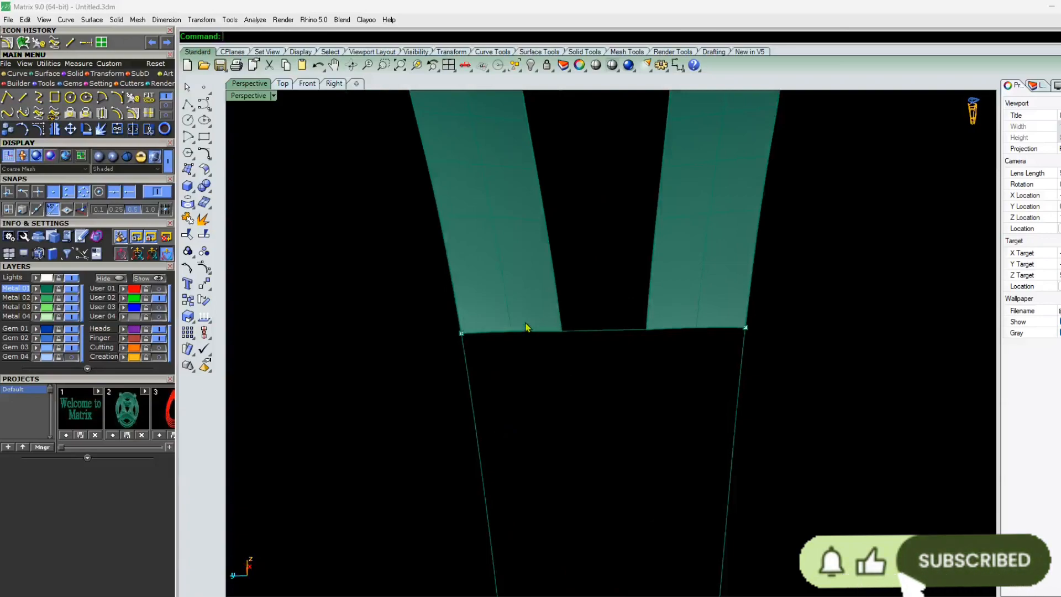
{"action": "scroll", "coordinate": [526, 326], "scroll_direction": "down", "scroll_amount": 5}
{"action": "mouse_move", "coordinate": [527, 326]}
{"action": "right_mouse_down"}
{"action": "mouse_move", "coordinate": [538, 426]}
{"action": "mouse_move", "coordinate": [516, 344]}
{"action": "right_mouse_up"}
{"action": "type", "text": "l"}
{"action": "key", "text": "Return"}
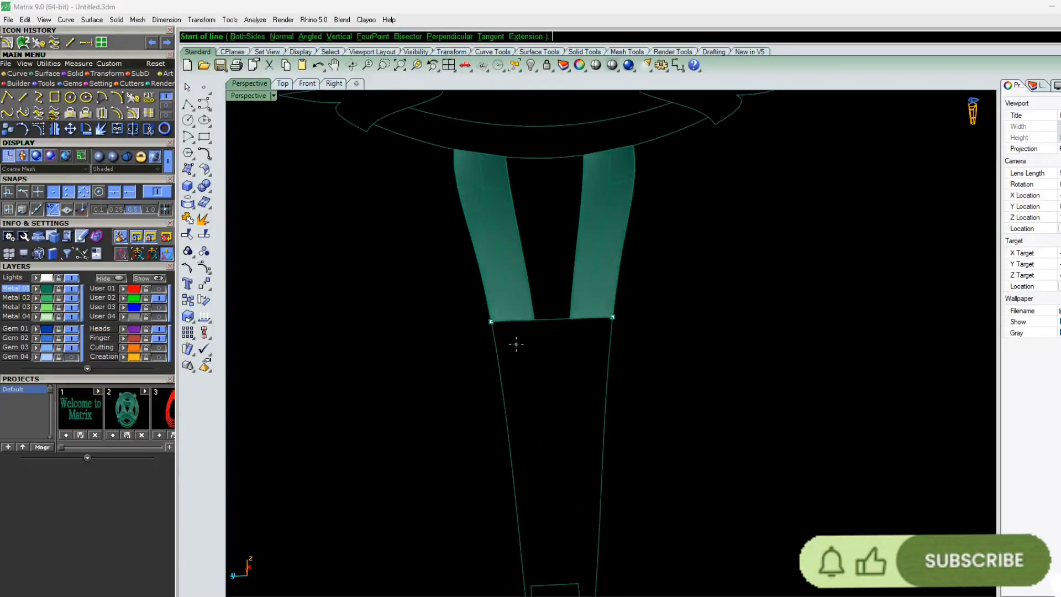
{"action": "scroll", "coordinate": [516, 344], "scroll_direction": "up", "scroll_amount": 2}
{"action": "left_click", "coordinate": [484, 345]}
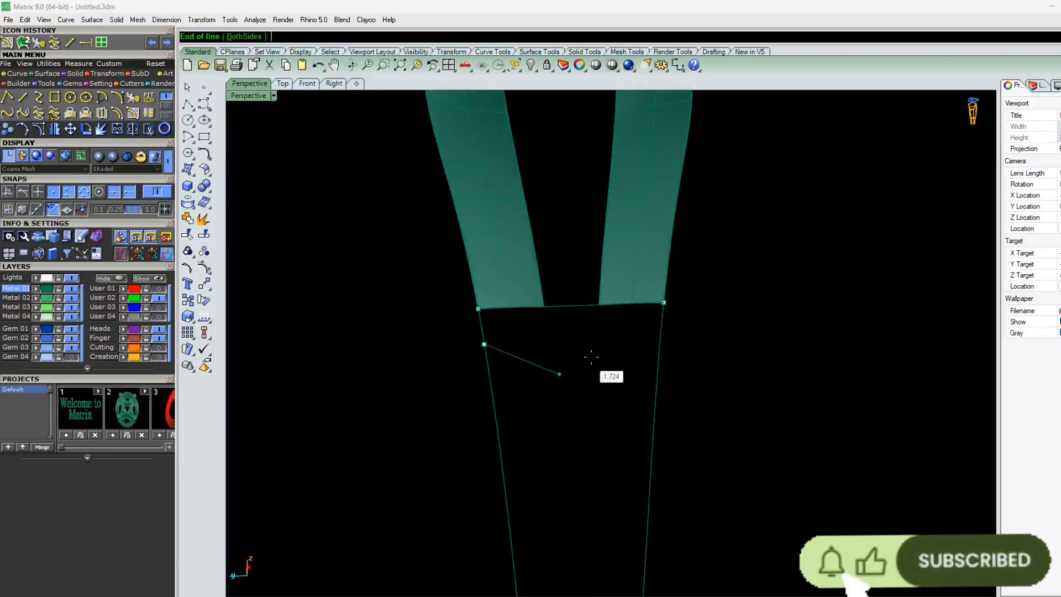
{"action": "left_click", "coordinate": [663, 338]}
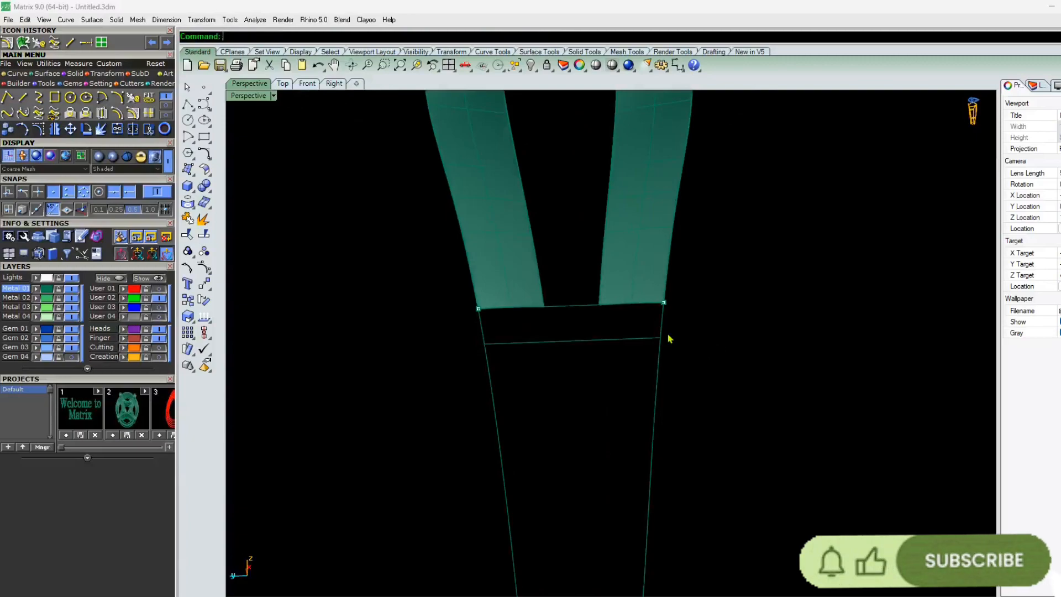
Rebuild the new cross line with four control points, display them and select the two middle ones
{"action": "right_click_drag", "start_coordinate": [671, 338], "coordinate": [602, 334]}
{"action": "left_click", "coordinate": [602, 335]}
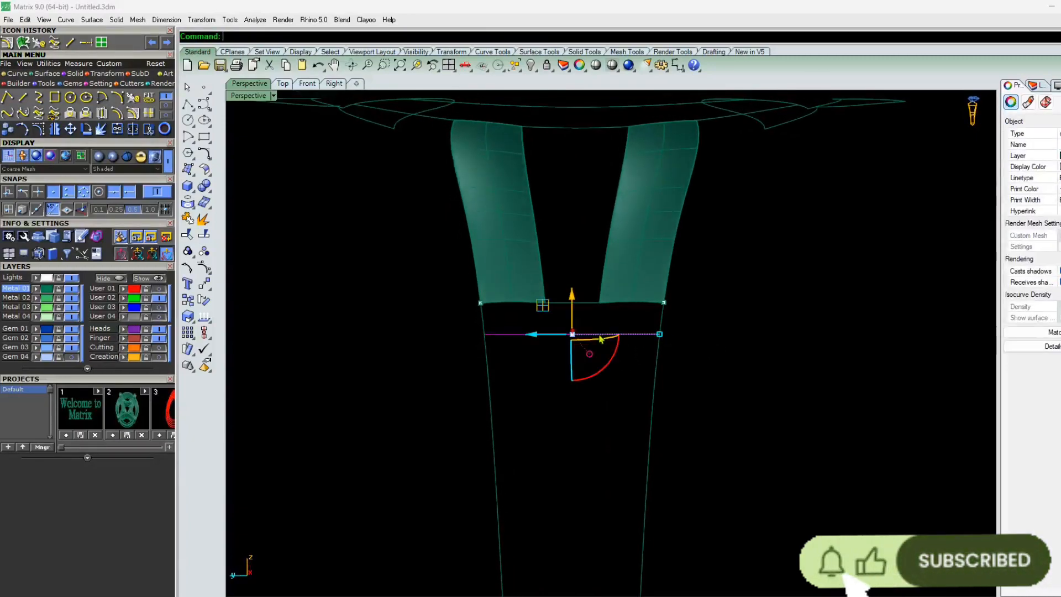
{"action": "key", "text": "Return"}
{"action": "key", "text": "Return"}
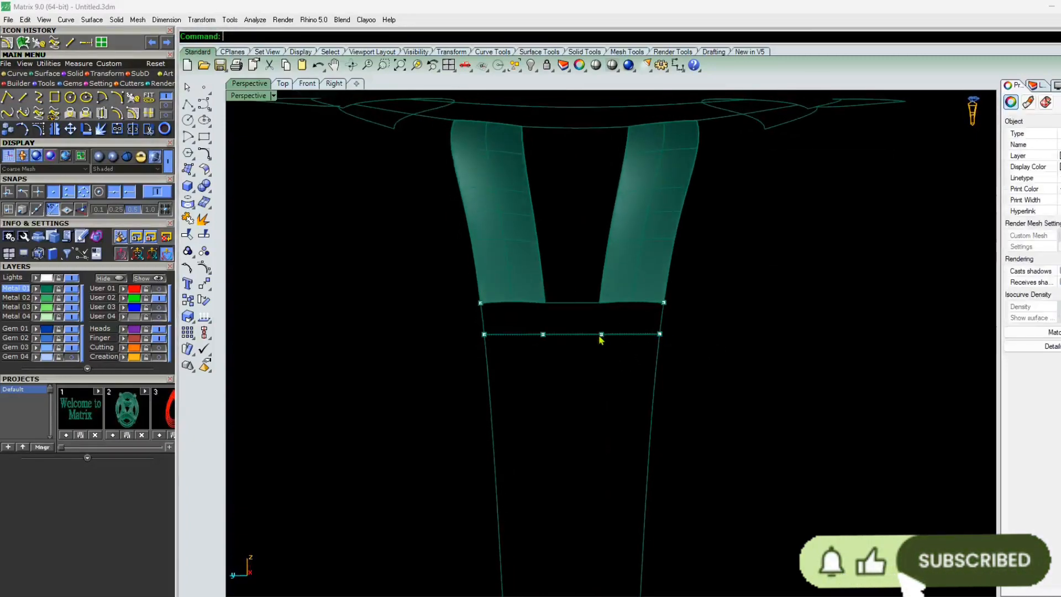
{"action": "scroll", "coordinate": [601, 338], "scroll_direction": "up", "scroll_amount": 6}
{"action": "left_click_drag", "start_coordinate": [626, 313], "coordinate": [476, 372]}
Try to arch the cross line by moving its two middle control points outward, and undo the move
{"action": "scroll", "coordinate": [478, 373], "scroll_direction": "down", "scroll_amount": 6}
{"action": "right_click_drag", "start_coordinate": [480, 376], "coordinate": [634, 286]}
{"action": "scroll", "coordinate": [604, 365], "scroll_direction": "up", "scroll_amount": 2}
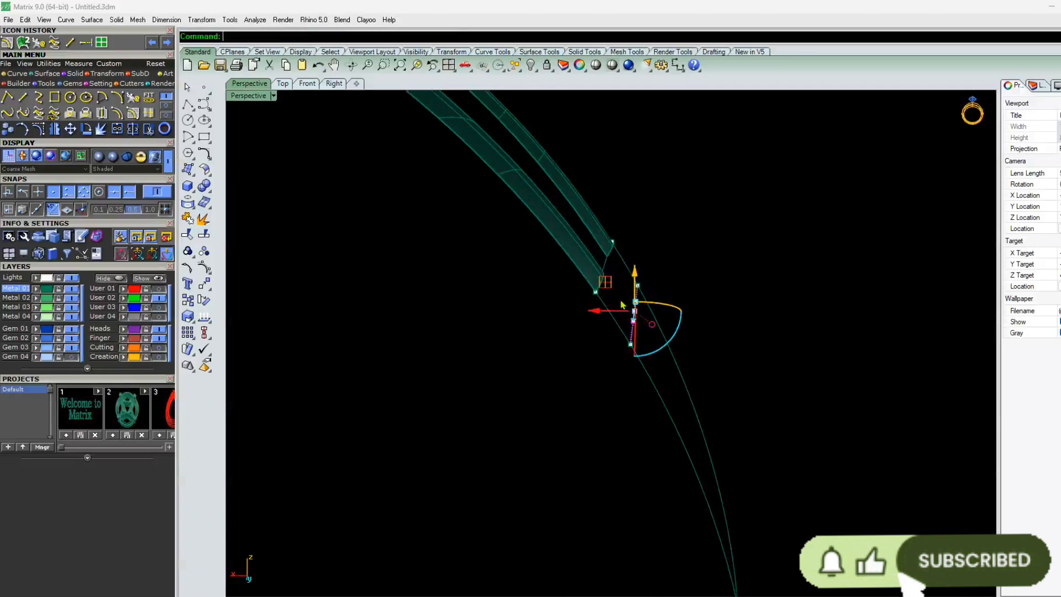
{"action": "scroll", "coordinate": [624, 320], "scroll_direction": "up", "scroll_amount": 3}
{"action": "left_click_drag", "start_coordinate": [633, 310], "coordinate": [627, 308]}
{"action": "key", "text": "Escape"}
{"action": "key", "text": "Escape"}
{"action": "right_click_drag", "start_coordinate": [635, 391], "coordinate": [796, 453]}
{"action": "scroll", "coordinate": [494, 390], "scroll_direction": "down", "scroll_amount": 5}
{"action": "key", "text": "ctrl+z"}
{"action": "key", "text": "Escape"}
Arch the cross line slightly by moving its two middle control points outward, and turn the control points off
{"action": "scroll", "coordinate": [531, 357], "scroll_direction": "up", "scroll_amount": 4}
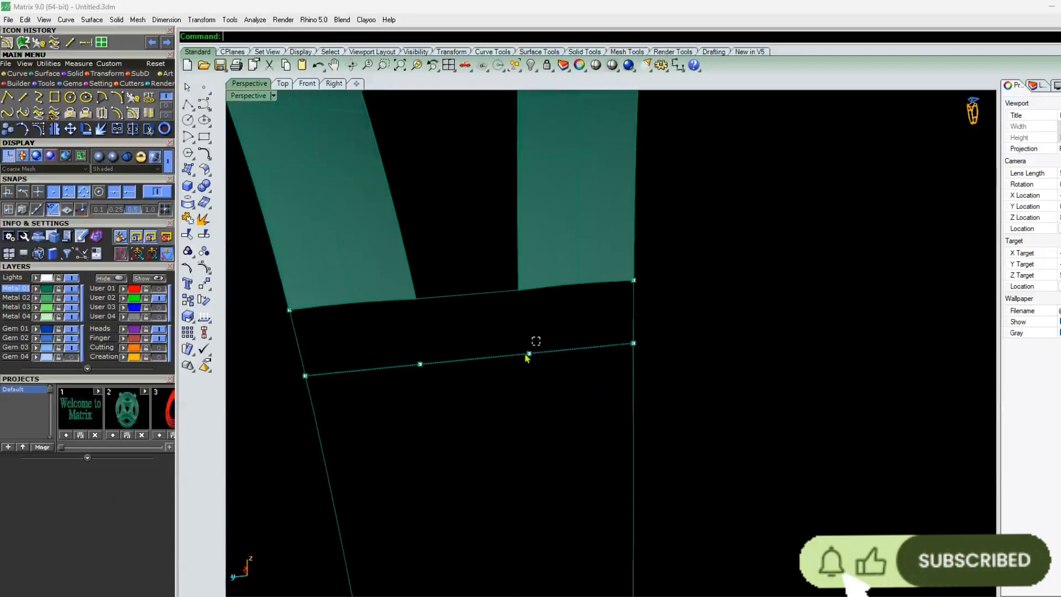
{"action": "right_click_drag", "start_coordinate": [614, 319], "coordinate": [543, 372]}
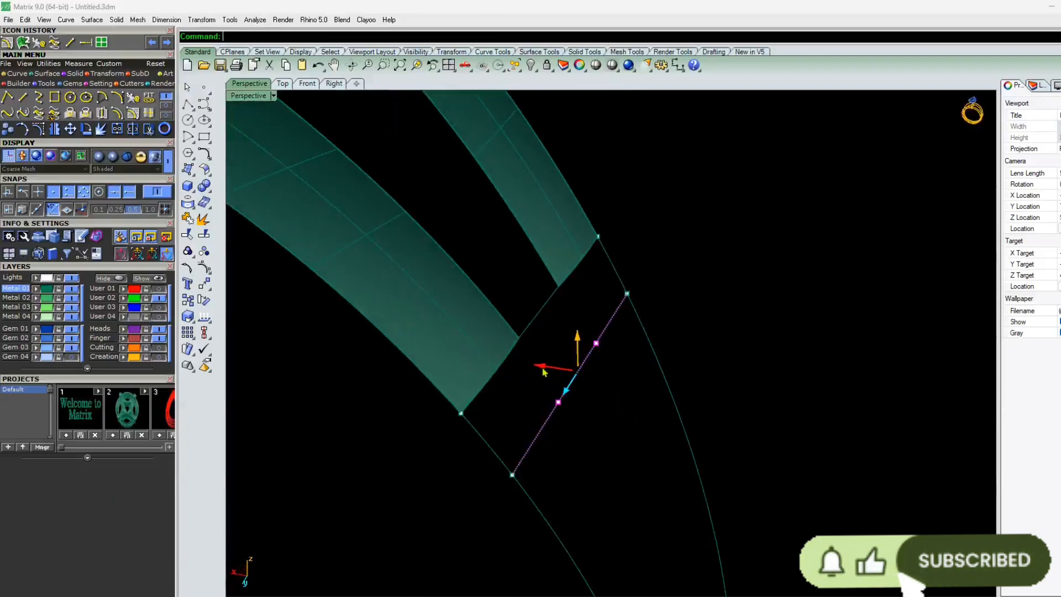
{"action": "left_click_drag", "start_coordinate": [546, 372], "coordinate": [549, 369]}
{"action": "key", "text": "Escape"}
{"action": "key", "text": "Escape"}
{"action": "right_click_drag", "start_coordinate": [550, 369], "coordinate": [545, 445]}
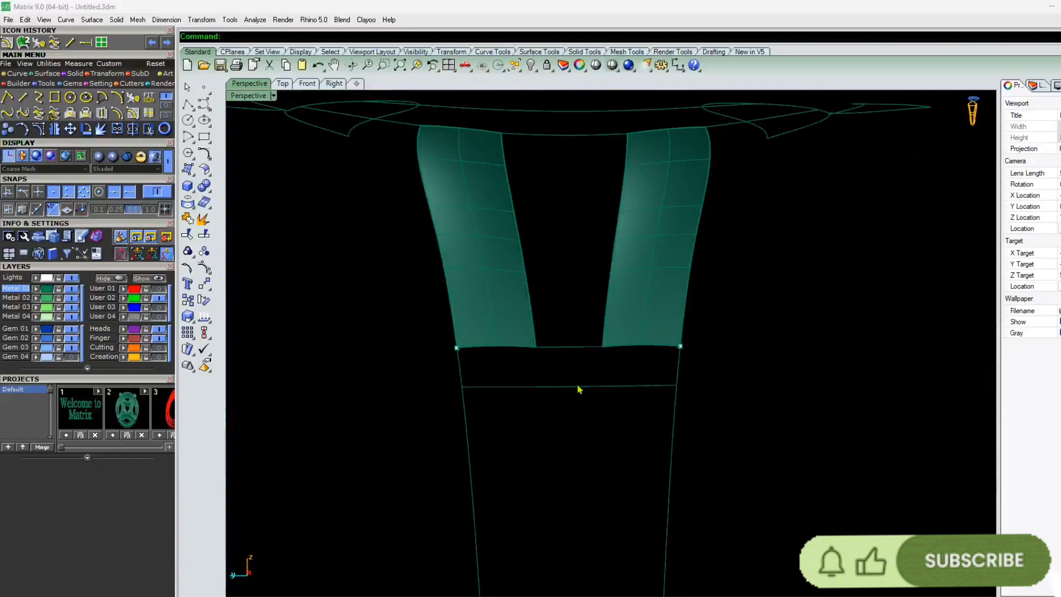
Rebuild the arched cross line below the branches
{"action": "left_click", "coordinate": [578, 387]}
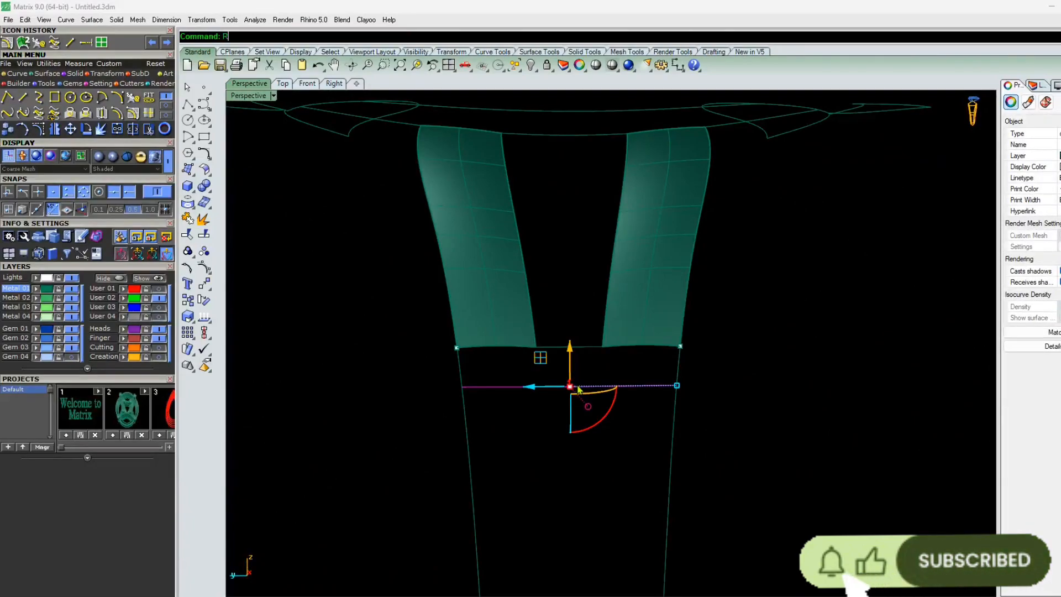
{"action": "key", "text": "Return"}
{"action": "key", "text": "Return"}
{"action": "key", "text": "Escape"}
Join the straight middle segment and the two arched segments at the branch ends into one curve
{"action": "left_click", "coordinate": [574, 348]}
{"action": "scroll", "coordinate": [520, 341], "scroll_direction": "up", "scroll_amount": 8}
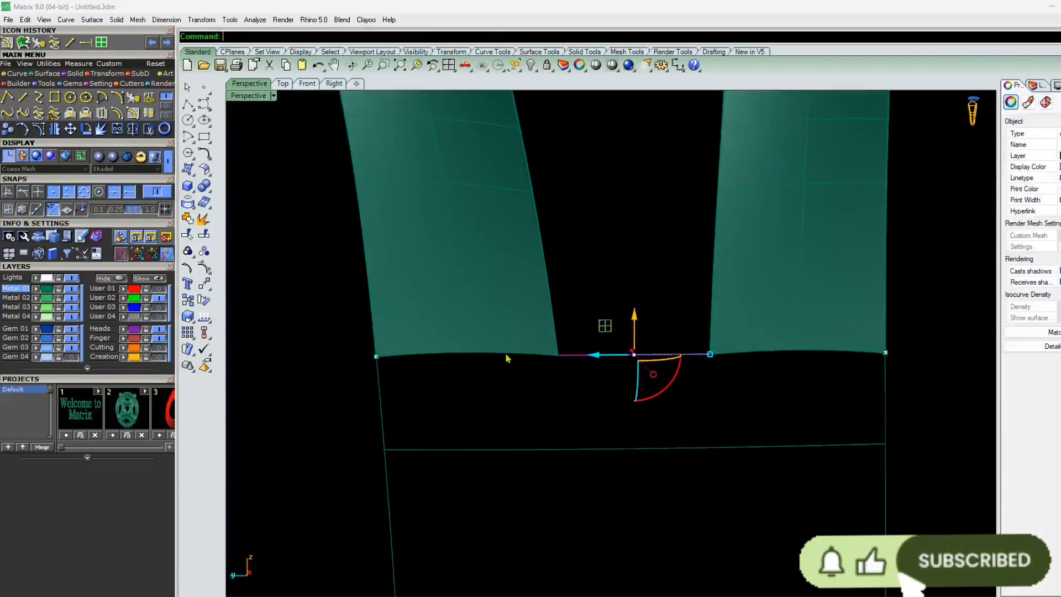
{"action": "left_click", "coordinate": [506, 354], "text": "shift"}
{"action": "right_click", "coordinate": [507, 356]}
{"action": "left_click", "coordinate": [733, 353], "text": "shift"}
{"action": "right_click", "coordinate": [734, 354]}
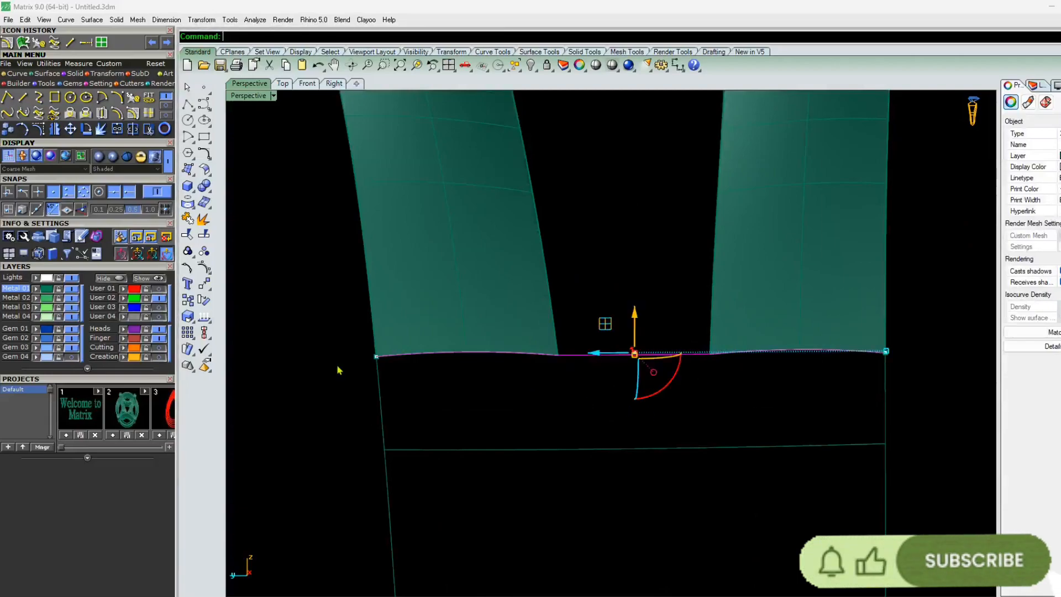
{"action": "scroll", "coordinate": [457, 336], "scroll_direction": "down", "scroll_amount": 9}
{"action": "right_click_drag", "start_coordinate": [457, 335], "coordinate": [477, 346]}
{"action": "left_click", "coordinate": [477, 348]}
{"action": "scroll", "coordinate": [477, 348], "scroll_direction": "up", "scroll_amount": 8}
{"action": "scroll", "coordinate": [471, 355], "scroll_direction": "down", "scroll_amount": 6}
{"action": "left_click", "coordinate": [453, 405]}
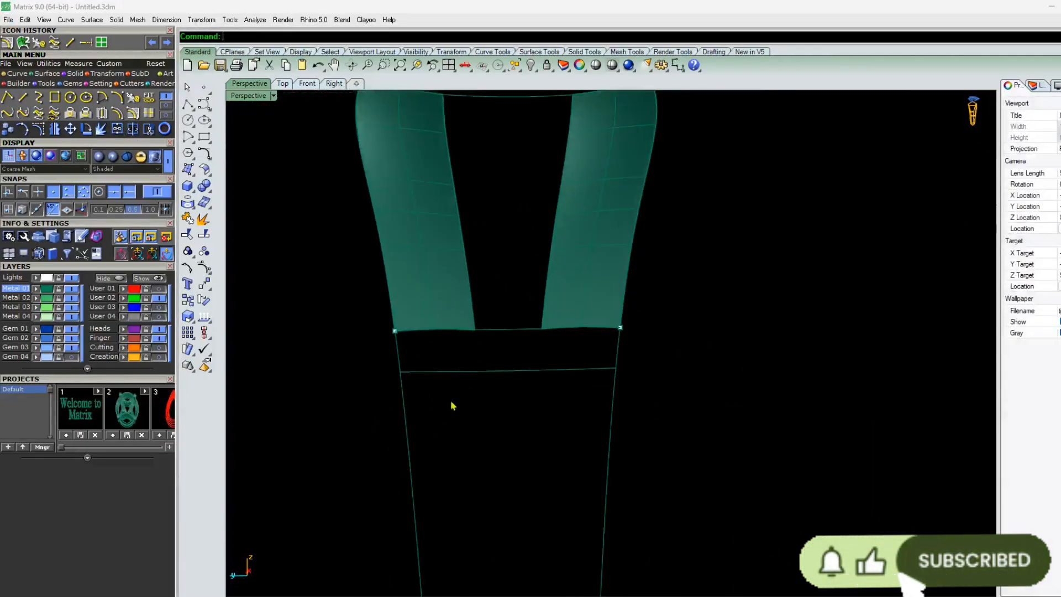
Split the two outer side curves of the shank with the arched cross line
{"action": "left_click", "coordinate": [404, 408]}
{"action": "left_click", "coordinate": [613, 414], "text": "shift"}
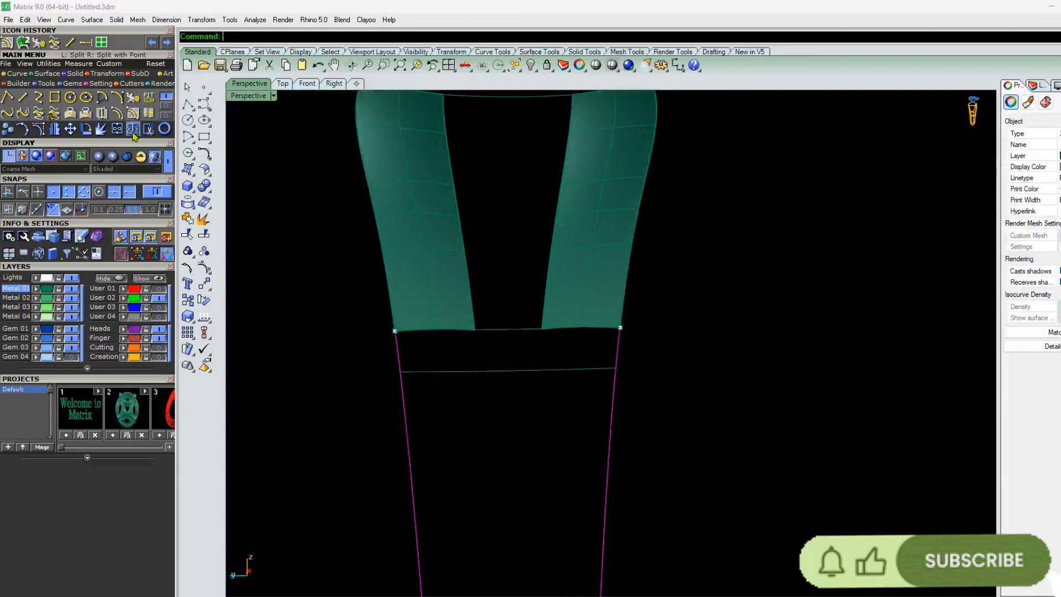
{"action": "left_click", "coordinate": [133, 129]}
{"action": "left_click", "coordinate": [464, 371]}
{"action": "right_click", "coordinate": [463, 371]}
{"action": "left_click", "coordinate": [411, 435]}
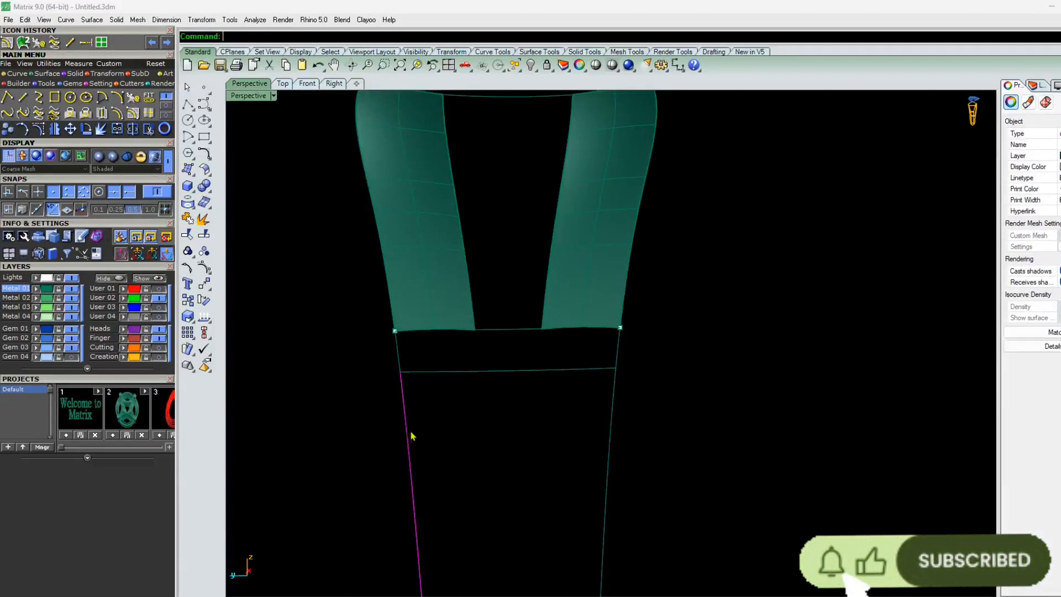
{"action": "left_click", "coordinate": [615, 410]}
{"action": "left_click", "coordinate": [571, 400]}
Sweep a connecting surface along the joined branch-end curve and the cross line, using the short side pieces as cross sections
{"action": "scroll", "coordinate": [572, 387], "scroll_direction": "down", "scroll_amount": 6}
{"action": "right_click_drag", "start_coordinate": [564, 395], "coordinate": [516, 390]}
{"action": "scroll", "coordinate": [517, 390], "scroll_direction": "up", "scroll_amount": 8}
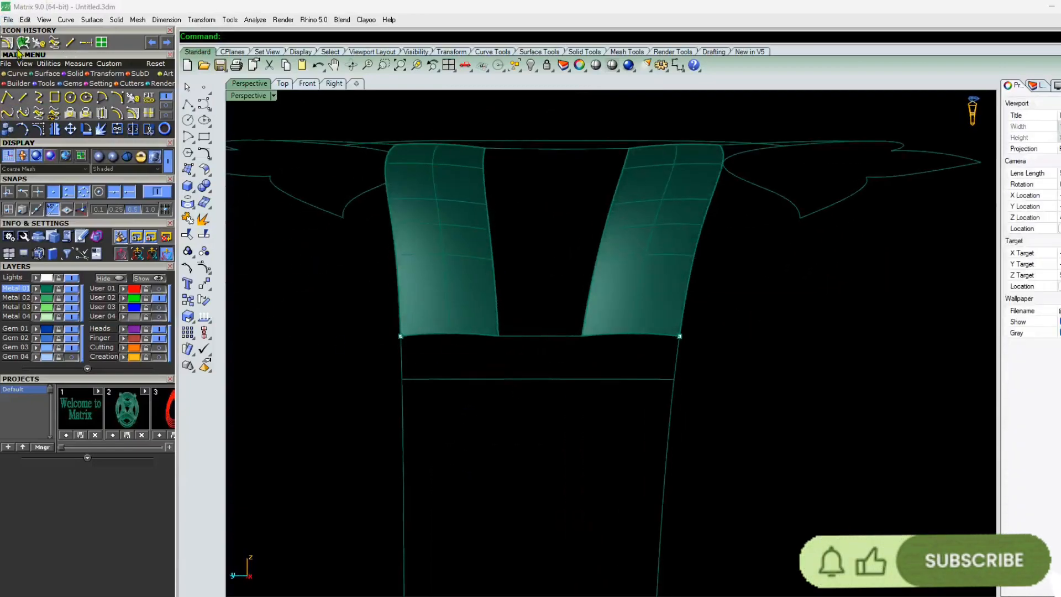
{"action": "left_click", "coordinate": [92, 100]}
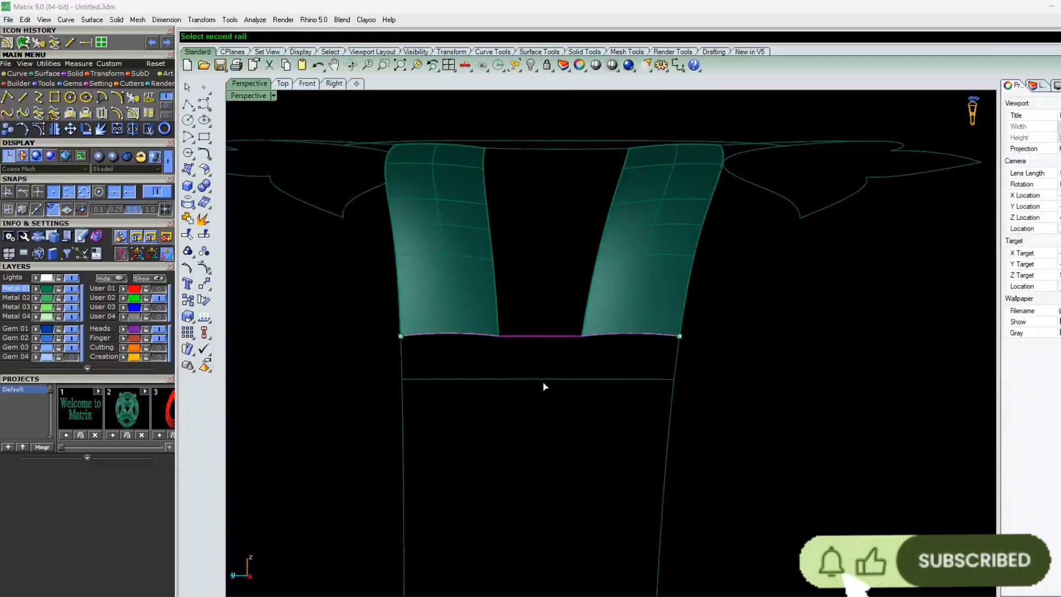
{"action": "key", "text": "Return"}
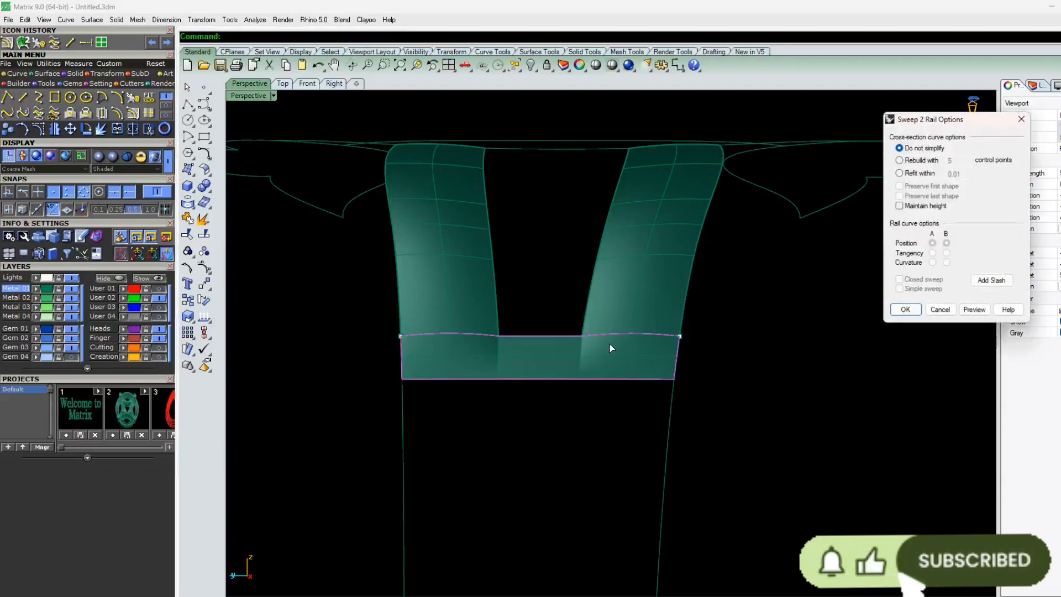
{"action": "key", "text": "Return"}
Sweep the lower shank along its two side curves, using the arched cross line and the shank's bottom profile as cross sections
{"action": "right_click_drag", "start_coordinate": [580, 424], "coordinate": [546, 443]}
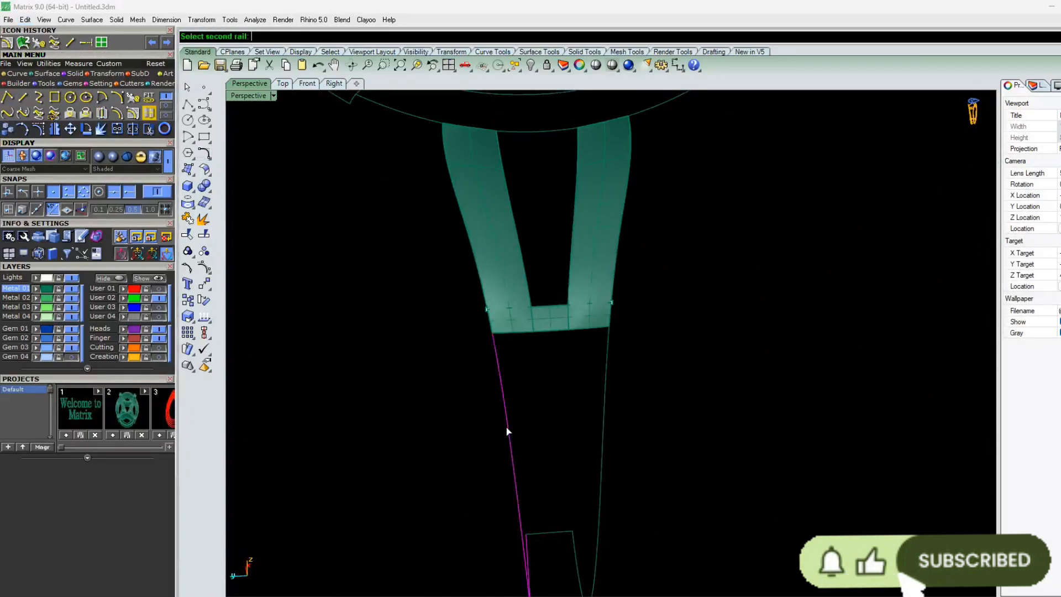
{"action": "left_click", "coordinate": [607, 419]}
{"action": "left_click", "coordinate": [549, 334]}
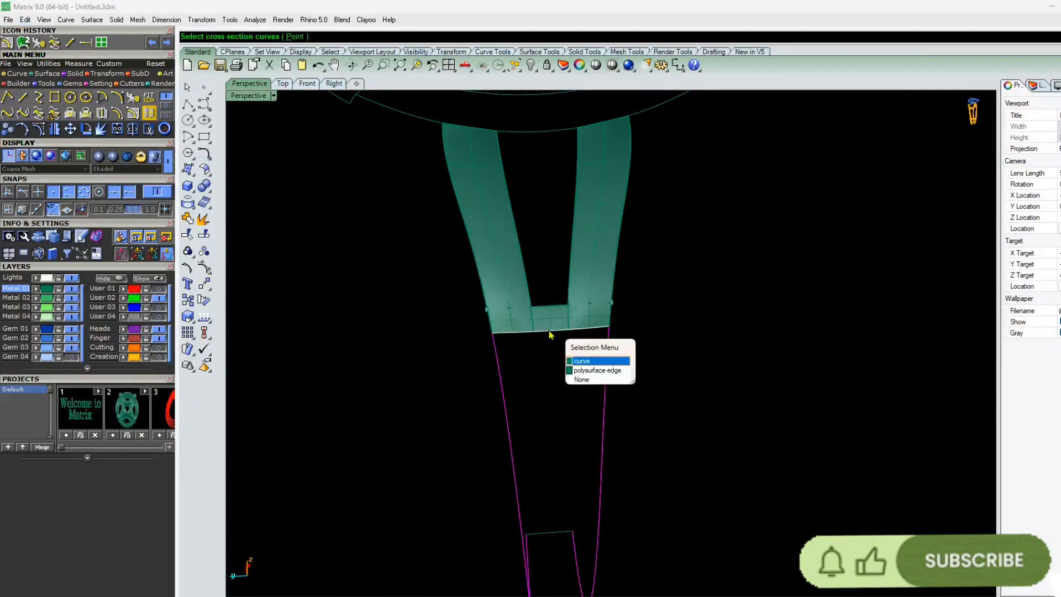
{"action": "left_click", "coordinate": [589, 360]}
{"action": "left_click", "coordinate": [548, 533]}
{"action": "key", "text": "Return"}
{"action": "key", "text": "Return"}
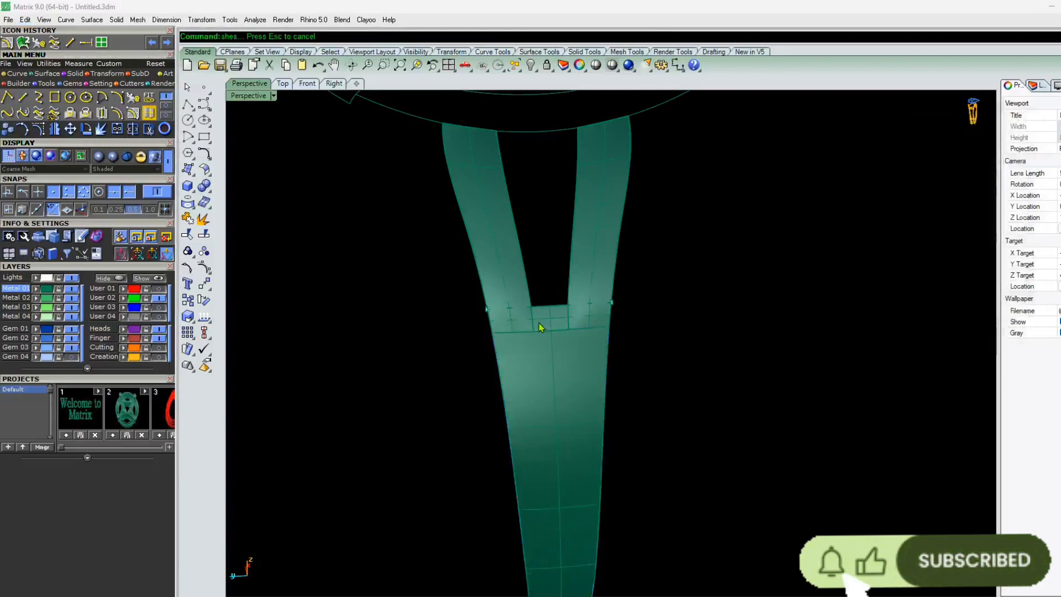
Delete the two leftover point objects at the outer corners where the branches meet the connecting surface
{"action": "mouse_move", "coordinate": [539, 323]}
{"action": "right_mouse_down"}
{"action": "mouse_move", "coordinate": [689, 429]}
{"action": "mouse_move", "coordinate": [532, 311]}
{"action": "right_mouse_up"}
{"action": "scroll", "coordinate": [532, 311], "scroll_direction": "up", "scroll_amount": 9}
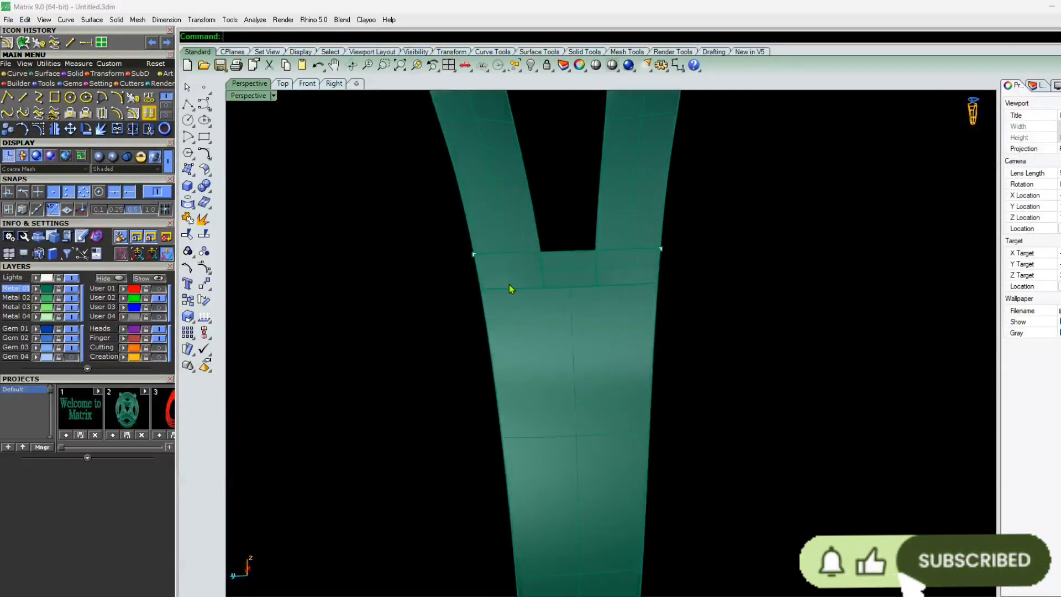
{"action": "left_click", "coordinate": [473, 256]}
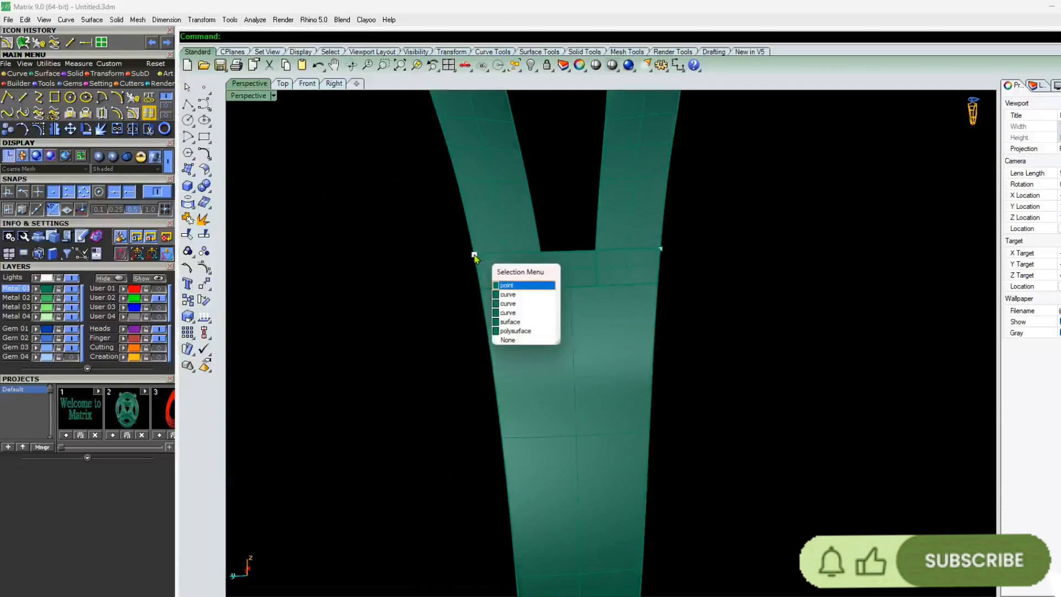
{"action": "left_click", "coordinate": [505, 284]}
{"action": "left_click", "coordinate": [661, 250]}
{"action": "key", "text": "Delete"}
Merge the lower shank surface with the connecting surface below the branches, using the smooth merge option
{"action": "right_click_drag", "start_coordinate": [630, 301], "coordinate": [603, 320]}
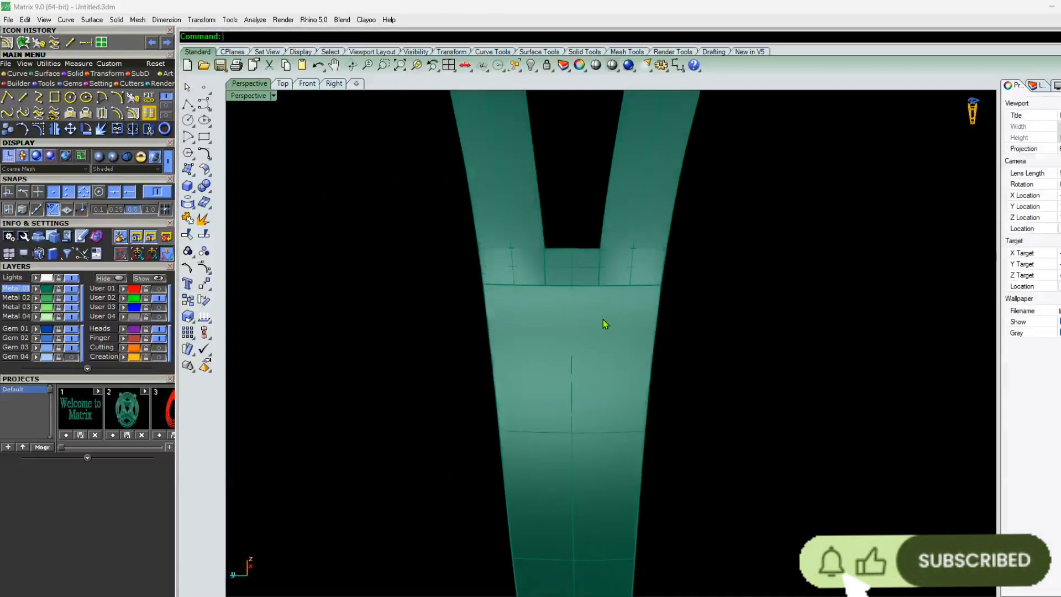
{"action": "right_click_drag", "start_coordinate": [561, 291], "coordinate": [557, 290]}
{"action": "left_click", "coordinate": [557, 290]}
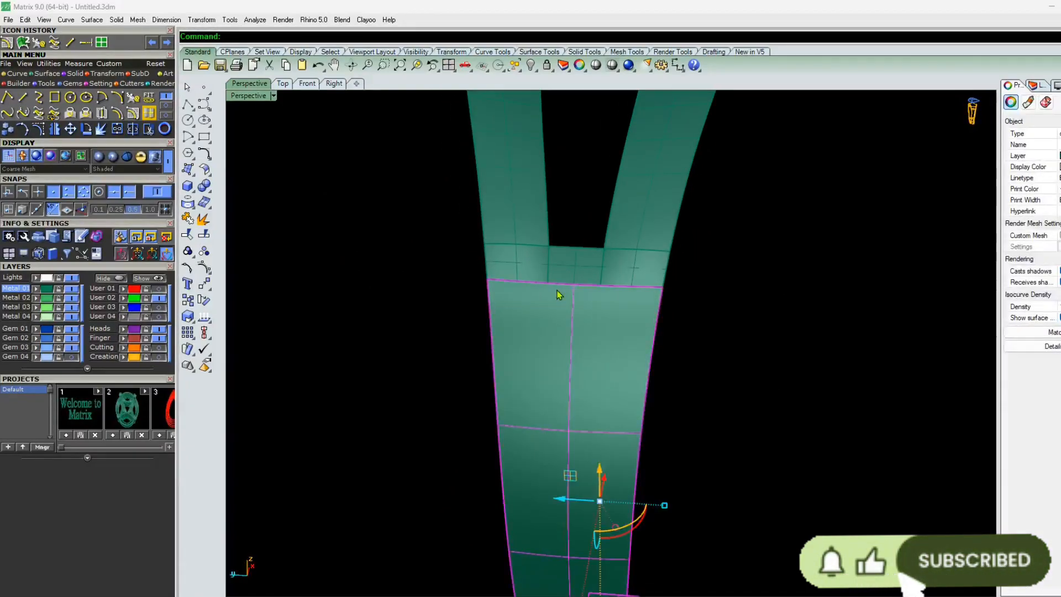
{"action": "type", "text": "Mergesrf"}
{"action": "key", "text": "Return"}
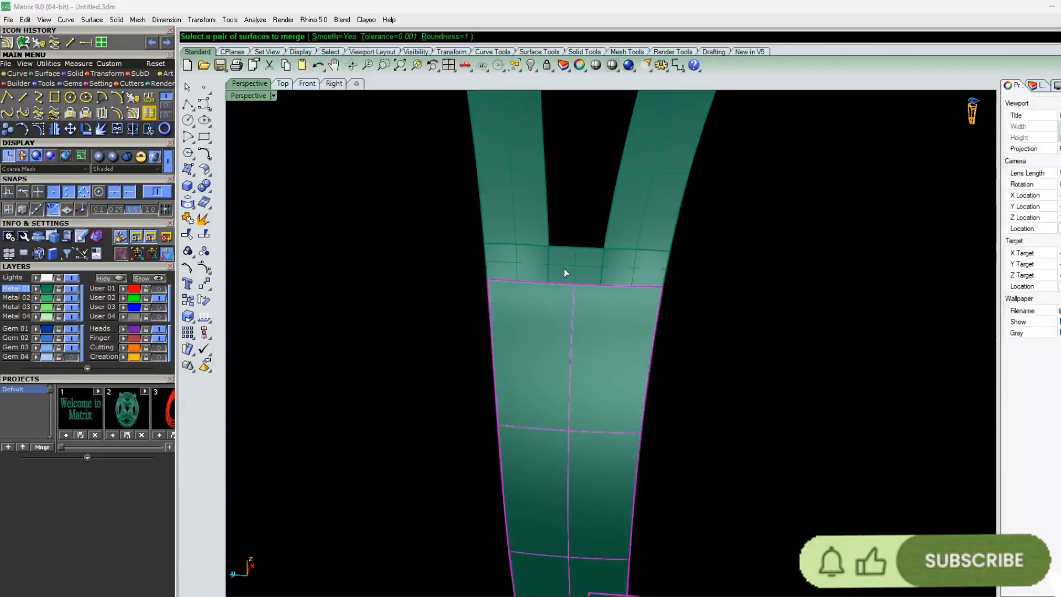
{"action": "left_click", "coordinate": [564, 269]}
{"action": "right_click", "coordinate": [523, 268]}
{"action": "left_click", "coordinate": [529, 274]}
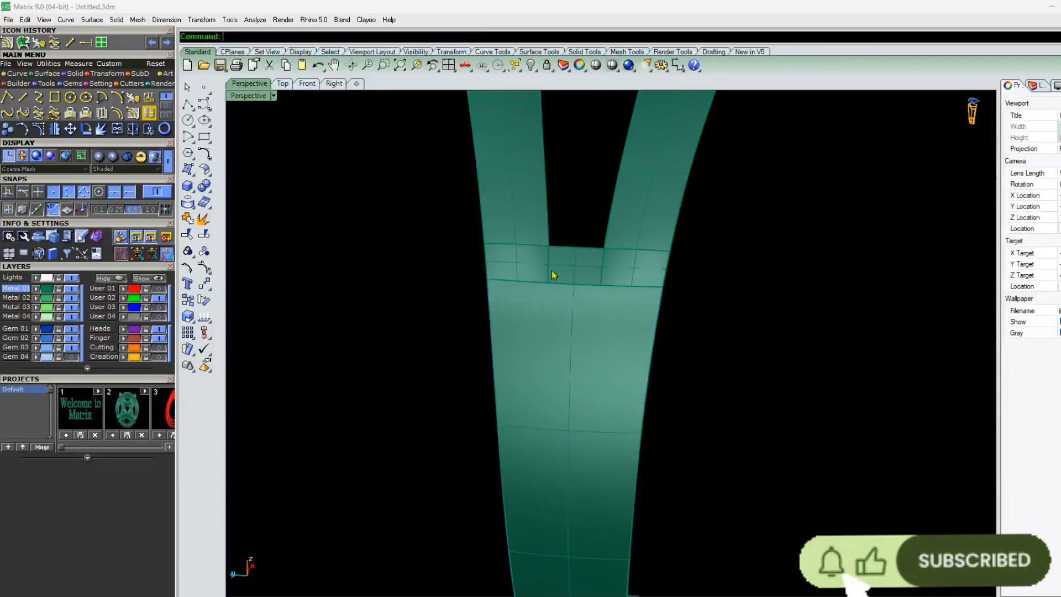
{"action": "left_click", "coordinate": [553, 273]}
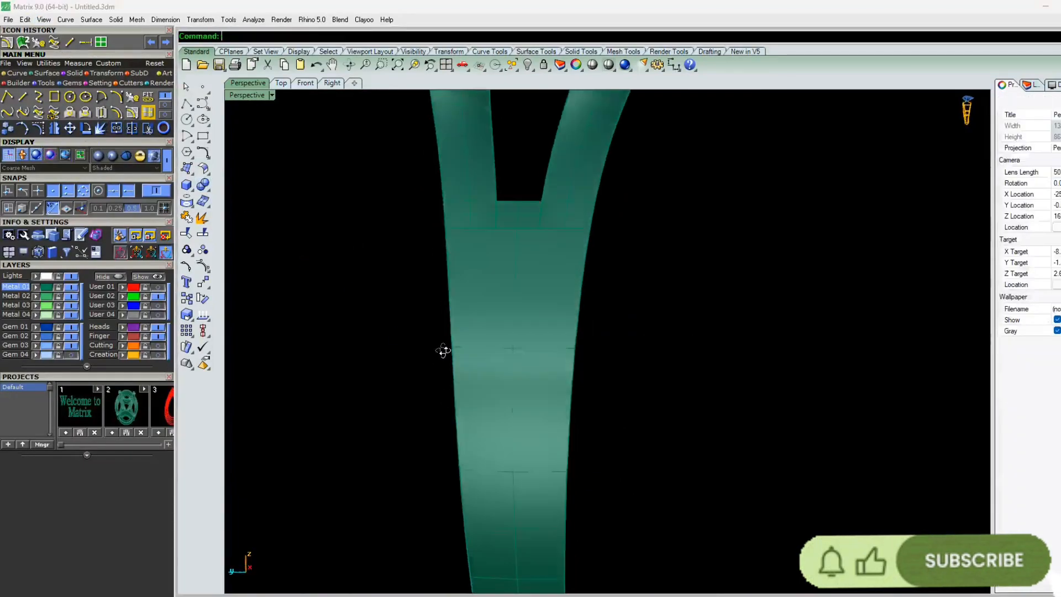
Try deleting the pieces of the arc running along the branches' upper ends, and undo the deletion
{"action": "right_click_drag", "start_coordinate": [442, 350], "coordinate": [639, 283]}
{"action": "scroll", "coordinate": [536, 254], "scroll_direction": "up", "scroll_amount": 4}
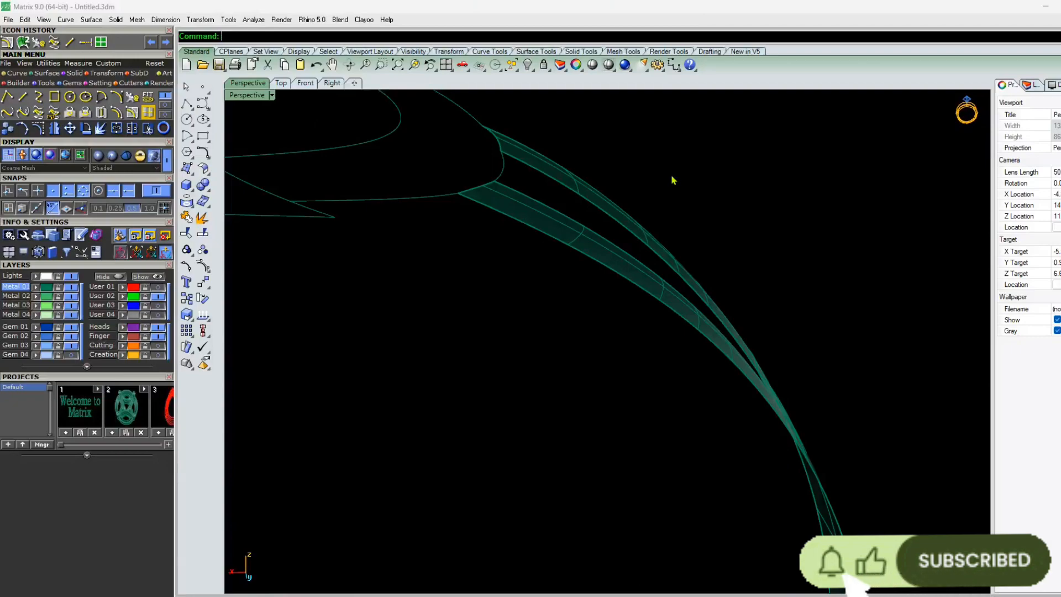
{"action": "right_click_drag", "start_coordinate": [452, 263], "coordinate": [573, 253]}
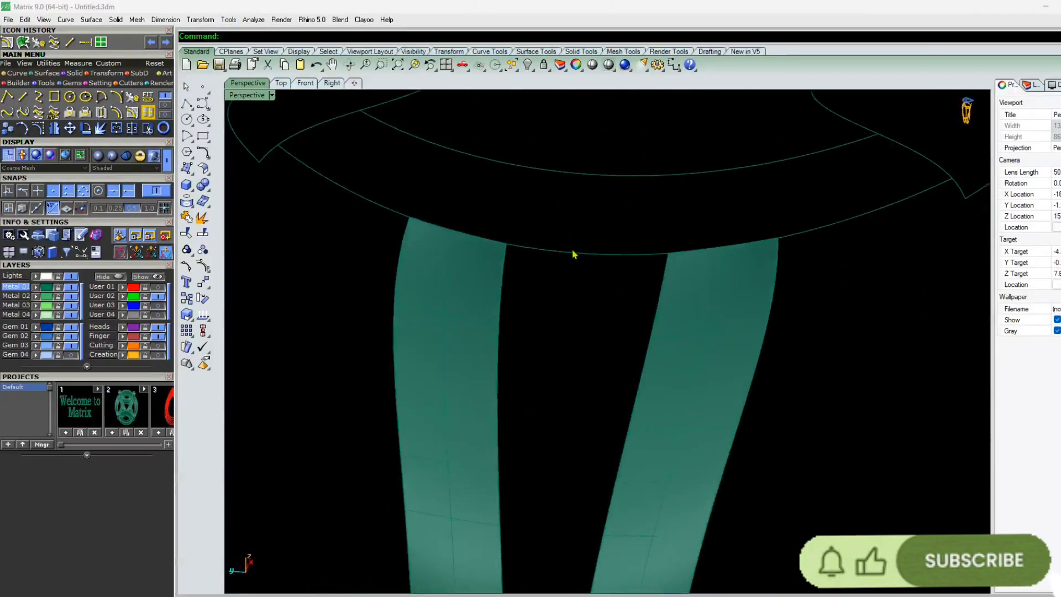
{"action": "left_click", "coordinate": [530, 250]}
{"action": "key", "text": "Delete"}
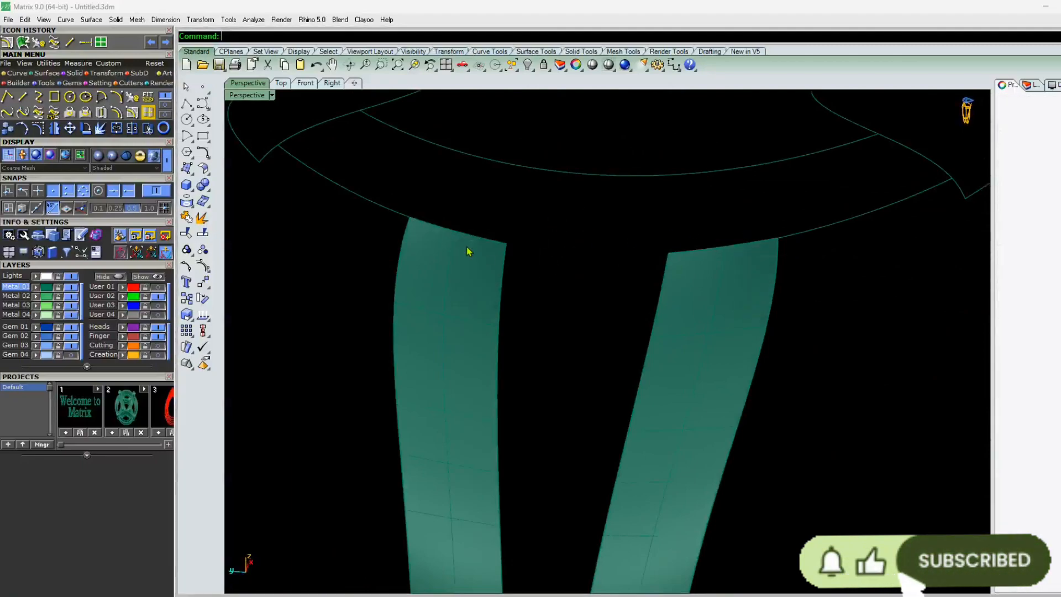
{"action": "left_click", "coordinate": [401, 218]}
{"action": "key", "text": "Delete"}
{"action": "left_click", "coordinate": [817, 237]}
{"action": "key", "text": "Delete"}
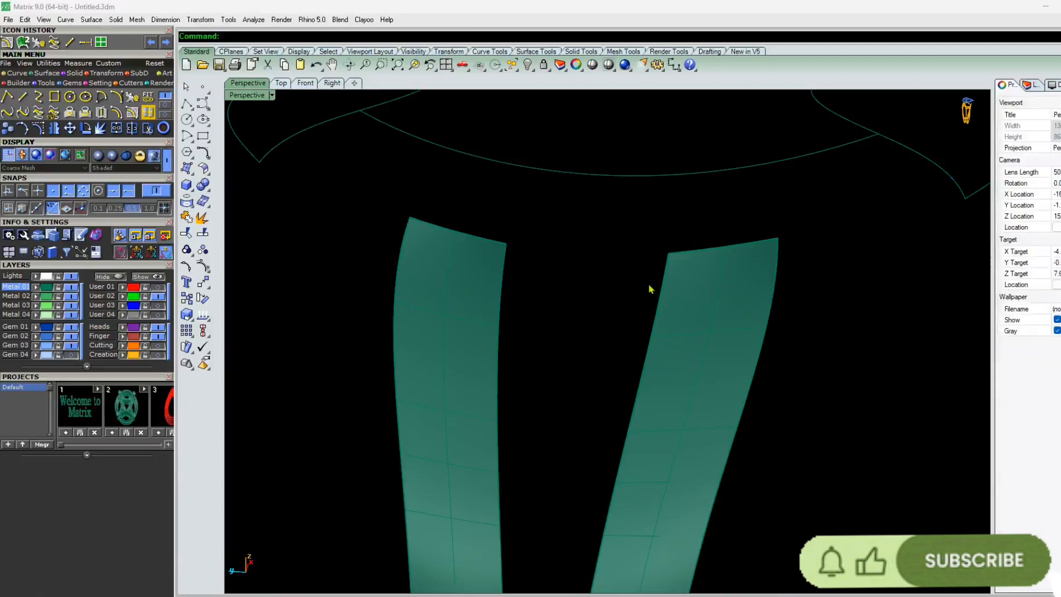
{"action": "key", "text": "ctrl+z"}
{"action": "left_click", "coordinate": [575, 338]}
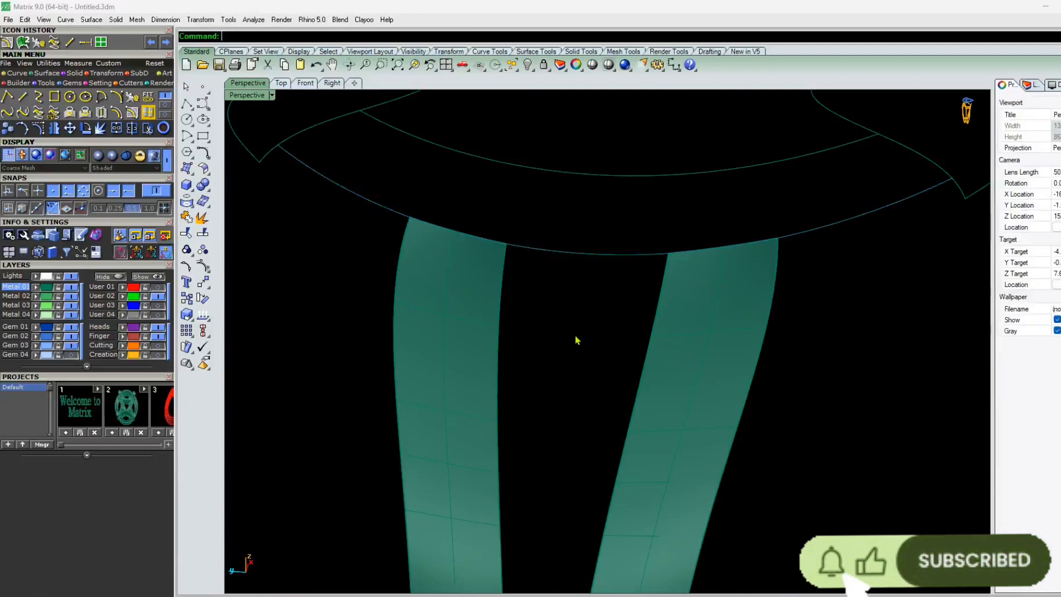
Examine the branches' upper ends and compare the model with the reference sketch by temporarily showing layer User 04
{"action": "right_click_drag", "start_coordinate": [575, 338], "coordinate": [639, 320]}
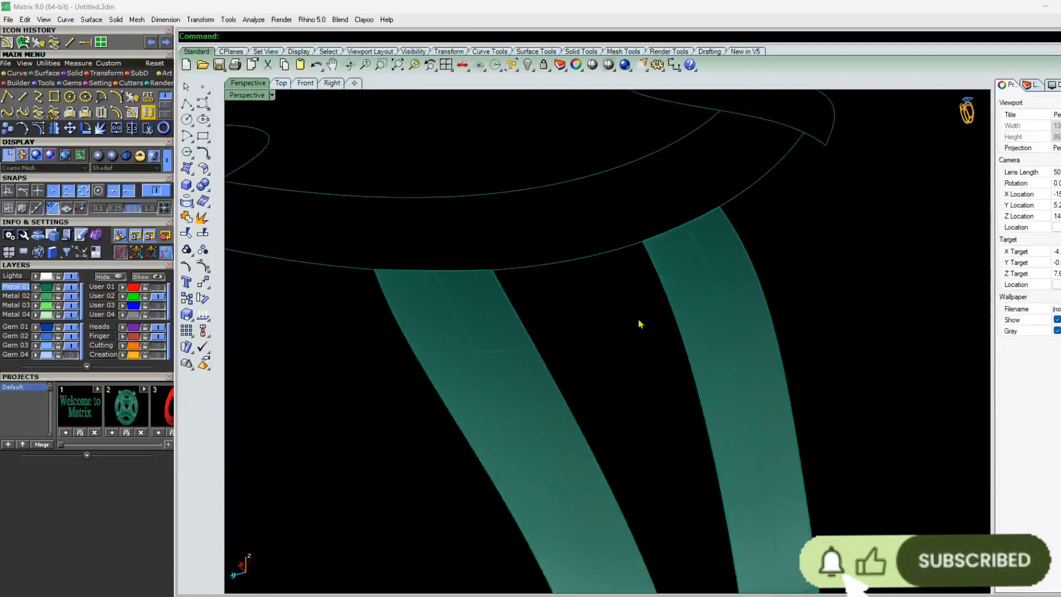
{"action": "left_click", "coordinate": [570, 264]}
{"action": "right_click_drag", "start_coordinate": [462, 317], "coordinate": [675, 325]}
{"action": "scroll", "coordinate": [675, 324], "scroll_direction": "up", "scroll_amount": 3}
{"action": "left_click", "coordinate": [722, 357]}
{"action": "right_click_drag", "start_coordinate": [722, 358], "coordinate": [500, 308]}
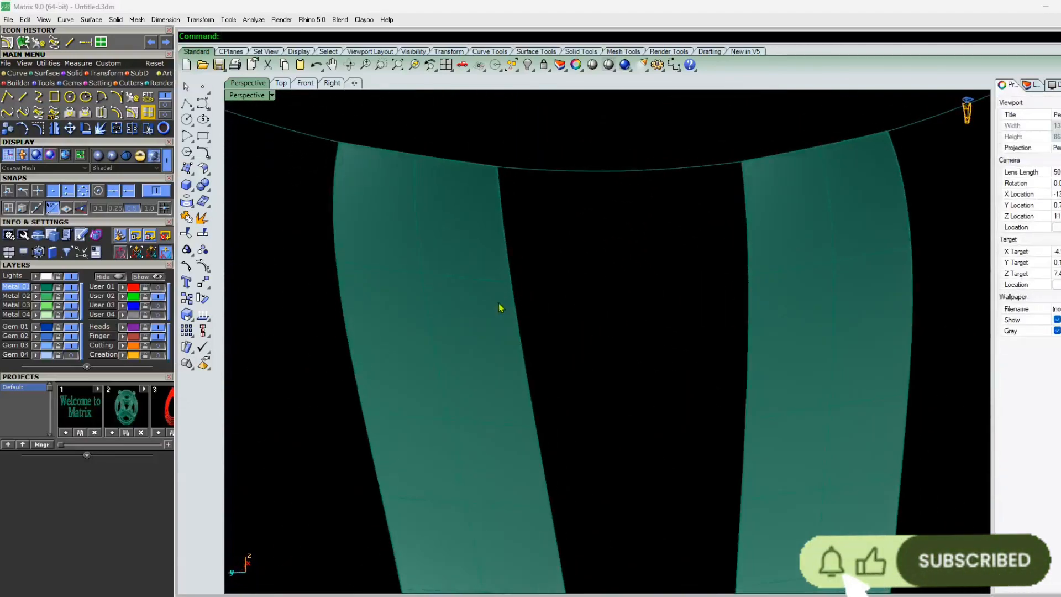
{"action": "scroll", "coordinate": [595, 343], "scroll_direction": "down", "scroll_amount": 5}
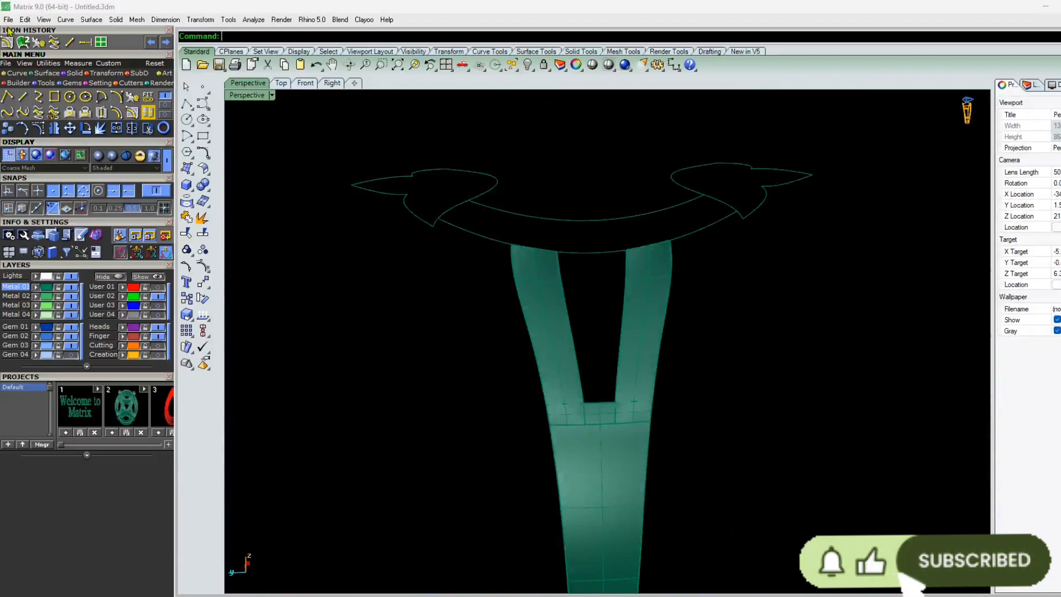
{"action": "right_click_drag", "start_coordinate": [387, 309], "coordinate": [407, 261]}
{"action": "scroll", "coordinate": [406, 261], "scroll_direction": "up", "scroll_amount": 6}
{"action": "left_click", "coordinate": [158, 316]}
{"action": "scroll", "coordinate": [408, 265], "scroll_direction": "down", "scroll_amount": 5}
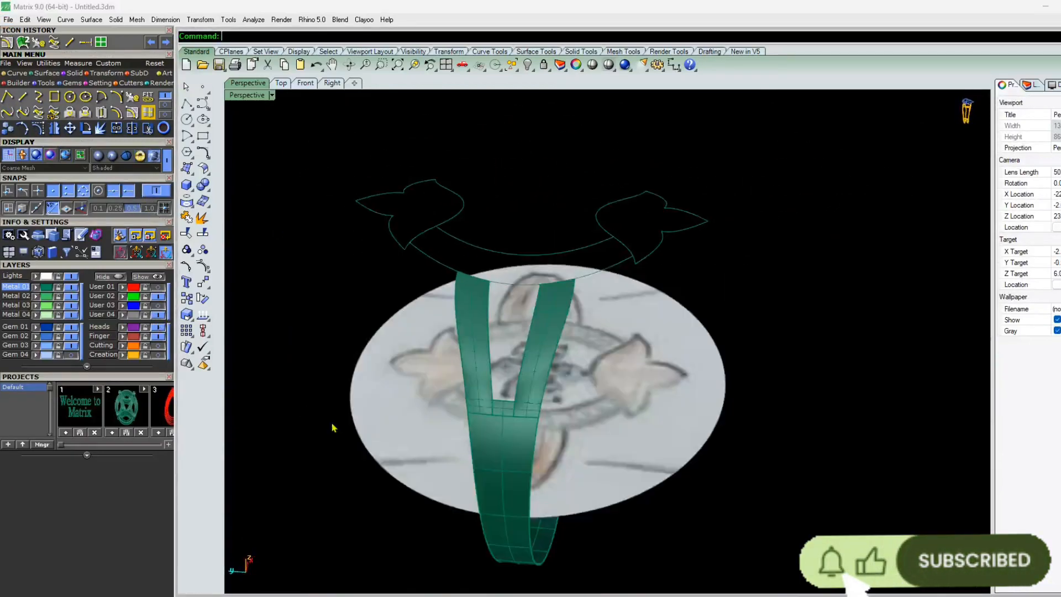
{"action": "right_click_drag", "start_coordinate": [332, 426], "coordinate": [396, 504]}
{"action": "scroll", "coordinate": [395, 529], "scroll_direction": "up", "scroll_amount": 4}
{"action": "right_click_drag", "start_coordinate": [466, 443], "coordinate": [398, 359]}
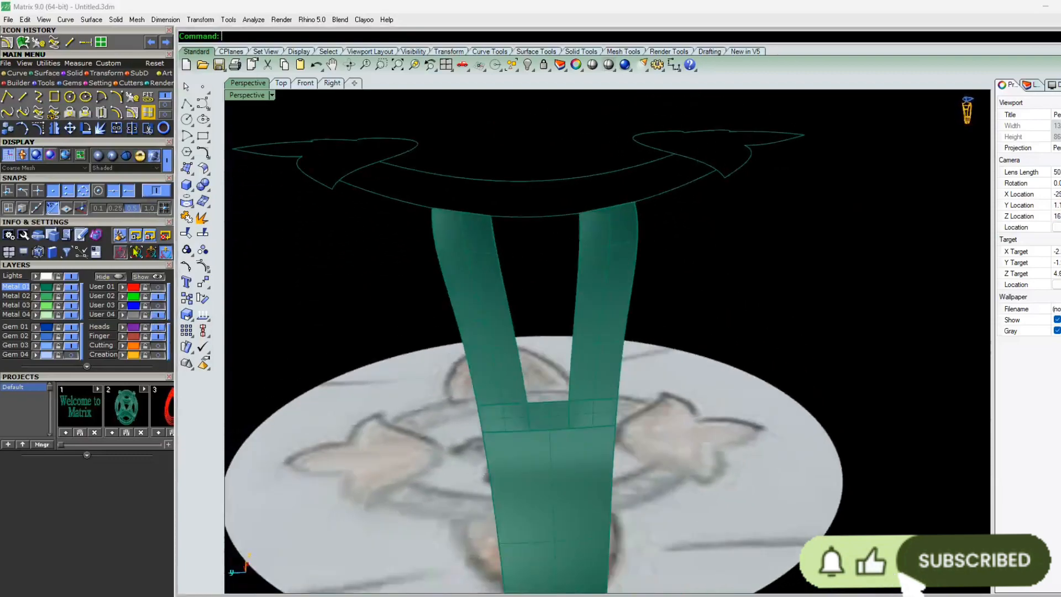
{"action": "left_click", "coordinate": [157, 316]}
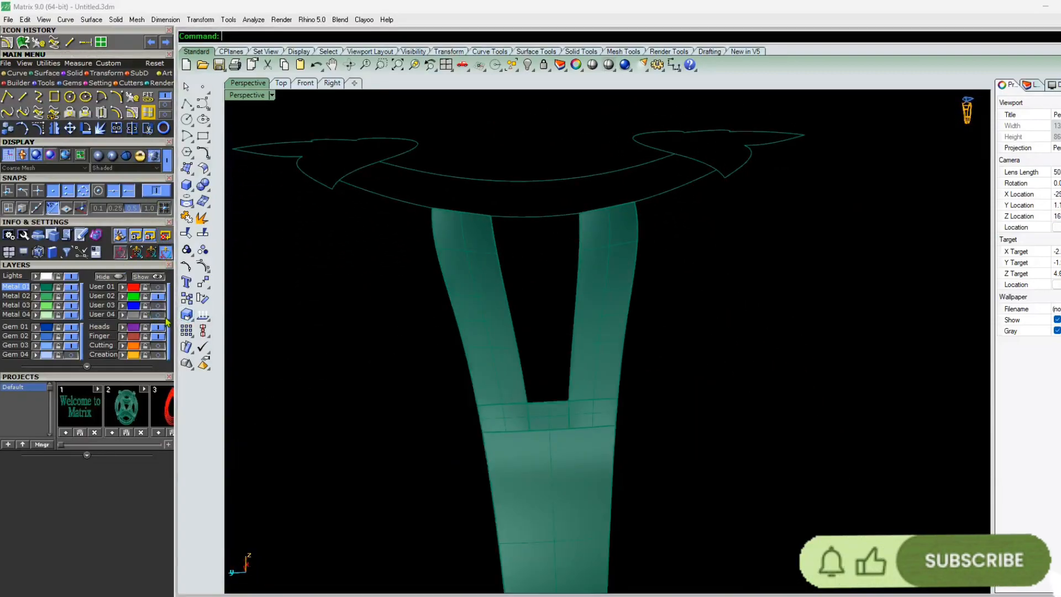
{"action": "right_click_drag", "start_coordinate": [623, 172], "coordinate": [613, 227]}
{"action": "scroll", "coordinate": [387, 246], "scroll_direction": "up", "scroll_amount": 3}
{"action": "scroll", "coordinate": [387, 246], "scroll_direction": "down", "scroll_amount": 5}
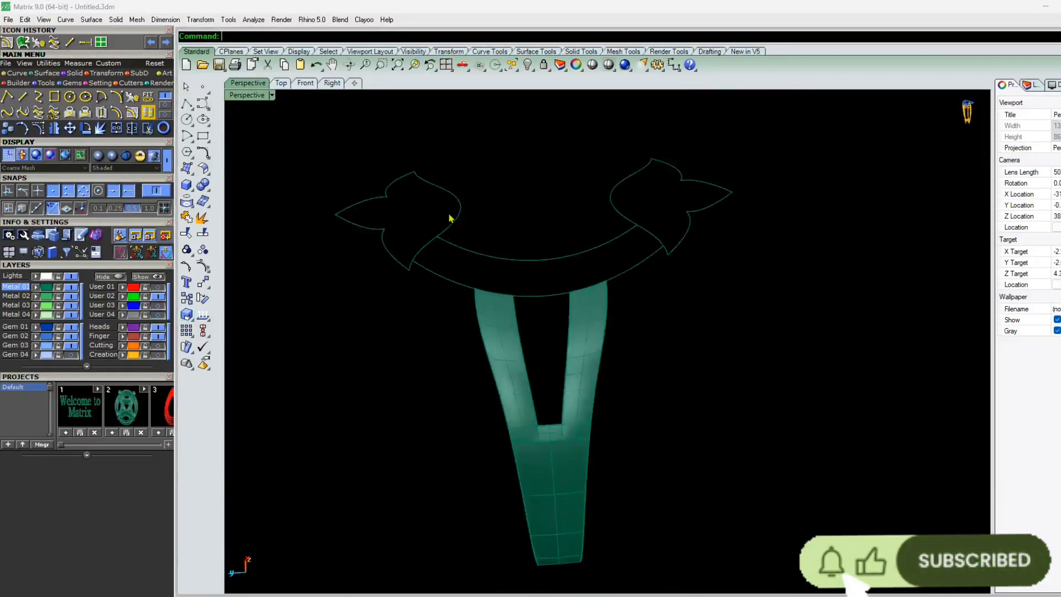
Split the two leaf-shaped outlines with the two arcs that run between them
{"action": "left_click", "coordinate": [460, 225]}
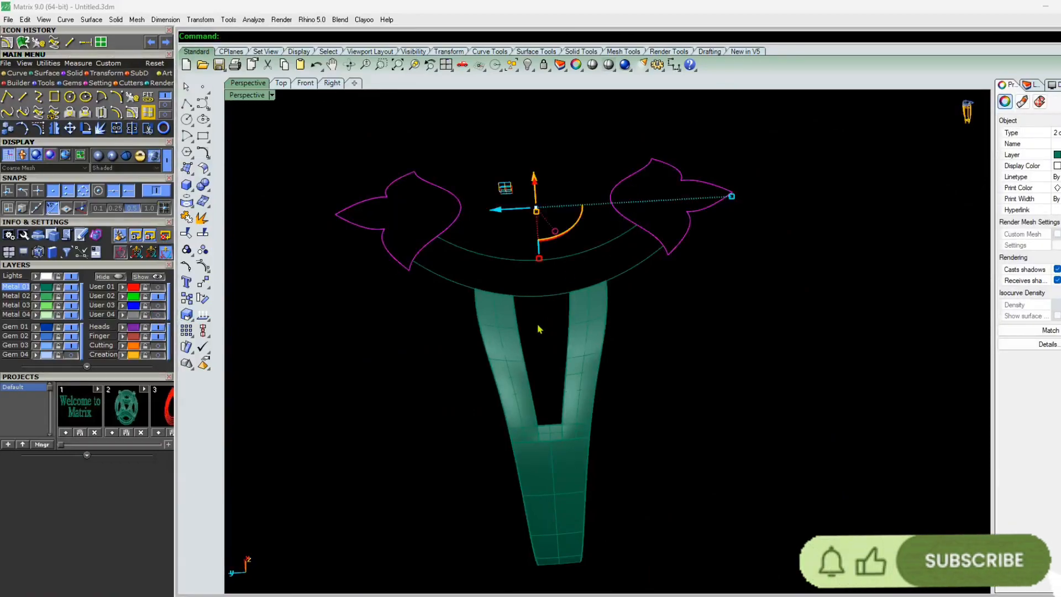
{"action": "right_click_drag", "start_coordinate": [522, 328], "coordinate": [506, 279]}
{"action": "left_click", "coordinate": [443, 267]}
{"action": "scroll", "coordinate": [443, 266], "scroll_direction": "up", "scroll_amount": 5}
{"action": "right_click_drag", "start_coordinate": [444, 268], "coordinate": [479, 303]}
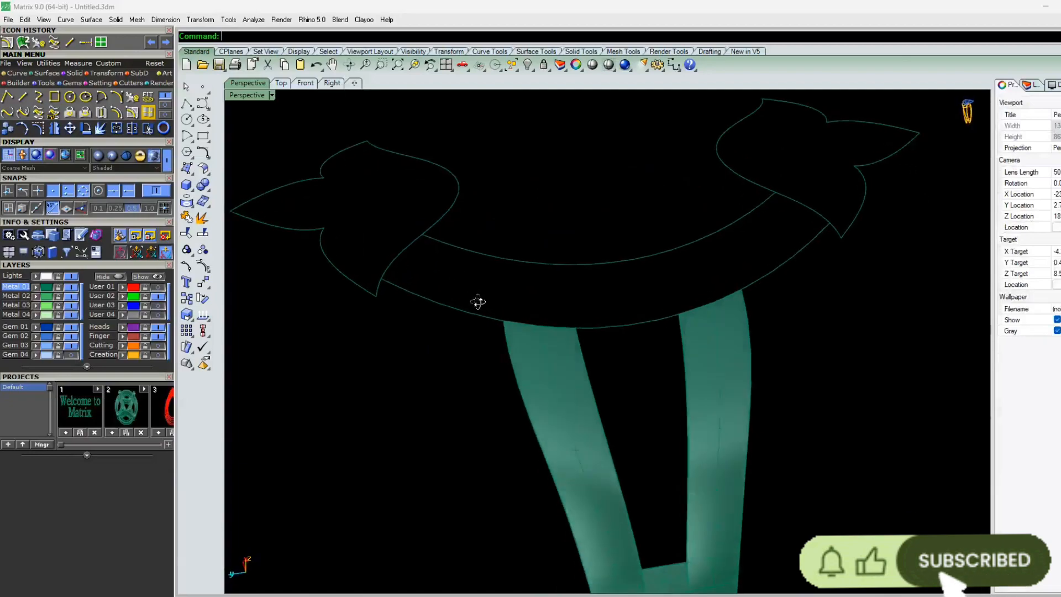
{"action": "left_click", "coordinate": [407, 257]}
{"action": "left_click", "coordinate": [777, 188], "text": "shift"}
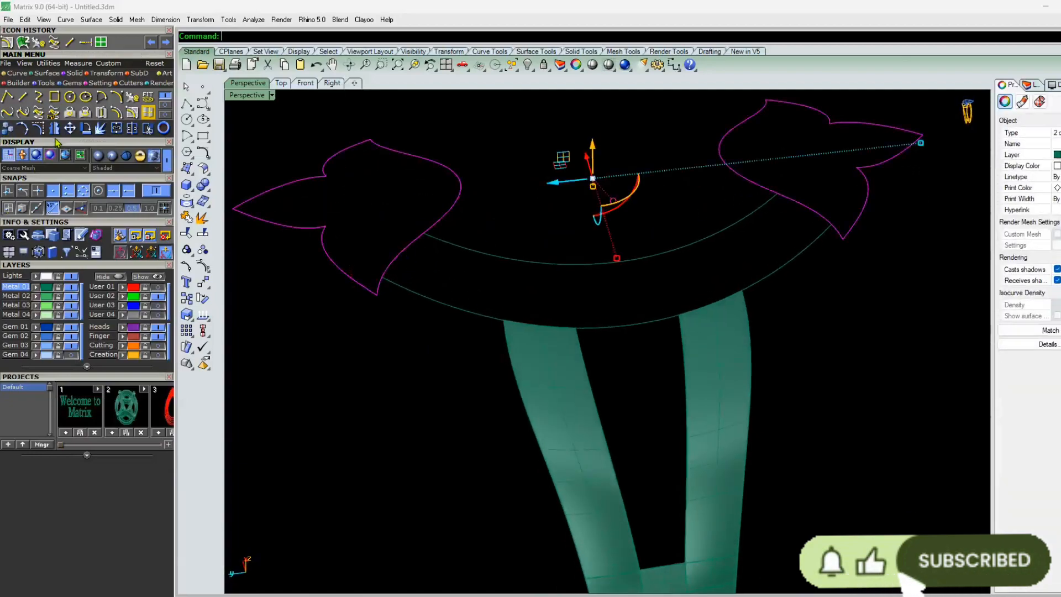
{"action": "left_click", "coordinate": [133, 131]}
{"action": "left_click", "coordinate": [411, 292]}
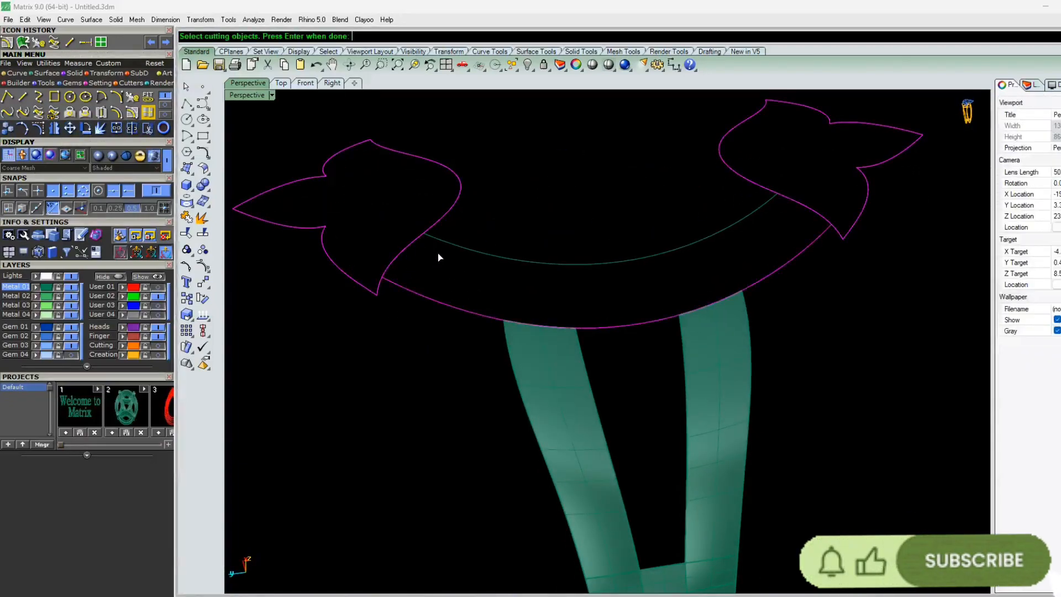
{"action": "key", "text": "Return"}
Display the control points of the two short leaf-edge pieces between the arcs and examine them from several angles
{"action": "left_click", "coordinate": [405, 256]}
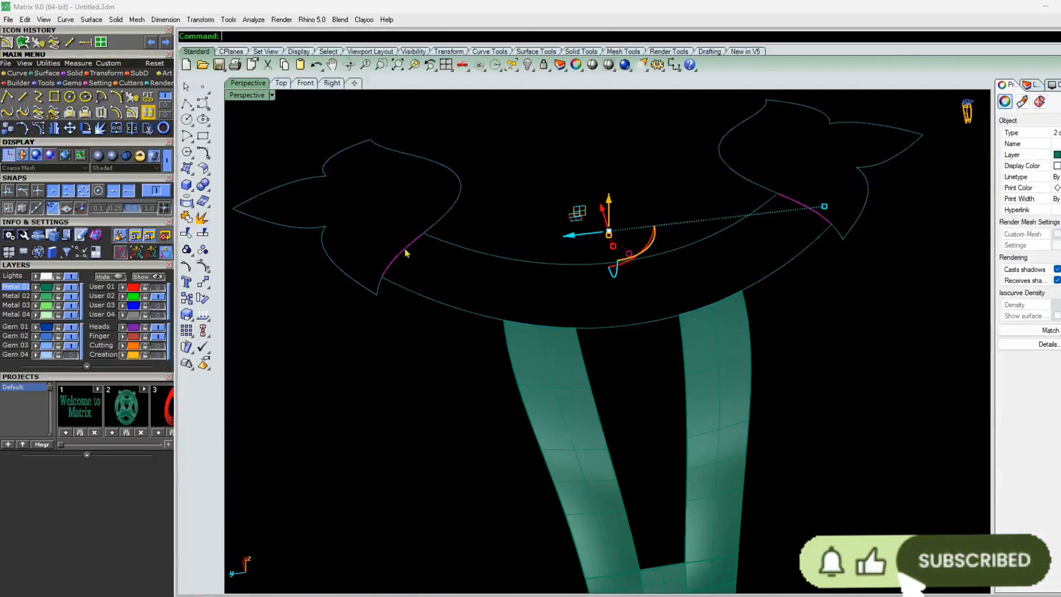
{"action": "key", "text": "Return"}
{"action": "key", "text": "Return"}
{"action": "key", "text": "F10"}
{"action": "scroll", "coordinate": [407, 249], "scroll_direction": "up", "scroll_amount": 7}
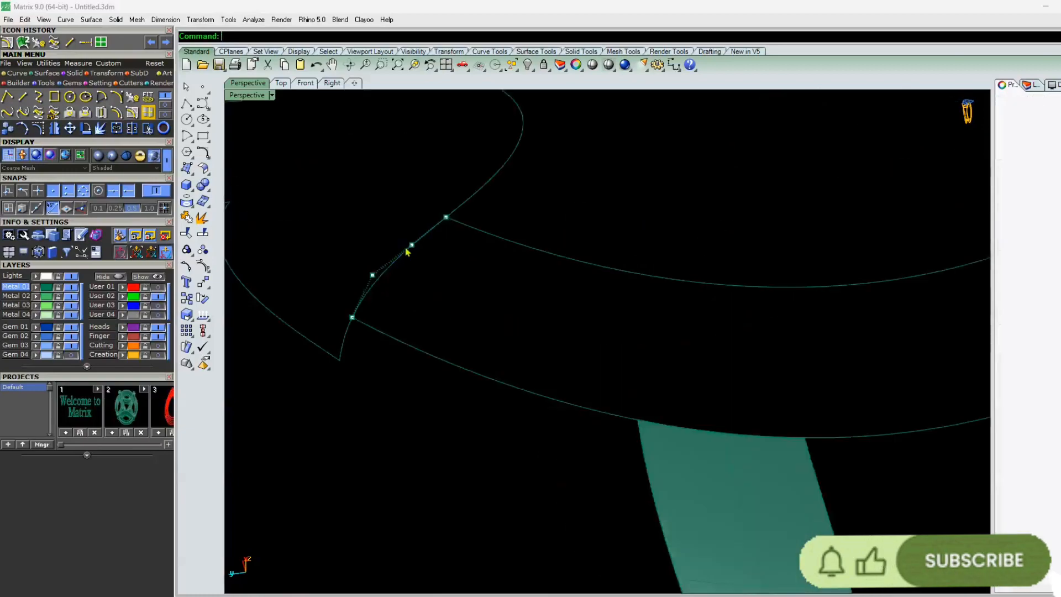
{"action": "left_click_drag", "start_coordinate": [415, 226], "coordinate": [350, 280]}
{"action": "scroll", "coordinate": [362, 271], "scroll_direction": "down", "scroll_amount": 8}
{"action": "right_click_drag", "start_coordinate": [354, 258], "coordinate": [570, 337]}
{"action": "left_click", "coordinate": [573, 361]}
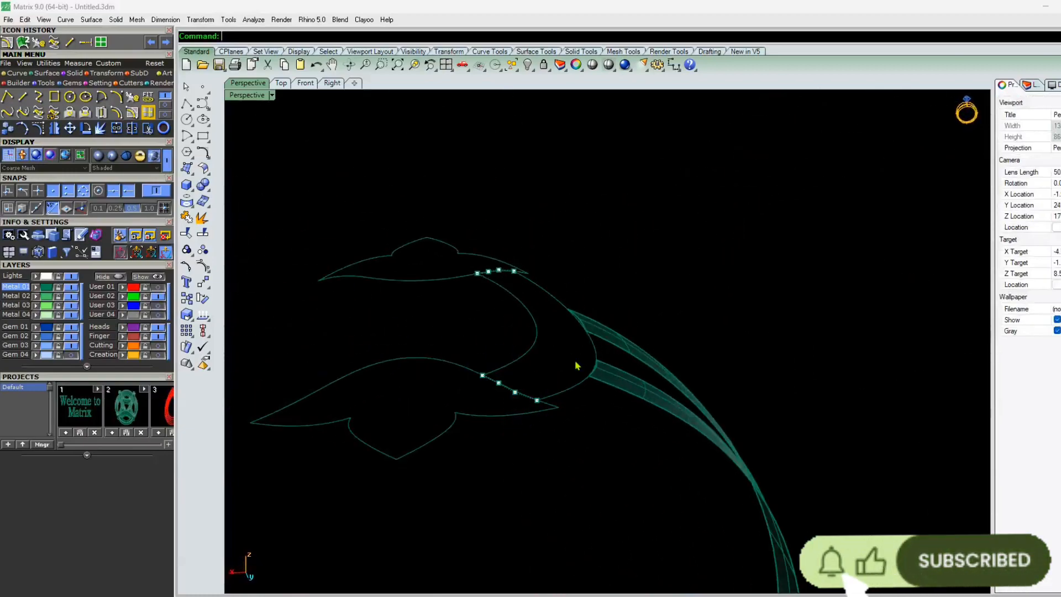
{"action": "scroll", "coordinate": [553, 398], "scroll_direction": "up", "scroll_amount": 7}
{"action": "right_click_drag", "start_coordinate": [558, 401], "coordinate": [556, 317]}
{"action": "right_click_drag", "start_coordinate": [644, 298], "coordinate": [590, 322]}
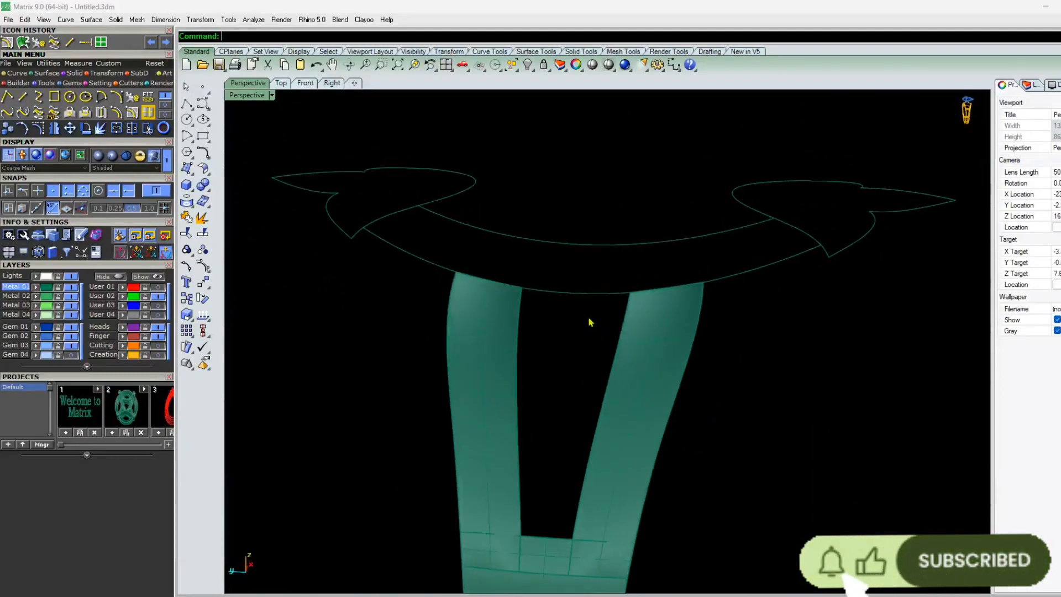
Try a two-rail sweep along the two arcs, using the short leaf-edge pieces as cross sections without simplifying, and undo it
{"action": "scroll", "coordinate": [403, 222], "scroll_direction": "up", "scroll_amount": 2}
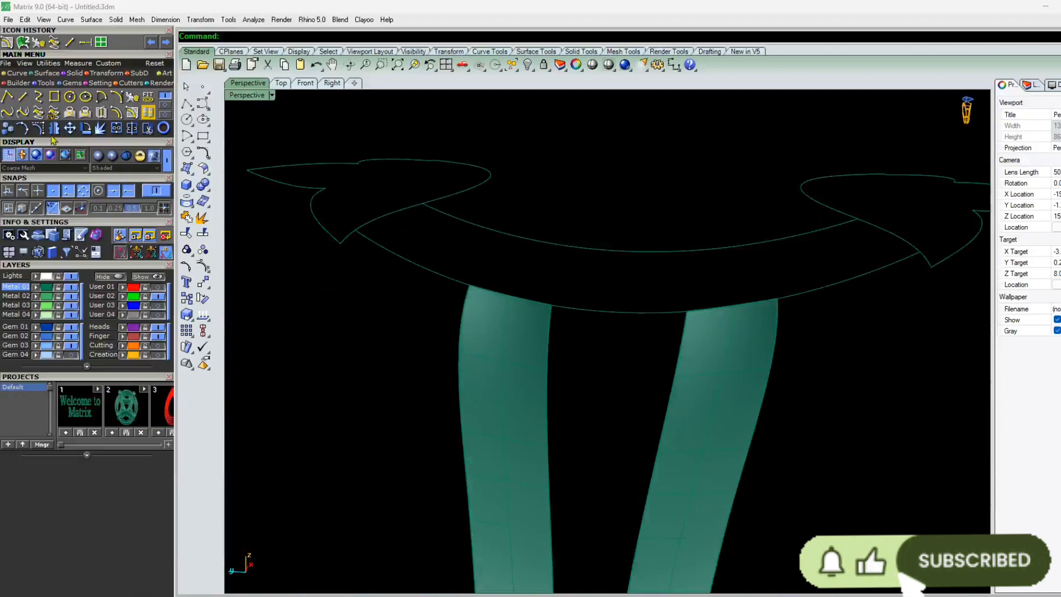
{"action": "left_click", "coordinate": [25, 43]}
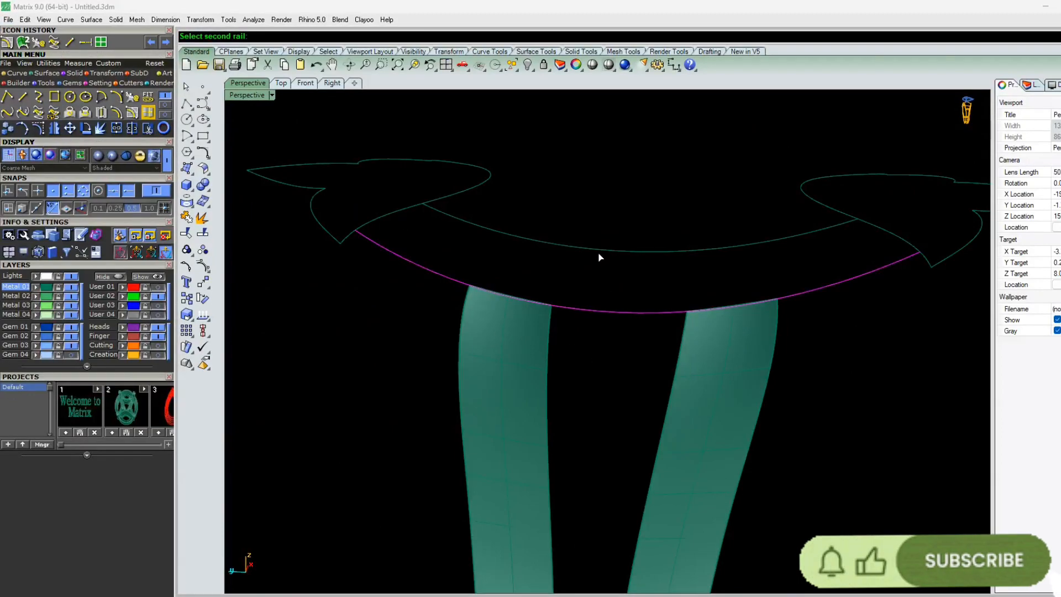
{"action": "left_click", "coordinate": [413, 217]}
{"action": "key", "text": "Return"}
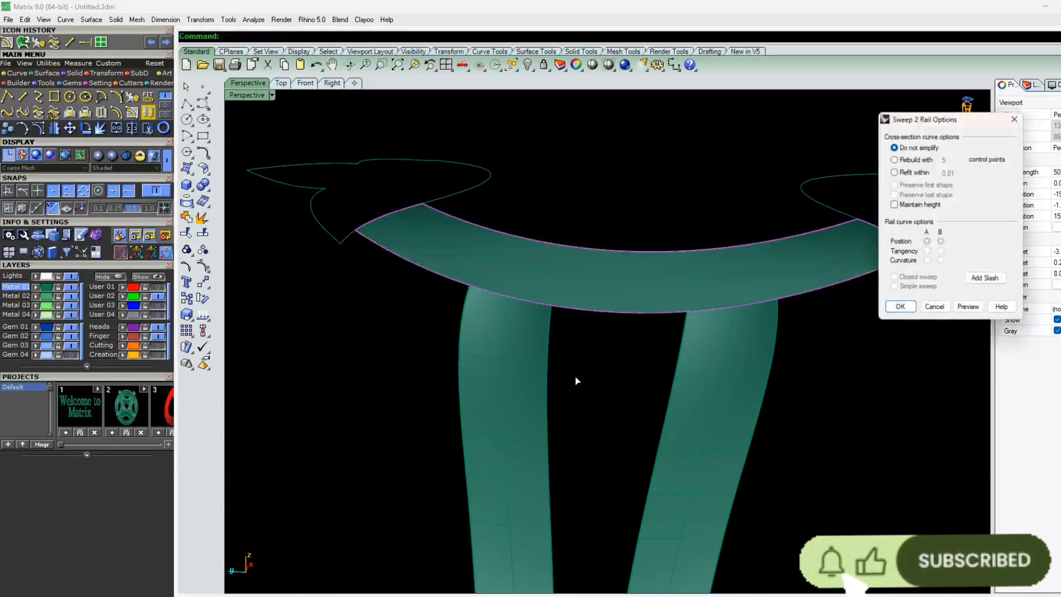
{"action": "key", "text": "Return"}
{"action": "mouse_move", "coordinate": [551, 386]}
{"action": "right_mouse_down"}
{"action": "mouse_move", "coordinate": [748, 348]}
{"action": "mouse_move", "coordinate": [687, 375]}
{"action": "mouse_move", "coordinate": [747, 362]}
{"action": "mouse_move", "coordinate": [752, 381]}
{"action": "mouse_move", "coordinate": [545, 350]}
{"action": "mouse_move", "coordinate": [551, 366]}
{"action": "right_mouse_up"}
{"action": "key", "text": "ctrl+z"}
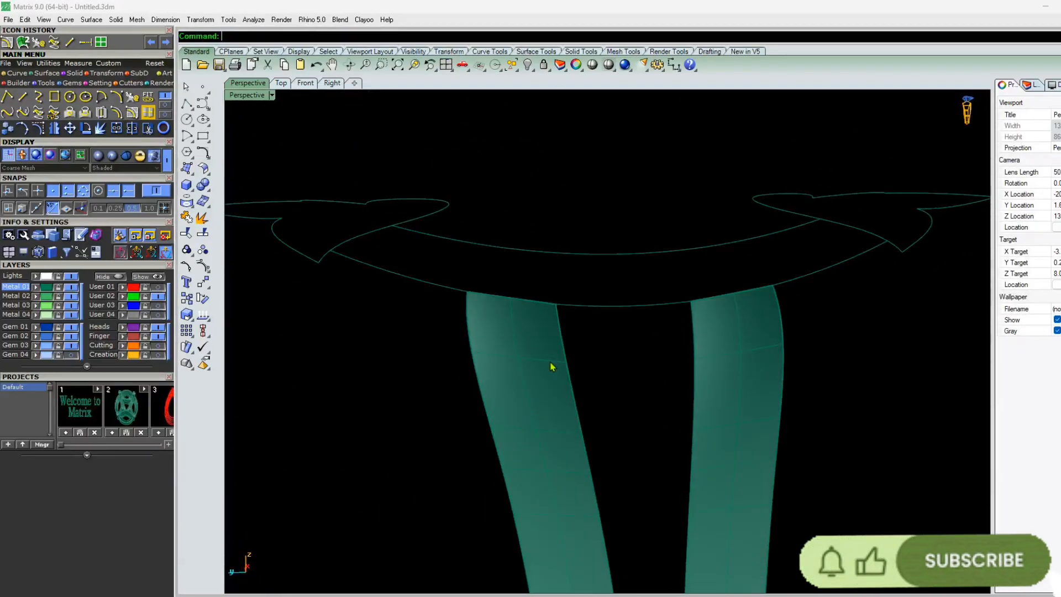
Raise the middle control points of both short leaf-edge pieces by about 0.1 so the cross sections arch upward
{"action": "left_click", "coordinate": [368, 235]}
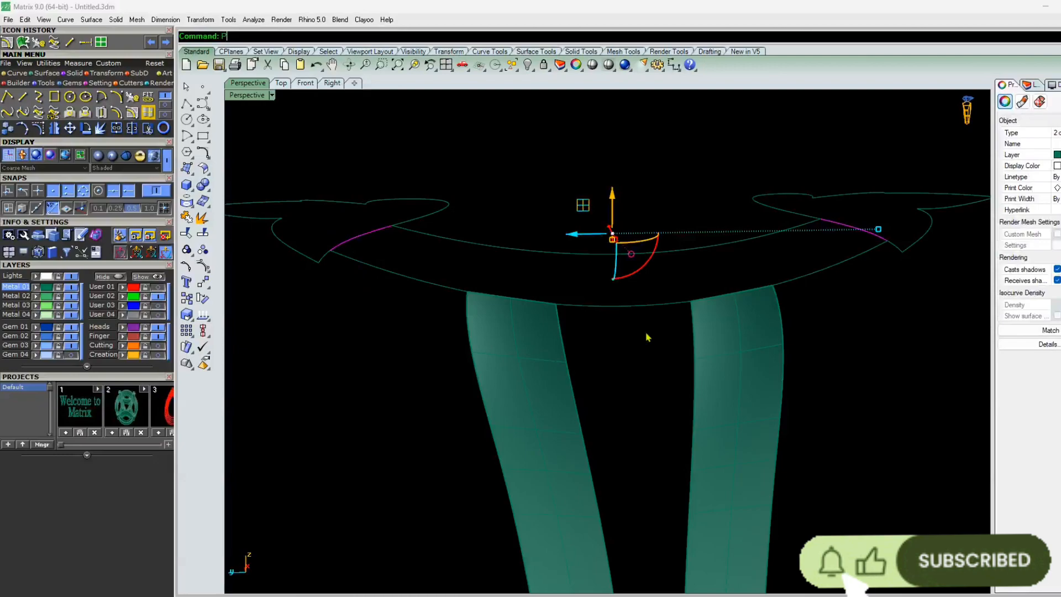
{"action": "key", "text": "Return"}
{"action": "scroll", "coordinate": [373, 226], "scroll_direction": "up", "scroll_amount": 7}
{"action": "scroll", "coordinate": [294, 292], "scroll_direction": "down", "scroll_amount": 3}
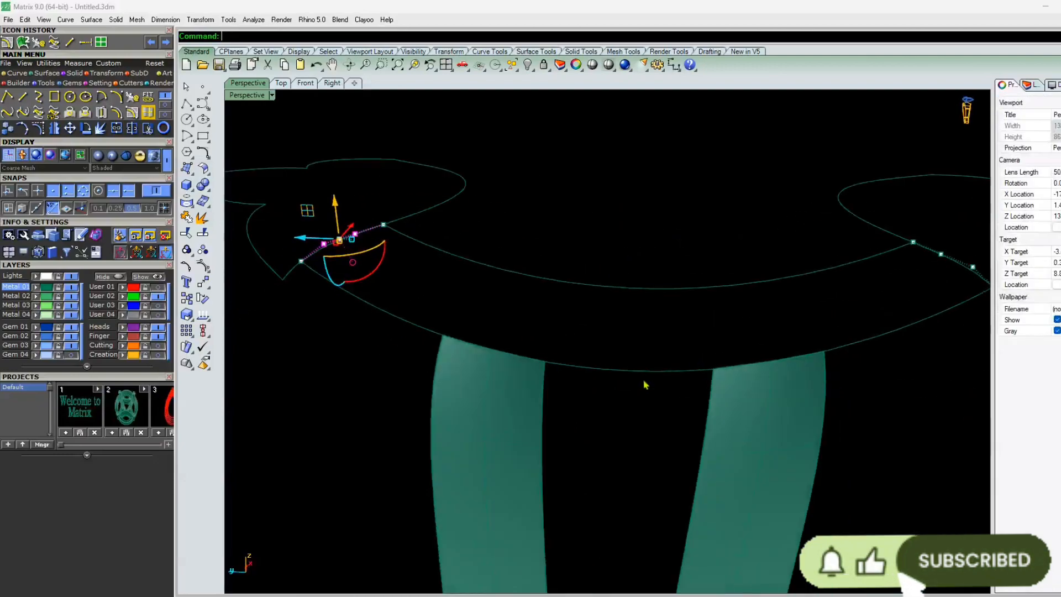
{"action": "scroll", "coordinate": [647, 336], "scroll_direction": "up", "scroll_amount": 5}
{"action": "scroll", "coordinate": [646, 337], "scroll_direction": "down", "scroll_amount": 5}
{"action": "scroll", "coordinate": [851, 310], "scroll_direction": "up", "scroll_amount": 5}
{"action": "left_click_drag", "start_coordinate": [880, 276], "coordinate": [802, 342]}
{"action": "scroll", "coordinate": [857, 312], "scroll_direction": "down", "scroll_amount": 7}
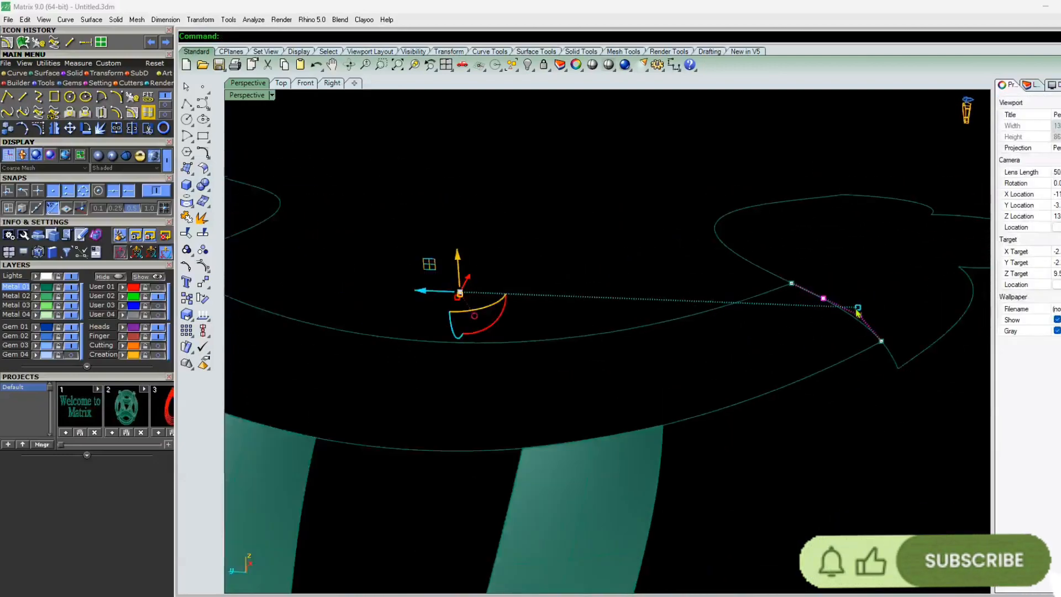
{"action": "scroll", "coordinate": [631, 294], "scroll_direction": "up", "scroll_amount": 5}
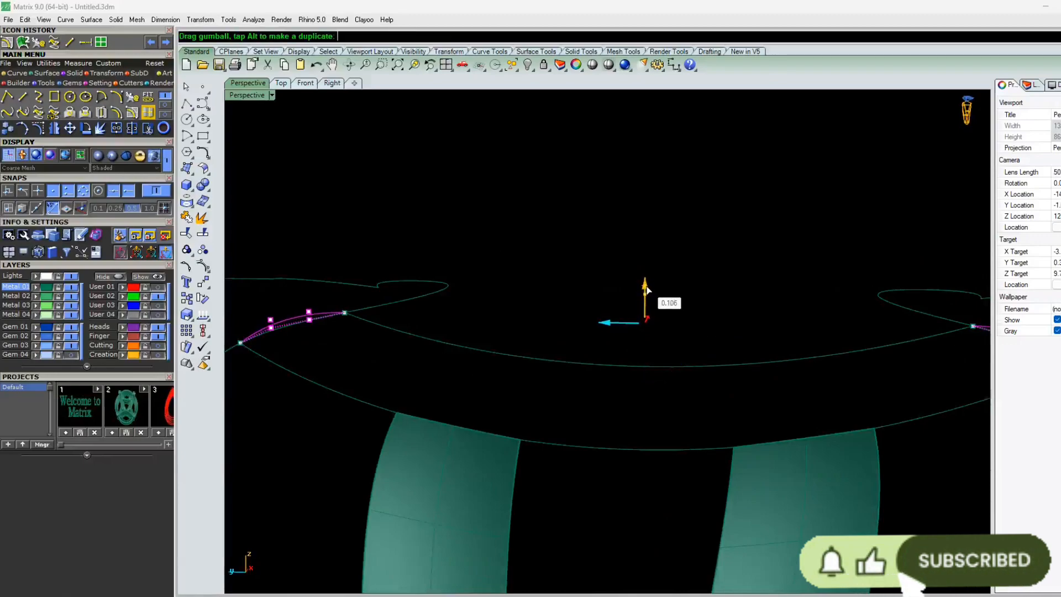
{"action": "key", "text": "Escape"}
{"action": "key", "text": "Escape"}
Rebuild both arched leaf-edge pieces with a point count of 4 and degree 3, deleting the input curves
{"action": "left_click", "coordinate": [320, 316]}
{"action": "scroll", "coordinate": [322, 316], "scroll_direction": "down", "scroll_amount": 7}
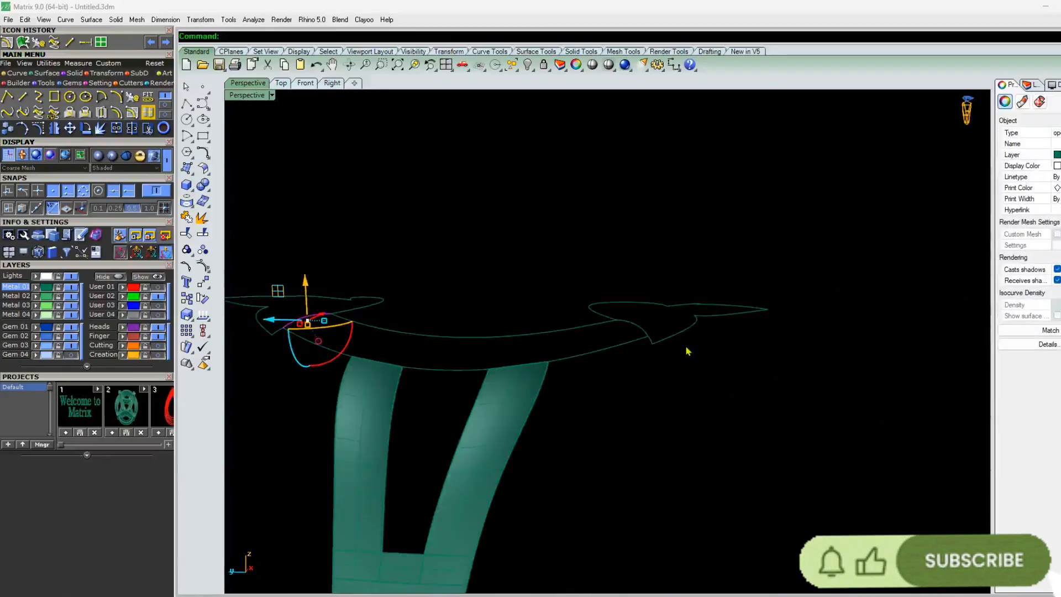
{"action": "left_click", "coordinate": [635, 332], "text": "shift"}
{"action": "type", "text": "Rebuild"}
{"action": "key", "text": "Return"}
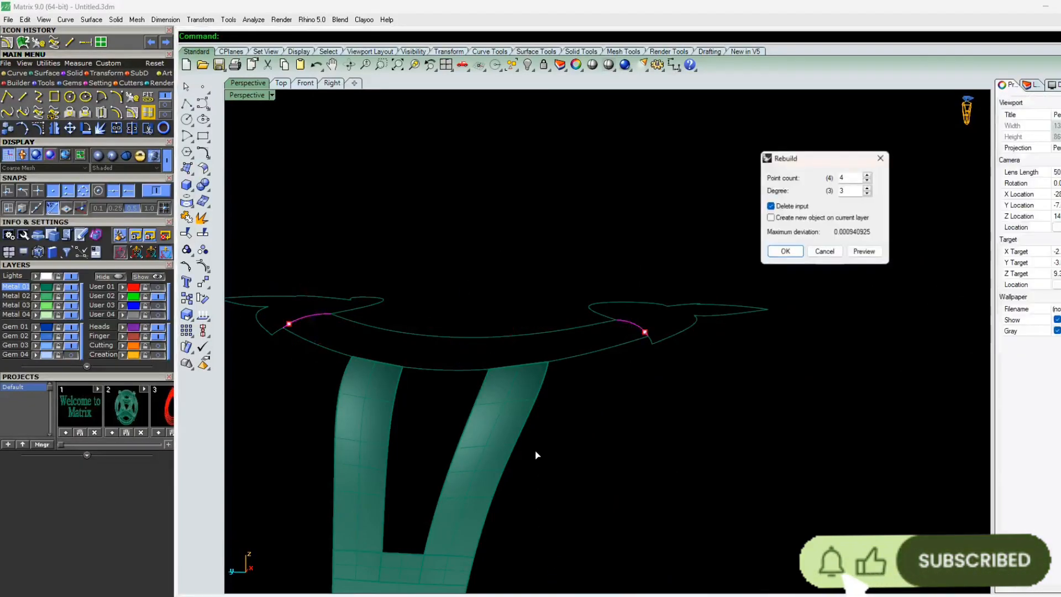
{"action": "key", "text": "Return"}
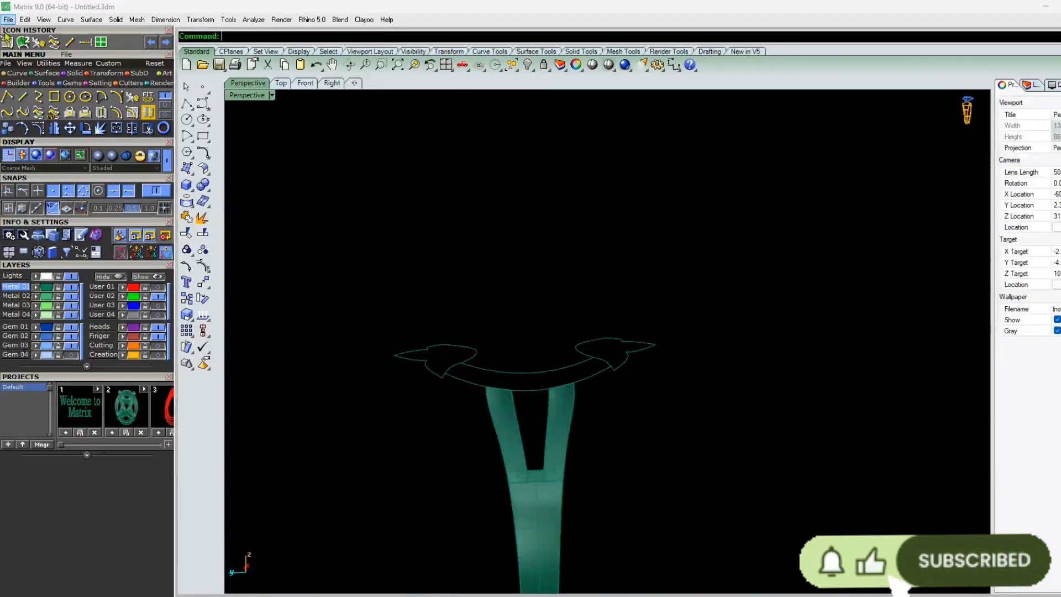
Sweep a domed band along the two arcs as rails, using the rebuilt leaf-edge pieces as cross sections
{"action": "left_click", "coordinate": [7, 42]}
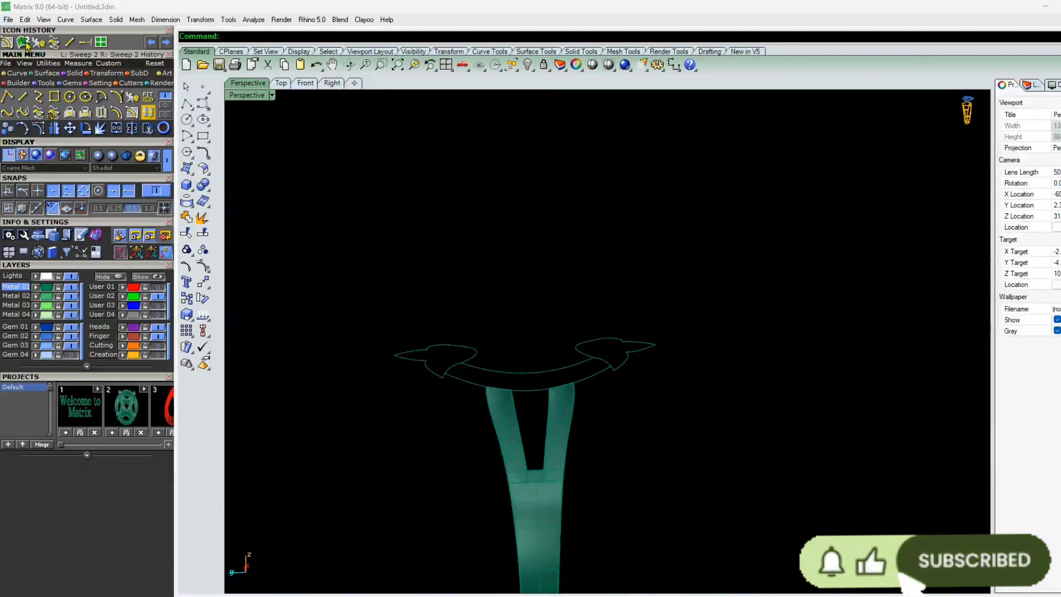
{"action": "scroll", "coordinate": [529, 403], "scroll_direction": "up", "scroll_amount": 4}
{"action": "left_click", "coordinate": [531, 371]}
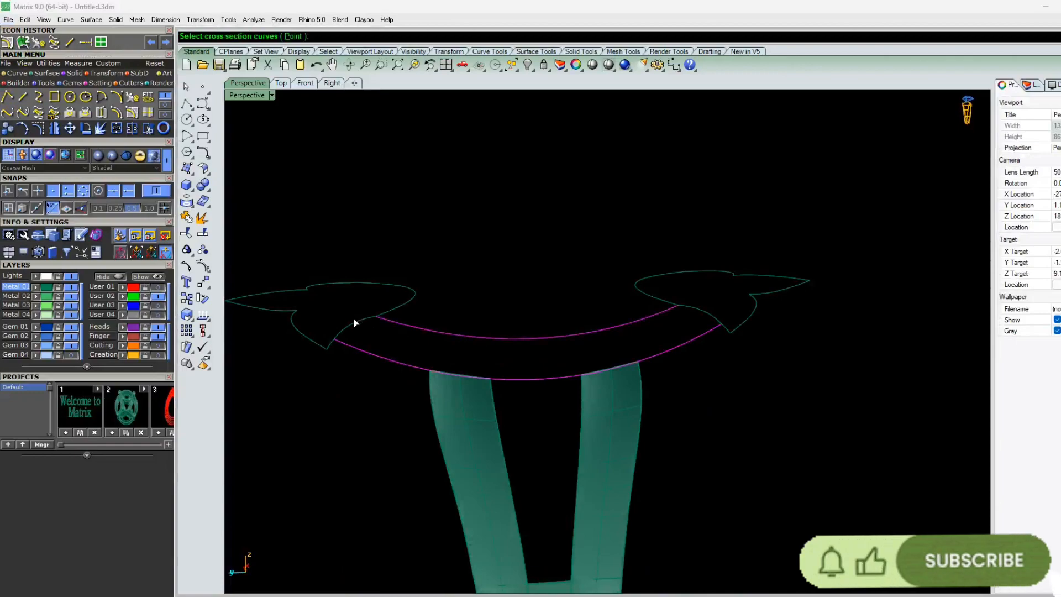
{"action": "left_click", "coordinate": [709, 317]}
{"action": "key", "text": "Return"}
{"action": "key", "text": "Return"}
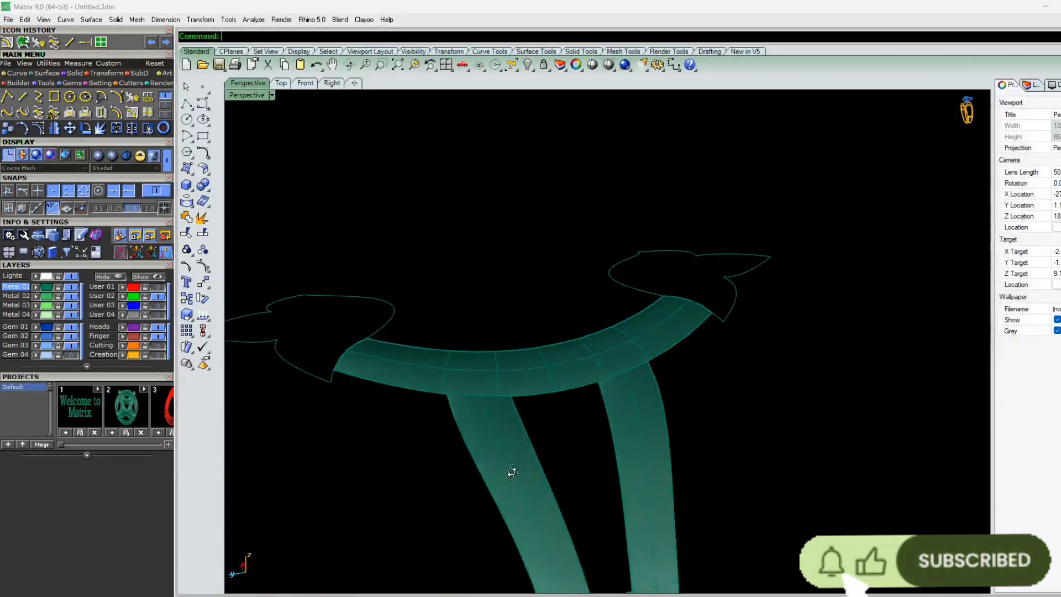
{"action": "right_click_drag", "start_coordinate": [511, 470], "coordinate": [539, 293]}
{"action": "scroll", "coordinate": [675, 379], "scroll_direction": "up", "scroll_amount": 5}
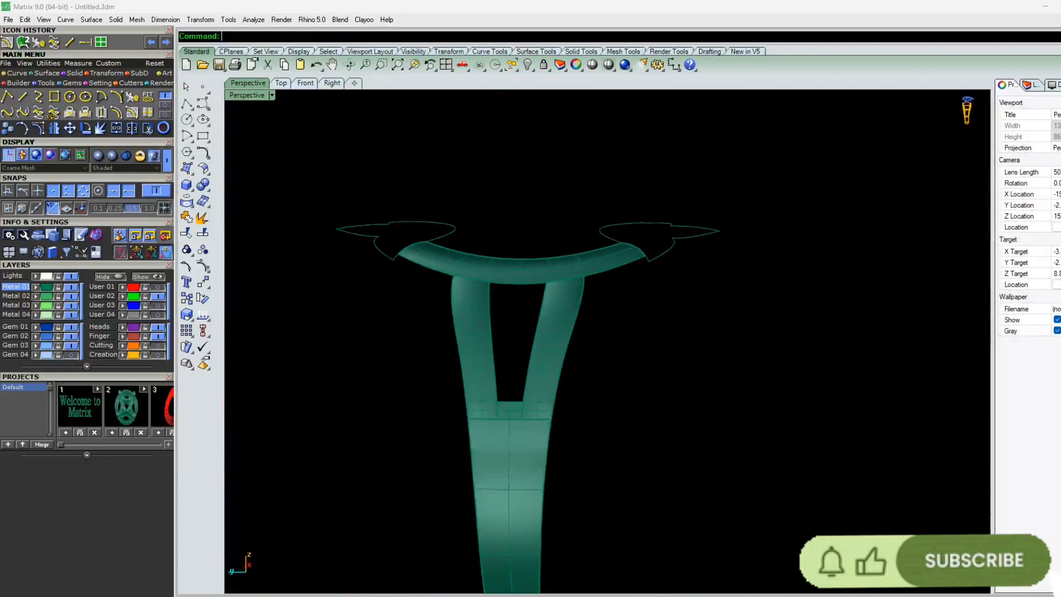
{"action": "scroll", "coordinate": [539, 244], "scroll_direction": "up", "scroll_amount": 5}
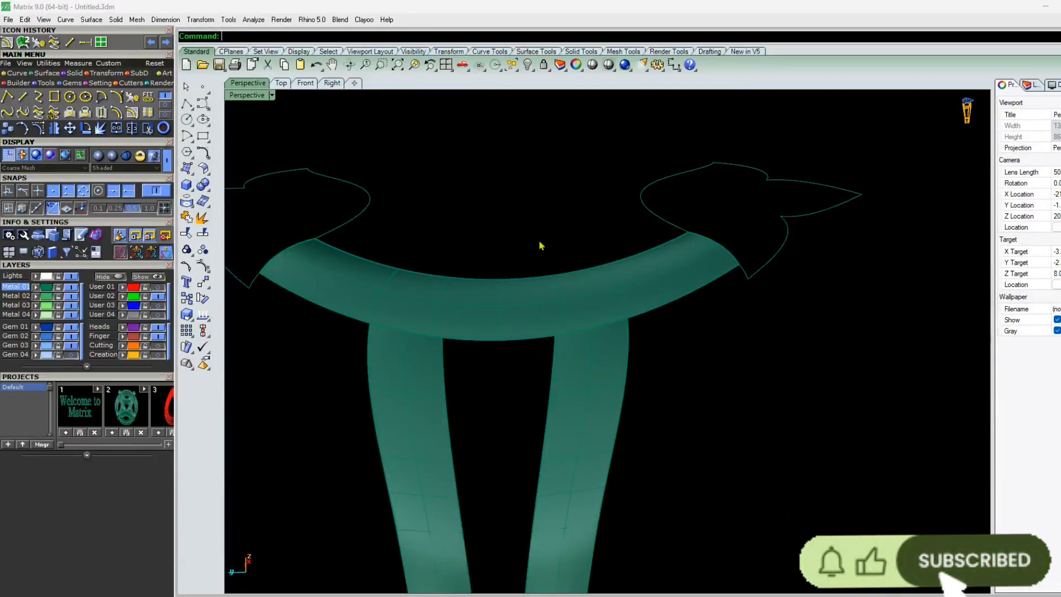
Display the reference sketch beneath the ring and compare the leaf outline with it, undoing a trial deletion
{"action": "left_click", "coordinate": [676, 228]}
{"action": "right_click_drag", "start_coordinate": [698, 243], "coordinate": [152, 346]}
{"action": "left_click", "coordinate": [426, 319]}
{"action": "key", "text": "Delete"}
{"action": "key", "text": "ctrl+z"}
{"action": "key", "text": "Escape"}
{"action": "mouse_move", "coordinate": [354, 375]}
{"action": "right_mouse_down"}
{"action": "mouse_move", "coordinate": [508, 408]}
{"action": "mouse_move", "coordinate": [407, 433]}
{"action": "mouse_move", "coordinate": [376, 483]}
{"action": "right_mouse_up"}
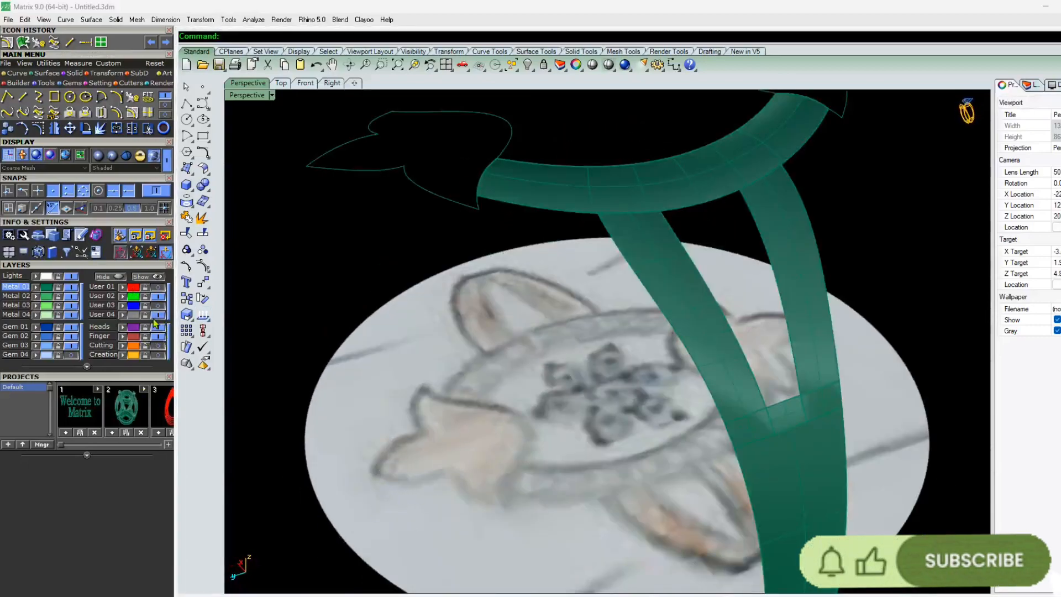
Draw a straight centre line along one leaf from its rounded end to its tip and display its four control points
{"action": "mouse_move", "coordinate": [387, 365]}
{"action": "right_mouse_down"}
{"action": "mouse_move", "coordinate": [433, 374]}
{"action": "mouse_move", "coordinate": [538, 331]}
{"action": "mouse_move", "coordinate": [478, 319]}
{"action": "mouse_move", "coordinate": [629, 325]}
{"action": "right_mouse_up"}
{"action": "left_click", "coordinate": [720, 218]}
{"action": "right_click", "coordinate": [720, 219]}
{"action": "key", "text": "Return"}
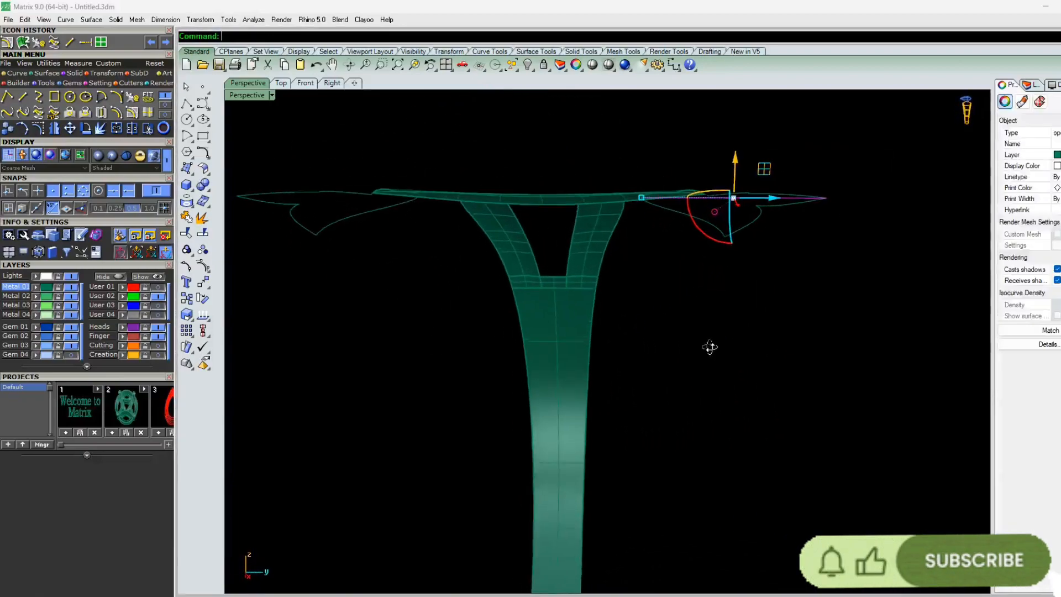
{"action": "scroll", "coordinate": [728, 216], "scroll_direction": "up", "scroll_amount": 5}
{"action": "scroll", "coordinate": [734, 268], "scroll_direction": "up", "scroll_amount": 3}
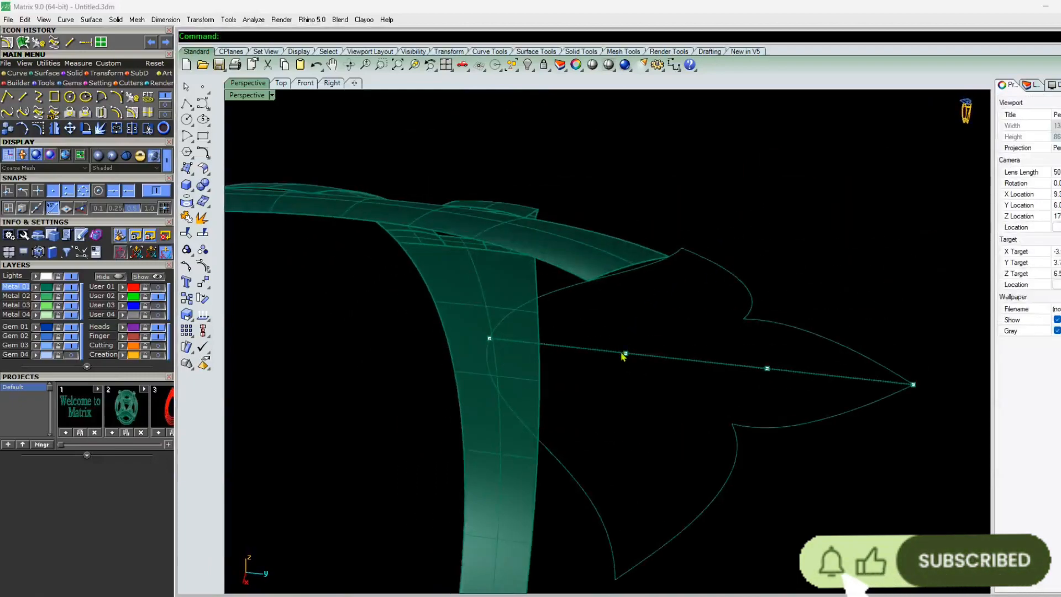
Raise the two middle control points of the leaf's centre line into an arch and rebuild the curve
{"action": "scroll", "coordinate": [745, 394], "scroll_direction": "down", "scroll_amount": 8}
{"action": "right_click_drag", "start_coordinate": [744, 392], "coordinate": [724, 315]}
{"action": "left_click_drag", "start_coordinate": [691, 294], "coordinate": [668, 296]}
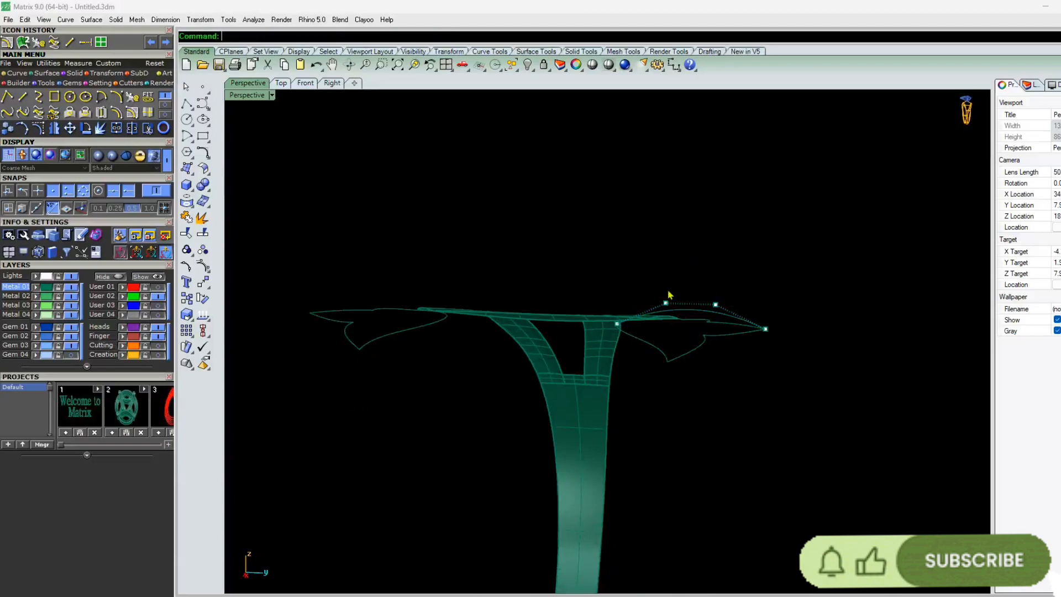
{"action": "right_click_drag", "start_coordinate": [668, 297], "coordinate": [527, 258]}
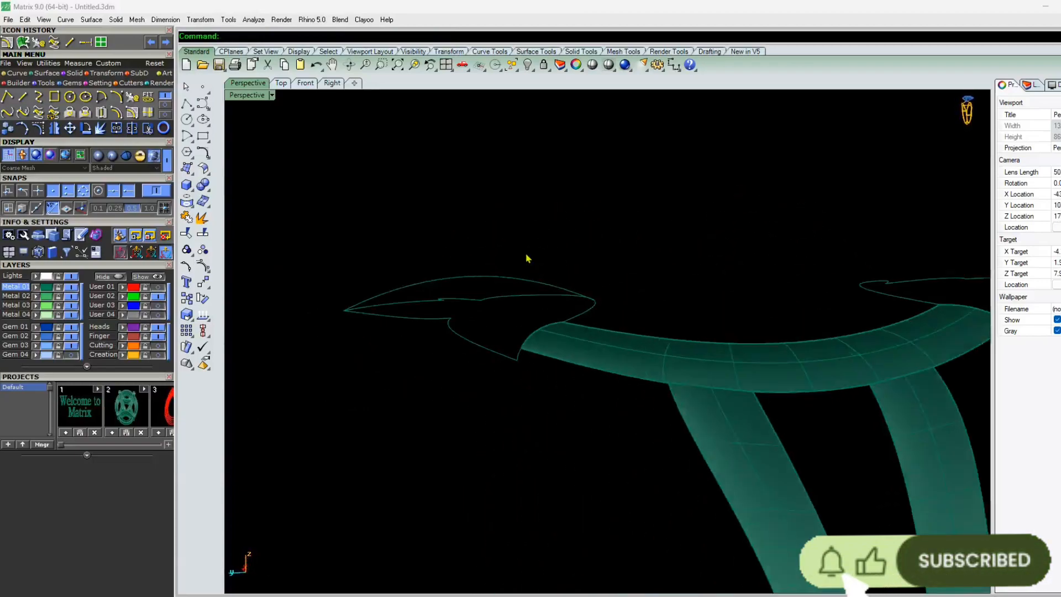
{"action": "left_click", "coordinate": [468, 283]}
{"action": "type", "text": "R"}
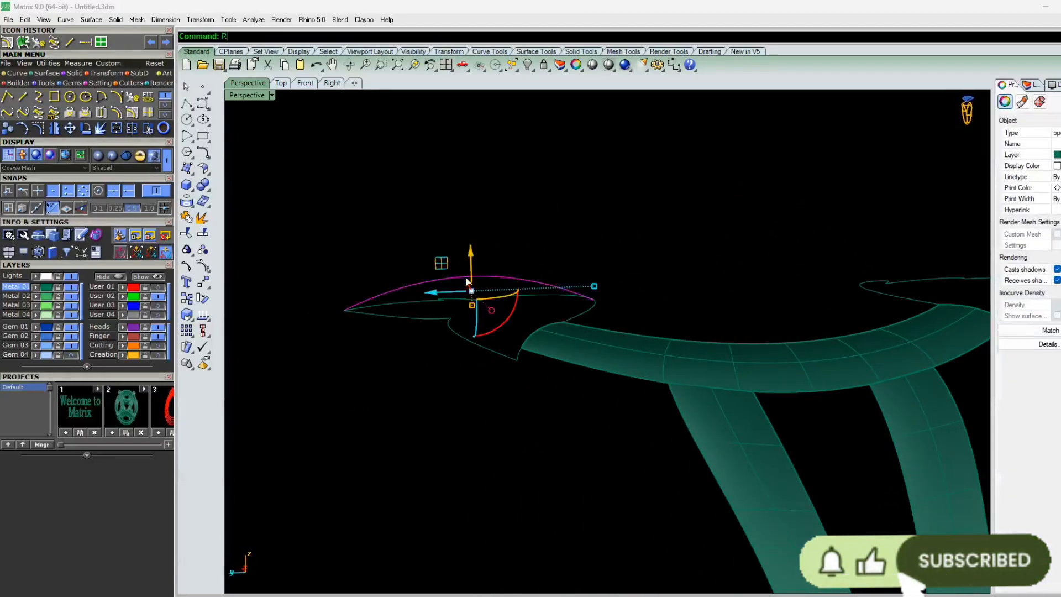
{"action": "type", "text": "ebuild"}
{"action": "key", "text": "Return"}
{"action": "key", "text": "Return"}
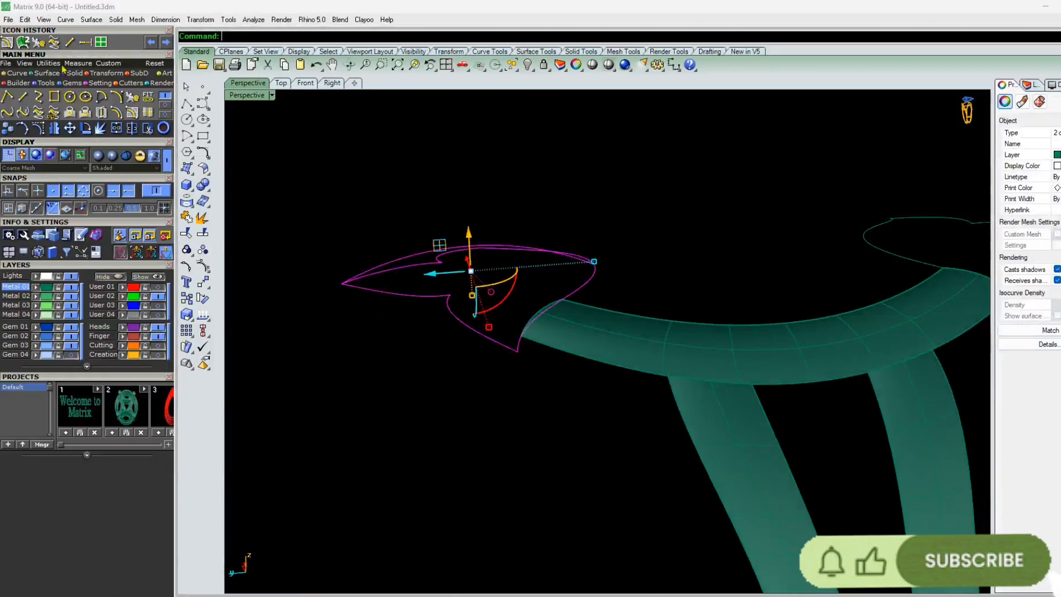
Fit a patch surface through the leaf outline and its arched centre curve
{"action": "left_click", "coordinate": [46, 73]}
{"action": "left_click", "coordinate": [23, 113]}
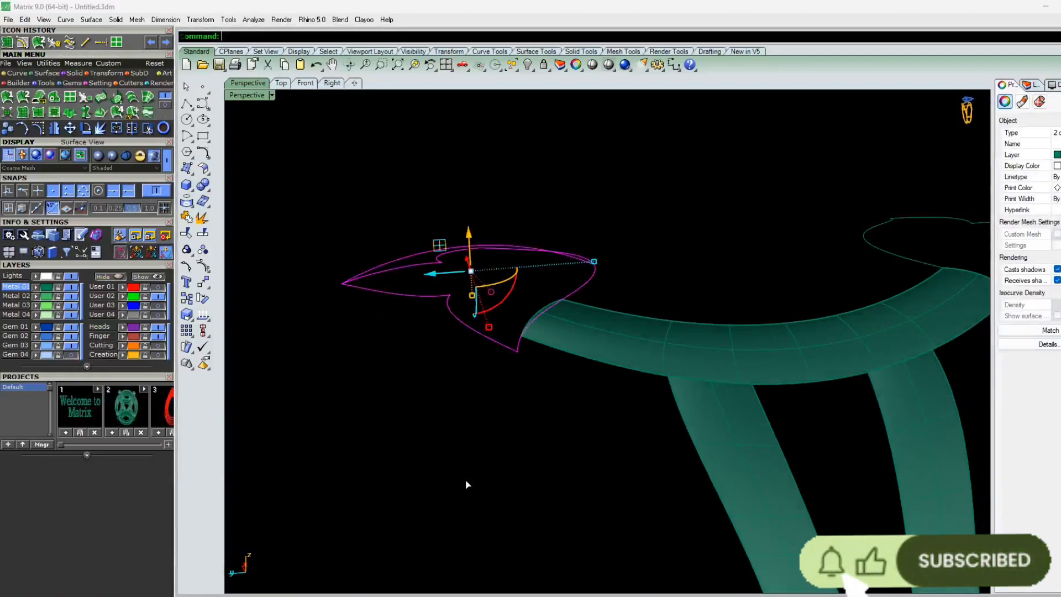
{"action": "key", "text": "Return"}
{"action": "right_click_drag", "start_coordinate": [483, 429], "coordinate": [481, 408]}
Try cutting the patch to the leaf outline by removing its outer part, and delete the resulting leaf surface
{"action": "left_click", "coordinate": [481, 407]}
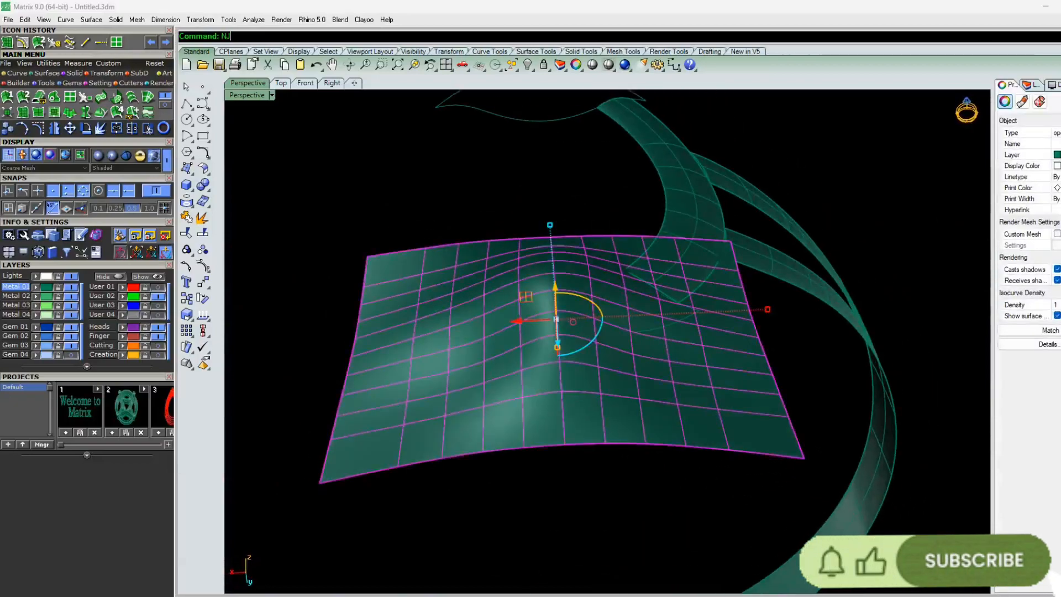
{"action": "key", "text": "Return"}
{"action": "left_click", "coordinate": [436, 335]}
{"action": "key", "text": "Return"}
{"action": "left_click", "coordinate": [446, 393]}
{"action": "key", "text": "Delete"}
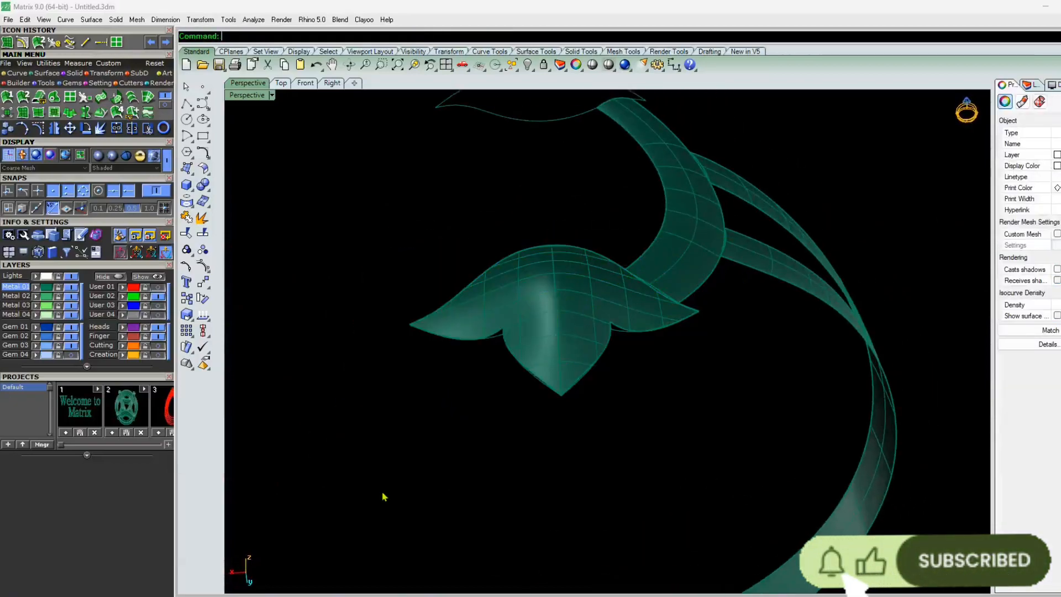
{"action": "right_click_drag", "start_coordinate": [393, 433], "coordinate": [545, 292]}
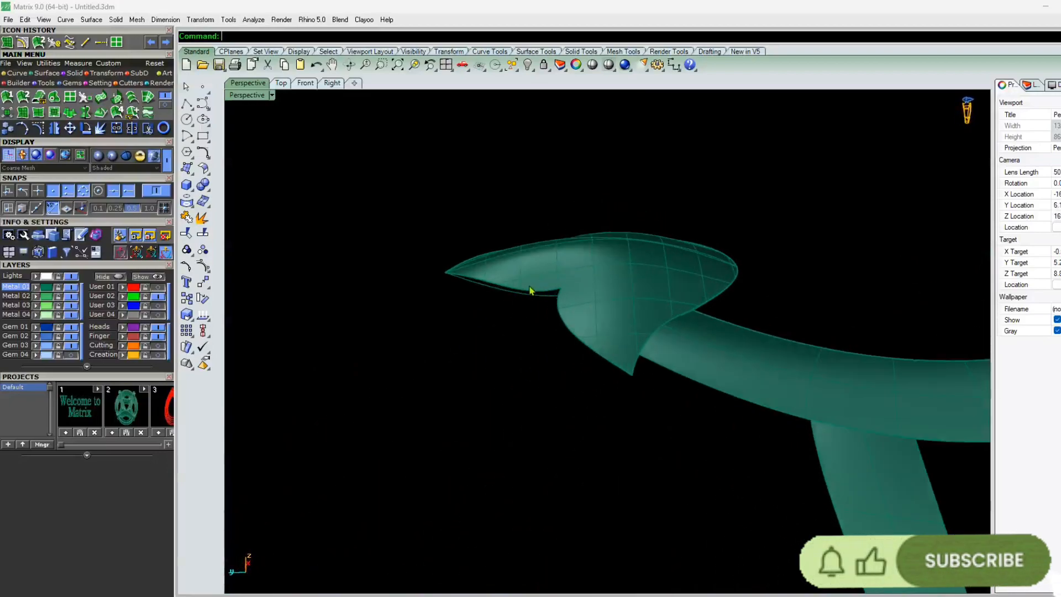
{"action": "left_click", "coordinate": [529, 290]}
{"action": "key", "text": "Delete"}
Lower the centre curve's control point nearer the leaf tip by about 0.3
{"action": "right_click_drag", "start_coordinate": [531, 291], "coordinate": [547, 267]}
{"action": "left_click", "coordinate": [547, 268]}
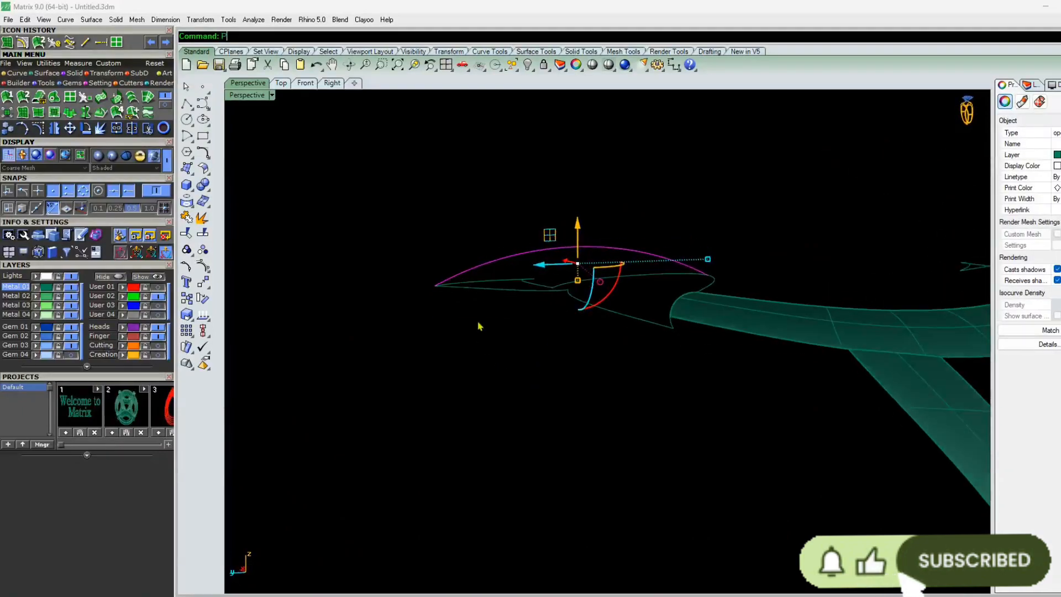
{"action": "key", "text": "Return"}
{"action": "scroll", "coordinate": [504, 241], "scroll_direction": "up", "scroll_amount": 7}
{"action": "left_click", "coordinate": [568, 222]}
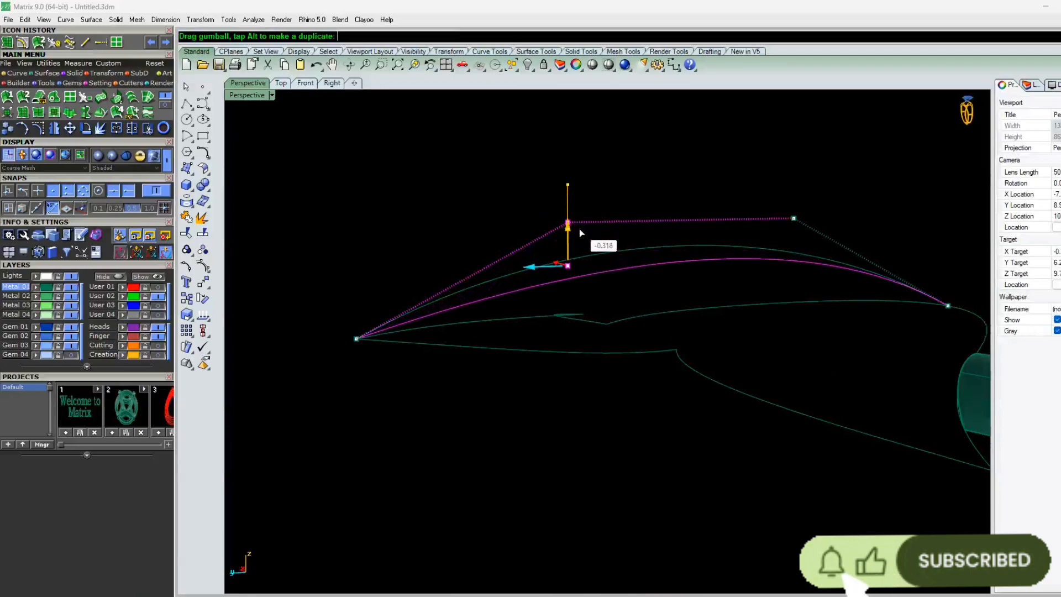
{"action": "right_click_drag", "start_coordinate": [525, 239], "coordinate": [604, 264]}
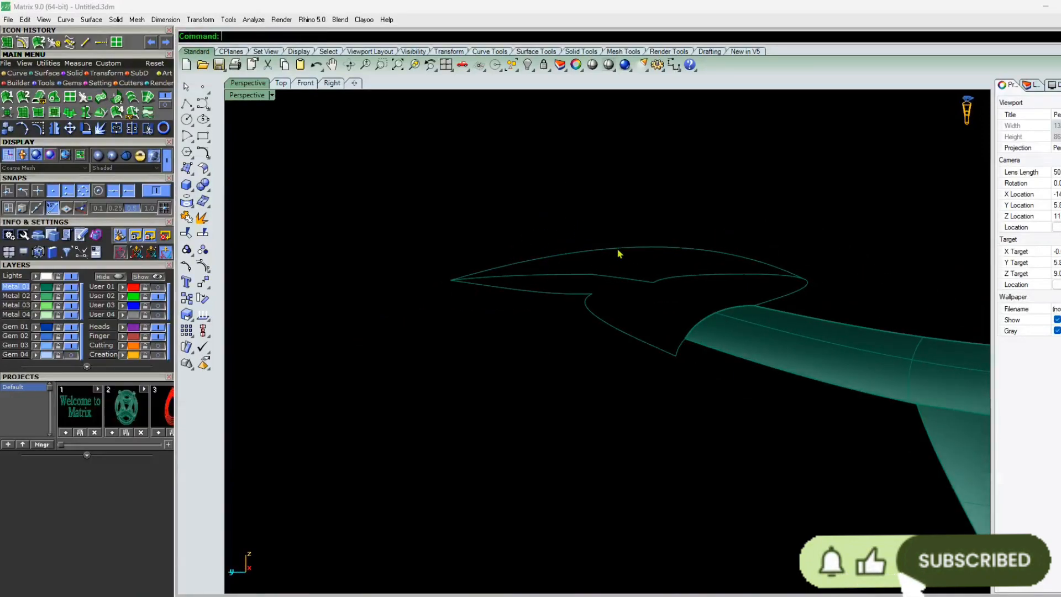
Raise the centre curve's control point nearer the rounded end and rebuild the curve with 4 points at degree 3
{"action": "left_click", "coordinate": [618, 250]}
{"action": "key", "text": "Return"}
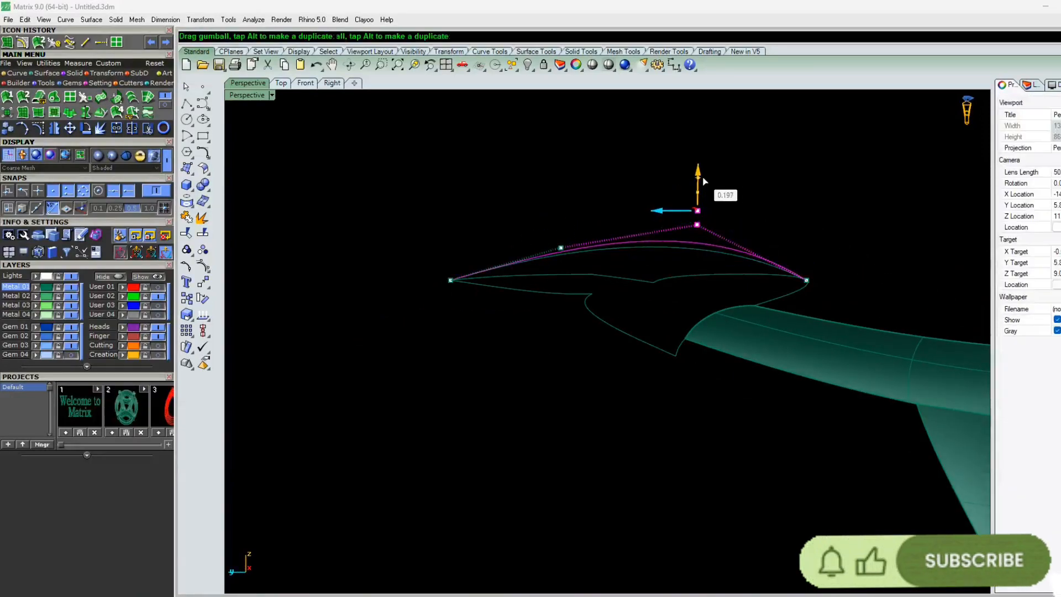
{"action": "left_click_drag", "start_coordinate": [705, 182], "coordinate": [701, 176]}
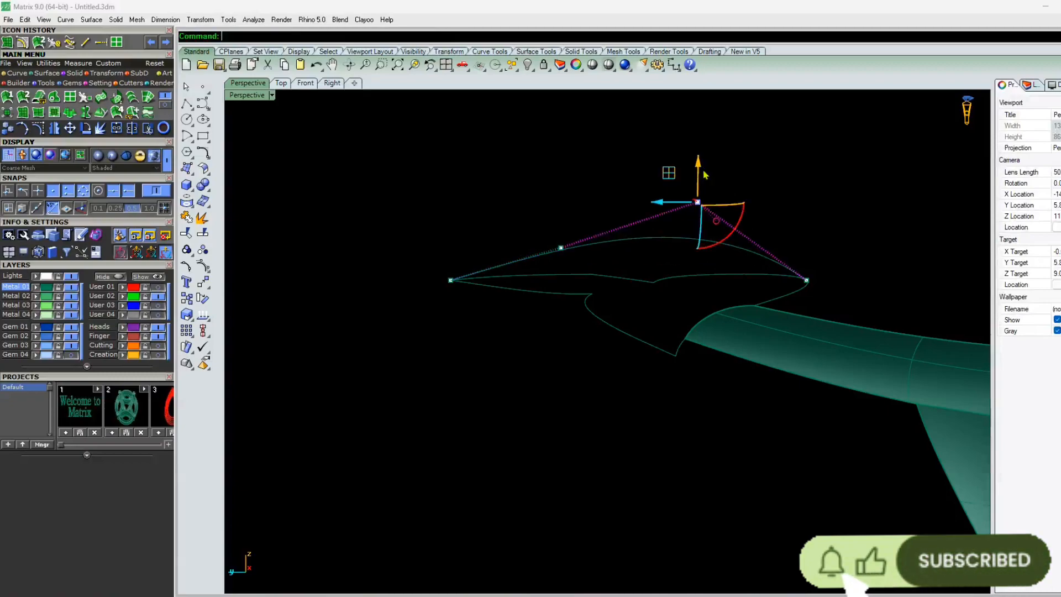
{"action": "left_click", "coordinate": [634, 241]}
{"action": "key", "text": "Return"}
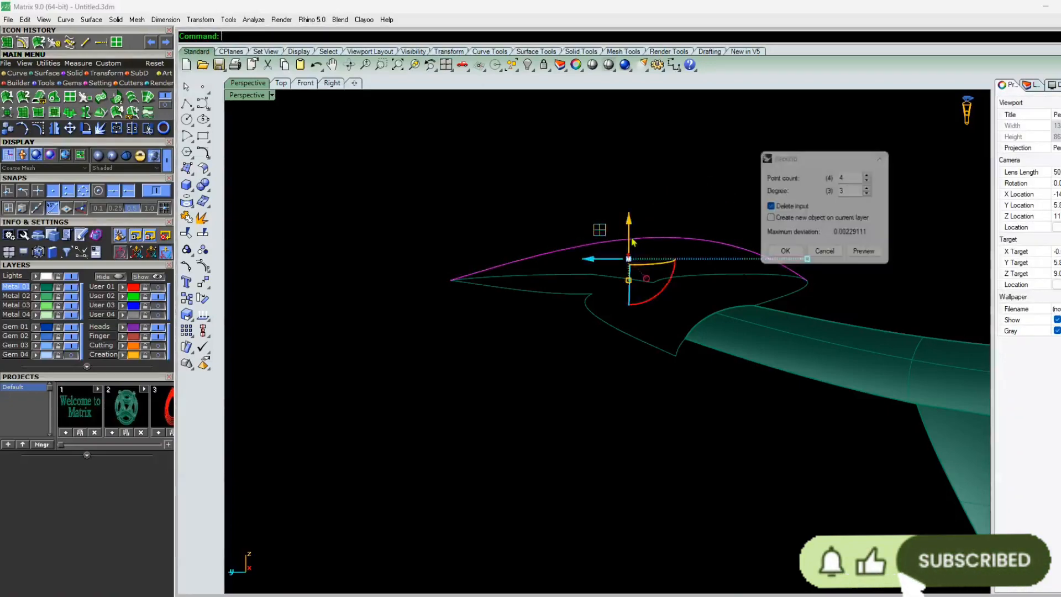
{"action": "key", "text": "Return"}
Try a patch surface through the leaf outline and the reshaped centre curve, examine its dome, and remove it
{"action": "right_click_drag", "start_coordinate": [522, 304], "coordinate": [576, 321]}
{"action": "left_click_drag", "start_coordinate": [561, 234], "coordinate": [436, 412]}
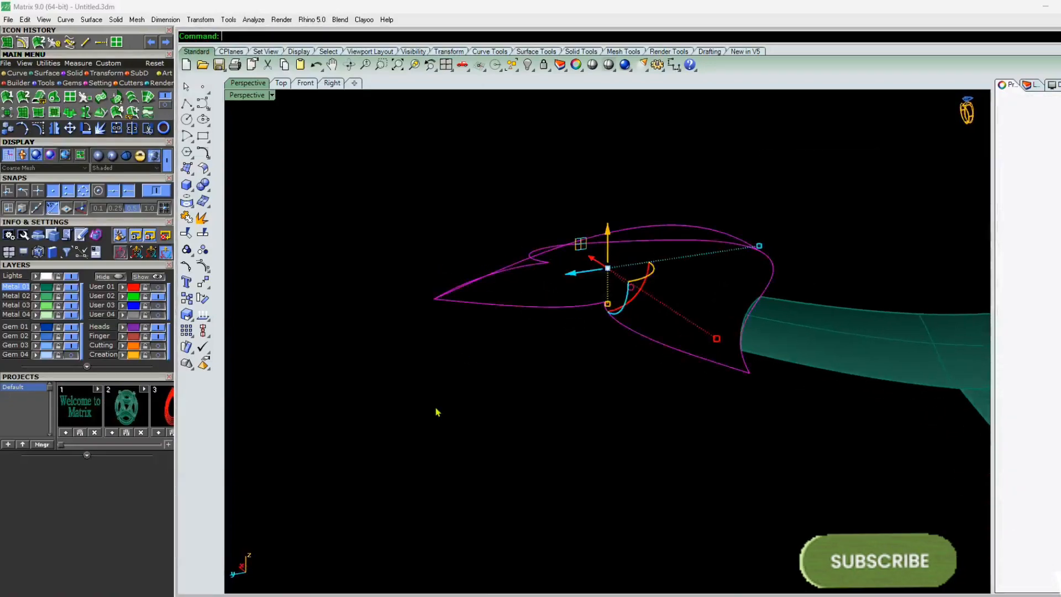
{"action": "left_click", "coordinate": [24, 116]}
{"action": "key", "text": "Return"}
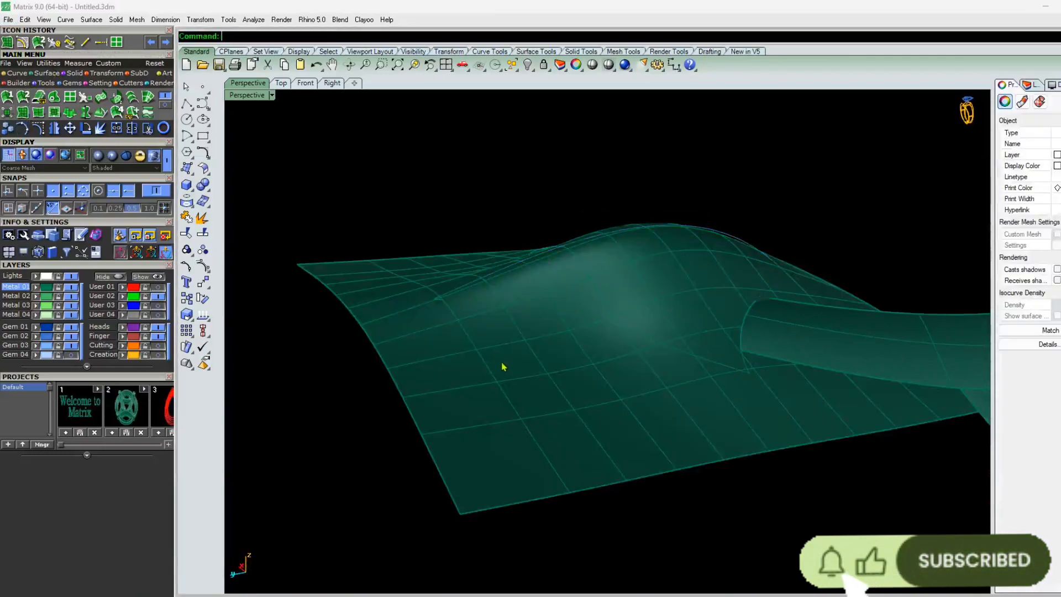
{"action": "right_click_drag", "start_coordinate": [503, 367], "coordinate": [370, 344]}
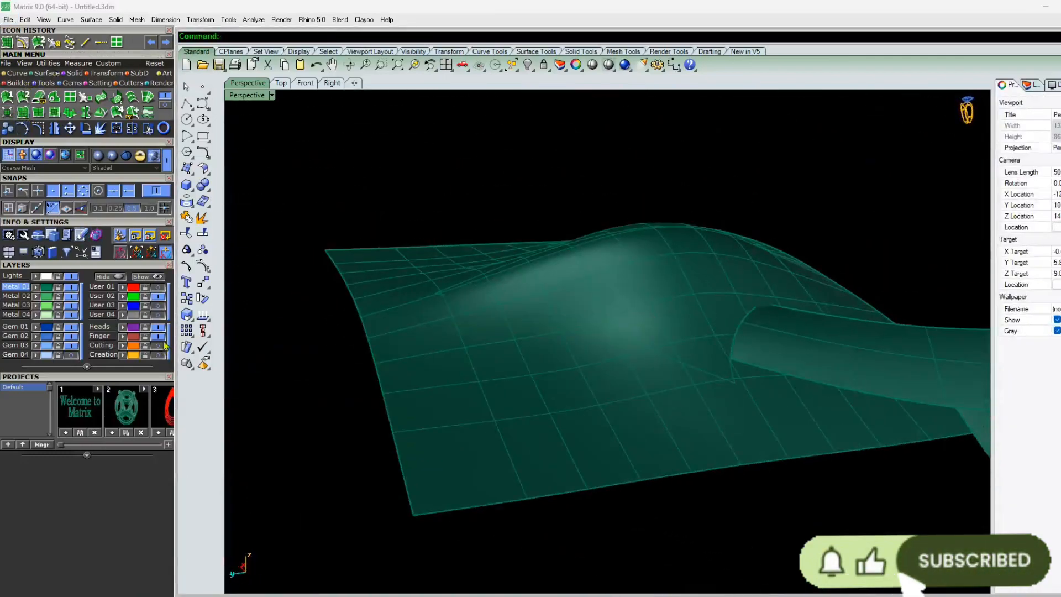
{"action": "left_click", "coordinate": [158, 315]}
{"action": "scroll", "coordinate": [581, 280], "scroll_direction": "down", "scroll_amount": 8}
{"action": "right_click_drag", "start_coordinate": [586, 284], "coordinate": [443, 274]}
{"action": "scroll", "coordinate": [588, 222], "scroll_direction": "up", "scroll_amount": 3}
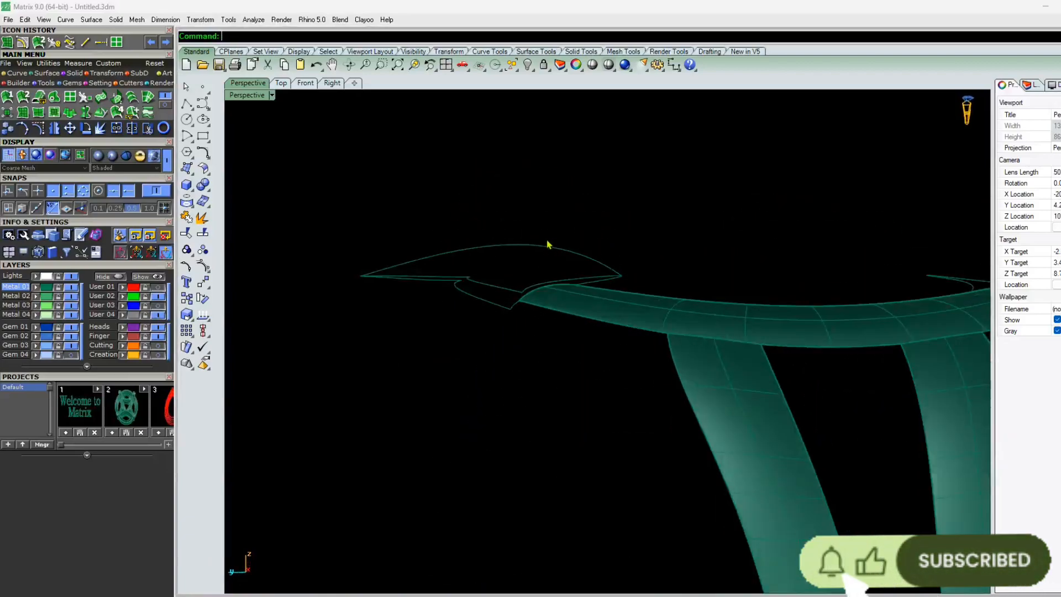
Lower both middle control points of the leaf's centre curve to flatten its arch
{"action": "left_click", "coordinate": [547, 251]}
{"action": "key", "text": "F10"}
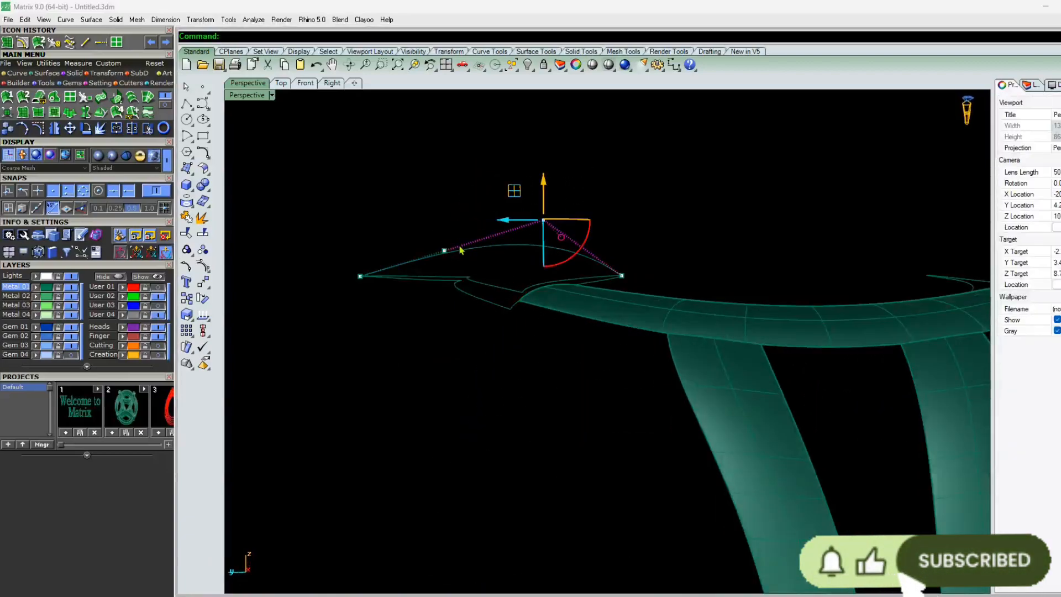
{"action": "left_click_drag", "start_coordinate": [547, 187], "coordinate": [555, 194]}
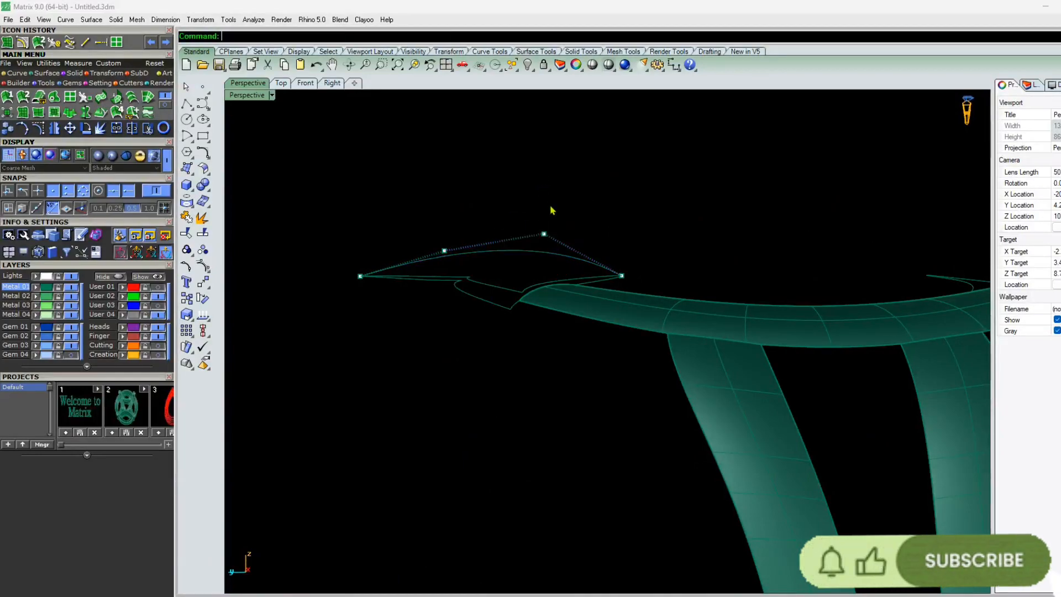
{"action": "right_click_drag", "start_coordinate": [549, 208], "coordinate": [457, 322]}
{"action": "scroll", "coordinate": [410, 254], "scroll_direction": "up", "scroll_amount": 6}
{"action": "left_click", "coordinate": [411, 247]}
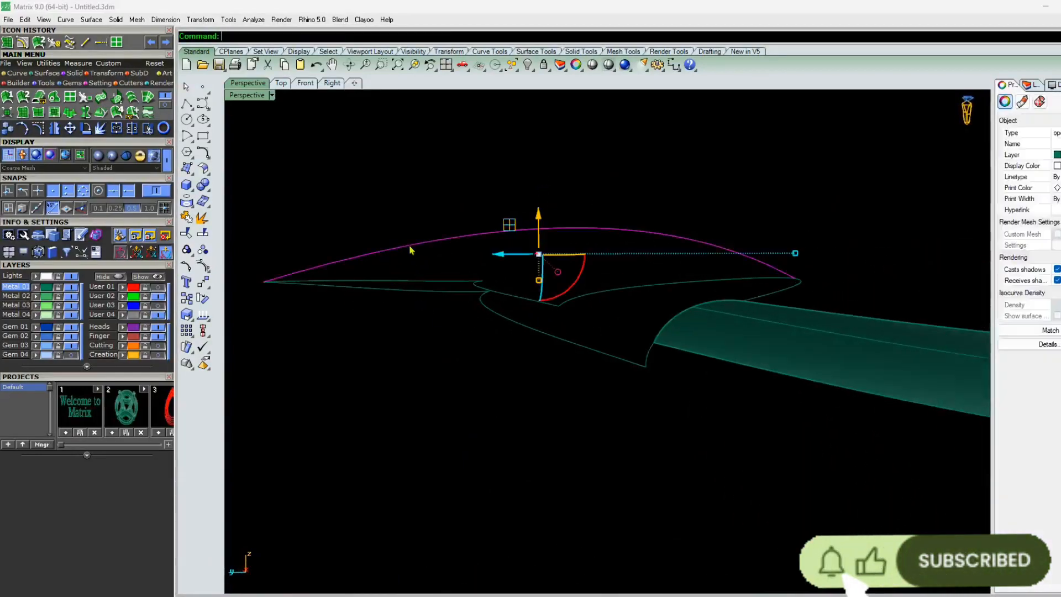
{"action": "key", "text": "F10"}
{"action": "left_click_drag", "start_coordinate": [478, 178], "coordinate": [451, 204]}
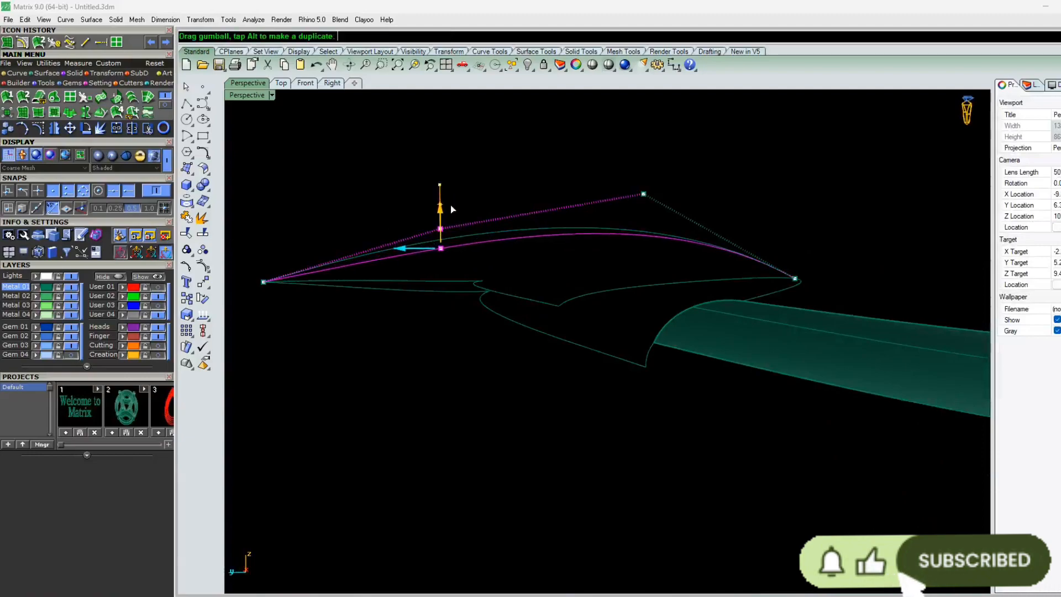
{"action": "key", "text": "F11"}
Rebuild the flattened centre curve with 4 points at degree 3 and fit a patch surface through it and the leaf outline
{"action": "left_click", "coordinate": [525, 240]}
{"action": "type", "text": "ebuild"}
{"action": "key", "text": "Return"}
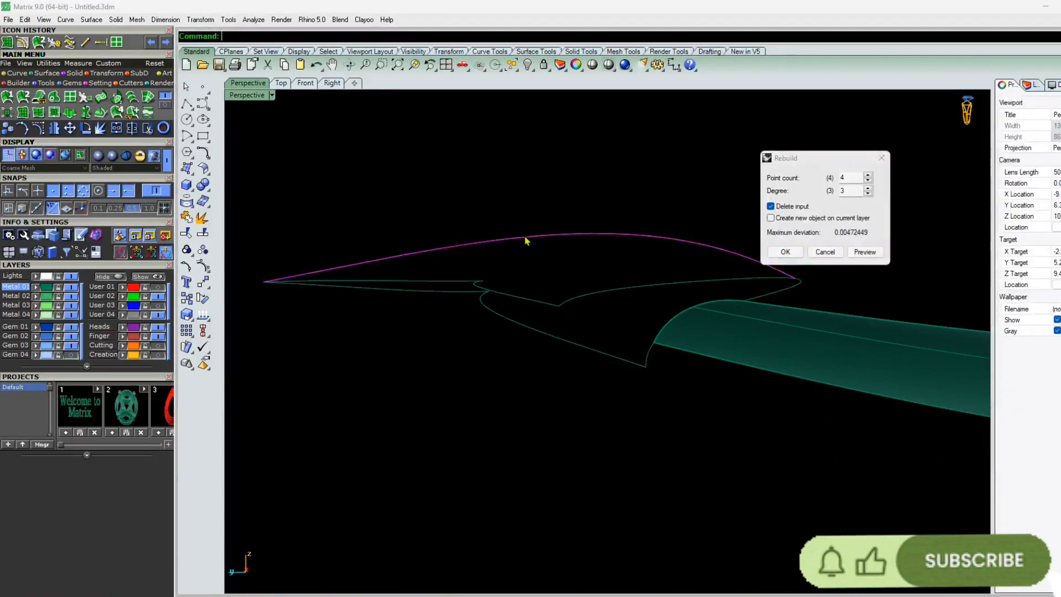
{"action": "key", "text": "Return"}
{"action": "right_click", "coordinate": [378, 332]}
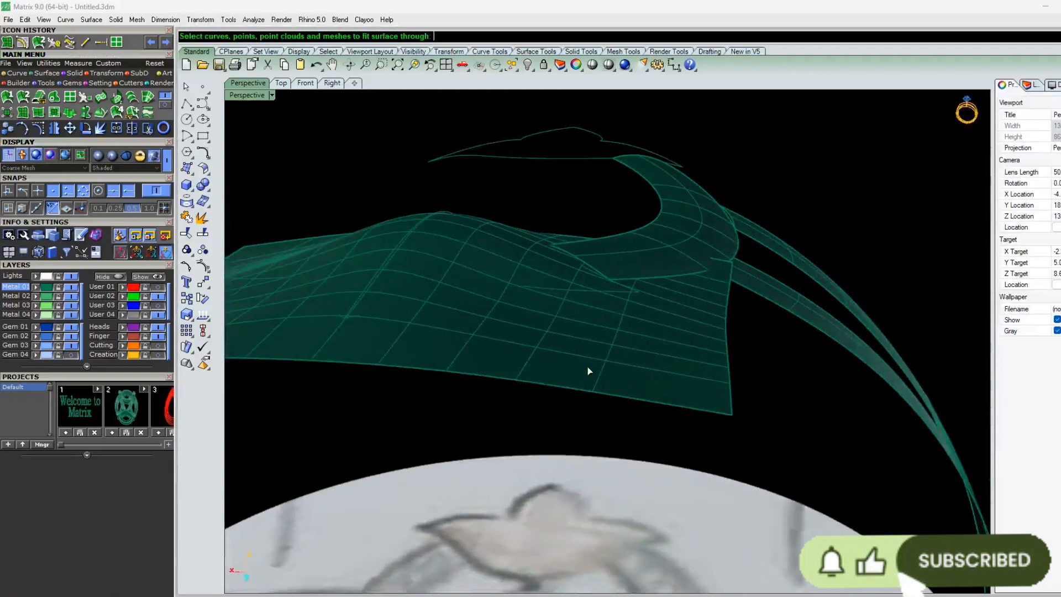
Trim the patch surface with the leaf outline so only the domed leaf shape is left
{"action": "left_click", "coordinate": [587, 372]}
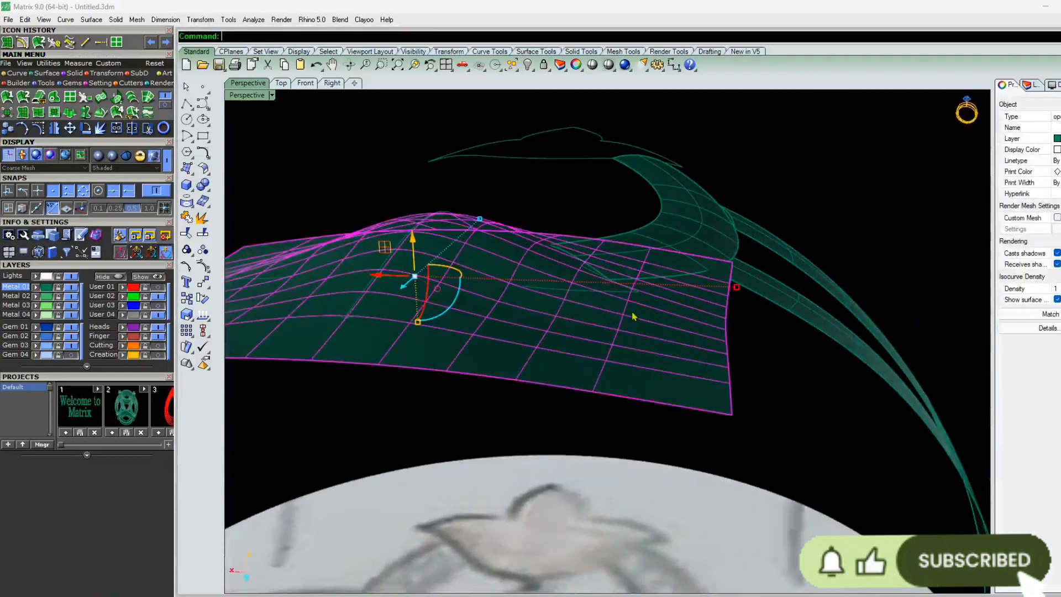
{"action": "left_click", "coordinate": [149, 133]}
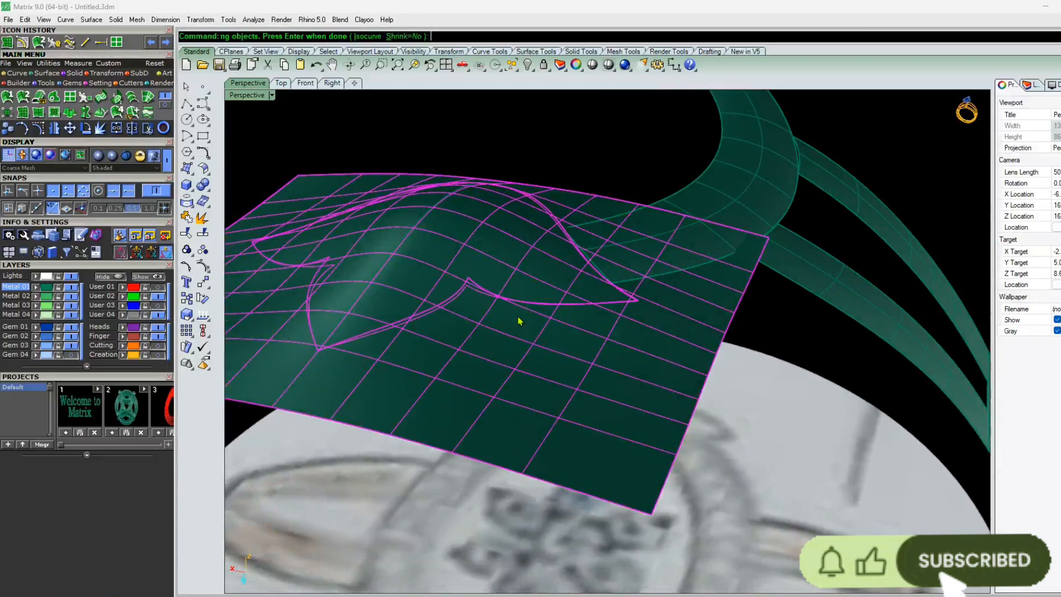
{"action": "key", "text": "Return"}
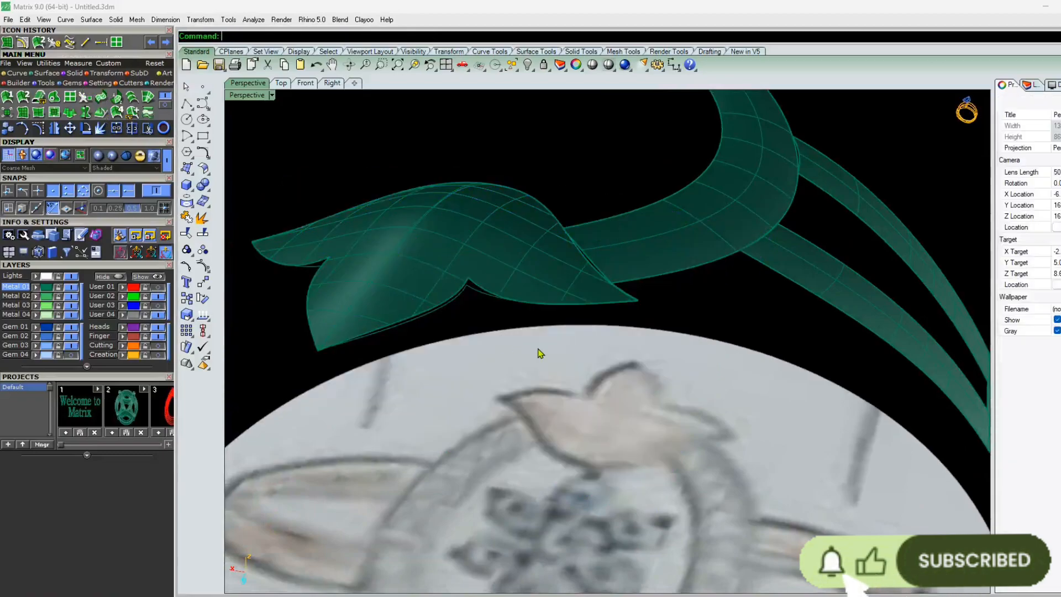
Mirror the domed leaf surface through origin 0 onto the opposite leaf outline, working in plan view
{"action": "right_click_drag", "start_coordinate": [540, 353], "coordinate": [739, 329]}
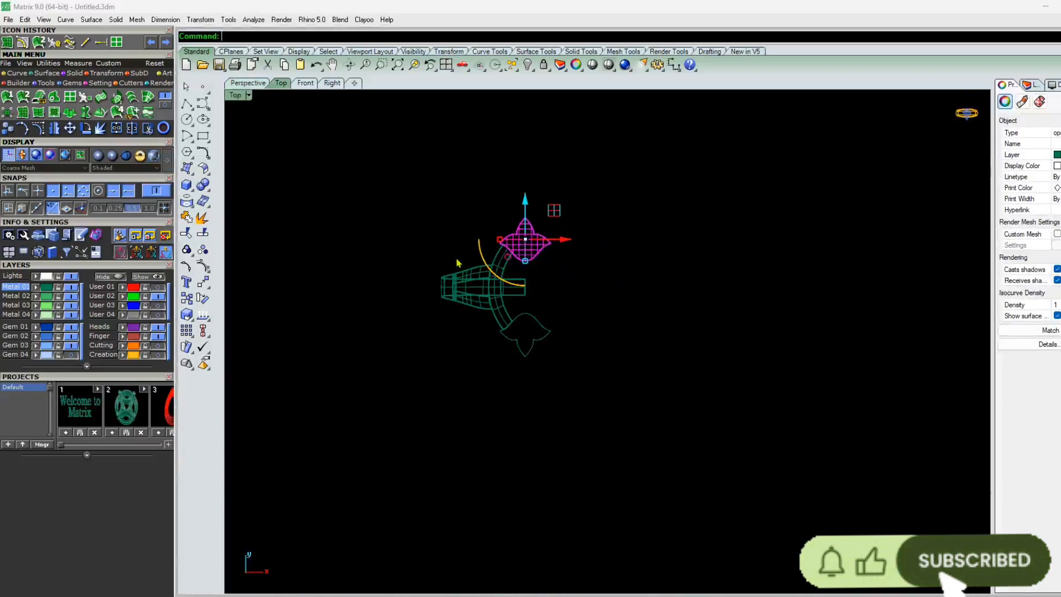
{"action": "right_click_drag", "start_coordinate": [458, 264], "coordinate": [448, 244]}
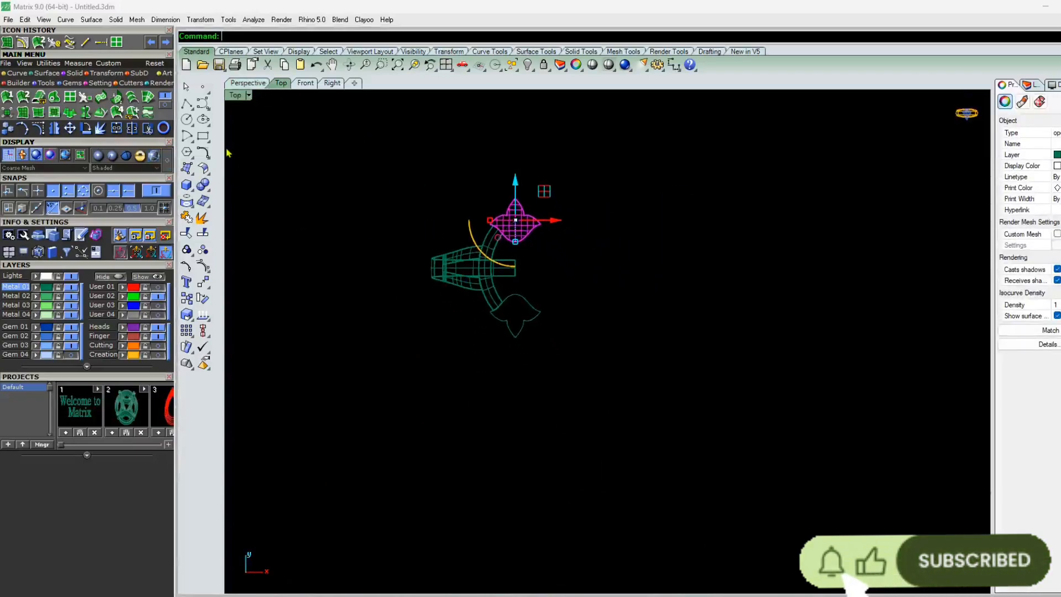
{"action": "type", "text": "0"}
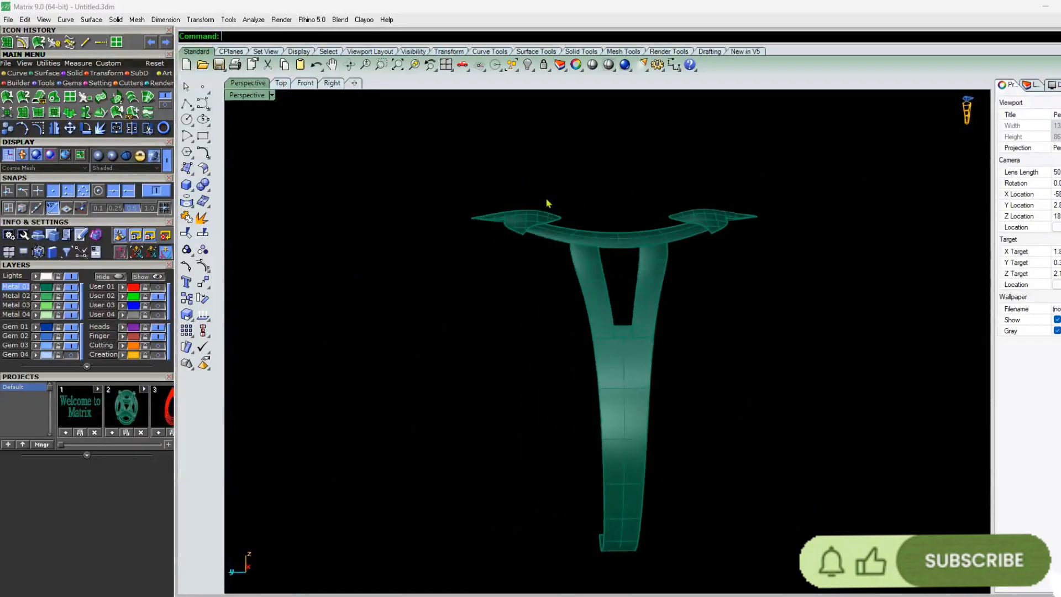
Offset the curved band between the leaves inward by 0.5 as a solid with round corners, deleting the input surface
{"action": "scroll", "coordinate": [546, 206], "scroll_direction": "up", "scroll_amount": 10}
{"action": "right_click_drag", "start_coordinate": [429, 337], "coordinate": [568, 315]}
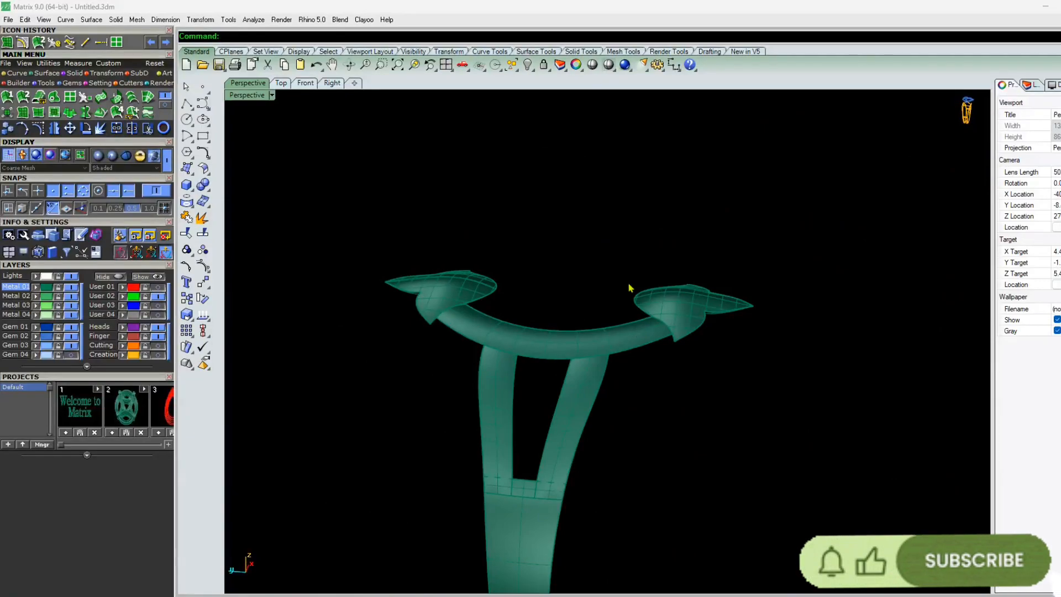
{"action": "scroll", "coordinate": [535, 298], "scroll_direction": "down", "scroll_amount": 6}
{"action": "right_click_drag", "start_coordinate": [499, 304], "coordinate": [531, 318]}
{"action": "scroll", "coordinate": [532, 319], "scroll_direction": "up", "scroll_amount": 7}
{"action": "left_click", "coordinate": [529, 311]}
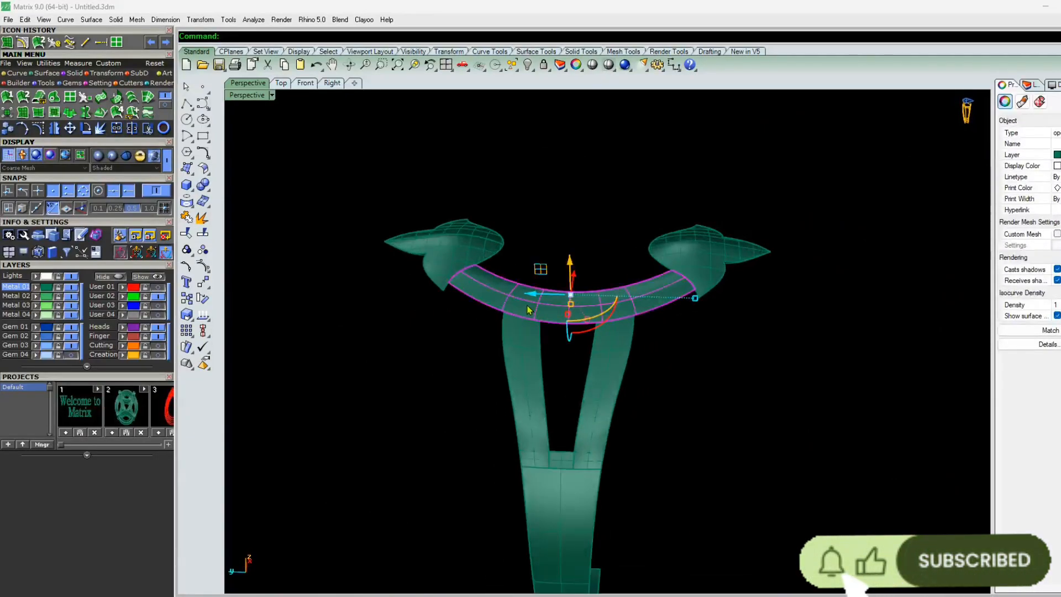
{"action": "left_click", "coordinate": [469, 379]}
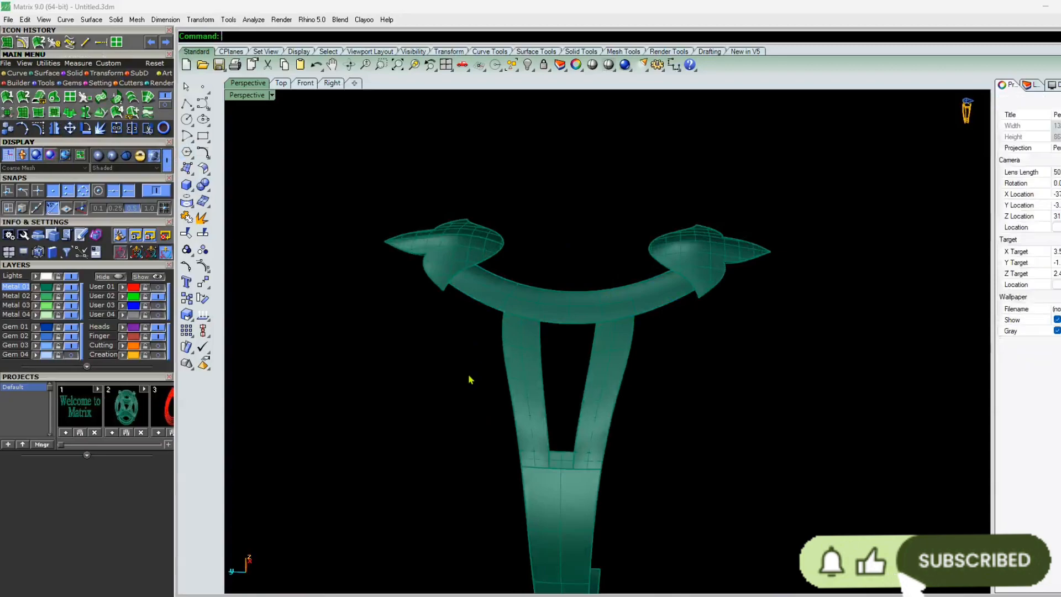
{"action": "right_click_drag", "start_coordinate": [469, 379], "coordinate": [486, 360]}
{"action": "left_click", "coordinate": [563, 283]}
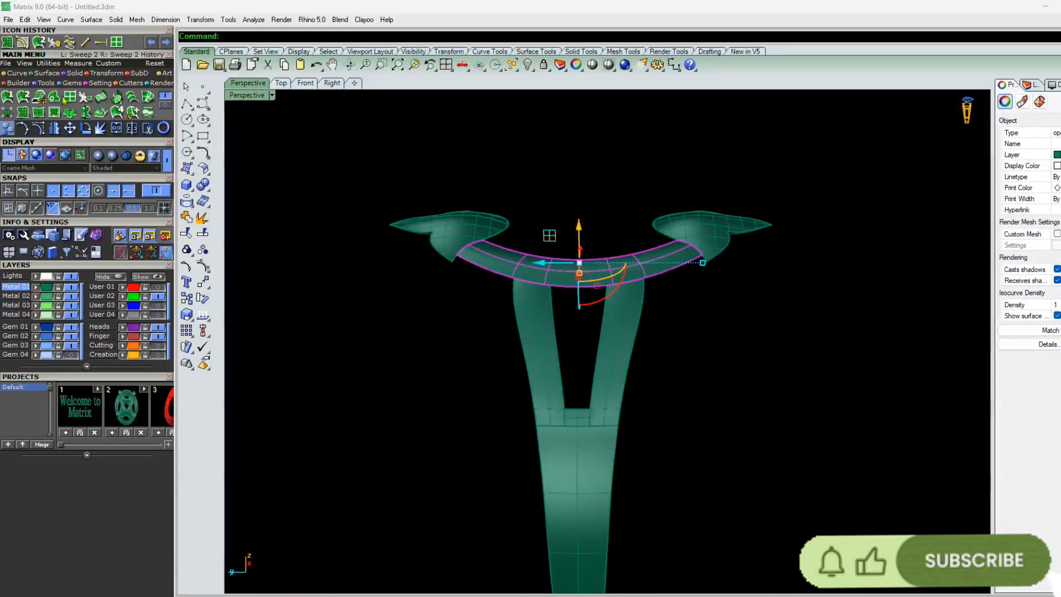
{"action": "left_click", "coordinate": [165, 105]}
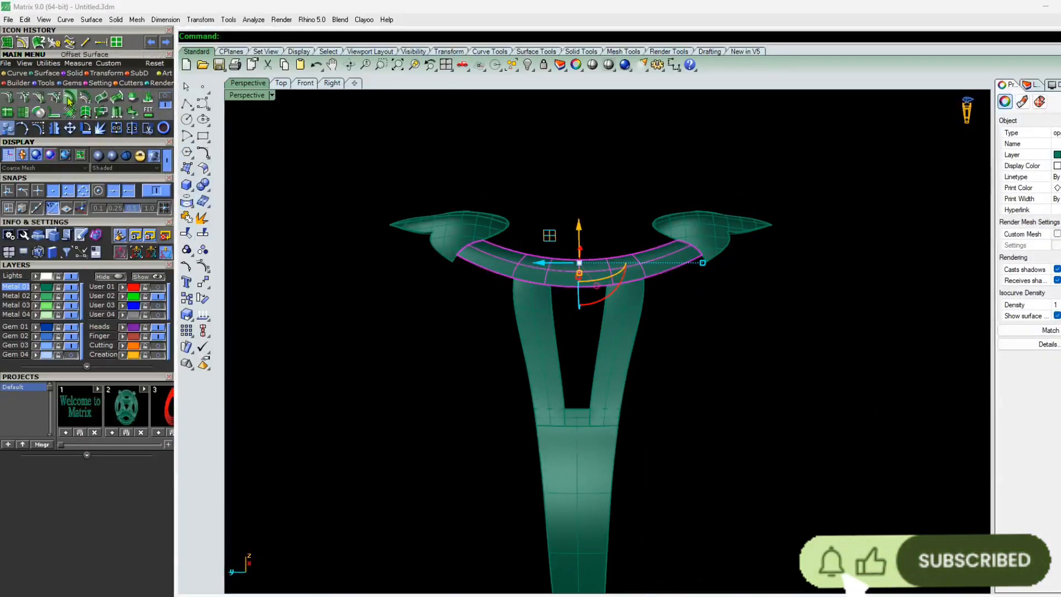
{"action": "left_click", "coordinate": [69, 100]}
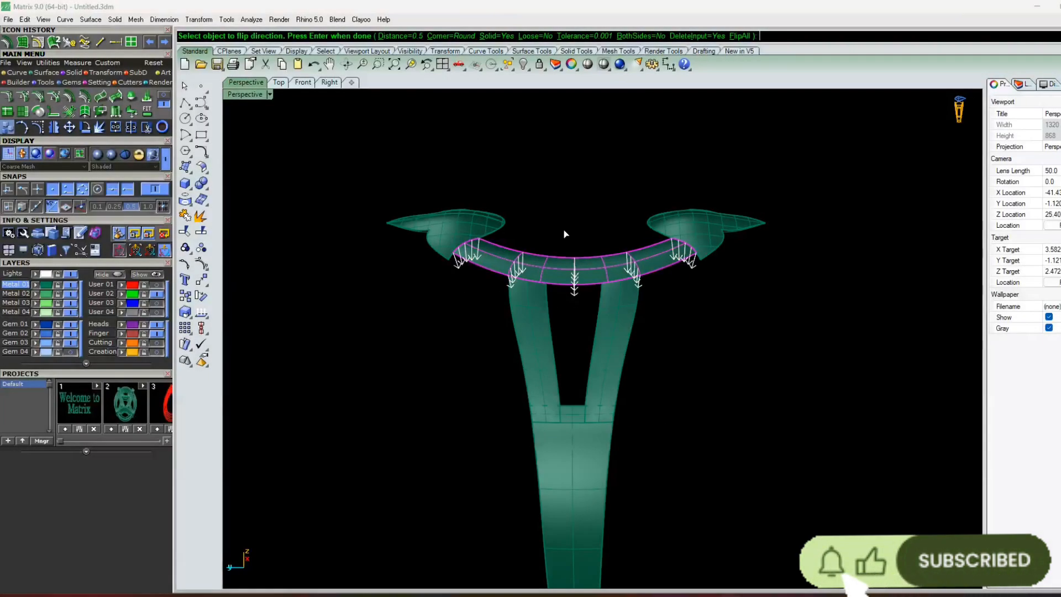
{"action": "key", "text": "Return"}
Offset the domed leaf surfaces downward by 0.5 as solids with round corners, deleting the input surfaces
{"action": "right_click_drag", "start_coordinate": [422, 367], "coordinate": [506, 328]}
{"action": "right_click_drag", "start_coordinate": [552, 237], "coordinate": [751, 196]}
{"action": "scroll", "coordinate": [765, 251], "scroll_direction": "up", "scroll_amount": 8}
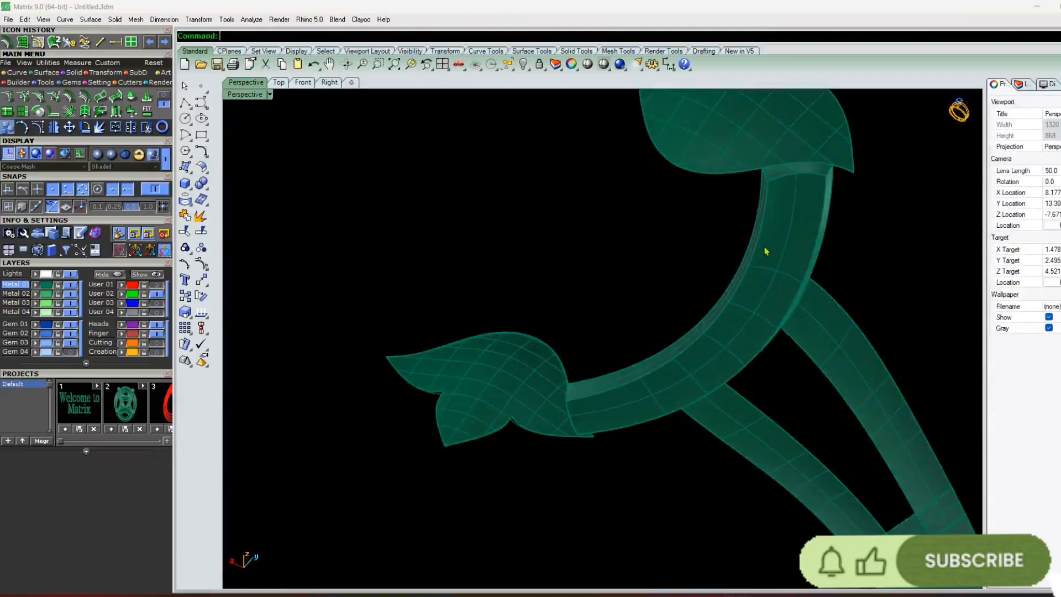
{"action": "right_click_drag", "start_coordinate": [765, 251], "coordinate": [574, 342]}
{"action": "scroll", "coordinate": [620, 343], "scroll_direction": "down", "scroll_amount": 8}
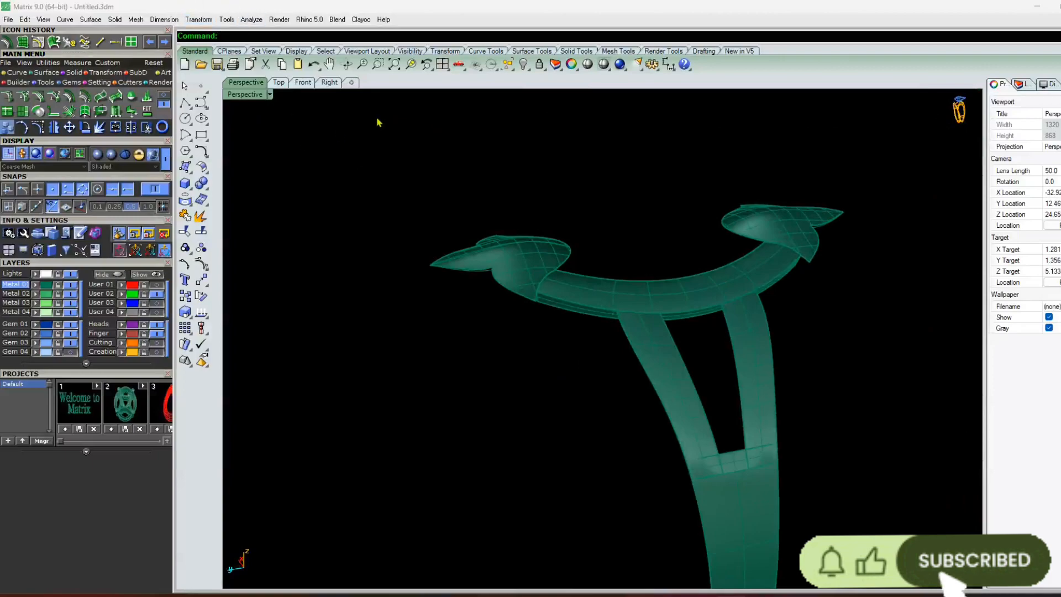
{"action": "left_click", "coordinate": [437, 70]}
{"action": "double_click", "coordinate": [618, 95]}
{"action": "right_click_drag", "start_coordinate": [296, 577], "coordinate": [648, 427]}
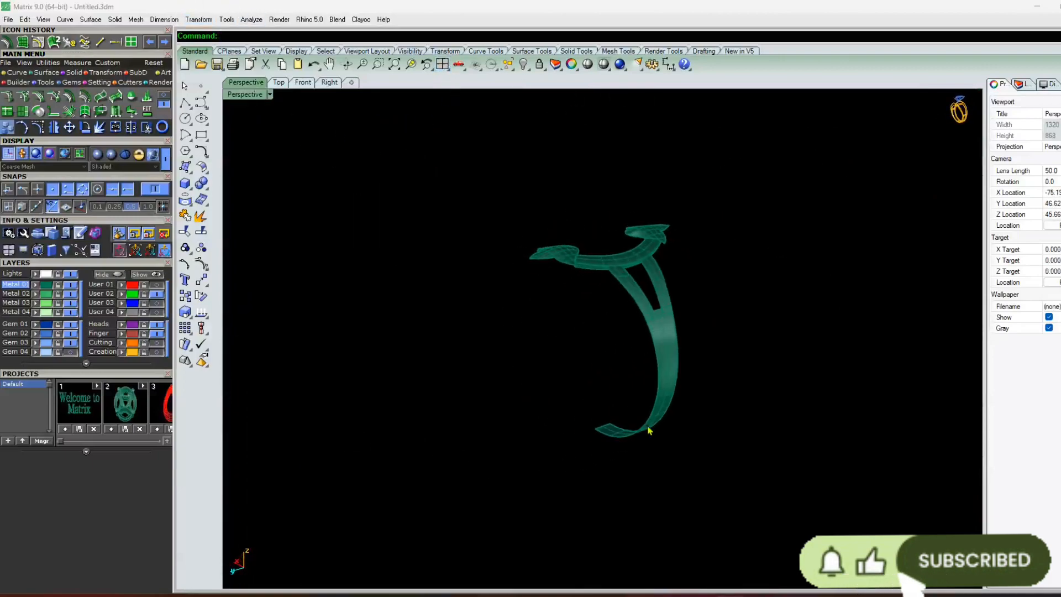
{"action": "scroll", "coordinate": [575, 280], "scroll_direction": "up", "scroll_amount": 8}
{"action": "left_click", "coordinate": [560, 228]}
{"action": "left_click", "coordinate": [443, 64]}
{"action": "double_click", "coordinate": [619, 95]}
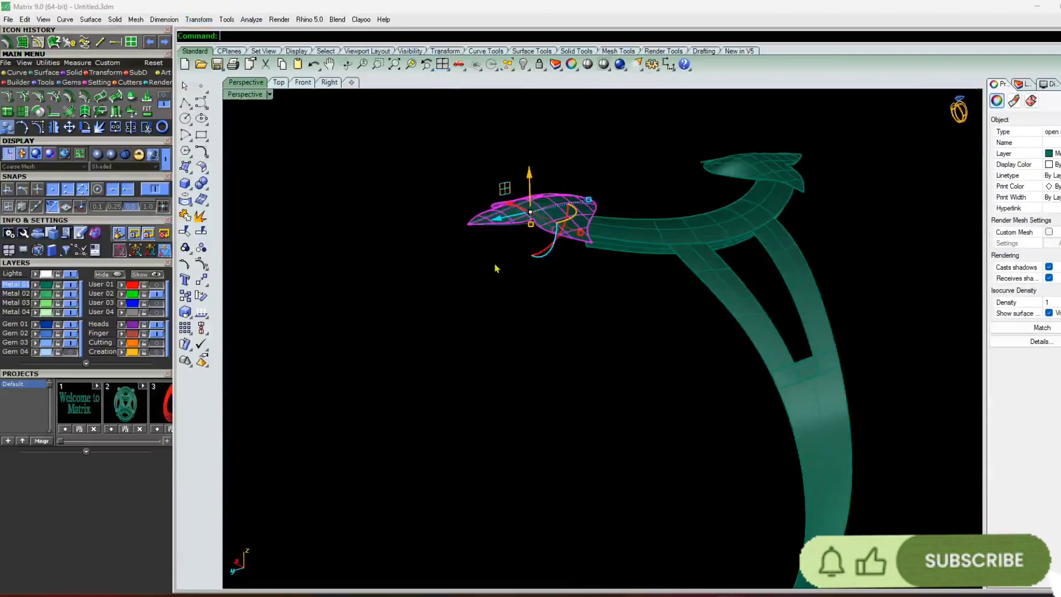
{"action": "right_click", "coordinate": [544, 225]}
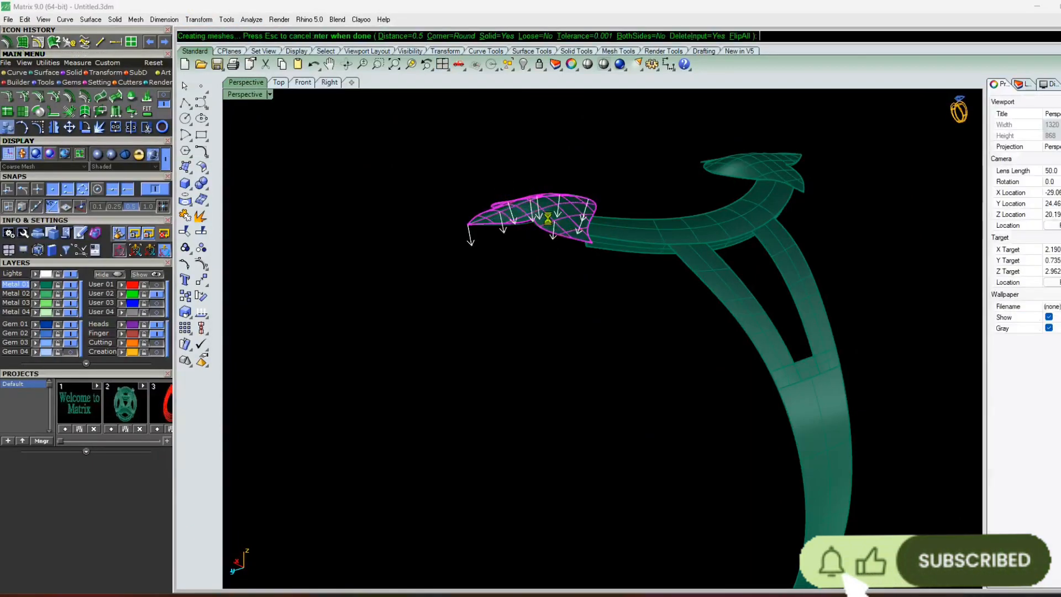
{"action": "left_click", "coordinate": [529, 303]}
Examine the thickened leaves and band from several angles, especially the underside where the band meets the leaf edges
{"action": "right_click_drag", "start_coordinate": [503, 354], "coordinate": [773, 412]}
{"action": "scroll", "coordinate": [554, 383], "scroll_direction": "up", "scroll_amount": 10}
{"action": "right_click_drag", "start_coordinate": [568, 418], "coordinate": [663, 332]}
{"action": "scroll", "coordinate": [558, 410], "scroll_direction": "down", "scroll_amount": 8}
{"action": "scroll", "coordinate": [663, 381], "scroll_direction": "down", "scroll_amount": 4}
{"action": "scroll", "coordinate": [653, 383], "scroll_direction": "up", "scroll_amount": 9}
{"action": "right_click_drag", "start_coordinate": [652, 384], "coordinate": [673, 331]}
{"action": "scroll", "coordinate": [748, 449], "scroll_direction": "down", "scroll_amount": 5}
{"action": "scroll", "coordinate": [574, 445], "scroll_direction": "up", "scroll_amount": 6}
{"action": "scroll", "coordinate": [486, 540], "scroll_direction": "down", "scroll_amount": 5}
{"action": "scroll", "coordinate": [433, 414], "scroll_direction": "down", "scroll_amount": 5}
{"action": "scroll", "coordinate": [737, 337], "scroll_direction": "up", "scroll_amount": 6}
{"action": "right_click_drag", "start_coordinate": [737, 337], "coordinate": [652, 353]}
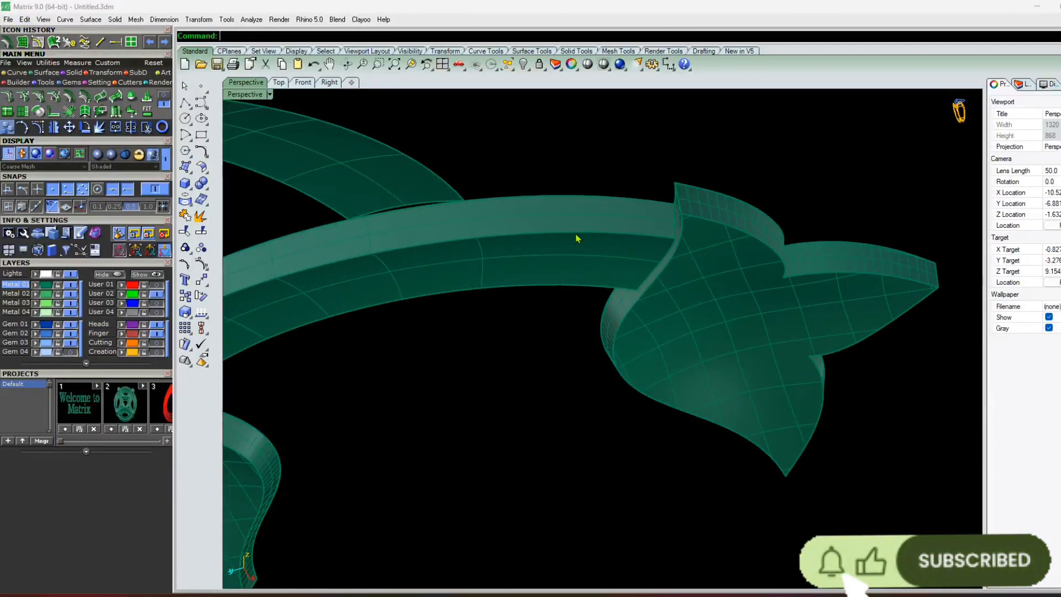
{"action": "scroll", "coordinate": [577, 238], "scroll_direction": "down", "scroll_amount": 4}
Undo the solid offsets of the leaves and the curved band to get back to single surfaces
{"action": "right_click_drag", "start_coordinate": [577, 238], "coordinate": [632, 318]}
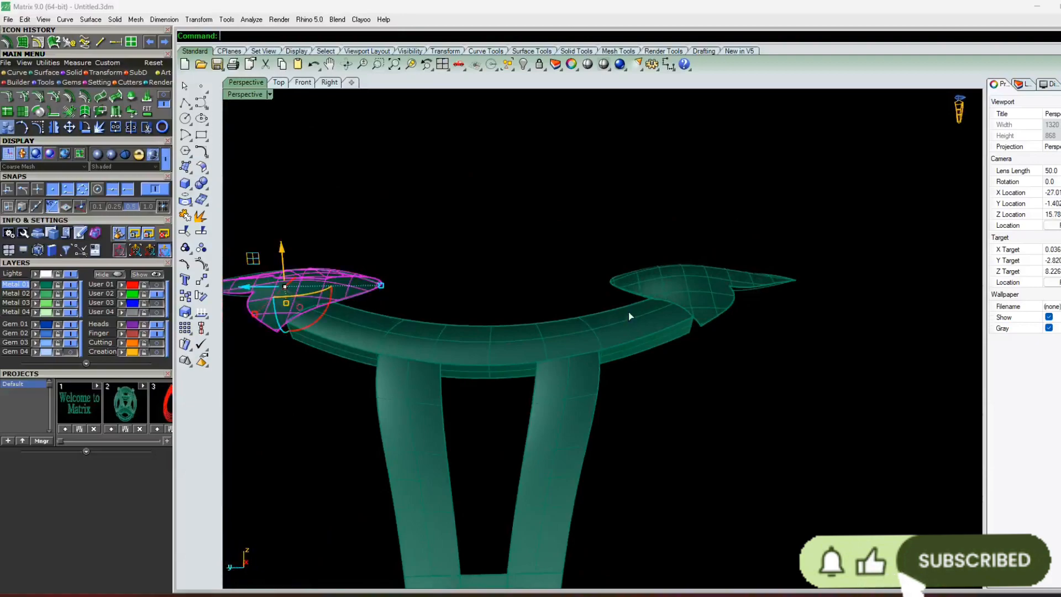
{"action": "left_click", "coordinate": [630, 317], "text": "shift"}
{"action": "left_click", "coordinate": [548, 305]}
{"action": "mouse_move", "coordinate": [525, 304]}
{"action": "right_mouse_down"}
{"action": "mouse_move", "coordinate": [534, 324]}
{"action": "mouse_move", "coordinate": [559, 291]}
{"action": "mouse_move", "coordinate": [536, 290]}
{"action": "right_mouse_up"}
{"action": "scroll", "coordinate": [559, 291], "scroll_direction": "down", "scroll_amount": 4}
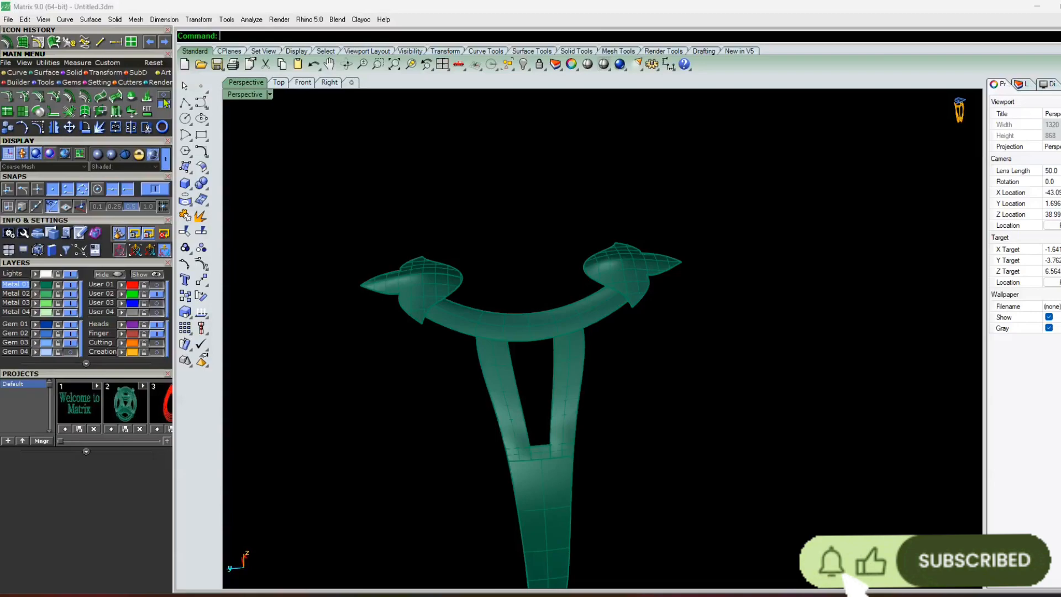
{"action": "left_click", "coordinate": [164, 100]}
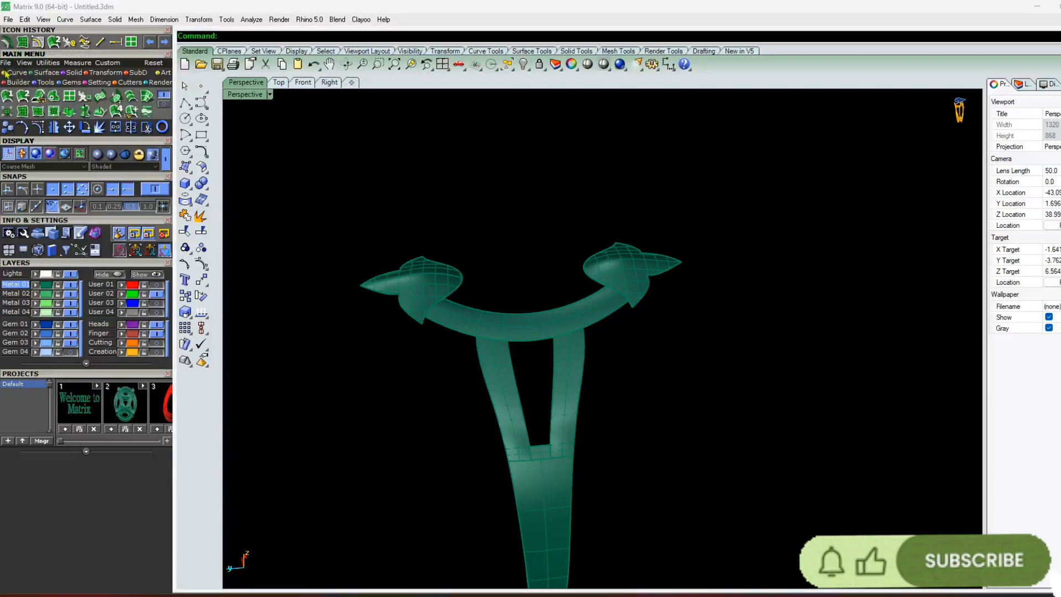
{"action": "left_click", "coordinate": [163, 108]}
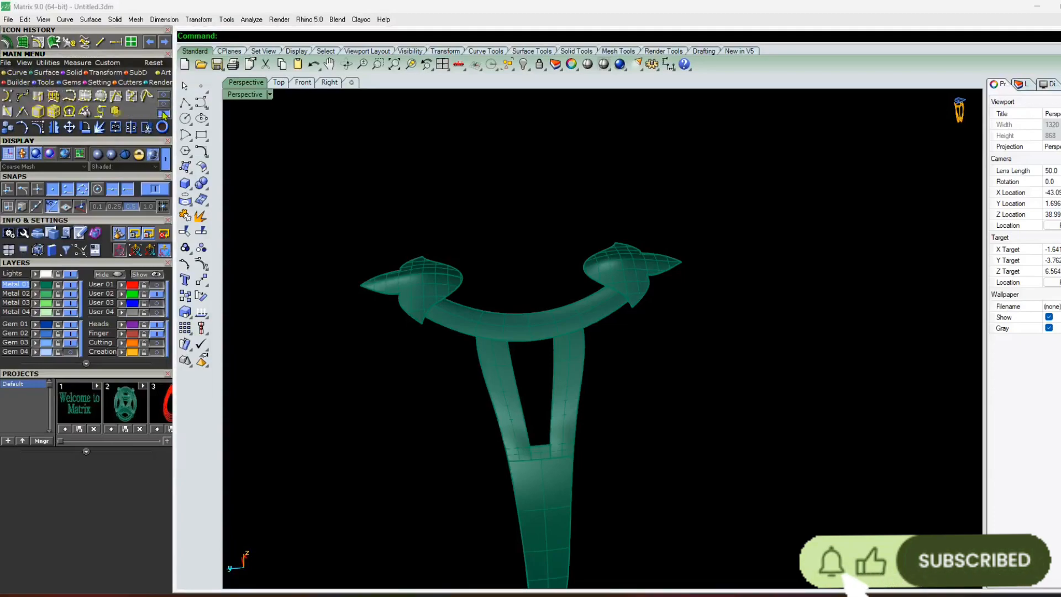
{"action": "left_click", "coordinate": [35, 74]}
{"action": "left_click", "coordinate": [166, 105]}
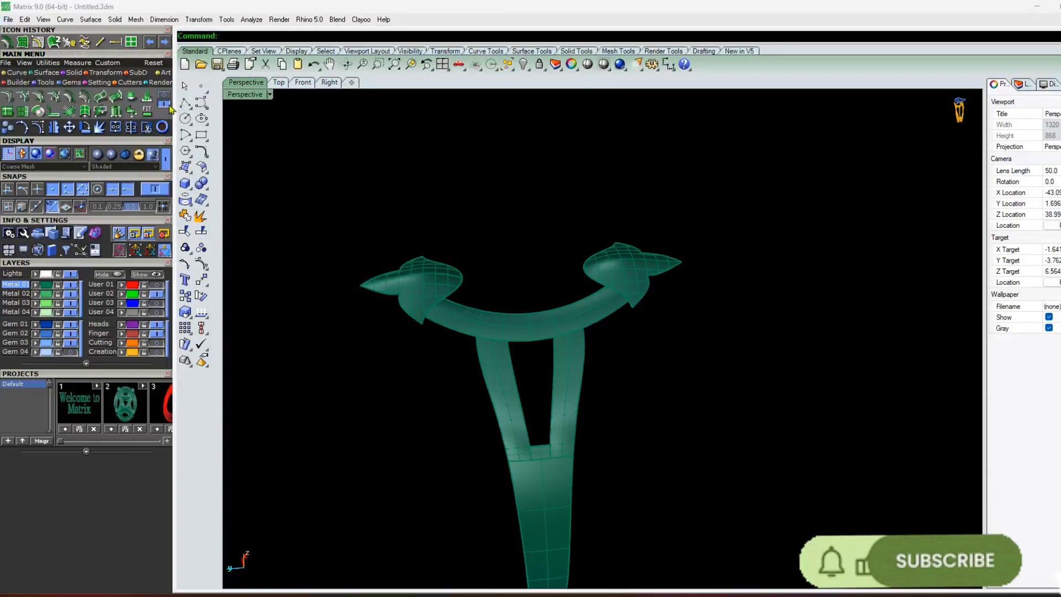
{"action": "left_click", "coordinate": [8, 112]}
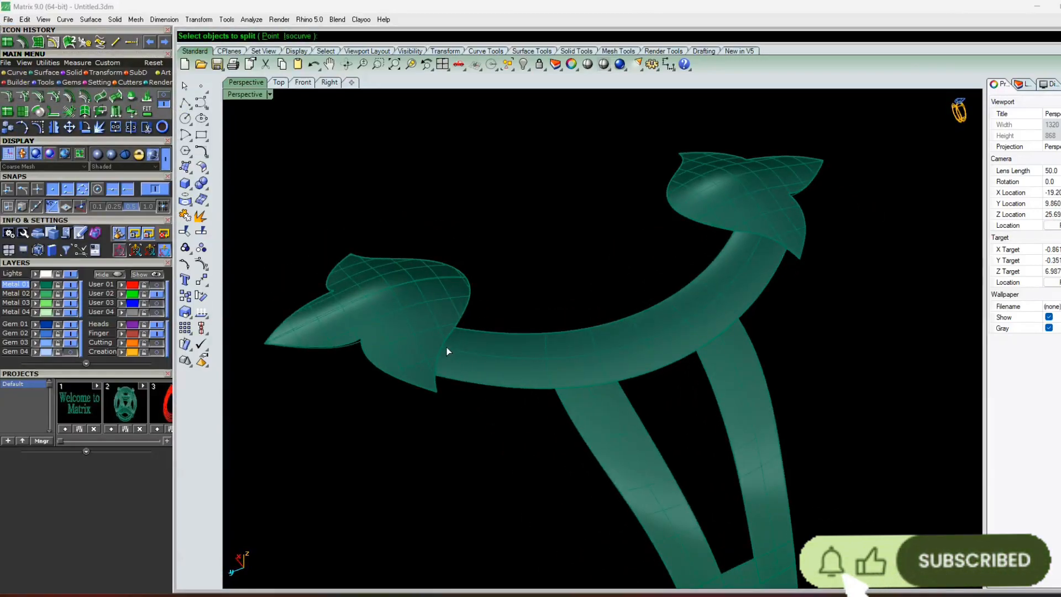
{"action": "left_click", "coordinate": [460, 354]}
{"action": "left_click", "coordinate": [481, 366]}
{"action": "right_click_drag", "start_coordinate": [414, 421], "coordinate": [516, 349]}
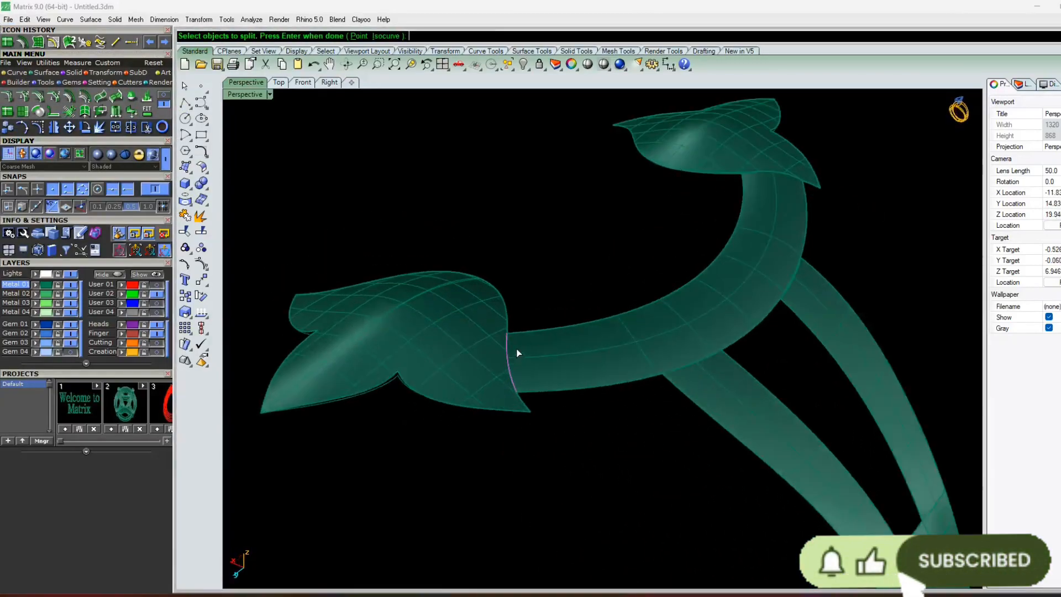
{"action": "left_click", "coordinate": [516, 349]}
{"action": "key", "text": "Return"}
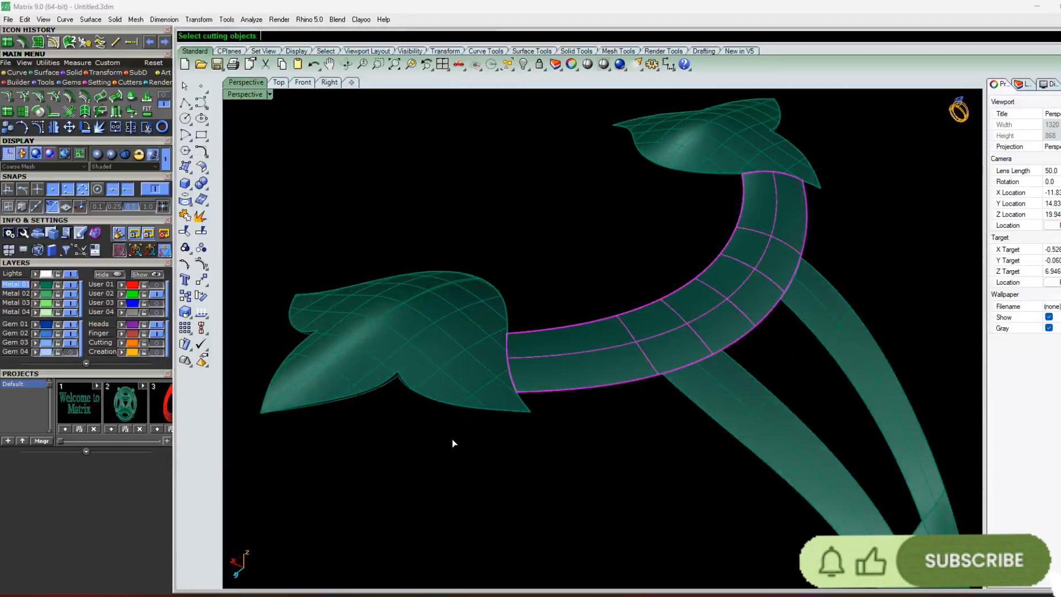
{"action": "key", "text": "Escape"}
{"action": "left_click", "coordinate": [22, 112]}
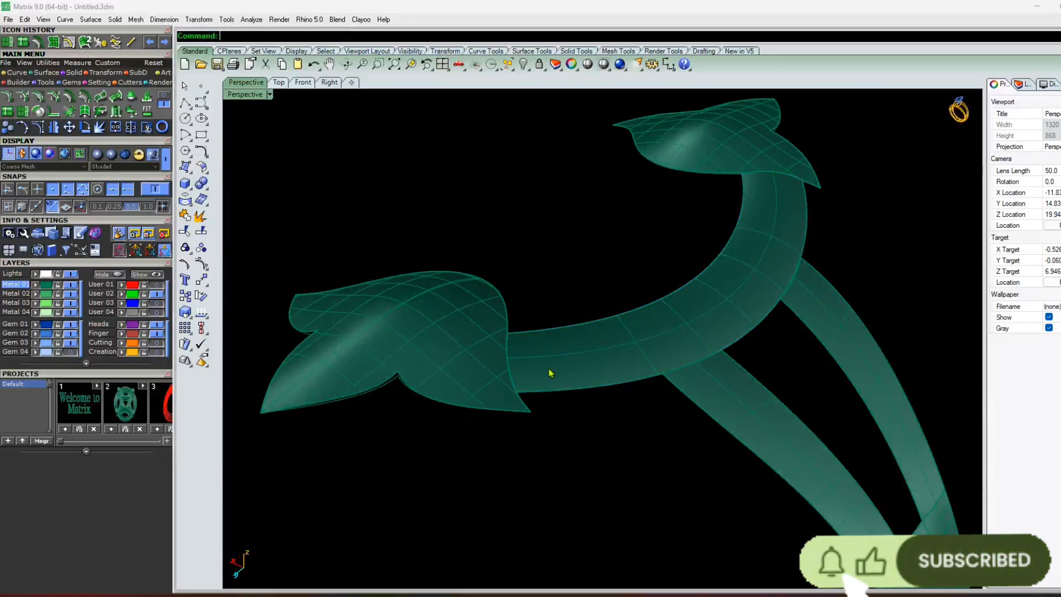
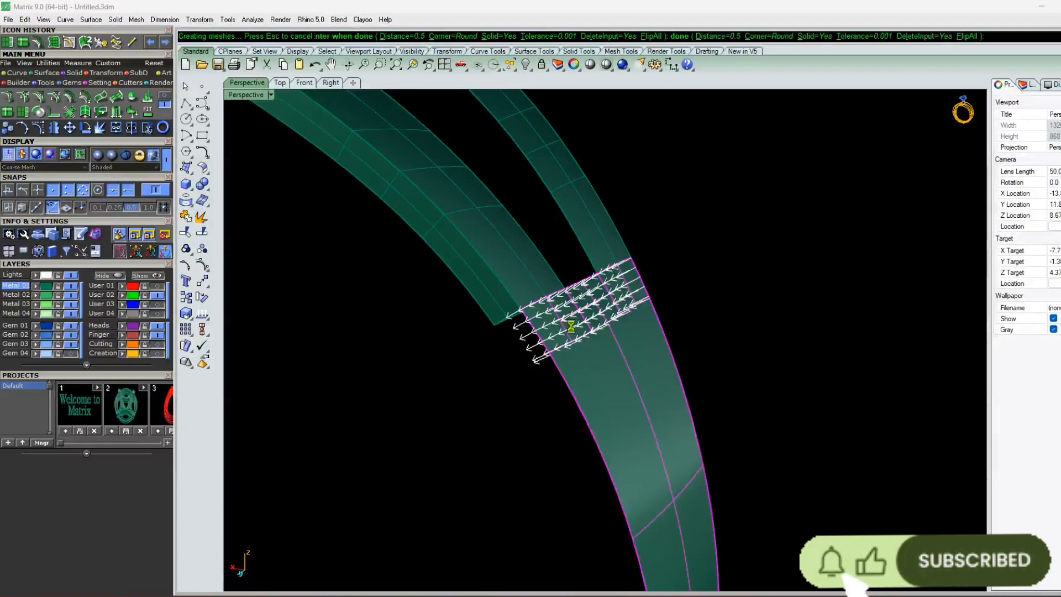
Try a 0.5 solid offset of the shank surface, examine its joint with the split prongs, and undo the offset
{"action": "right_click_drag", "start_coordinate": [571, 326], "coordinate": [597, 344]}
{"action": "scroll", "coordinate": [691, 263], "scroll_direction": "up", "scroll_amount": 10}
{"action": "right_click_drag", "start_coordinate": [692, 263], "coordinate": [545, 386]}
{"action": "left_click", "coordinate": [643, 330]}
{"action": "scroll", "coordinate": [644, 330], "scroll_direction": "down", "scroll_amount": 10}
{"action": "scroll", "coordinate": [535, 378], "scroll_direction": "up", "scroll_amount": 4}
{"action": "key", "text": "ctrl+z"}
{"action": "key", "text": "Escape"}
Extend the lower edges of both split prong surfaces in a straight line into the top of the shank
{"action": "scroll", "coordinate": [535, 378], "scroll_direction": "down", "scroll_amount": 6}
{"action": "scroll", "coordinate": [439, 353], "scroll_direction": "down", "scroll_amount": 5}
{"action": "scroll", "coordinate": [493, 360], "scroll_direction": "up", "scroll_amount": 6}
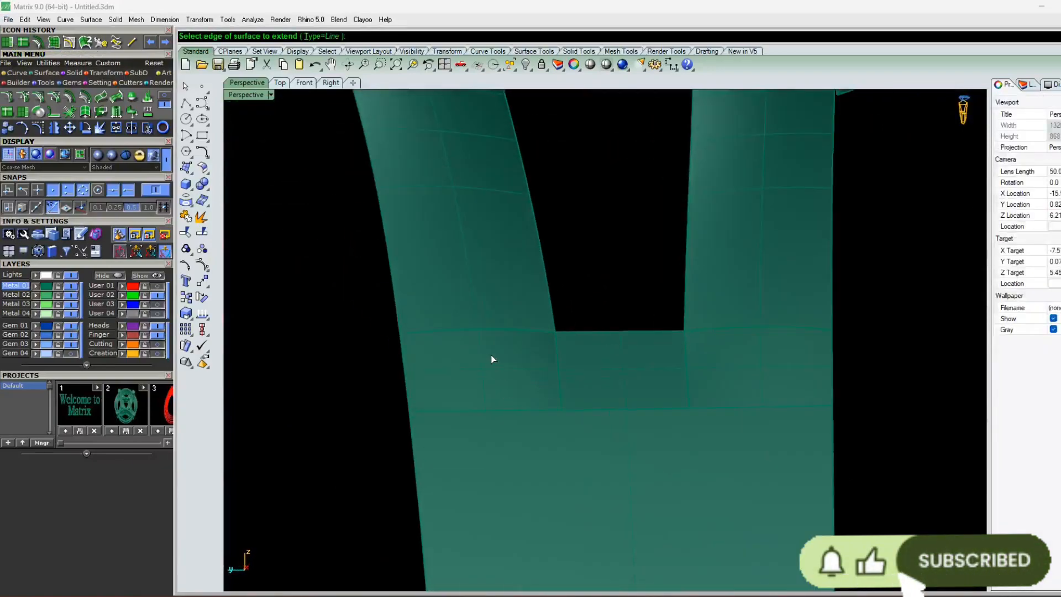
{"action": "left_click", "coordinate": [493, 352]}
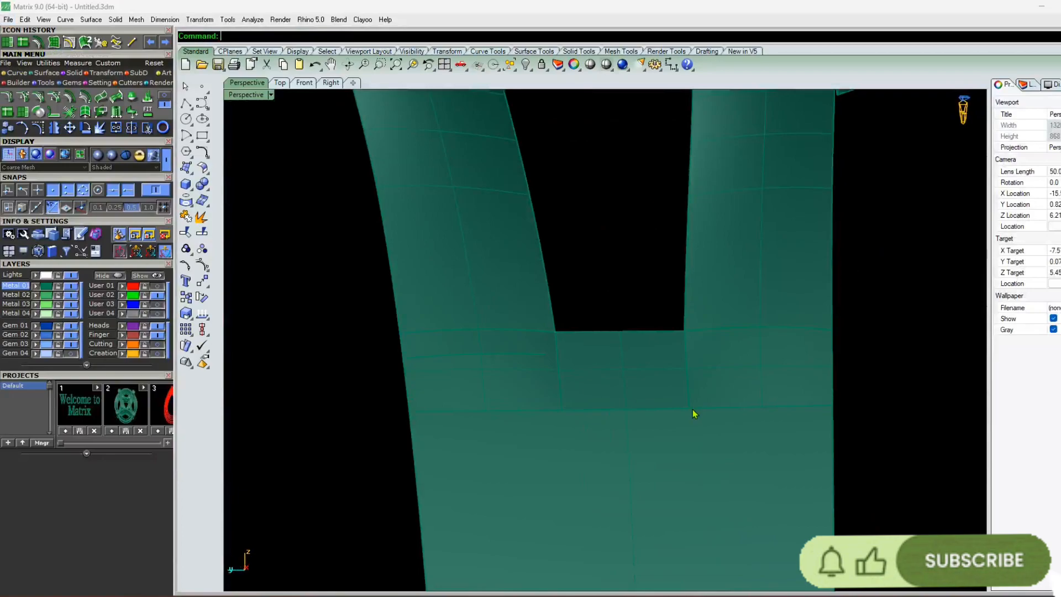
{"action": "left_click", "coordinate": [736, 327]}
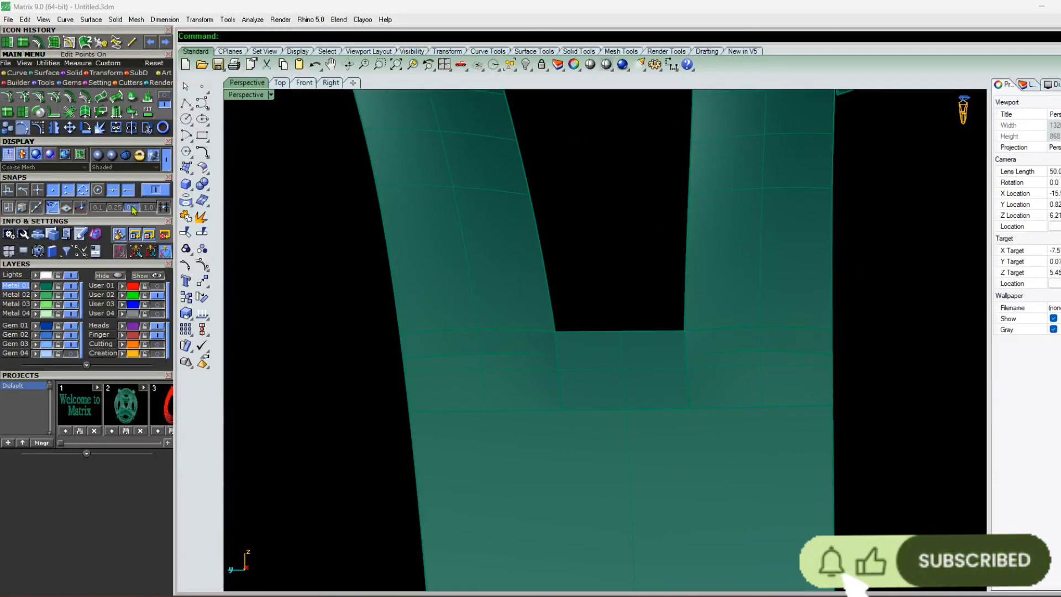
Offset each extended prong surface inward by 0.5 as a solid with round corners, deleting the input surfaces
{"action": "scroll", "coordinate": [440, 337], "scroll_direction": "down", "scroll_amount": 5}
{"action": "right_click_drag", "start_coordinate": [434, 342], "coordinate": [519, 352]}
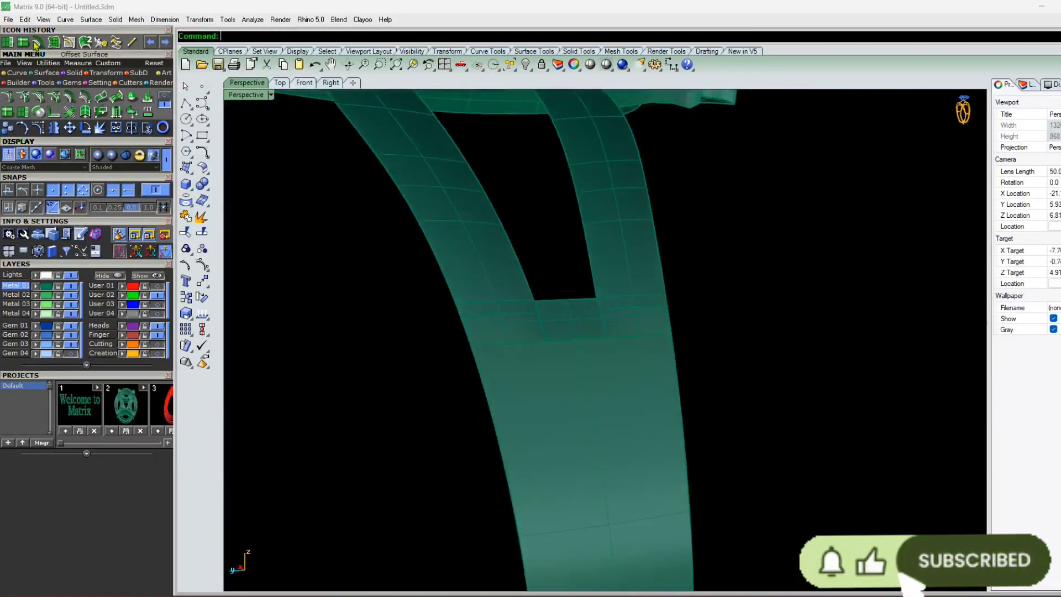
{"action": "left_click", "coordinate": [479, 232]}
{"action": "right_click", "coordinate": [479, 233]}
{"action": "left_click", "coordinate": [479, 233]}
{"action": "right_click", "coordinate": [479, 233]}
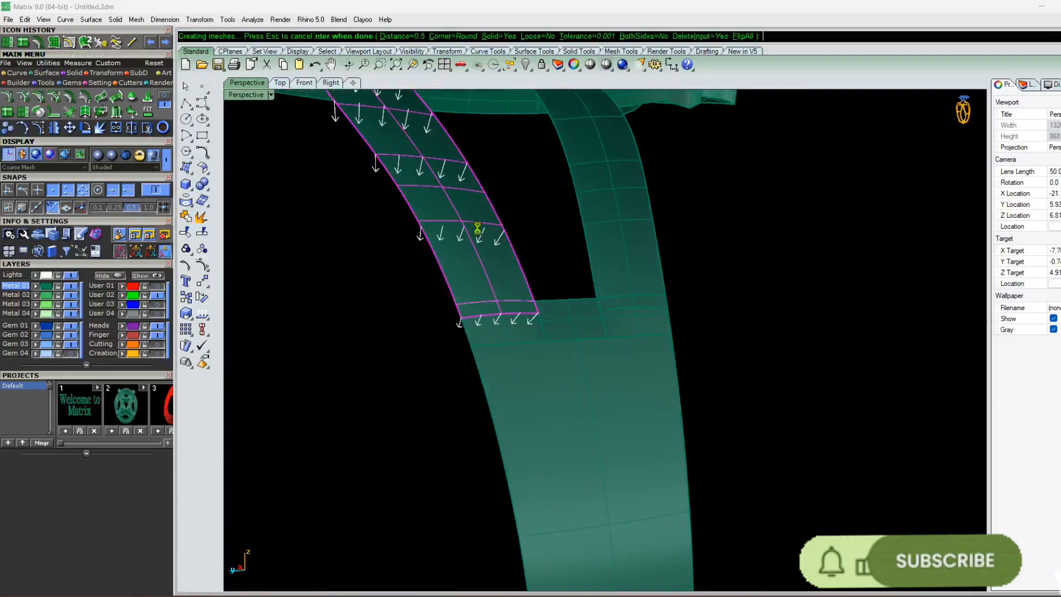
{"action": "left_click", "coordinate": [602, 223]}
{"action": "right_click", "coordinate": [602, 222]}
{"action": "left_click", "coordinate": [602, 222]}
{"action": "right_click", "coordinate": [602, 221]}
Offset the shank surface inward by 0.5 as a solid with round corners, deleting the input surface
{"action": "left_click", "coordinate": [597, 453]}
{"action": "right_click", "coordinate": [581, 431]}
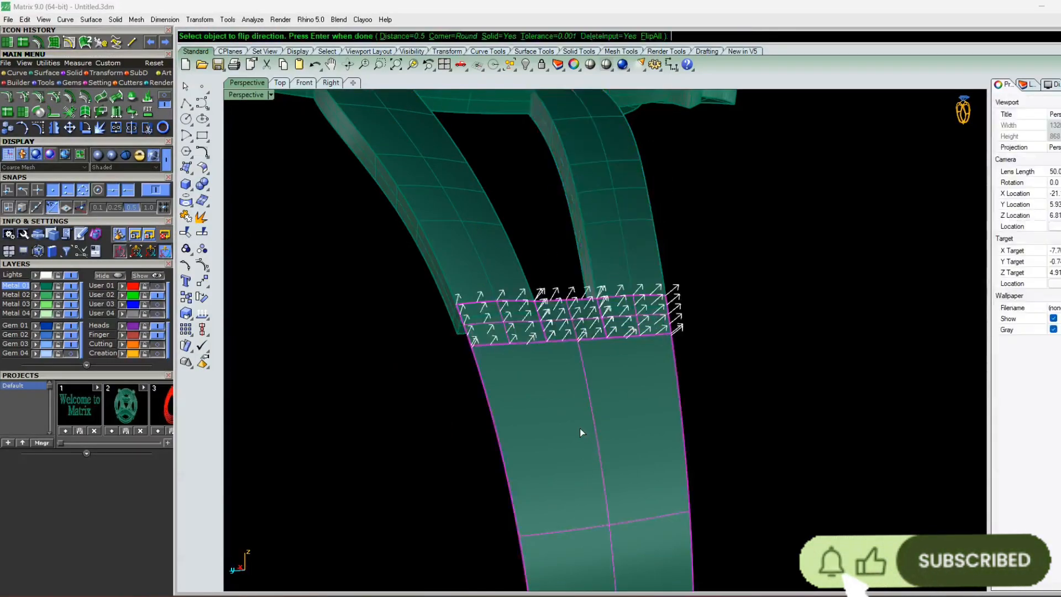
{"action": "right_click", "coordinate": [582, 433]}
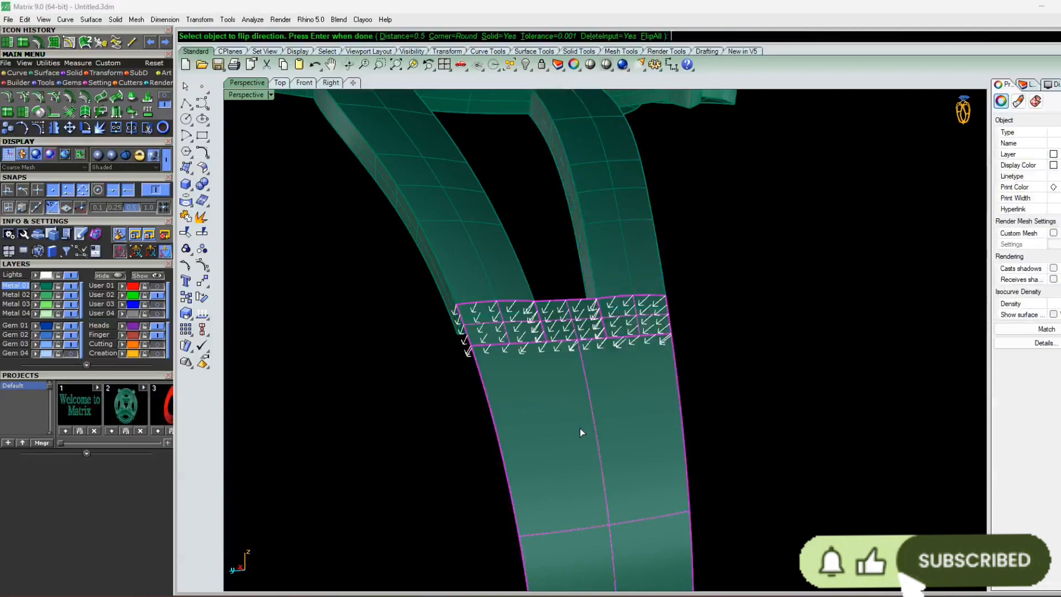
Examine the joint between the thickened shank and the split prongs, and inspect the whole ring from several sides
{"action": "right_click_drag", "start_coordinate": [355, 450], "coordinate": [710, 310]}
{"action": "scroll", "coordinate": [711, 310], "scroll_direction": "up", "scroll_amount": 8}
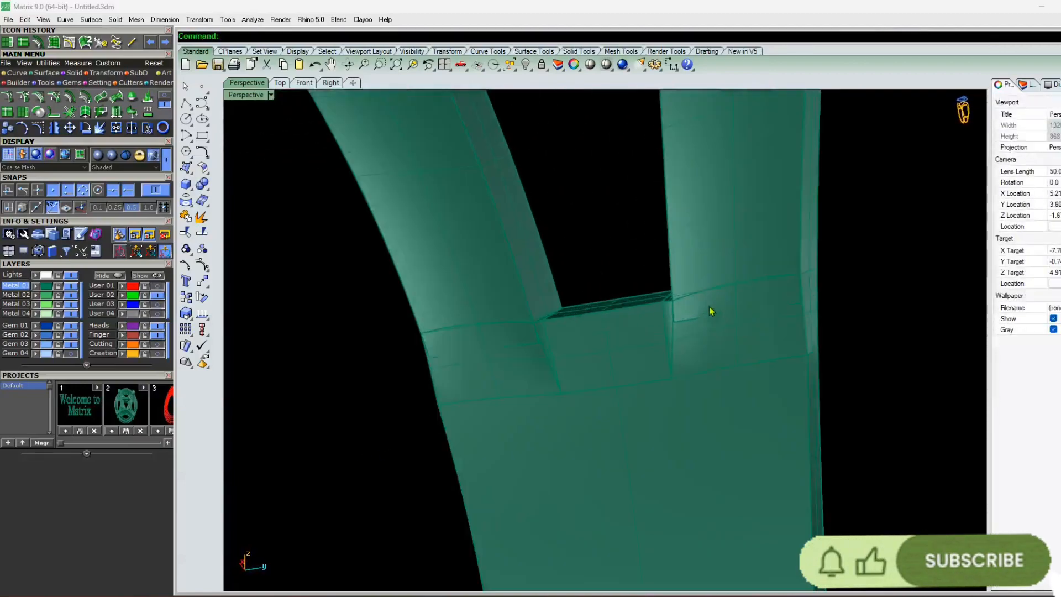
{"action": "right_click_drag", "start_coordinate": [665, 341], "coordinate": [803, 361]}
{"action": "scroll", "coordinate": [486, 429], "scroll_direction": "down", "scroll_amount": 10}
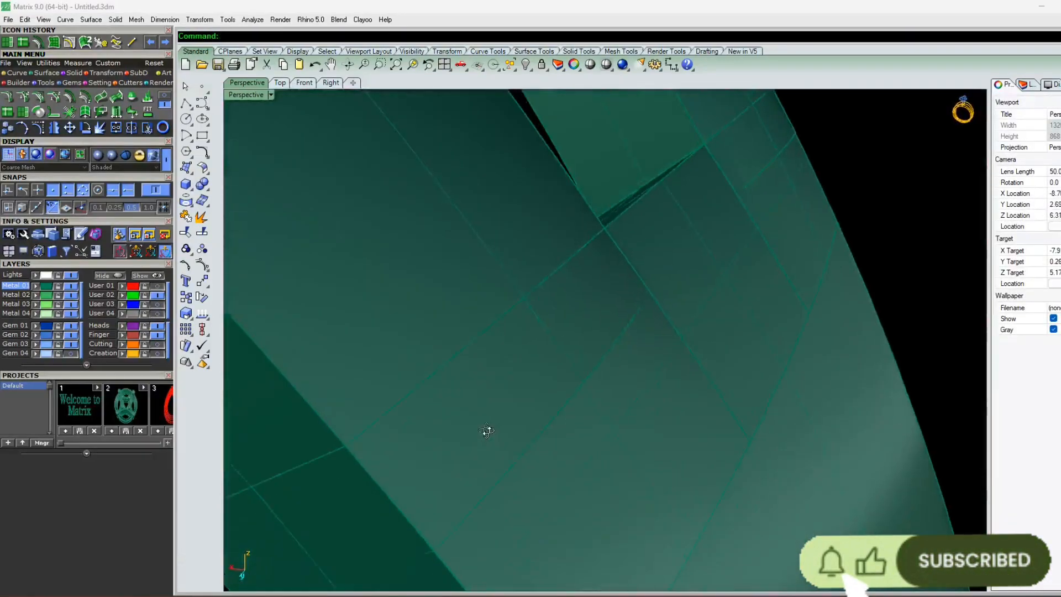
{"action": "scroll", "coordinate": [395, 123], "scroll_direction": "up", "scroll_amount": 5}
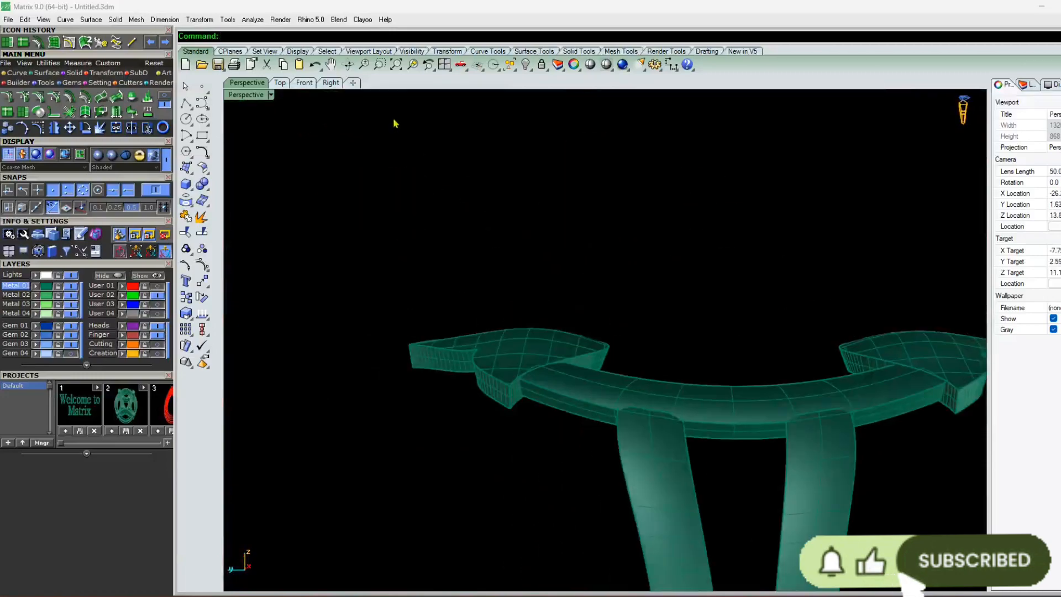
{"action": "left_click", "coordinate": [444, 65]}
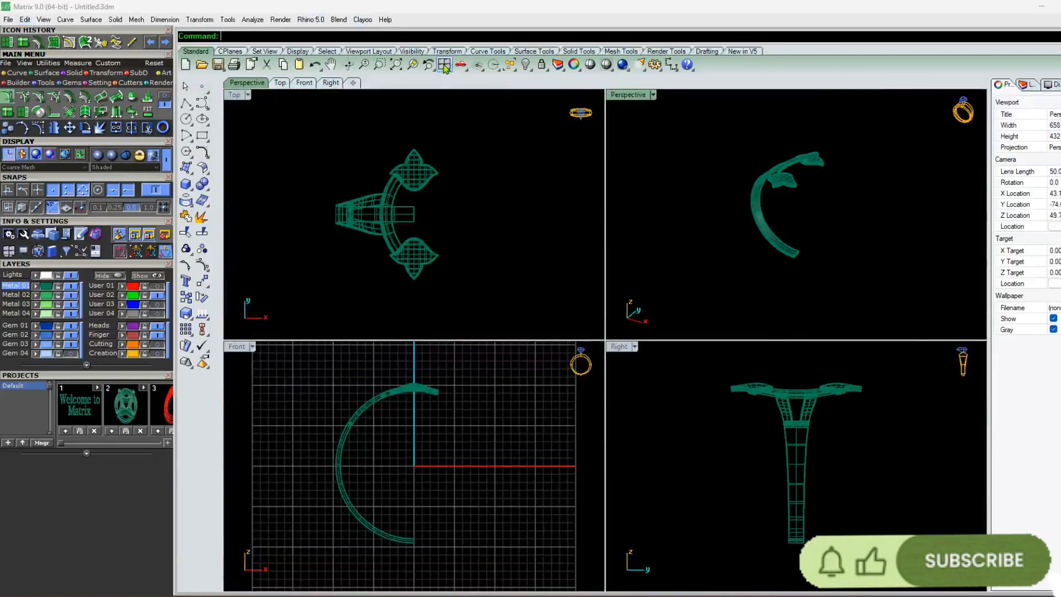
{"action": "double_click", "coordinate": [633, 102]}
{"action": "right_click_drag", "start_coordinate": [446, 393], "coordinate": [658, 398]}
{"action": "scroll", "coordinate": [597, 310], "scroll_direction": "up", "scroll_amount": 8}
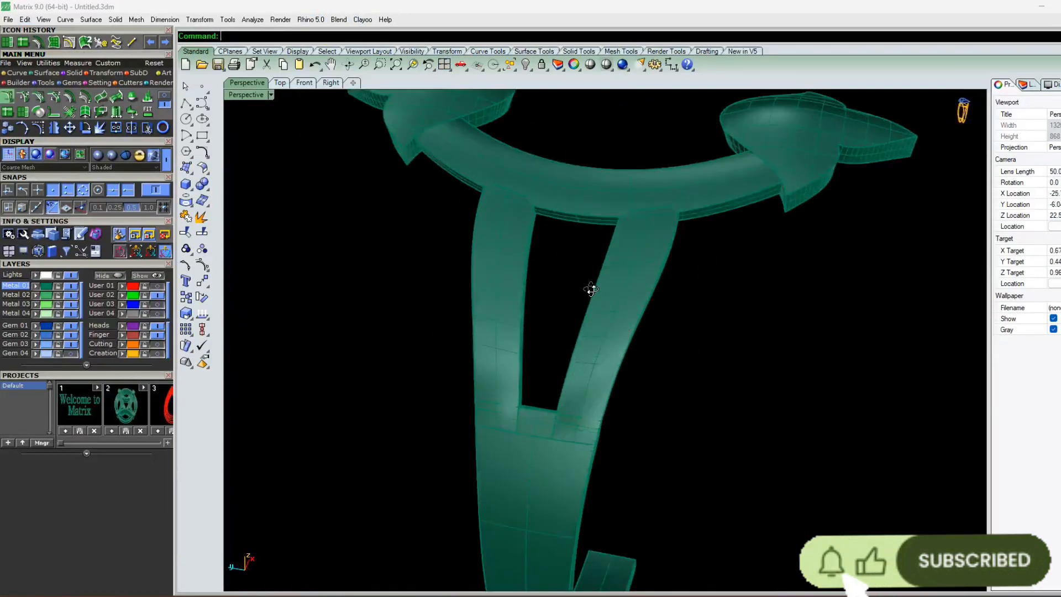
{"action": "right_click_drag", "start_coordinate": [589, 289], "coordinate": [615, 321]}
{"action": "right_click_drag", "start_coordinate": [536, 349], "coordinate": [601, 332]}
{"action": "scroll", "coordinate": [402, 462], "scroll_direction": "down", "scroll_amount": 8}
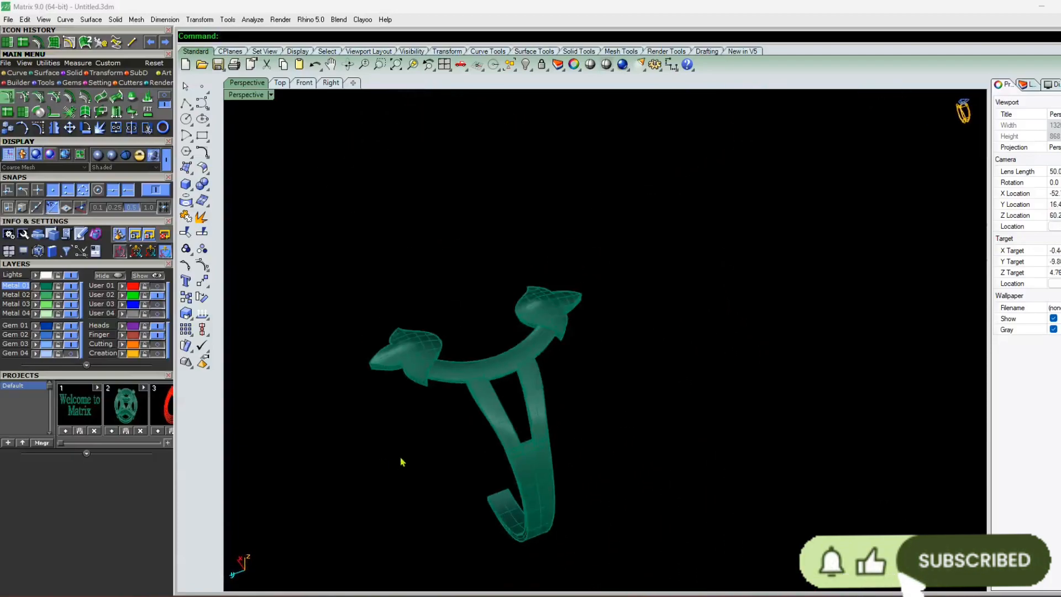
{"action": "right_click_drag", "start_coordinate": [393, 398], "coordinate": [419, 259]}
{"action": "scroll", "coordinate": [539, 301], "scroll_direction": "up", "scroll_amount": 7}
{"action": "scroll", "coordinate": [694, 275], "scroll_direction": "down", "scroll_amount": 3}
{"action": "scroll", "coordinate": [416, 261], "scroll_direction": "down", "scroll_amount": 4}
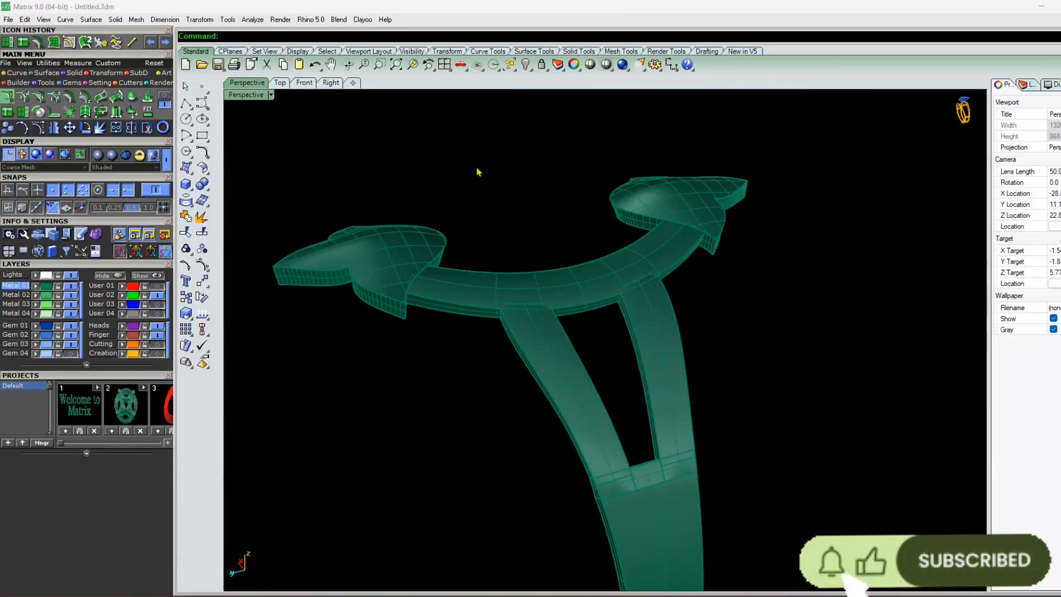
Raise the curved band and both leaves together slightly above the upper ends of the split prongs
{"action": "left_click_drag", "start_coordinate": [478, 172], "coordinate": [424, 280]}
{"action": "left_click", "coordinate": [677, 207], "text": "shift"}
{"action": "right_click_drag", "start_coordinate": [558, 266], "coordinate": [541, 208]}
{"action": "scroll", "coordinate": [541, 208], "scroll_direction": "up", "scroll_amount": 5}
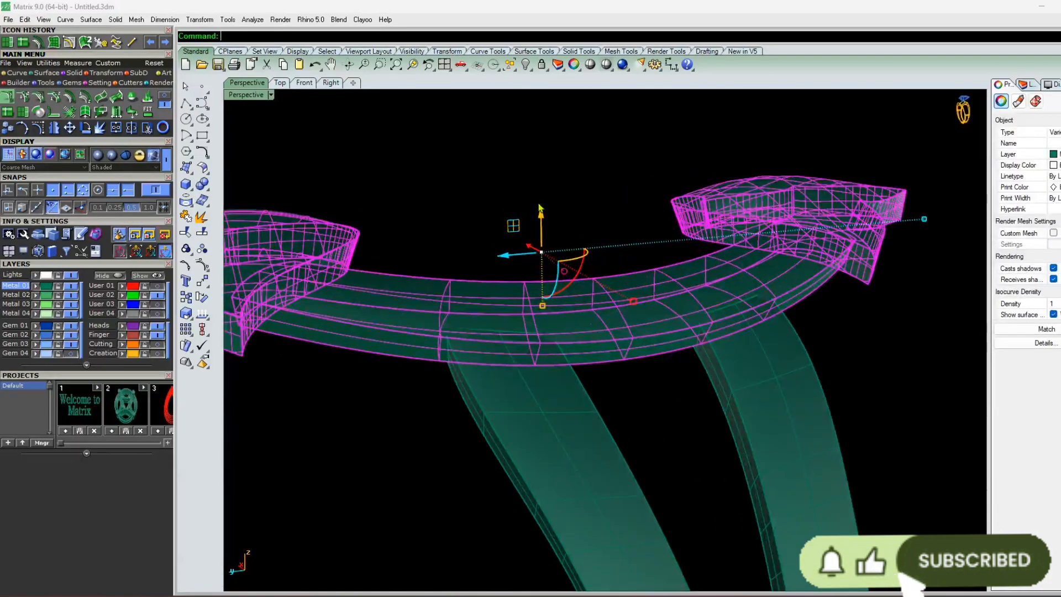
{"action": "scroll", "coordinate": [540, 207], "scroll_direction": "up", "scroll_amount": 3}
{"action": "left_click_drag", "start_coordinate": [544, 234], "coordinate": [544, 227]}
{"action": "left_click", "coordinate": [520, 265]}
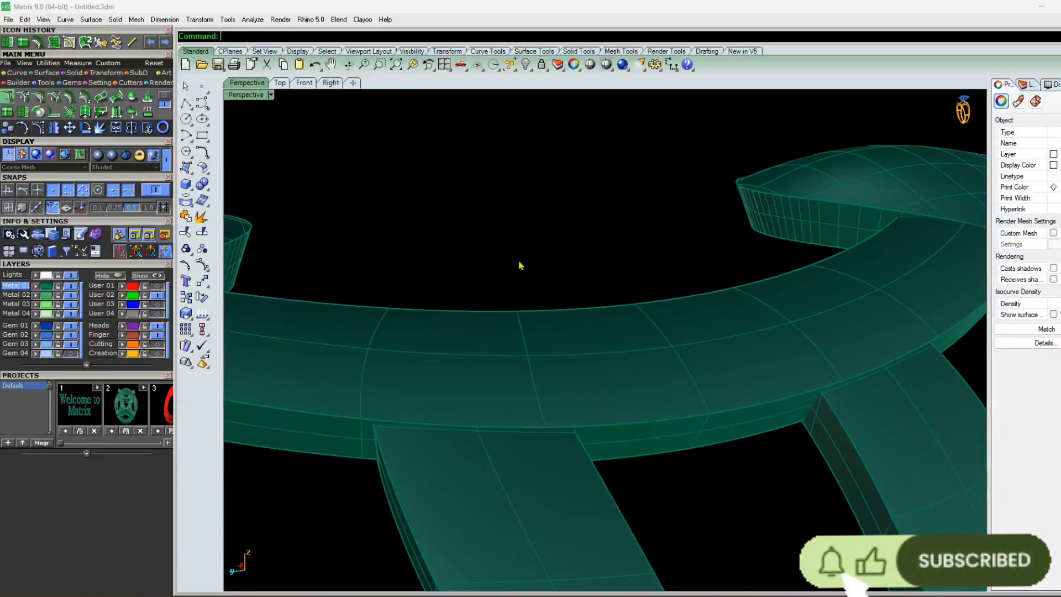
Examine how the raised curved band meets the leaves and the split prongs, from above and below
{"action": "right_click_drag", "start_coordinate": [520, 265], "coordinate": [464, 479]}
{"action": "left_click", "coordinate": [564, 320]}
{"action": "left_click", "coordinate": [486, 349]}
{"action": "scroll", "coordinate": [601, 414], "scroll_direction": "up", "scroll_amount": 5}
{"action": "scroll", "coordinate": [465, 479], "scroll_direction": "up", "scroll_amount": 3}
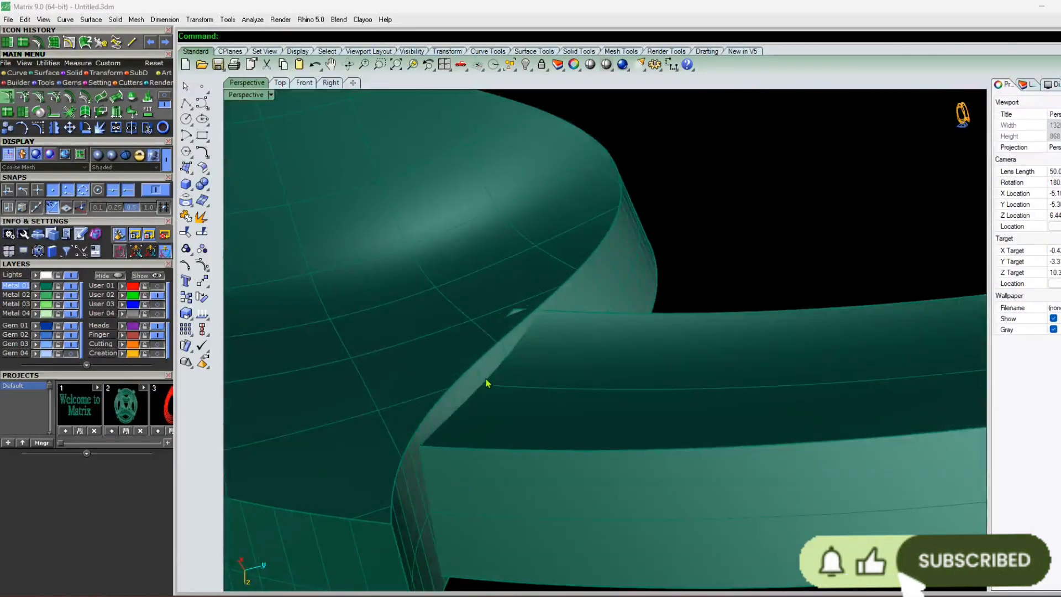
{"action": "right_click_drag", "start_coordinate": [487, 383], "coordinate": [478, 443]}
{"action": "scroll", "coordinate": [595, 293], "scroll_direction": "up", "scroll_amount": 3}
{"action": "scroll", "coordinate": [630, 328], "scroll_direction": "down", "scroll_amount": 4}
{"action": "scroll", "coordinate": [476, 441], "scroll_direction": "up", "scroll_amount": 4}
{"action": "scroll", "coordinate": [482, 371], "scroll_direction": "down", "scroll_amount": 5}
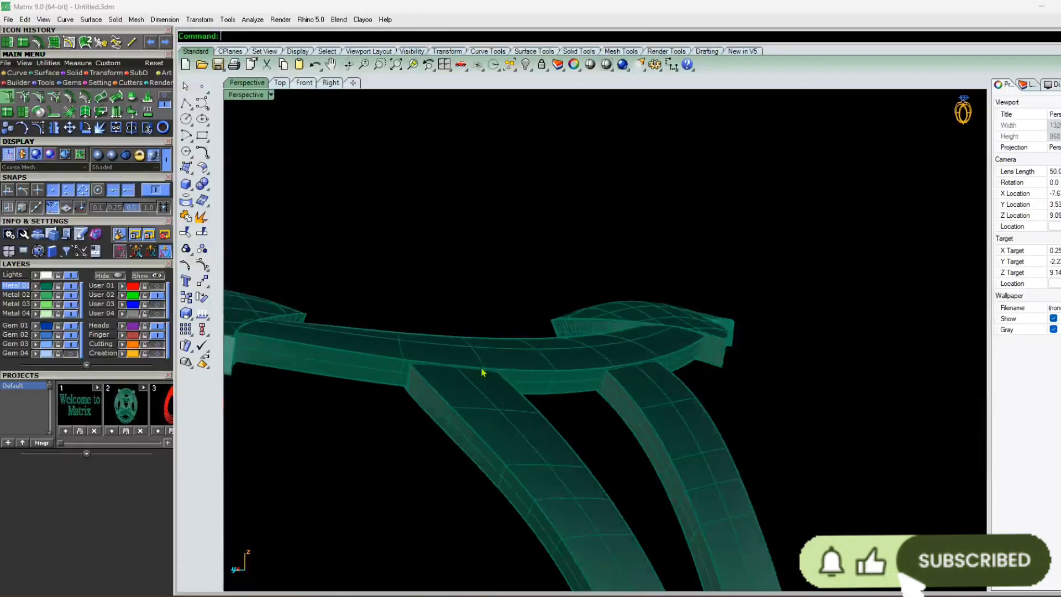
{"action": "scroll", "coordinate": [482, 371], "scroll_direction": "down", "scroll_amount": 3}
{"action": "right_click_drag", "start_coordinate": [589, 282], "coordinate": [504, 347]}
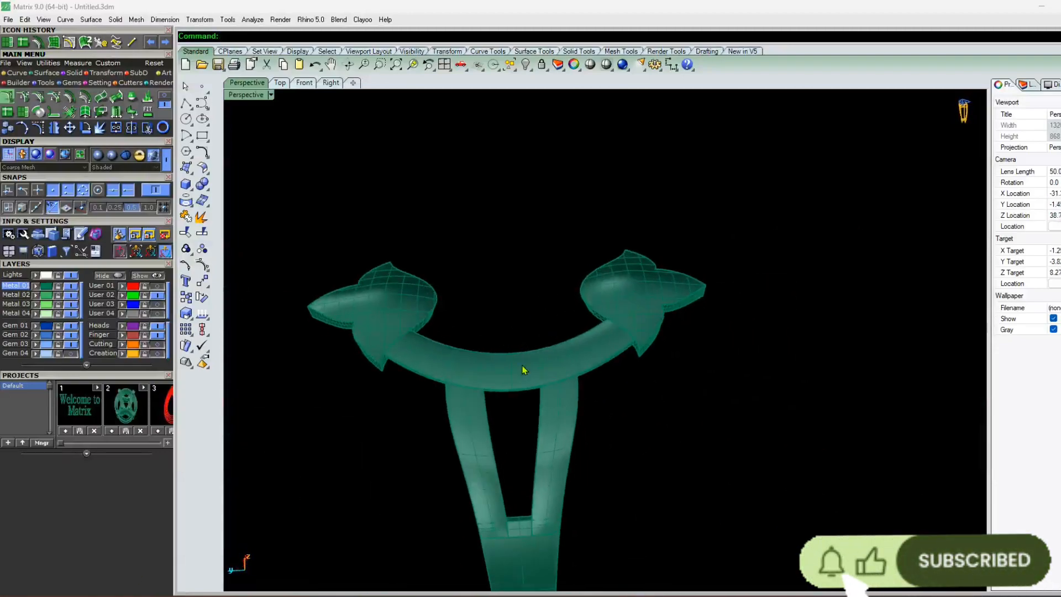
{"action": "right_click_drag", "start_coordinate": [524, 369], "coordinate": [500, 332]}
{"action": "scroll", "coordinate": [475, 362], "scroll_direction": "up", "scroll_amount": 5}
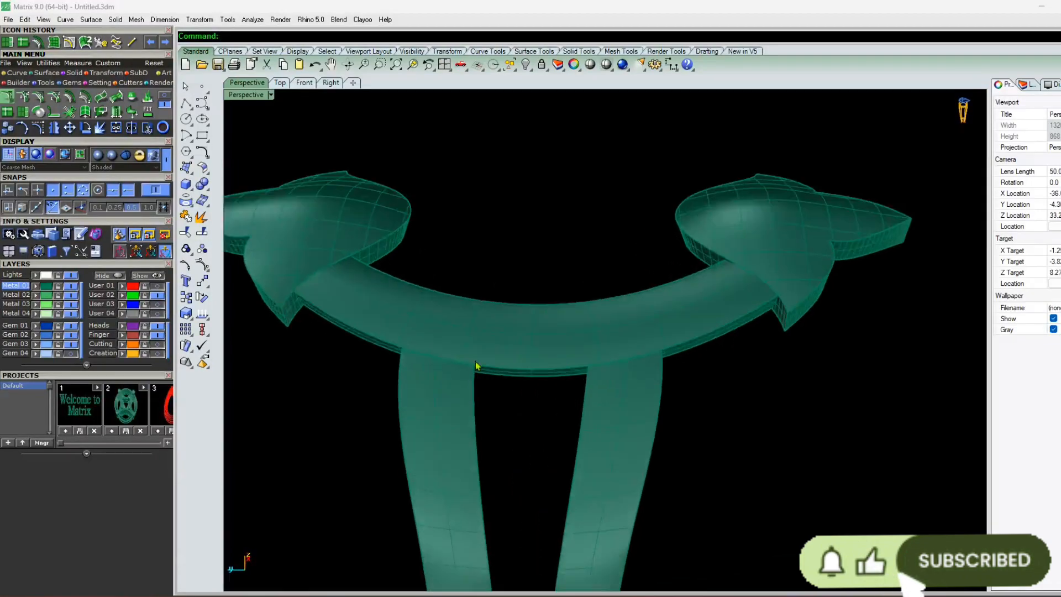
Extract a copy of the curved band's domed top surface with Extract Surface
{"action": "key", "text": "F7"}
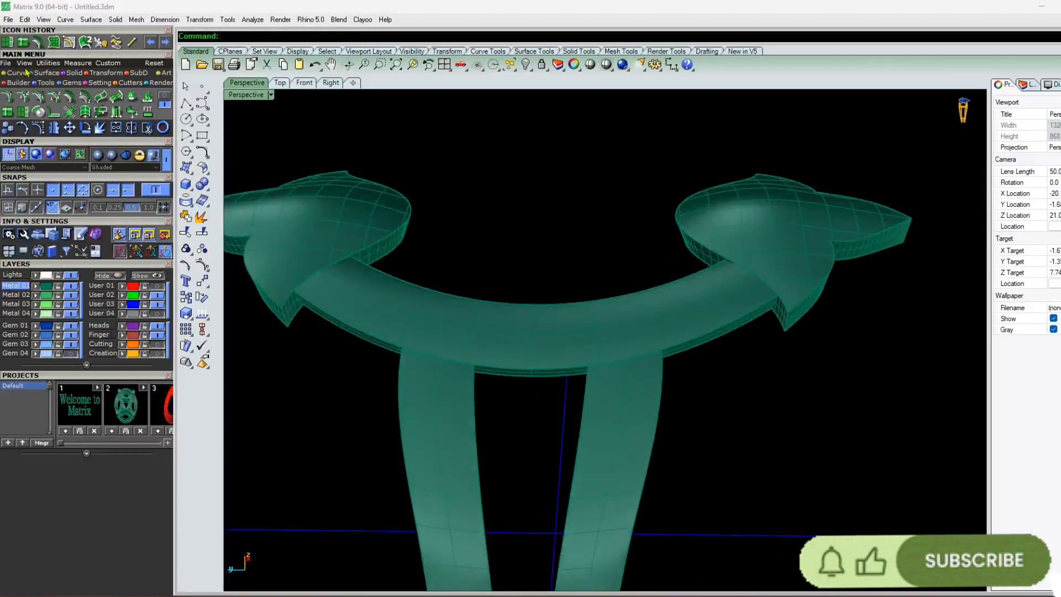
{"action": "left_click", "coordinate": [77, 83]}
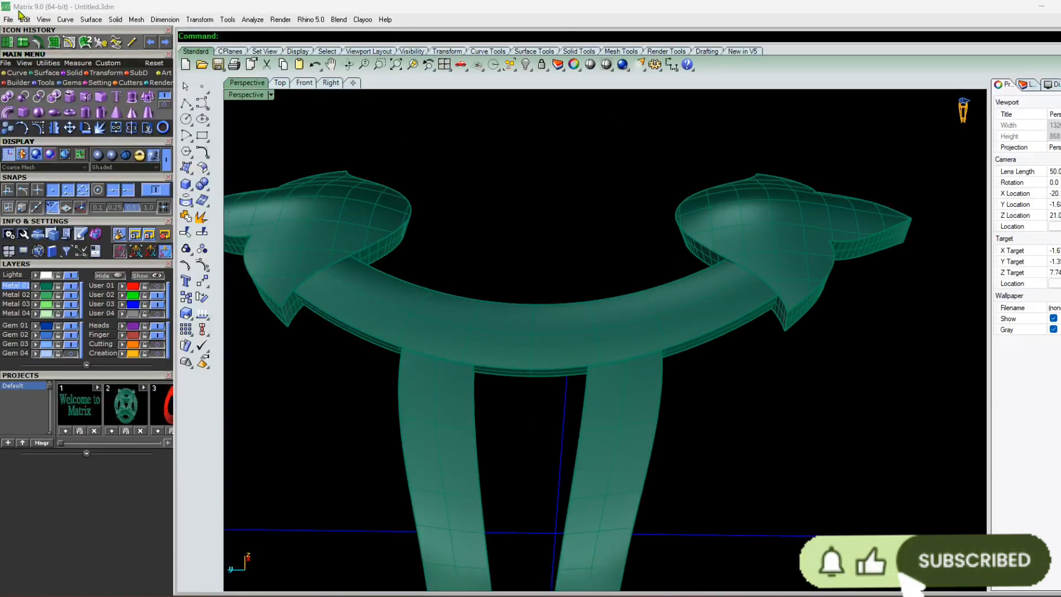
{"action": "left_click", "coordinate": [77, 111]}
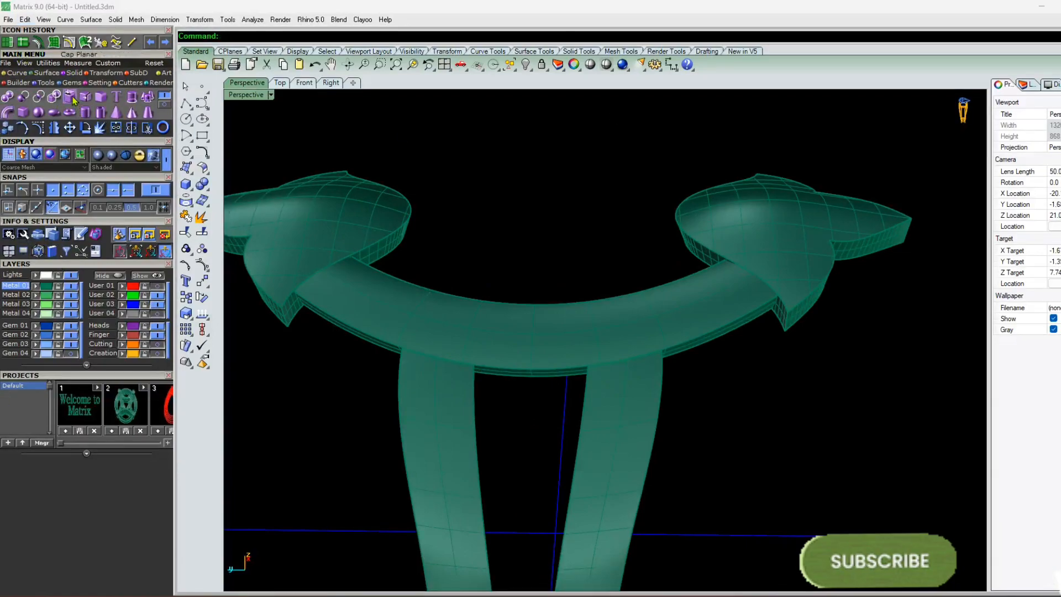
{"action": "left_click", "coordinate": [415, 327]}
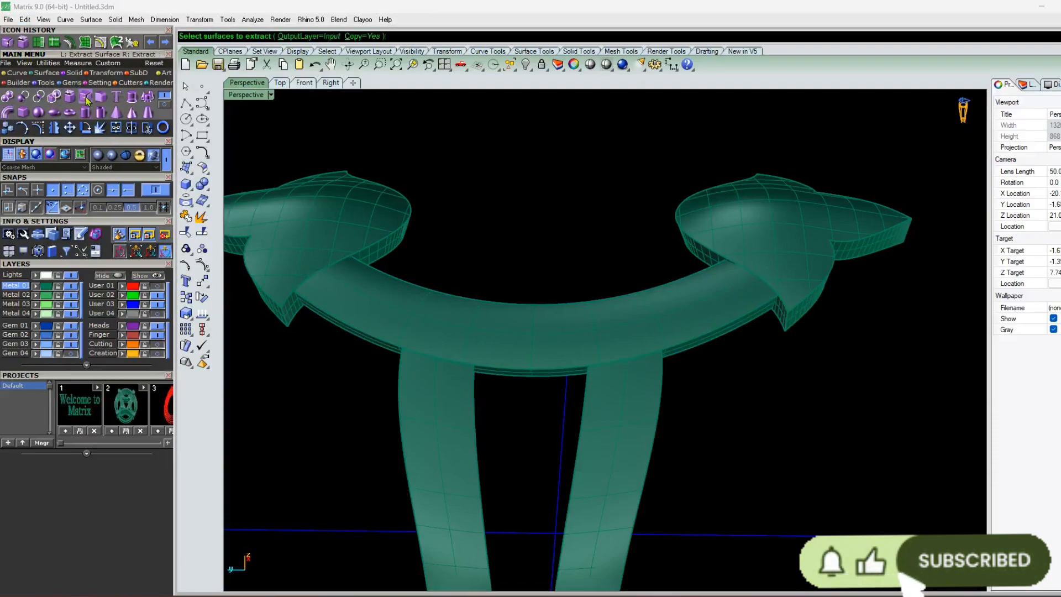
{"action": "left_click", "coordinate": [408, 310]}
{"action": "key", "text": "Return"}
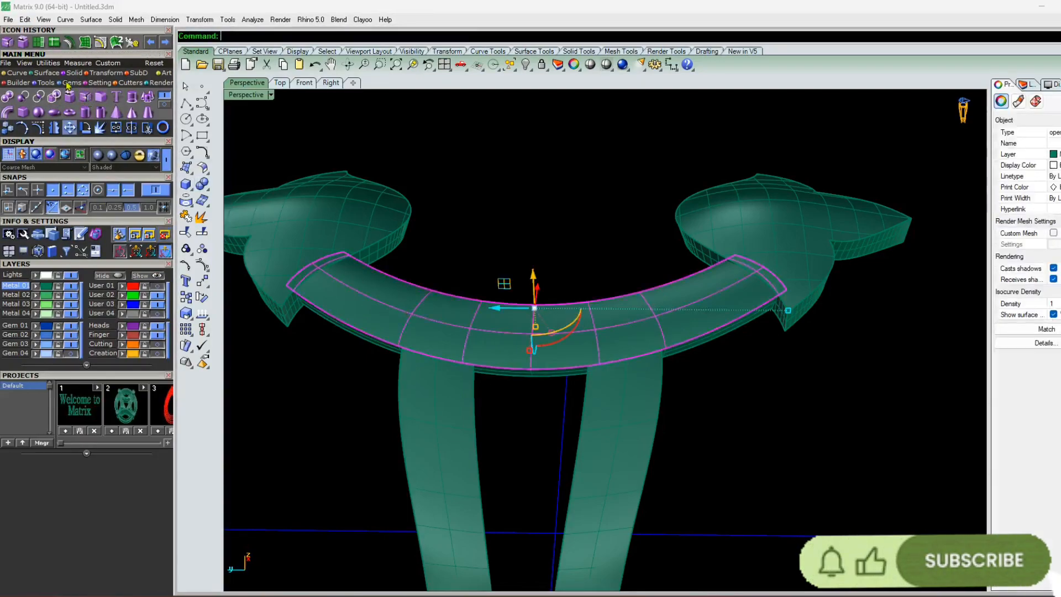
Move the extracted band surface to the User 03 layer and hide the Metal 01 layer
{"action": "left_click", "coordinate": [123, 306]}
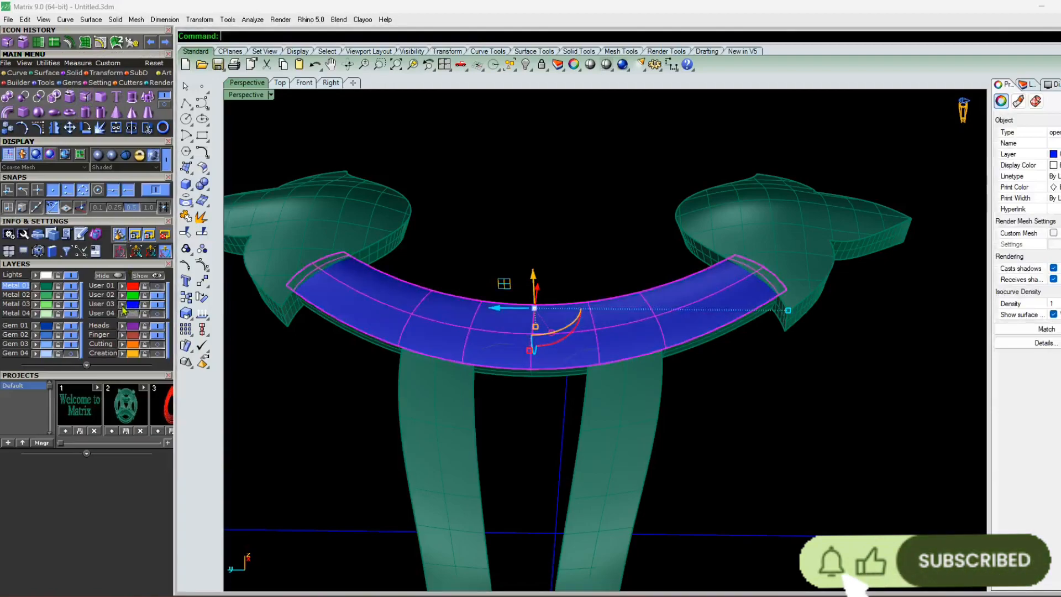
{"action": "left_click", "coordinate": [71, 286]}
{"action": "key", "text": "Escape"}
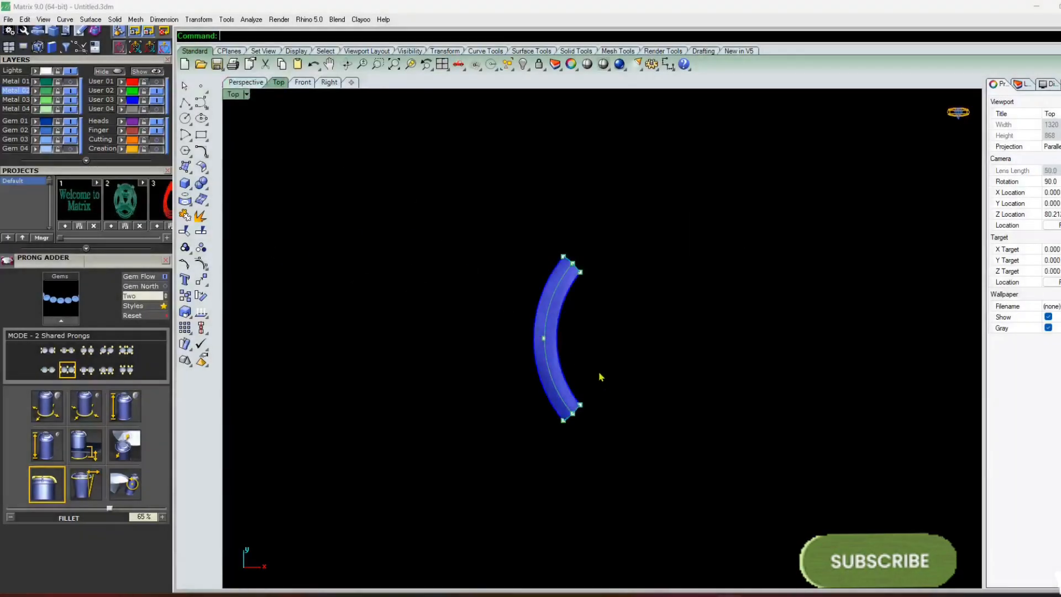
Start Gem on Surface on the extracted band surface and place a 1.2 mm round gem at the centre curve's midpoint
{"action": "scroll", "coordinate": [559, 349], "scroll_direction": "up", "scroll_amount": 16}
{"action": "scroll", "coordinate": [524, 313], "scroll_direction": "down", "scroll_amount": 8}
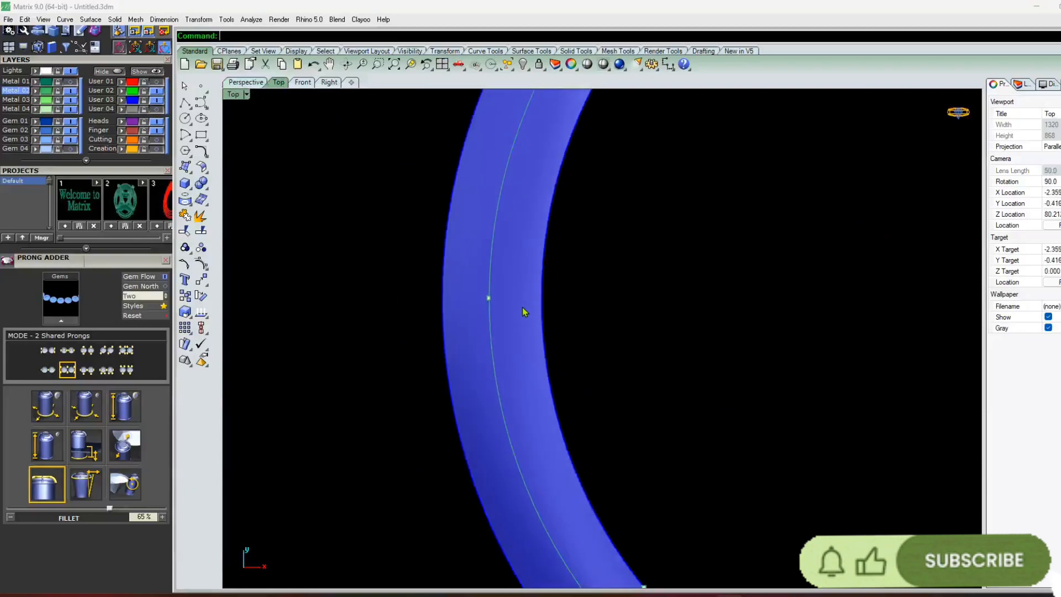
{"action": "left_click", "coordinate": [532, 267]}
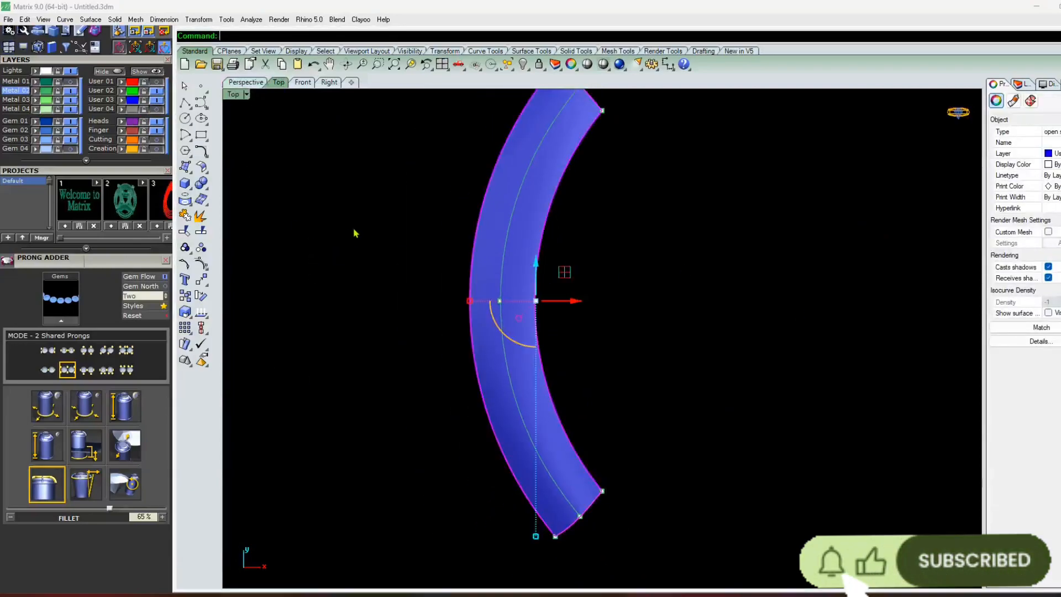
{"action": "key", "text": "F6"}
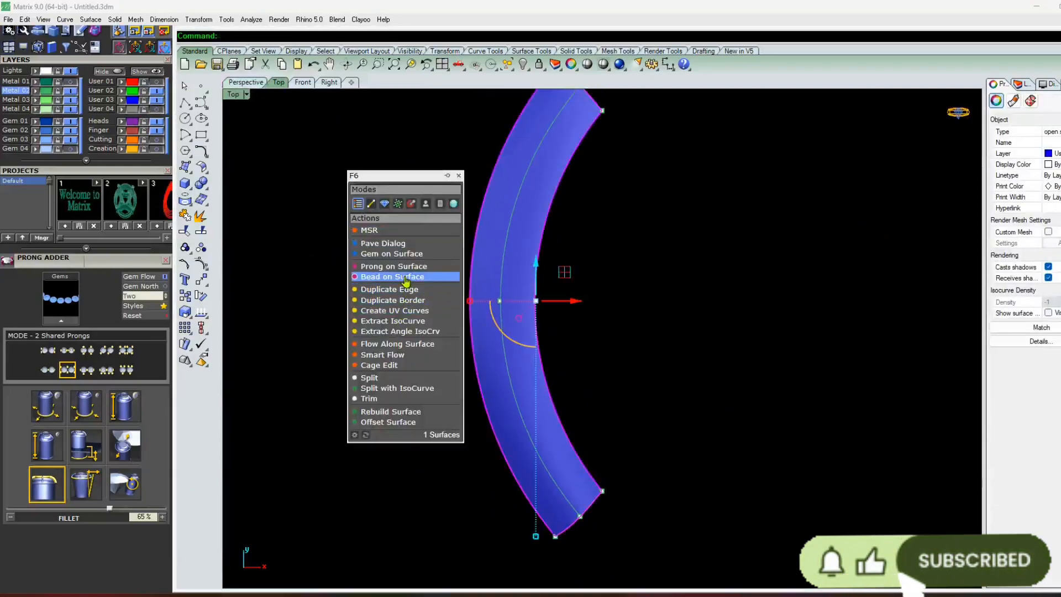
{"action": "left_click", "coordinate": [403, 255]}
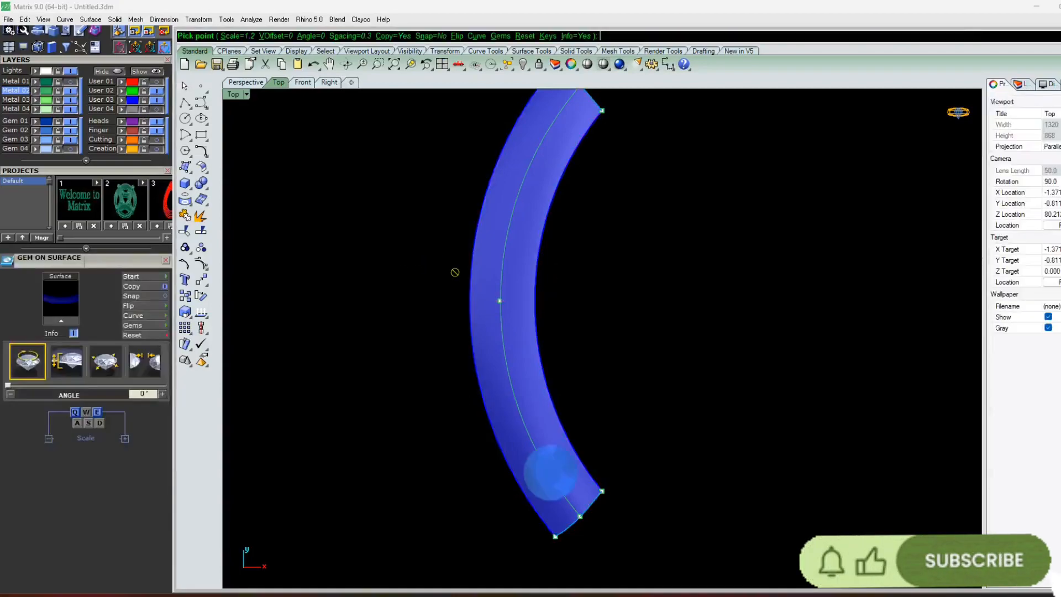
{"action": "scroll", "coordinate": [490, 307], "scroll_direction": "up", "scroll_amount": 3}
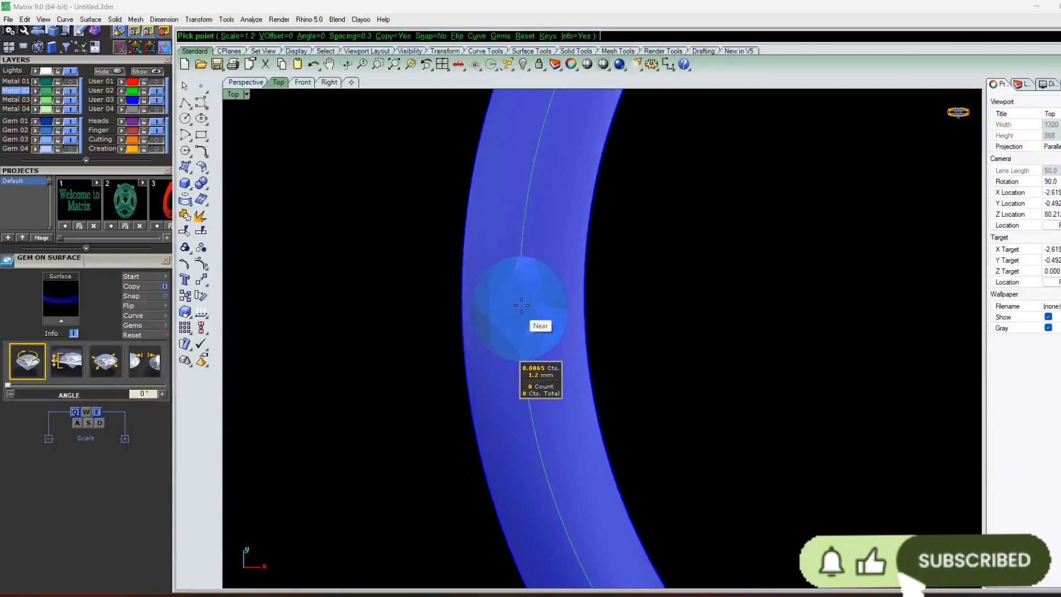
{"action": "left_click", "coordinate": [519, 297]}
{"action": "scroll", "coordinate": [148, 332], "scroll_direction": "up", "scroll_amount": 2}
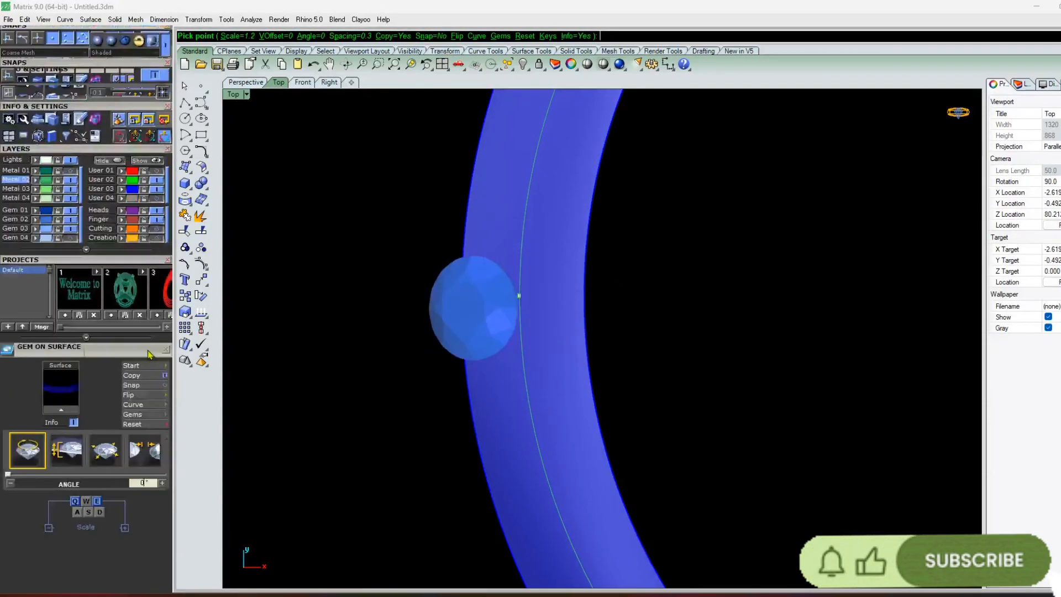
{"action": "scroll", "coordinate": [148, 332], "scroll_direction": "down", "scroll_amount": 1}
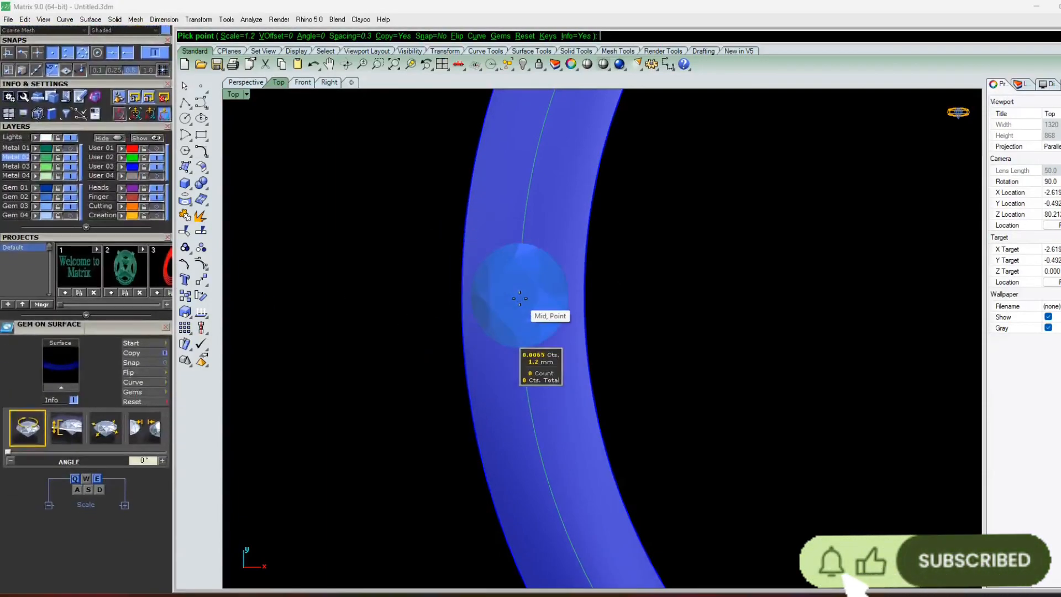
Place three more 1.2 mm gems along the centre curve toward the band's +Y end, about 0.1 mm apart, and finish
{"action": "scroll", "coordinate": [520, 299], "scroll_direction": "down", "scroll_amount": 2}
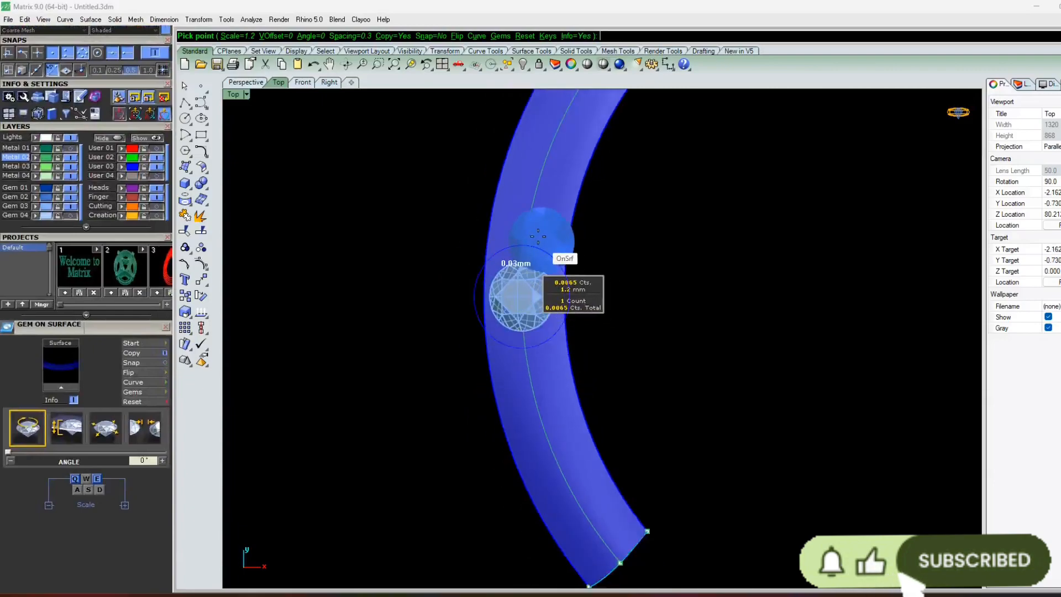
{"action": "scroll", "coordinate": [533, 205], "scroll_direction": "up", "scroll_amount": 2}
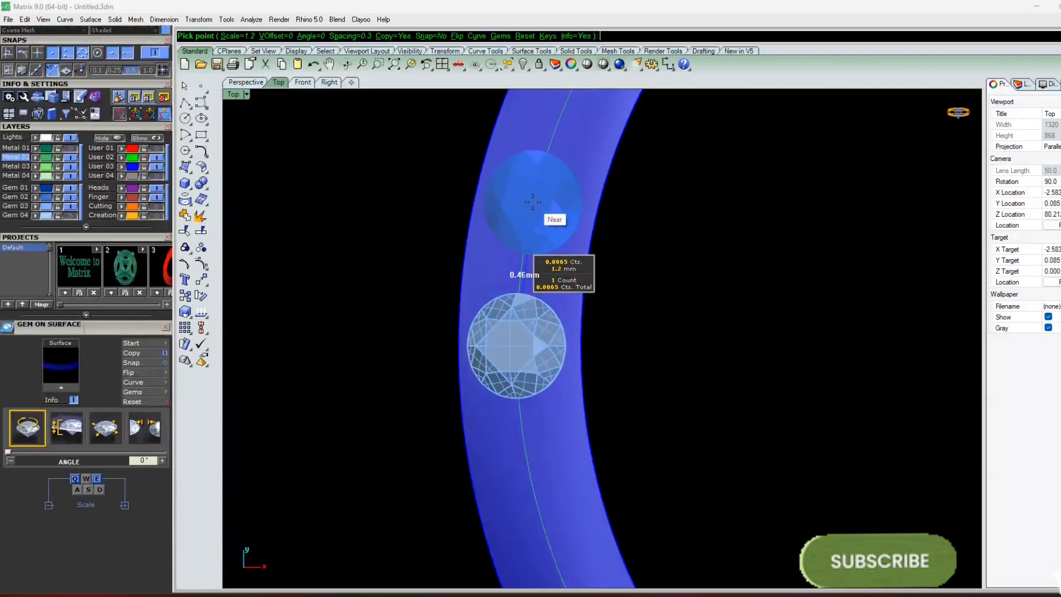
{"action": "left_click", "coordinate": [533, 230]}
{"action": "scroll", "coordinate": [536, 221], "scroll_direction": "down", "scroll_amount": 2}
{"action": "scroll", "coordinate": [544, 204], "scroll_direction": "up", "scroll_amount": 3}
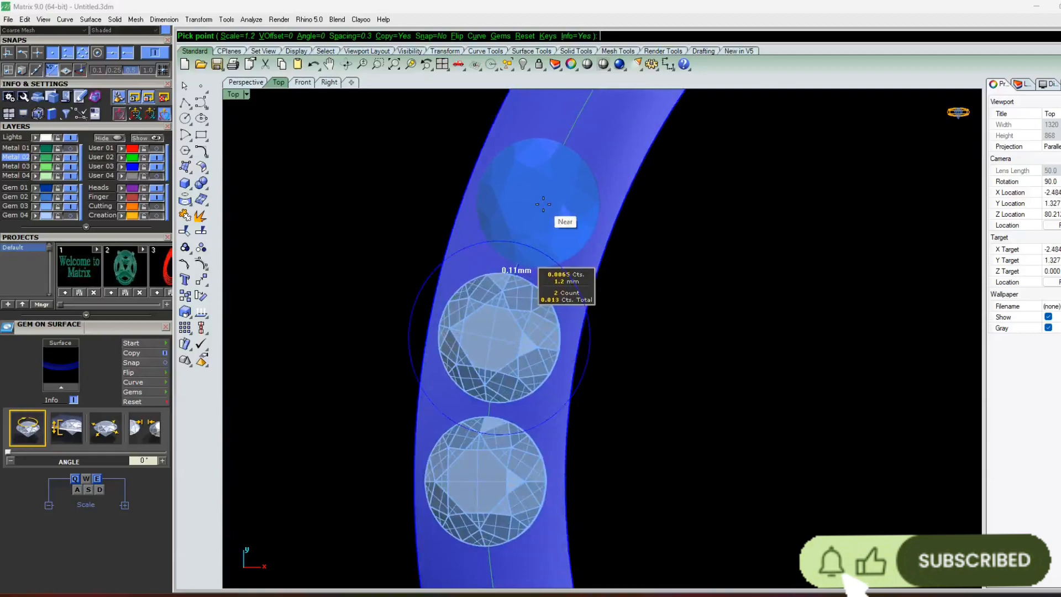
{"action": "left_click", "coordinate": [543, 205]}
{"action": "scroll", "coordinate": [520, 266], "scroll_direction": "down", "scroll_amount": 2}
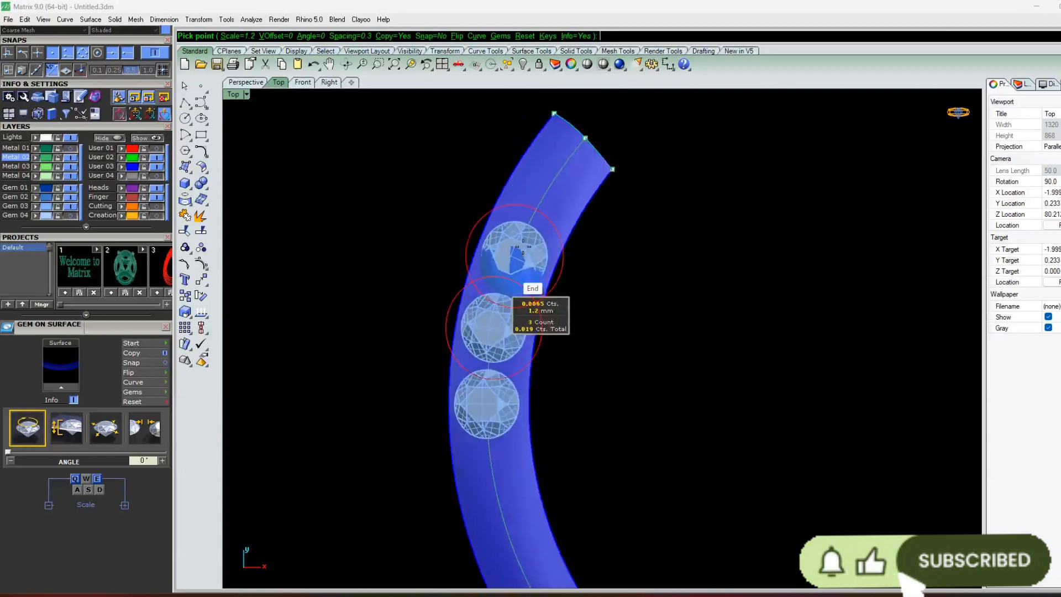
{"action": "scroll", "coordinate": [552, 188], "scroll_direction": "up", "scroll_amount": 2}
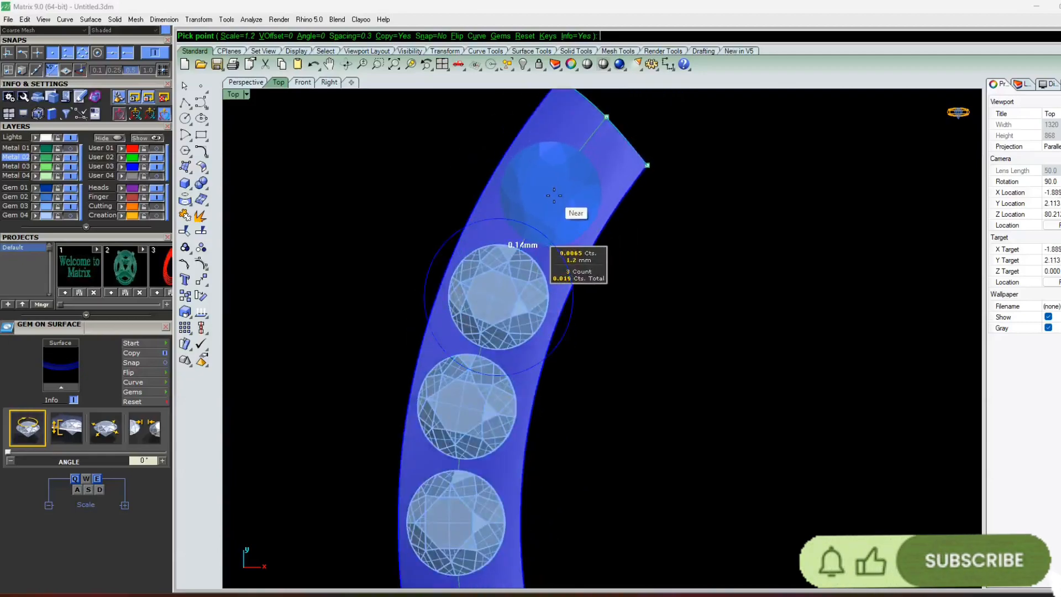
{"action": "left_click", "coordinate": [552, 188]}
{"action": "scroll", "coordinate": [554, 192], "scroll_direction": "down", "scroll_amount": 2}
{"action": "right_click", "coordinate": [554, 194]}
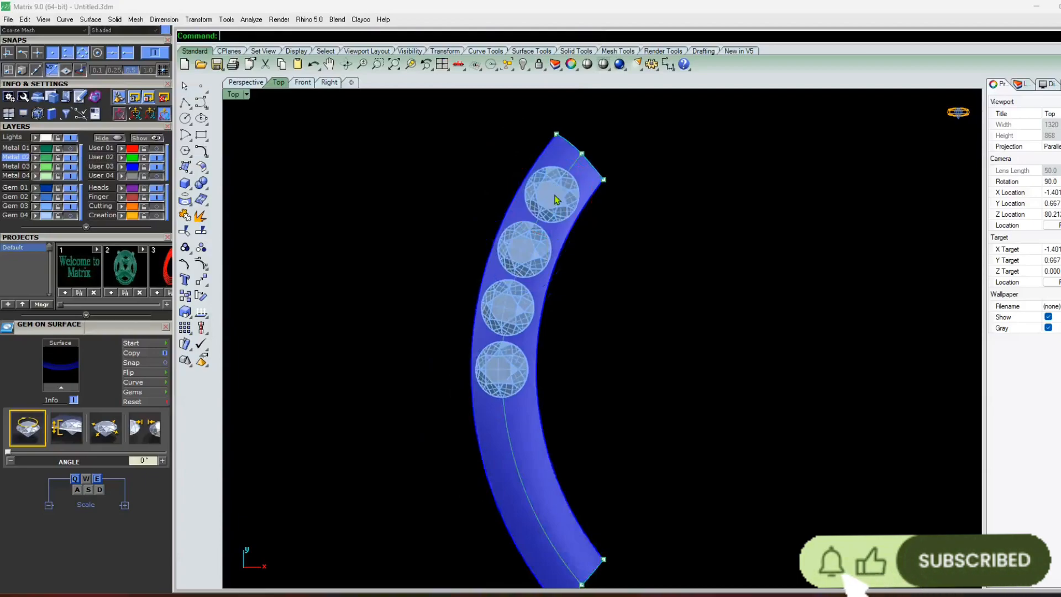
Mirror the three gems at the band's +Y end across the X axis through the origin and close Gem on Surface
{"action": "left_click", "coordinate": [509, 317]}
{"action": "left_click", "coordinate": [524, 261], "text": "shift"}
{"action": "left_click", "coordinate": [551, 206], "text": "shift"}
{"action": "scroll", "coordinate": [548, 206], "scroll_direction": "down", "scroll_amount": 8}
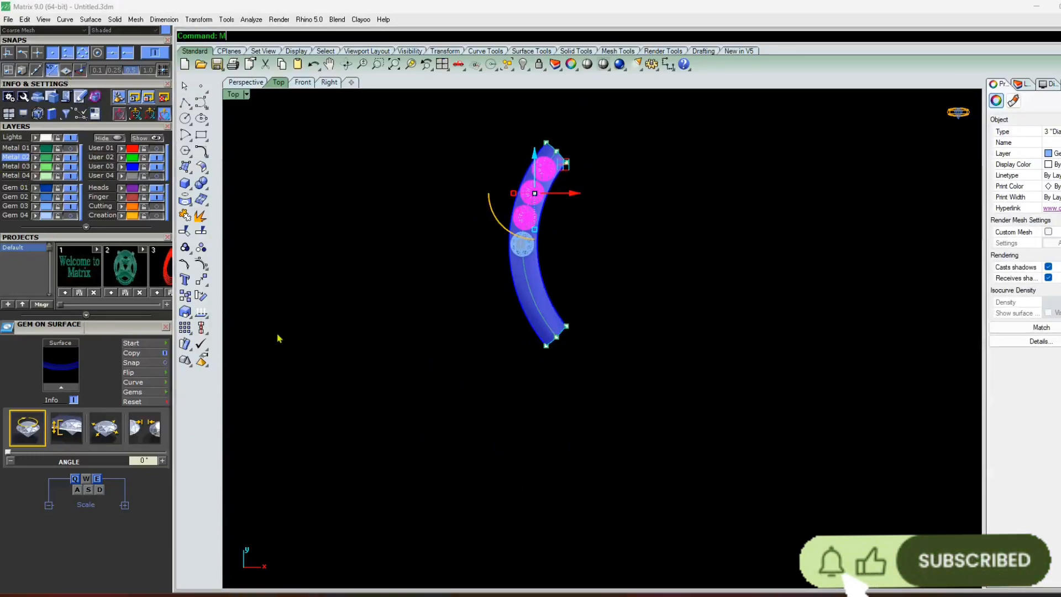
{"action": "type", "text": "MR"}
{"action": "key", "text": "Return"}
{"action": "type", "text": "0"}
{"action": "key", "text": "Return"}
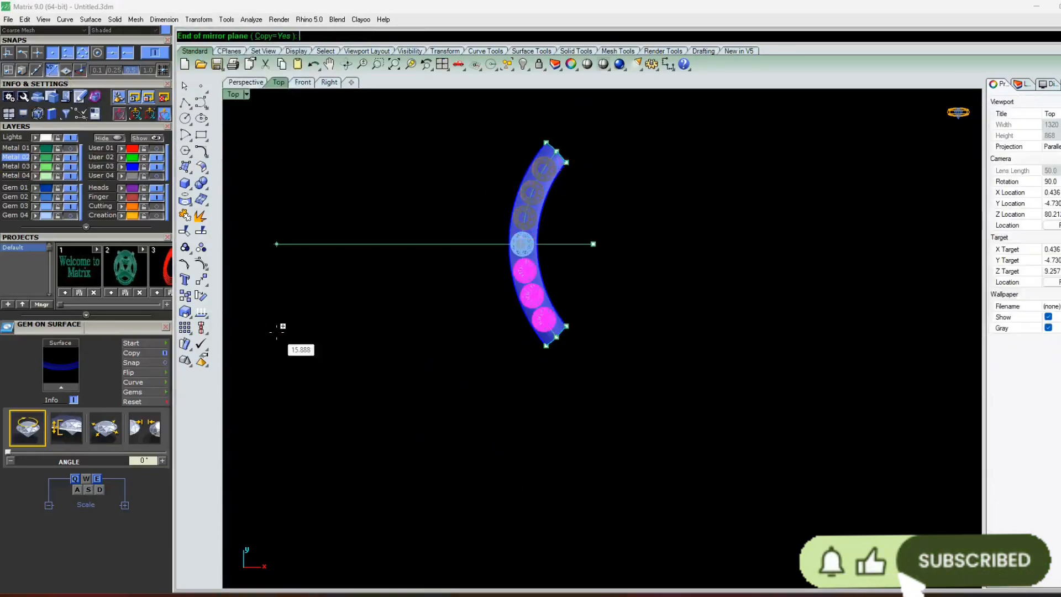
{"action": "left_click", "coordinate": [271, 320]}
{"action": "left_click", "coordinate": [245, 82]}
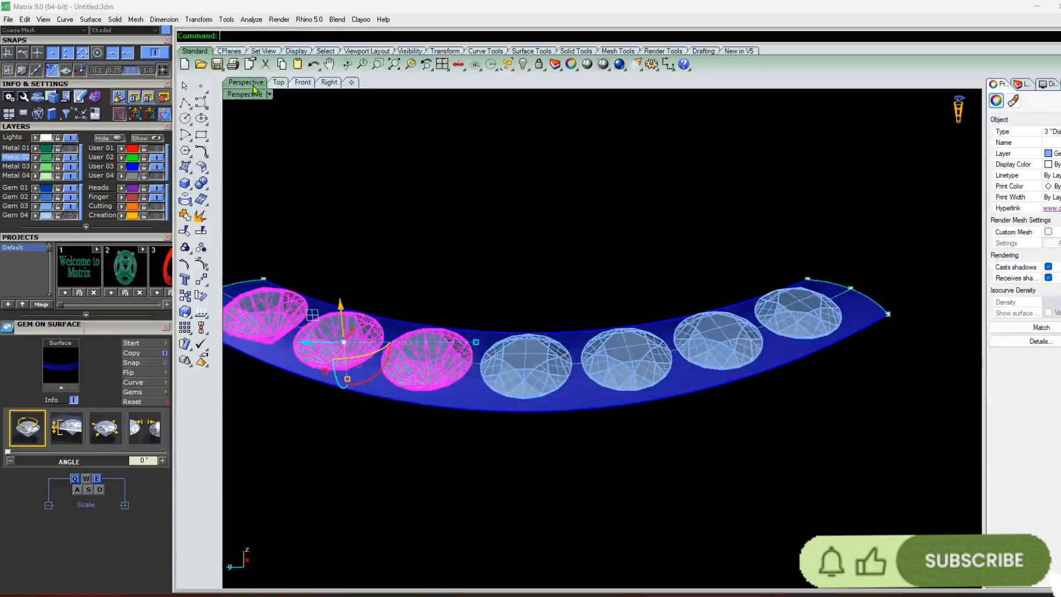
{"action": "left_click", "coordinate": [452, 303]}
{"action": "right_click_drag", "start_coordinate": [470, 337], "coordinate": [542, 436]}
{"action": "left_click", "coordinate": [166, 327]}
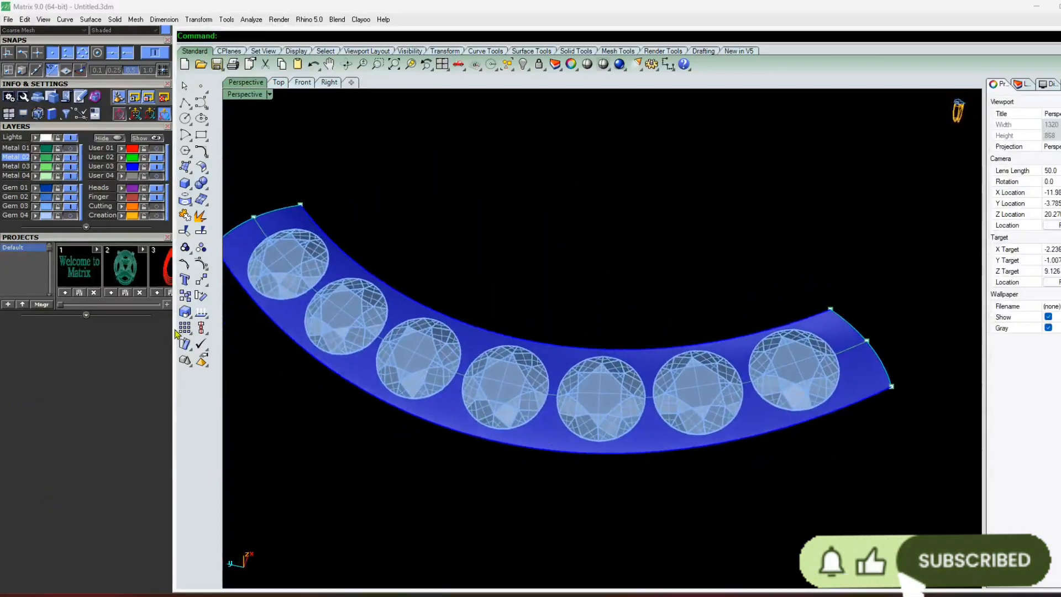
Try to add two shared prongs to all seven gems along the band with the Prong Adder
{"action": "left_click", "coordinate": [299, 280]}
{"action": "left_click", "coordinate": [349, 324], "text": "shift"}
{"action": "left_click", "coordinate": [421, 362], "text": "shift"}
{"action": "left_click", "coordinate": [495, 385], "text": "shift"}
{"action": "left_click", "coordinate": [601, 395], "text": "shift"}
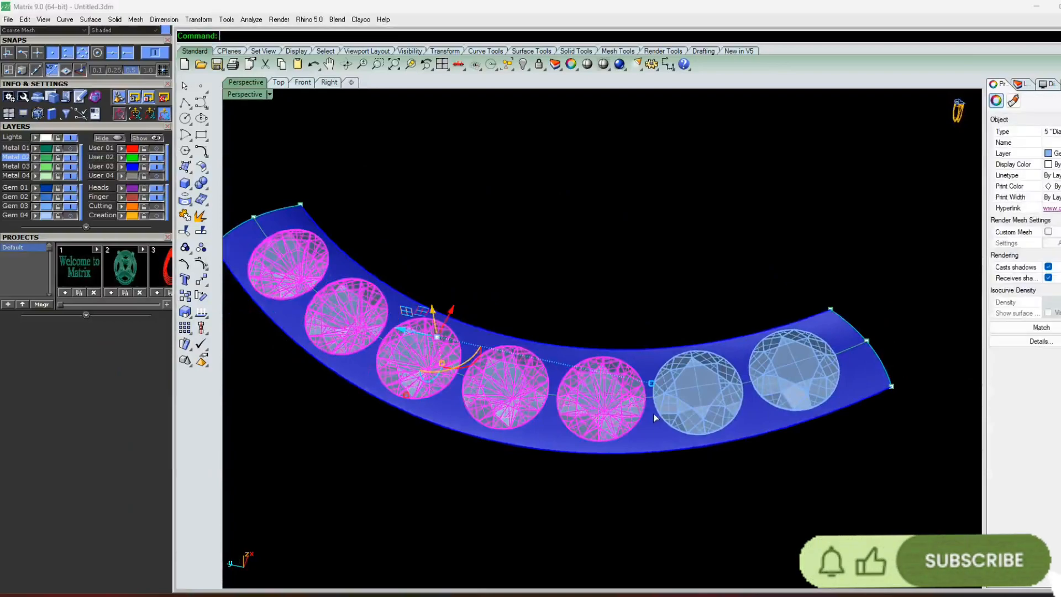
{"action": "left_click", "coordinate": [715, 407], "text": "shift"}
{"action": "left_click", "coordinate": [780, 387], "text": "shift"}
{"action": "key", "text": "F6"}
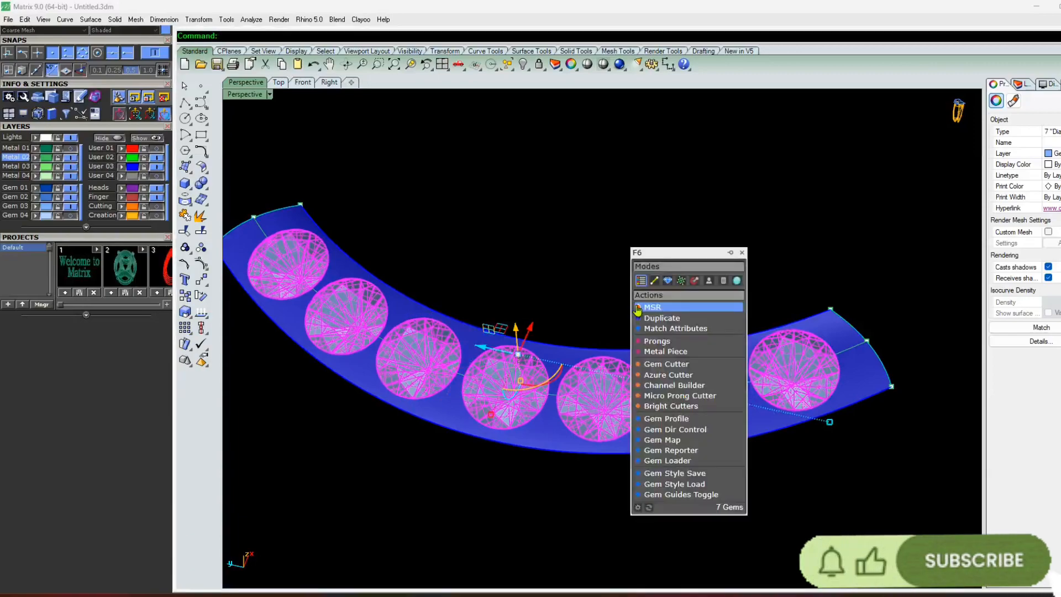
{"action": "left_click", "coordinate": [663, 341]}
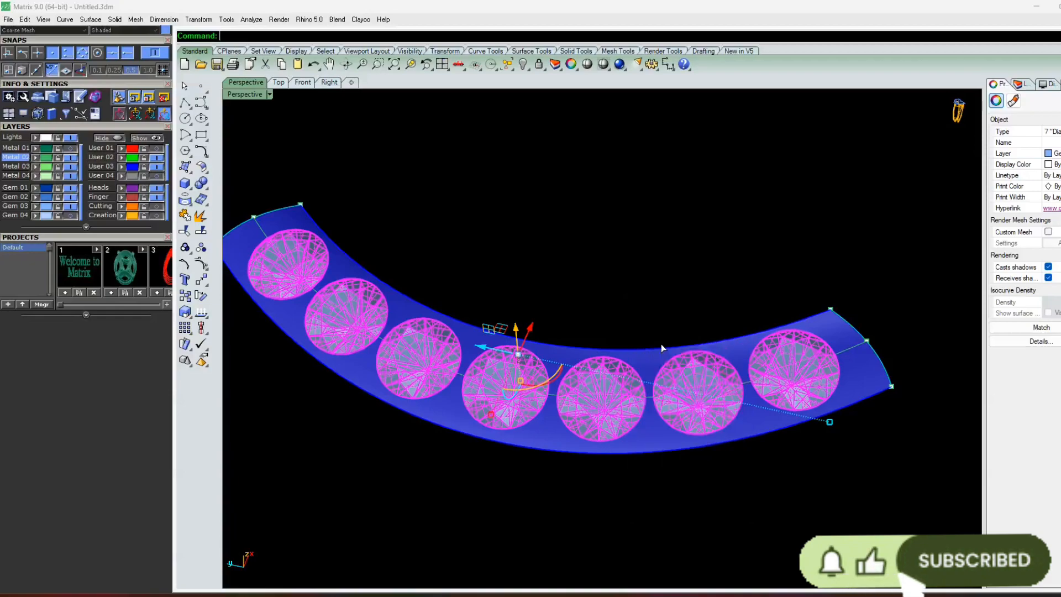
{"action": "right_click_drag", "start_coordinate": [584, 418], "coordinate": [312, 468]}
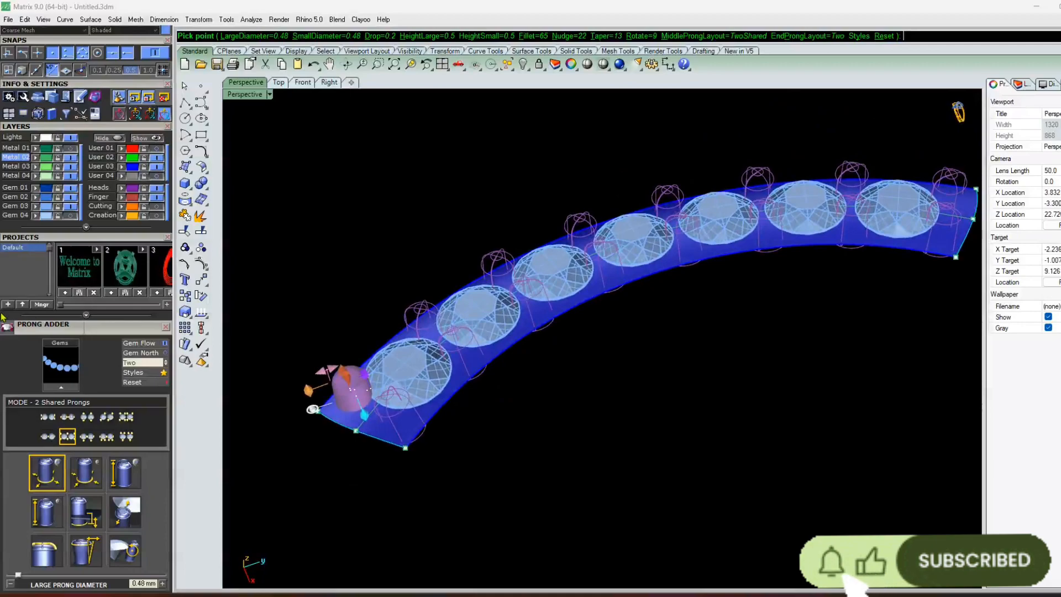
{"action": "scroll", "coordinate": [128, 351], "scroll_direction": "down", "scroll_amount": 2}
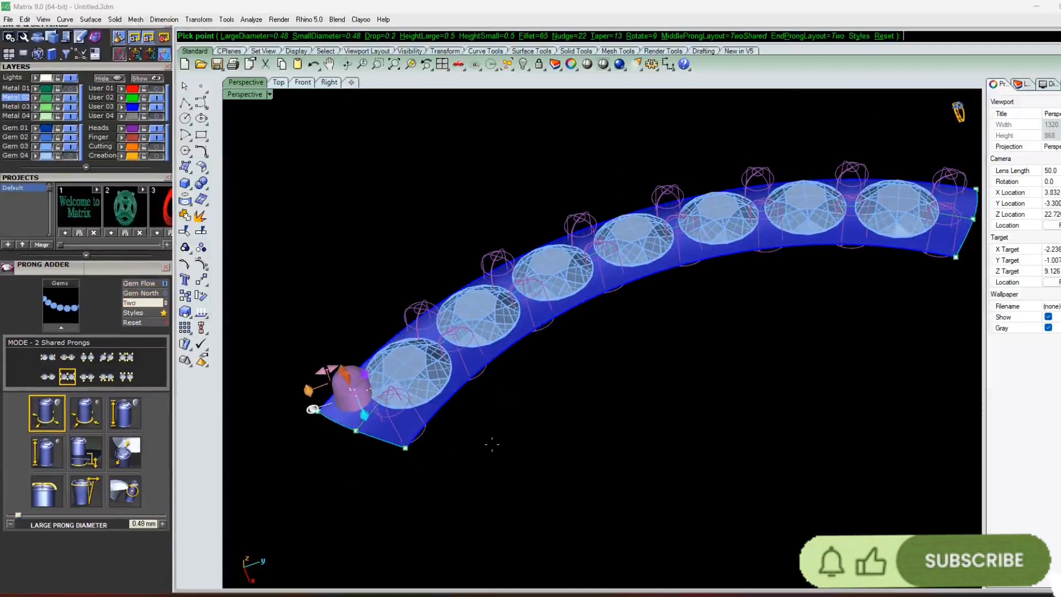
{"action": "key", "text": "Return"}
{"action": "right_click_drag", "start_coordinate": [426, 449], "coordinate": [634, 406]}
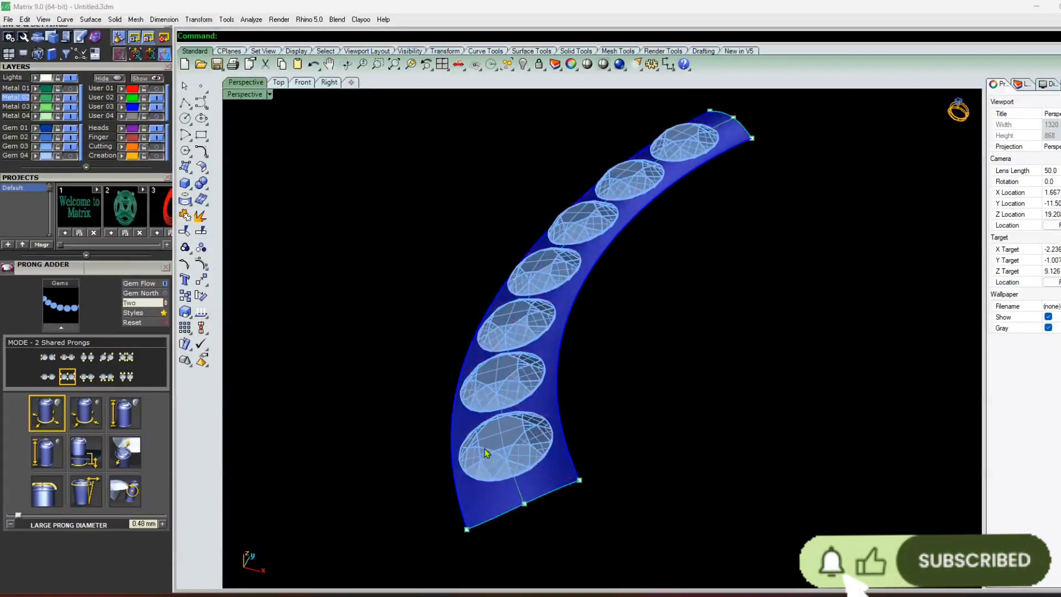
Load only the end gem into the Prong Adder and try large prong diameters of 0.63 mm and 0.33 mm
{"action": "left_click", "coordinate": [487, 450]}
{"action": "key", "text": "F6"}
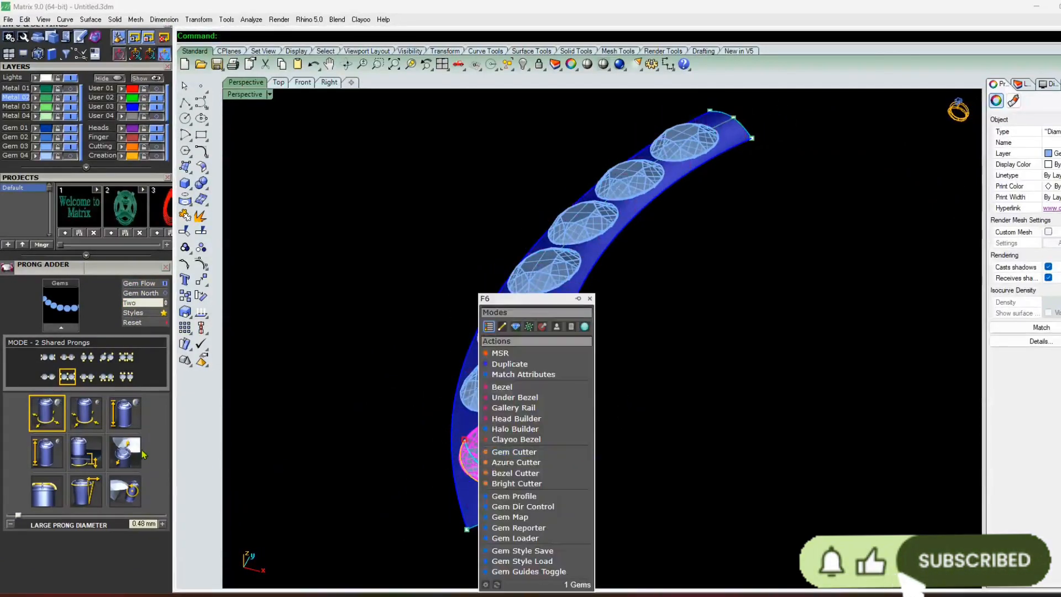
{"action": "left_click", "coordinate": [69, 326]}
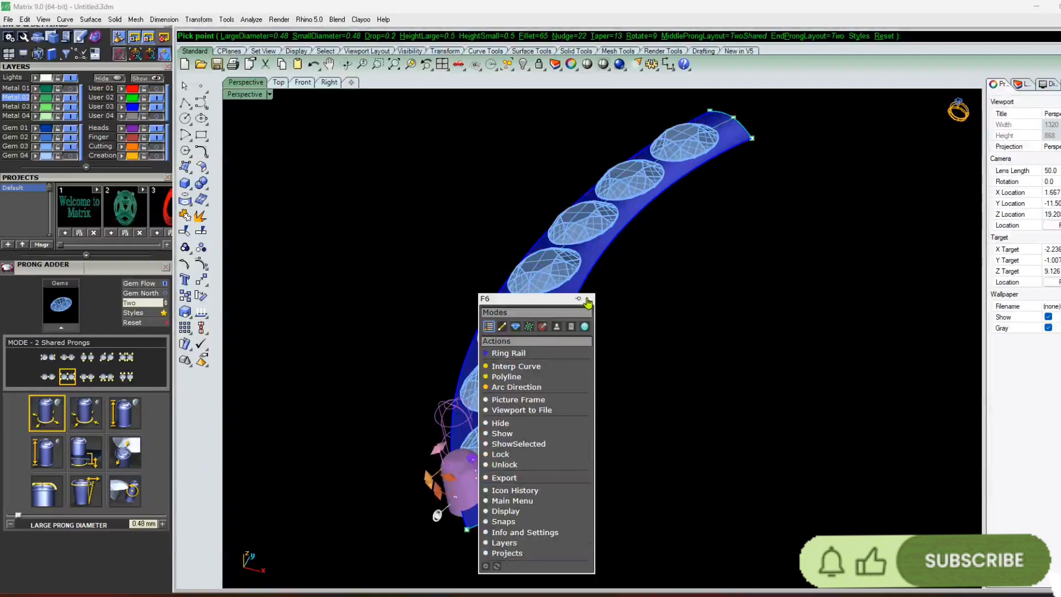
{"action": "left_click", "coordinate": [163, 522]}
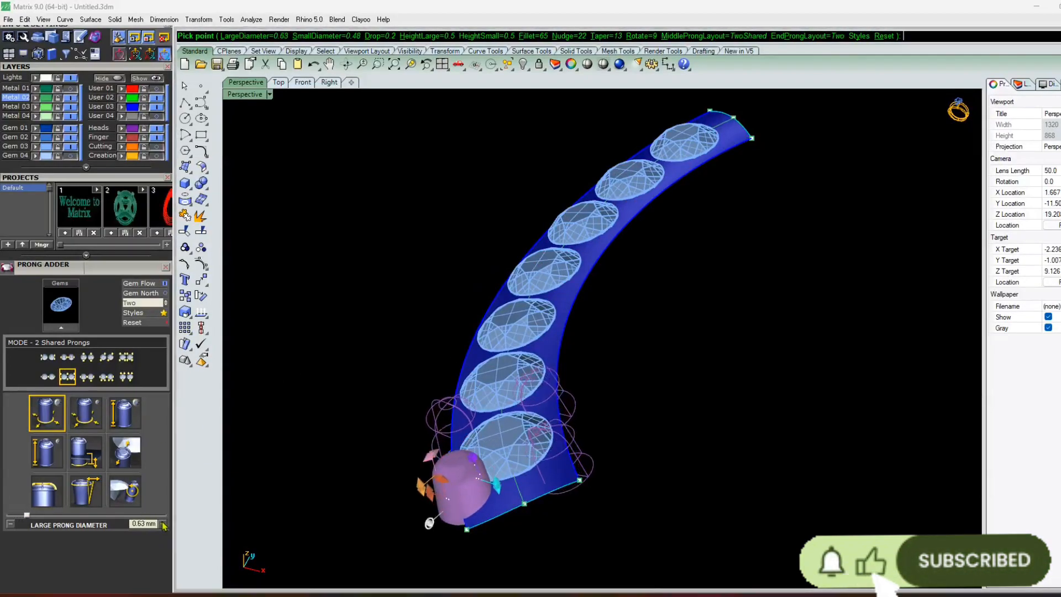
{"action": "left_click", "coordinate": [10, 524]}
{"action": "left_click", "coordinate": [10, 524]}
{"action": "left_click", "coordinate": [11, 524]}
{"action": "left_click", "coordinate": [10, 524]}
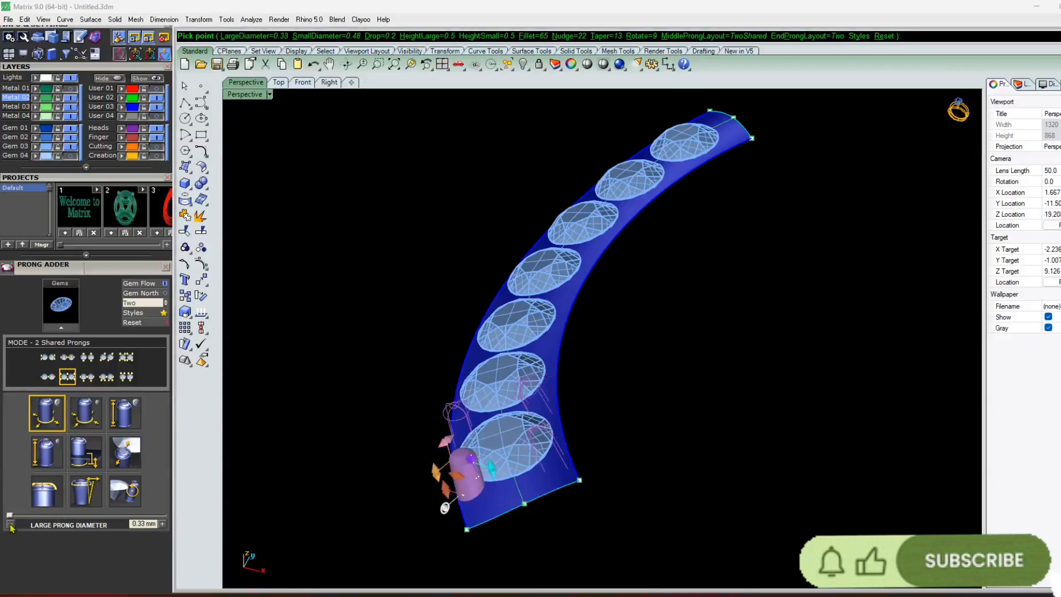
{"action": "left_click", "coordinate": [163, 524]}
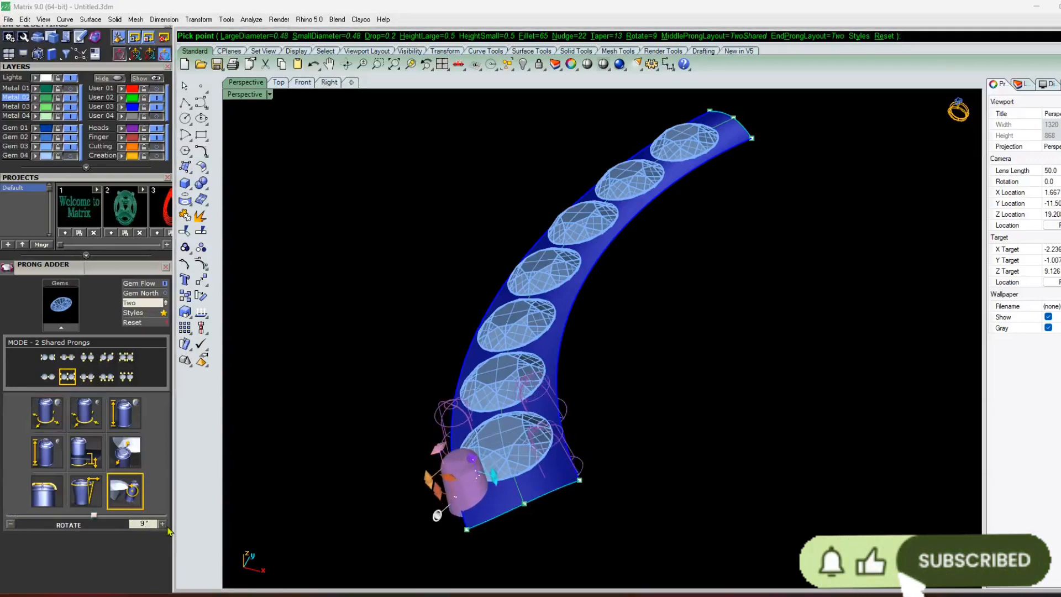
Set the prong rotation to 0° and back out of the single-gem prong placement
{"action": "left_click", "coordinate": [13, 525]}
{"action": "left_click", "coordinate": [12, 525]}
{"action": "left_click", "coordinate": [12, 525]}
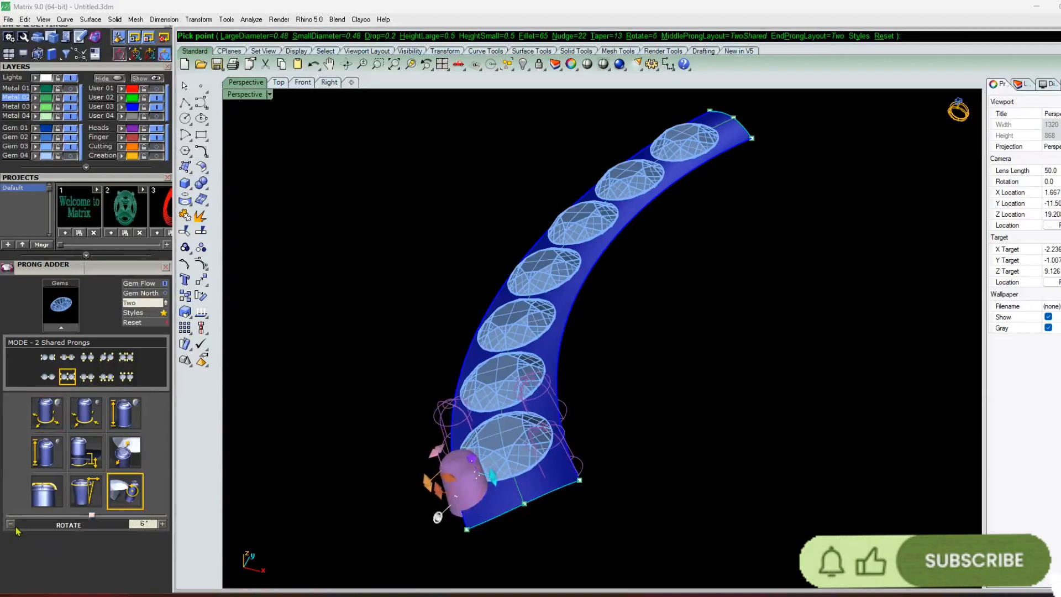
{"action": "left_click", "coordinate": [11, 525]}
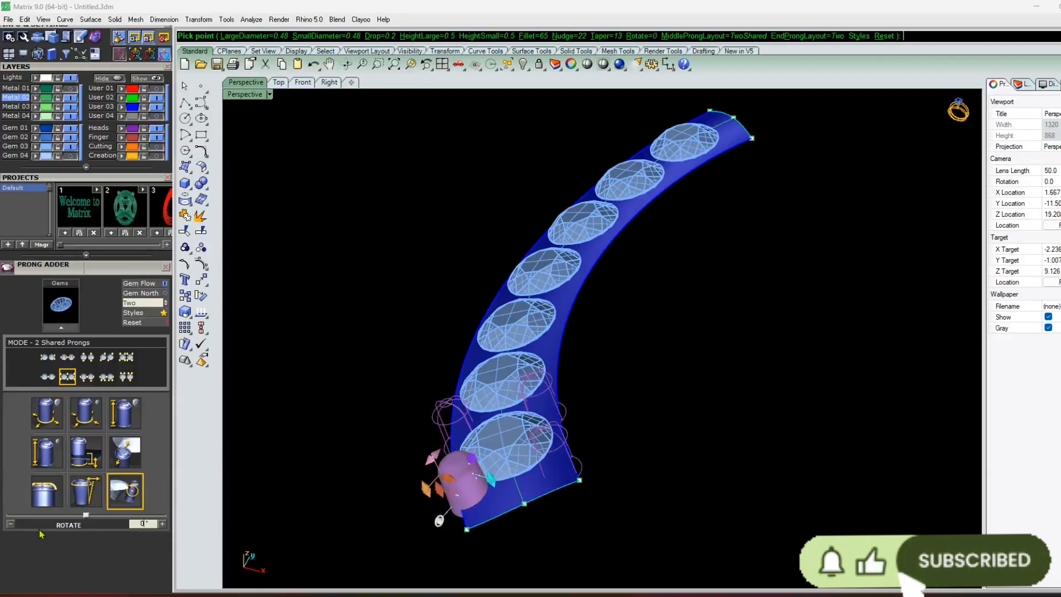
{"action": "right_click", "coordinate": [334, 504]}
{"action": "right_click_drag", "start_coordinate": [473, 500], "coordinate": [578, 501]}
{"action": "key", "text": "ctrl+z"}
Select all seven gems along the band and load them into the Prong Adder
{"action": "left_click", "coordinate": [580, 500]}
{"action": "left_click", "coordinate": [559, 433], "text": "shift"}
{"action": "left_click", "coordinate": [521, 362], "text": "shift"}
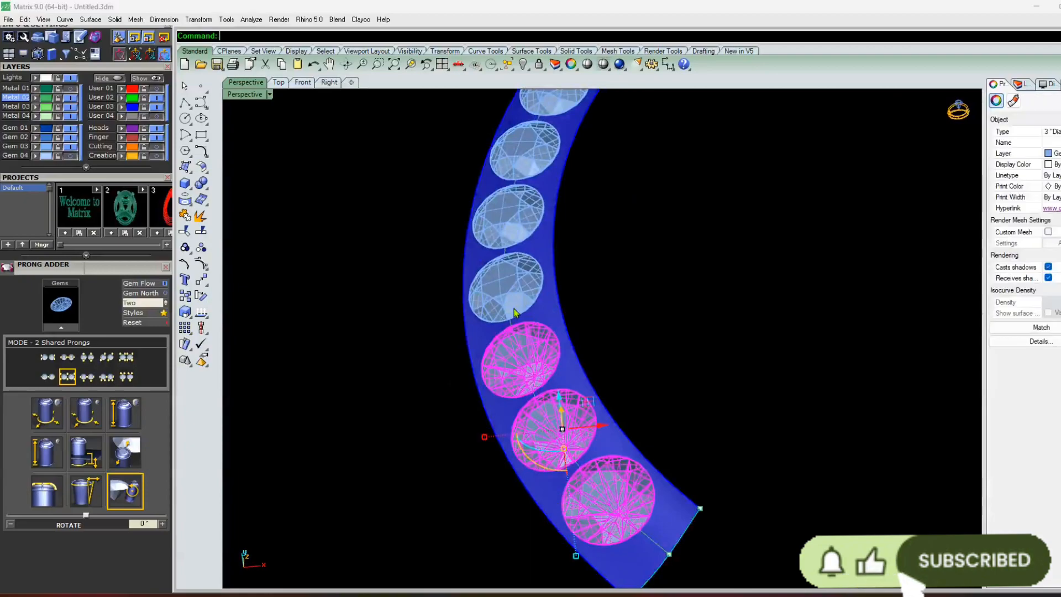
{"action": "left_click", "coordinate": [509, 291], "text": "shift"}
{"action": "scroll", "coordinate": [533, 376], "scroll_direction": "down", "scroll_amount": 5}
{"action": "left_click", "coordinate": [524, 299], "text": "shift"}
{"action": "left_click", "coordinate": [534, 258], "text": "shift"}
{"action": "left_click", "coordinate": [549, 222], "text": "shift"}
{"action": "key", "text": "F6"}
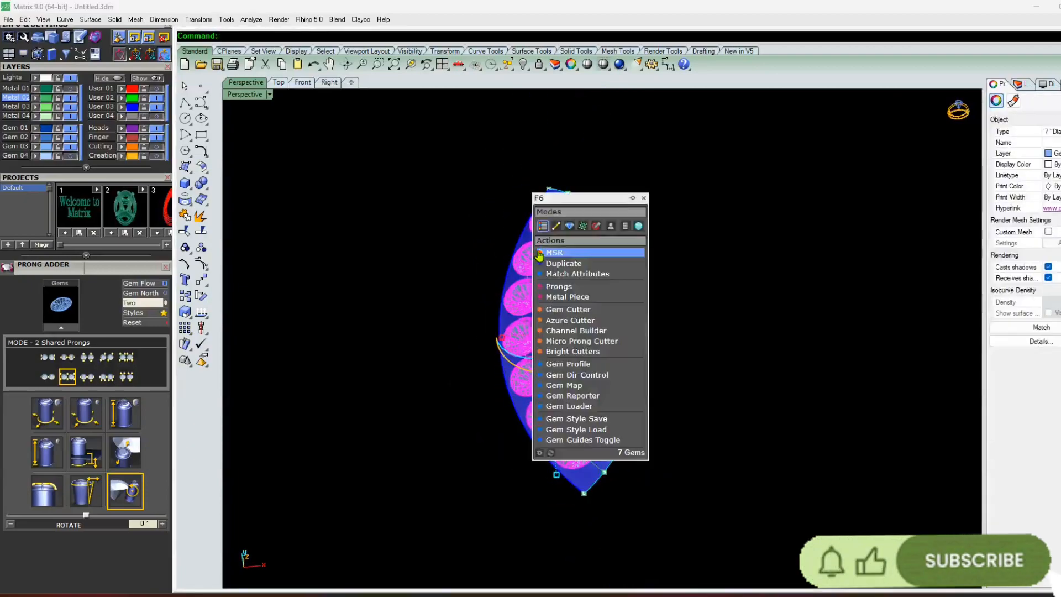
{"action": "left_click", "coordinate": [60, 305]}
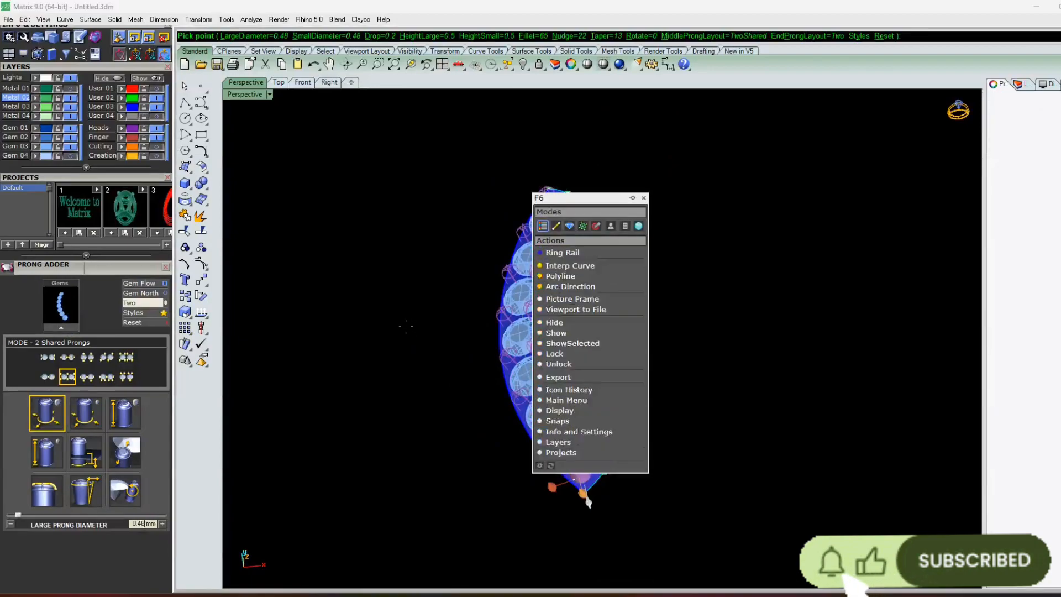
{"action": "left_click", "coordinate": [644, 198]}
Check the fillet, taper, drop and nudge settings and create 0.48 mm shared prongs on all seven gems
{"action": "right_click_drag", "start_coordinate": [620, 287], "coordinate": [602, 248]}
{"action": "scroll", "coordinate": [569, 437], "scroll_direction": "up", "scroll_amount": 8}
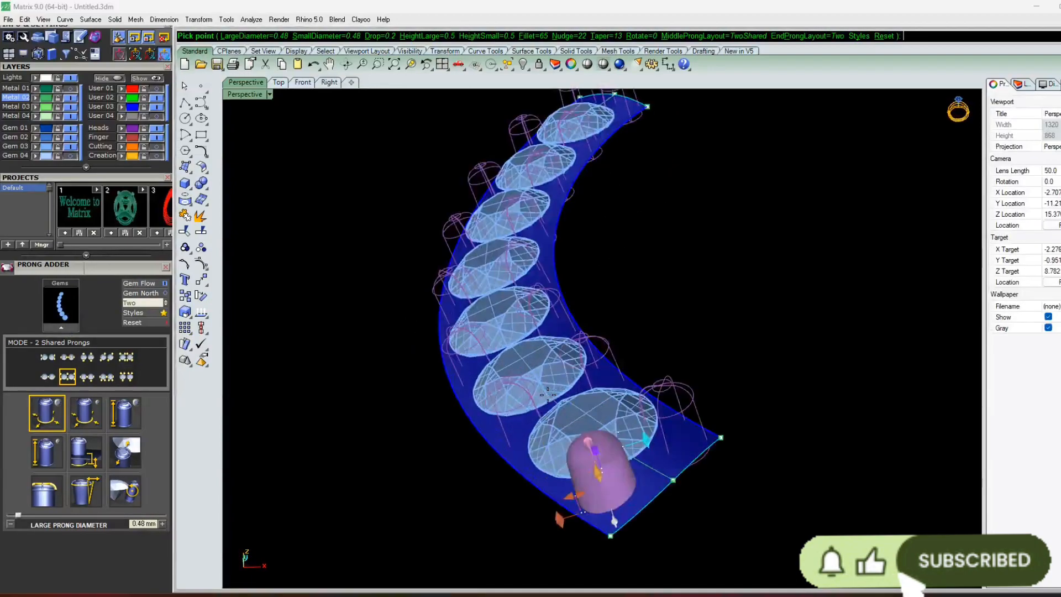
{"action": "right_click_drag", "start_coordinate": [570, 442], "coordinate": [652, 446]}
{"action": "scroll", "coordinate": [443, 422], "scroll_direction": "down", "scroll_amount": 1}
{"action": "scroll", "coordinate": [652, 446], "scroll_direction": "down", "scroll_amount": 1}
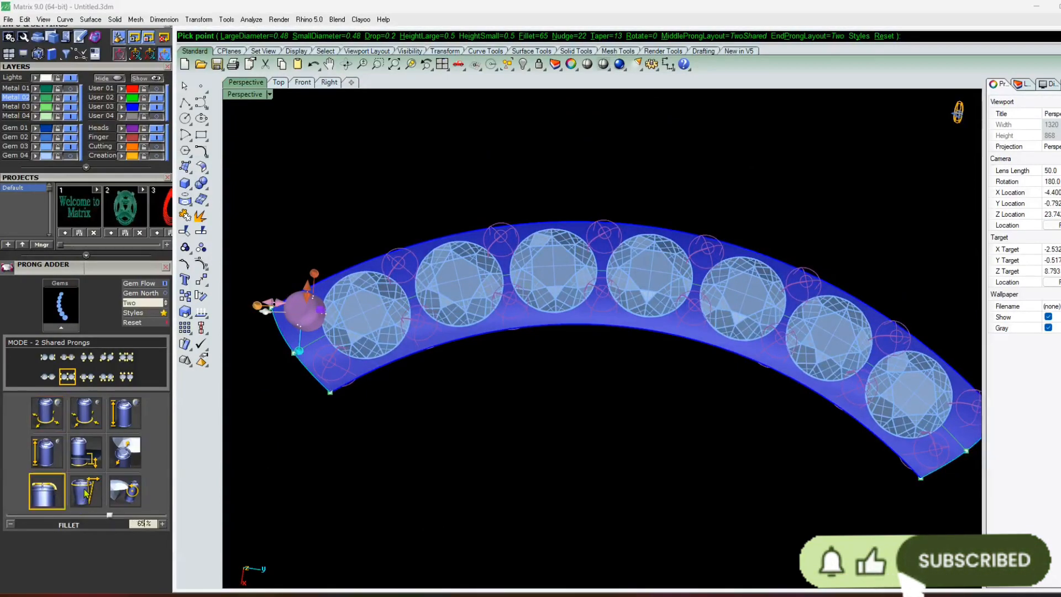
{"action": "left_click", "coordinate": [162, 525]}
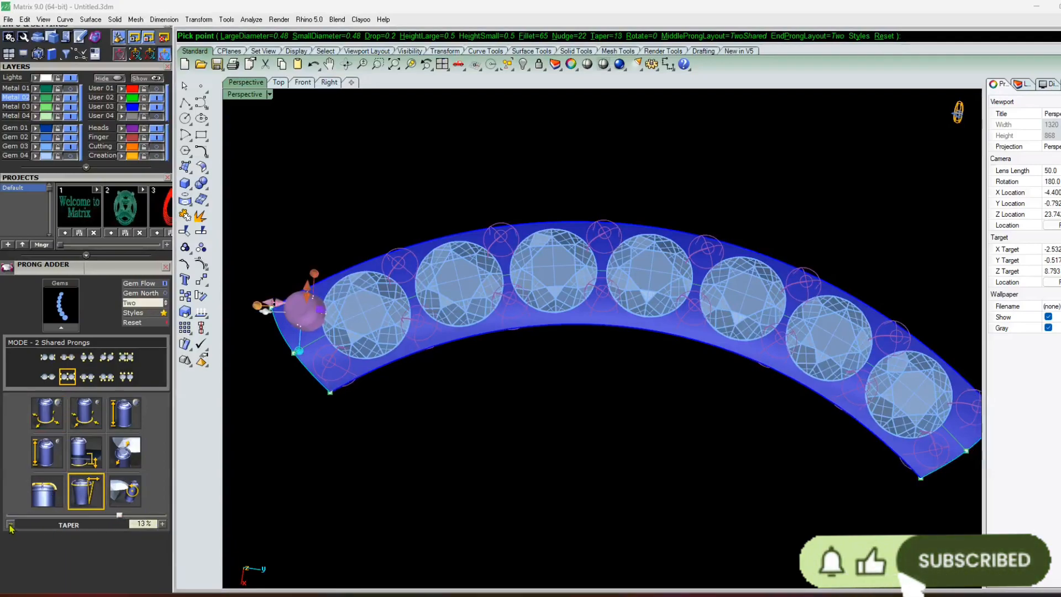
{"action": "right_click_drag", "start_coordinate": [337, 470], "coordinate": [309, 332]}
{"action": "left_click", "coordinate": [126, 412]}
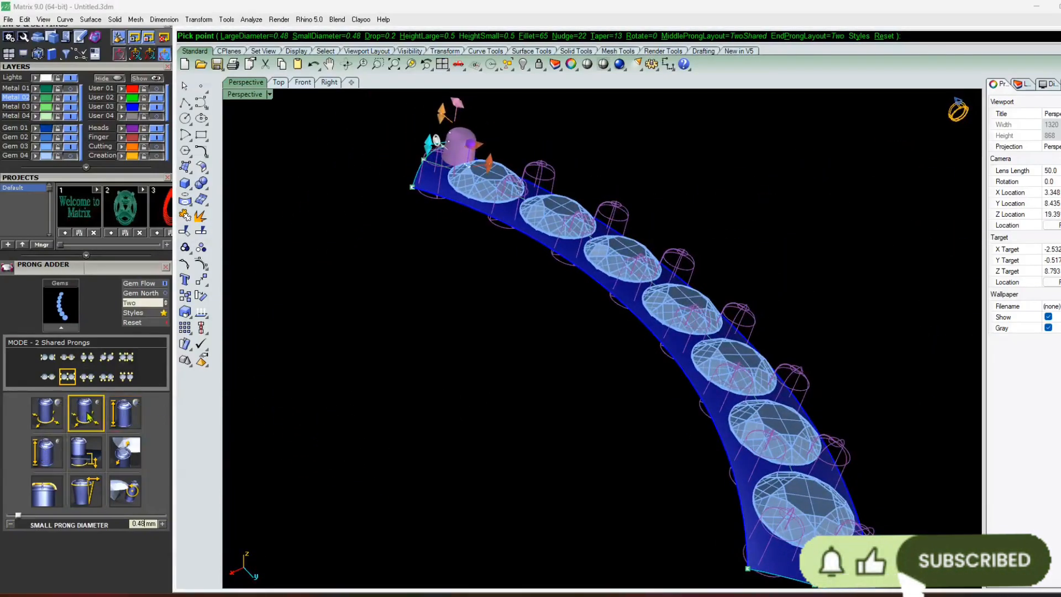
{"action": "left_click", "coordinate": [89, 454]}
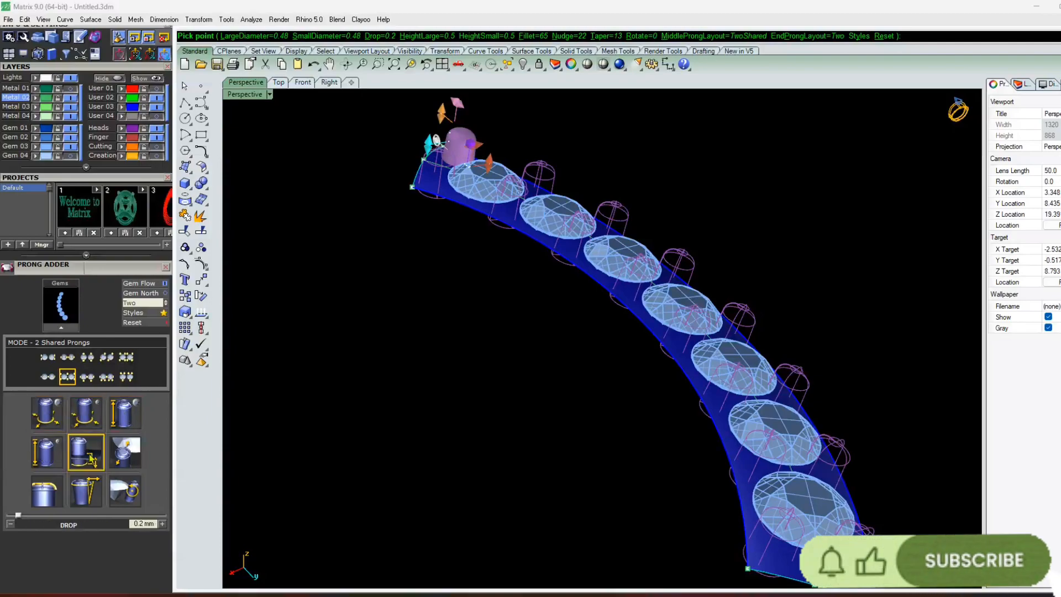
{"action": "left_click", "coordinate": [126, 452]}
{"action": "right_click_drag", "start_coordinate": [497, 359], "coordinate": [852, 341]}
{"action": "right_click_drag", "start_coordinate": [635, 354], "coordinate": [467, 428]}
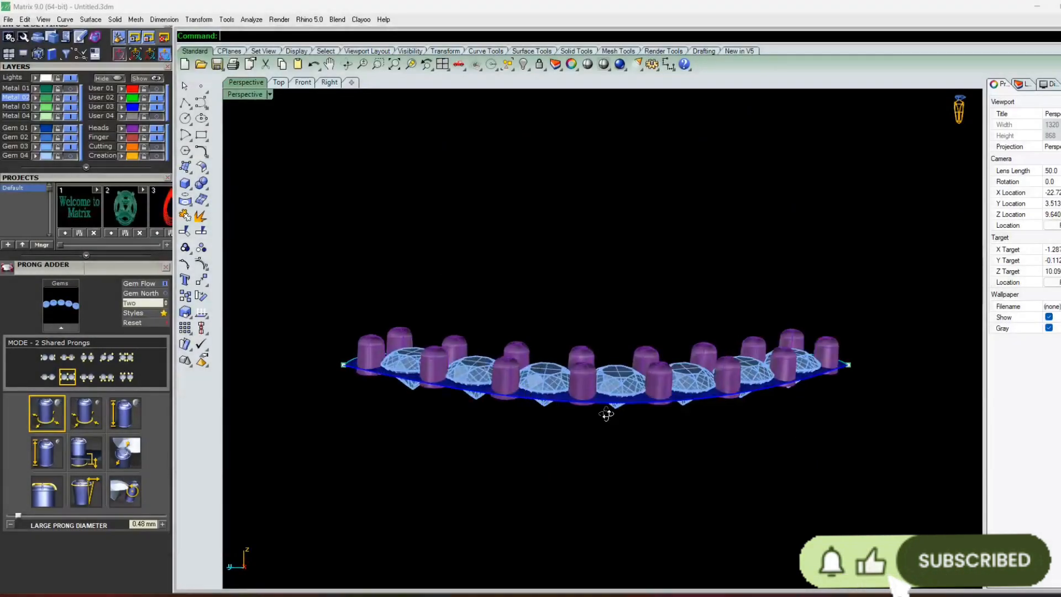
Hide the User 03 band surface layer, make Metal 01 the current layer and hide the Metal 02 layer
{"action": "right_click_drag", "start_coordinate": [606, 414], "coordinate": [600, 373]}
{"action": "scroll", "coordinate": [568, 330], "scroll_direction": "up", "scroll_amount": 3}
{"action": "right_click_drag", "start_coordinate": [568, 330], "coordinate": [602, 323]}
{"action": "scroll", "coordinate": [601, 320], "scroll_direction": "down", "scroll_amount": 4}
{"action": "right_click_drag", "start_coordinate": [505, 319], "coordinate": [478, 277]}
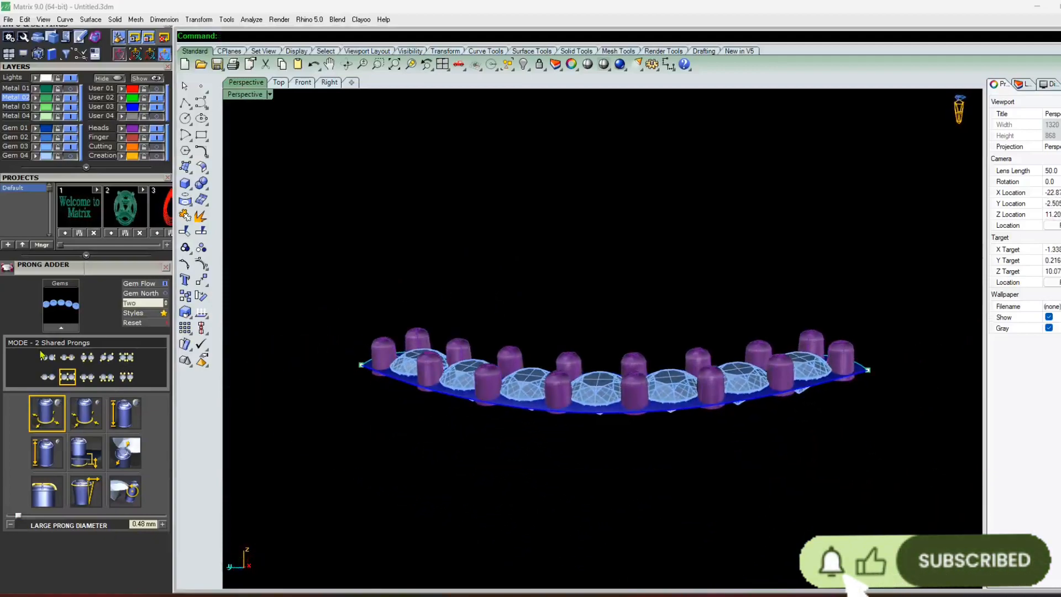
{"action": "left_click", "coordinate": [157, 108]}
{"action": "right_click_drag", "start_coordinate": [562, 364], "coordinate": [574, 435]}
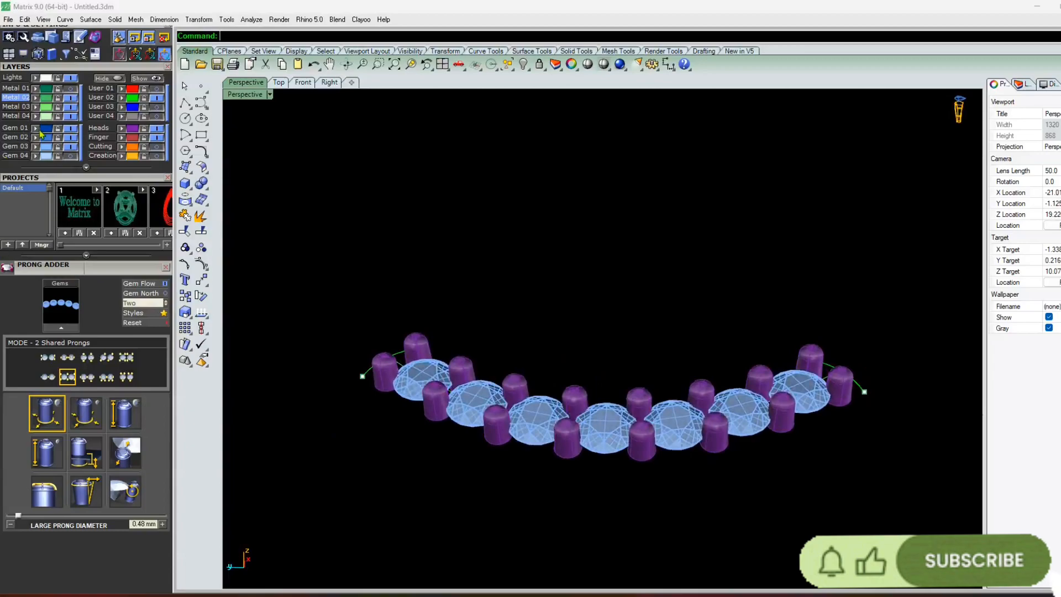
{"action": "left_click", "coordinate": [24, 89]}
{"action": "left_click", "coordinate": [69, 99]}
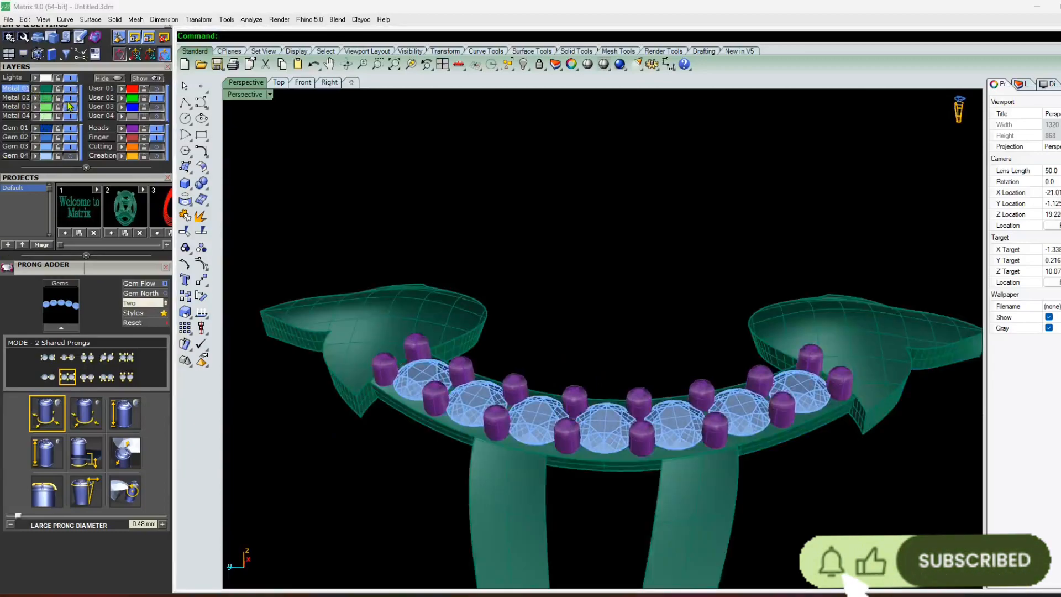
Close the Prong Adder and select all seven gems along the curved band
{"action": "scroll", "coordinate": [436, 417], "scroll_direction": "up", "scroll_amount": 2}
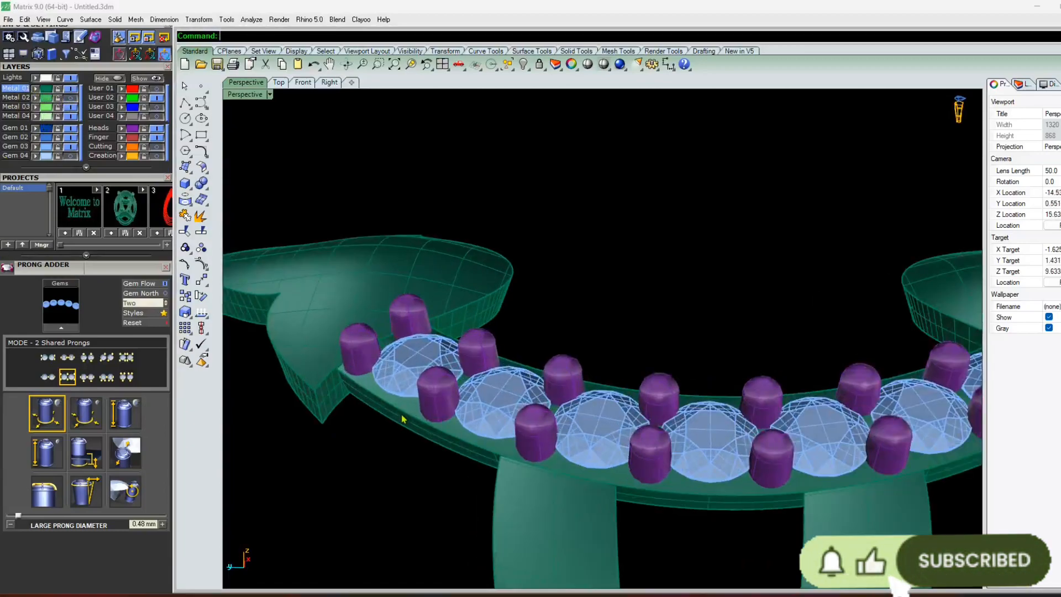
{"action": "left_click", "coordinate": [402, 381]}
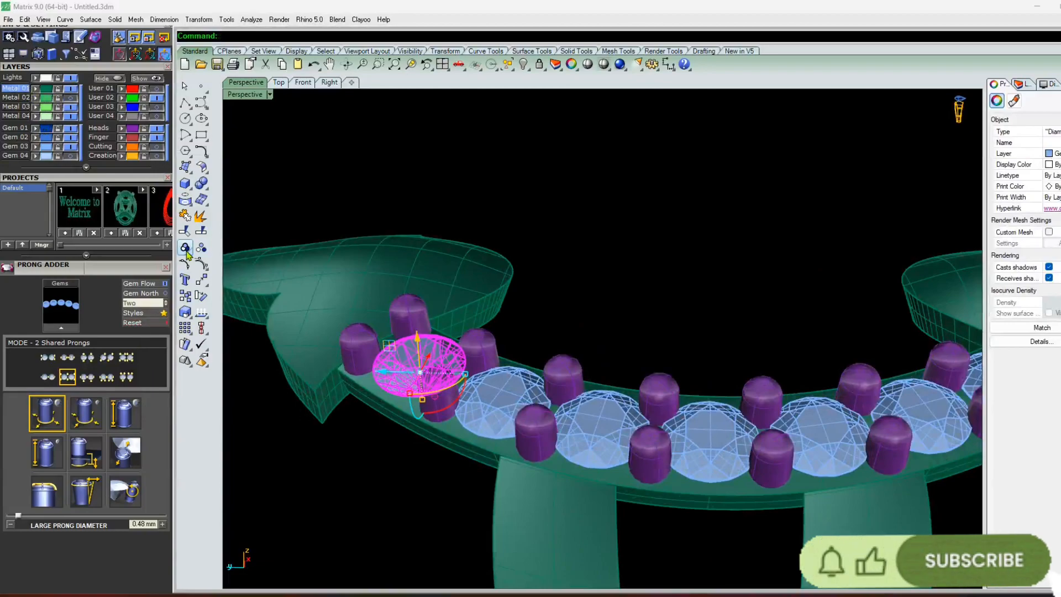
{"action": "left_click", "coordinate": [167, 269]}
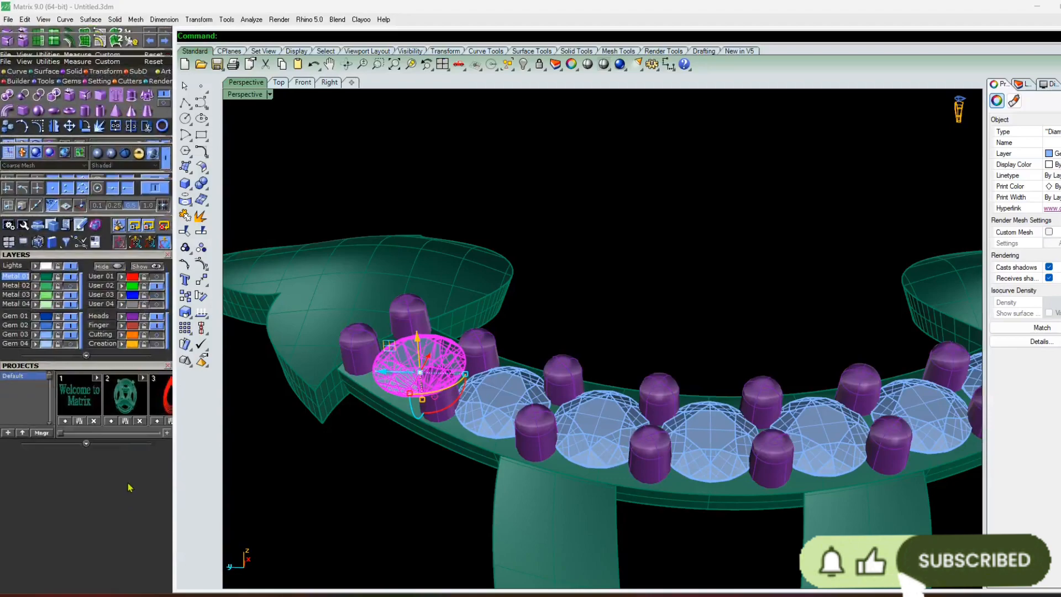
{"action": "scroll", "coordinate": [496, 289], "scroll_direction": "down", "scroll_amount": 3}
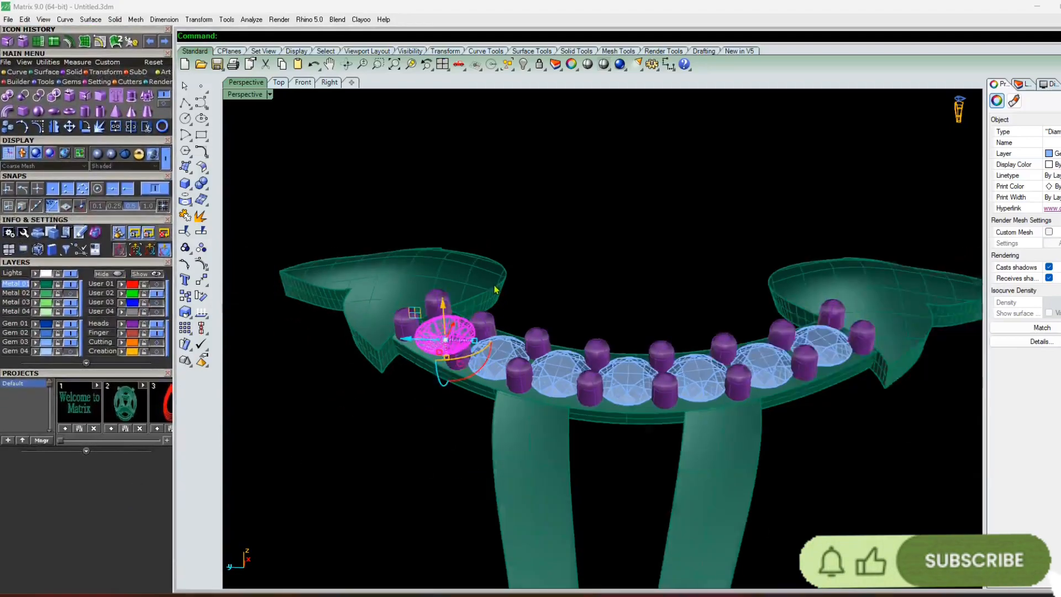
{"action": "right_click_drag", "start_coordinate": [496, 289], "coordinate": [521, 372]}
{"action": "left_click", "coordinate": [521, 372], "text": "shift"}
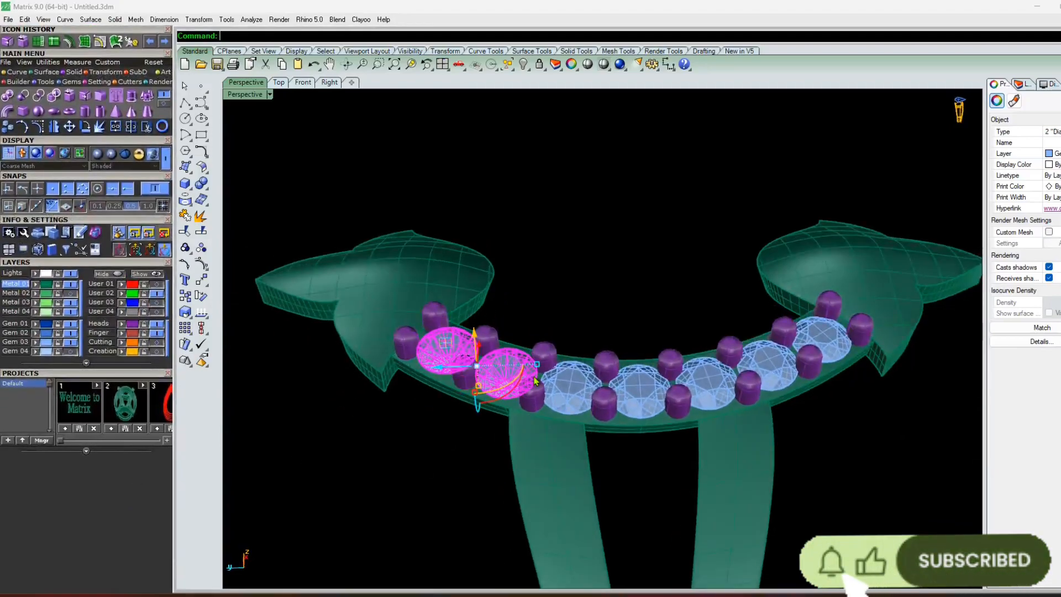
{"action": "left_click", "coordinate": [574, 376], "text": "shift"}
{"action": "left_click", "coordinate": [641, 378], "text": "shift"}
{"action": "left_click", "coordinate": [742, 380], "text": "shift"}
{"action": "left_click", "coordinate": [769, 368], "text": "shift"}
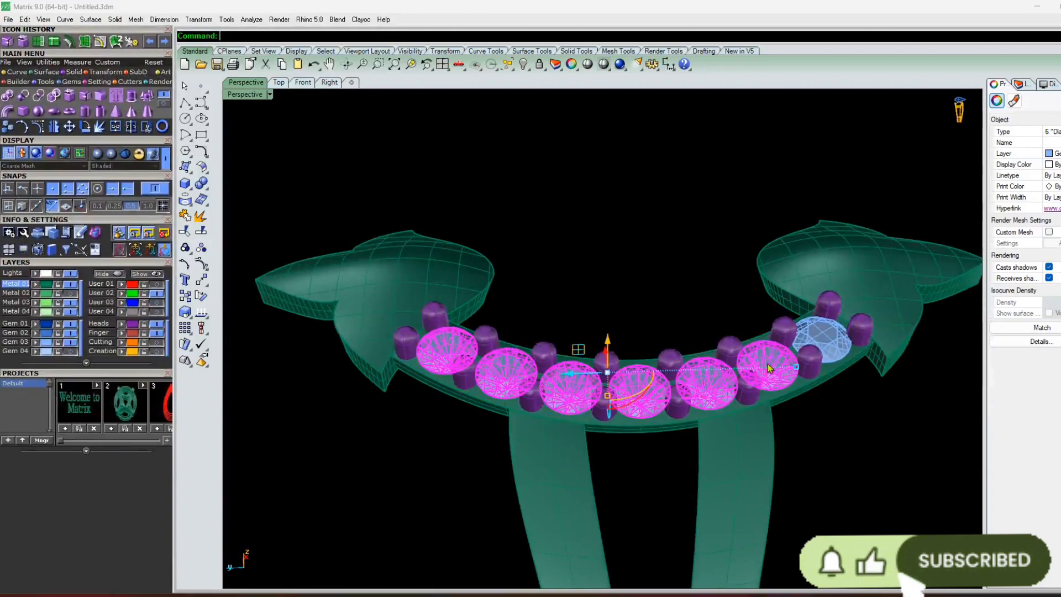
{"action": "left_click", "coordinate": [823, 338], "text": "shift"}
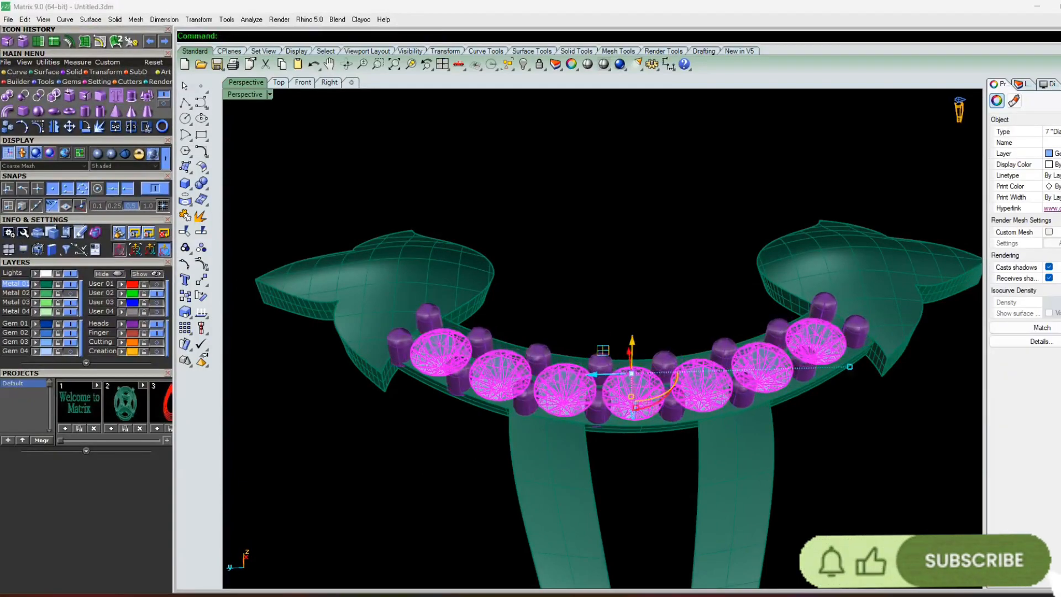
{"action": "key", "text": "Right"}
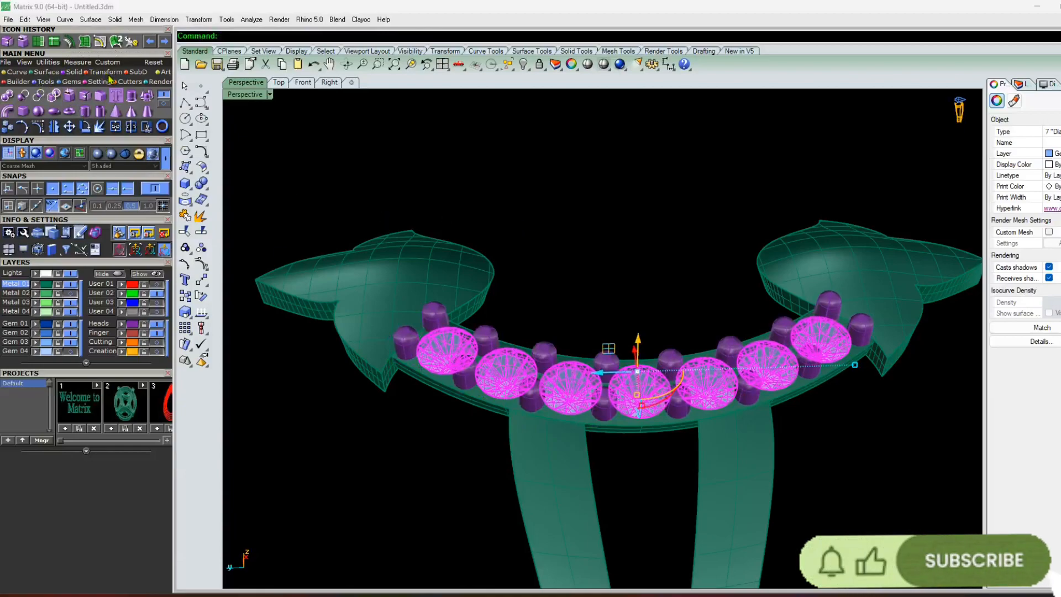
Load the seven selected gems into the Gem Cutter and create a cutter for each one
{"action": "left_click", "coordinate": [131, 78]}
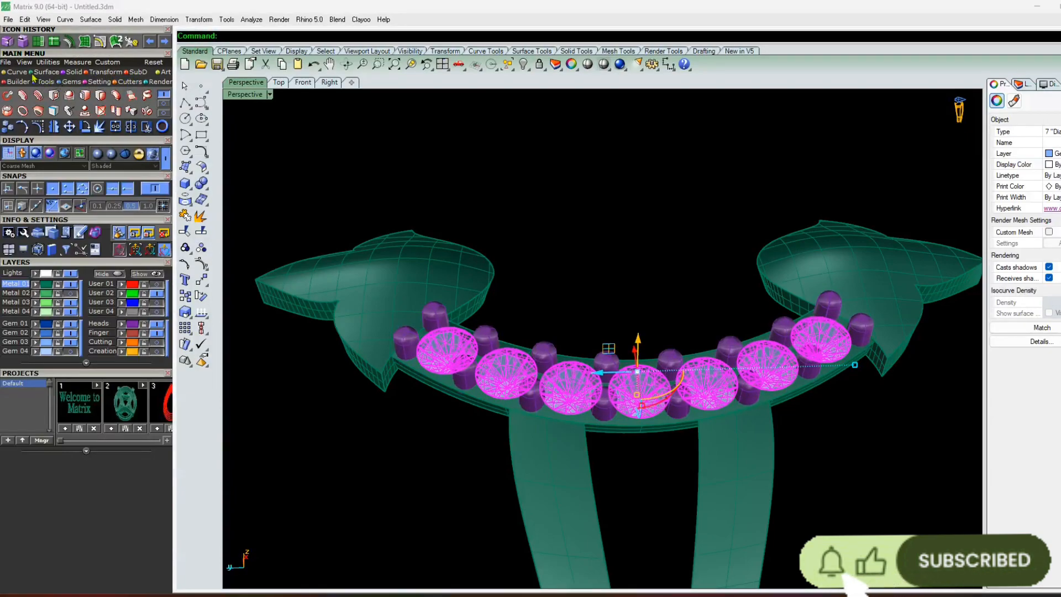
{"action": "left_click", "coordinate": [76, 73]}
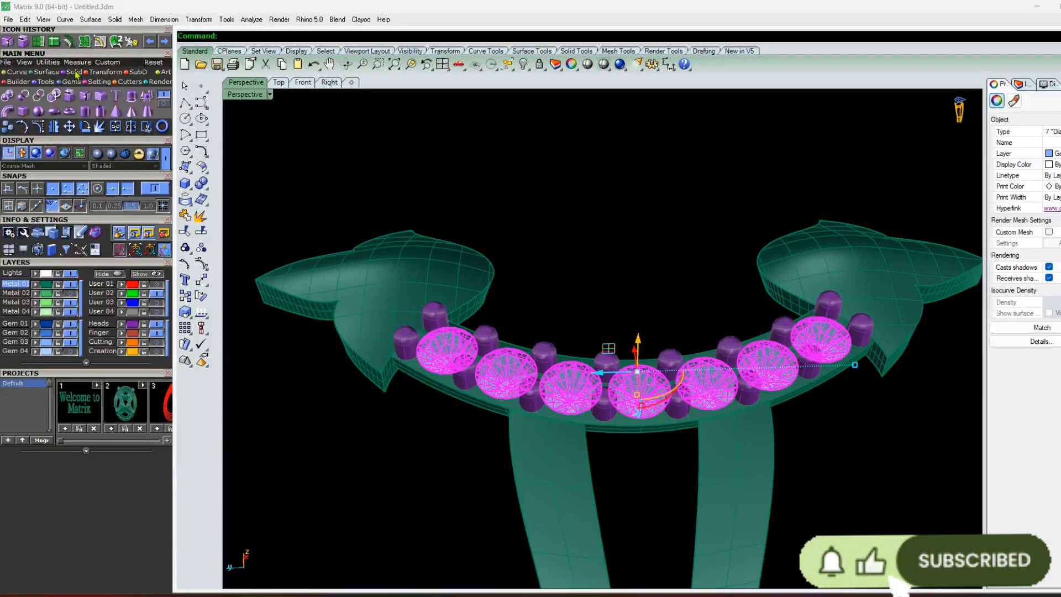
{"action": "left_click", "coordinate": [131, 81]}
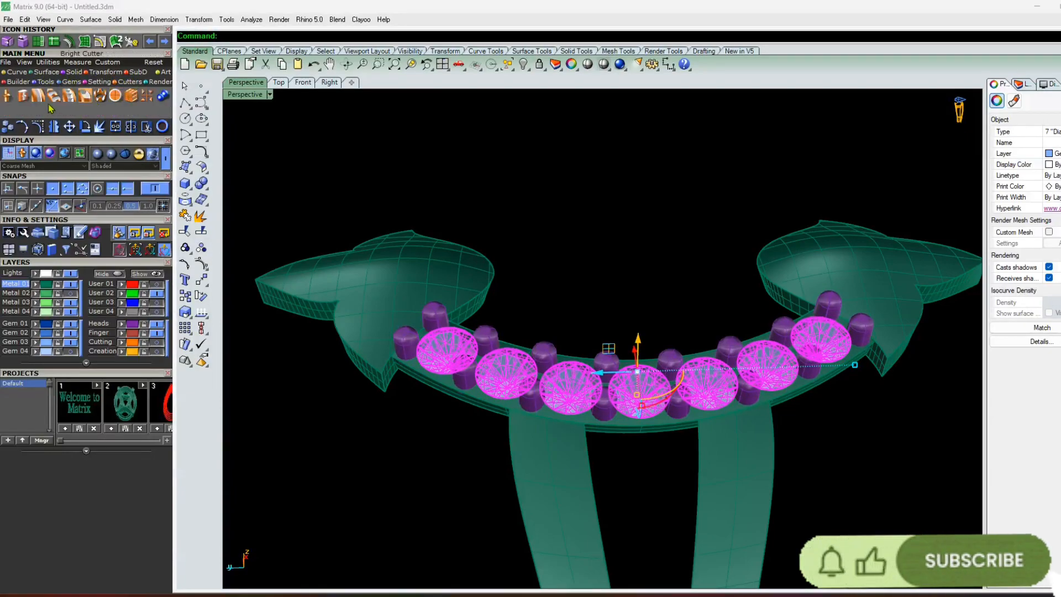
{"action": "left_click", "coordinate": [8, 97]}
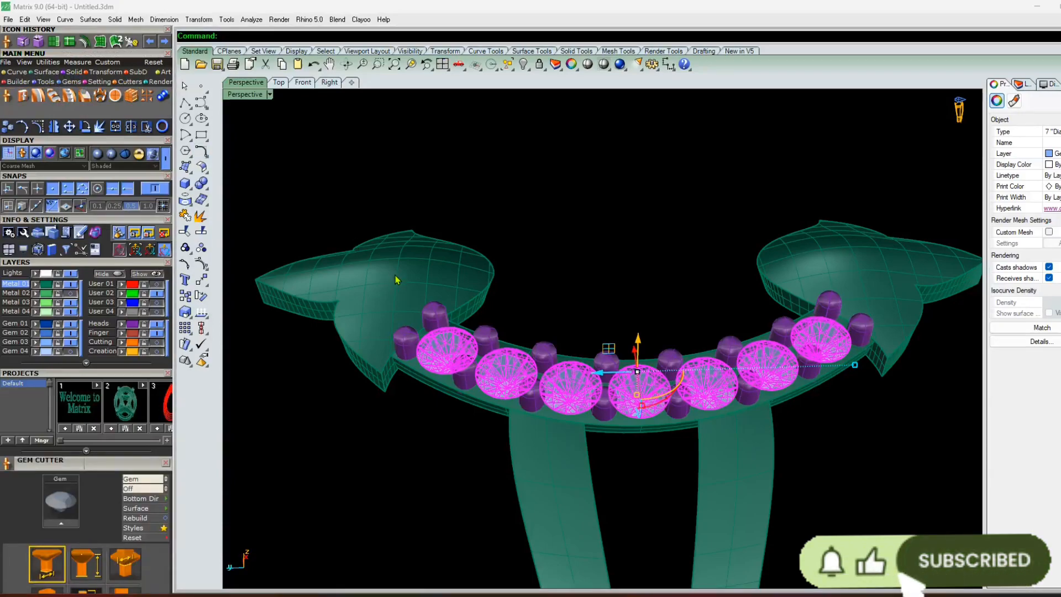
{"action": "right_click_drag", "start_coordinate": [498, 308], "coordinate": [540, 247]}
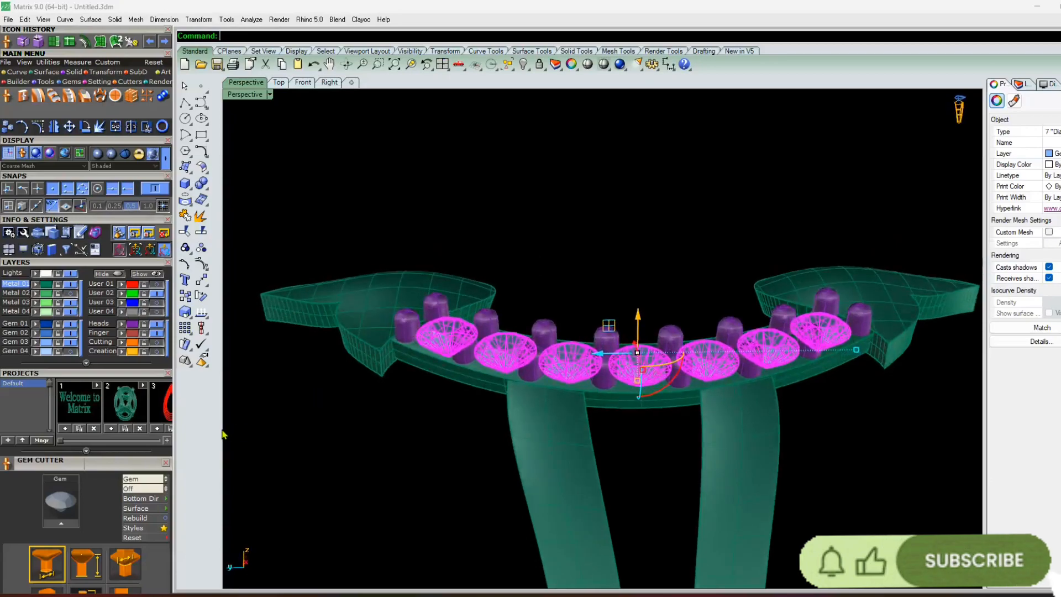
{"action": "left_click", "coordinate": [63, 524]}
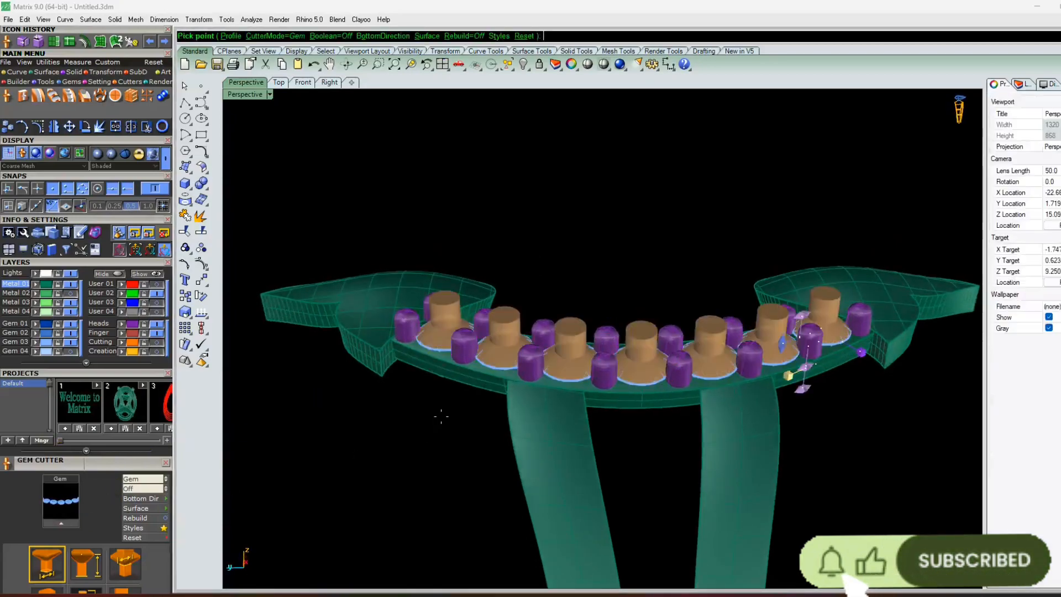
{"action": "right_click_drag", "start_coordinate": [372, 452], "coordinate": [514, 400]}
{"action": "scroll", "coordinate": [515, 401], "scroll_direction": "up", "scroll_amount": 6}
{"action": "key", "text": "Return"}
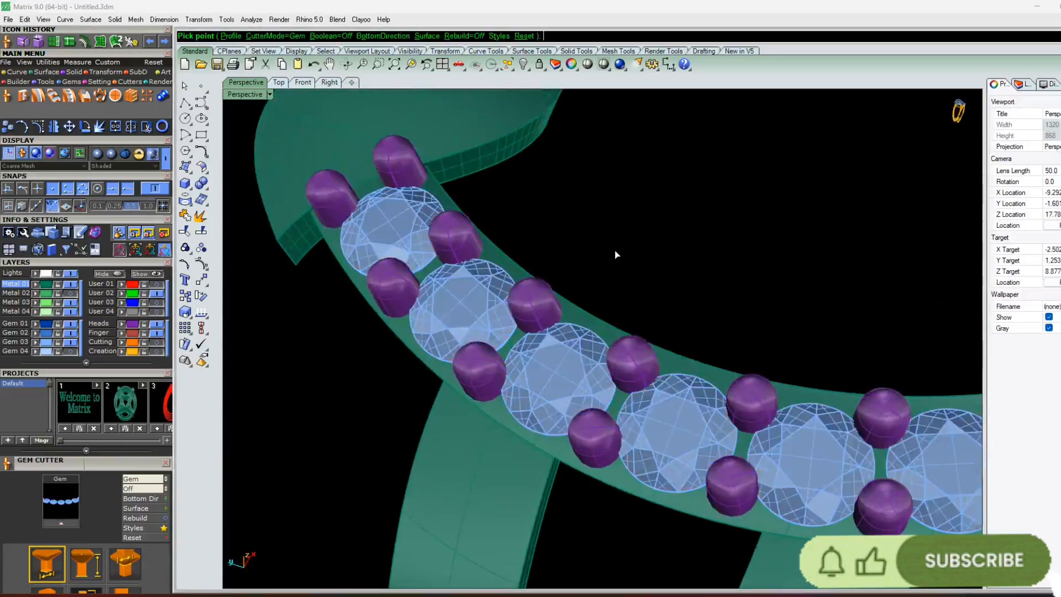
Subtract the gem cutters from the curved band with a Boolean Difference
{"action": "scroll", "coordinate": [504, 398], "scroll_direction": "down", "scroll_amount": 5}
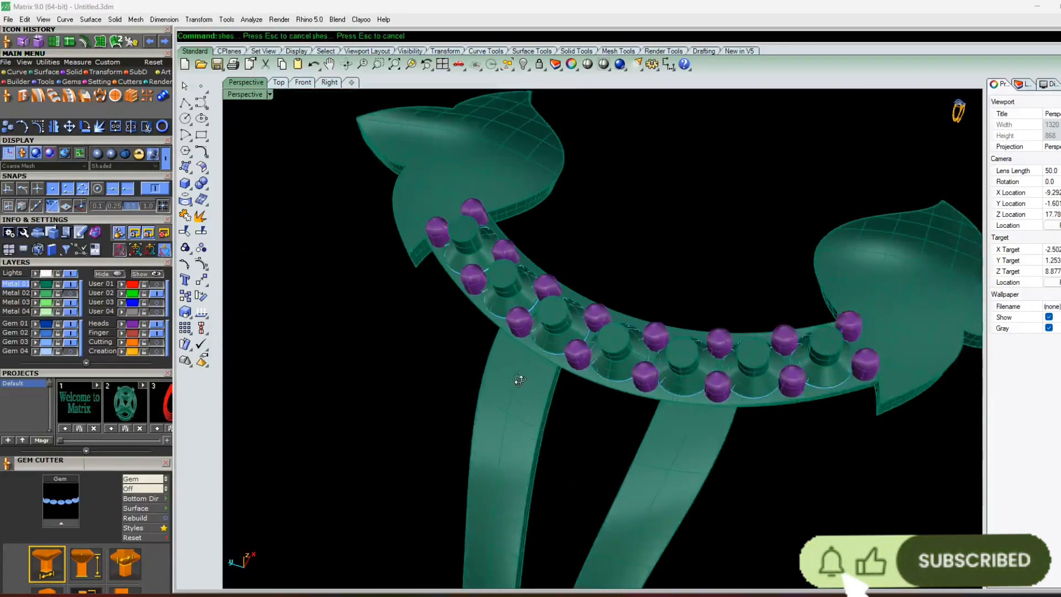
{"action": "right_click_drag", "start_coordinate": [419, 442], "coordinate": [531, 332]}
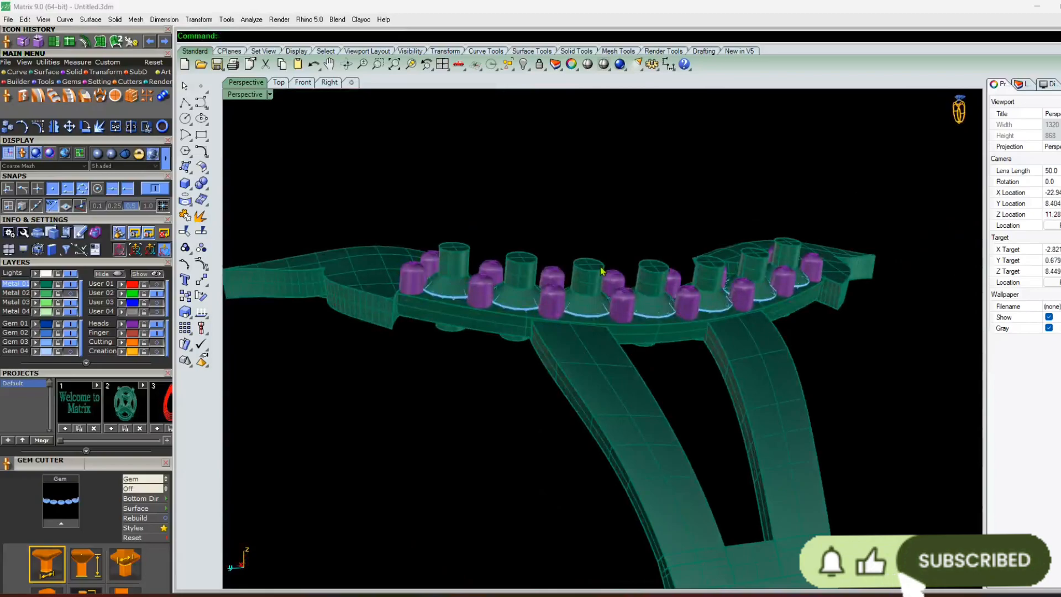
{"action": "scroll", "coordinate": [462, 316], "scroll_direction": "up", "scroll_amount": 4}
{"action": "left_click", "coordinate": [374, 372]}
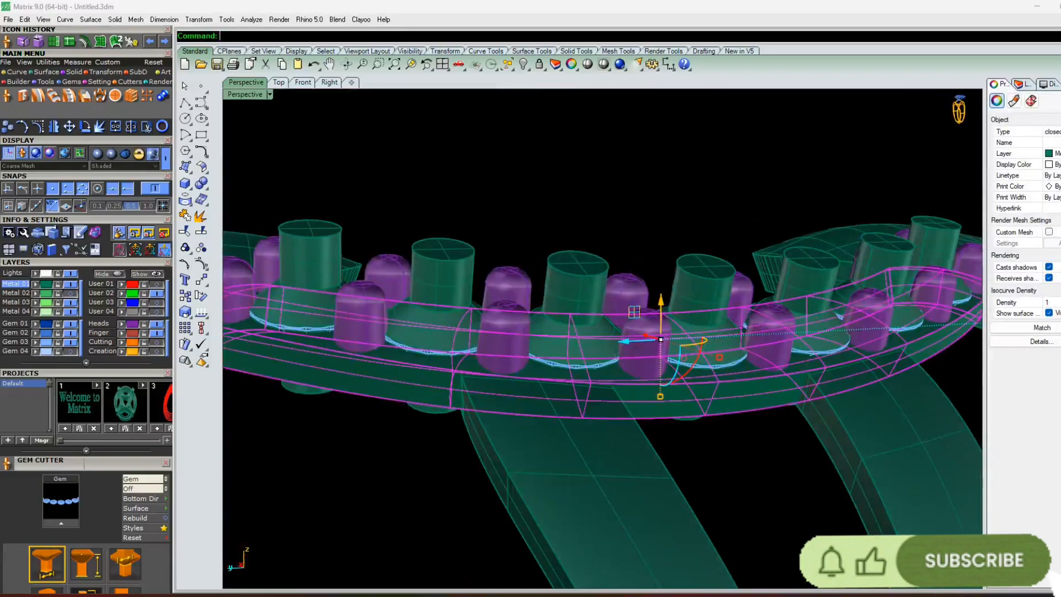
{"action": "mouse_move", "coordinate": [390, 361]}
{"action": "right_mouse_down"}
{"action": "mouse_move", "coordinate": [417, 293]}
{"action": "mouse_move", "coordinate": [356, 386]}
{"action": "mouse_move", "coordinate": [377, 374]}
{"action": "right_mouse_up"}
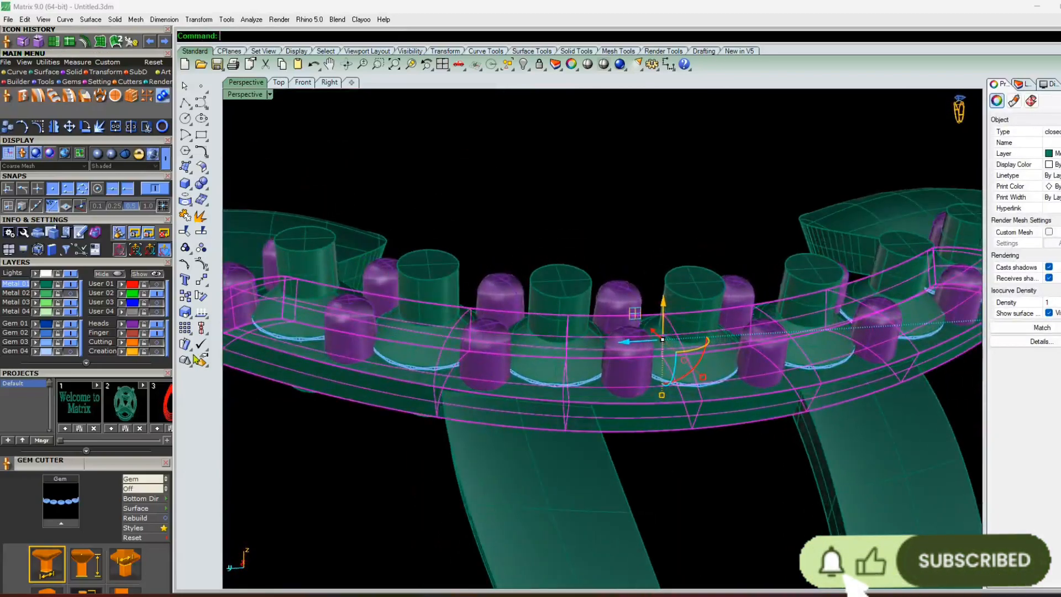
{"action": "left_click", "coordinate": [73, 72]}
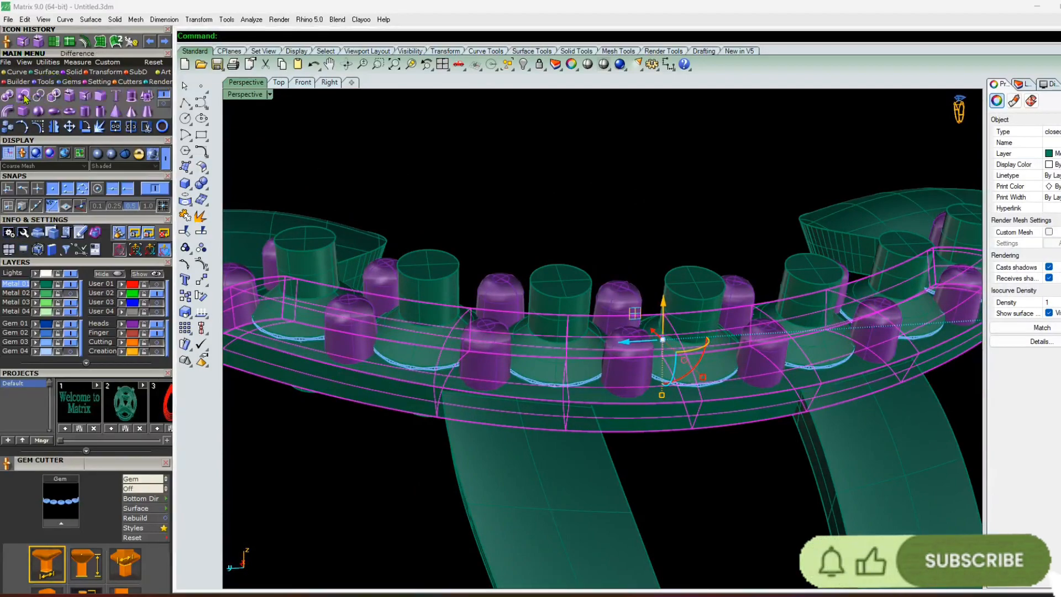
{"action": "left_click", "coordinate": [24, 99]}
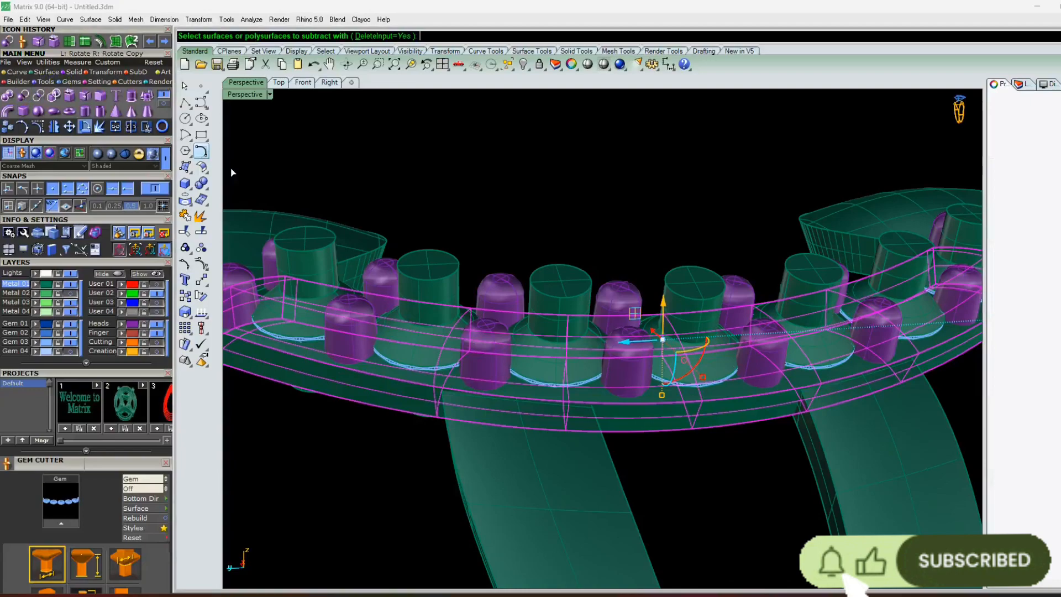
{"action": "left_click", "coordinate": [424, 281]}
{"action": "key", "text": "Return"}
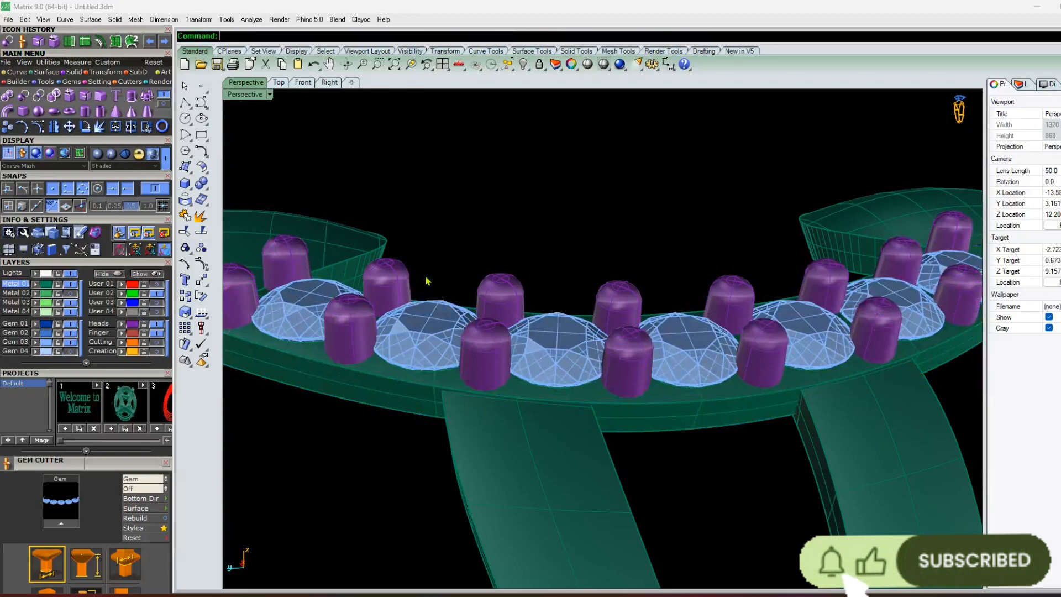
Hide the Gem 03 layer temporarily to inspect the cut gem seats in the band, and show the gems again
{"action": "left_click", "coordinate": [70, 343]}
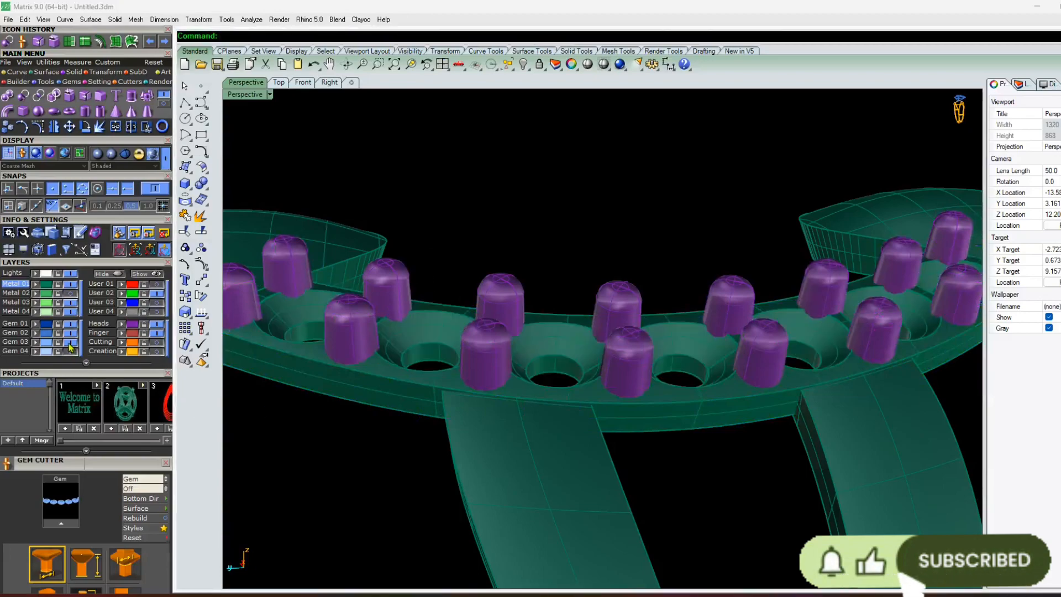
{"action": "right_click_drag", "start_coordinate": [389, 395], "coordinate": [708, 420]}
{"action": "scroll", "coordinate": [650, 389], "scroll_direction": "up", "scroll_amount": 3}
{"action": "right_click_drag", "start_coordinate": [651, 389], "coordinate": [587, 351]}
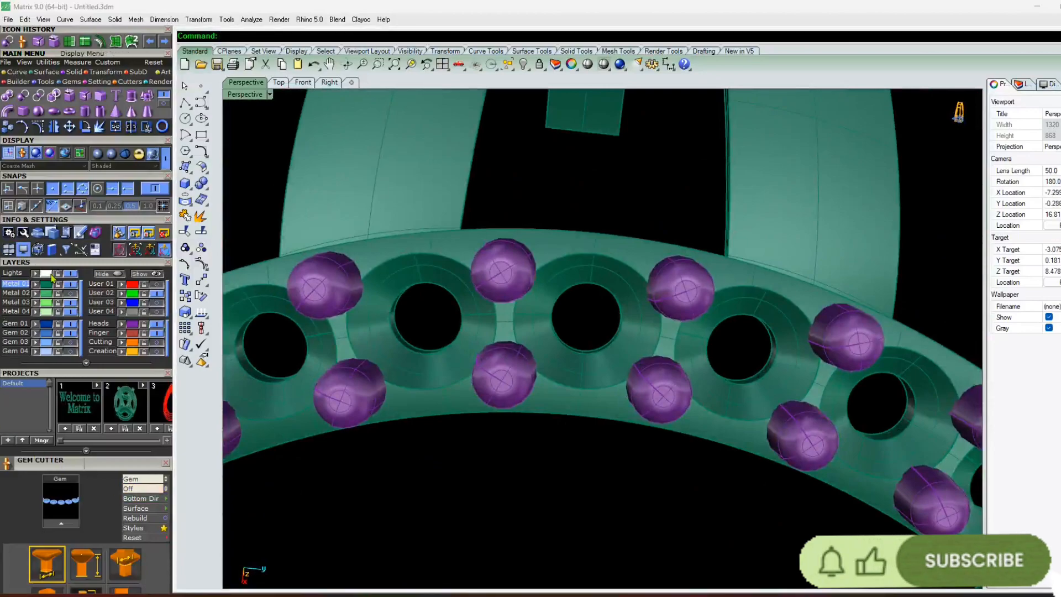
{"action": "right_click_drag", "start_coordinate": [433, 320], "coordinate": [429, 258]}
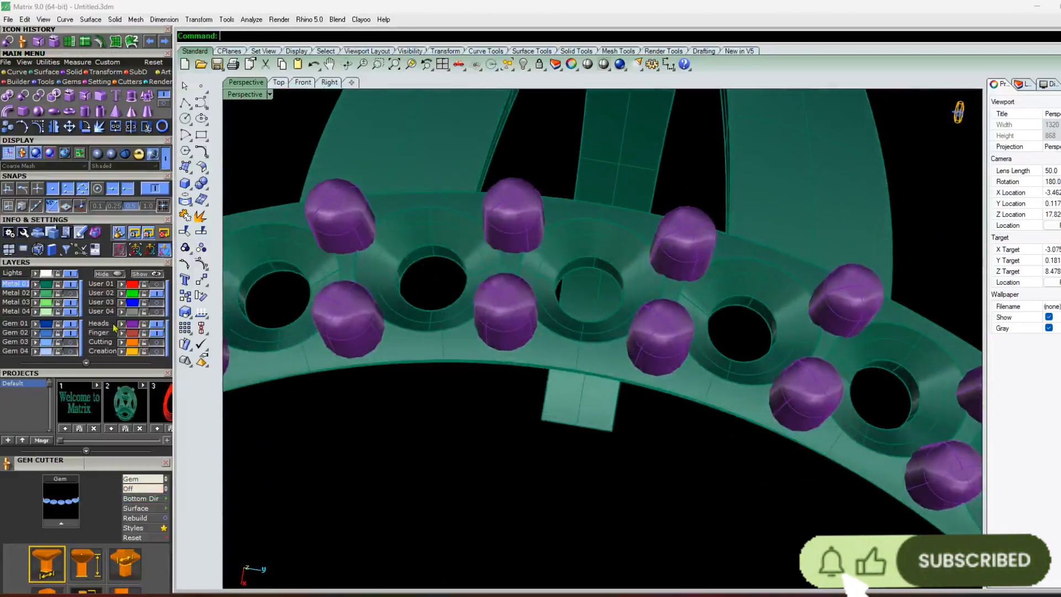
{"action": "left_click", "coordinate": [68, 343]}
{"action": "right_click_drag", "start_coordinate": [486, 365], "coordinate": [527, 329]}
{"action": "scroll", "coordinate": [569, 281], "scroll_direction": "down", "scroll_amount": 6}
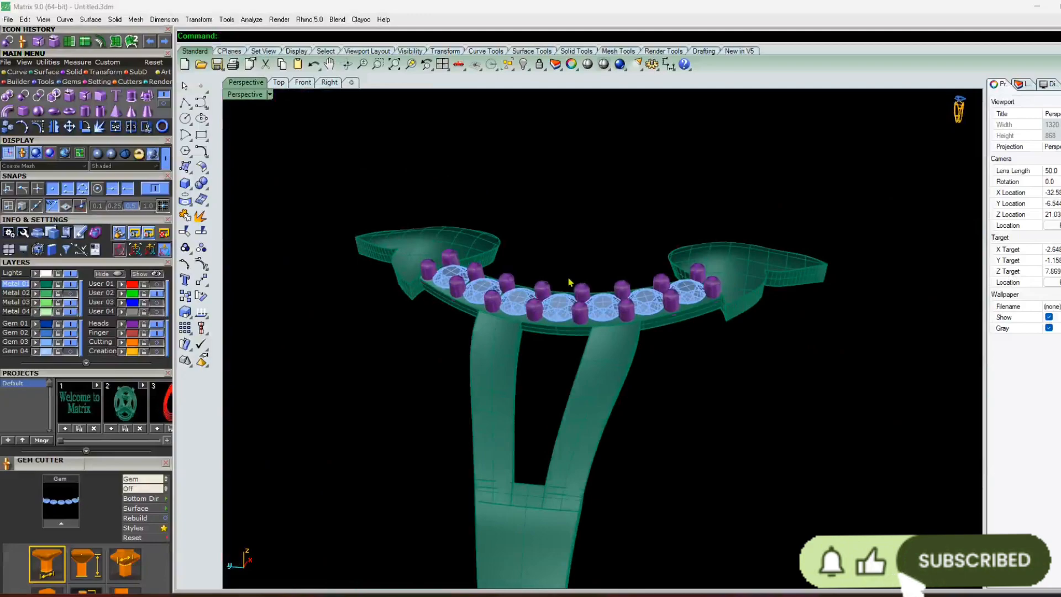
Hide the Metal 01 and User 02 layers and make Metal 04 the current layer
{"action": "left_click", "coordinate": [21, 301]}
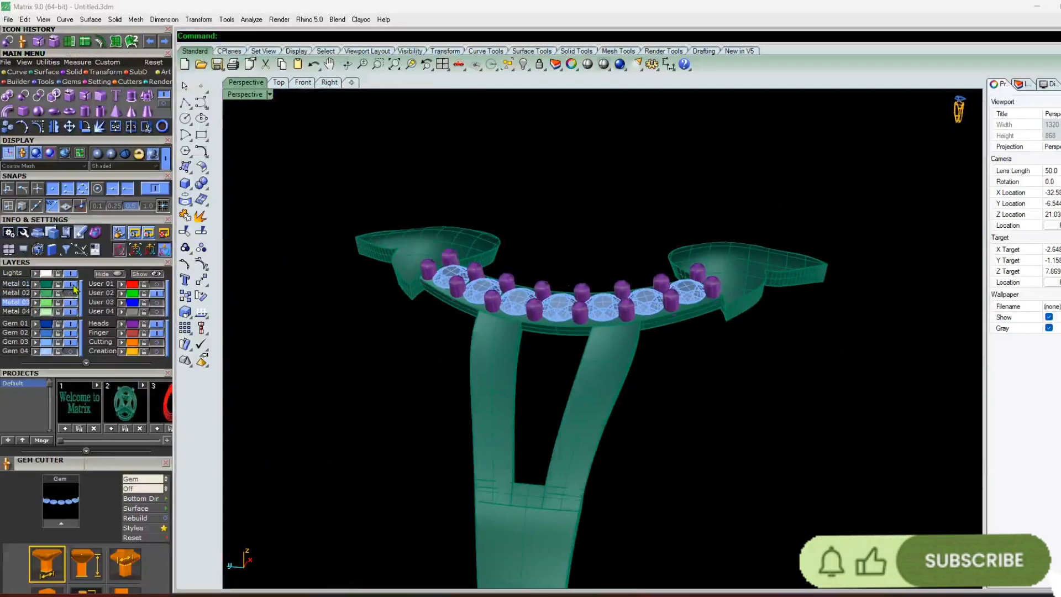
{"action": "left_click", "coordinate": [73, 285]}
{"action": "right_click_drag", "start_coordinate": [521, 372], "coordinate": [502, 413]}
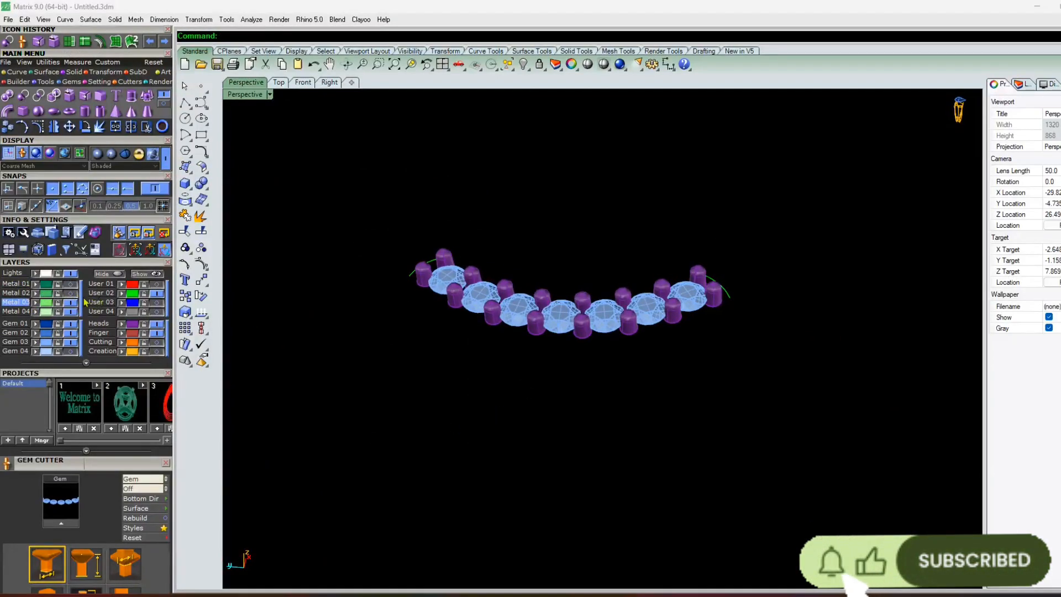
{"action": "left_click", "coordinate": [22, 311]}
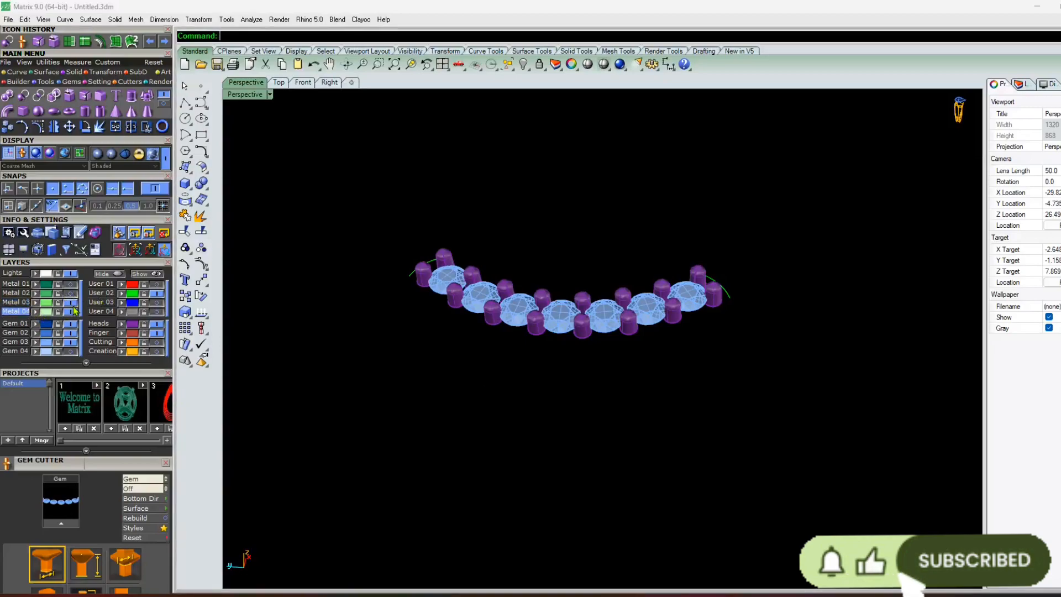
{"action": "left_click", "coordinate": [157, 294]}
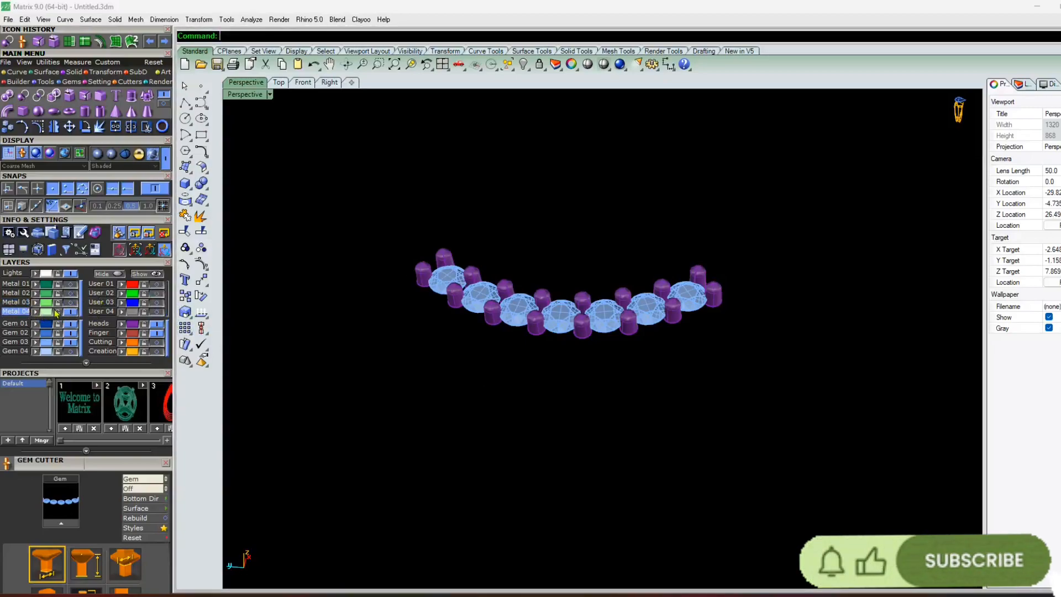
Make Metal 01 the current layer and show its shank and leaf ornaments together with the gems and prongs
{"action": "left_click_drag", "start_coordinate": [808, 238], "coordinate": [332, 351]}
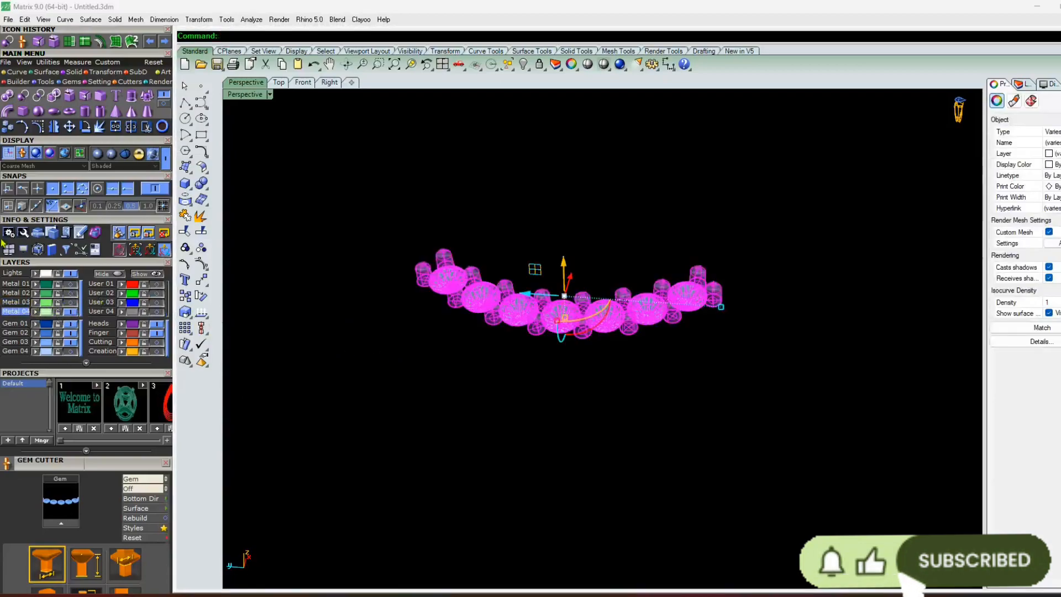
{"action": "left_click", "coordinate": [12, 285]}
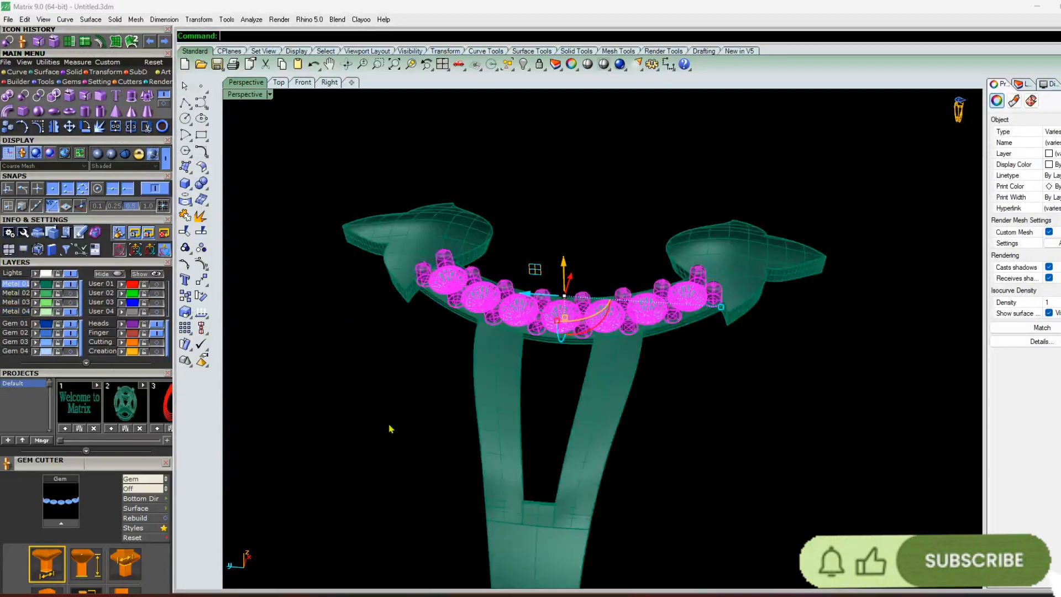
{"action": "left_click", "coordinate": [392, 429]}
{"action": "right_click_drag", "start_coordinate": [470, 350], "coordinate": [402, 377]}
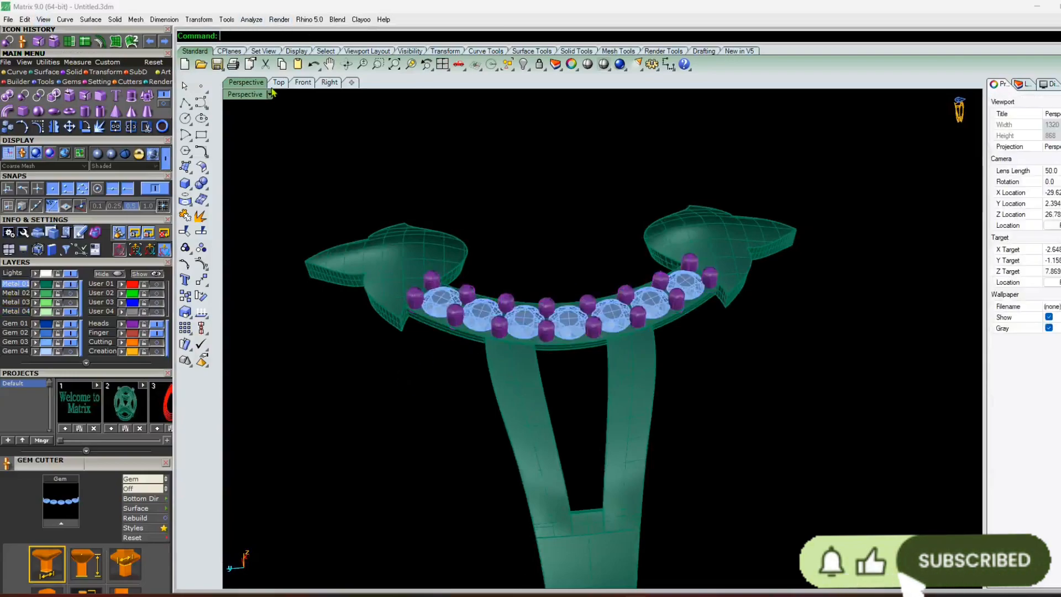
{"action": "right_click_drag", "start_coordinate": [373, 203], "coordinate": [397, 210]}
Mirror a copy of the whole half ring, gems and prongs in the Top view across the Y axis through origin 0
{"action": "left_click_drag", "start_coordinate": [706, 171], "coordinate": [227, 579]}
{"action": "right_click_drag", "start_coordinate": [441, 418], "coordinate": [510, 305]}
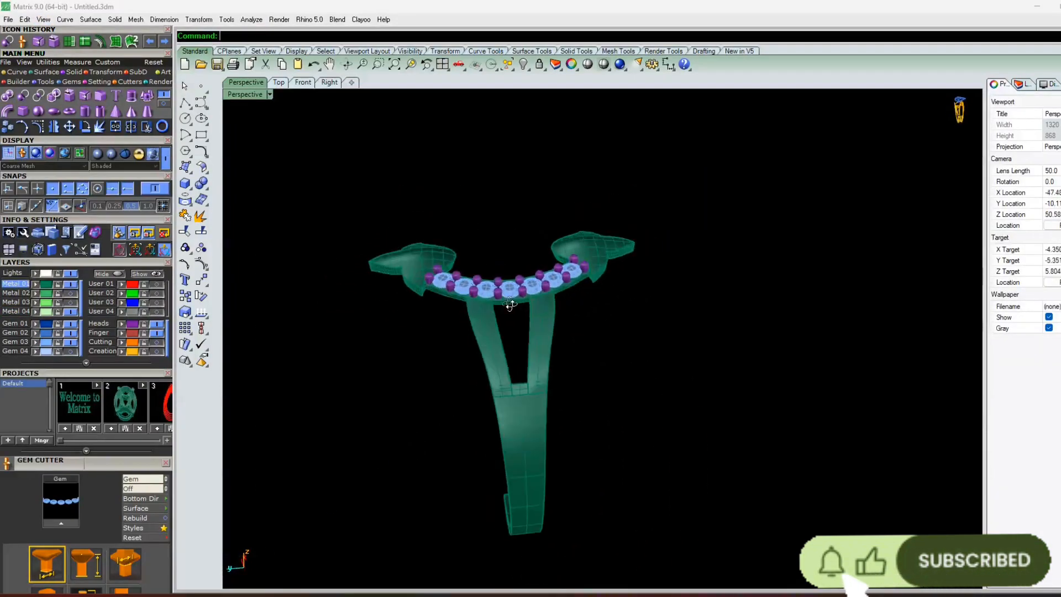
{"action": "left_click_drag", "start_coordinate": [564, 357], "coordinate": [561, 358]}
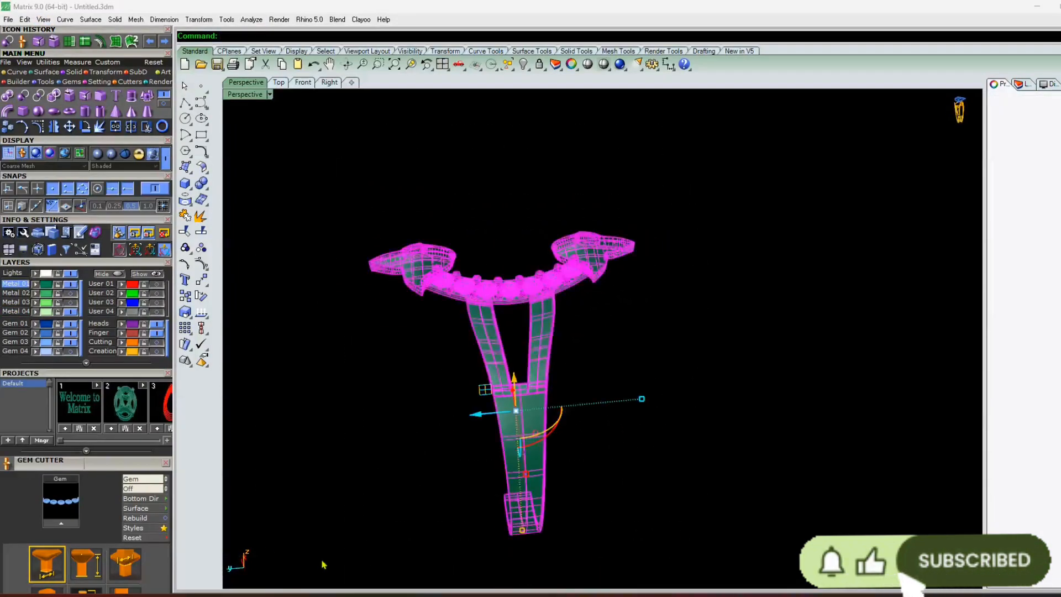
{"action": "left_click", "coordinate": [278, 82]}
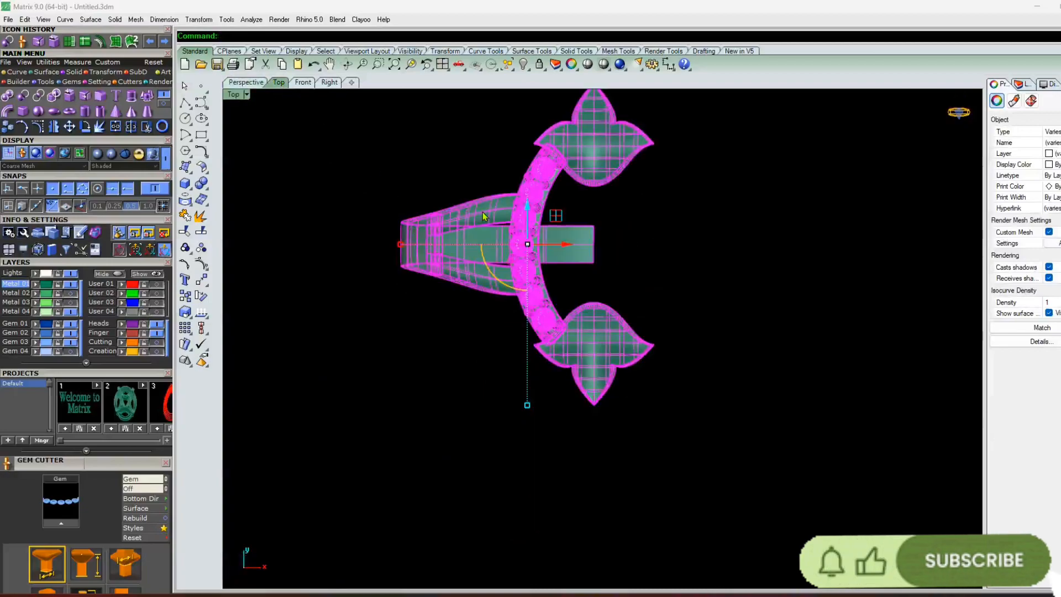
{"action": "right_click_drag", "start_coordinate": [479, 219], "coordinate": [439, 258]}
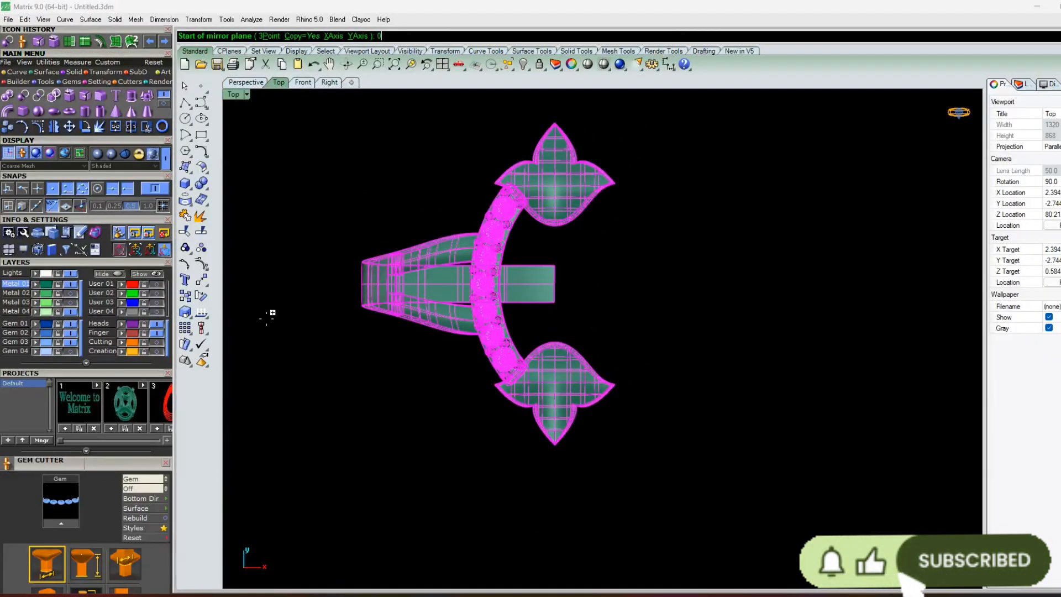
{"action": "key", "text": "Return"}
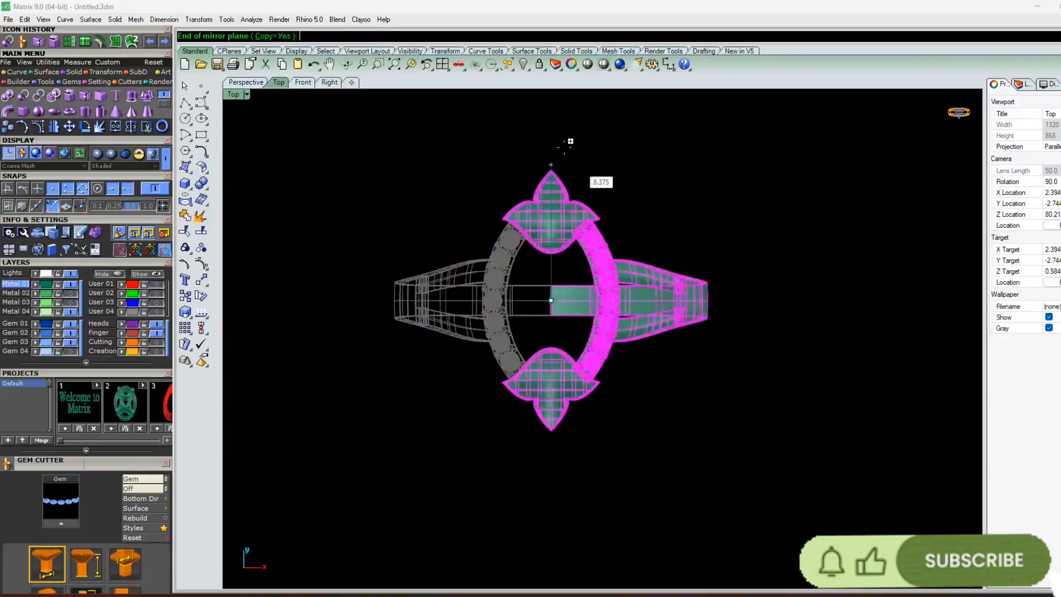
{"action": "left_click", "coordinate": [566, 125]}
{"action": "left_click", "coordinate": [682, 183]}
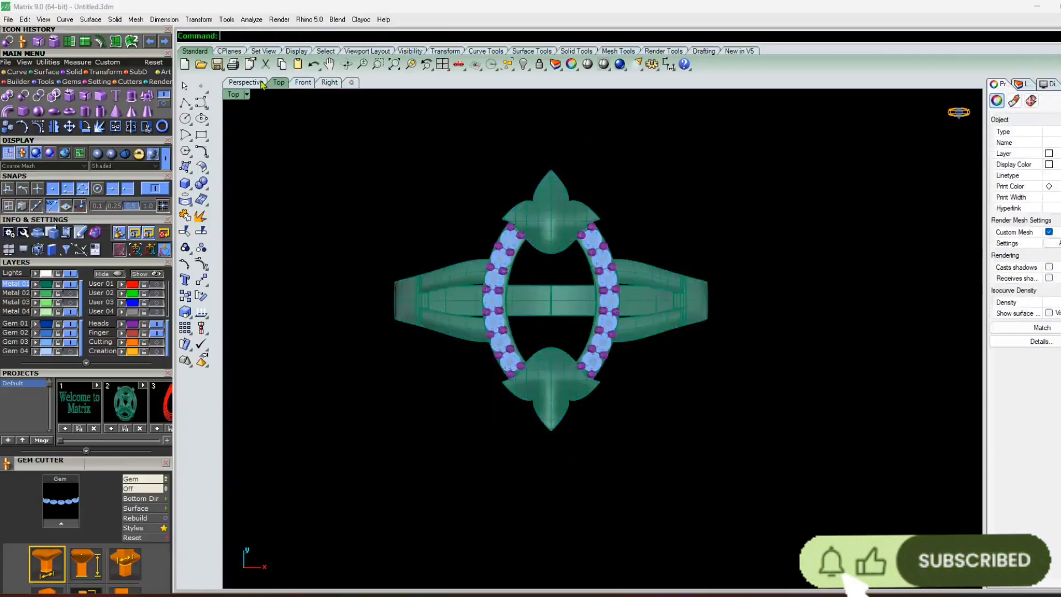
Check the joint between the two mirrored ring halves and undo the mirror copy
{"action": "scroll", "coordinate": [490, 347], "scroll_direction": "up", "scroll_amount": 10}
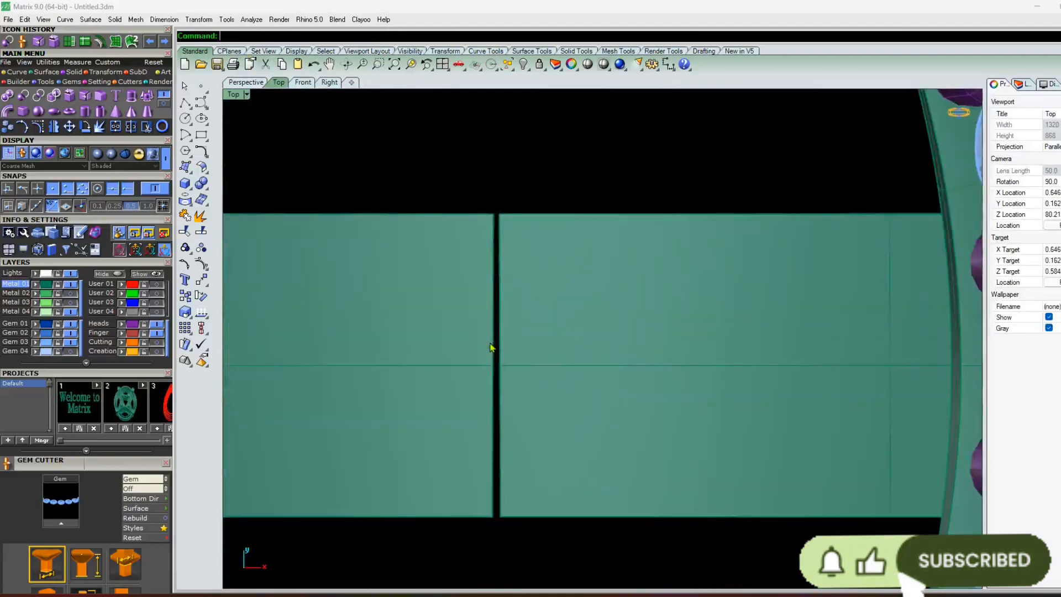
{"action": "left_click", "coordinate": [246, 82]}
{"action": "right_click_drag", "start_coordinate": [490, 434], "coordinate": [629, 230]}
{"action": "scroll", "coordinate": [524, 391], "scroll_direction": "up", "scroll_amount": 6}
{"action": "right_click_drag", "start_coordinate": [539, 365], "coordinate": [514, 453]}
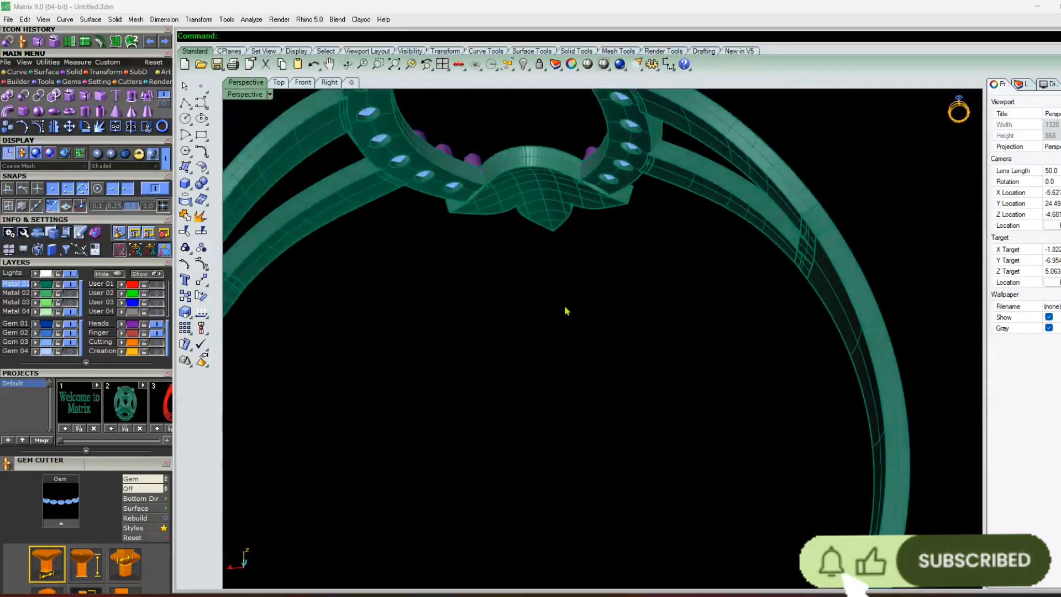
{"action": "right_click_drag", "start_coordinate": [566, 308], "coordinate": [389, 376]}
{"action": "scroll", "coordinate": [481, 350], "scroll_direction": "down", "scroll_amount": 6}
{"action": "right_click_drag", "start_coordinate": [525, 333], "coordinate": [439, 266]}
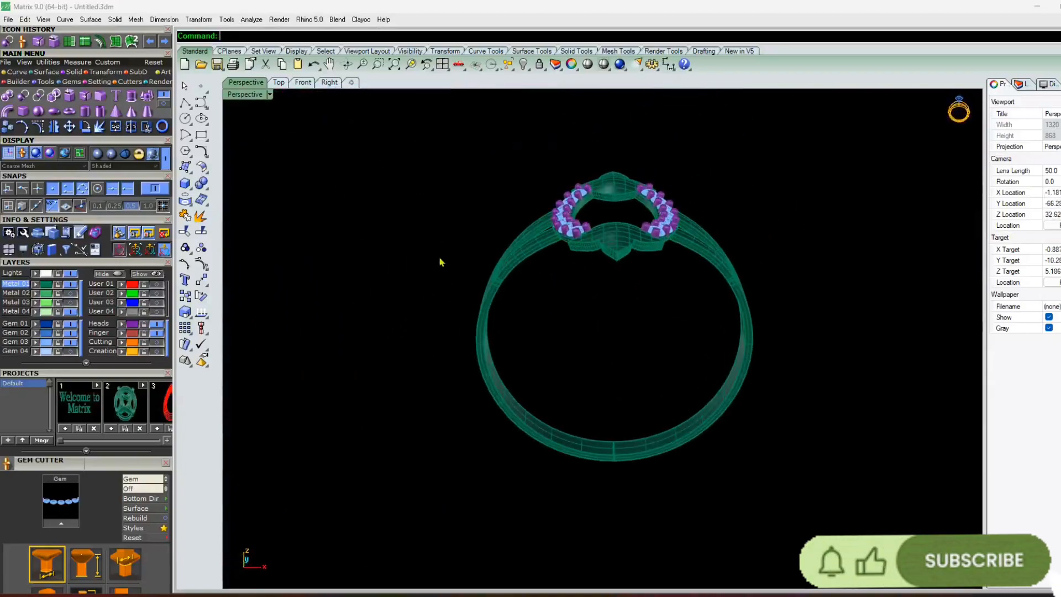
{"action": "key", "text": "ctrl+z"}
{"action": "scroll", "coordinate": [440, 262], "scroll_direction": "down", "scroll_amount": 5}
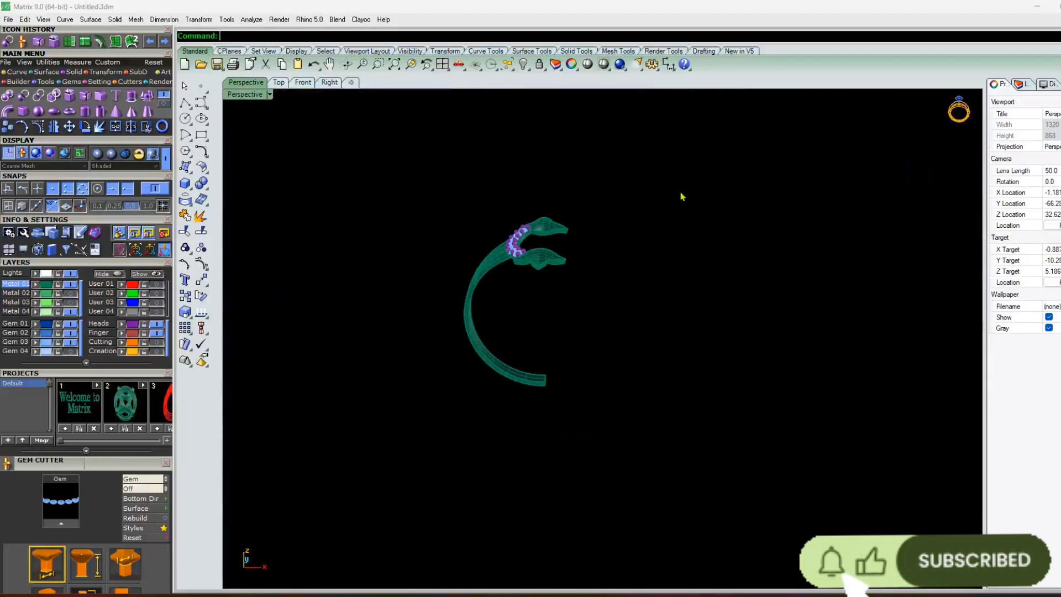
Complete the ring by rotating a copy of the whole half ring in the Top view with 0 as the center of rotation
{"action": "left_click_drag", "start_coordinate": [682, 196], "coordinate": [299, 437]}
{"action": "left_click", "coordinate": [279, 82]}
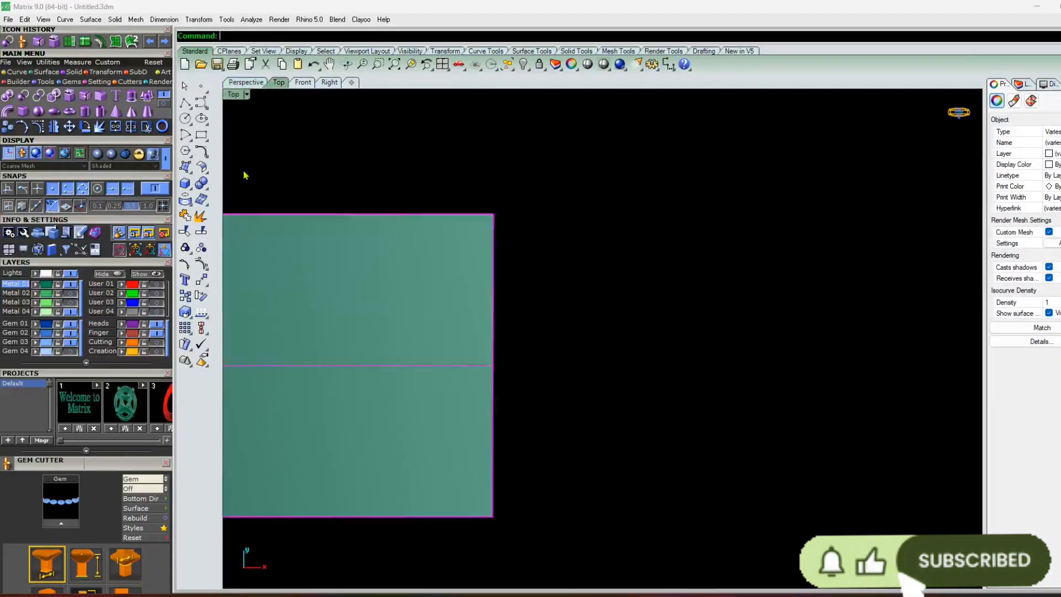
{"action": "scroll", "coordinate": [553, 273], "scroll_direction": "down", "scroll_amount": 6}
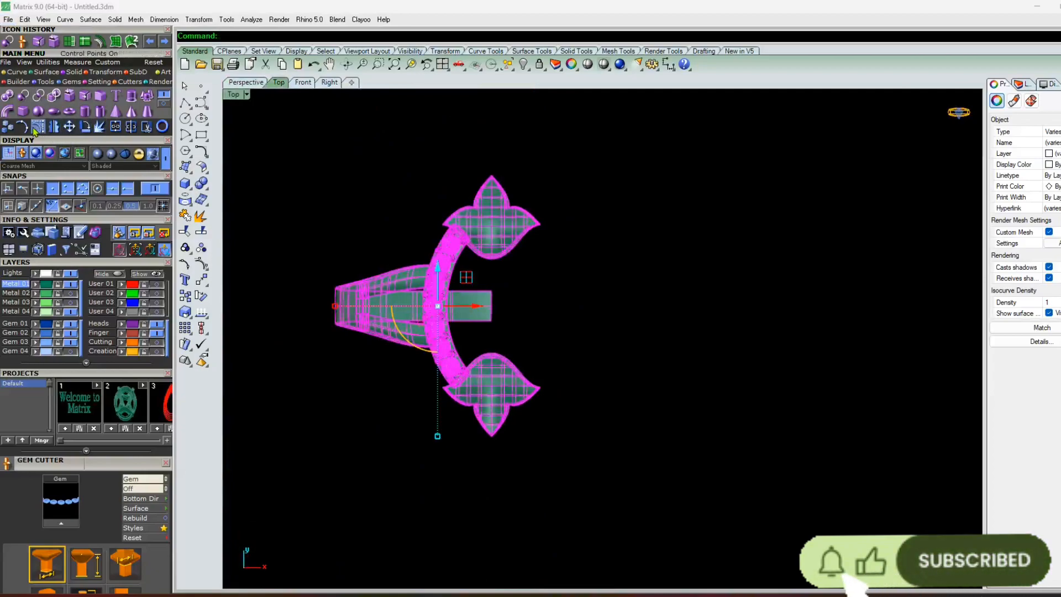
{"action": "right_click", "coordinate": [85, 127]}
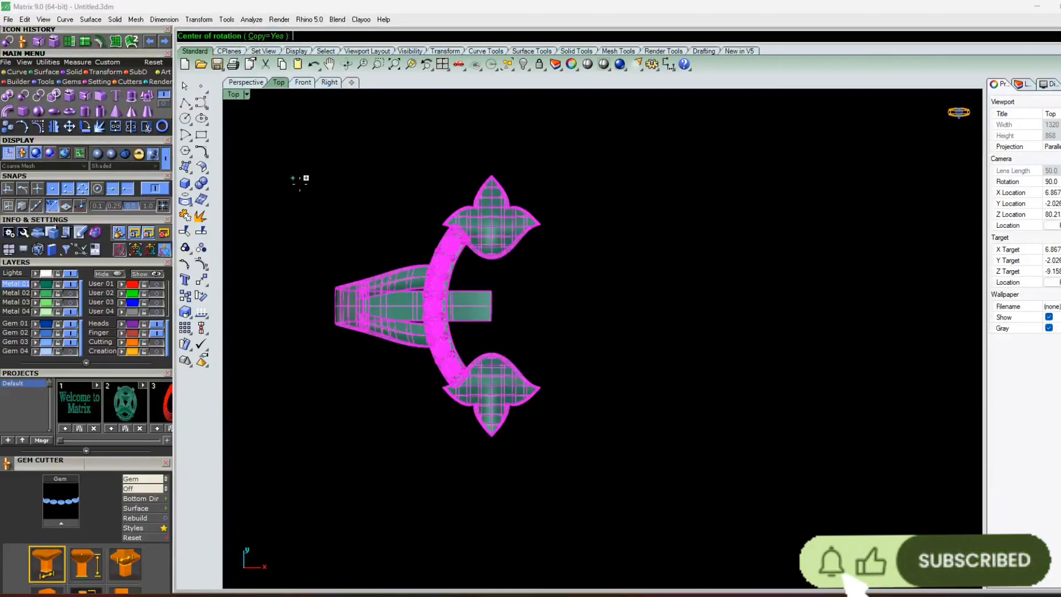
{"action": "type", "text": "0"}
{"action": "key", "text": "Return"}
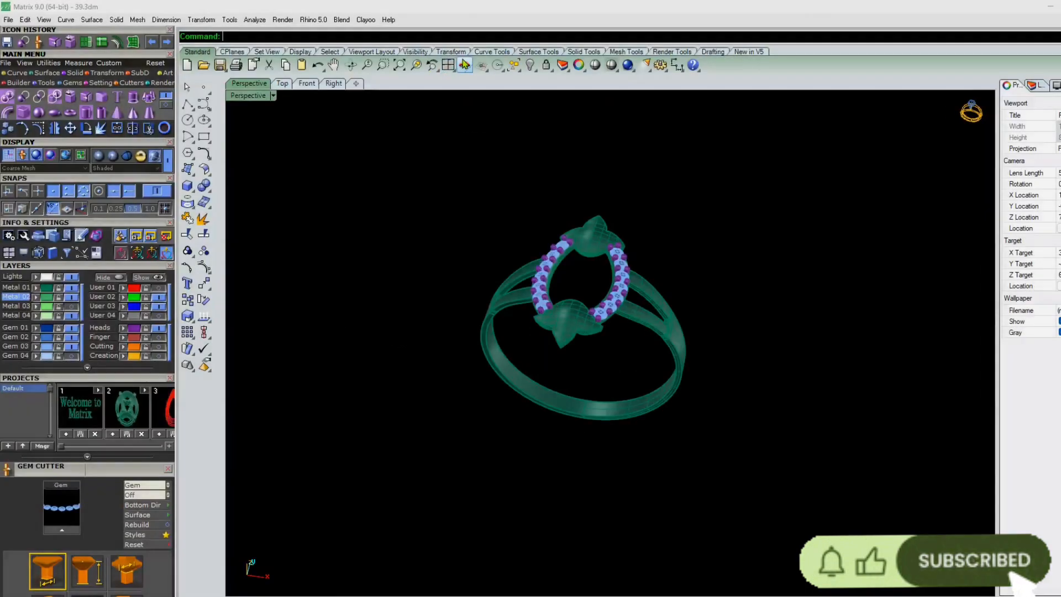
Examine the complete ring in the four-view layout and in the Perspective, Front and Right views
{"action": "left_click", "coordinate": [449, 65]}
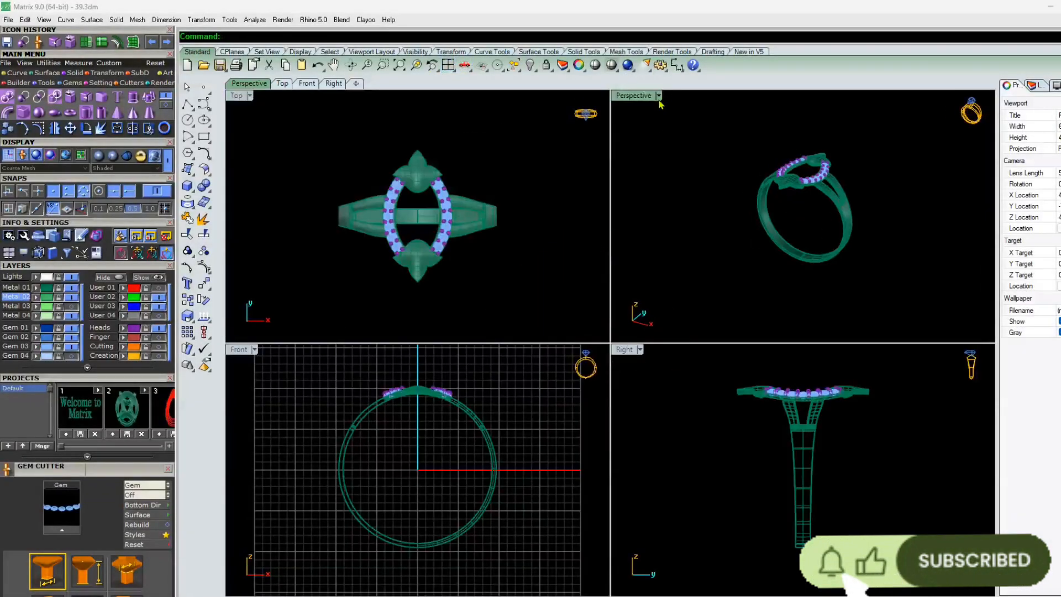
{"action": "double_click", "coordinate": [644, 97]}
{"action": "right_click_drag", "start_coordinate": [502, 229], "coordinate": [436, 315]}
{"action": "scroll", "coordinate": [540, 332], "scroll_direction": "up", "scroll_amount": 6}
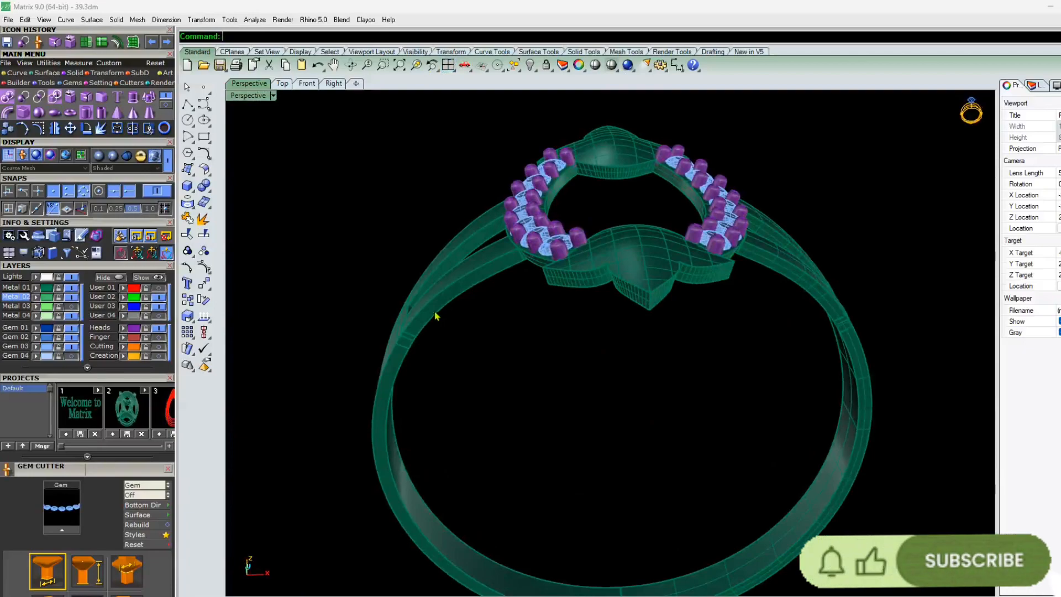
{"action": "right_click_drag", "start_coordinate": [520, 331], "coordinate": [346, 138]}
{"action": "left_click", "coordinate": [307, 83]}
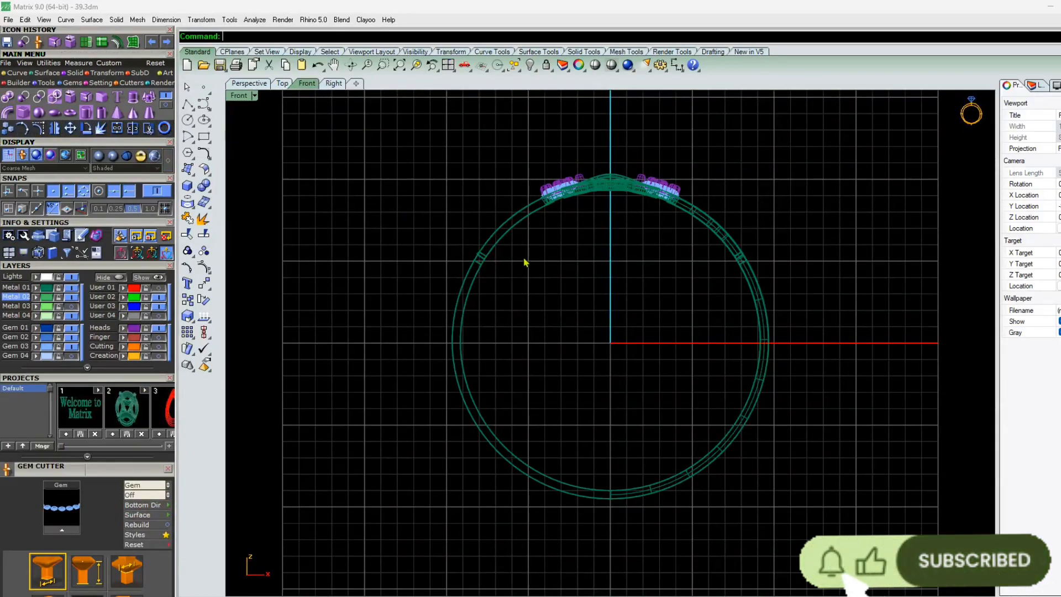
{"action": "left_click", "coordinate": [333, 84]}
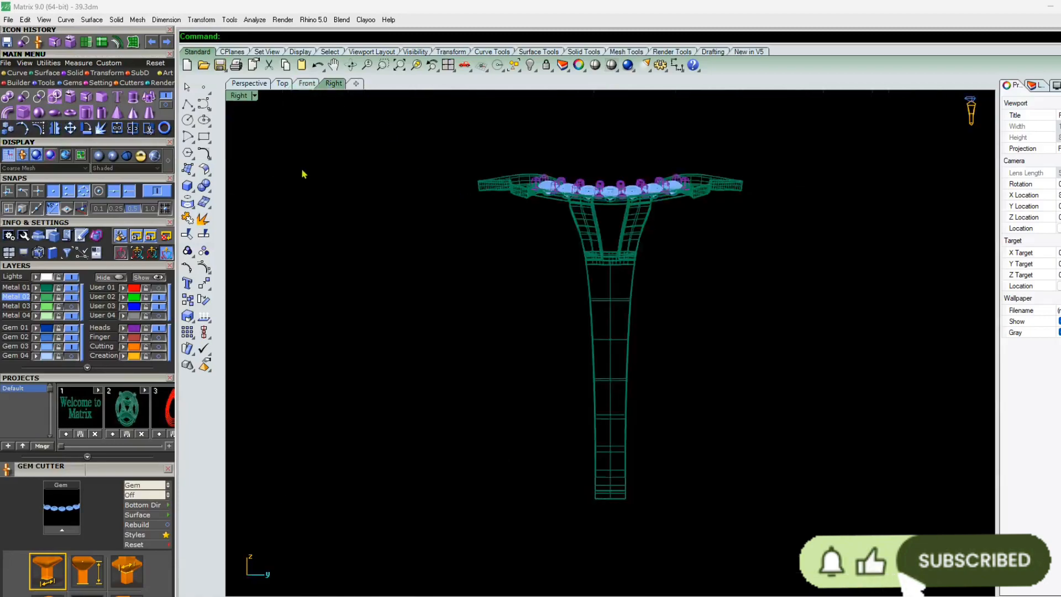
Inspect the gem rows, prongs, leaf ornaments and split shank closely from several angles in Perspective
{"action": "left_click", "coordinate": [249, 83]}
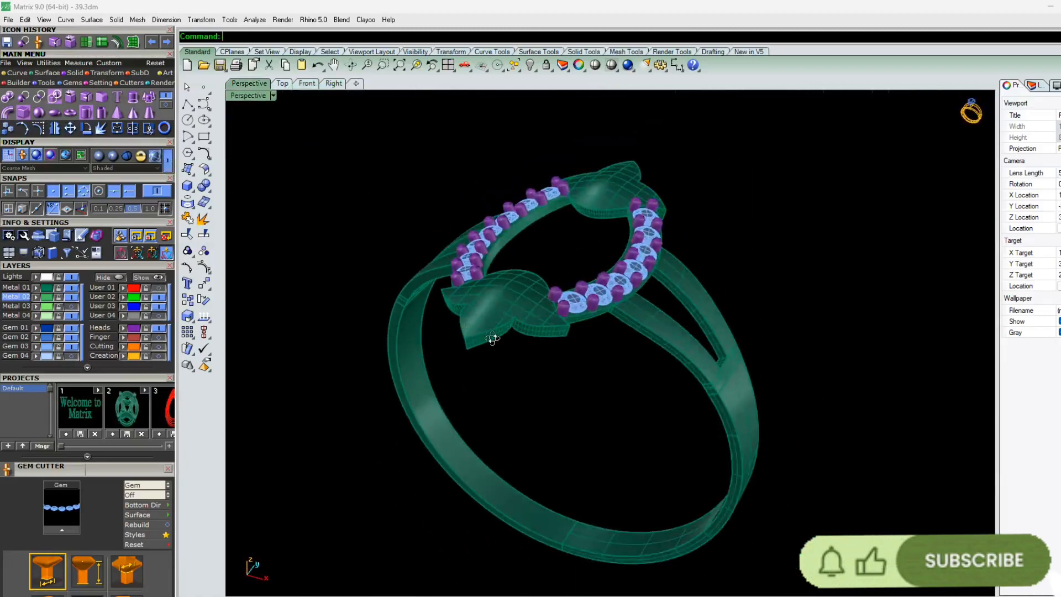
{"action": "right_click_drag", "start_coordinate": [581, 287], "coordinate": [514, 255]}
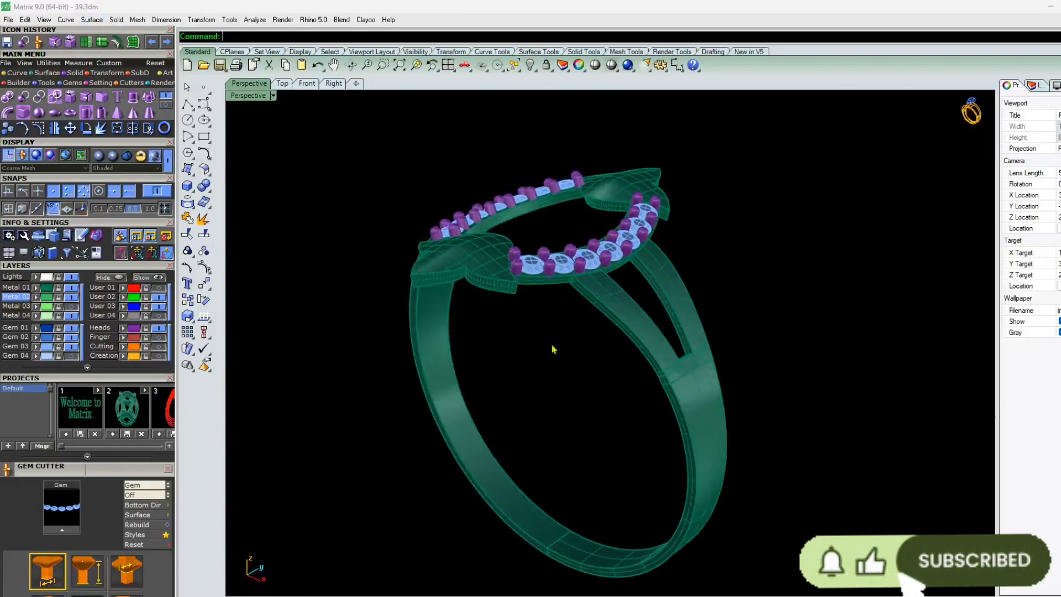
{"action": "right_click_drag", "start_coordinate": [553, 349], "coordinate": [497, 303]}
{"action": "scroll", "coordinate": [450, 254], "scroll_direction": "up", "scroll_amount": 6}
{"action": "scroll", "coordinate": [439, 240], "scroll_direction": "down", "scroll_amount": 4}
{"action": "right_click_drag", "start_coordinate": [439, 240], "coordinate": [593, 278]}
{"action": "scroll", "coordinate": [621, 277], "scroll_direction": "down", "scroll_amount": 6}
{"action": "scroll", "coordinate": [591, 271], "scroll_direction": "up", "scroll_amount": 6}
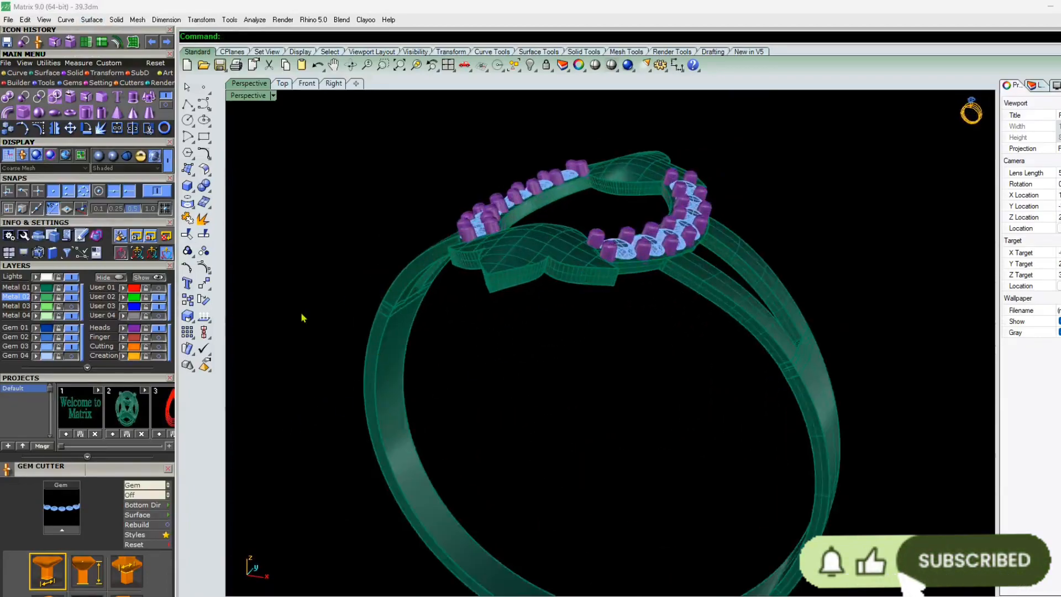
Duplicate the outer edges of the ring shank as curves along both sides of the band
{"action": "scroll", "coordinate": [419, 185], "scroll_direction": "down", "scroll_amount": 4}
{"action": "right_click_drag", "start_coordinate": [419, 188], "coordinate": [451, 251]}
{"action": "left_click", "coordinate": [17, 73]}
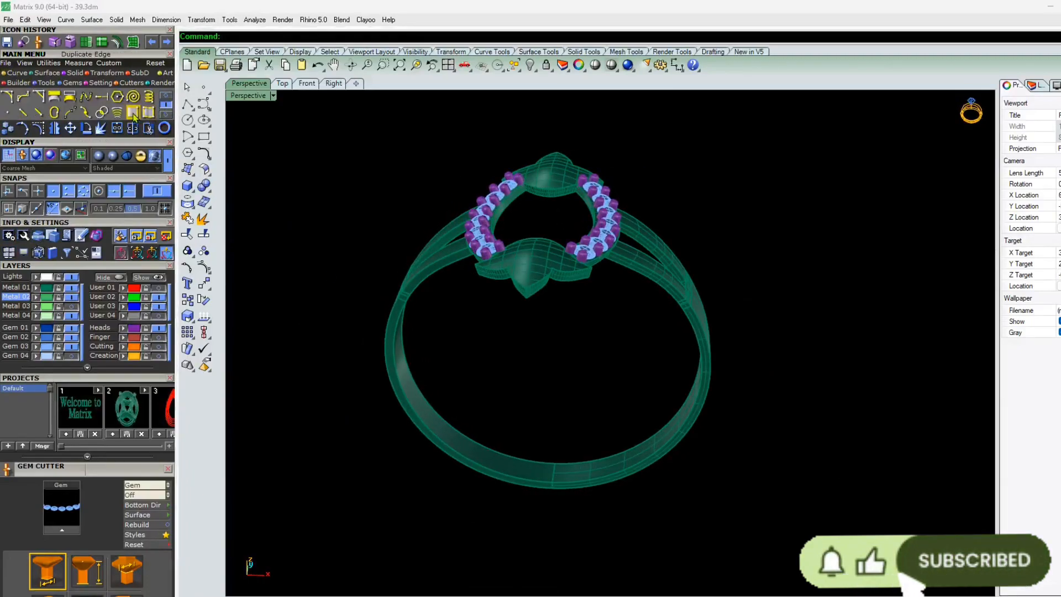
{"action": "left_click", "coordinate": [433, 260]}
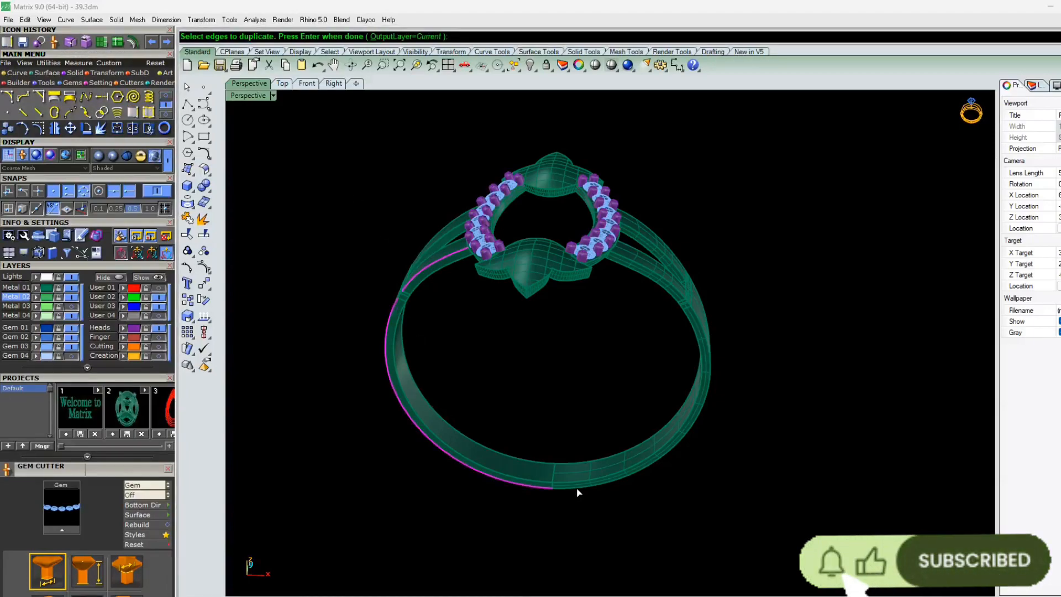
{"action": "scroll", "coordinate": [406, 351], "scroll_direction": "up", "scroll_amount": 5}
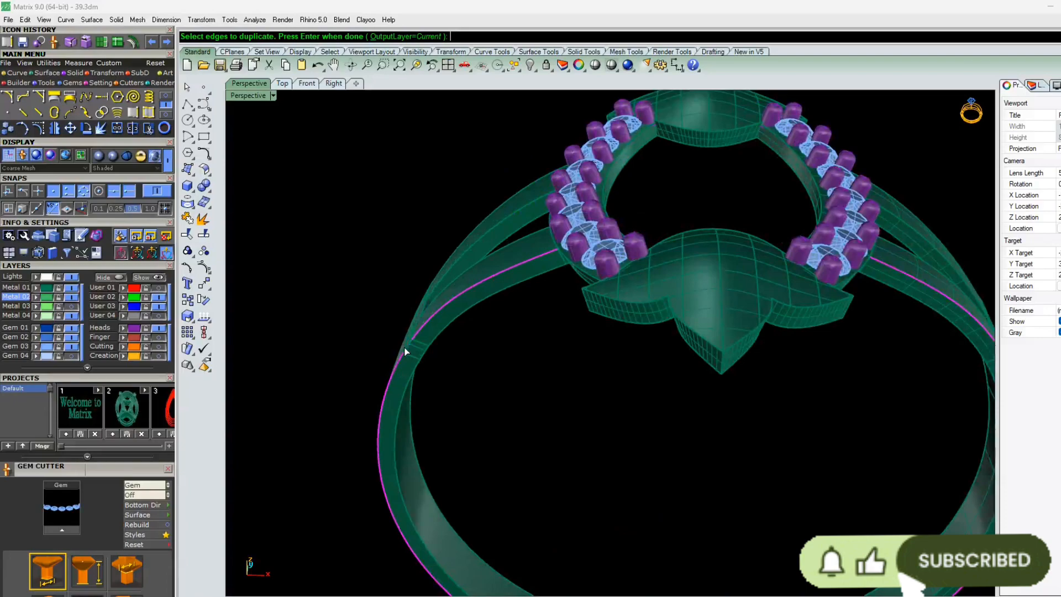
{"action": "scroll", "coordinate": [407, 351], "scroll_direction": "down", "scroll_amount": 5}
{"action": "right_click_drag", "start_coordinate": [655, 372], "coordinate": [569, 377]}
{"action": "scroll", "coordinate": [682, 396], "scroll_direction": "up", "scroll_amount": 7}
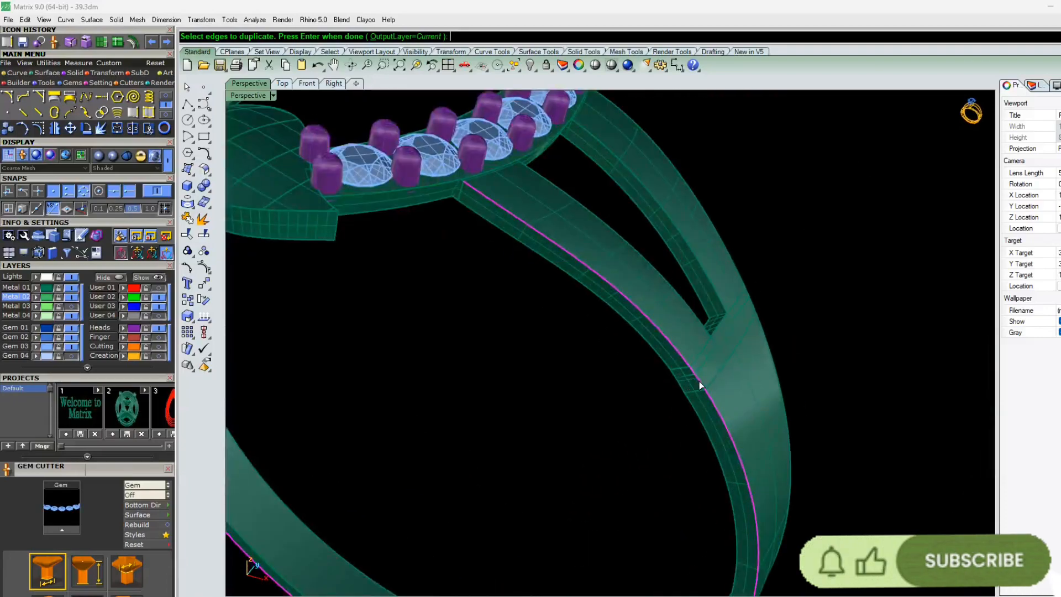
{"action": "scroll", "coordinate": [569, 403], "scroll_direction": "down", "scroll_amount": 7}
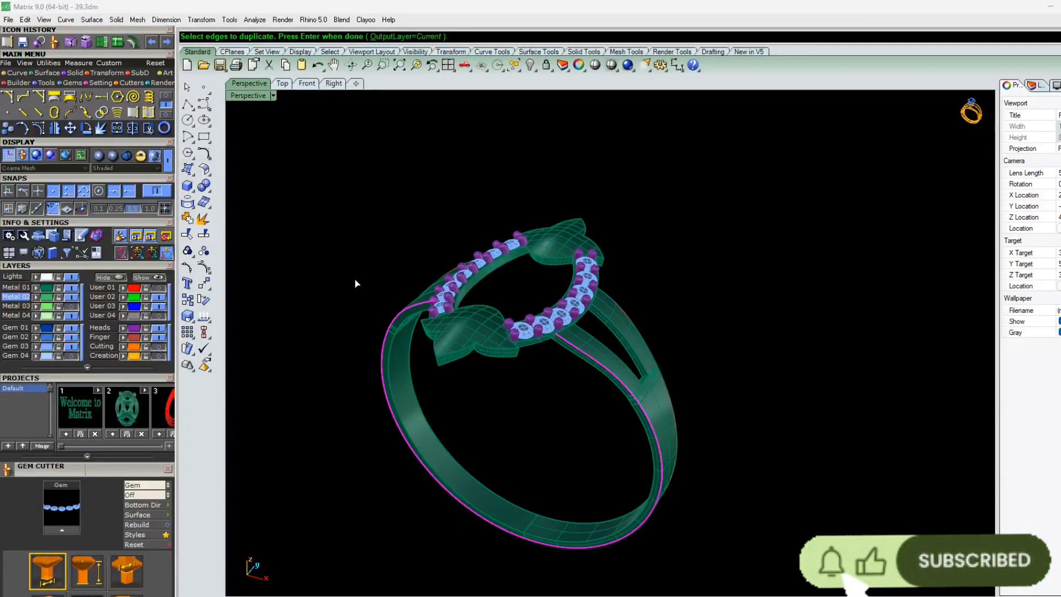
{"action": "key", "text": "Return"}
Hide the Metal 01, Gem 03 and Heads layers to isolate the duplicated edge curves
{"action": "scroll", "coordinate": [414, 323], "scroll_direction": "up", "scroll_amount": 4}
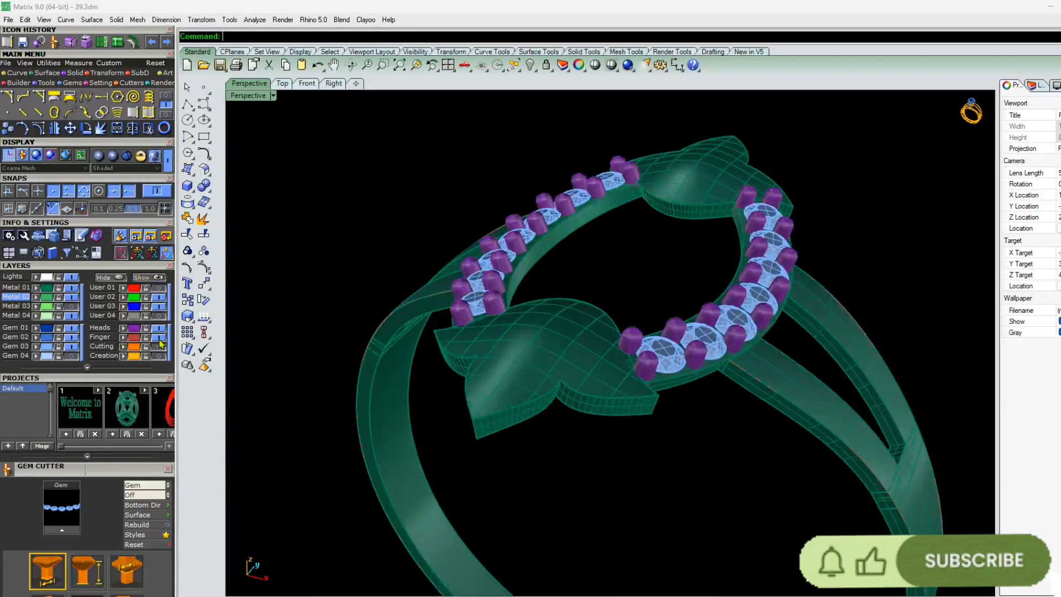
{"action": "left_click", "coordinate": [72, 288]}
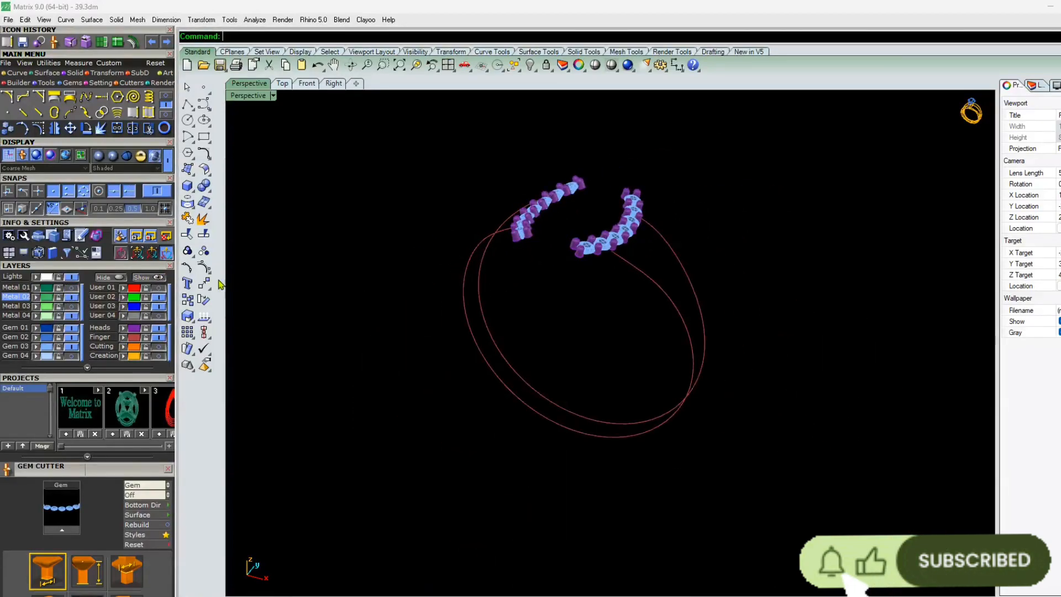
{"action": "left_click", "coordinate": [70, 347]}
{"action": "left_click", "coordinate": [158, 328]}
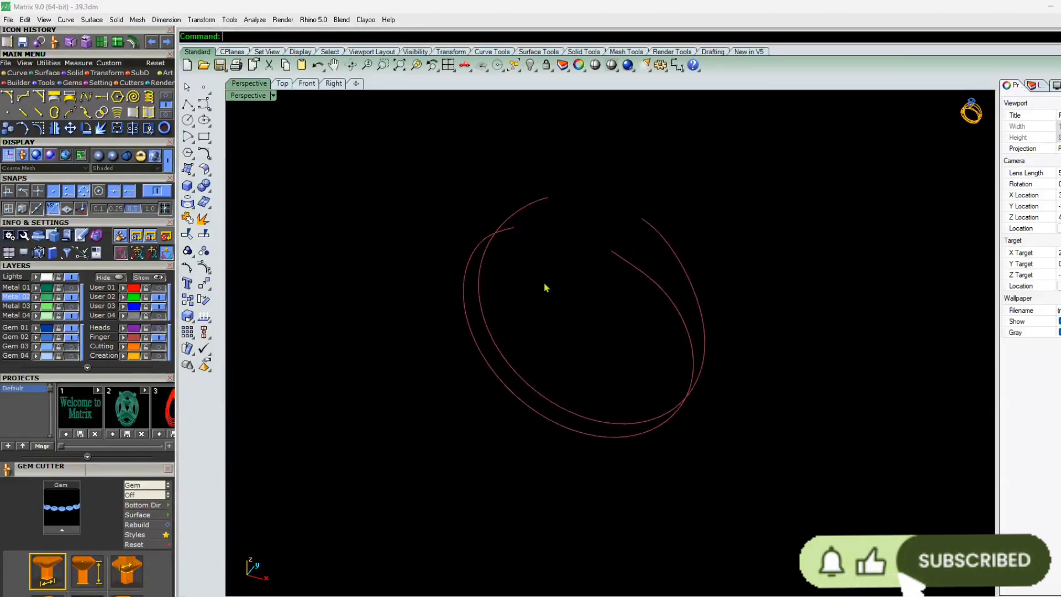
Extrude the inner finger circle to both sides as an open surface wider than the band, and hide the Cutting layer
{"action": "right_click_drag", "start_coordinate": [545, 286], "coordinate": [550, 302]}
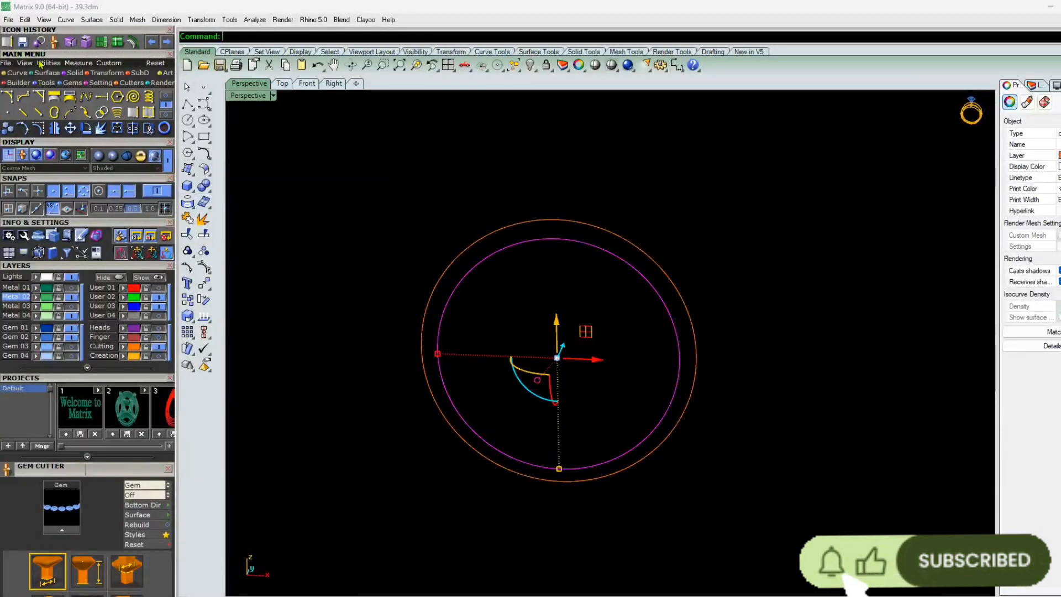
{"action": "left_click", "coordinate": [73, 73]}
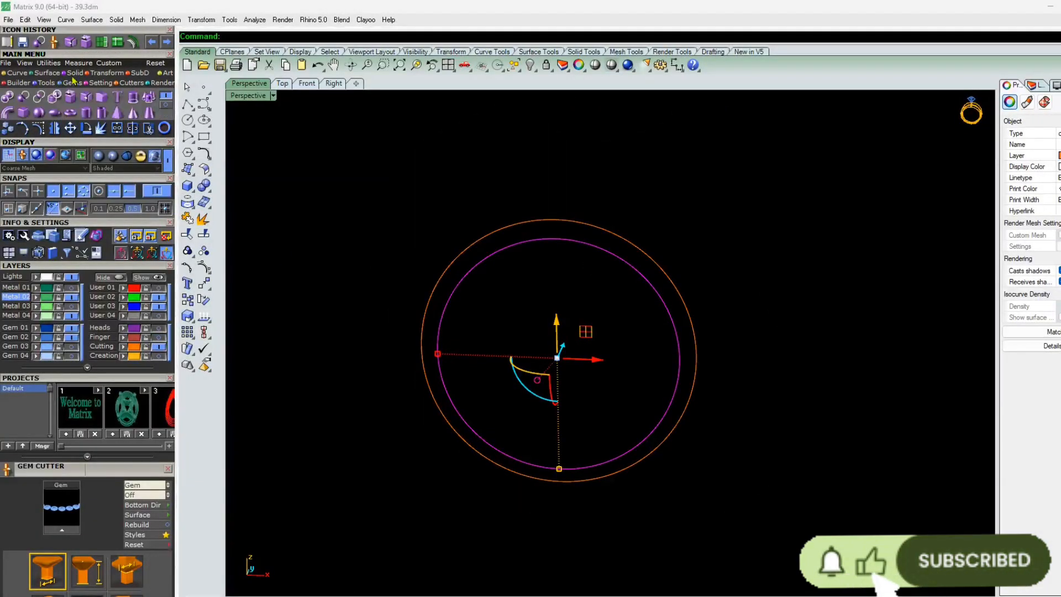
{"action": "left_click", "coordinate": [135, 99]}
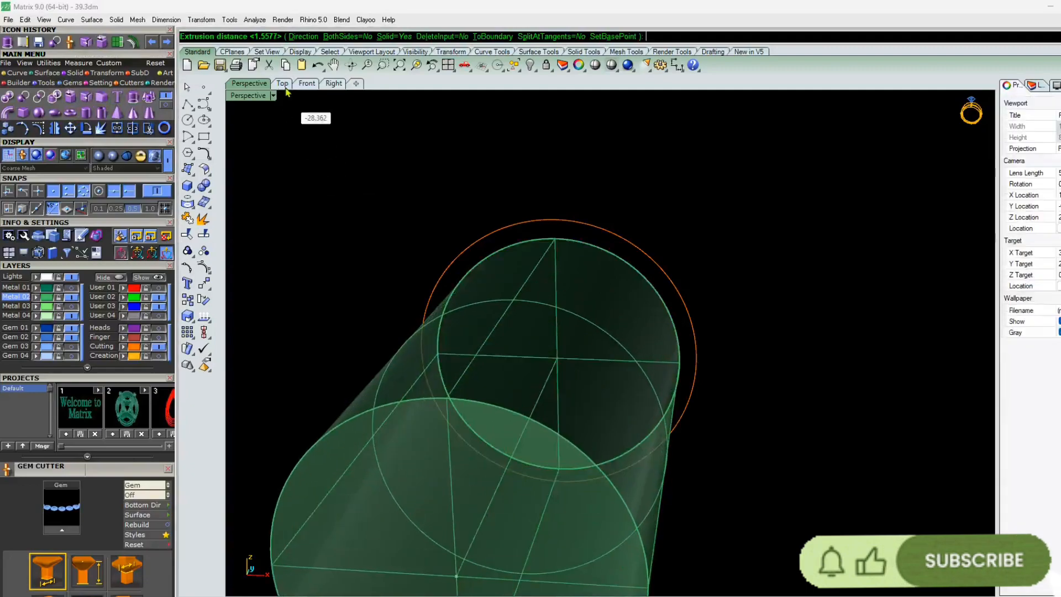
{"action": "left_click", "coordinate": [283, 84]}
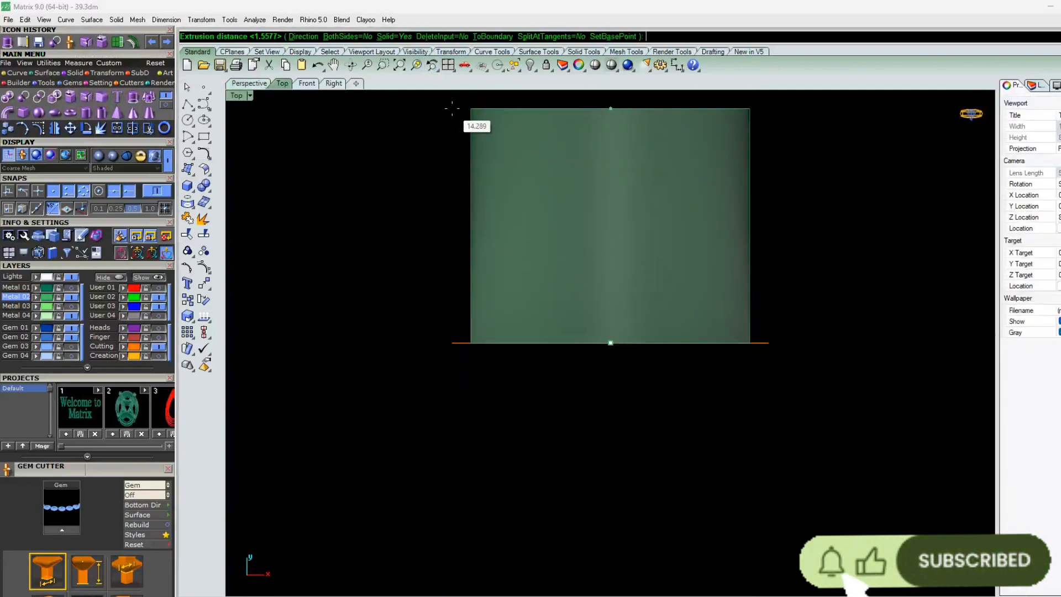
{"action": "left_click", "coordinate": [393, 37]}
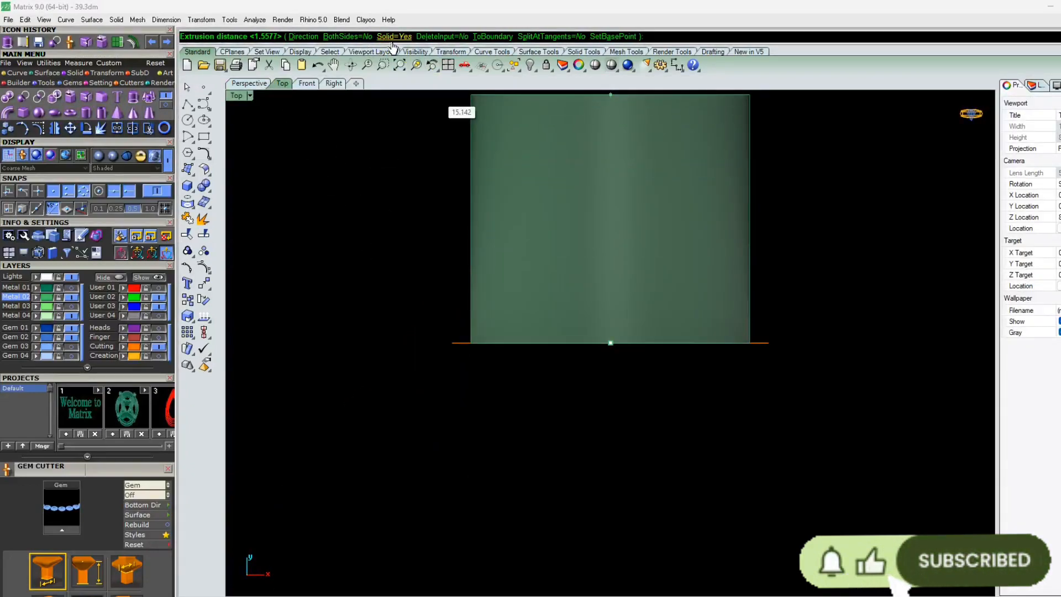
{"action": "left_click", "coordinate": [348, 36]}
{"action": "left_click", "coordinate": [465, 442]}
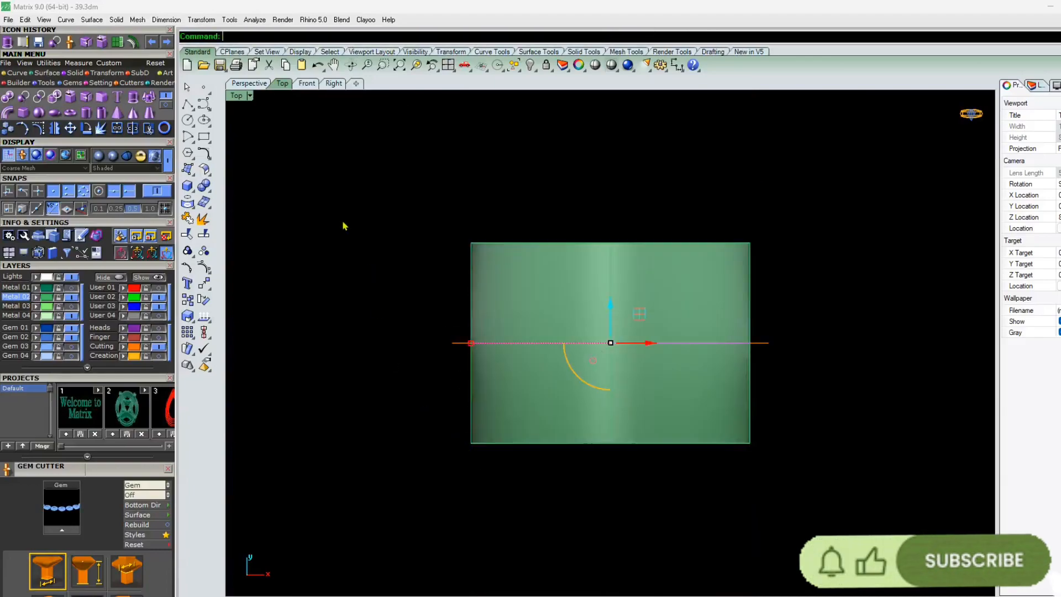
{"action": "left_click", "coordinate": [249, 84]}
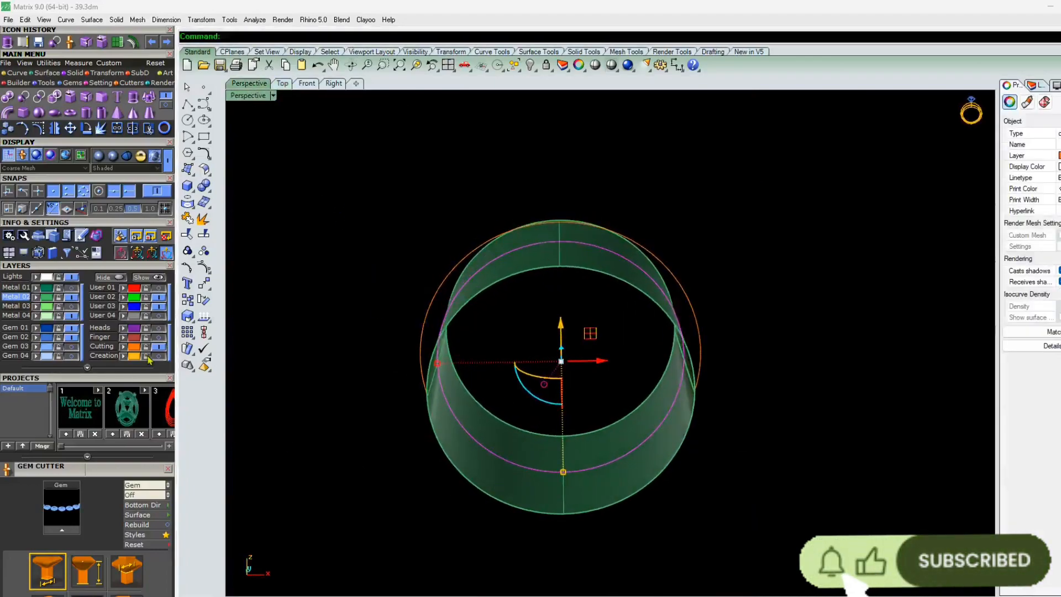
{"action": "key", "text": "Escape"}
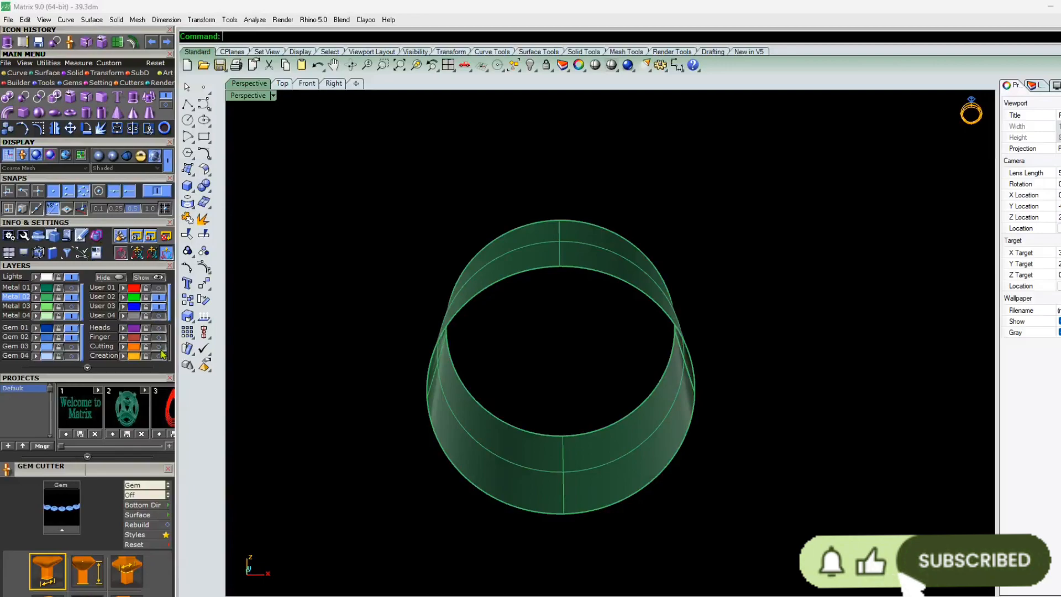
Pull the duplicated shank edge curves onto the extruded cylinder surface, and delete the cylinder
{"action": "right_click_drag", "start_coordinate": [296, 367], "coordinate": [646, 264]}
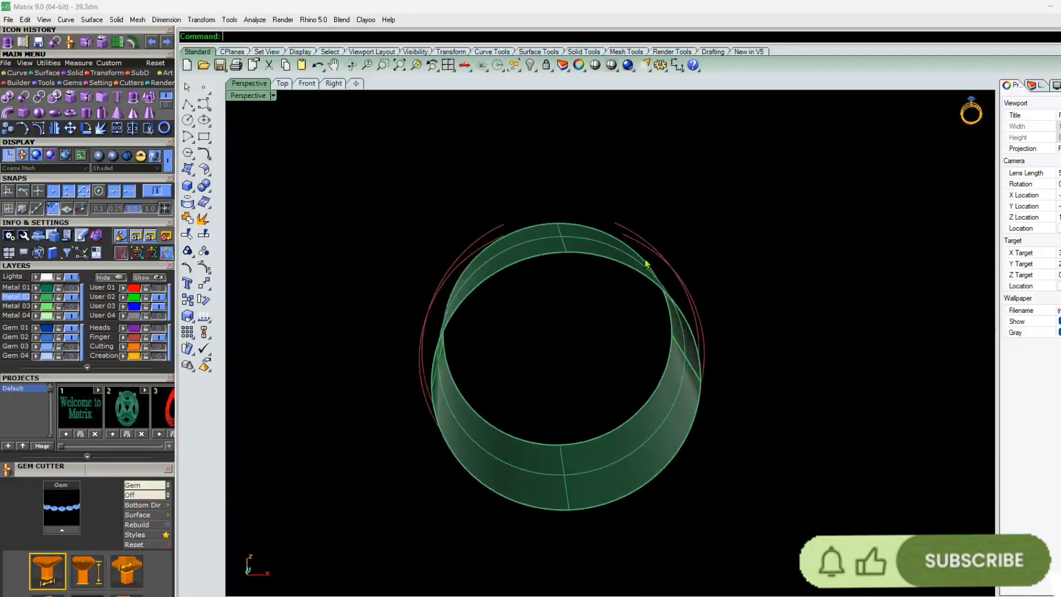
{"action": "left_click", "coordinate": [641, 241]}
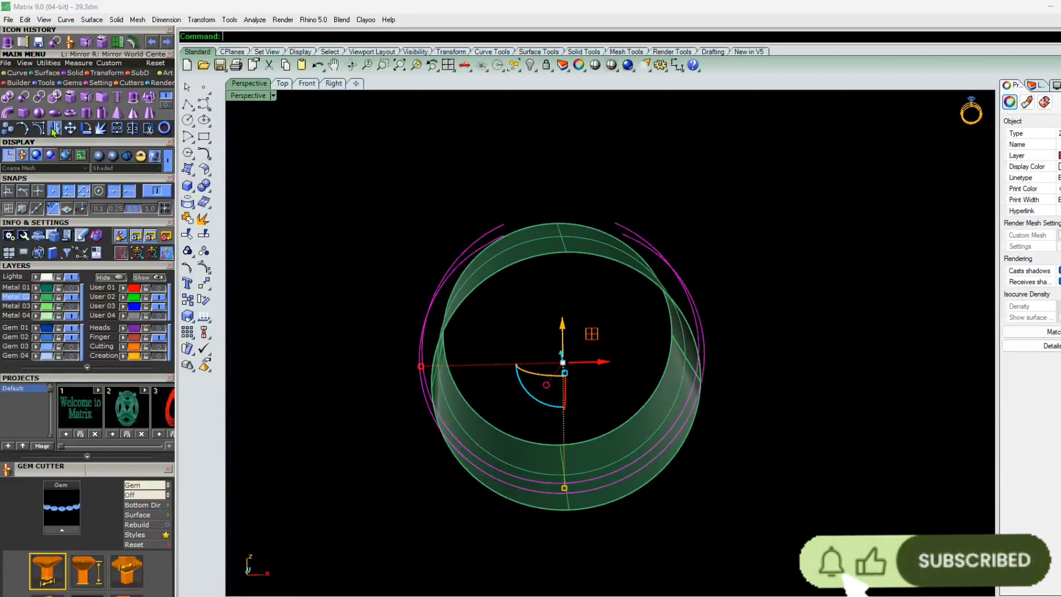
{"action": "left_click", "coordinate": [187, 203]}
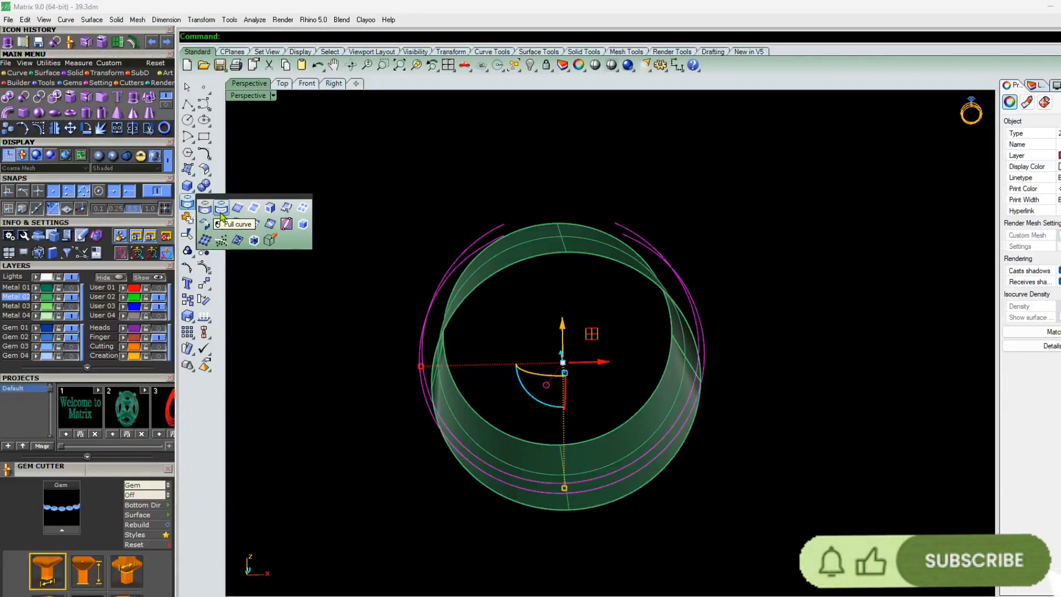
{"action": "left_click", "coordinate": [221, 214]}
{"action": "left_click", "coordinate": [546, 244]}
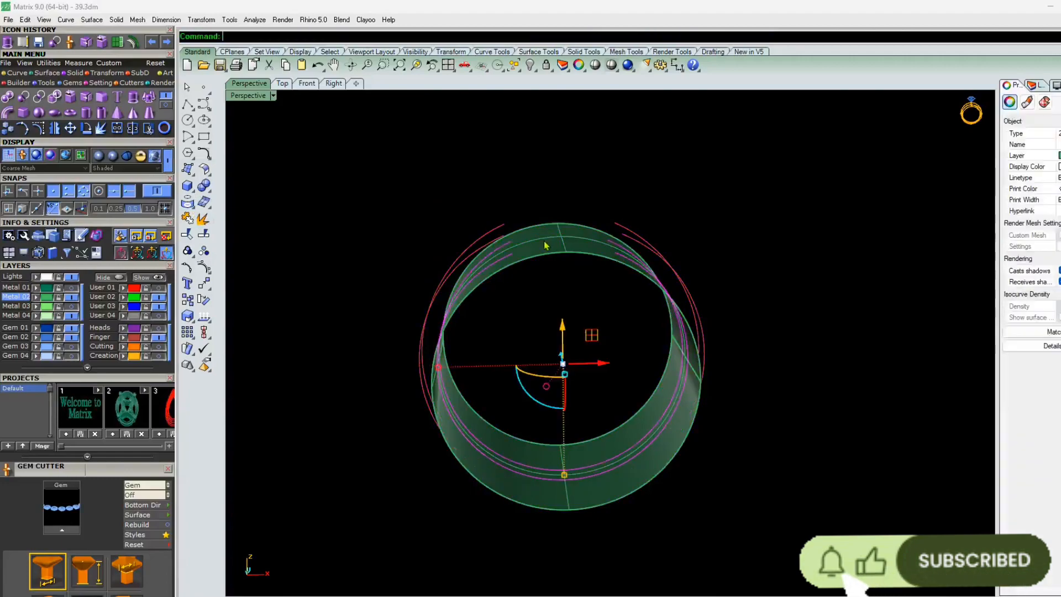
{"action": "key", "text": "Delete"}
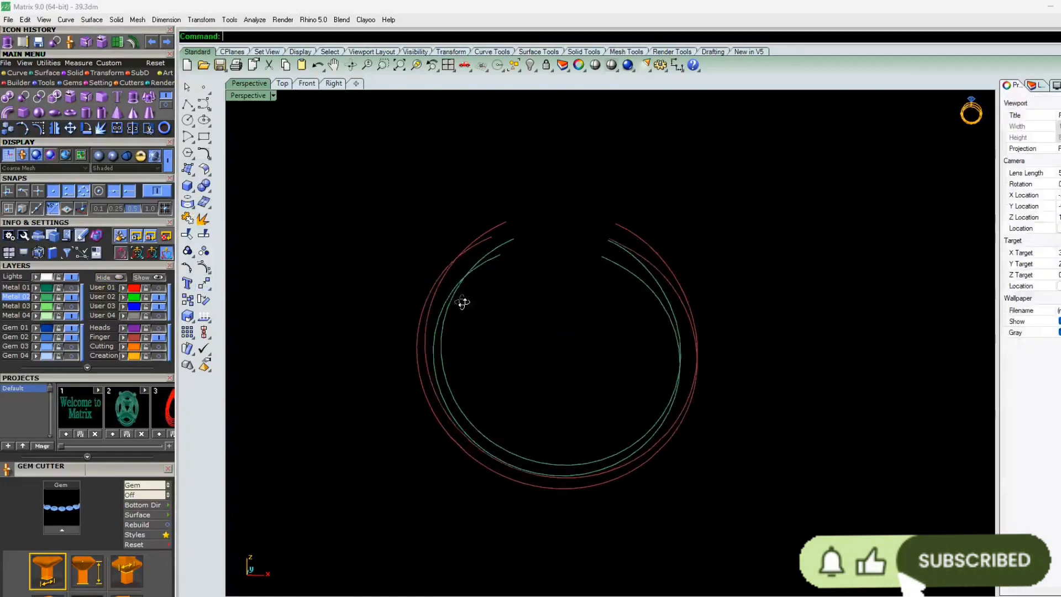
Draw a line from each pulled curve's end to the matching outer edge curve's end on the +X side of the opening
{"action": "scroll", "coordinate": [587, 336], "scroll_direction": "up", "scroll_amount": 6}
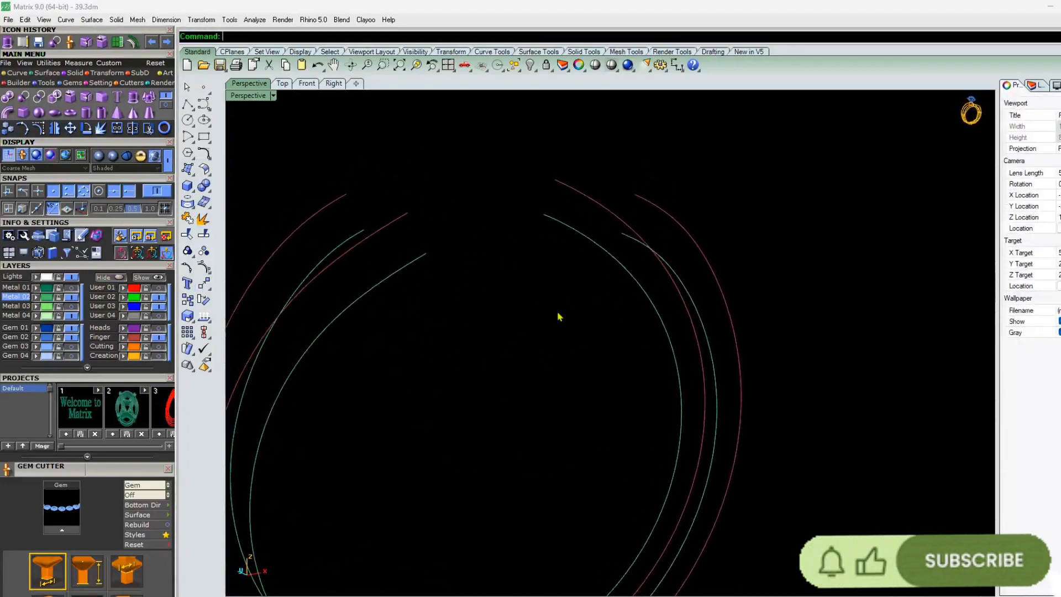
{"action": "key", "text": "Return"}
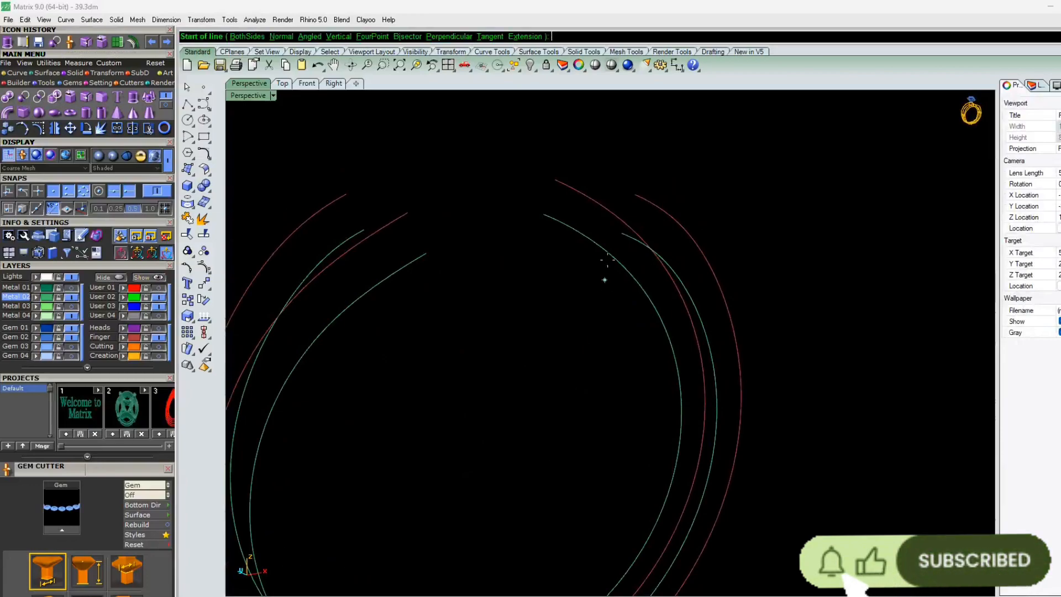
{"action": "left_click", "coordinate": [623, 233]}
{"action": "left_click", "coordinate": [634, 195]}
{"action": "right_click_drag", "start_coordinate": [617, 227], "coordinate": [612, 250]}
{"action": "scroll", "coordinate": [525, 241], "scroll_direction": "up", "scroll_amount": 6}
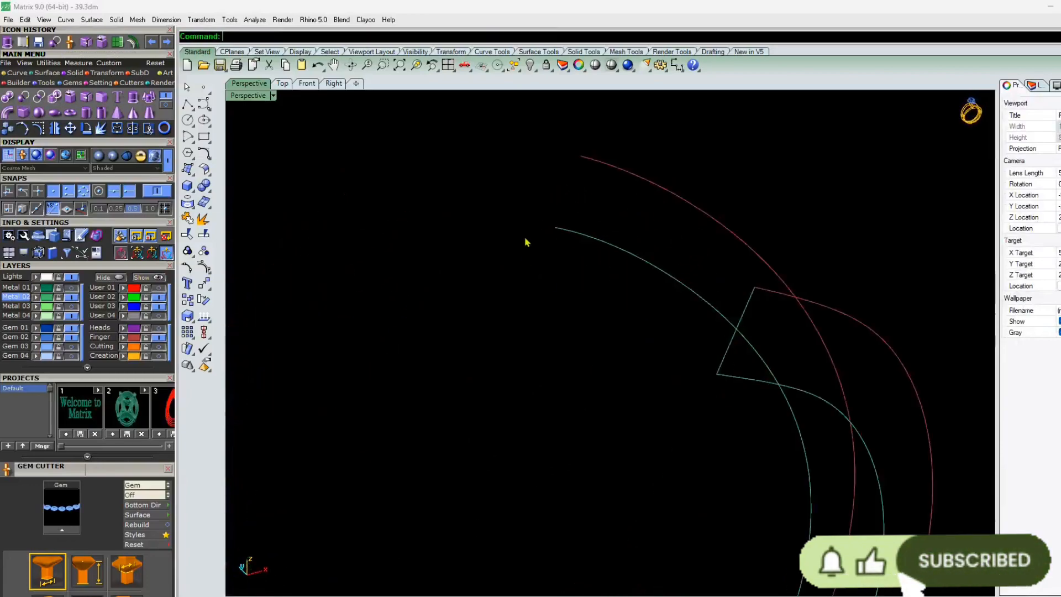
{"action": "key", "text": "Return"}
{"action": "left_click", "coordinate": [555, 228]}
{"action": "left_click", "coordinate": [581, 156]}
{"action": "scroll", "coordinate": [654, 191], "scroll_direction": "down", "scroll_amount": 9}
{"action": "right_click_drag", "start_coordinate": [556, 214], "coordinate": [522, 220]}
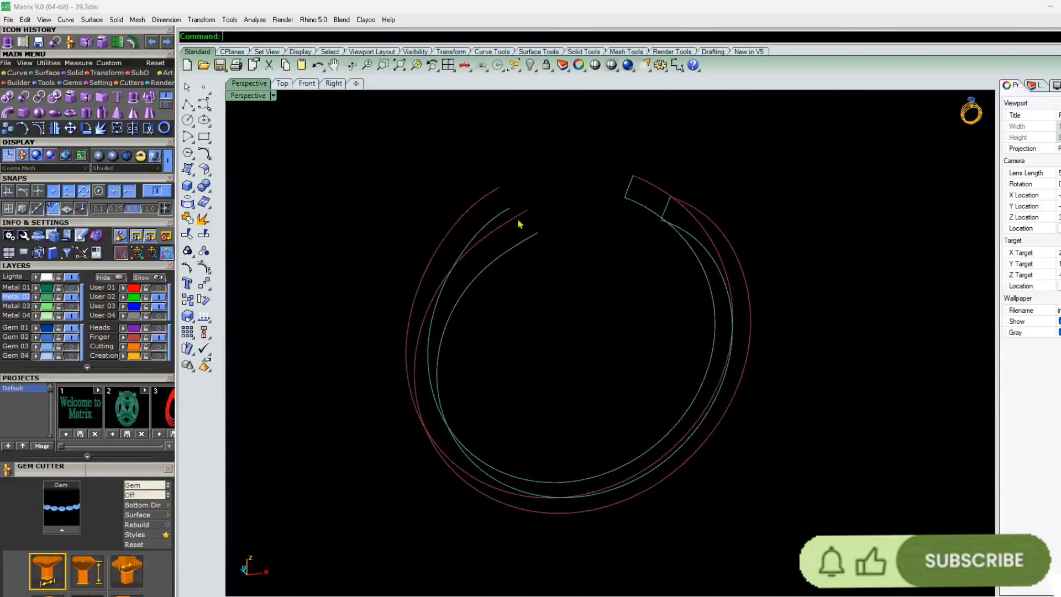
Join the remaining outer and pulled curve ends on the -X side of the shank opening with two straight lines
{"action": "scroll", "coordinate": [526, 218], "scroll_direction": "up", "scroll_amount": 4}
{"action": "key", "text": "Return"}
{"action": "left_click", "coordinate": [534, 205]}
{"action": "left_click", "coordinate": [552, 242]}
{"action": "right_click_drag", "start_coordinate": [551, 269], "coordinate": [489, 269]}
{"action": "scroll", "coordinate": [514, 225], "scroll_direction": "up", "scroll_amount": 4}
{"action": "key", "text": "Return"}
{"action": "left_click", "coordinate": [508, 195]}
{"action": "left_click", "coordinate": [533, 244]}
{"action": "scroll", "coordinate": [538, 255], "scroll_direction": "down", "scroll_amount": 6}
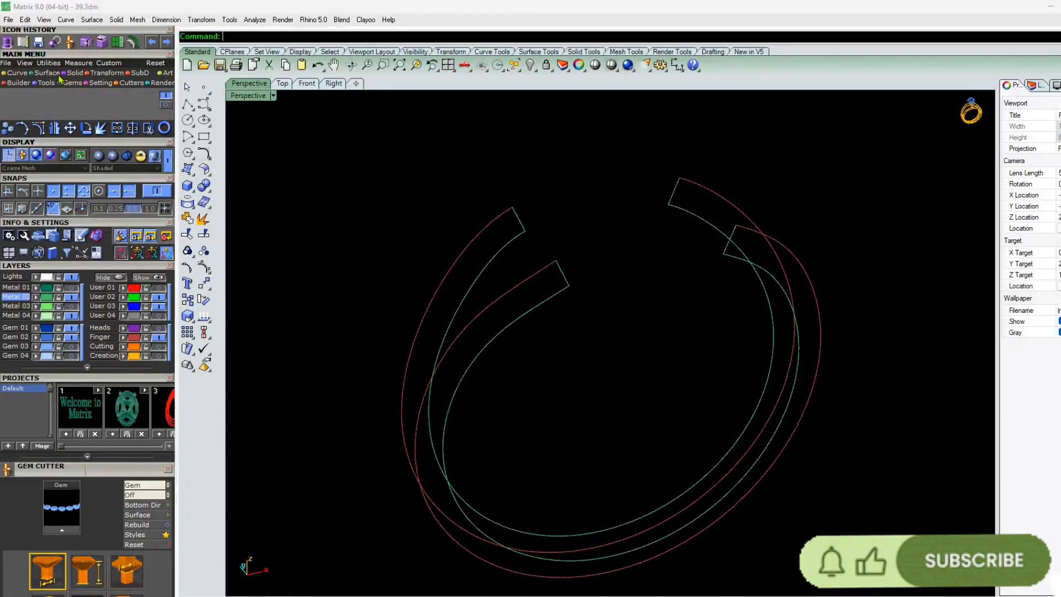
Sweep a two-rail surface along the front outer and pulled curves, using the end lines as cross sections
{"action": "left_click", "coordinate": [46, 73]}
{"action": "left_click", "coordinate": [24, 97]}
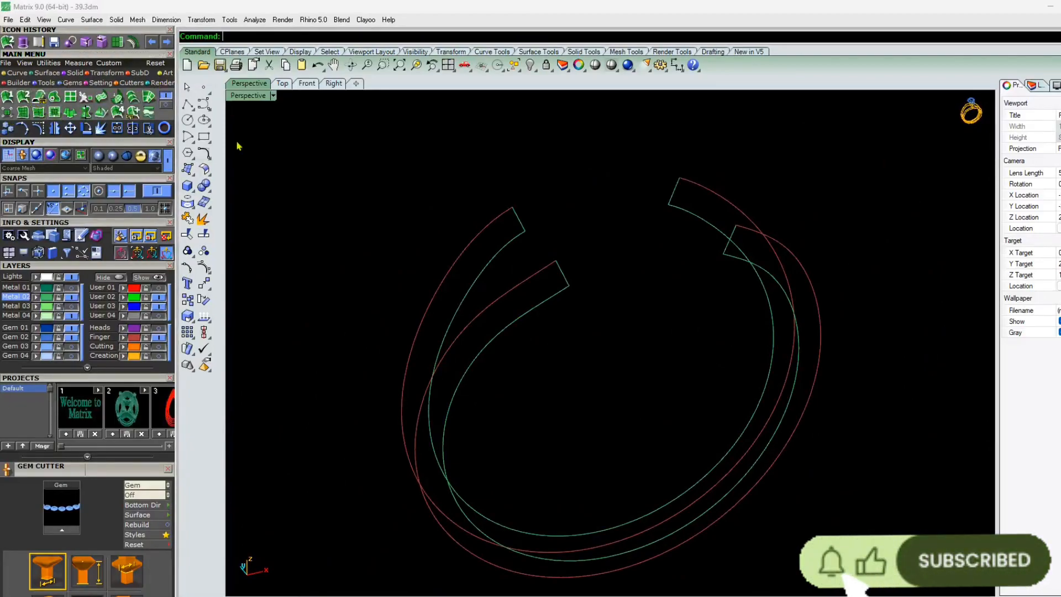
{"action": "right_click_drag", "start_coordinate": [545, 397], "coordinate": [690, 371]}
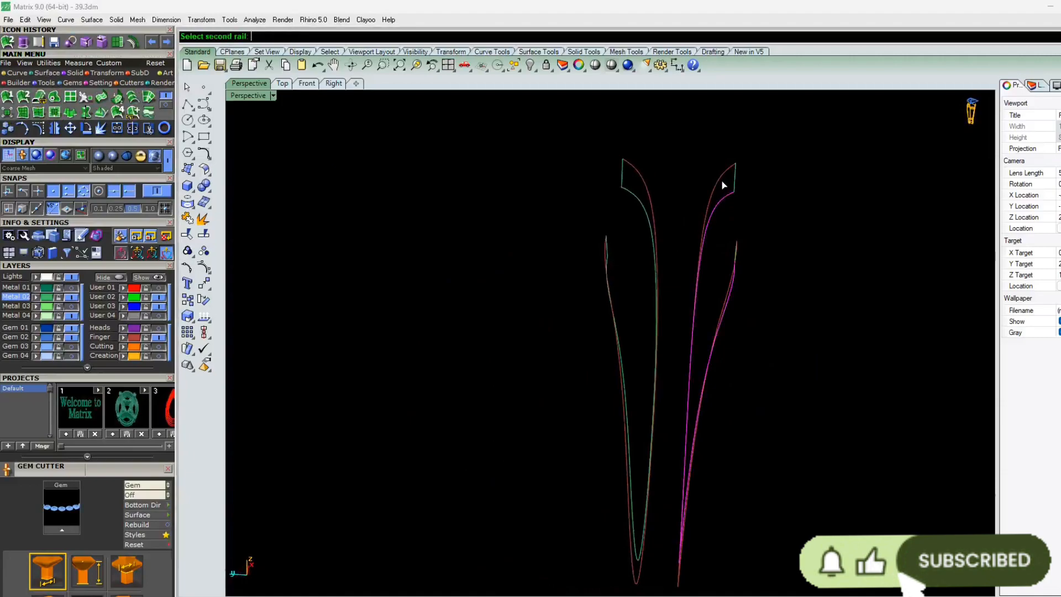
{"action": "right_click_drag", "start_coordinate": [734, 180], "coordinate": [602, 288]}
{"action": "left_click", "coordinate": [602, 289]}
{"action": "key", "text": "Return"}
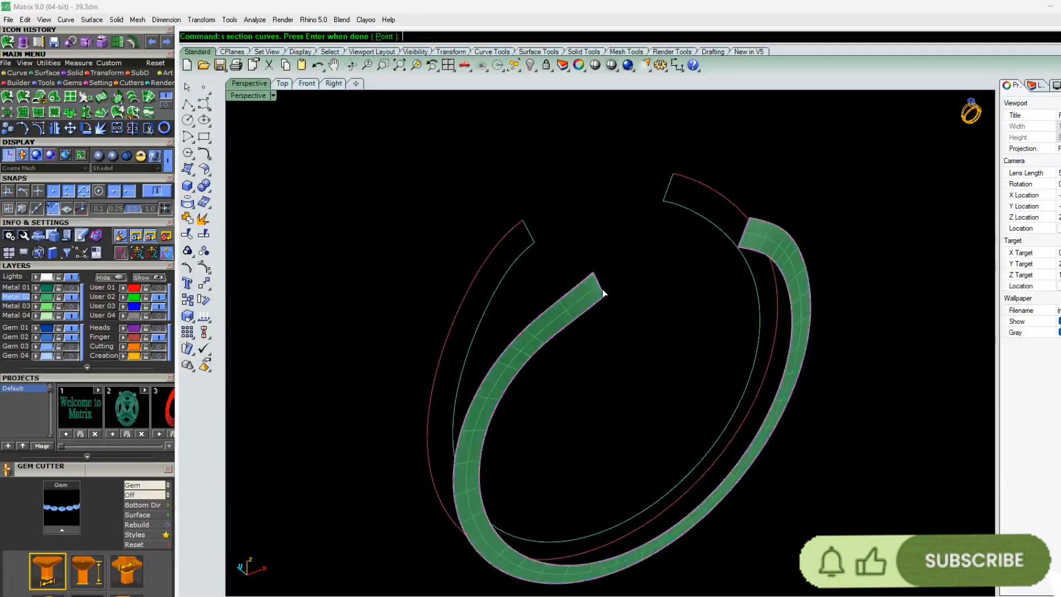
Create the matching two-rail sweep along the rear pair of curves with their end lines, without simplifying the cross sections
{"action": "key", "text": "Return"}
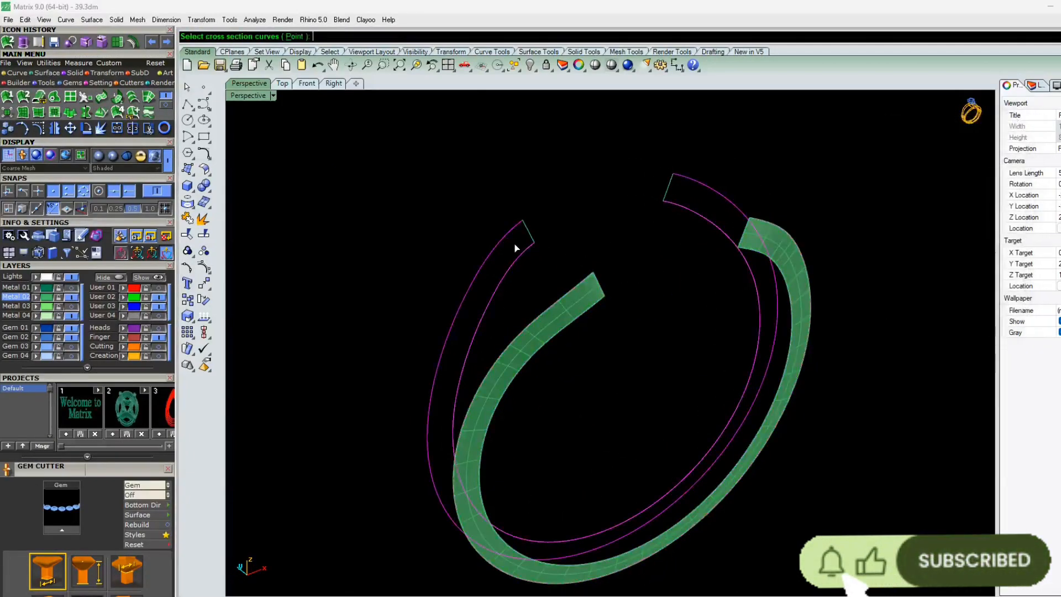
{"action": "left_click", "coordinate": [670, 184]}
{"action": "key", "text": "Return"}
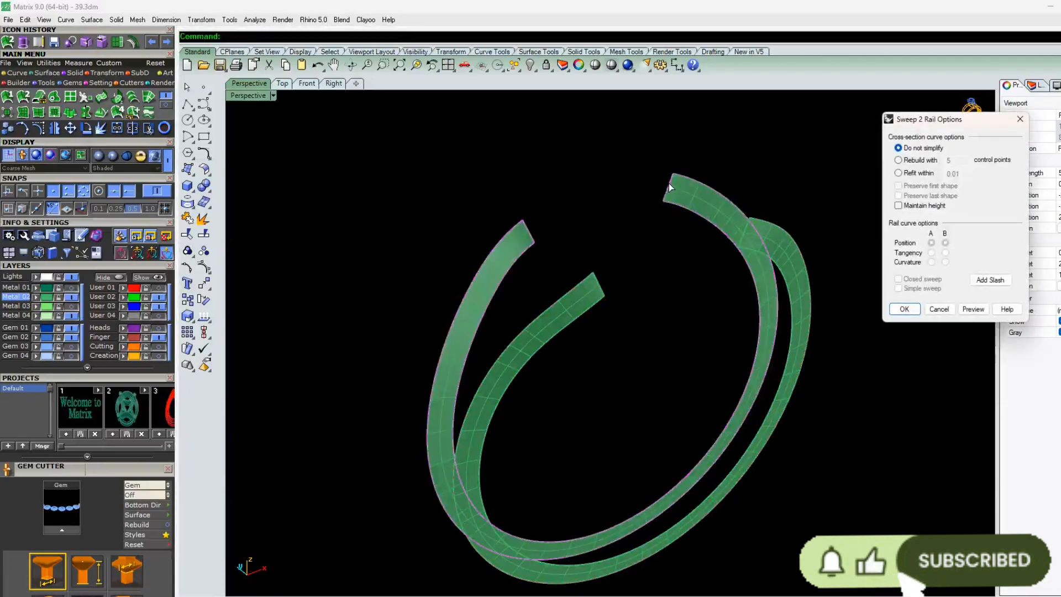
{"action": "key", "text": "Return"}
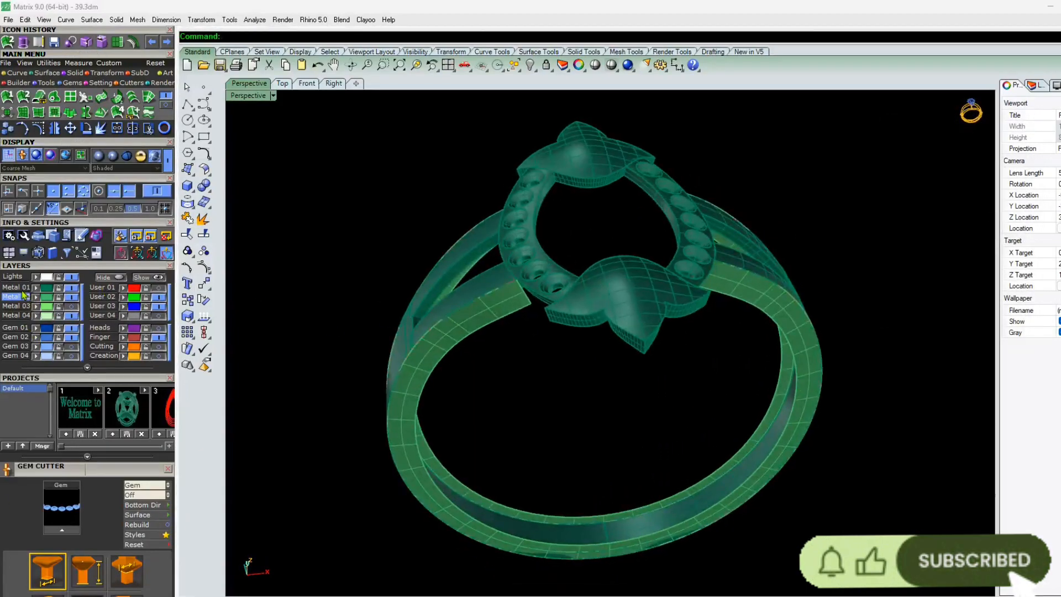
Check the swept side surfaces against the ring shank, and hide the Metal 01 layer to isolate them
{"action": "left_click", "coordinate": [457, 327]}
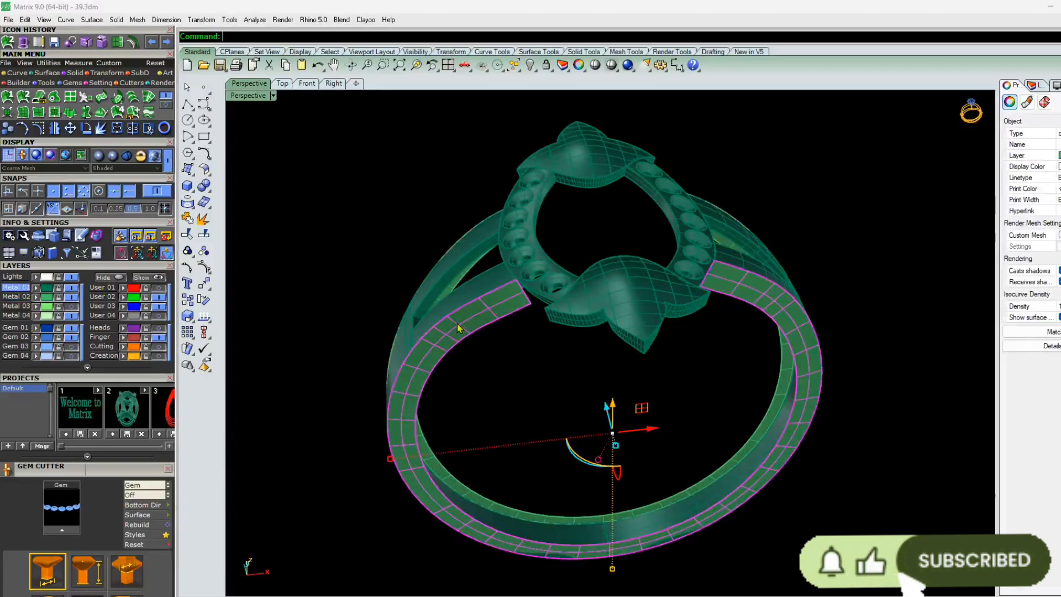
{"action": "right_click_drag", "start_coordinate": [642, 419], "coordinate": [604, 367]}
{"action": "scroll", "coordinate": [552, 270], "scroll_direction": "up", "scroll_amount": 5}
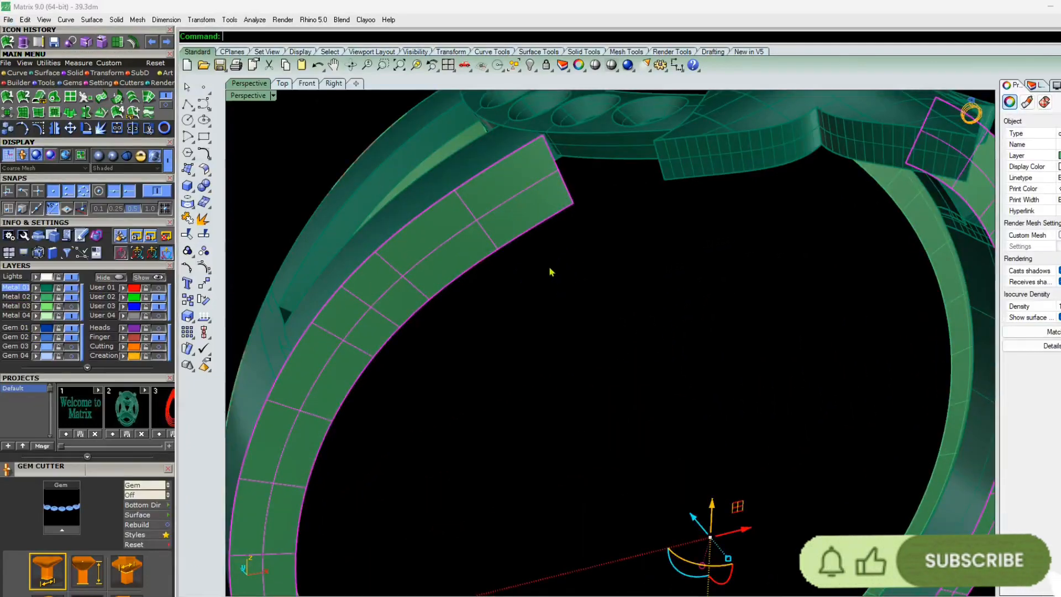
{"action": "right_click_drag", "start_coordinate": [553, 270], "coordinate": [504, 438]}
{"action": "scroll", "coordinate": [505, 438], "scroll_direction": "down", "scroll_amount": 2}
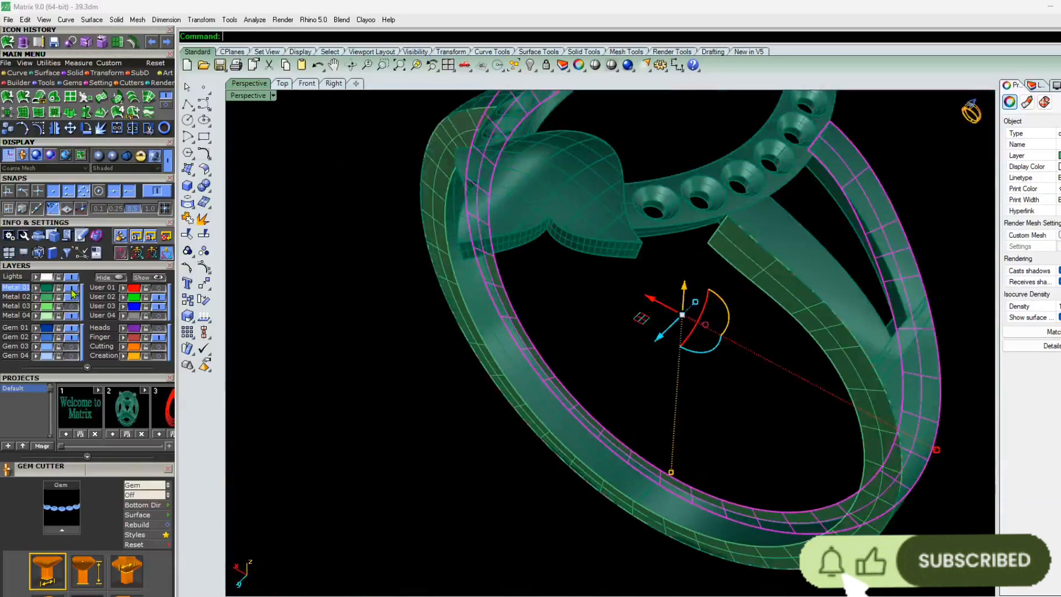
{"action": "left_click", "coordinate": [71, 288]}
{"action": "left_click", "coordinate": [398, 326]}
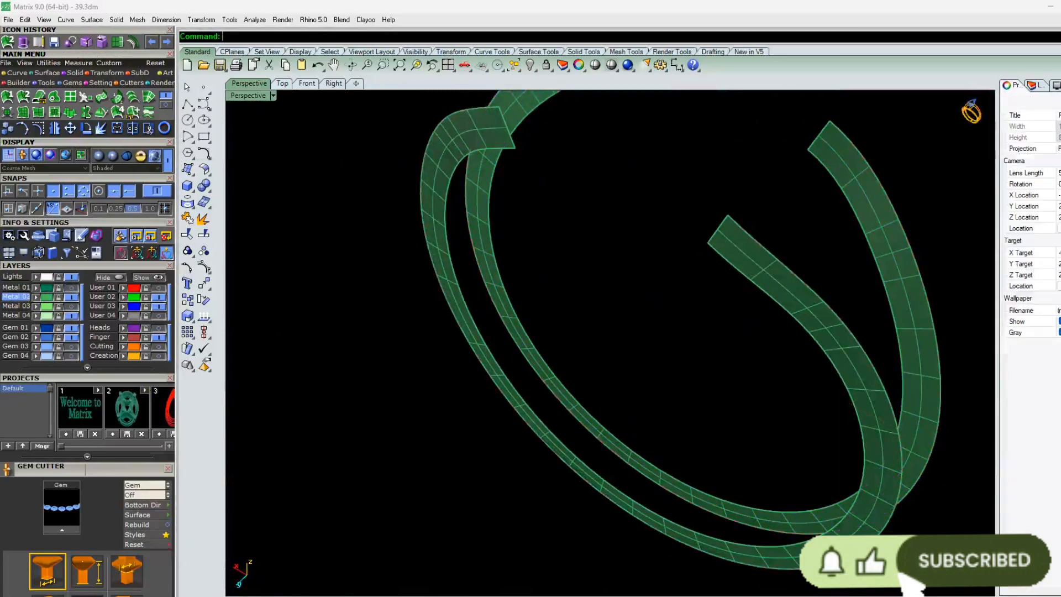
Extend the front and rear side surfaces slightly at their open end edges on the +X side of the shank opening, using the Line type
{"action": "right_click_drag", "start_coordinate": [442, 326], "coordinate": [857, 239]}
{"action": "scroll", "coordinate": [857, 239], "scroll_direction": "down", "scroll_amount": 3}
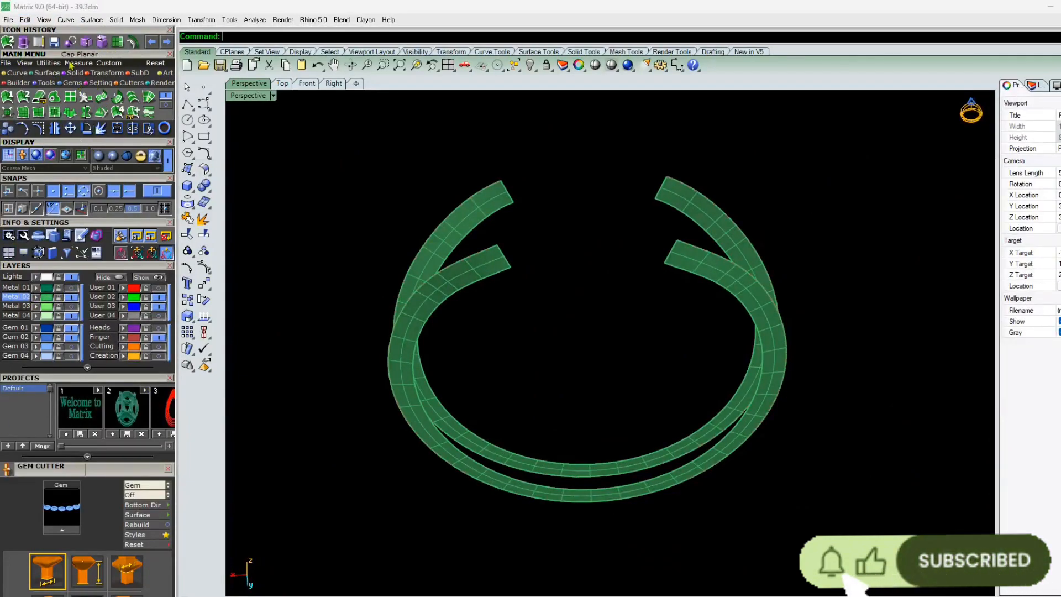
{"action": "left_click", "coordinate": [502, 257]}
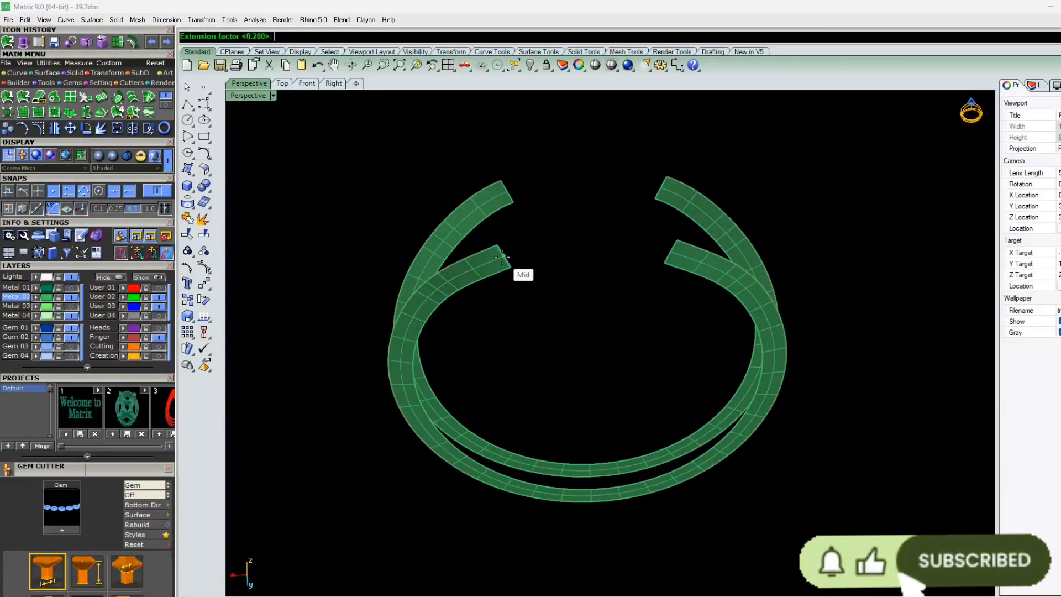
{"action": "type", "text": "2"}
{"action": "key", "text": "Return"}
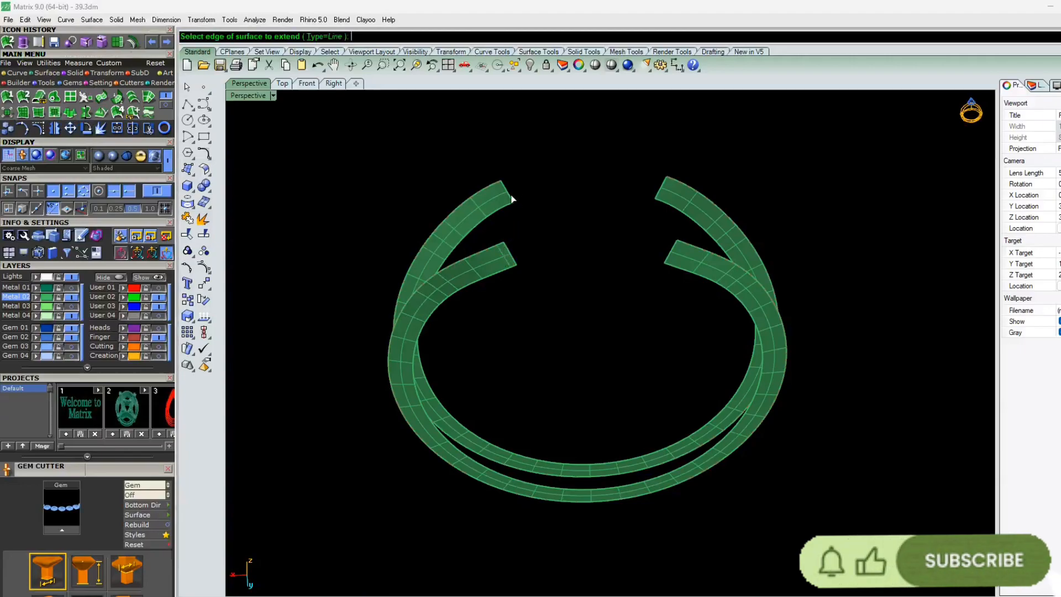
{"action": "key", "text": "Return"}
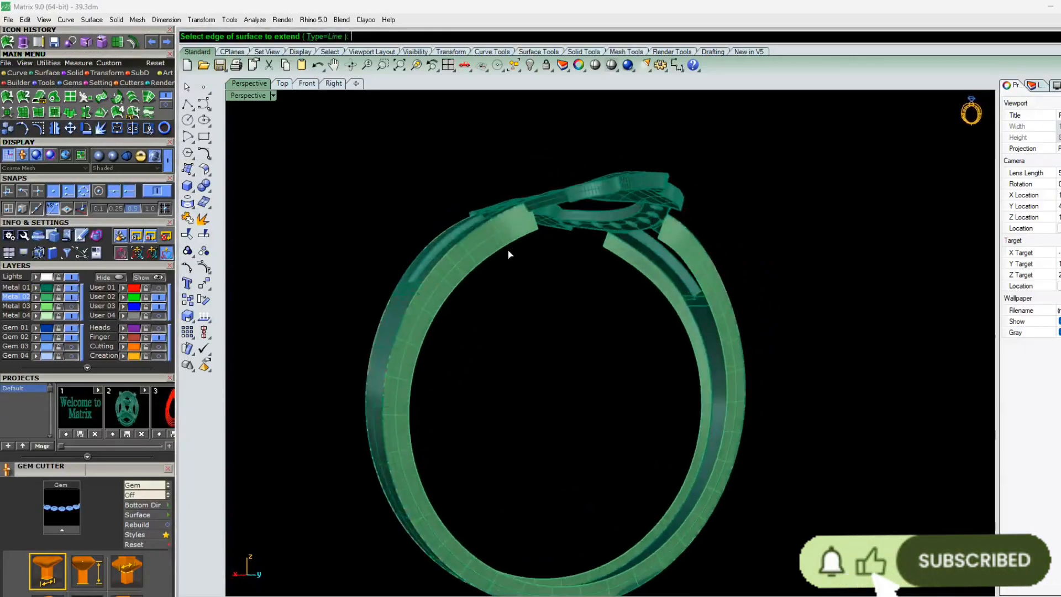
Extend the two open end edges of the side surfaces on the -X side of the shank opening by the same factor
{"action": "scroll", "coordinate": [509, 254], "scroll_direction": "up", "scroll_amount": 6}
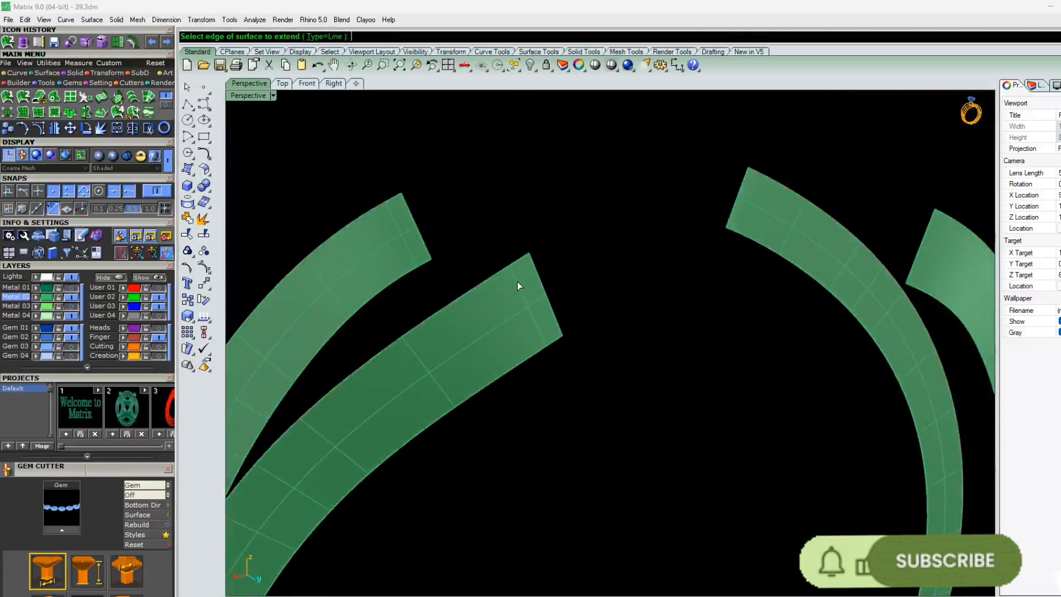
{"action": "scroll", "coordinate": [751, 185], "scroll_direction": "up", "scroll_amount": 2}
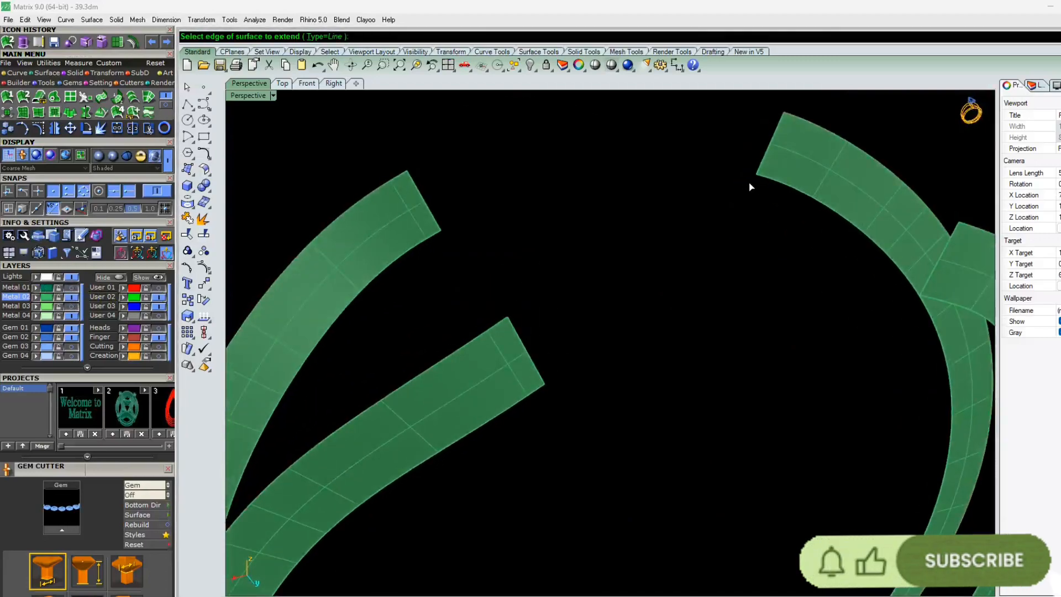
{"action": "left_click", "coordinate": [768, 149]}
{"action": "key", "text": "Return"}
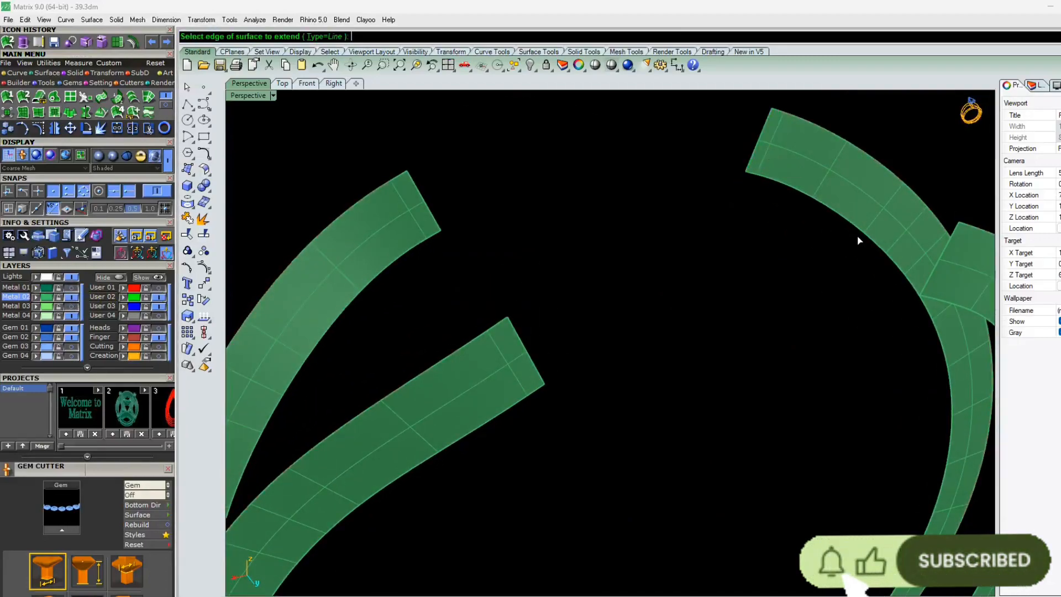
{"action": "left_click", "coordinate": [929, 272]}
{"action": "key", "text": "Return"}
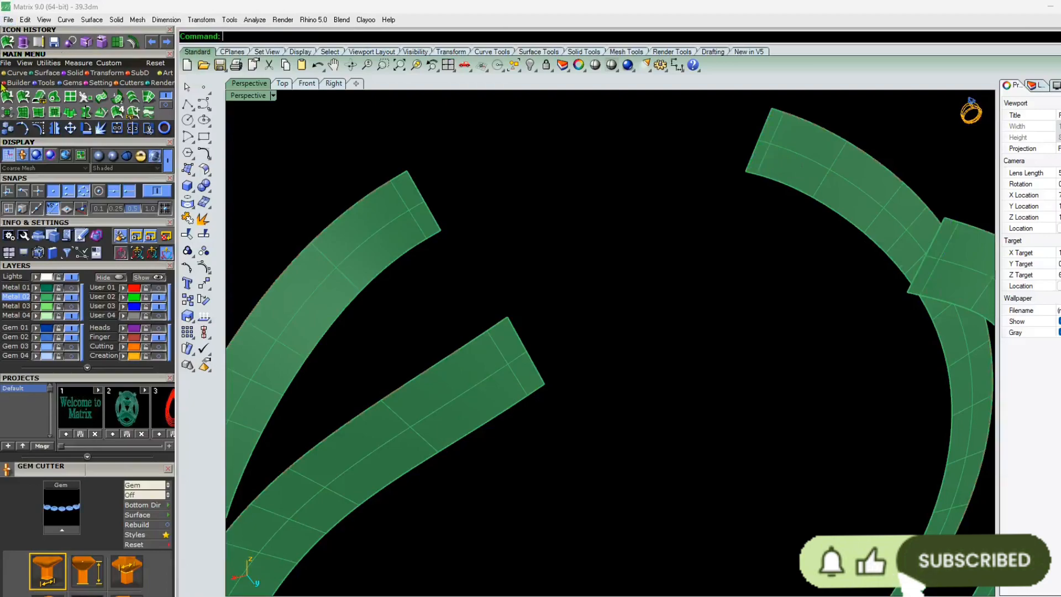
Offset both side surfaces into solids at a distance of 0.4 with round corners, deleting the input surfaces
{"action": "right_click_drag", "start_coordinate": [562, 386], "coordinate": [488, 360]}
{"action": "scroll", "coordinate": [517, 297], "scroll_direction": "down", "scroll_amount": 5}
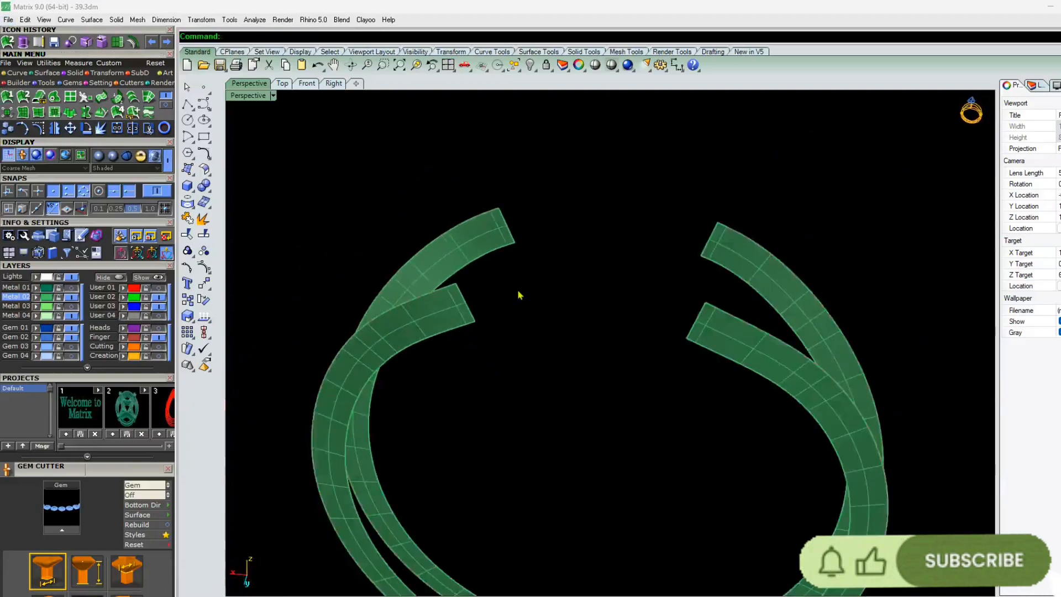
{"action": "right_click_drag", "start_coordinate": [519, 296], "coordinate": [454, 302]}
{"action": "left_click", "coordinate": [448, 297]}
{"action": "left_click", "coordinate": [133, 43]}
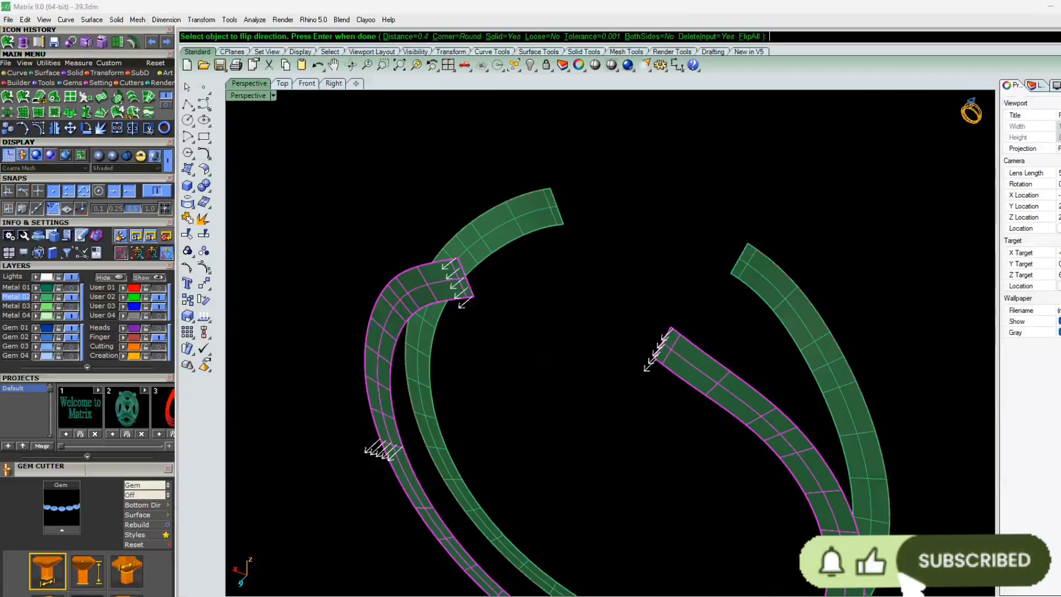
{"action": "key", "text": "Return"}
{"action": "left_click", "coordinate": [522, 230]}
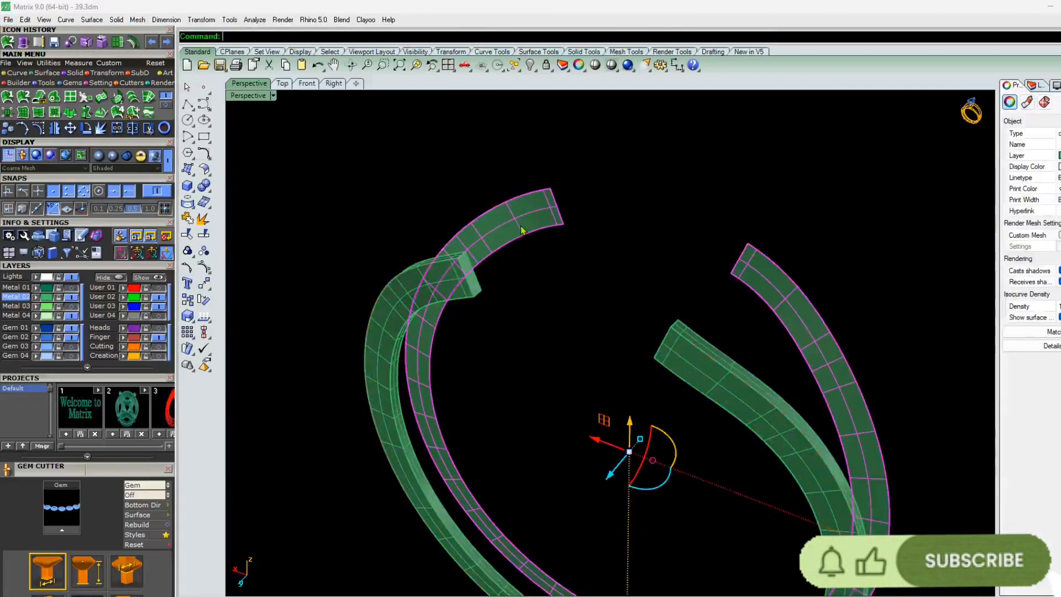
{"action": "right_click", "coordinate": [522, 230]}
{"action": "right_click", "coordinate": [521, 230]}
{"action": "right_click_drag", "start_coordinate": [447, 287], "coordinate": [517, 323]}
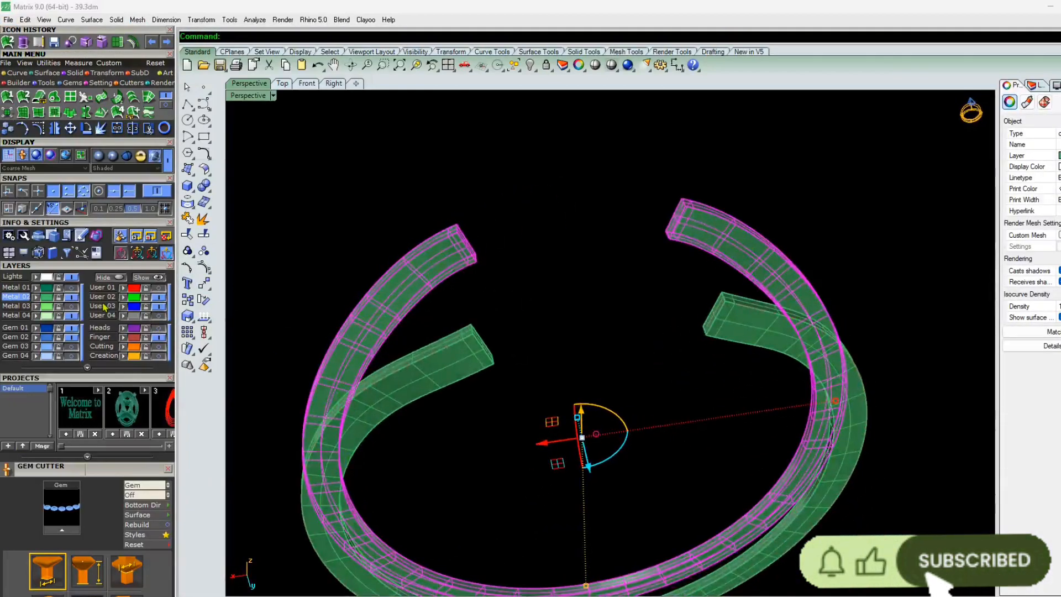
Show the Metal 01 layer and examine how the two side solids meet the ring shank along the band
{"action": "left_click", "coordinate": [70, 288]}
{"action": "key", "text": "Escape"}
{"action": "right_click_drag", "start_coordinate": [414, 318], "coordinate": [473, 403]}
{"action": "scroll", "coordinate": [568, 303], "scroll_direction": "down", "scroll_amount": 4}
{"action": "scroll", "coordinate": [670, 356], "scroll_direction": "up", "scroll_amount": 7}
{"action": "scroll", "coordinate": [600, 326], "scroll_direction": "up", "scroll_amount": 6}
{"action": "scroll", "coordinate": [625, 339], "scroll_direction": "down", "scroll_amount": 9}
{"action": "scroll", "coordinate": [432, 468], "scroll_direction": "up", "scroll_amount": 5}
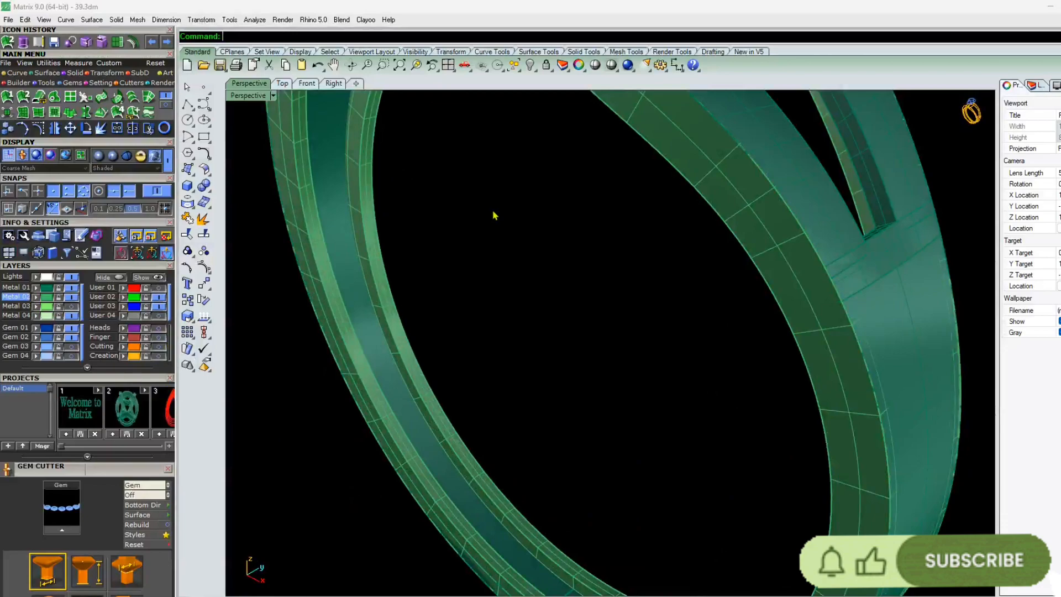
{"action": "scroll", "coordinate": [495, 215], "scroll_direction": "down", "scroll_amount": 5}
{"action": "right_click", "coordinate": [406, 377]}
{"action": "scroll", "coordinate": [404, 378], "scroll_direction": "up", "scroll_amount": 6}
{"action": "right_click", "coordinate": [406, 379]}
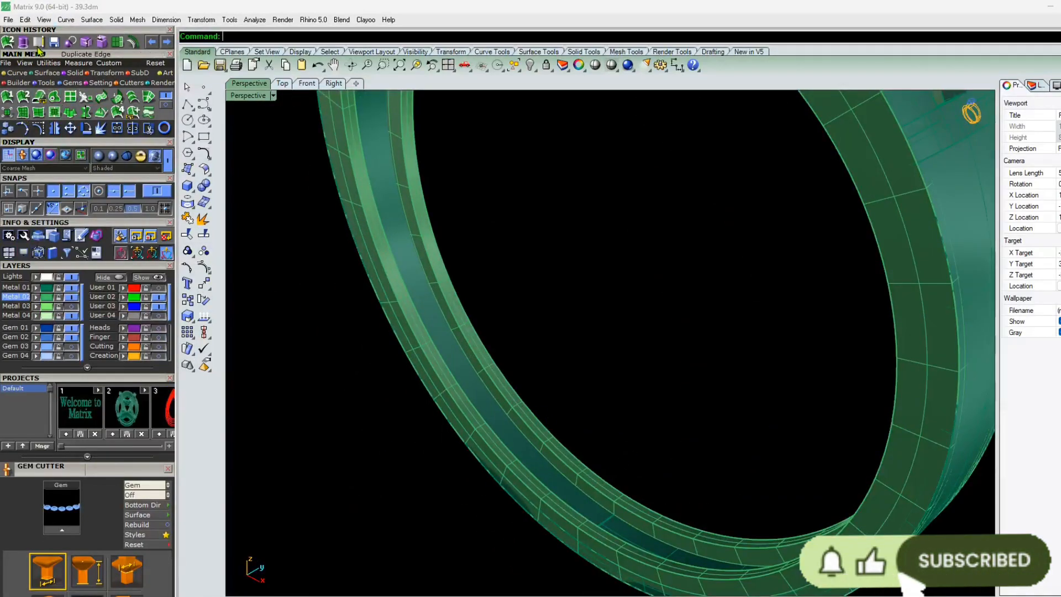
Duplicate one inner circumferential edge from each of the two side solids and place the curves on the User 03 layer
{"action": "left_click", "coordinate": [38, 44]}
{"action": "left_click", "coordinate": [534, 504]}
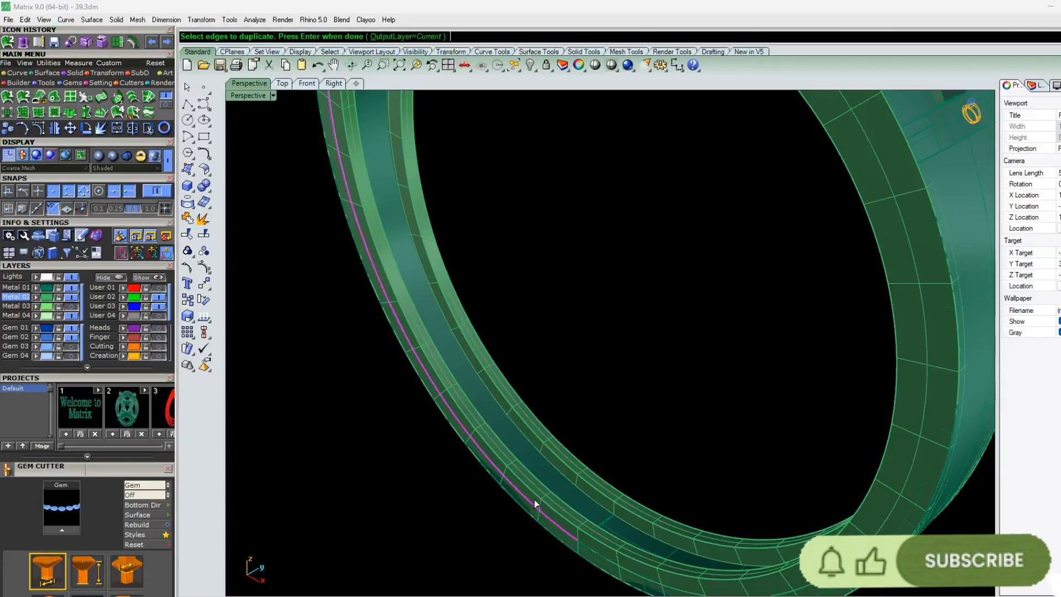
{"action": "right_click", "coordinate": [492, 540]}
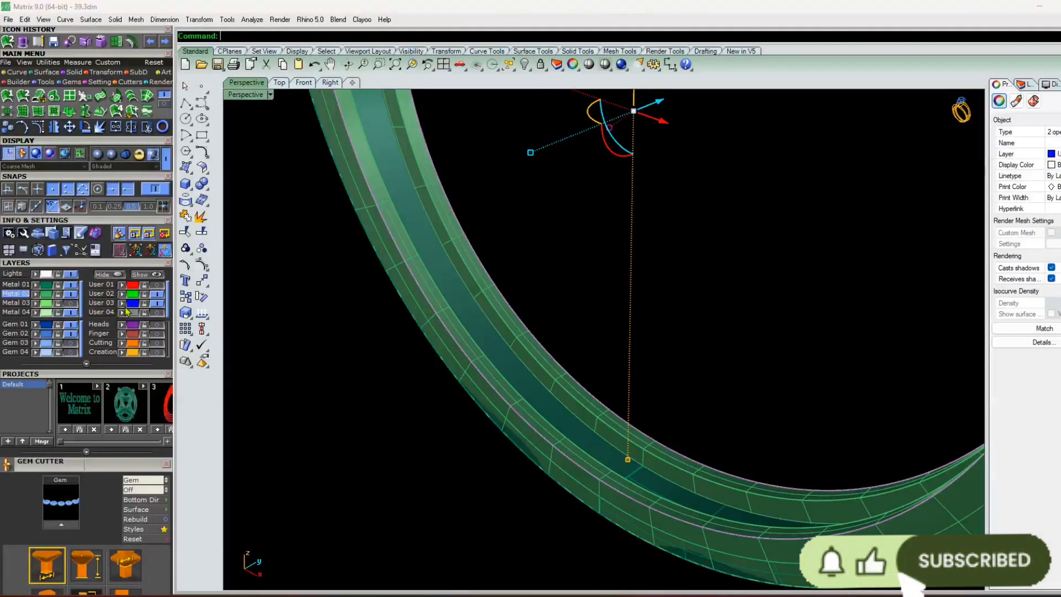
Hide the Metal 01 layer and delete the two side solids, keeping the duplicated edge curves
{"action": "left_click", "coordinate": [75, 287]}
{"action": "left_click", "coordinate": [424, 304]}
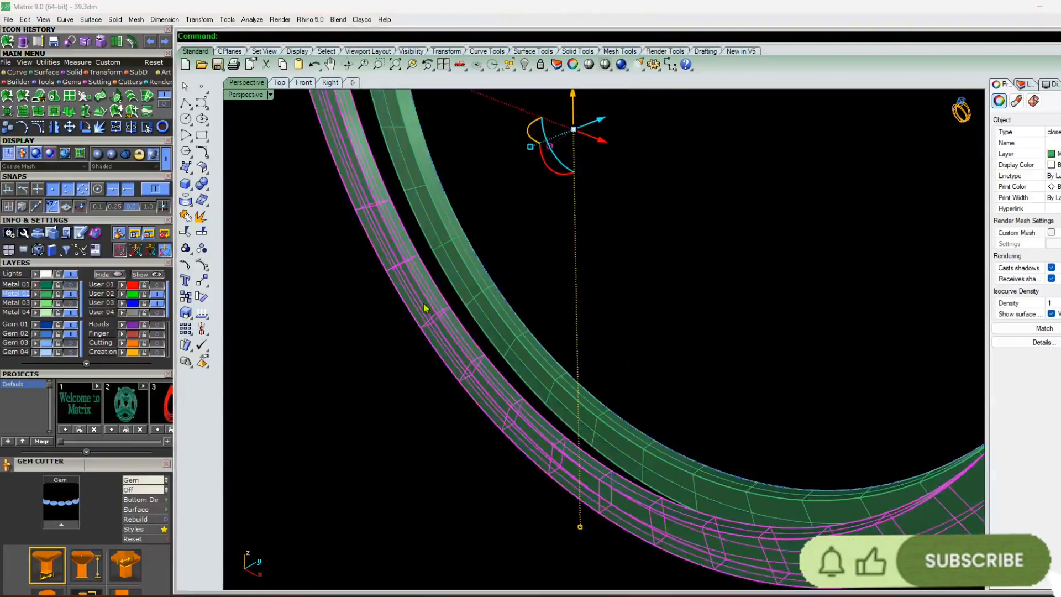
{"action": "left_click", "coordinate": [471, 291], "text": "shift"}
{"action": "key", "text": "Delete"}
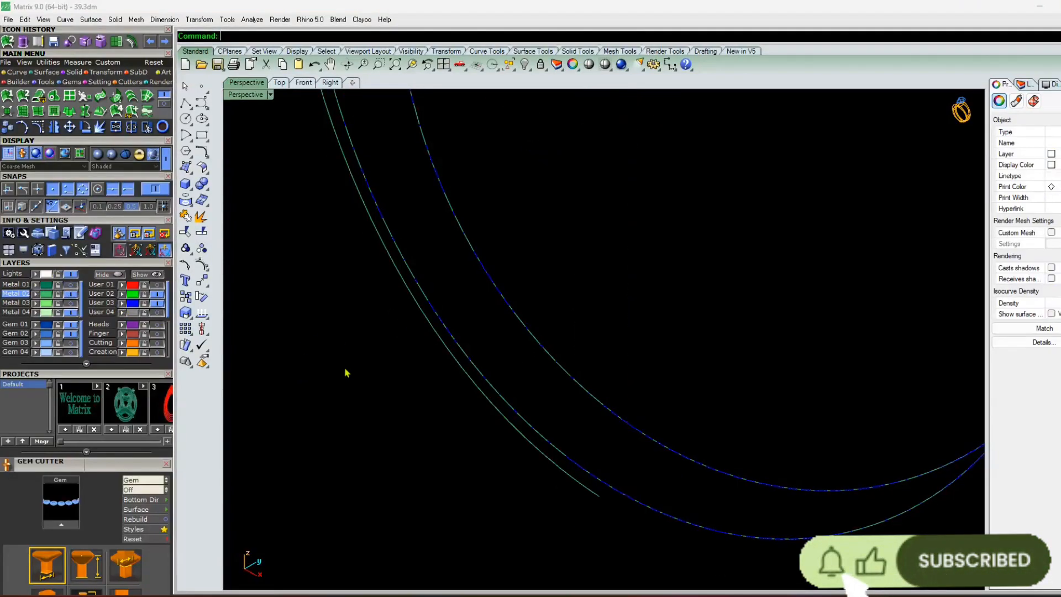
Make Metal 04 the current layer and hide the Metal 02 layer, leaving only the blue edge curves in view
{"action": "right_click_drag", "start_coordinate": [346, 370], "coordinate": [293, 448]}
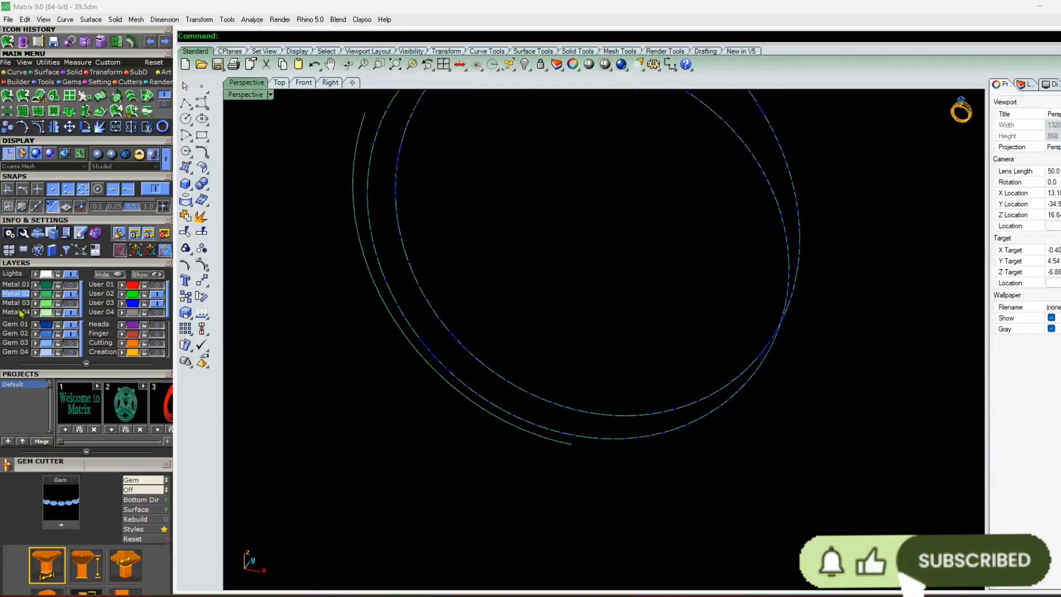
{"action": "left_click", "coordinate": [20, 311]}
{"action": "left_click", "coordinate": [70, 294]}
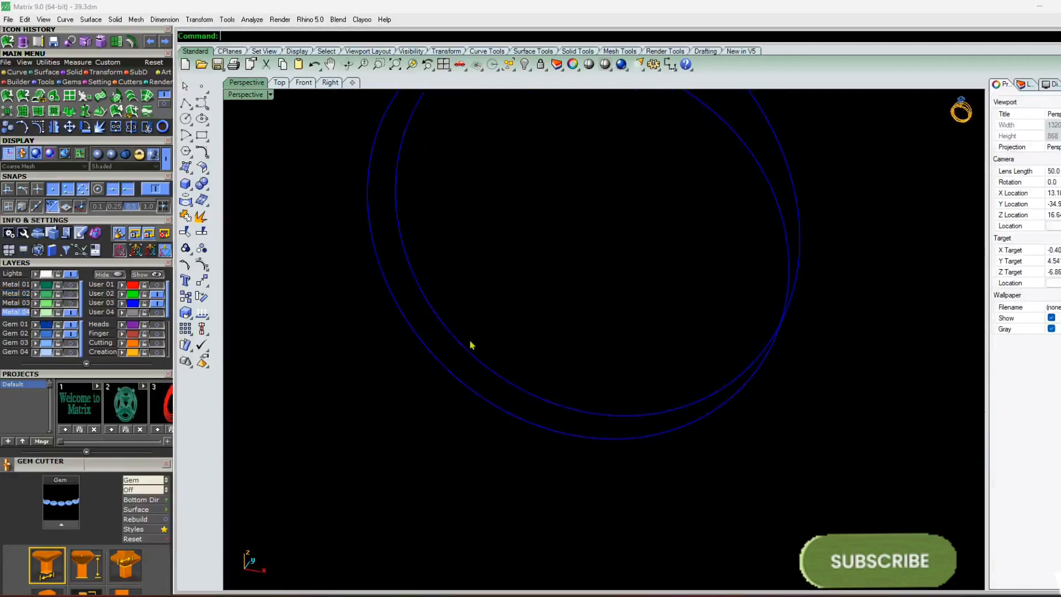
Draw a straight line from a Near-snapped point on the lower -X part of the ring curve, running horizontally across the ring's width in the +Y direction
{"action": "left_click", "coordinate": [303, 85]}
{"action": "scroll", "coordinate": [550, 248], "scroll_direction": "down", "scroll_amount": 6}
{"action": "right_click_drag", "start_coordinate": [549, 249], "coordinate": [512, 217]}
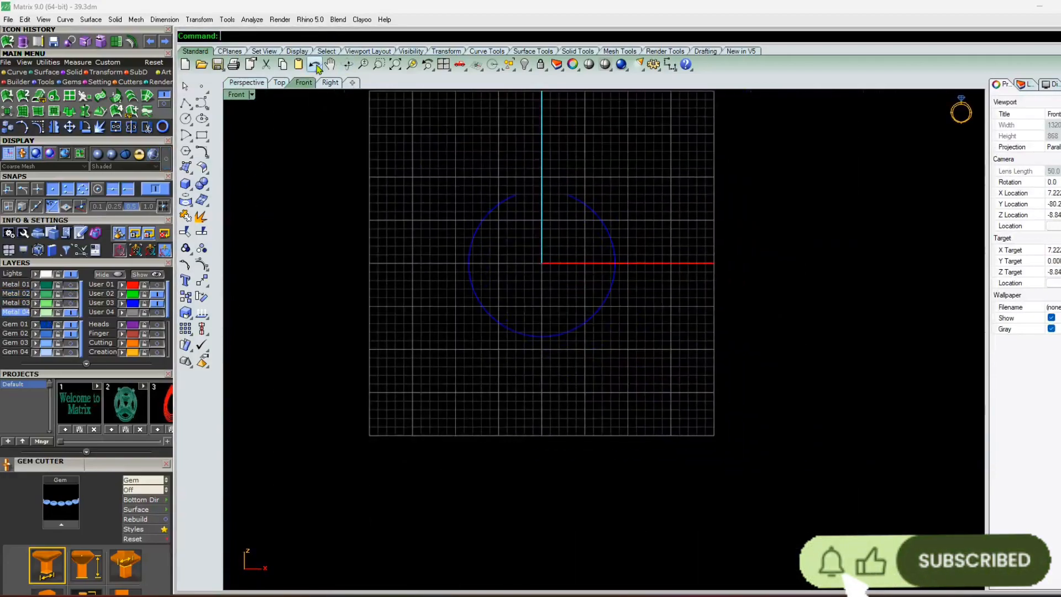
{"action": "right_click", "coordinate": [309, 86]}
{"action": "right_click", "coordinate": [408, 316]}
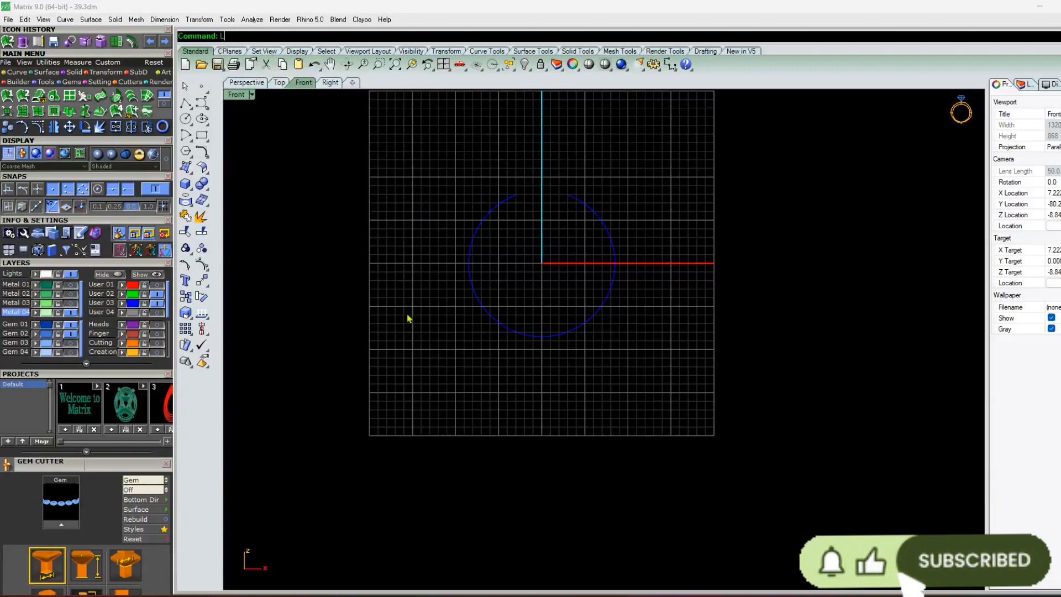
{"action": "scroll", "coordinate": [464, 315], "scroll_direction": "up", "scroll_amount": 2}
{"action": "scroll", "coordinate": [464, 315], "scroll_direction": "up", "scroll_amount": 2}
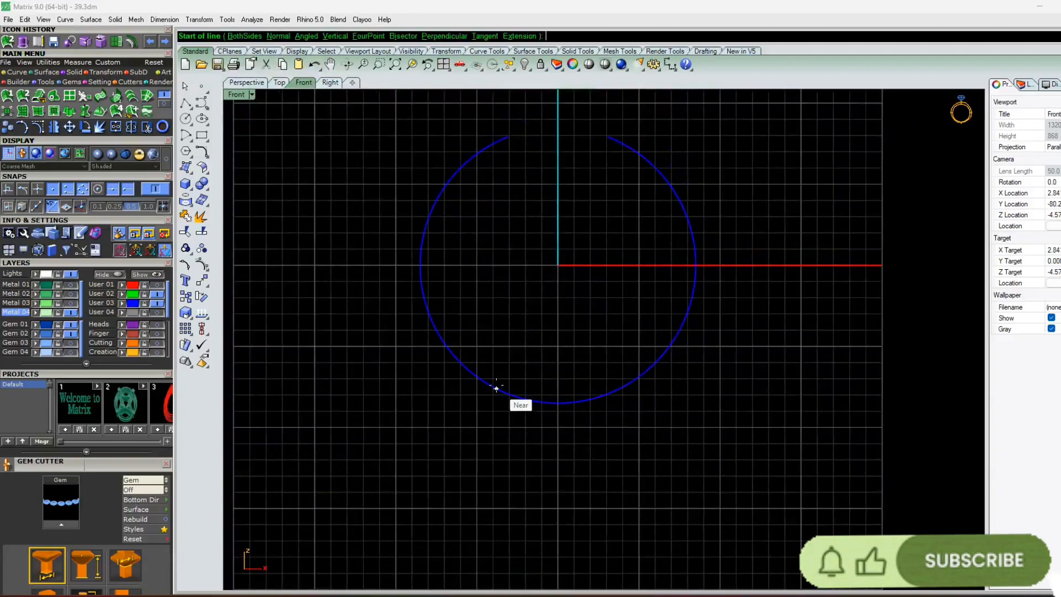
{"action": "left_click", "coordinate": [493, 387]}
{"action": "left_click", "coordinate": [330, 82]}
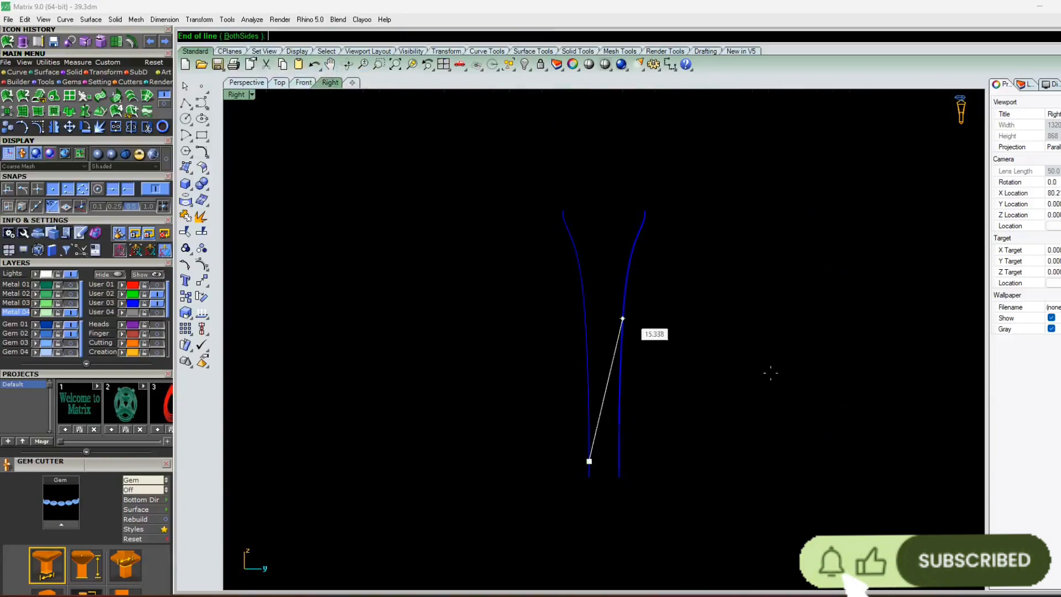
{"action": "left_click", "coordinate": [808, 461]}
{"action": "left_click", "coordinate": [784, 460]}
Mirror the cross line about the vertical axis through the origin in the Front view, keeping the original
{"action": "left_click", "coordinate": [304, 83]}
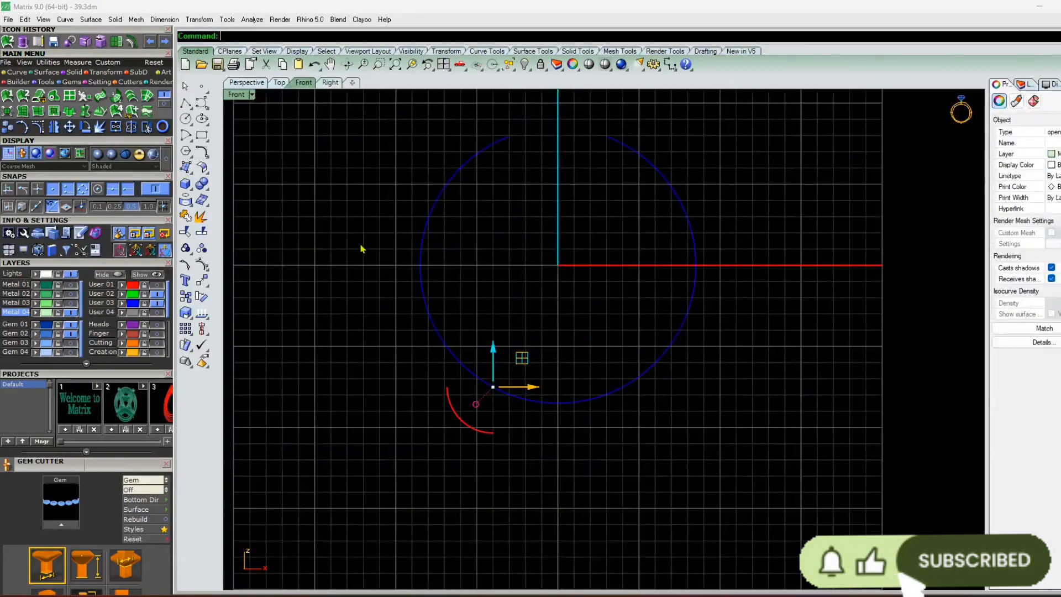
{"action": "left_click", "coordinate": [53, 127]}
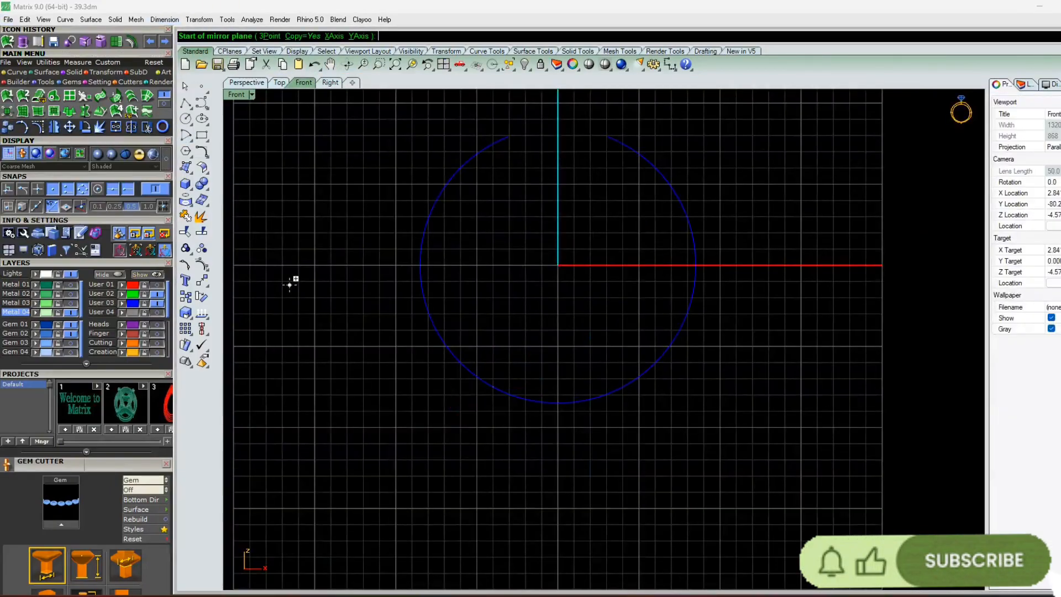
{"action": "type", "text": "0"}
{"action": "key", "text": "Return"}
{"action": "left_click", "coordinate": [587, 534]}
Try to trim the two ring curves and the two cross lines against each other, removing the side arcs and overhanging line ends
{"action": "left_click", "coordinate": [250, 82]}
{"action": "right_click_drag", "start_coordinate": [417, 326], "coordinate": [442, 315]}
{"action": "left_click", "coordinate": [590, 339]}
{"action": "right_click_drag", "start_coordinate": [590, 339], "coordinate": [628, 348]}
{"action": "scroll", "coordinate": [647, 319], "scroll_direction": "down", "scroll_amount": 2}
{"action": "left_click_drag", "start_coordinate": [771, 279], "coordinate": [260, 502]}
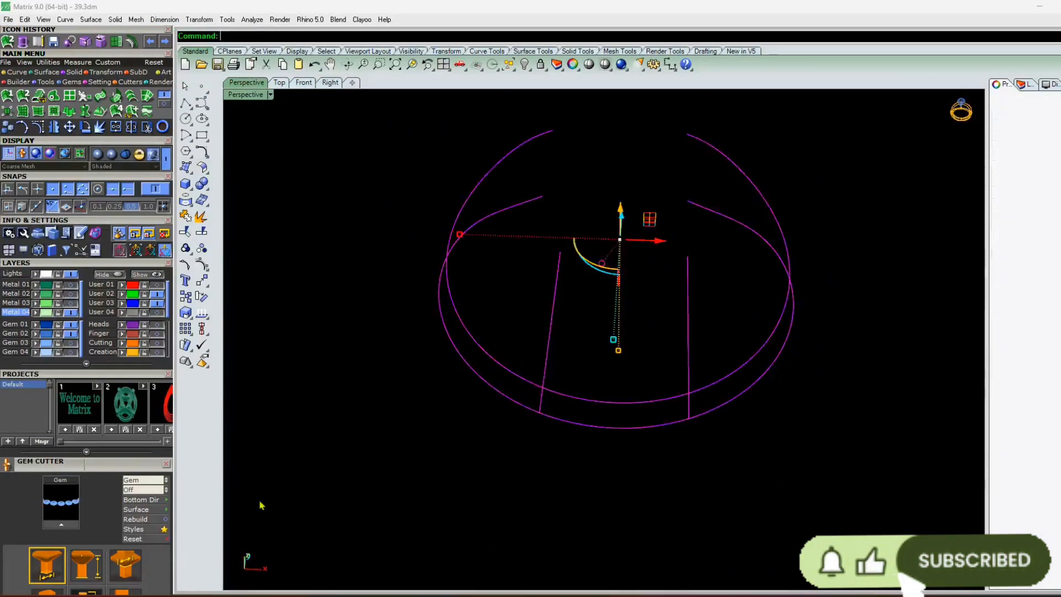
{"action": "left_click", "coordinate": [147, 127]}
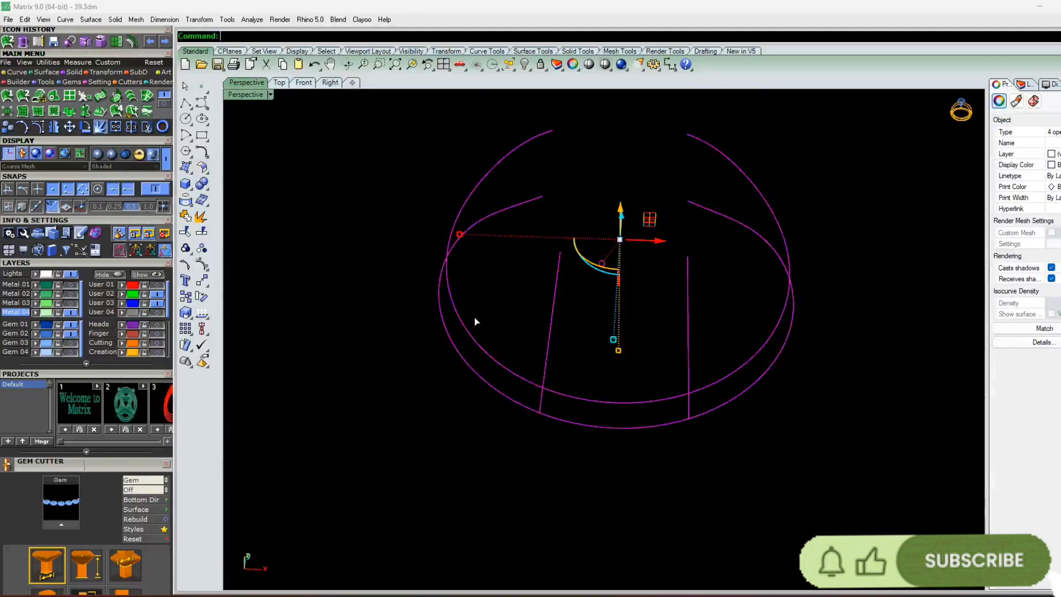
{"action": "left_click", "coordinate": [465, 335]}
{"action": "left_click", "coordinate": [451, 340]}
{"action": "left_click", "coordinate": [553, 301]}
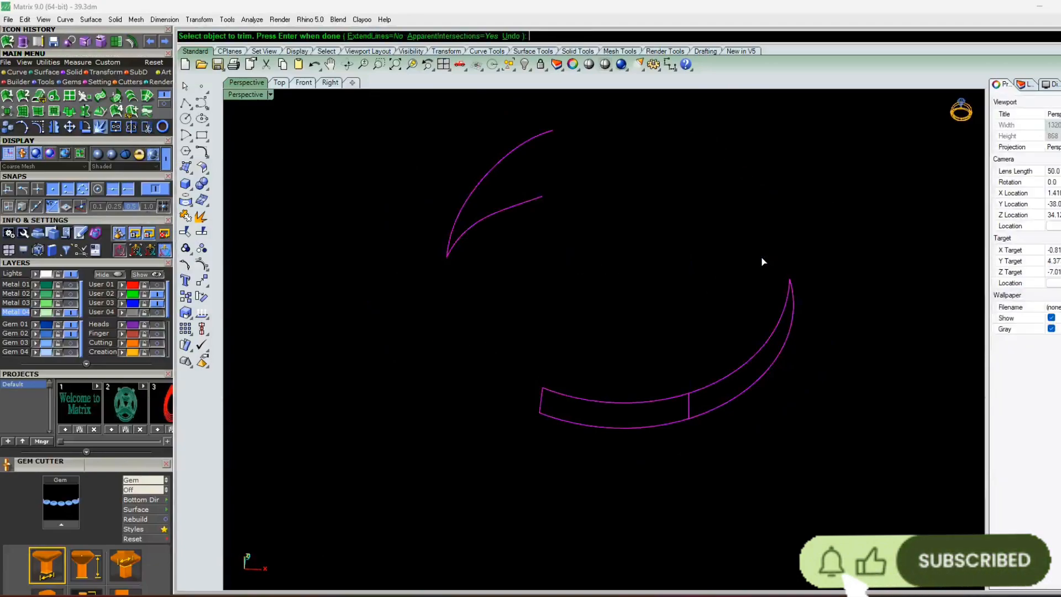
{"action": "right_click_drag", "start_coordinate": [836, 335], "coordinate": [907, 328]}
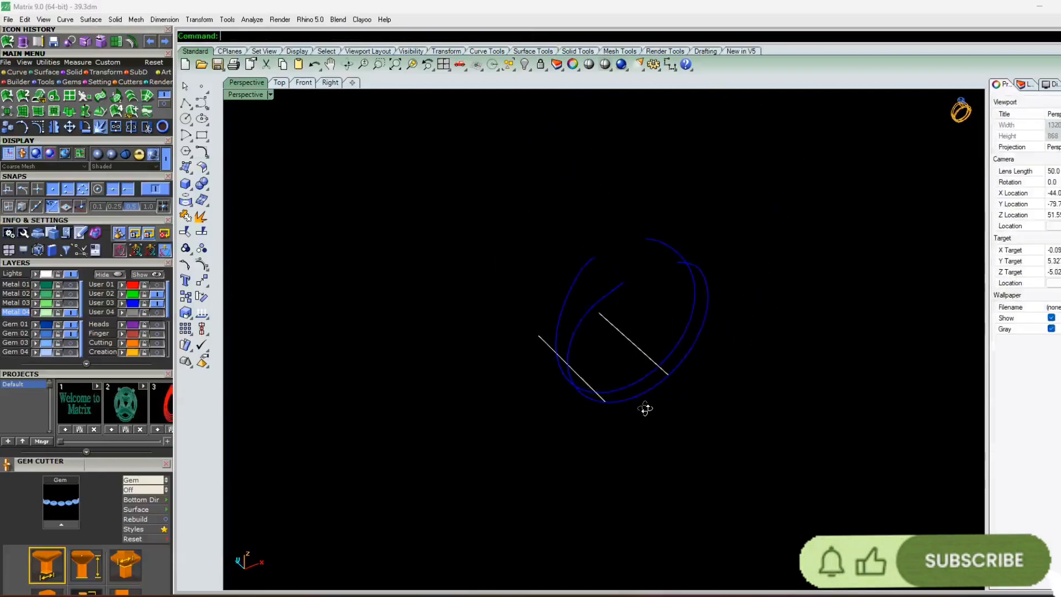
Retry trimming the ring curves at the two cross lines from an angled view, using all the curves as cutting objects
{"action": "right_click_drag", "start_coordinate": [644, 411], "coordinate": [663, 337]}
{"action": "scroll", "coordinate": [656, 353], "scroll_direction": "up", "scroll_amount": 6}
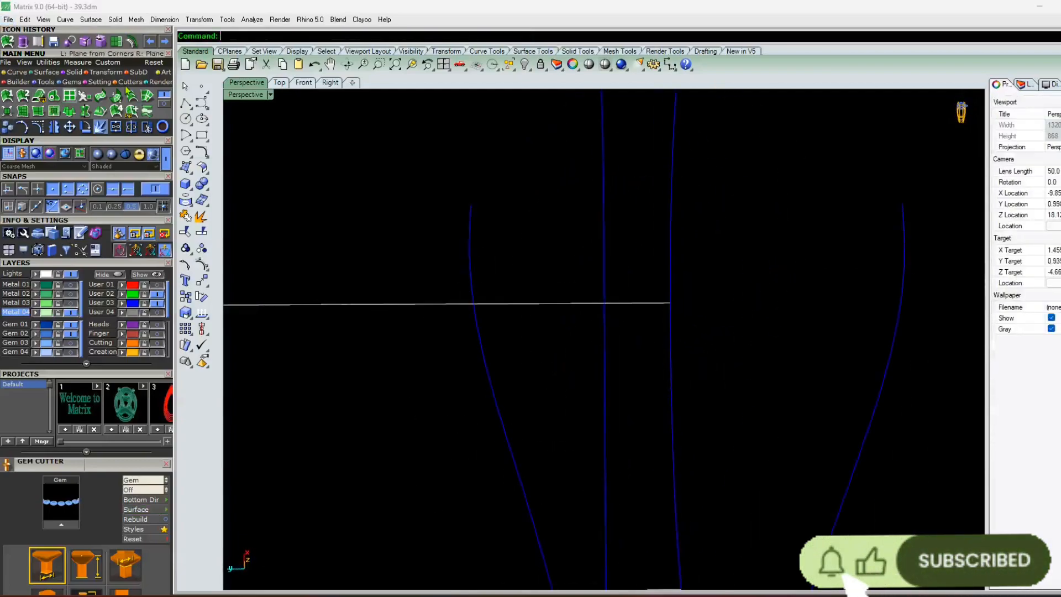
{"action": "left_click", "coordinate": [207, 160]}
{"action": "scroll", "coordinate": [403, 214], "scroll_direction": "down", "scroll_amount": 8}
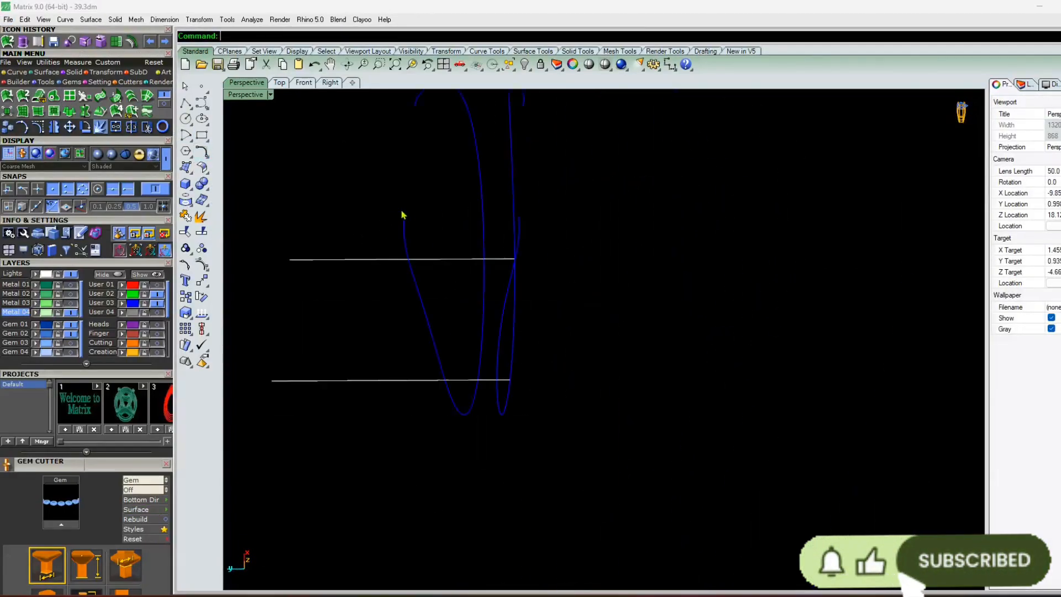
{"action": "right_click_drag", "start_coordinate": [403, 213], "coordinate": [468, 306]}
{"action": "left_click_drag", "start_coordinate": [615, 156], "coordinate": [317, 470]}
{"action": "key", "text": "ctrl+t"}
{"action": "scroll", "coordinate": [488, 358], "scroll_direction": "up", "scroll_amount": 4}
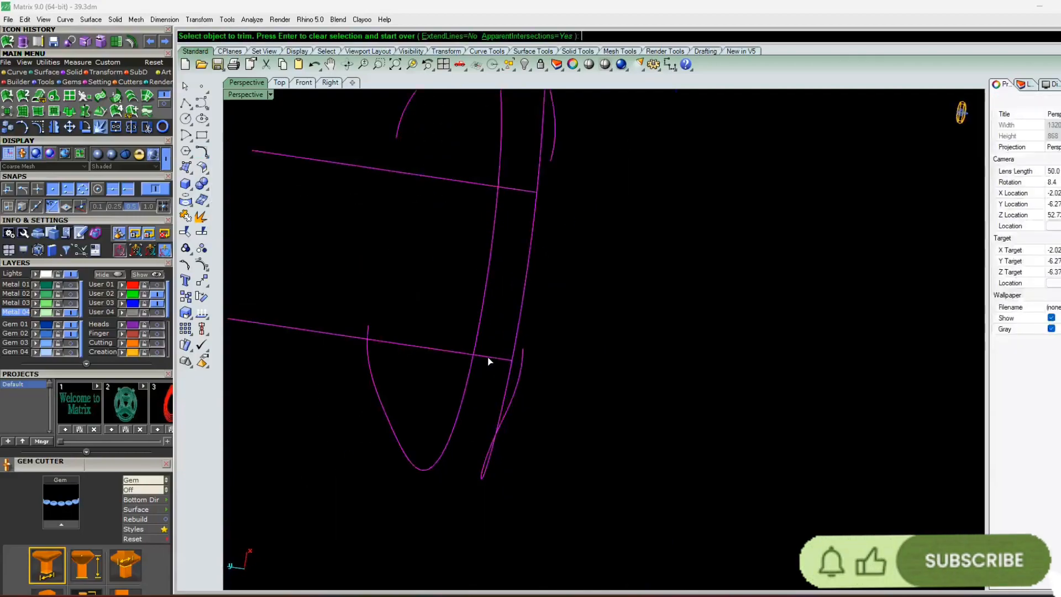
{"action": "left_click", "coordinate": [465, 383]}
{"action": "scroll", "coordinate": [509, 391], "scroll_direction": "down", "scroll_amount": 5}
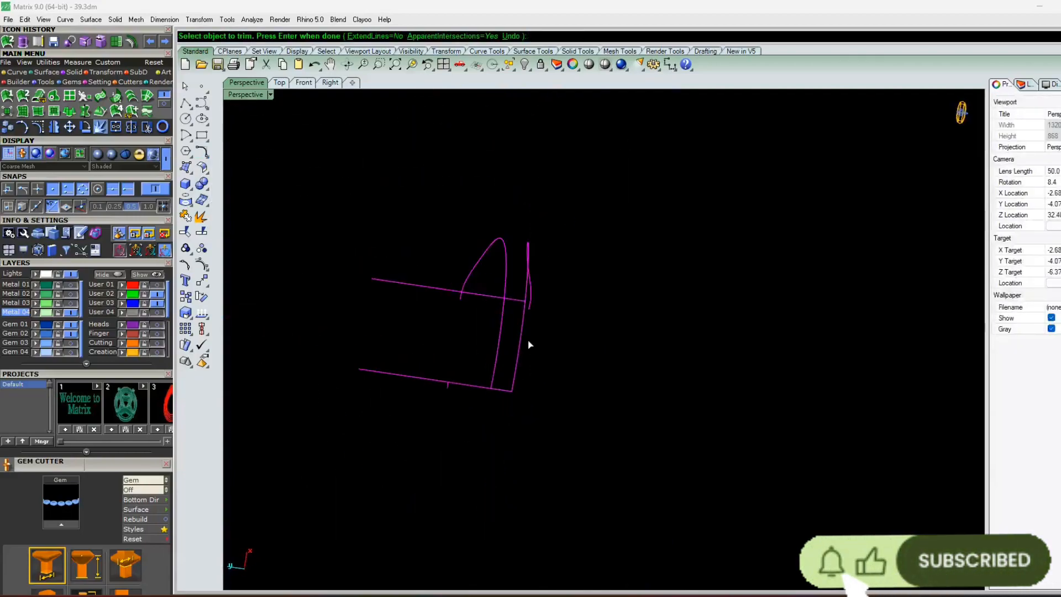
{"action": "scroll", "coordinate": [525, 307], "scroll_direction": "up", "scroll_amount": 5}
{"action": "left_click", "coordinate": [526, 307]}
{"action": "right_click", "coordinate": [528, 308]}
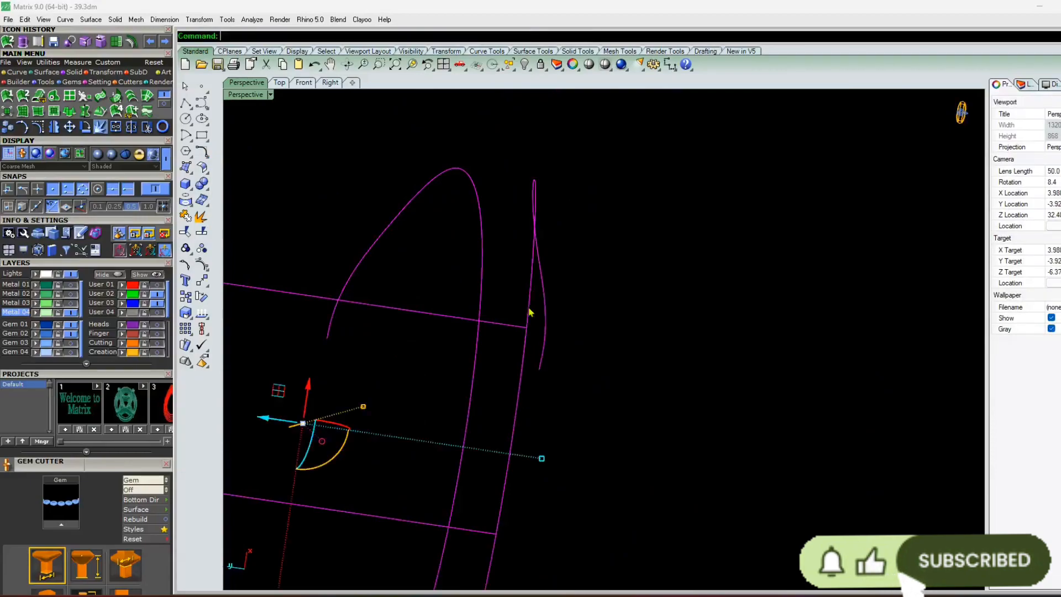
Trim one ring curve down to the arc between the two cross lines, using all the curves as cutting objects
{"action": "right_click_drag", "start_coordinate": [531, 310], "coordinate": [716, 182]}
{"action": "key", "text": "Escape"}
{"action": "key", "text": "ctrl+a"}
{"action": "key", "text": "ctrl+t"}
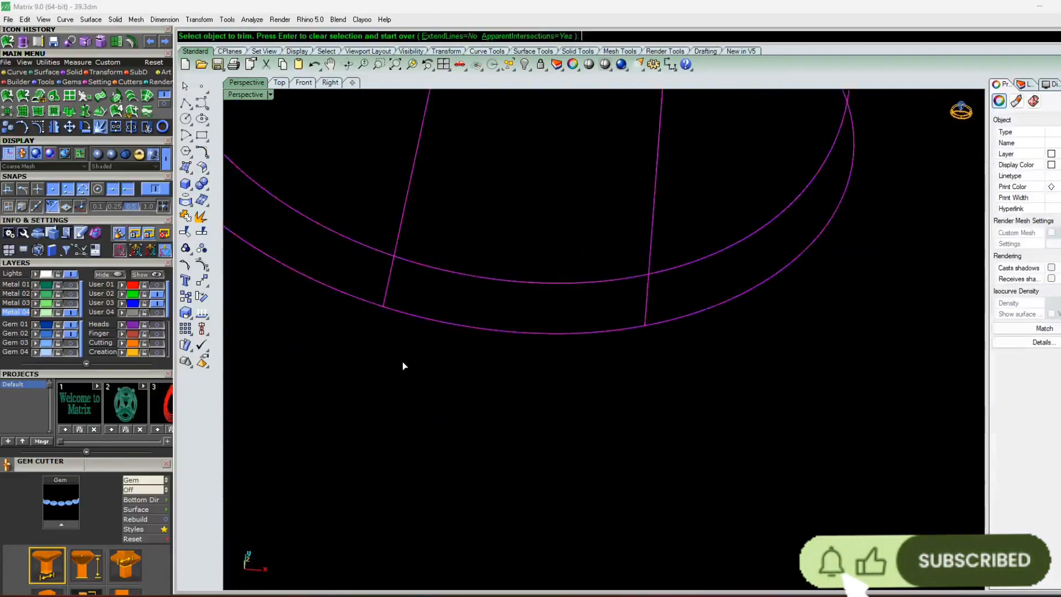
{"action": "left_click", "coordinate": [694, 268]}
{"action": "key", "text": "Return"}
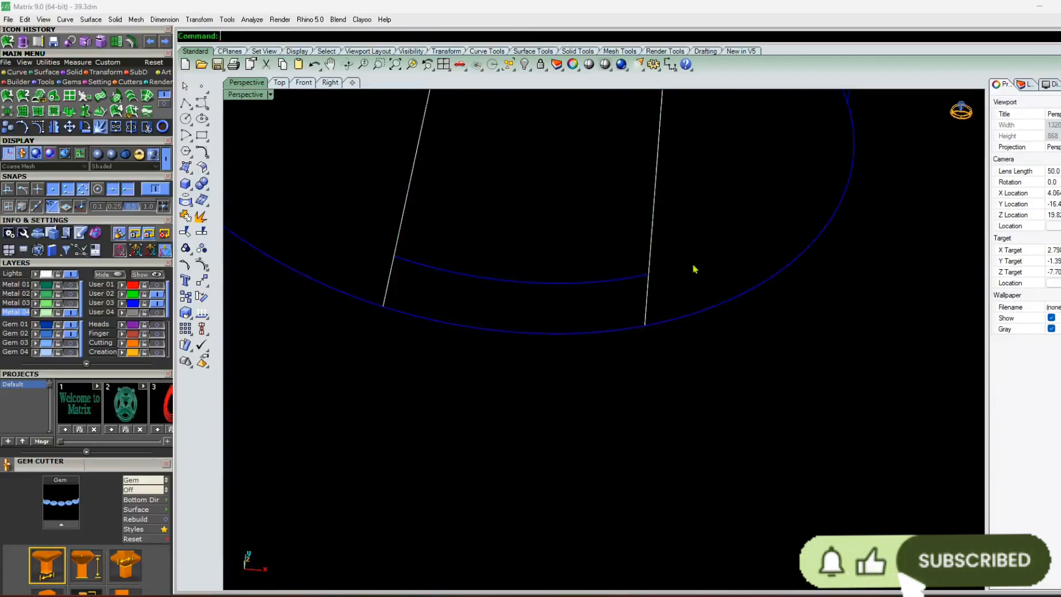
Delete the untrimmed ring curve, both cross lines and the leftover piece of the trimmed ring curve
{"action": "left_click", "coordinate": [450, 323]}
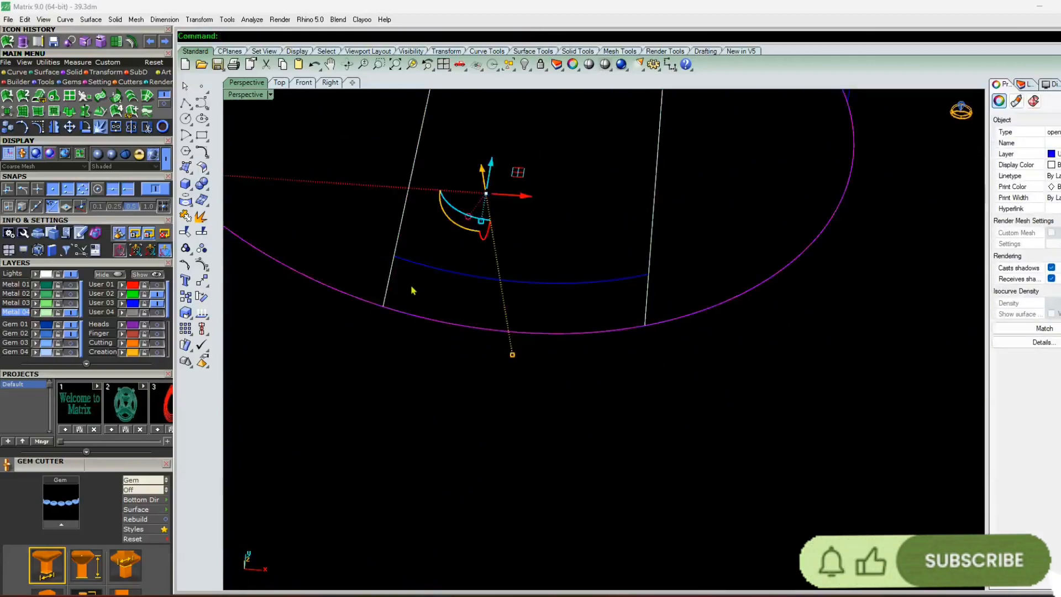
{"action": "key", "text": "Delete"}
{"action": "left_click", "coordinate": [394, 290]}
{"action": "key", "text": "Delete"}
{"action": "left_click", "coordinate": [656, 224]}
{"action": "key", "text": "Delete"}
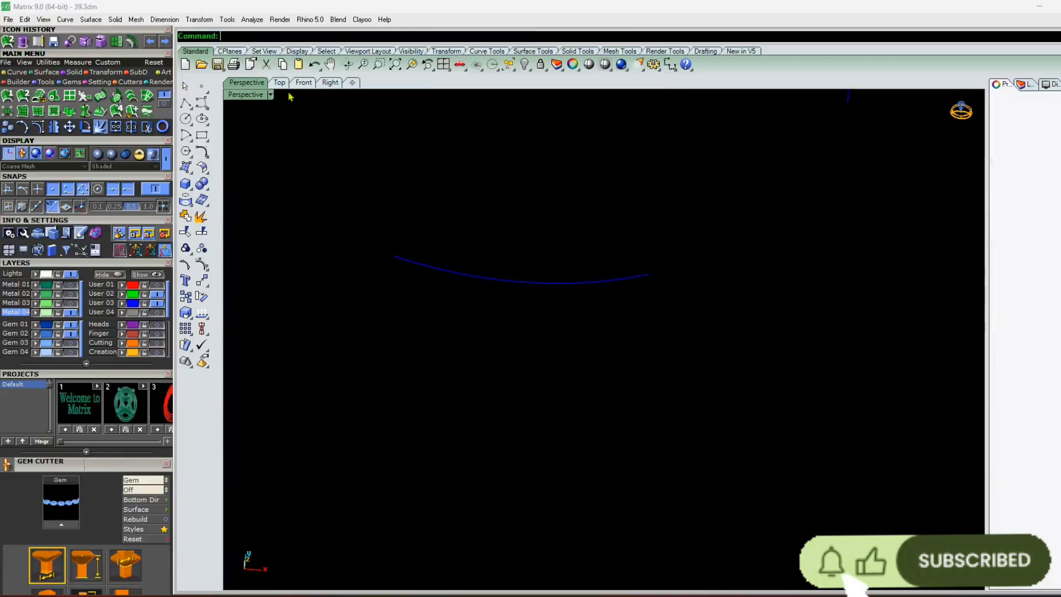
{"action": "left_click", "coordinate": [279, 82]}
{"action": "left_click", "coordinate": [717, 315]}
{"action": "key", "text": "Delete"}
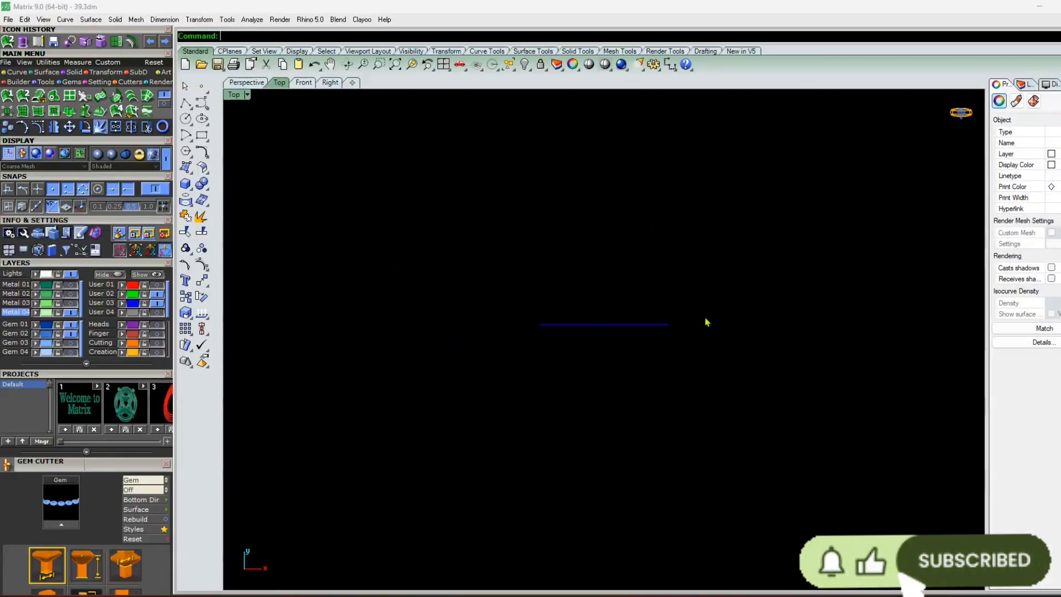
Mirror the remaining arc to the other side of the ring's width in the Top view, keeping the original
{"action": "key", "text": "ctrl+z"}
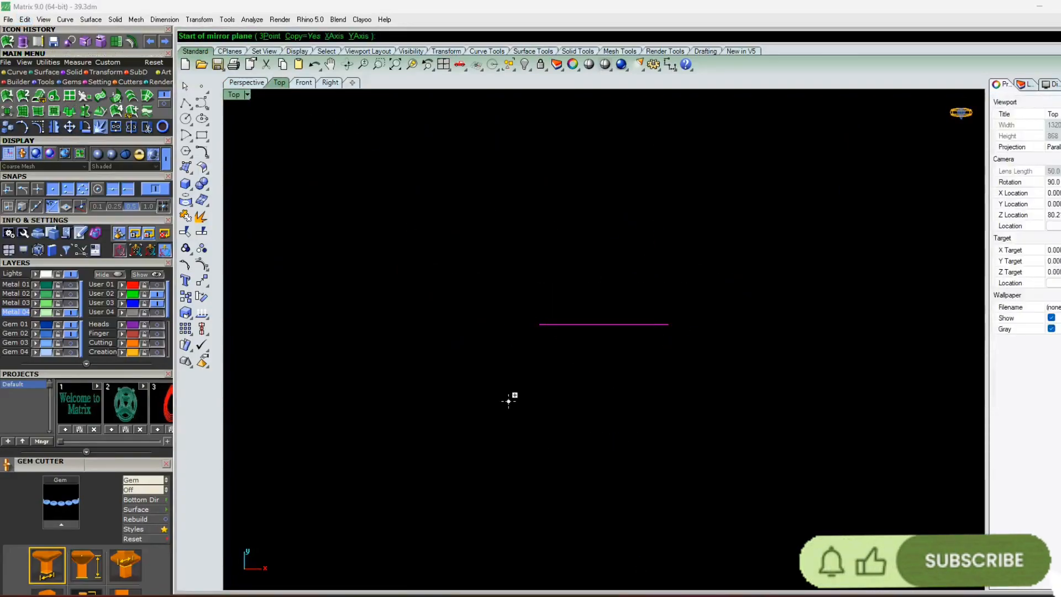
{"action": "left_click", "coordinate": [241, 83]}
{"action": "left_click", "coordinate": [565, 416]}
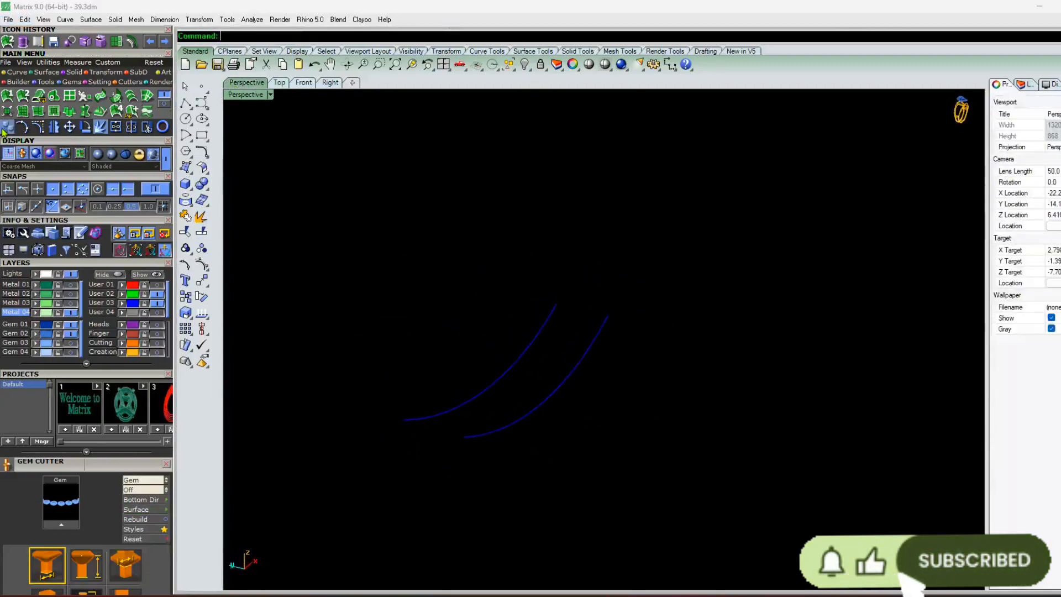
Loft a surface between the two mirrored arcs with straight sections and no simplification
{"action": "right_click_drag", "start_coordinate": [435, 371], "coordinate": [439, 231]}
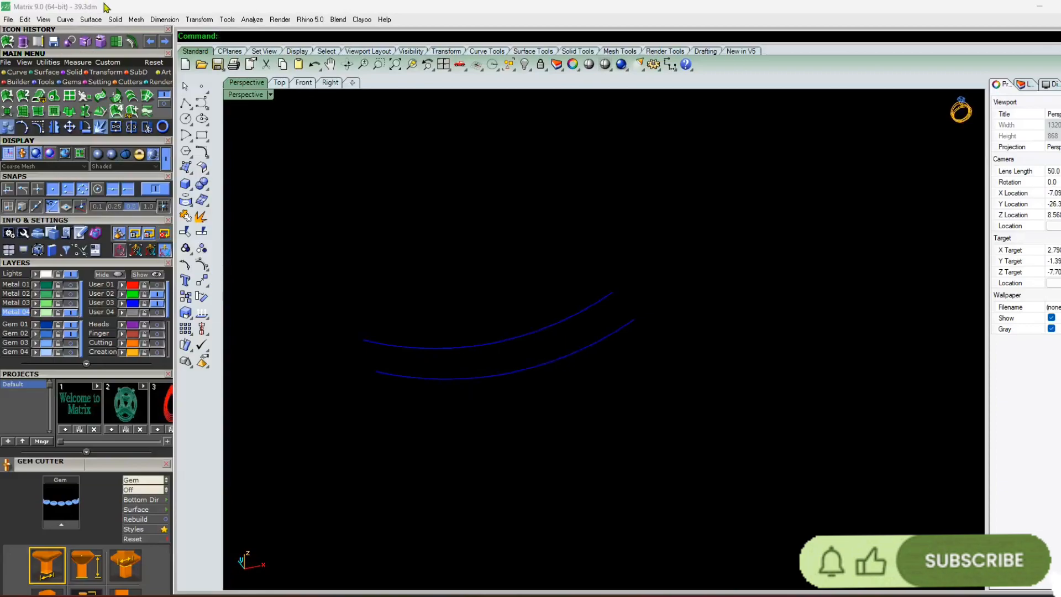
{"action": "left_click_drag", "start_coordinate": [511, 279], "coordinate": [406, 392]}
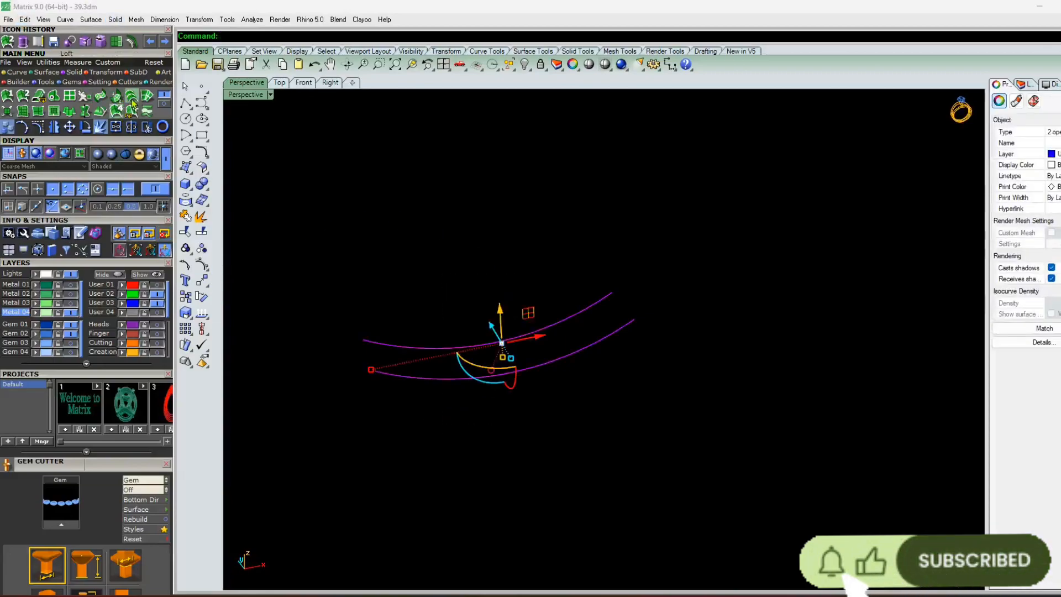
{"action": "left_click", "coordinate": [133, 101]}
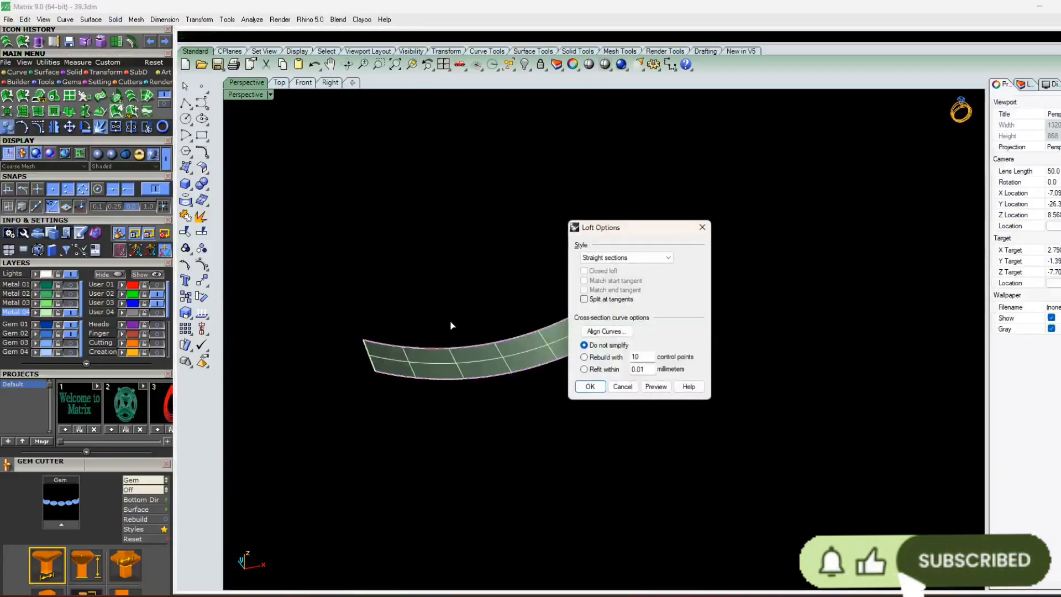
{"action": "key", "text": "Return"}
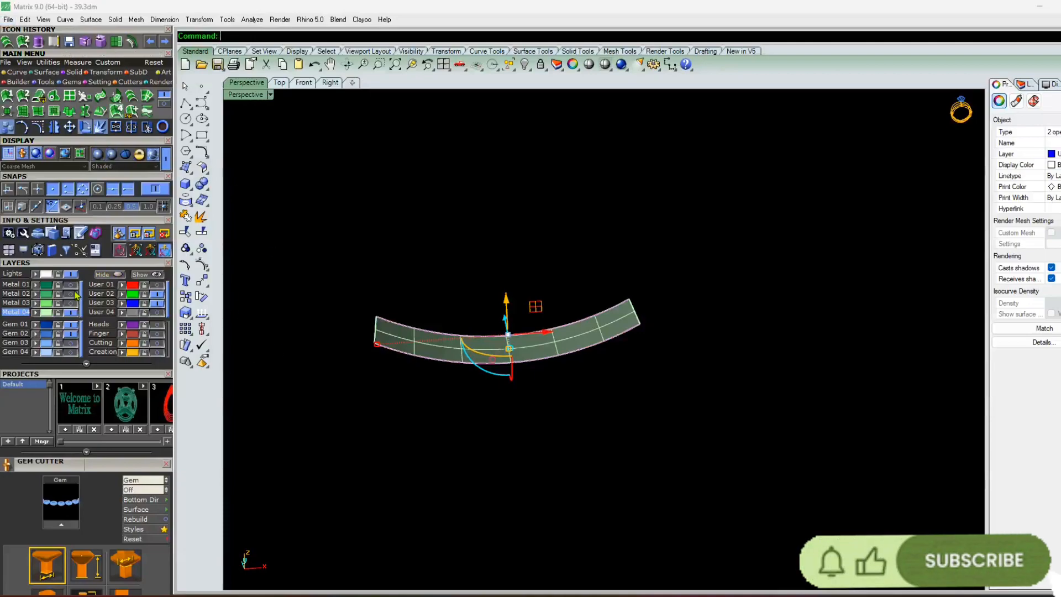
Show the Metal 01 layer with the ring body around the lofted surface
{"action": "left_click", "coordinate": [71, 285]}
{"action": "right_click_drag", "start_coordinate": [412, 350], "coordinate": [625, 408]}
{"action": "scroll", "coordinate": [582, 374], "scroll_direction": "up", "scroll_amount": 8}
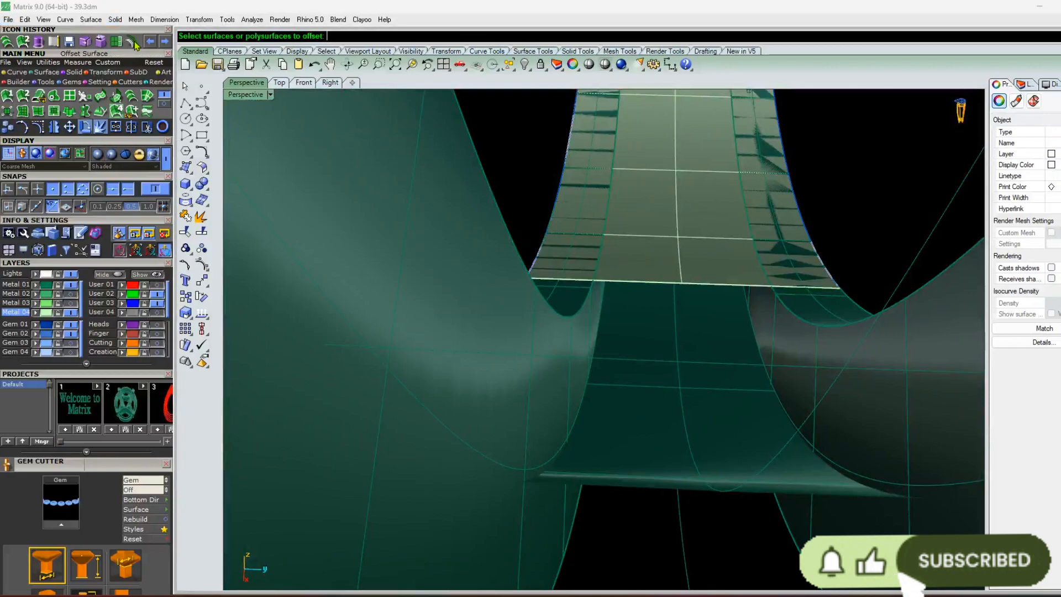
{"action": "left_click", "coordinate": [678, 239]}
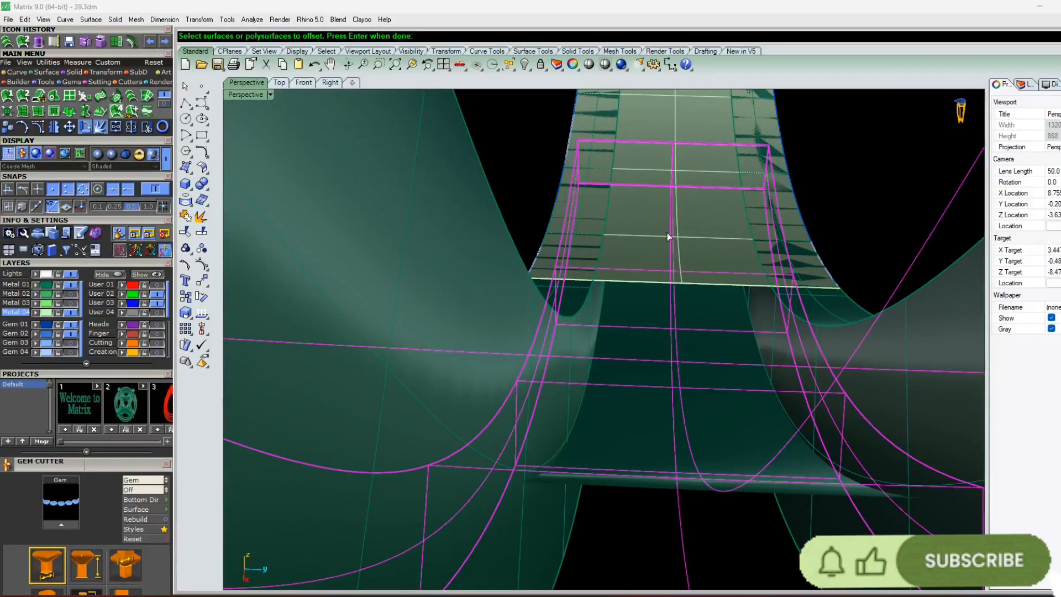
{"action": "key", "text": "Escape"}
{"action": "left_click", "coordinate": [654, 257]}
{"action": "key", "text": "Escape"}
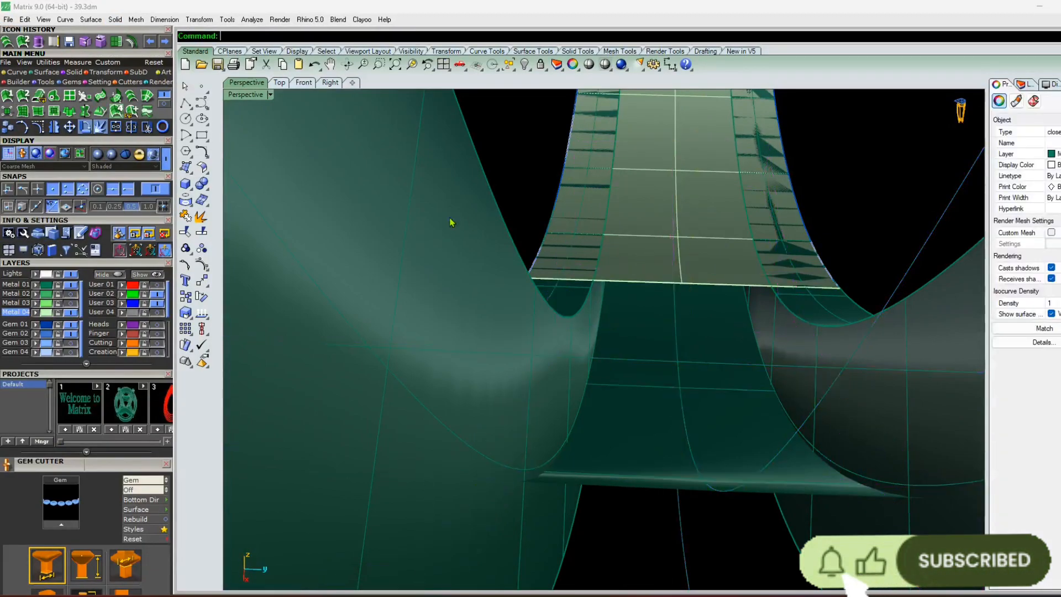
Offset the lofted surface 0.8 mm toward the band's outer side as a solid, deleting the input surface
{"action": "scroll", "coordinate": [451, 220], "scroll_direction": "down", "scroll_amount": 6}
{"action": "right_click_drag", "start_coordinate": [450, 220], "coordinate": [559, 293]}
{"action": "left_click", "coordinate": [559, 293]}
{"action": "right_click", "coordinate": [560, 293]}
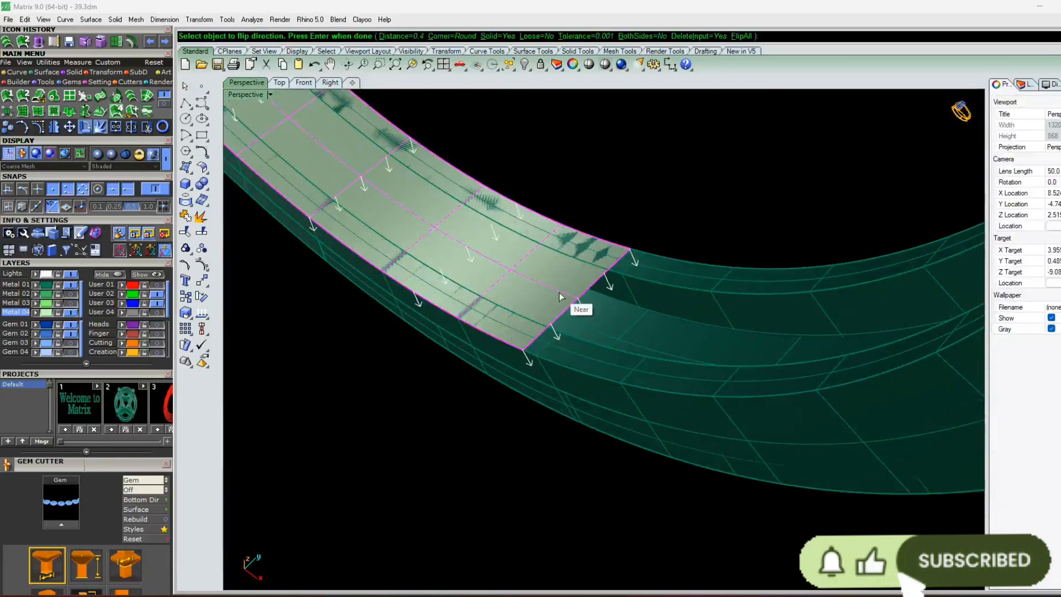
{"action": "type", "text": ".8"}
{"action": "key", "text": "Return"}
{"action": "right_click", "coordinate": [560, 297]}
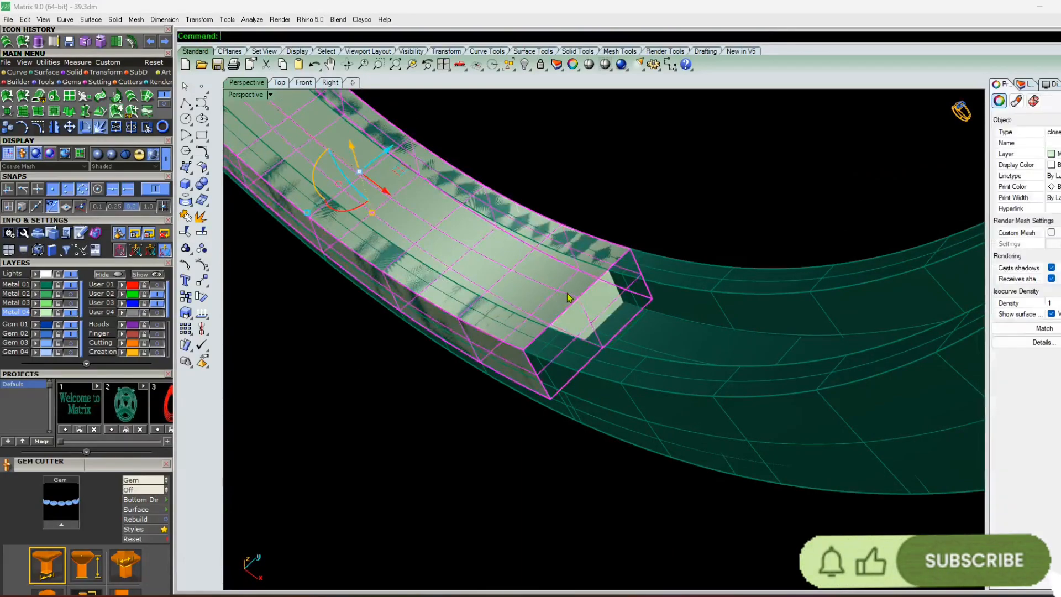
Check the end of the 0.8 mm solid against the ring body and undo the offset
{"action": "right_click_drag", "start_coordinate": [560, 297], "coordinate": [561, 404]}
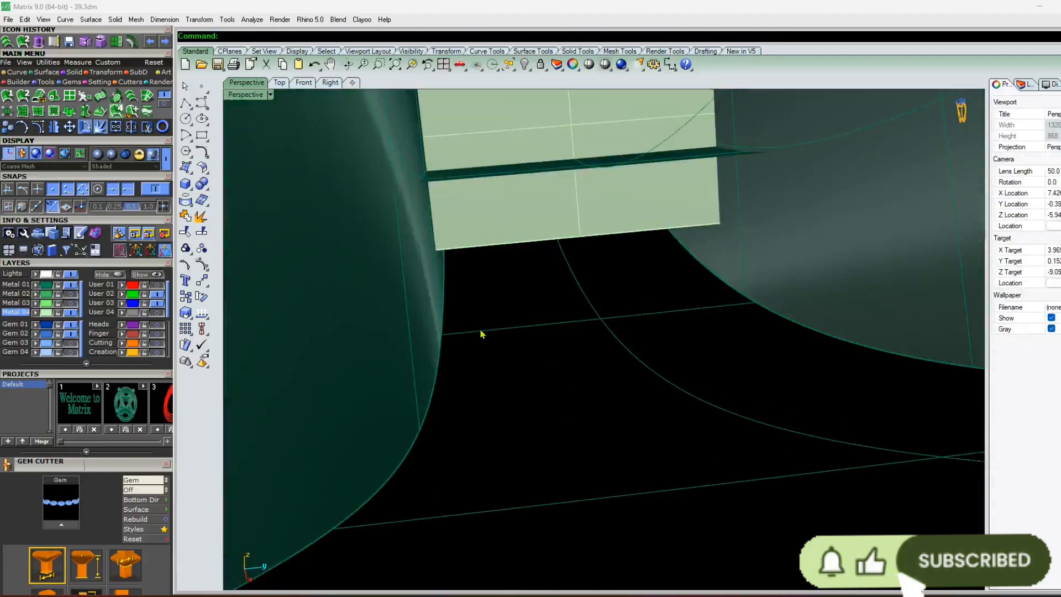
{"action": "scroll", "coordinate": [505, 273], "scroll_direction": "down", "scroll_amount": 10}
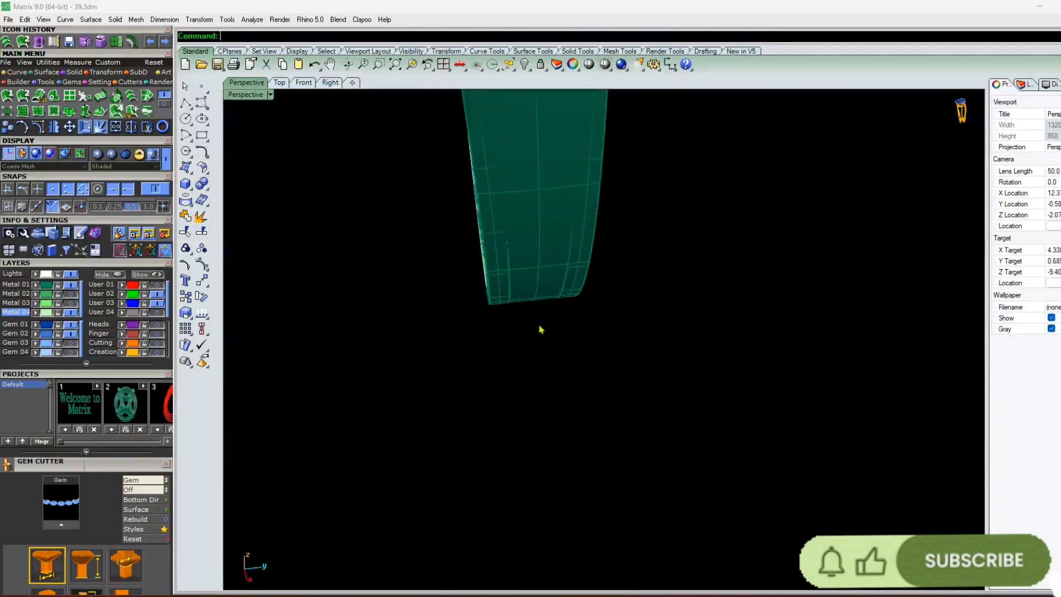
{"action": "right_click_drag", "start_coordinate": [543, 329], "coordinate": [540, 355]}
{"action": "scroll", "coordinate": [516, 301], "scroll_direction": "up", "scroll_amount": 5}
{"action": "scroll", "coordinate": [708, 301], "scroll_direction": "down", "scroll_amount": 8}
{"action": "scroll", "coordinate": [578, 336], "scroll_direction": "up", "scroll_amount": 5}
{"action": "scroll", "coordinate": [539, 355], "scroll_direction": "up", "scroll_amount": 5}
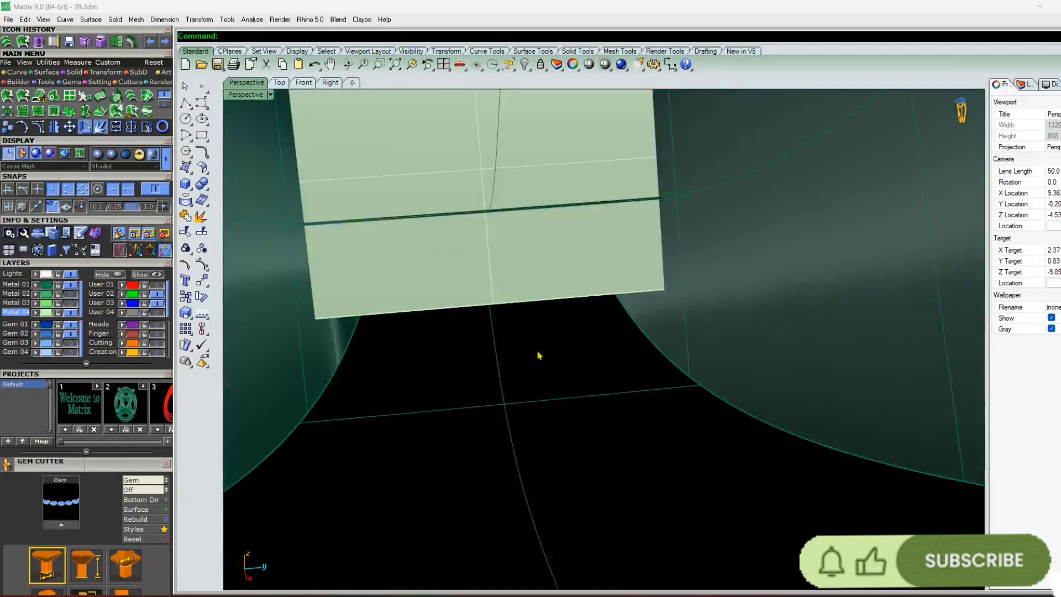
{"action": "key", "text": "ctrl+z"}
{"action": "left_click", "coordinate": [443, 166]}
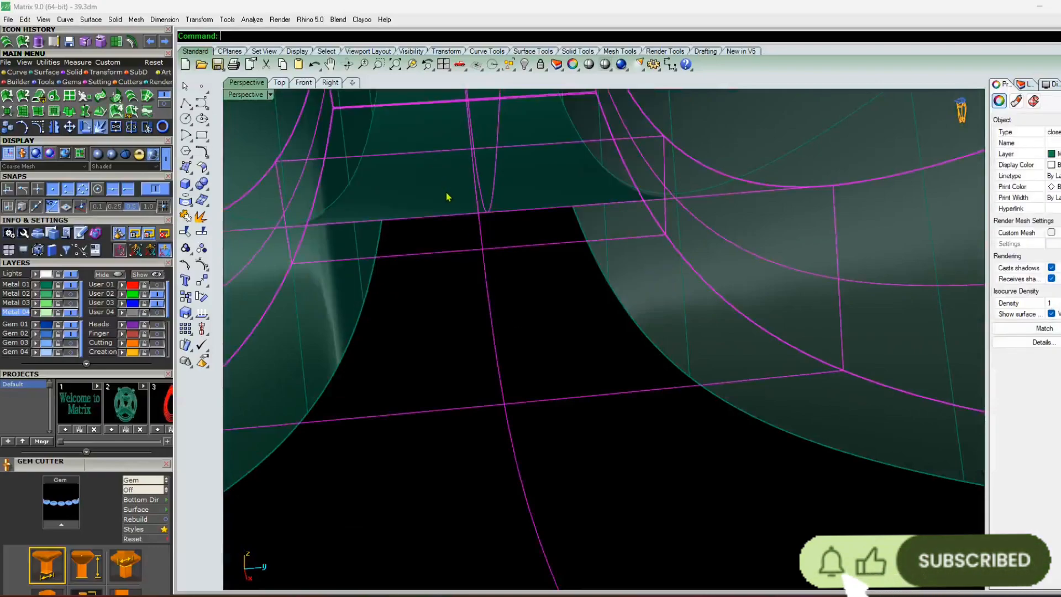
{"action": "scroll", "coordinate": [474, 324], "scroll_direction": "down", "scroll_amount": 10}
{"action": "right_click_drag", "start_coordinate": [474, 323], "coordinate": [438, 312]}
{"action": "key", "text": "ctrl+z"}
{"action": "scroll", "coordinate": [454, 277], "scroll_direction": "up", "scroll_amount": 5}
Offset the lofted surface again as a solid with round corners, deleting the input, and check its end against the band
{"action": "left_click", "coordinate": [454, 287]}
{"action": "right_click", "coordinate": [454, 287]}
{"action": "right_click", "coordinate": [455, 288]}
{"action": "left_click", "coordinate": [398, 357]}
{"action": "right_click", "coordinate": [397, 357]}
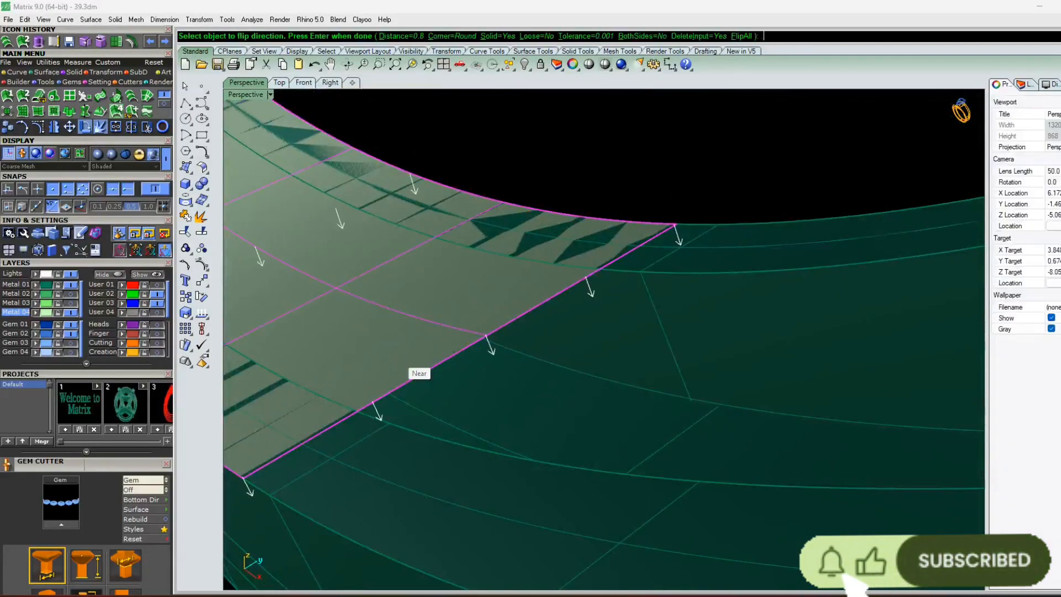
{"action": "right_click", "coordinate": [398, 357]}
{"action": "right_click_drag", "start_coordinate": [575, 443], "coordinate": [500, 508]}
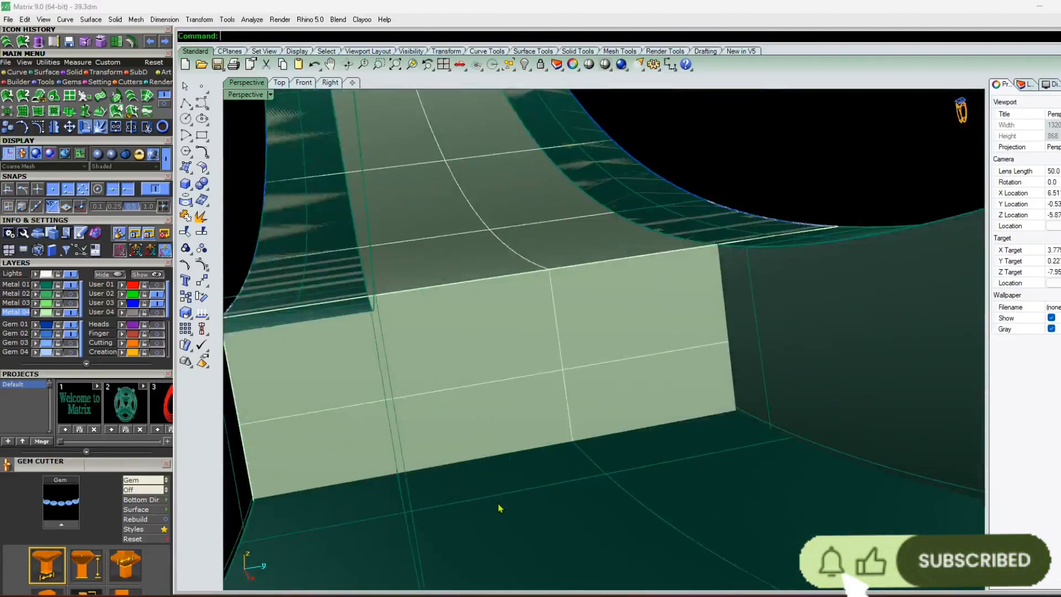
Undo the last offset and offset the lofted surface as a solid with a distance of 0.6 mm
{"action": "key", "text": "ctrl+z"}
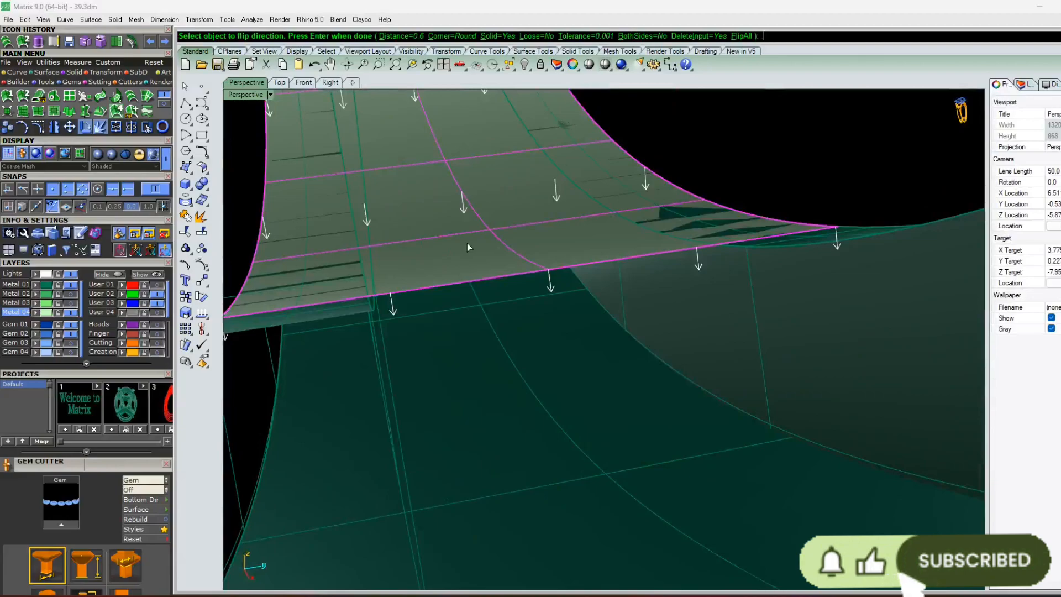
{"action": "key", "text": "Return"}
{"action": "scroll", "coordinate": [587, 474], "scroll_direction": "up", "scroll_amount": 6}
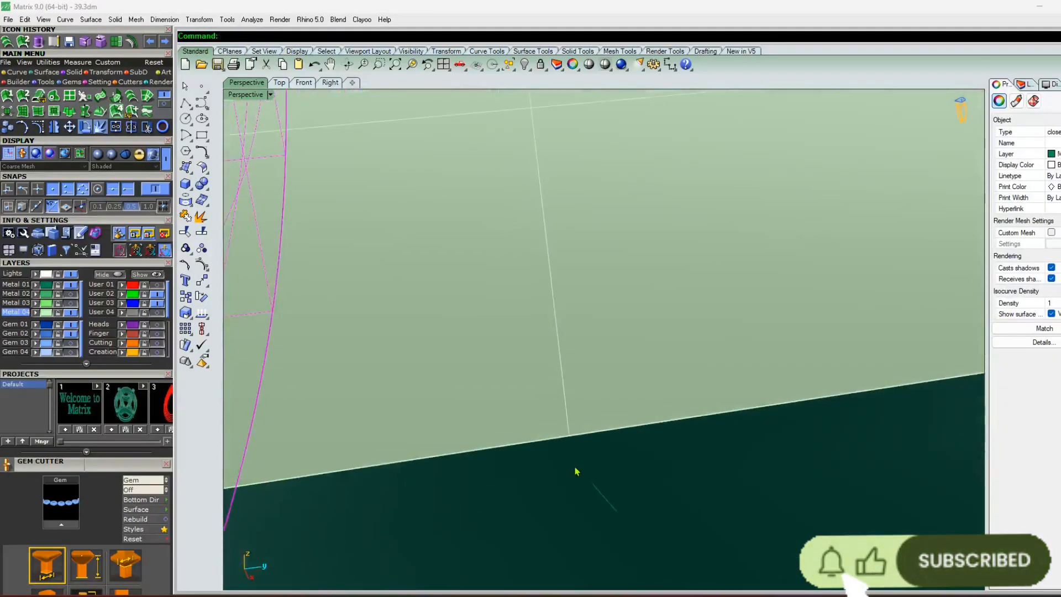
Offset the lofted surface once more as a solid toward the band's outer side, replacing the 0.6 mm attempt
{"action": "scroll", "coordinate": [577, 471], "scroll_direction": "down", "scroll_amount": 5}
{"action": "scroll", "coordinate": [483, 297], "scroll_direction": "down", "scroll_amount": 8}
{"action": "right_click_drag", "start_coordinate": [482, 298], "coordinate": [554, 287]}
{"action": "left_click", "coordinate": [545, 233]}
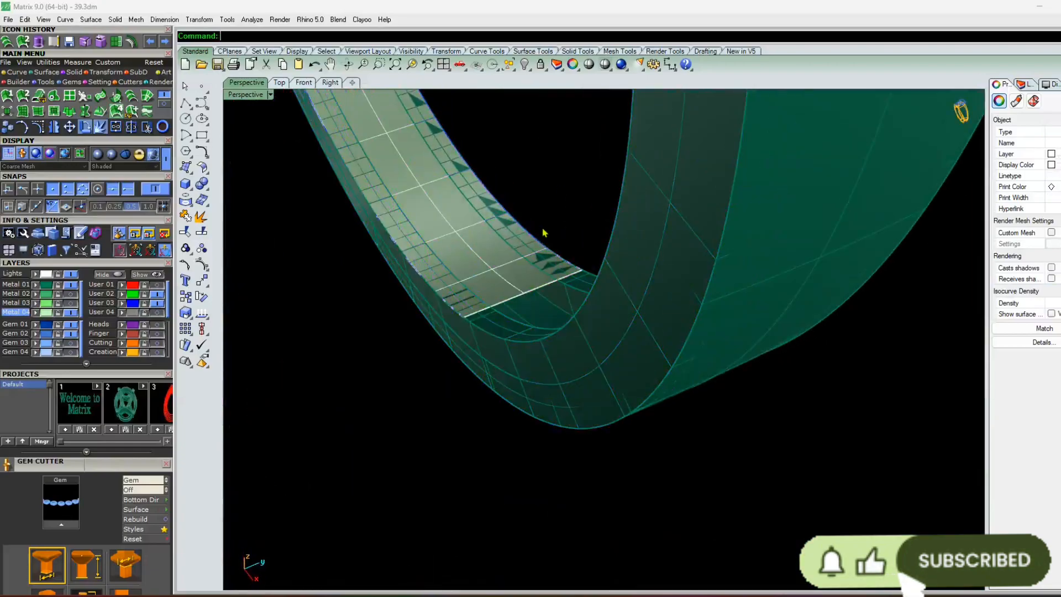
{"action": "left_click", "coordinate": [517, 279]}
{"action": "key", "text": "Return"}
{"action": "key", "text": "Return"}
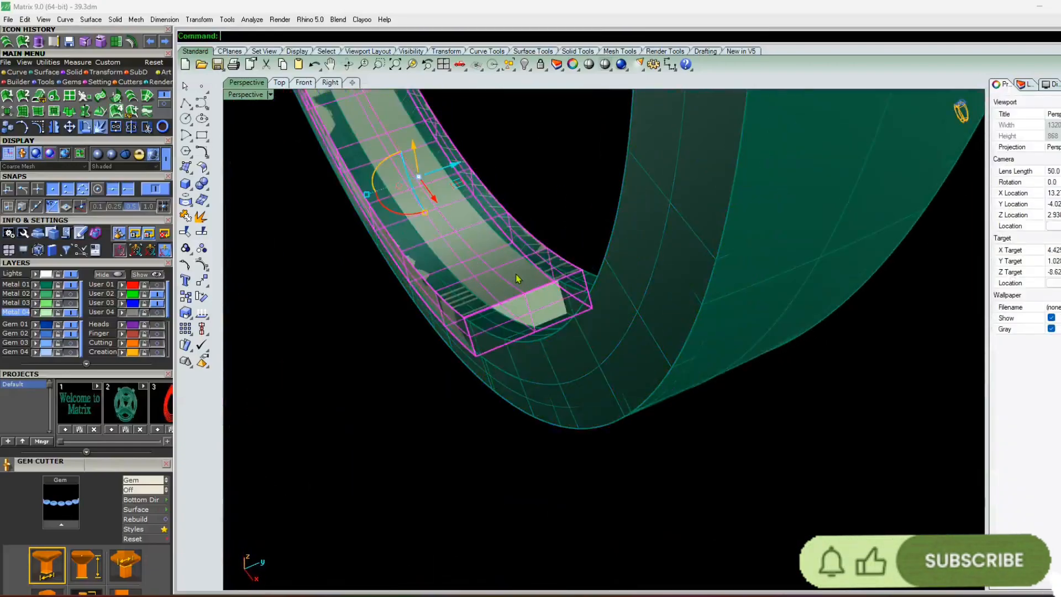
Examine how the ends and edges of the new solid fit between the side solids and the band
{"action": "scroll", "coordinate": [526, 353], "scroll_direction": "up", "scroll_amount": 6}
{"action": "scroll", "coordinate": [510, 296], "scroll_direction": "down", "scroll_amount": 5}
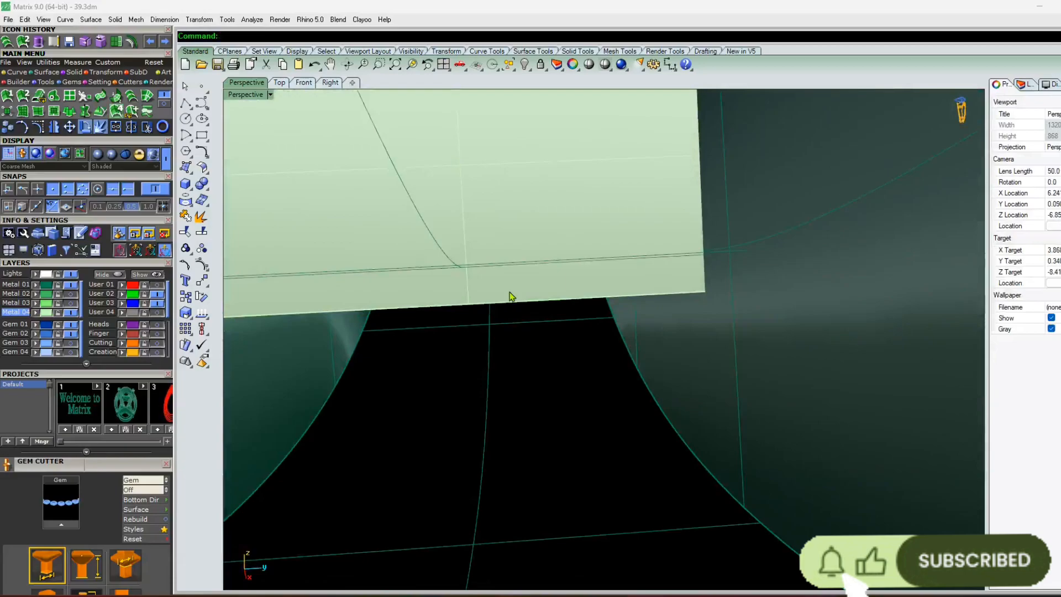
{"action": "right_click_drag", "start_coordinate": [511, 293], "coordinate": [418, 438]}
{"action": "scroll", "coordinate": [525, 370], "scroll_direction": "up", "scroll_amount": 6}
{"action": "right_click_drag", "start_coordinate": [525, 369], "coordinate": [463, 302]}
{"action": "scroll", "coordinate": [475, 347], "scroll_direction": "down", "scroll_amount": 8}
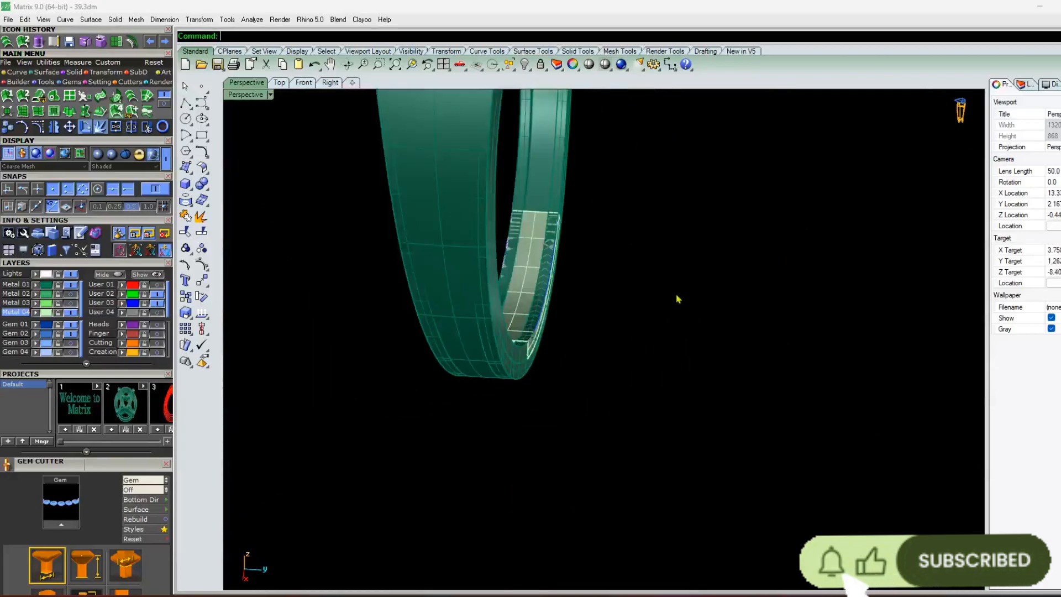
{"action": "right_click_drag", "start_coordinate": [678, 298], "coordinate": [484, 319]}
{"action": "scroll", "coordinate": [439, 436], "scroll_direction": "down", "scroll_amount": 6}
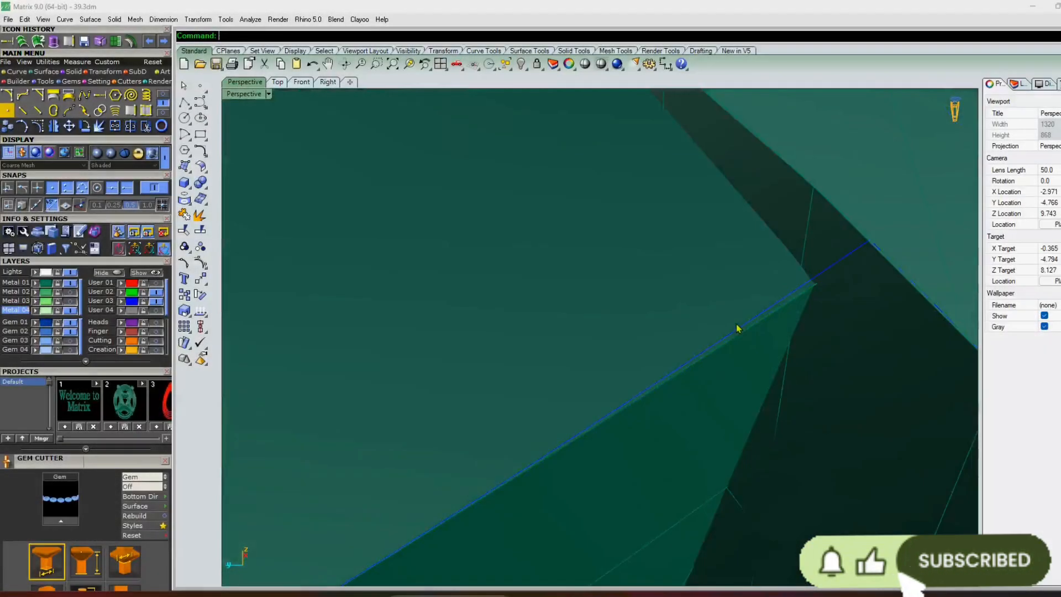
Hide the Metal 01 layer and select the open leaf-shaped outline curve at the ring's head
{"action": "right_click_drag", "start_coordinate": [739, 329], "coordinate": [354, 387]}
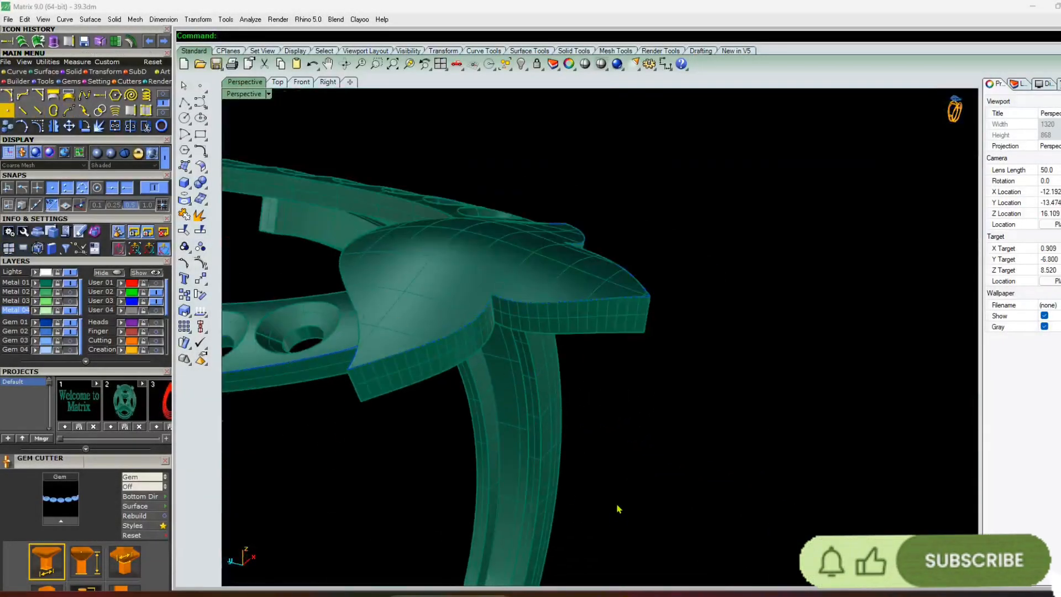
{"action": "right_click_drag", "start_coordinate": [618, 508], "coordinate": [420, 288]}
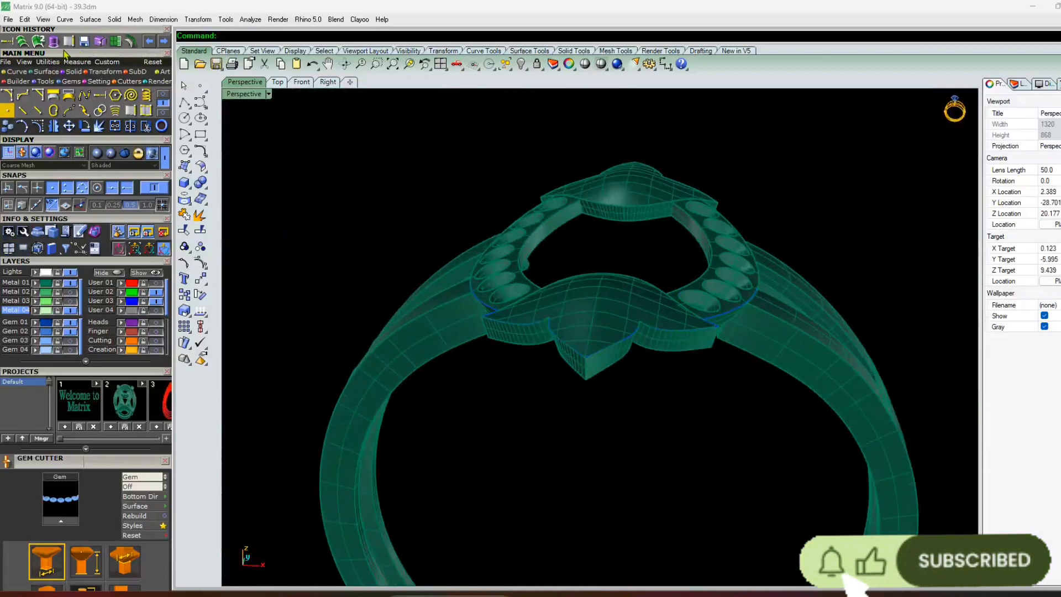
{"action": "right_click_drag", "start_coordinate": [343, 309], "coordinate": [372, 406]}
{"action": "scroll", "coordinate": [419, 358], "scroll_direction": "up", "scroll_amount": 4}
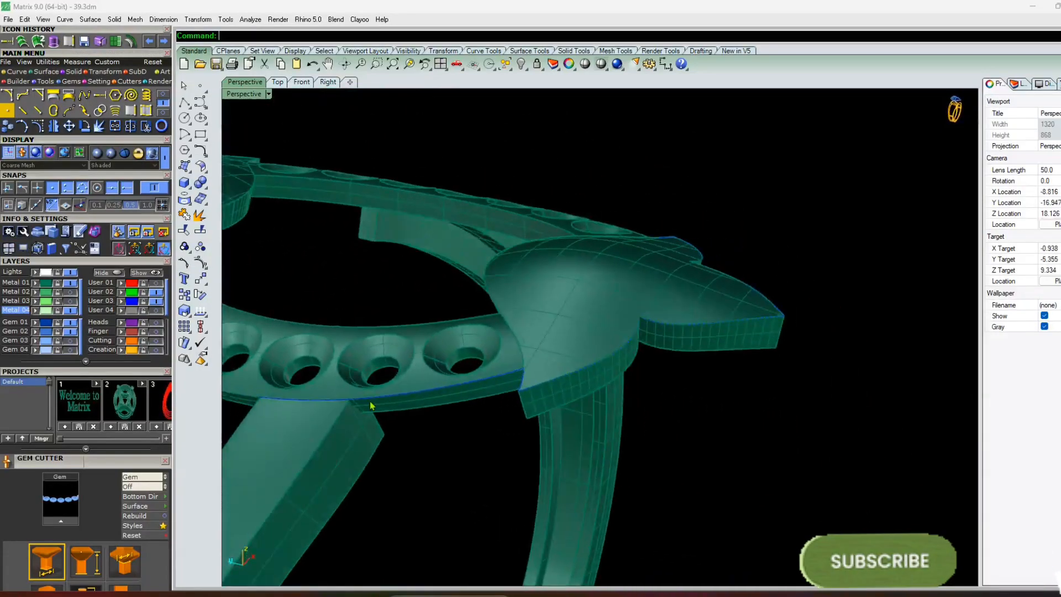
{"action": "left_click", "coordinate": [73, 284]}
{"action": "right_click_drag", "start_coordinate": [672, 301], "coordinate": [547, 353]}
{"action": "left_click", "coordinate": [494, 364]}
{"action": "scroll", "coordinate": [494, 365], "scroll_direction": "down", "scroll_amount": 3}
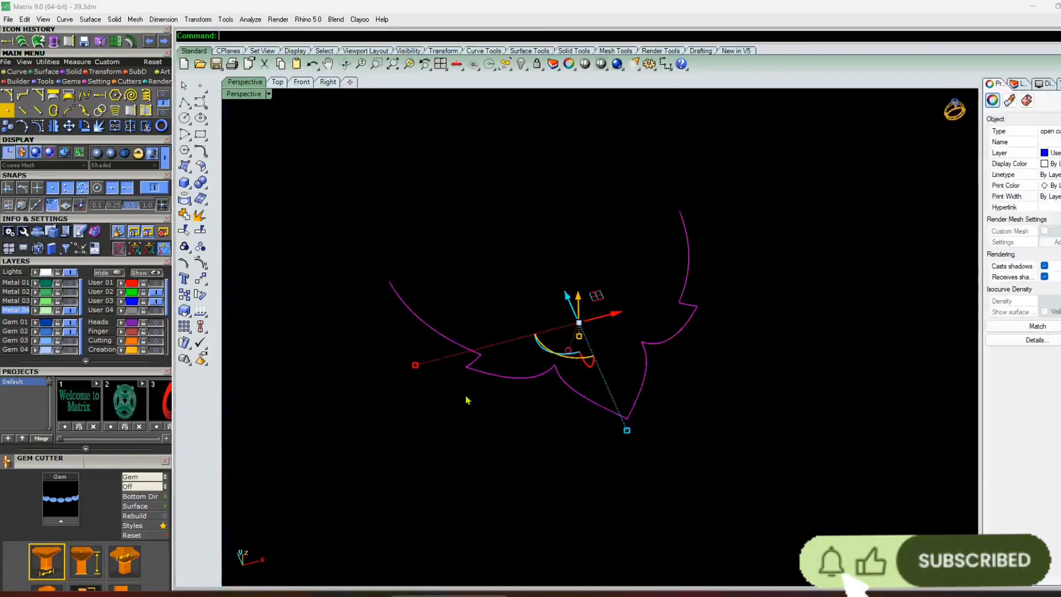
Show the Metal 02 layer with the cylindrical surface around the selected leaf outline curve
{"action": "left_click", "coordinate": [71, 293]}
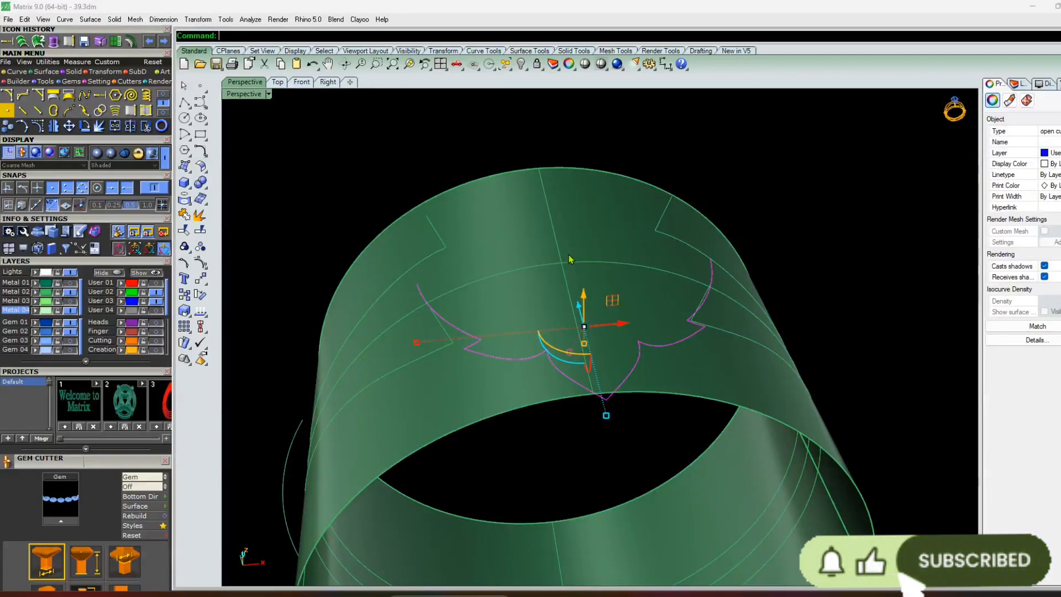
{"action": "scroll", "coordinate": [443, 370], "scroll_direction": "down", "scroll_amount": 4}
{"action": "right_click_drag", "start_coordinate": [442, 370], "coordinate": [496, 330]}
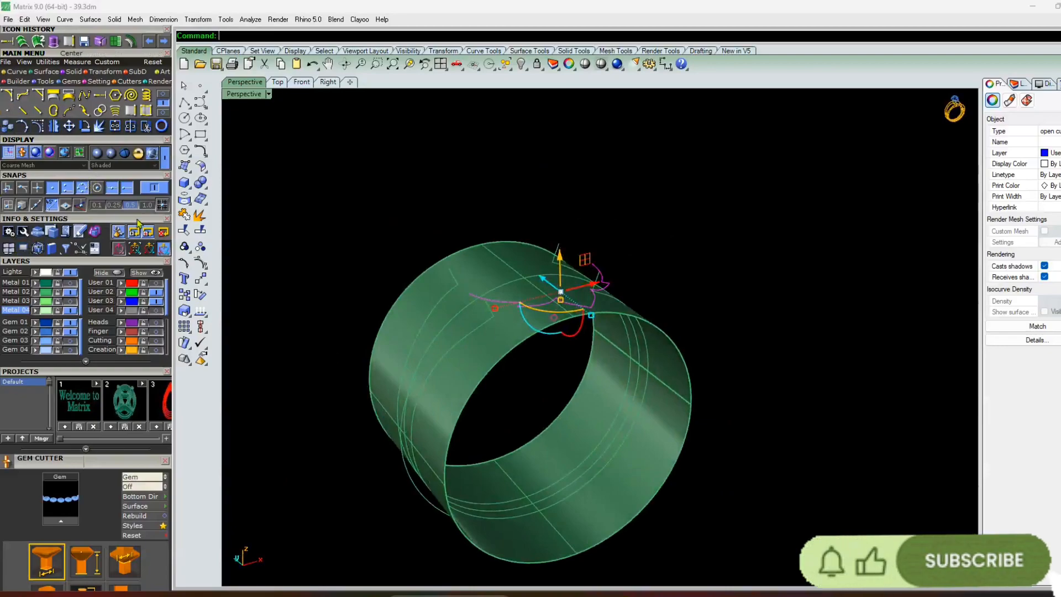
Try to pull the leaf outline curve onto the cylindrical surface, and hide the Metal 02 layer to inspect the pulled curves
{"action": "left_click", "coordinate": [184, 199]}
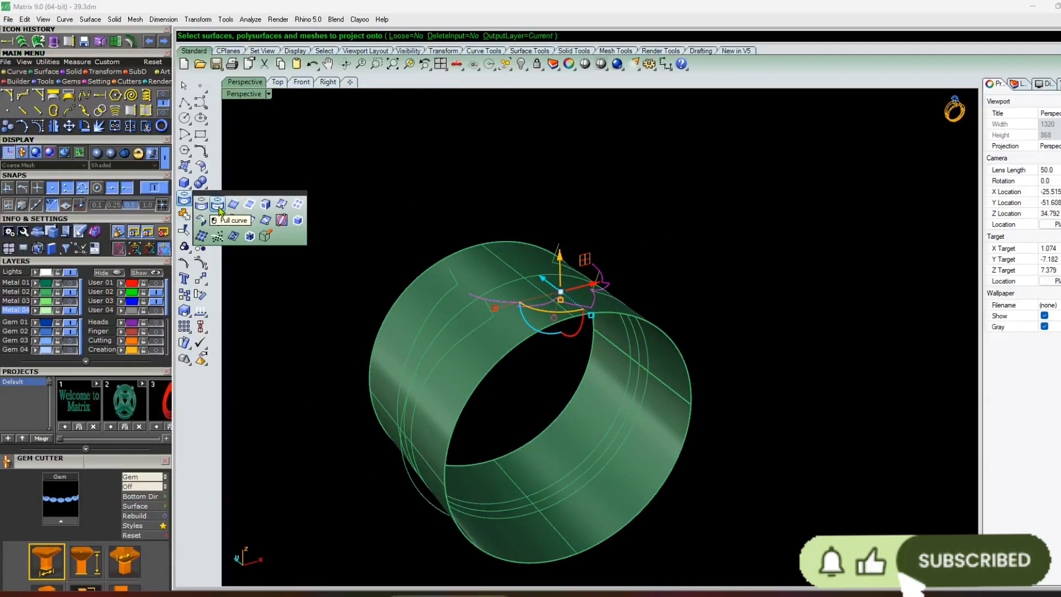
{"action": "left_click", "coordinate": [220, 208]}
{"action": "right_click_drag", "start_coordinate": [500, 369], "coordinate": [496, 336]}
{"action": "left_click", "coordinate": [497, 336]}
{"action": "right_click", "coordinate": [496, 335]}
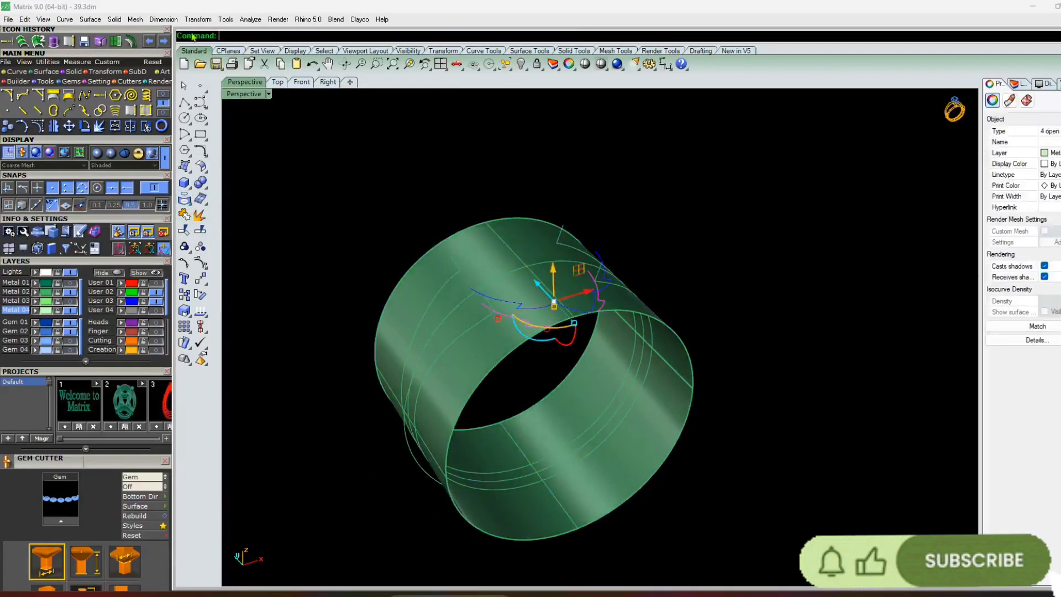
{"action": "left_click", "coordinate": [71, 292]}
{"action": "left_click", "coordinate": [440, 302]}
{"action": "right_click_drag", "start_coordinate": [407, 374], "coordinate": [428, 360]}
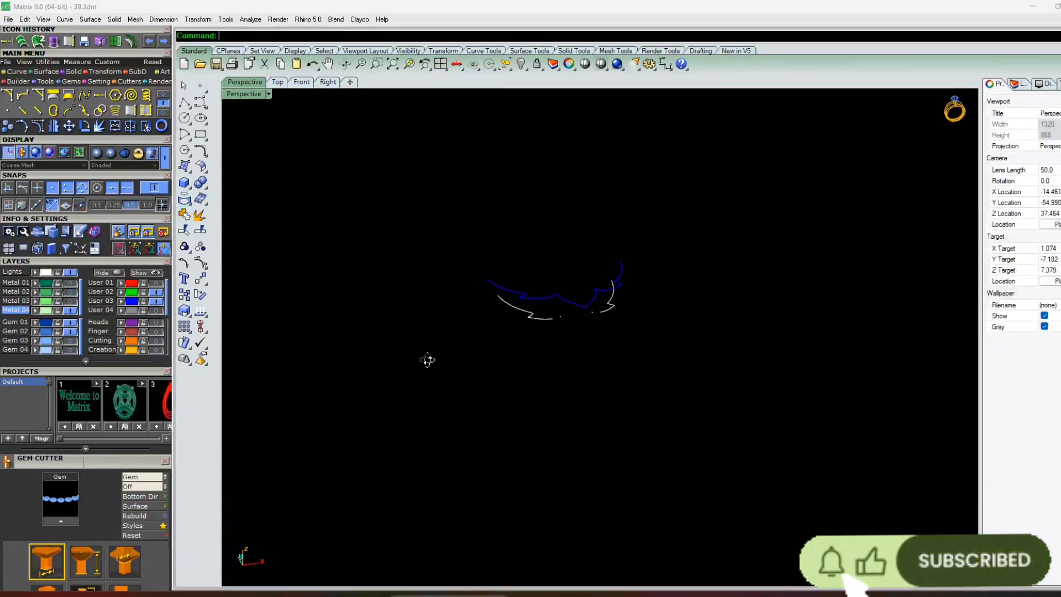
Try pulling the leaf outline curve onto the Metal 02 cylindrical surface again, and delete the broken pulled curves
{"action": "right_click", "coordinate": [121, 301]}
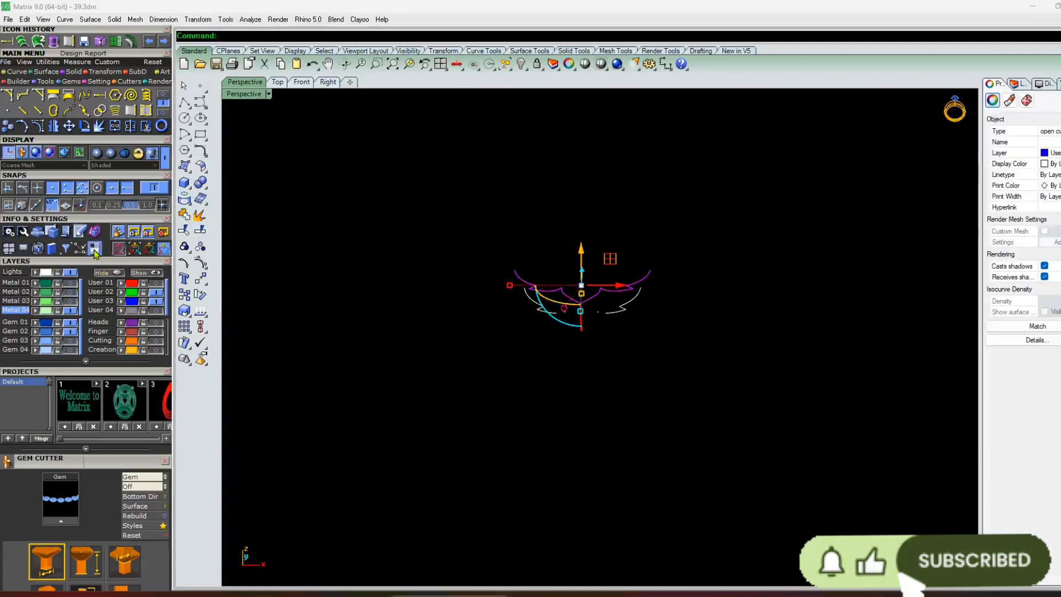
{"action": "left_click", "coordinate": [73, 300]}
{"action": "right_click", "coordinate": [540, 271]}
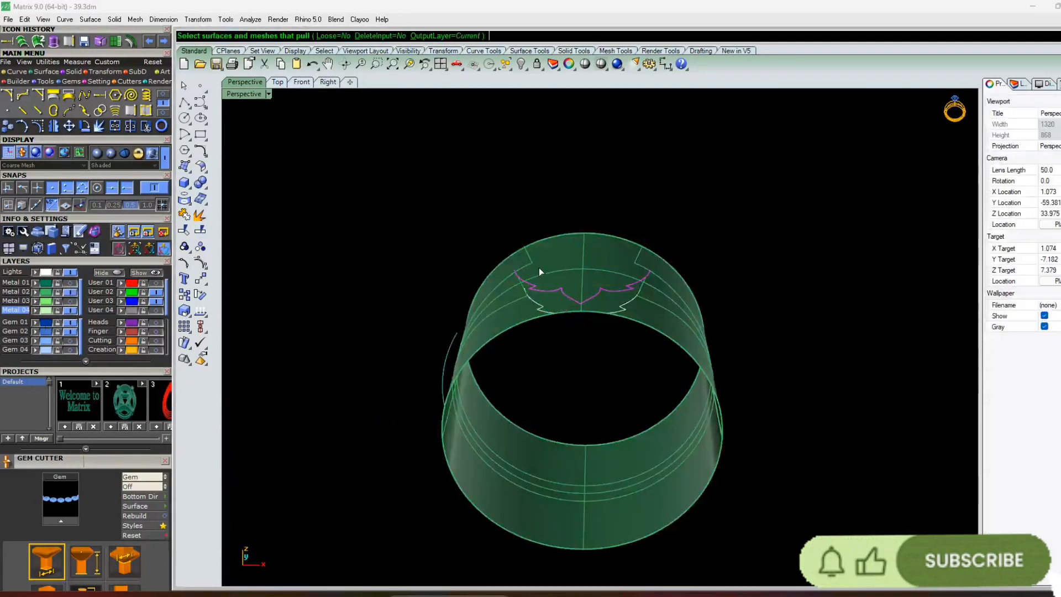
{"action": "left_click", "coordinate": [540, 272]}
{"action": "right_click", "coordinate": [540, 272]}
{"action": "right_click_drag", "start_coordinate": [610, 288], "coordinate": [517, 320]}
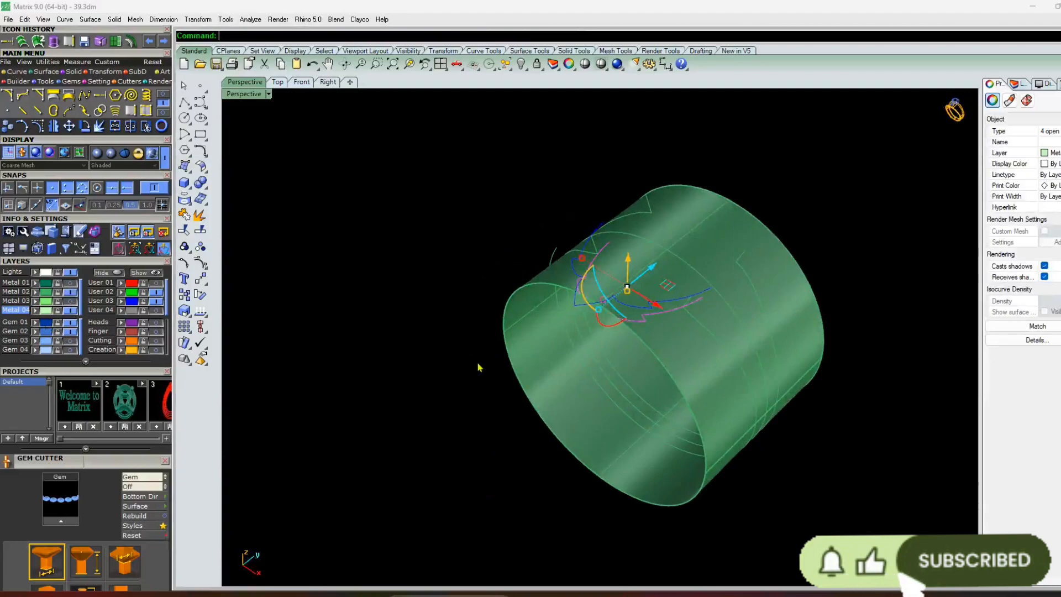
{"action": "key", "text": "Escape"}
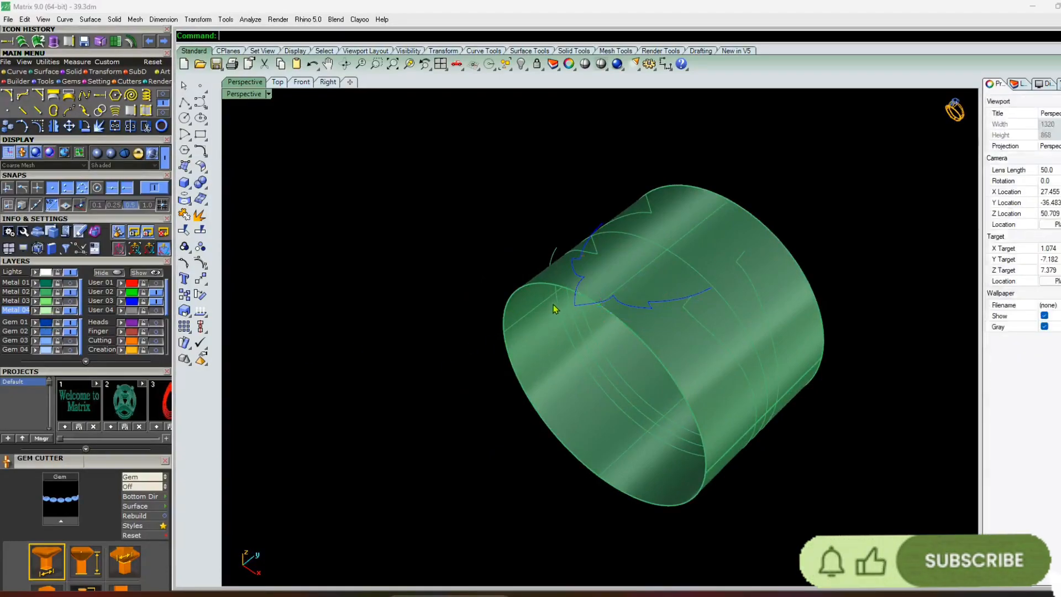
Stretch the cylindrical surface along its axis in both directions so it extends past the tip of the leaf outline
{"action": "right_click_drag", "start_coordinate": [556, 309], "coordinate": [641, 359]}
{"action": "left_click", "coordinate": [642, 362]}
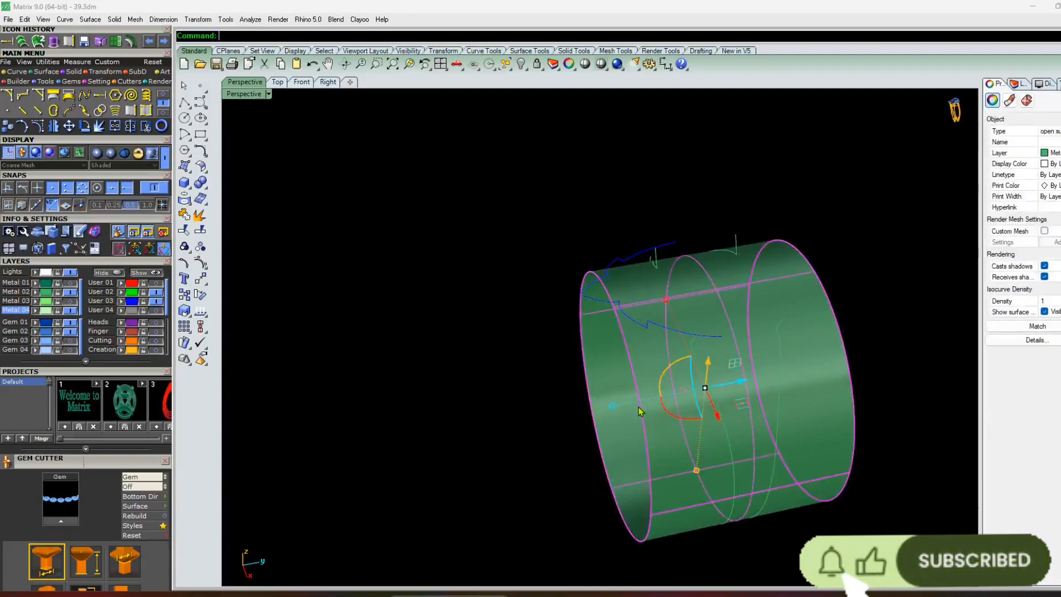
{"action": "left_click_drag", "start_coordinate": [613, 413], "coordinate": [559, 418]}
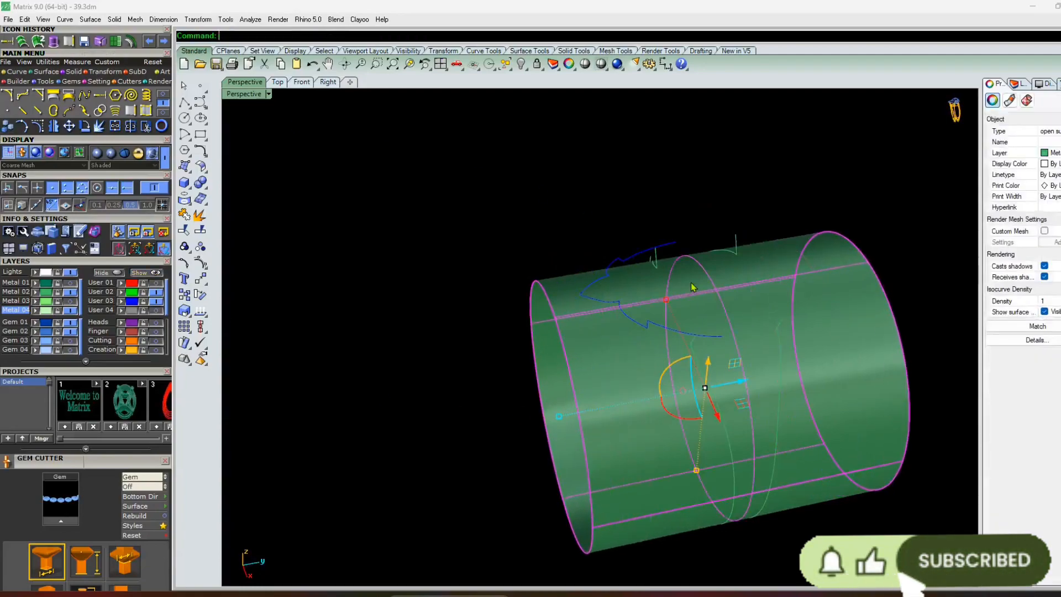
Pull the leaf outline curve onto the lengthened cylindrical surface and hide the Metal 02 layer
{"action": "left_click", "coordinate": [635, 262]}
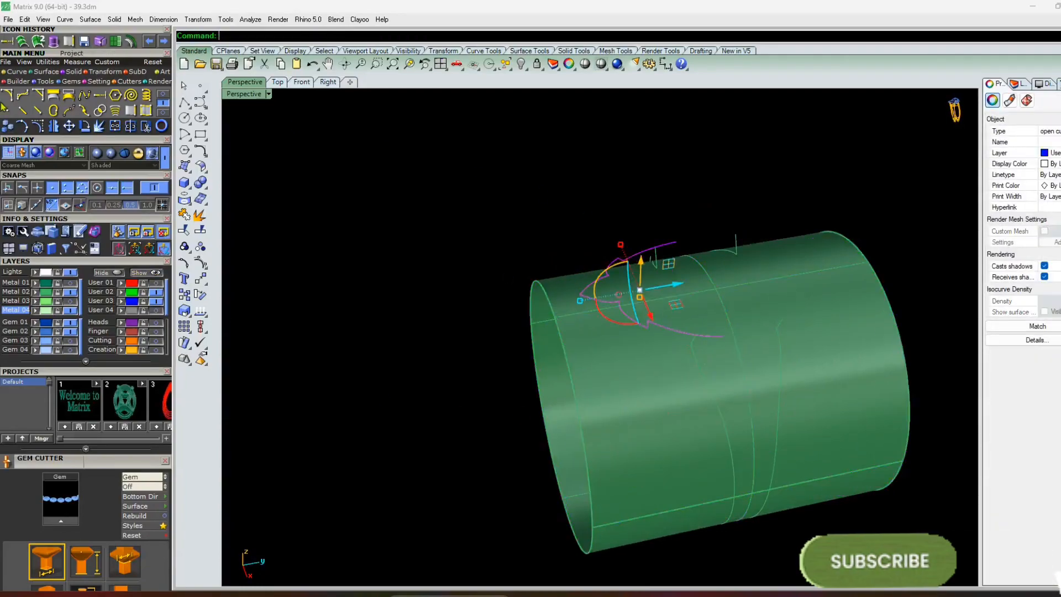
{"action": "left_click", "coordinate": [192, 204]}
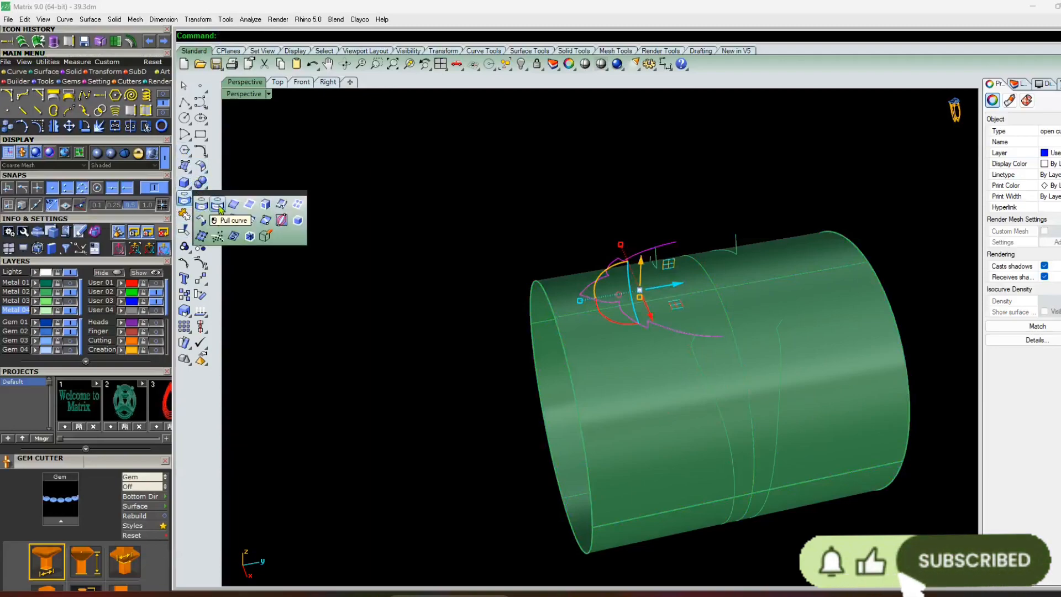
{"action": "left_click", "coordinate": [219, 209]}
{"action": "left_click", "coordinate": [590, 398]}
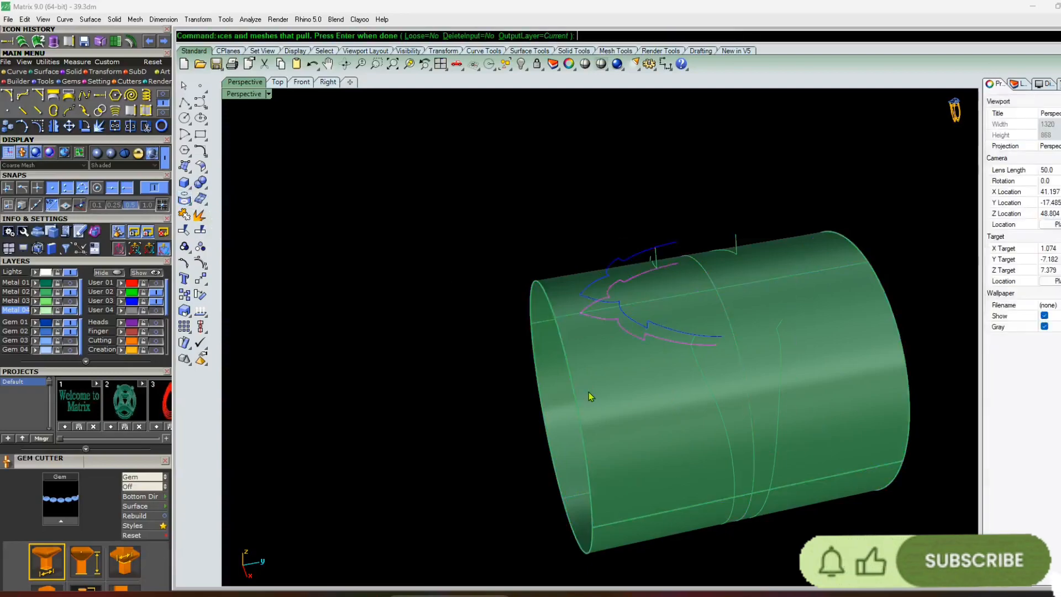
{"action": "right_click", "coordinate": [592, 396]}
{"action": "left_click", "coordinate": [70, 292]}
{"action": "left_click", "coordinate": [372, 384]}
{"action": "right_click_drag", "start_coordinate": [372, 384], "coordinate": [573, 358]}
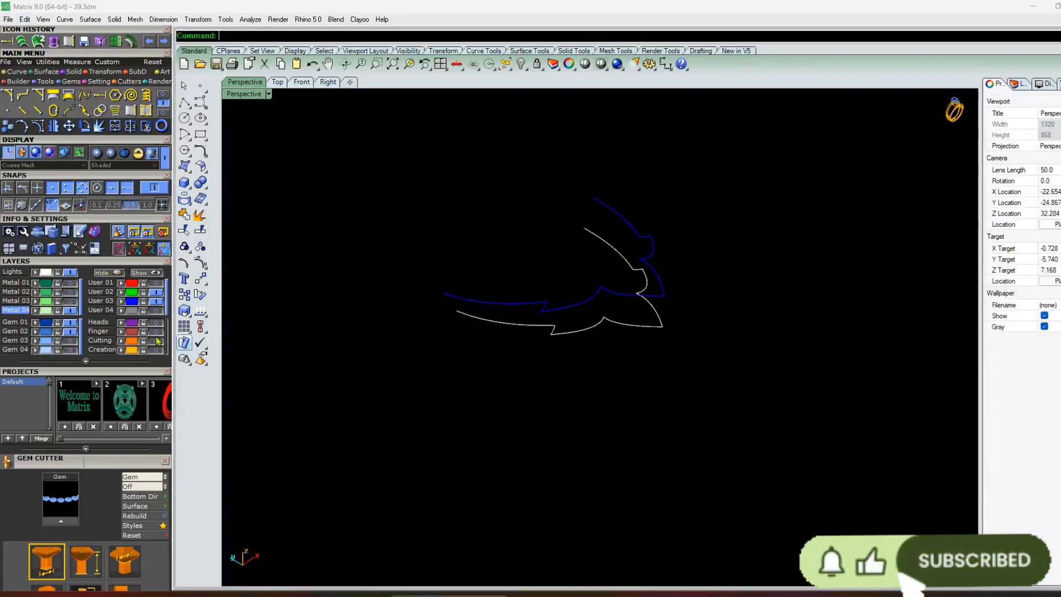
Compare the pulled curve with the ring by temporarily showing the Metal 01 layer around the leaf
{"action": "left_click", "coordinate": [71, 284]}
{"action": "right_click_drag", "start_coordinate": [284, 353], "coordinate": [549, 398]}
{"action": "scroll", "coordinate": [675, 348], "scroll_direction": "up", "scroll_amount": 6}
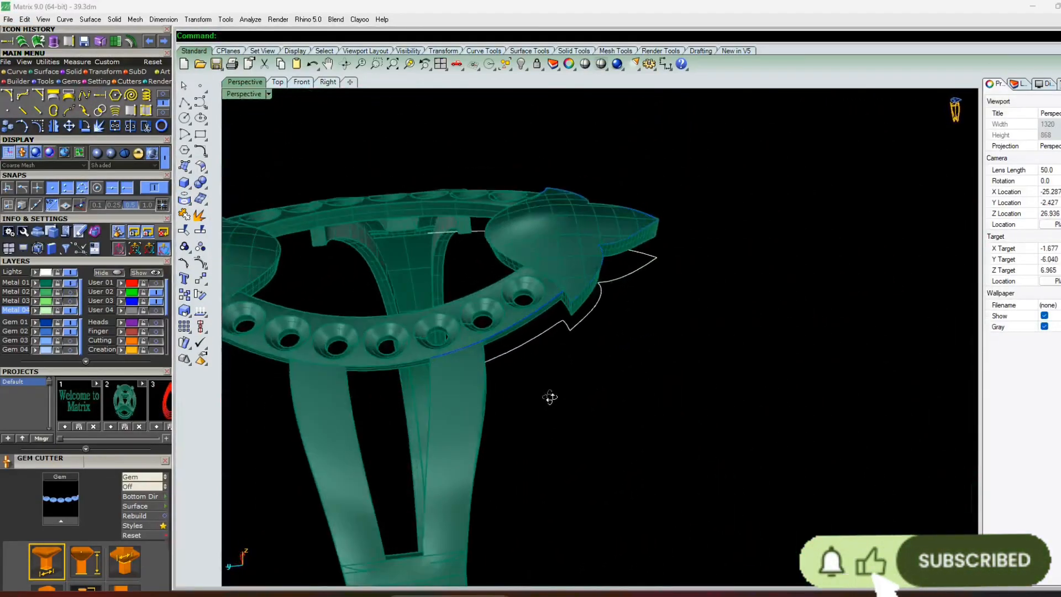
{"action": "left_click", "coordinate": [72, 285]}
{"action": "right_click_drag", "start_coordinate": [459, 372], "coordinate": [400, 275]}
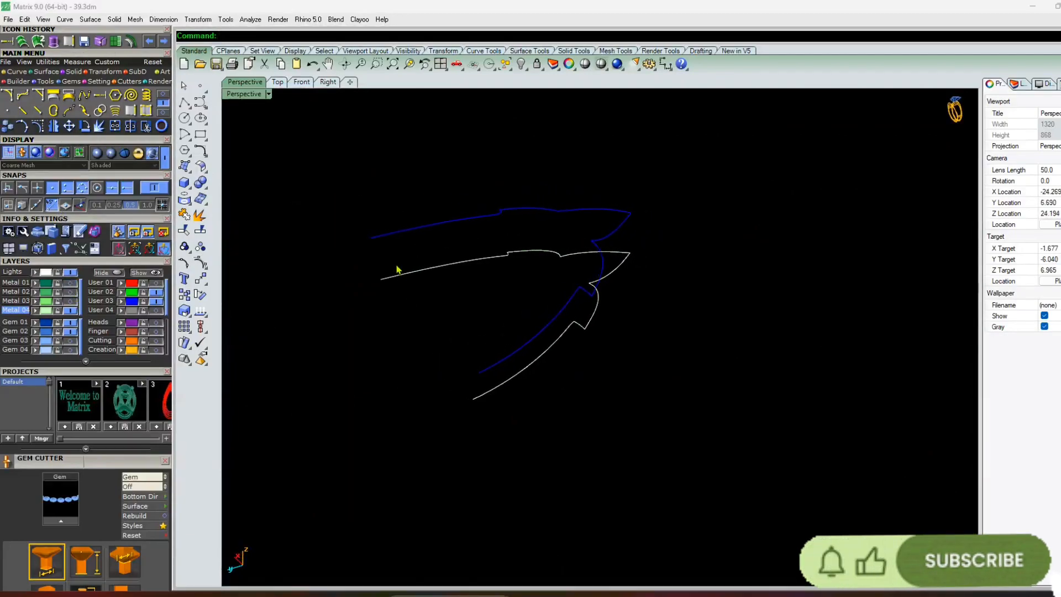
Draw straight lines joining the matching ends of the original leaf outline and the pulled curve on both sides
{"action": "left_click", "coordinate": [384, 278]}
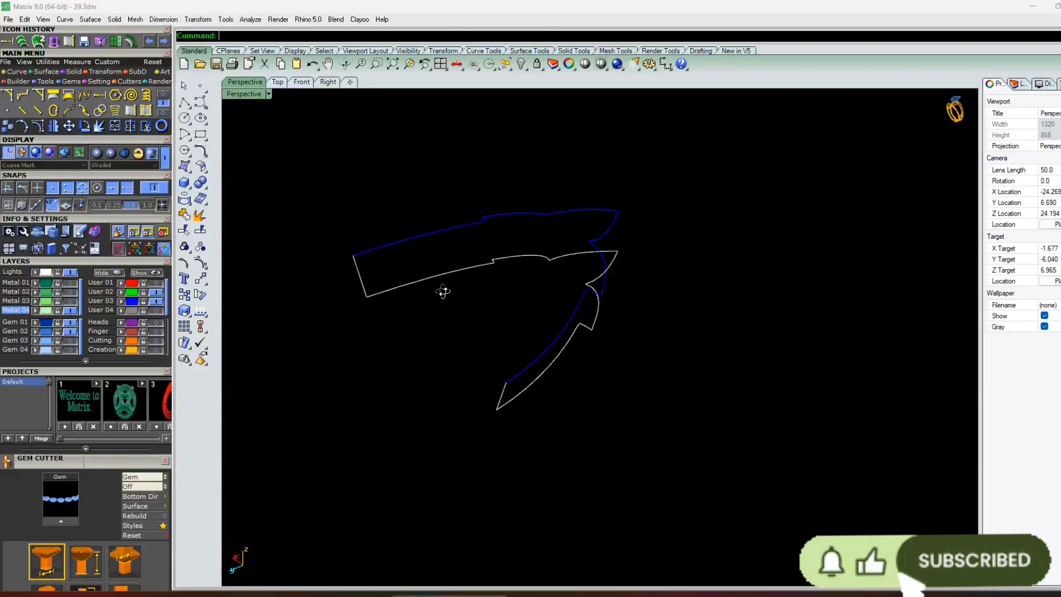
{"action": "right_click_drag", "start_coordinate": [442, 291], "coordinate": [380, 350]}
{"action": "scroll", "coordinate": [370, 293], "scroll_direction": "up", "scroll_amount": 5}
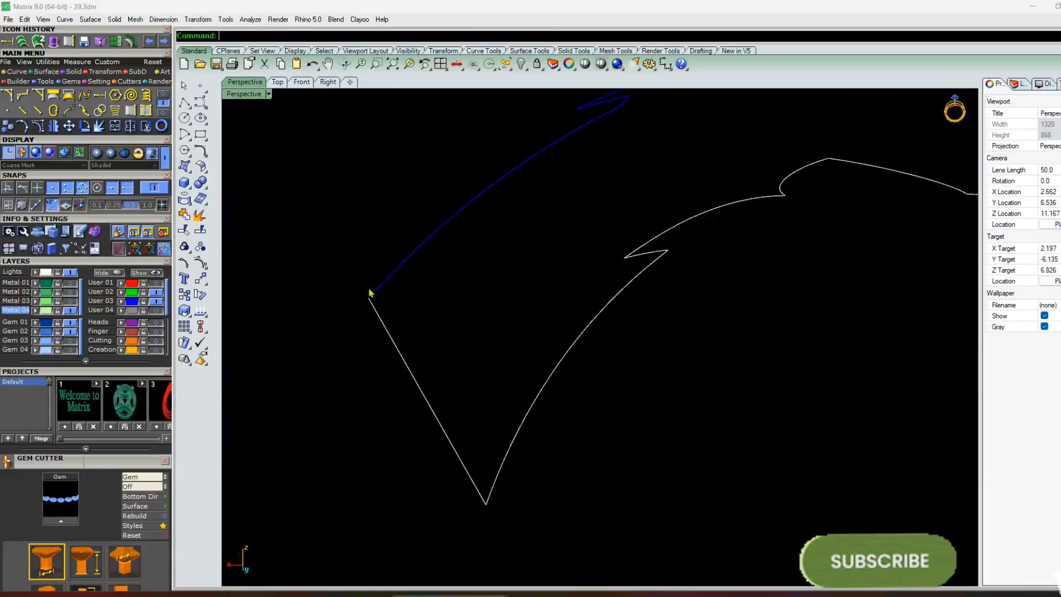
Sweep a surface along the two leaf outline curves as rails, using both straight end lines as cross sections
{"action": "left_click", "coordinate": [39, 42]}
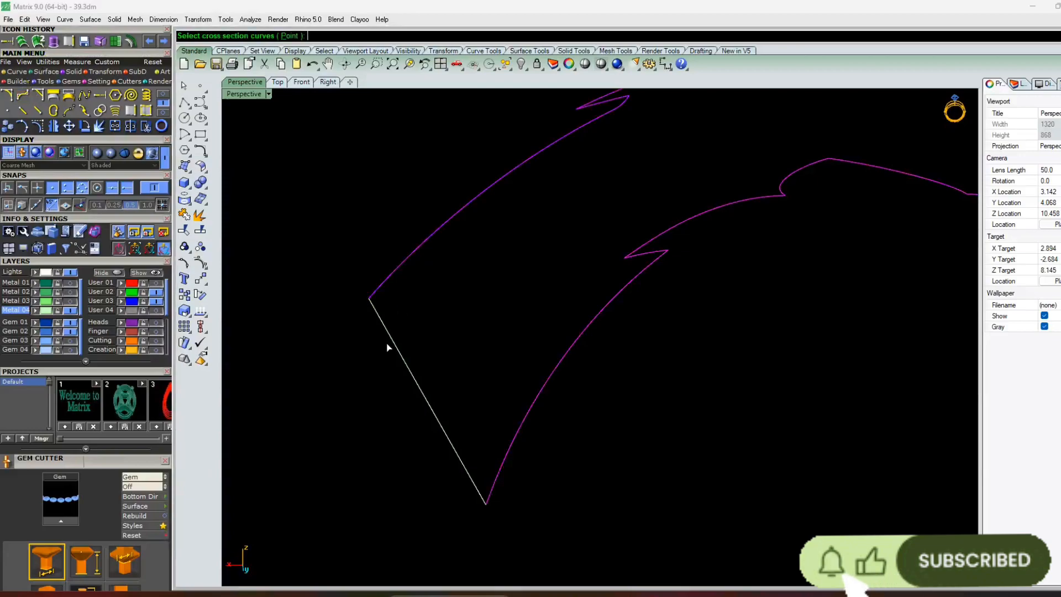
{"action": "scroll", "coordinate": [393, 343], "scroll_direction": "down", "scroll_amount": 5}
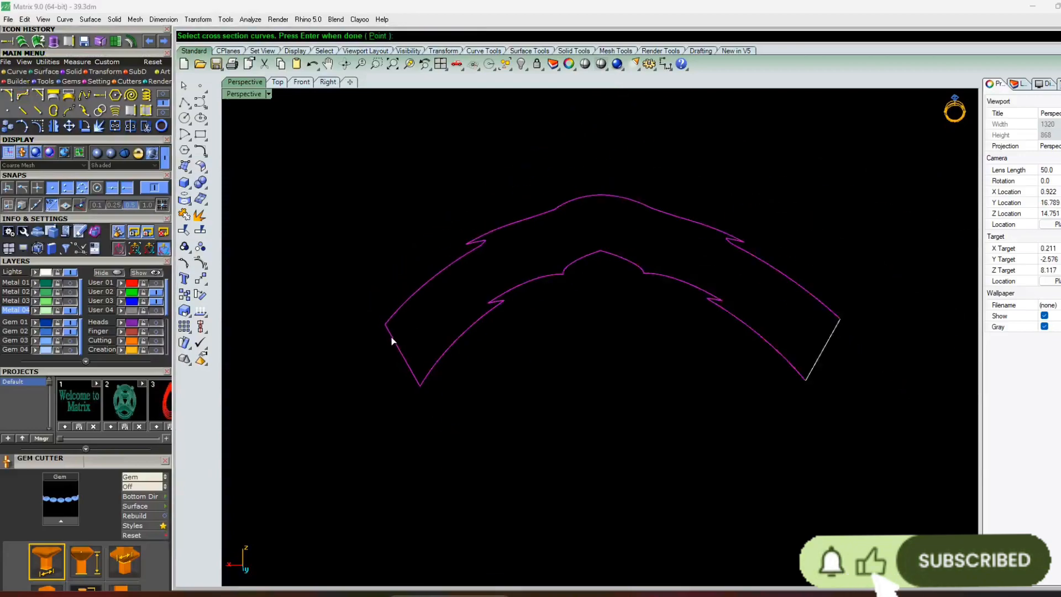
{"action": "left_click", "coordinate": [818, 363]}
{"action": "key", "text": "Return"}
{"action": "key", "text": "Return"}
Offset the swept leaf surface inward as a solid with a distance of 0.4 and the input surface deleted
{"action": "right_click_drag", "start_coordinate": [581, 380], "coordinate": [550, 443]}
{"action": "left_click", "coordinate": [550, 443]}
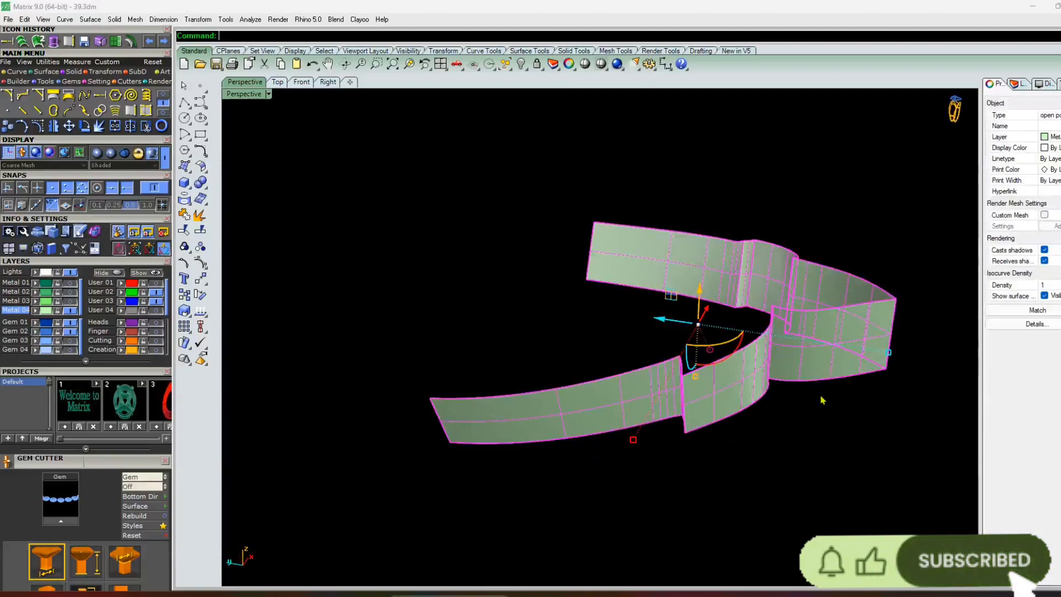
{"action": "left_click", "coordinate": [129, 44]}
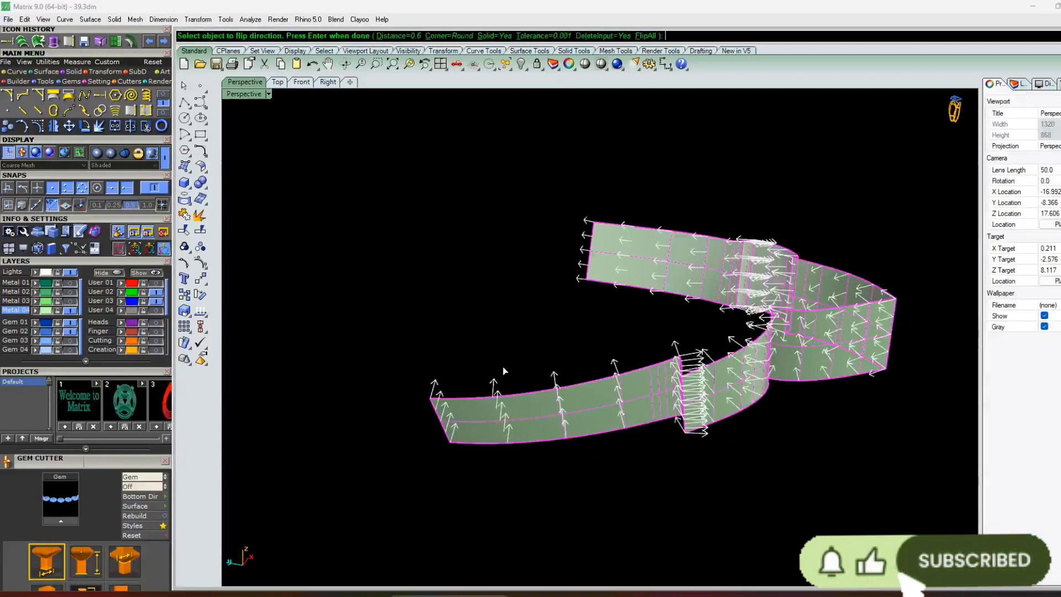
{"action": "type", "text": "4"}
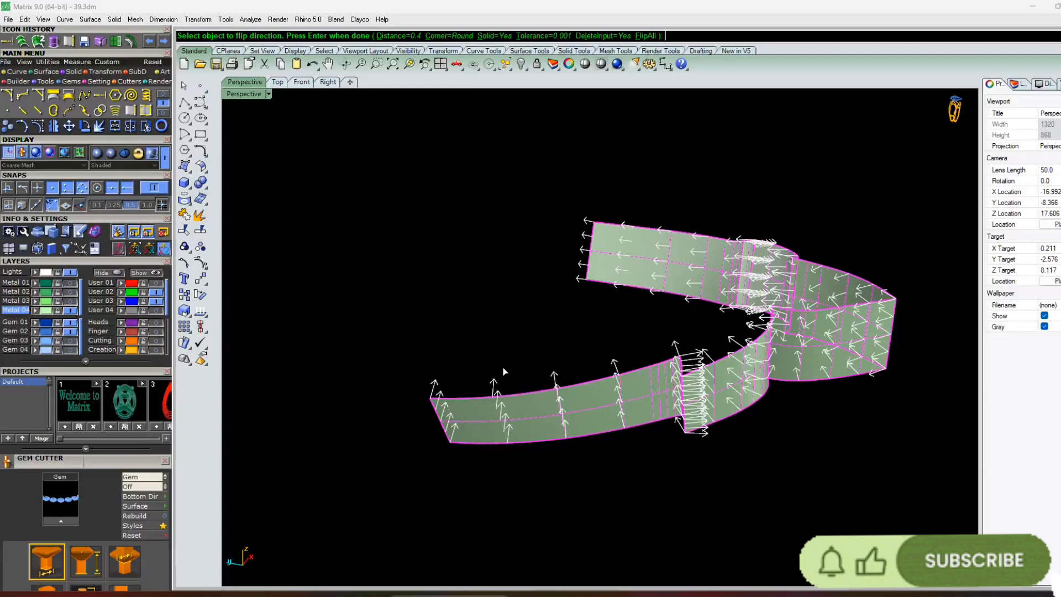
{"action": "key", "text": "Return"}
{"action": "mouse_move", "coordinate": [516, 356]}
{"action": "right_mouse_down"}
{"action": "mouse_move", "coordinate": [516, 422]}
{"action": "mouse_move", "coordinate": [460, 409]}
{"action": "mouse_move", "coordinate": [484, 323]}
{"action": "mouse_move", "coordinate": [464, 344]}
{"action": "mouse_move", "coordinate": [475, 464]}
{"action": "mouse_move", "coordinate": [494, 374]}
{"action": "right_mouse_up"}
{"action": "scroll", "coordinate": [542, 413], "scroll_direction": "up", "scroll_amount": 5}
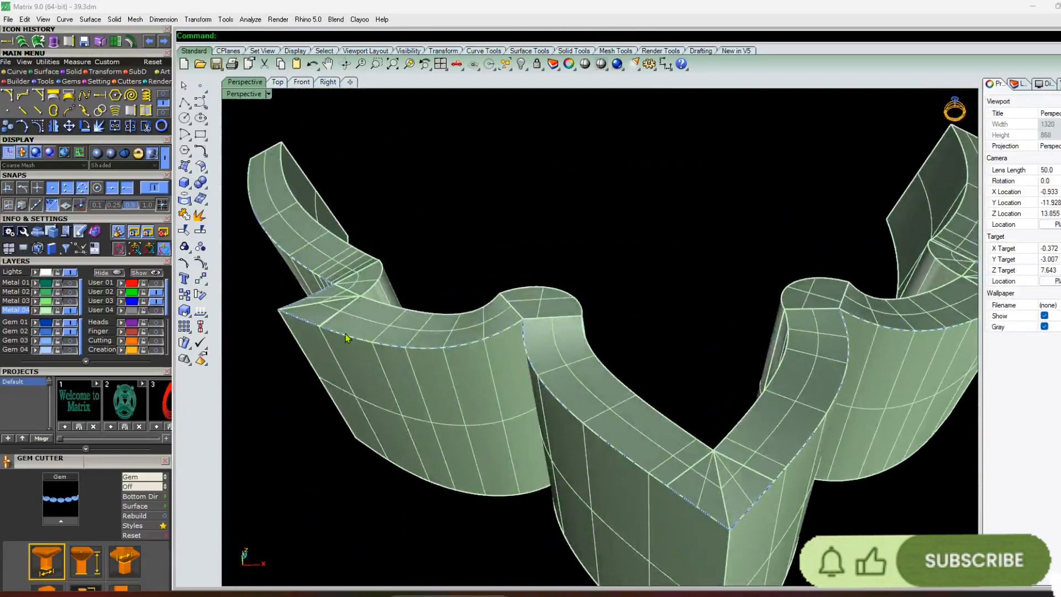
{"action": "scroll", "coordinate": [425, 361], "scroll_direction": "down", "scroll_amount": 6}
{"action": "mouse_move", "coordinate": [424, 426]}
{"action": "right_mouse_down"}
{"action": "mouse_move", "coordinate": [424, 496]}
{"action": "mouse_move", "coordinate": [413, 412]}
{"action": "right_mouse_up"}
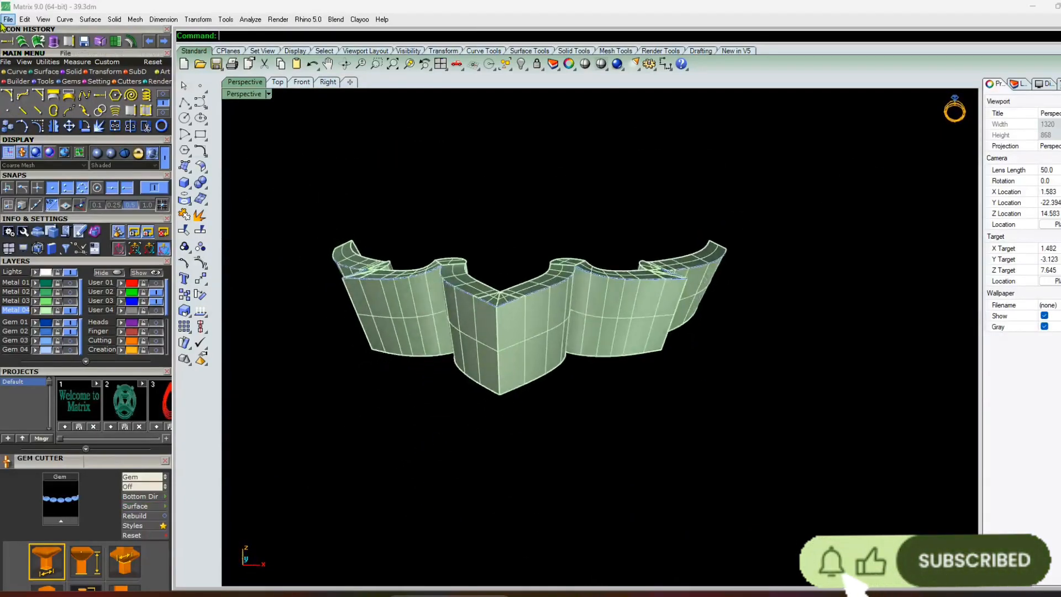
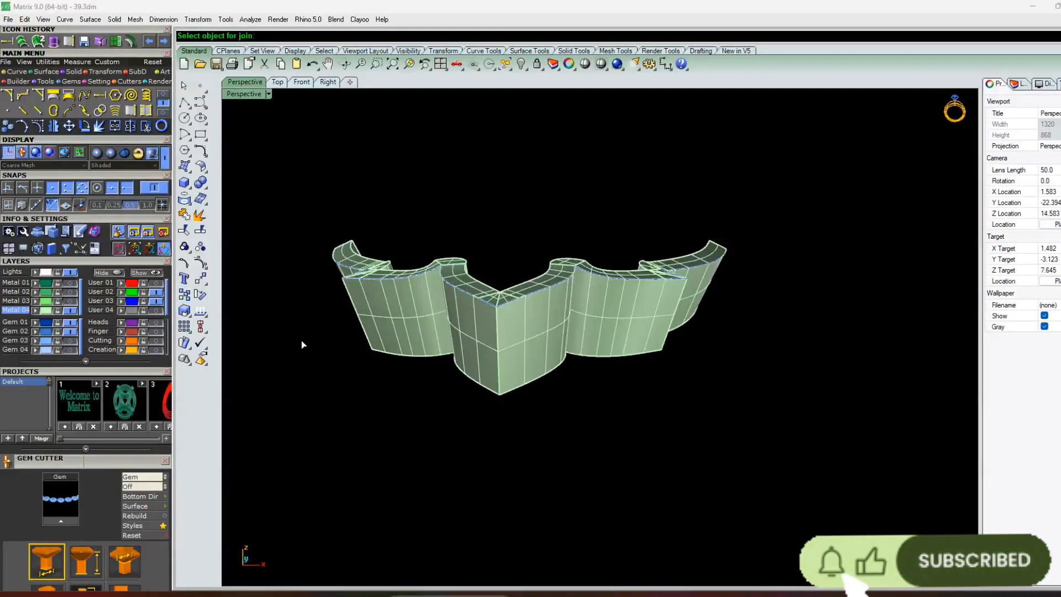
{"action": "key", "text": "Escape"}
Show the Metal 01 layer and examine how the new solid fits under the leaf and the gem seat row
{"action": "right_click_drag", "start_coordinate": [317, 339], "coordinate": [365, 387]}
{"action": "left_click", "coordinate": [71, 284]}
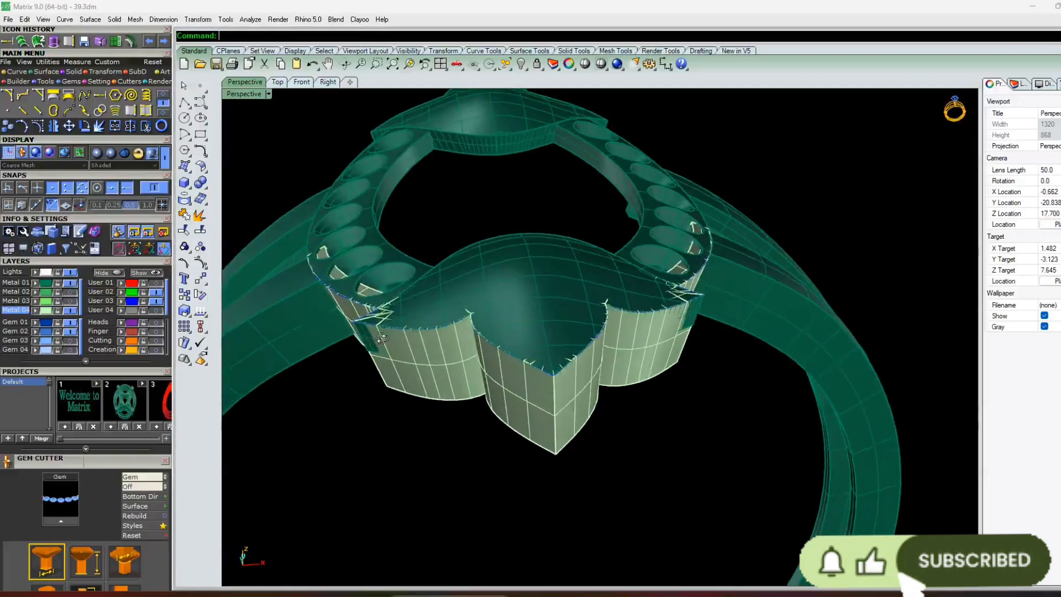
{"action": "right_click_drag", "start_coordinate": [359, 326], "coordinate": [522, 292]}
{"action": "scroll", "coordinate": [658, 246], "scroll_direction": "up", "scroll_amount": 5}
{"action": "right_click_drag", "start_coordinate": [659, 246], "coordinate": [537, 363]}
{"action": "scroll", "coordinate": [643, 270], "scroll_direction": "down", "scroll_amount": 5}
{"action": "scroll", "coordinate": [535, 308], "scroll_direction": "up", "scroll_amount": 5}
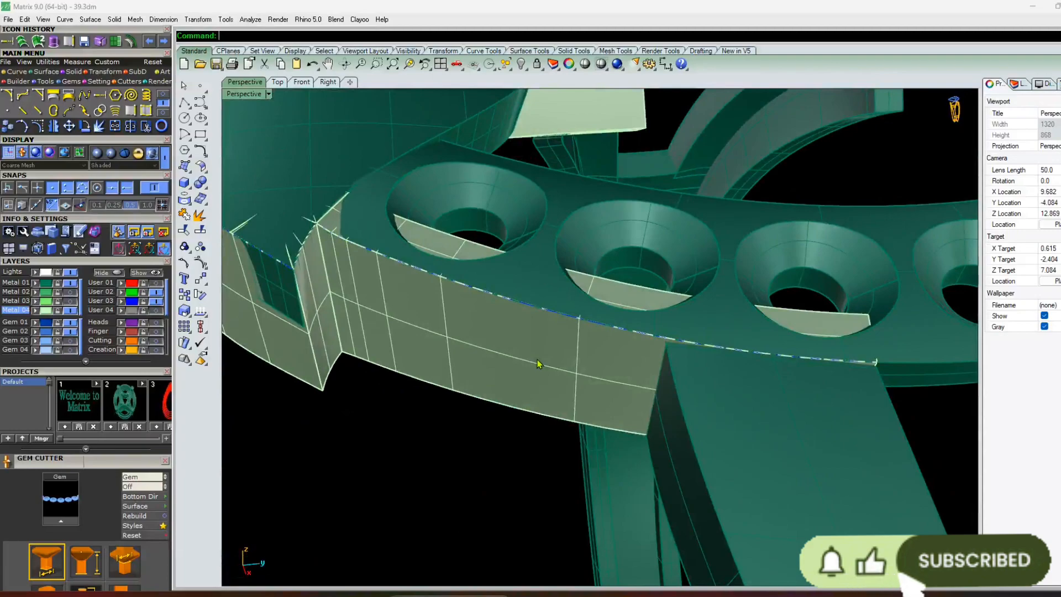
Move the new leaf side-wall solid to the Metal 01 layer
{"action": "left_click", "coordinate": [537, 363]}
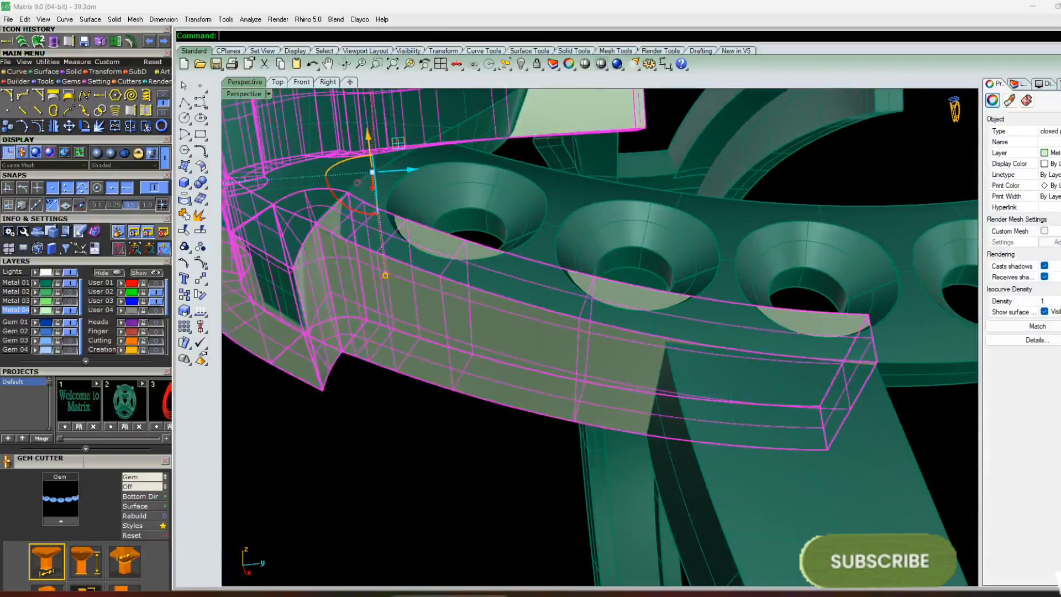
{"action": "left_click", "coordinate": [35, 283]}
{"action": "left_click", "coordinate": [371, 422]}
{"action": "scroll", "coordinate": [371, 418], "scroll_direction": "down", "scroll_amount": 5}
{"action": "right_click_drag", "start_coordinate": [369, 411], "coordinate": [452, 420]}
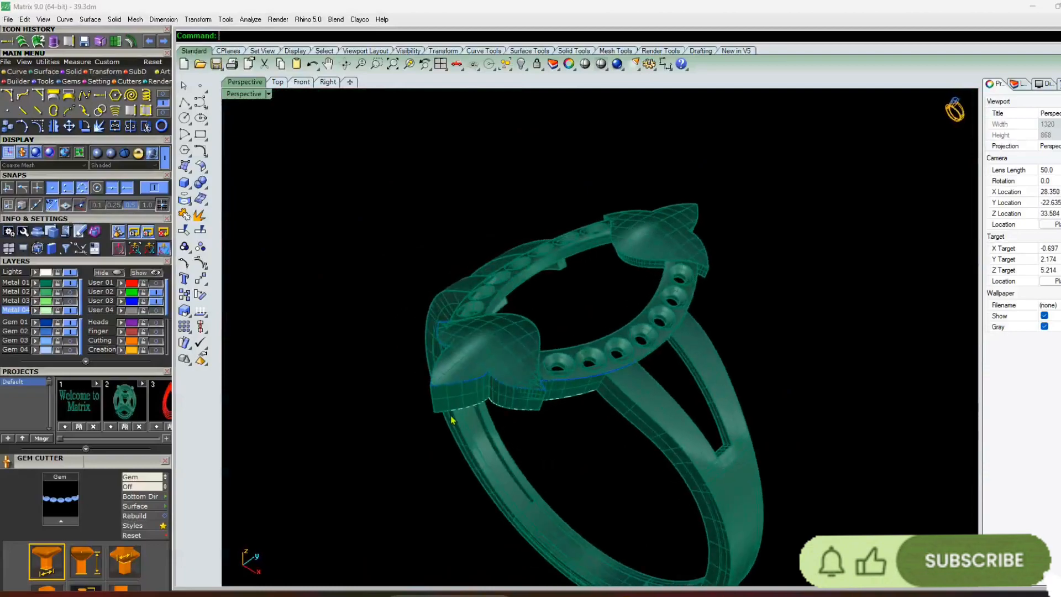
Examine how the side-wall solid meets the leaf ornament, the gem seats and the split shank
{"action": "scroll", "coordinate": [452, 420], "scroll_direction": "up", "scroll_amount": 4}
{"action": "left_click", "coordinate": [549, 386]}
{"action": "left_click", "coordinate": [605, 304]}
{"action": "right_click_drag", "start_coordinate": [606, 304], "coordinate": [661, 415]}
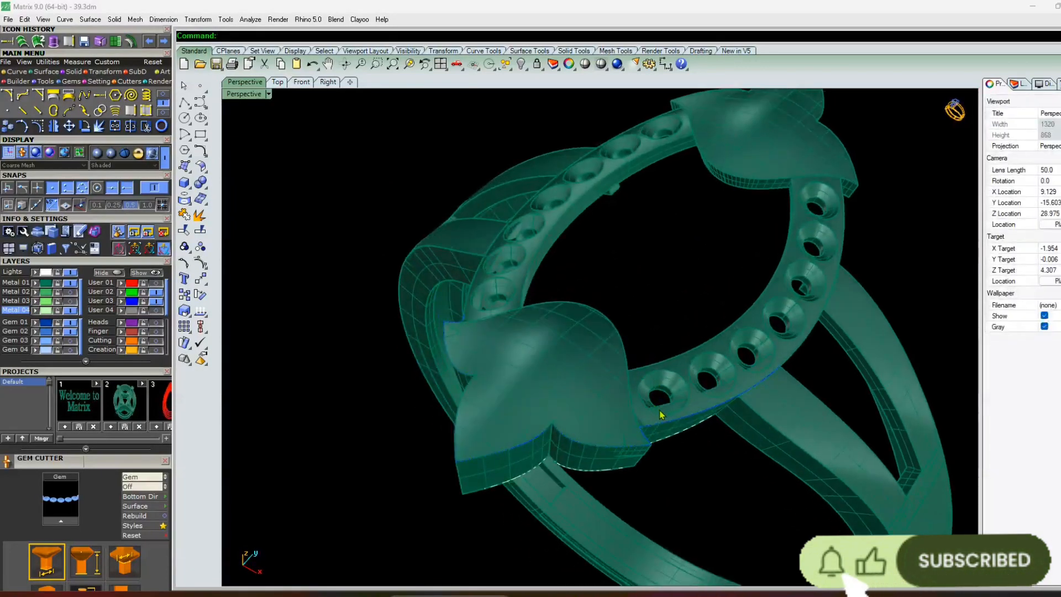
{"action": "scroll", "coordinate": [661, 415], "scroll_direction": "up", "scroll_amount": 5}
{"action": "scroll", "coordinate": [365, 229], "scroll_direction": "down", "scroll_amount": 6}
{"action": "right_click_drag", "start_coordinate": [365, 228], "coordinate": [443, 316]}
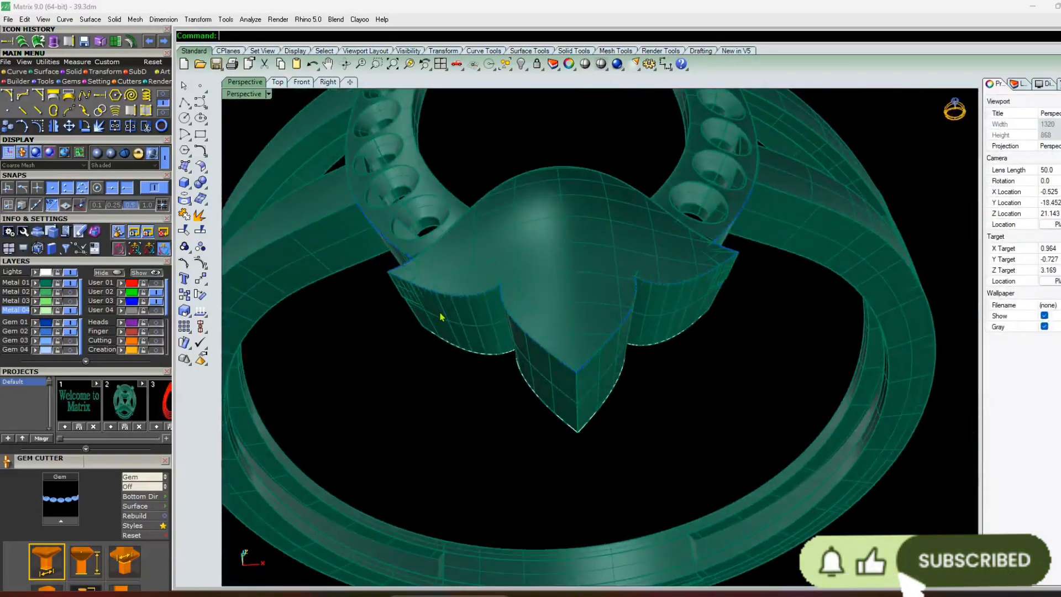
{"action": "left_click", "coordinate": [446, 320]}
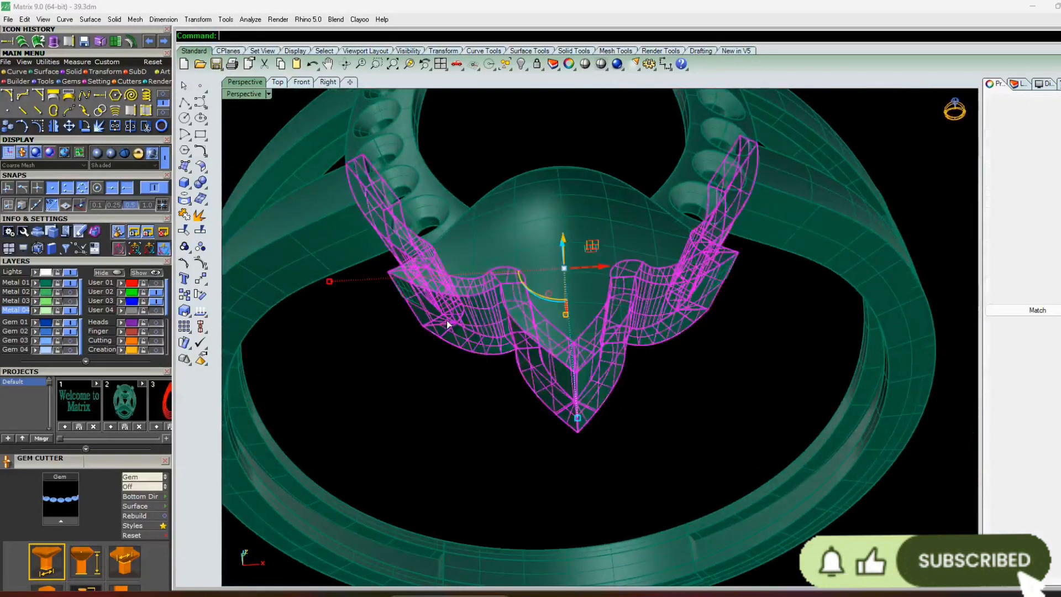
Temporarily show the Gem 03 layer to check the gem row against the leaf side wall, and inspect the leaf with the gems hidden
{"action": "left_click", "coordinate": [72, 340]}
{"action": "left_click", "coordinate": [410, 418]}
{"action": "right_click_drag", "start_coordinate": [410, 418], "coordinate": [454, 411]}
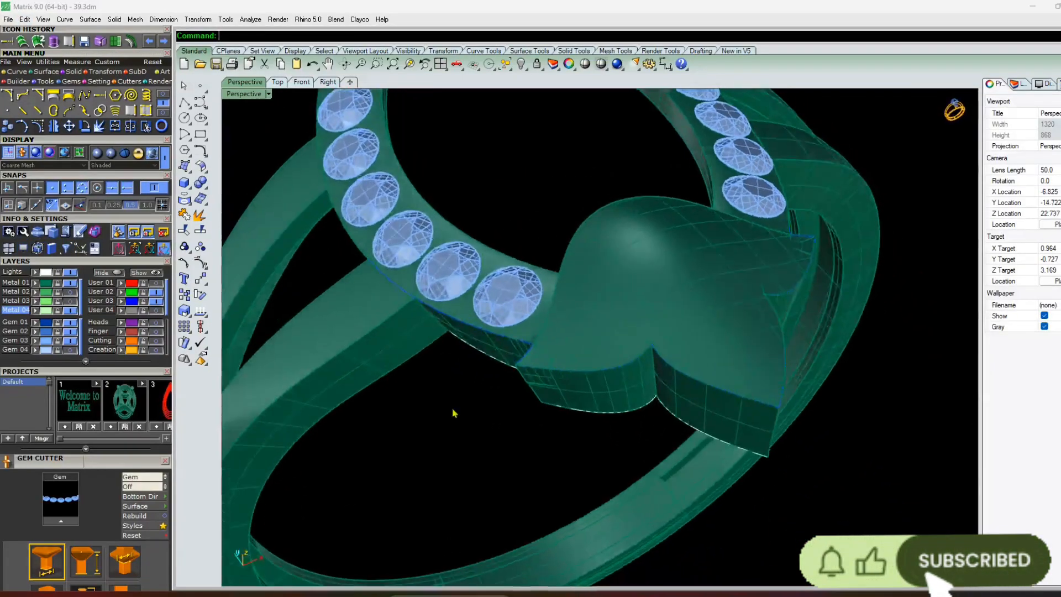
{"action": "left_click", "coordinate": [73, 341]}
{"action": "right_click_drag", "start_coordinate": [409, 324], "coordinate": [443, 314]}
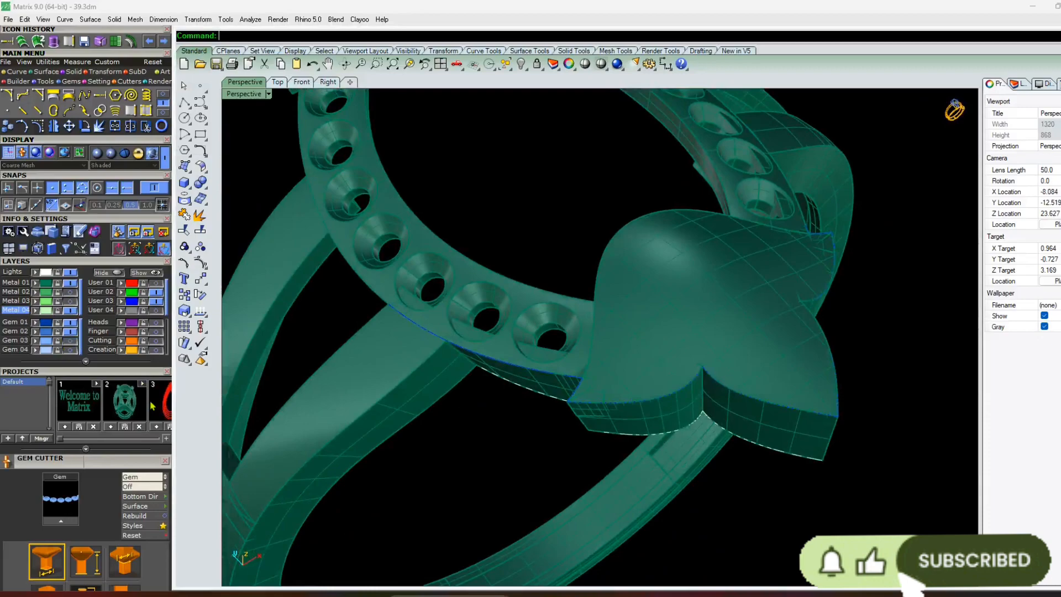
{"action": "right_click_drag", "start_coordinate": [224, 388], "coordinate": [947, 388]}
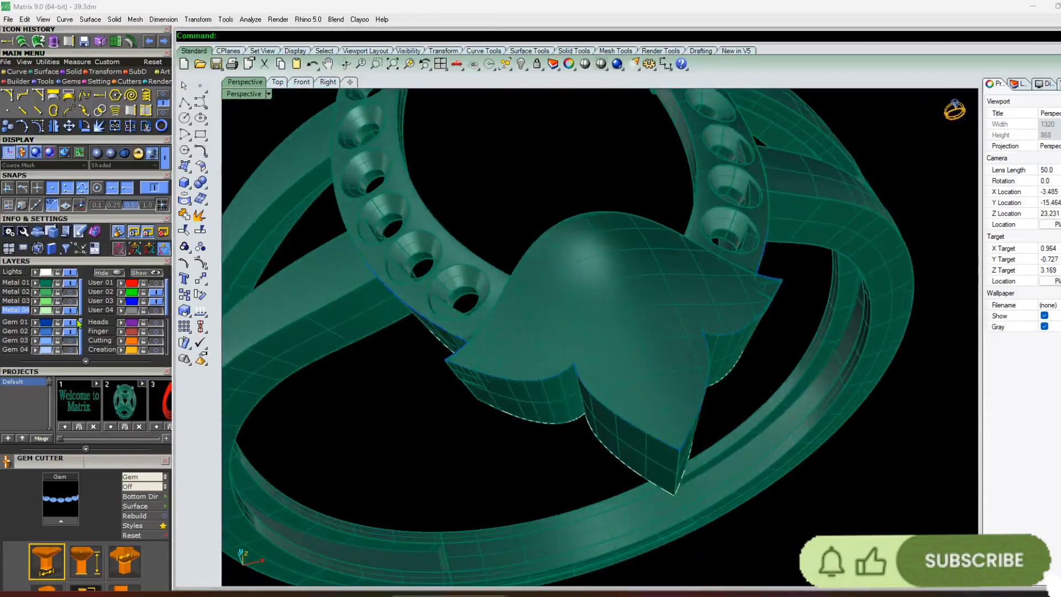
Show the Gem 03 layer and generate cutters for both rows of gems on the head
{"action": "left_click", "coordinate": [72, 340]}
{"action": "right_click_drag", "start_coordinate": [351, 269], "coordinate": [393, 277]}
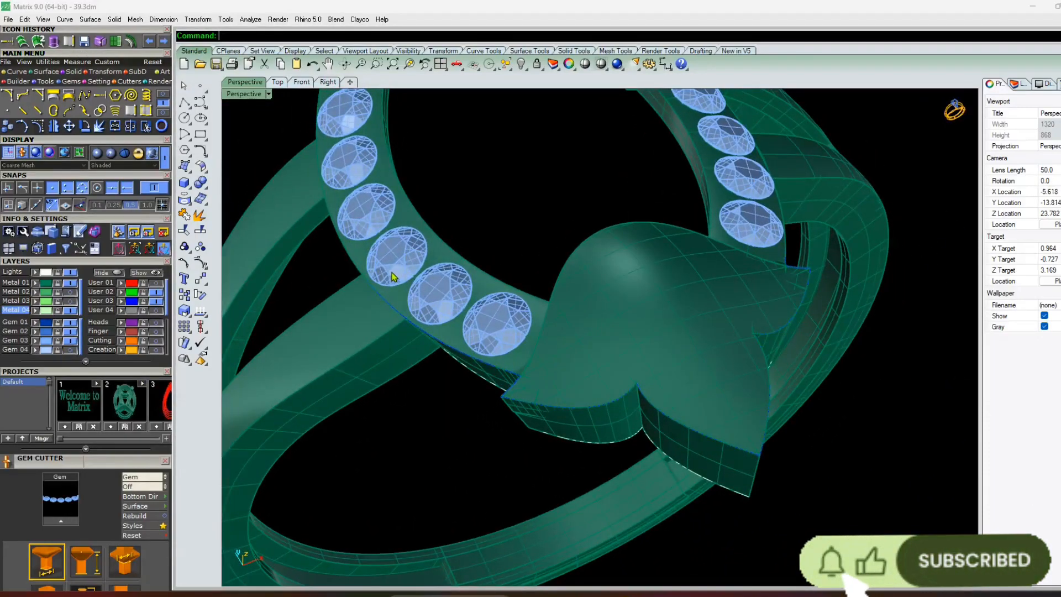
{"action": "left_click", "coordinate": [446, 294]}
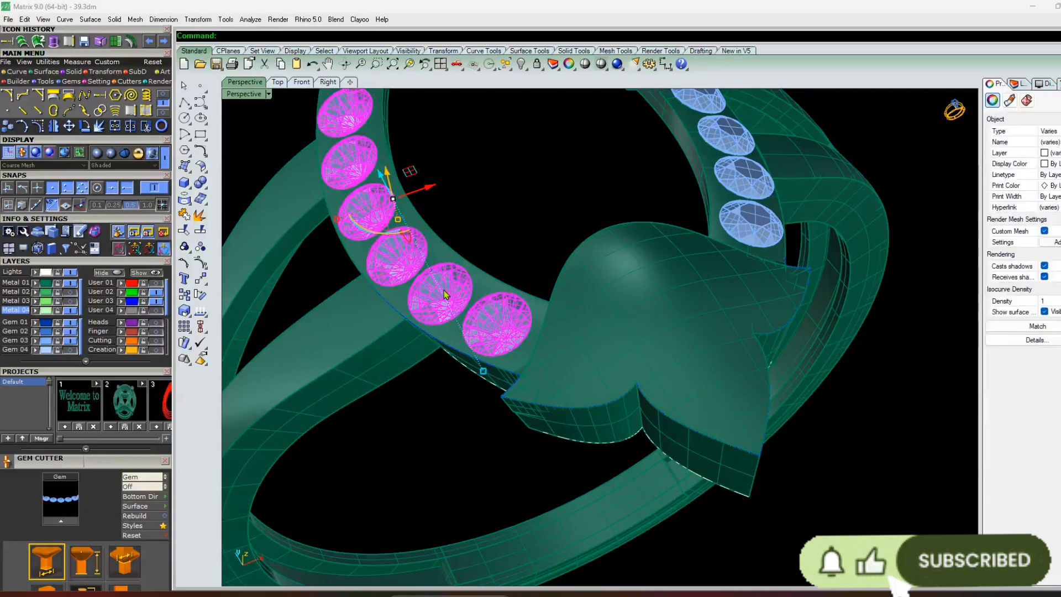
{"action": "left_click", "coordinate": [757, 229], "text": "shift"}
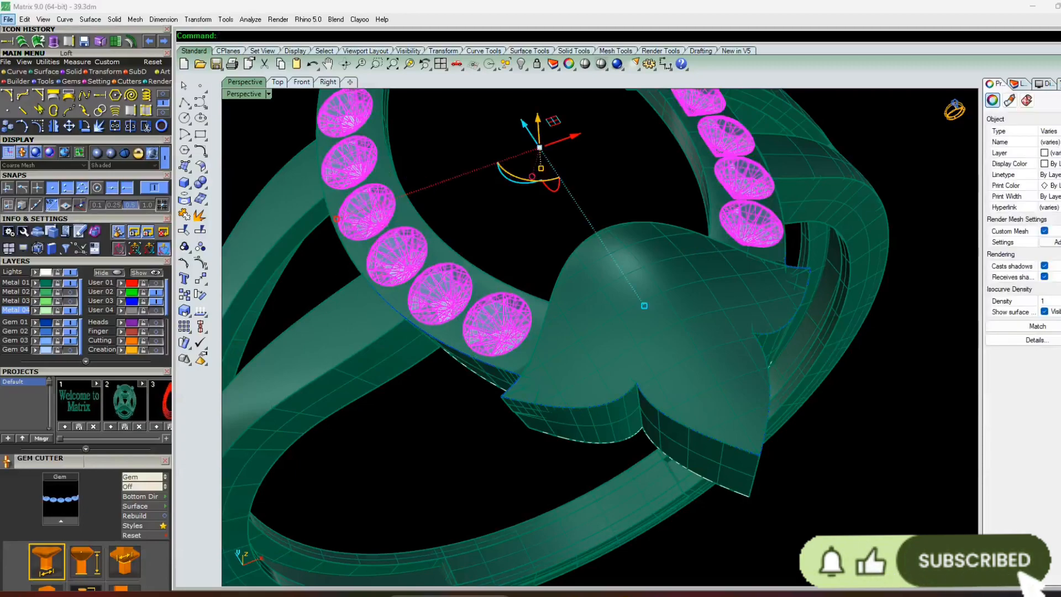
{"action": "left_click", "coordinate": [129, 82]}
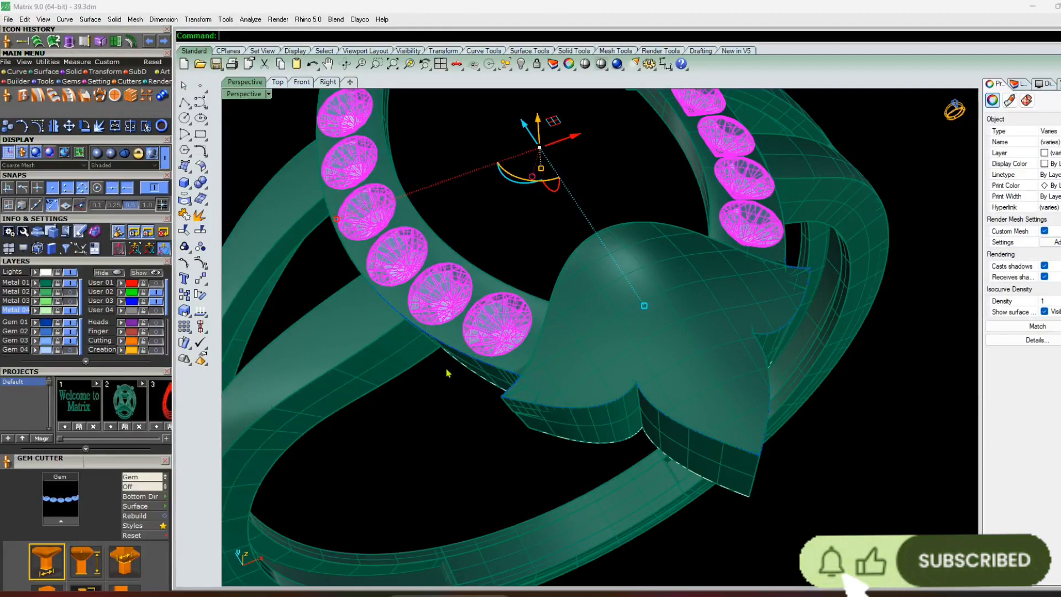
{"action": "left_click", "coordinate": [67, 523]}
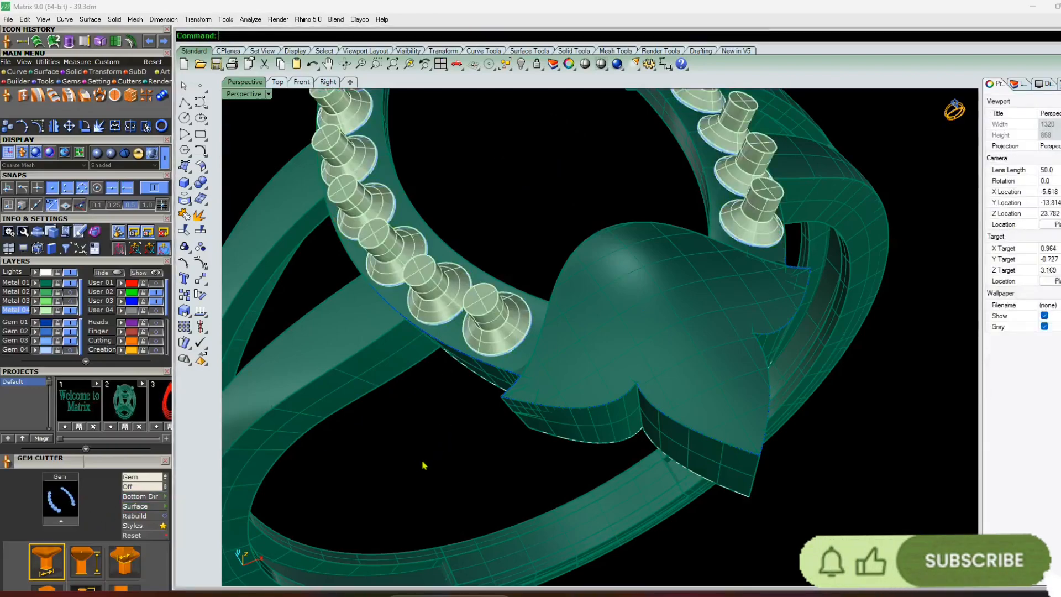
Boolean-subtract the gem cutters from the leaf side-wall solid and hide the Gem 03 layer
{"action": "right_click_drag", "start_coordinate": [423, 465], "coordinate": [477, 367]}
{"action": "right_click_drag", "start_coordinate": [597, 325], "coordinate": [571, 397]}
{"action": "left_click", "coordinate": [480, 396]}
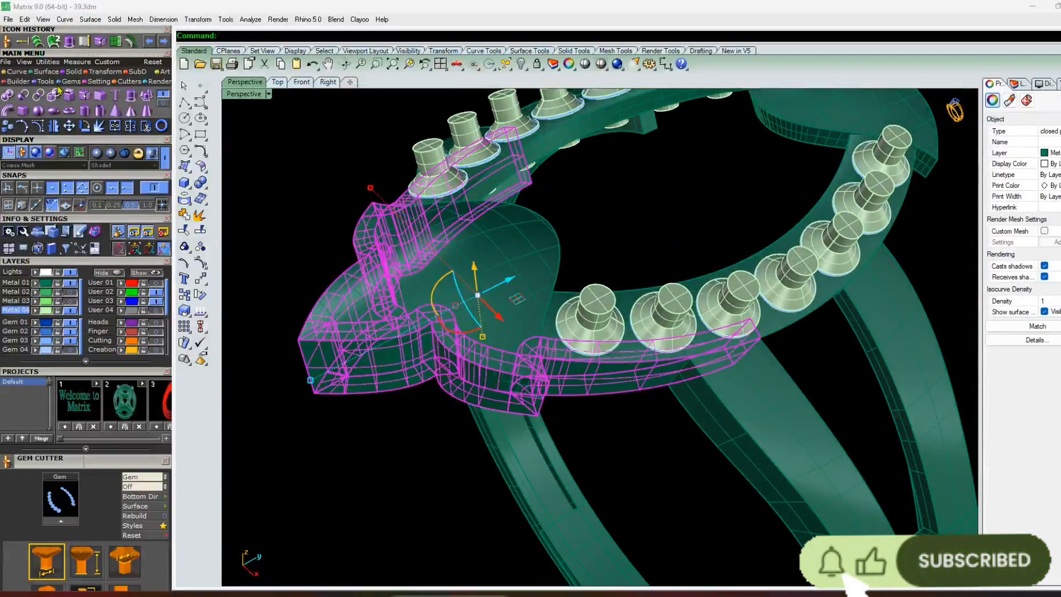
{"action": "left_click", "coordinate": [604, 316]}
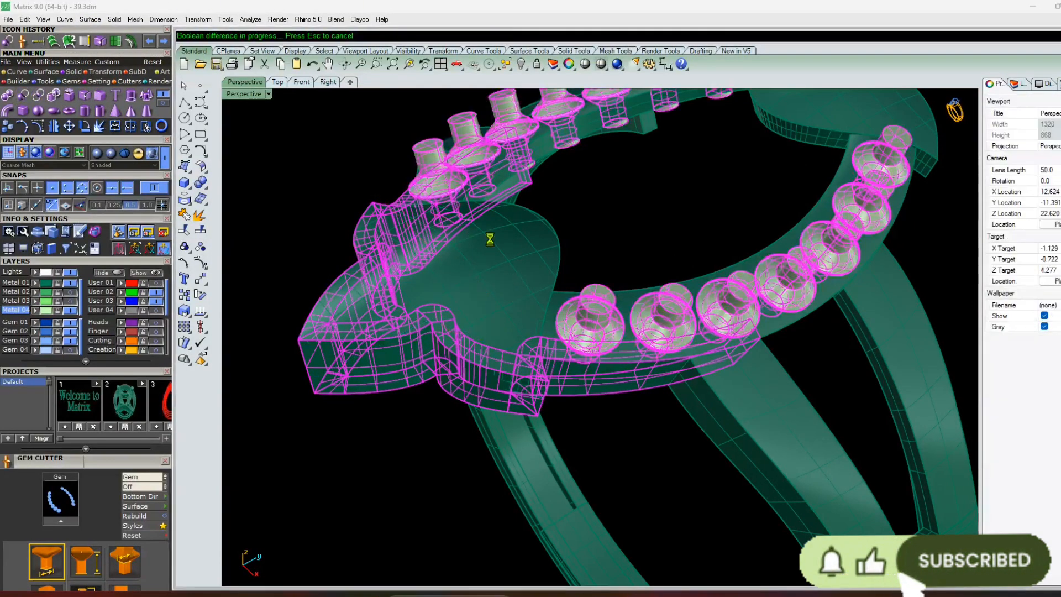
{"action": "right_click_drag", "start_coordinate": [490, 239], "coordinate": [548, 315]}
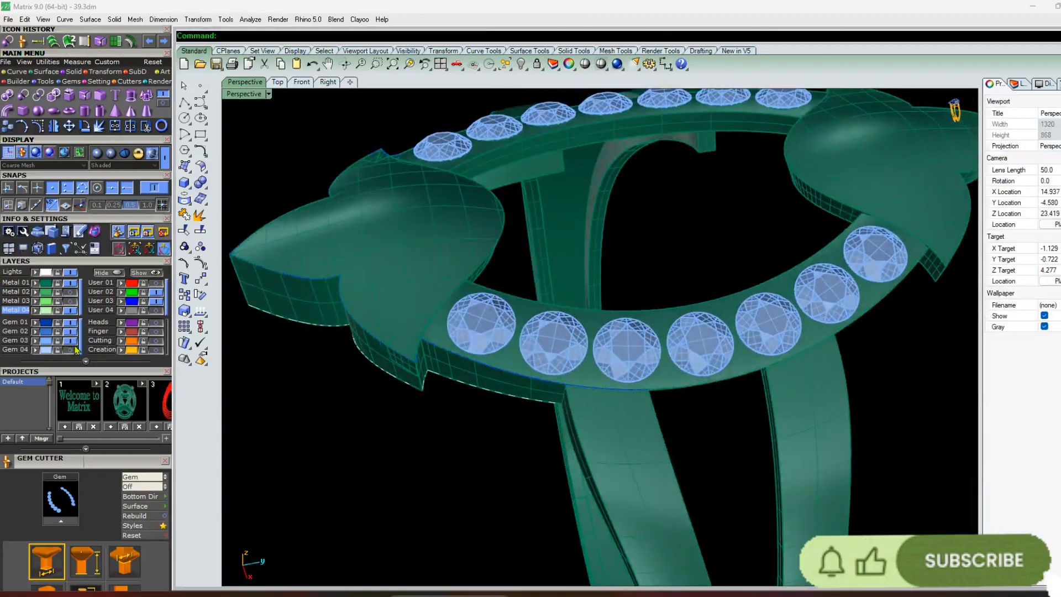
{"action": "left_click", "coordinate": [72, 341]}
Mirror the cut side-wall solid onto the opposite leaf, working in the Top view
{"action": "right_click_drag", "start_coordinate": [415, 354], "coordinate": [507, 383]}
{"action": "scroll", "coordinate": [426, 416], "scroll_direction": "up", "scroll_amount": 4}
{"action": "right_click_drag", "start_coordinate": [427, 417], "coordinate": [718, 406]}
{"action": "right_click_drag", "start_coordinate": [429, 367], "coordinate": [419, 298]}
{"action": "scroll", "coordinate": [417, 387], "scroll_direction": "down", "scroll_amount": 4}
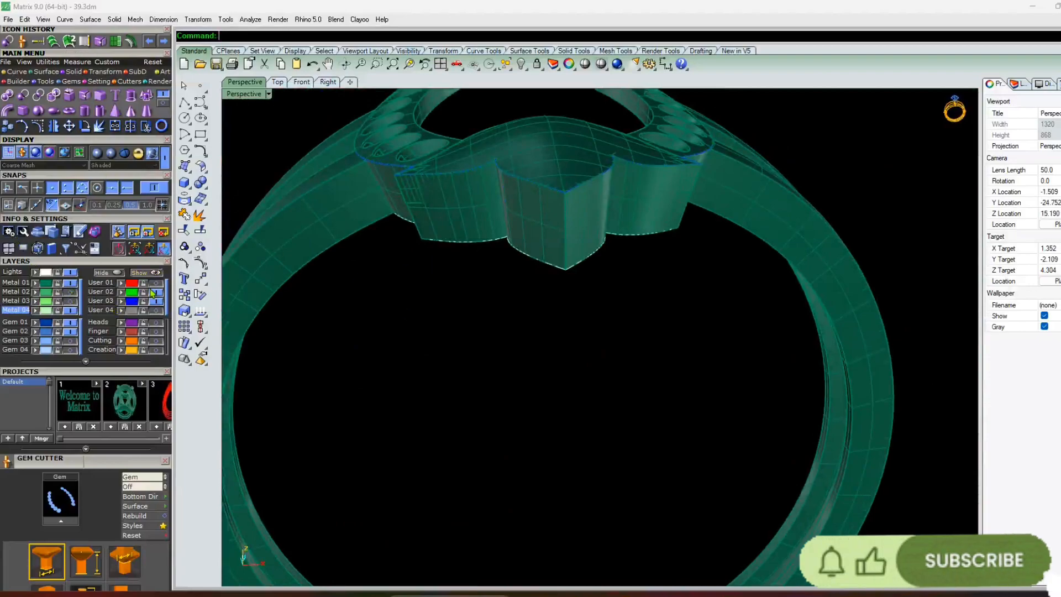
{"action": "right_click_drag", "start_coordinate": [420, 244], "coordinate": [531, 298]}
{"action": "right_click_drag", "start_coordinate": [232, 290], "coordinate": [322, 299]}
{"action": "left_click", "coordinate": [322, 295]}
{"action": "left_click", "coordinate": [277, 83]}
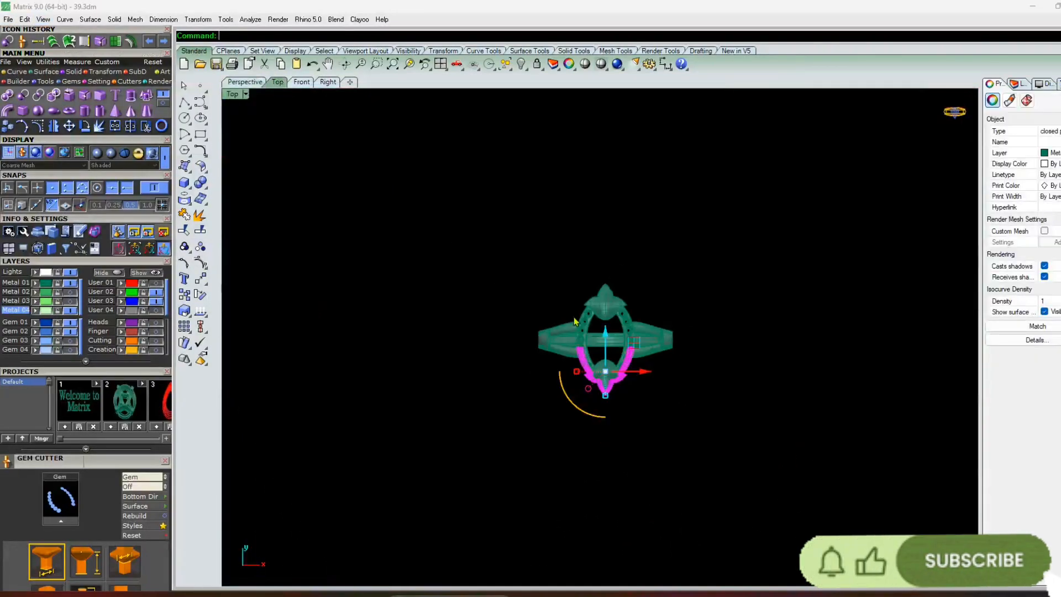
{"action": "left_click", "coordinate": [54, 126]}
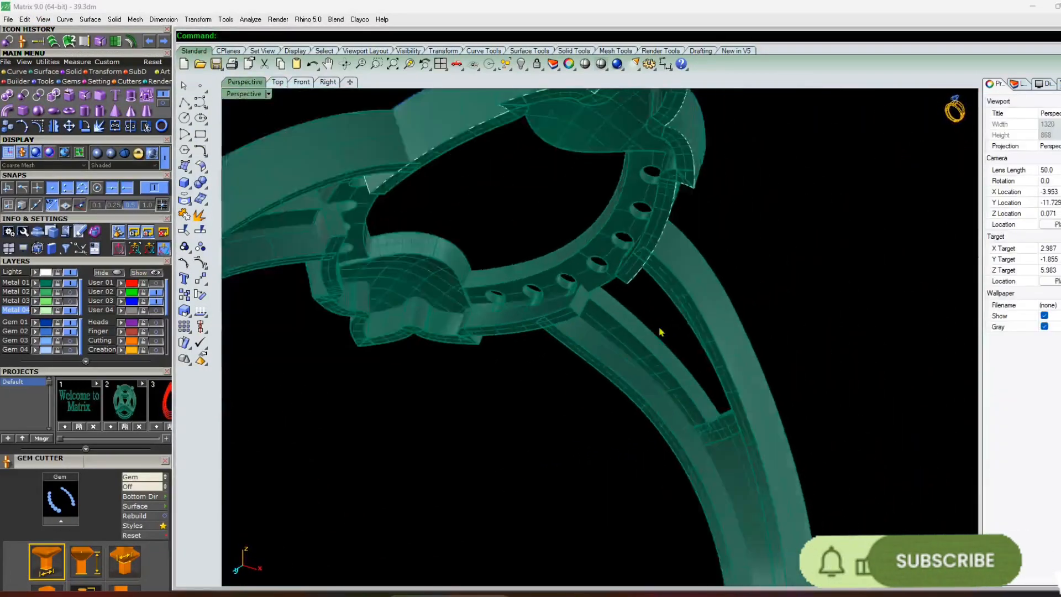
Duplicate the inner shank edge that runs up to the side wall on one branch of the split shank
{"action": "right_click_drag", "start_coordinate": [661, 331], "coordinate": [679, 426]}
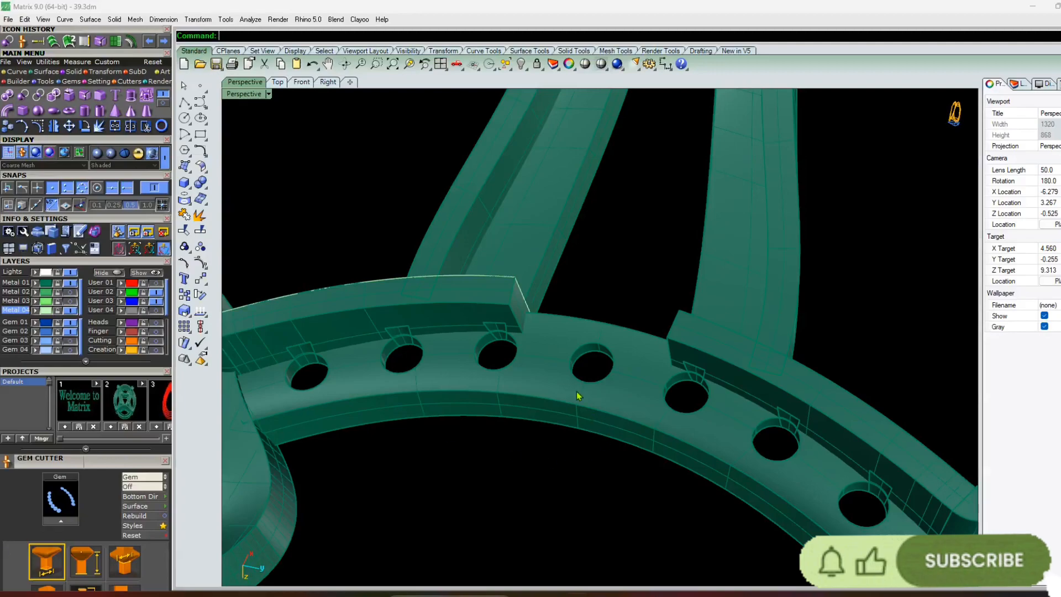
{"action": "scroll", "coordinate": [545, 301], "scroll_direction": "down", "scroll_amount": 6}
{"action": "right_click_drag", "start_coordinate": [545, 301], "coordinate": [564, 320]}
{"action": "scroll", "coordinate": [564, 320], "scroll_direction": "up", "scroll_amount": 3}
{"action": "scroll", "coordinate": [506, 282], "scroll_direction": "up", "scroll_amount": 6}
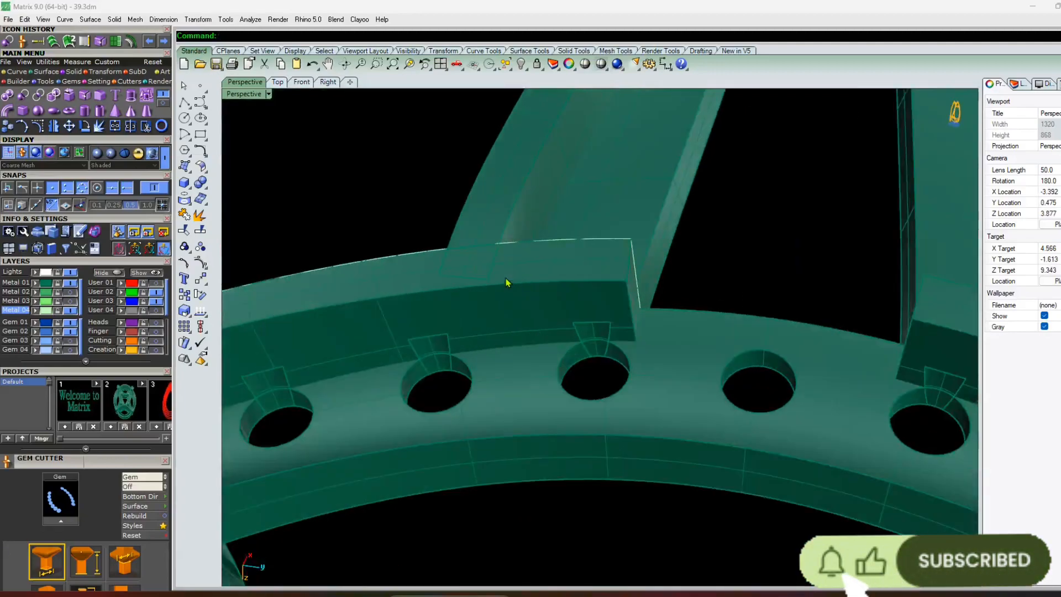
{"action": "scroll", "coordinate": [530, 374], "scroll_direction": "down", "scroll_amount": 2}
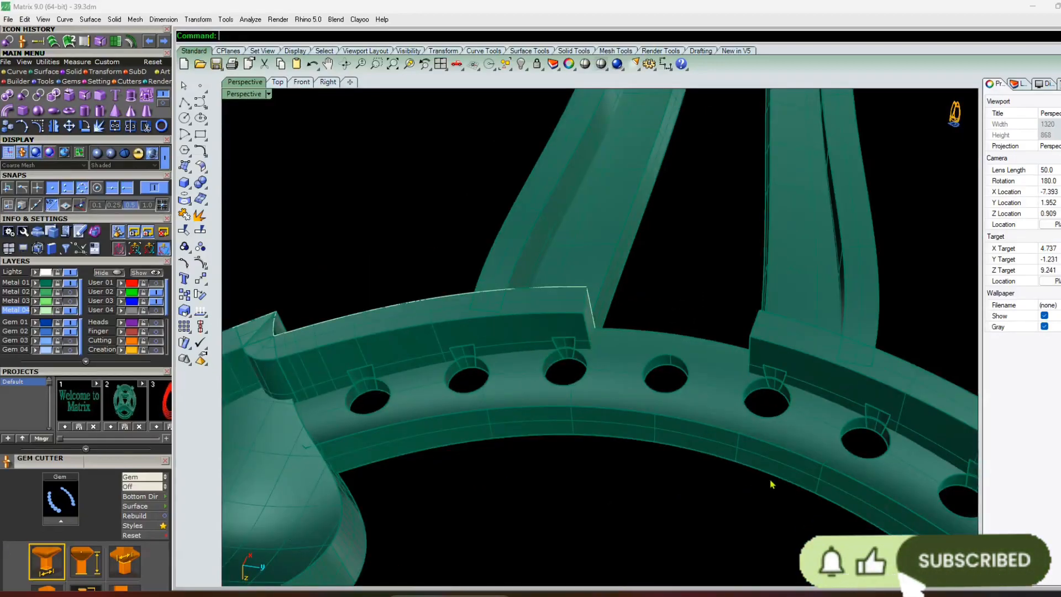
{"action": "right_click_drag", "start_coordinate": [642, 259], "coordinate": [459, 318]}
{"action": "right_click_drag", "start_coordinate": [407, 501], "coordinate": [519, 339]}
{"action": "left_click", "coordinate": [512, 243]}
{"action": "key", "text": "Return"}
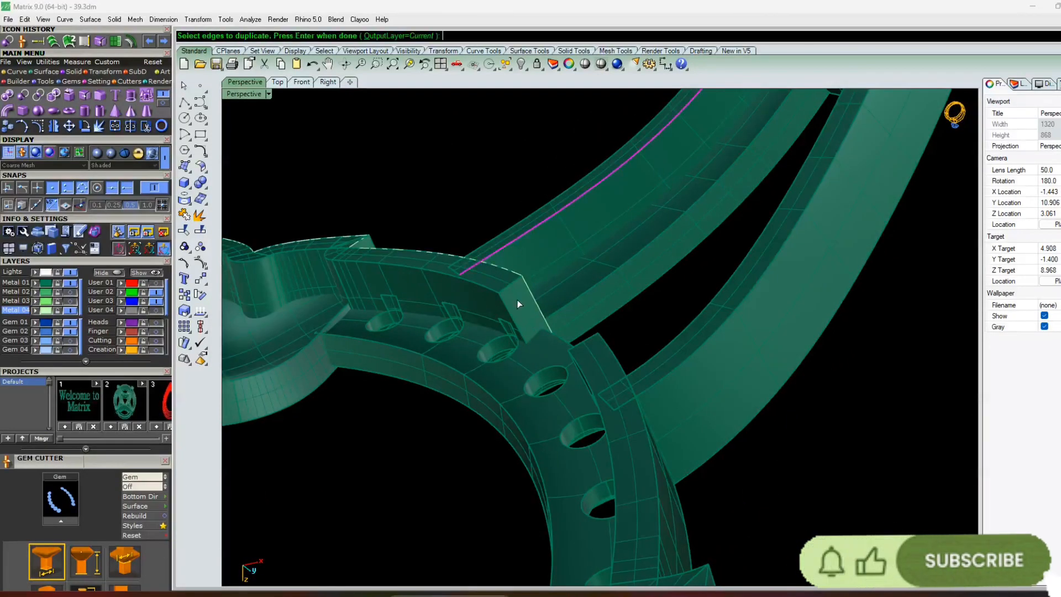
Duplicate the corresponding inner edge on the other branch of the split shank
{"action": "right_click_drag", "start_coordinate": [518, 300], "coordinate": [606, 441]}
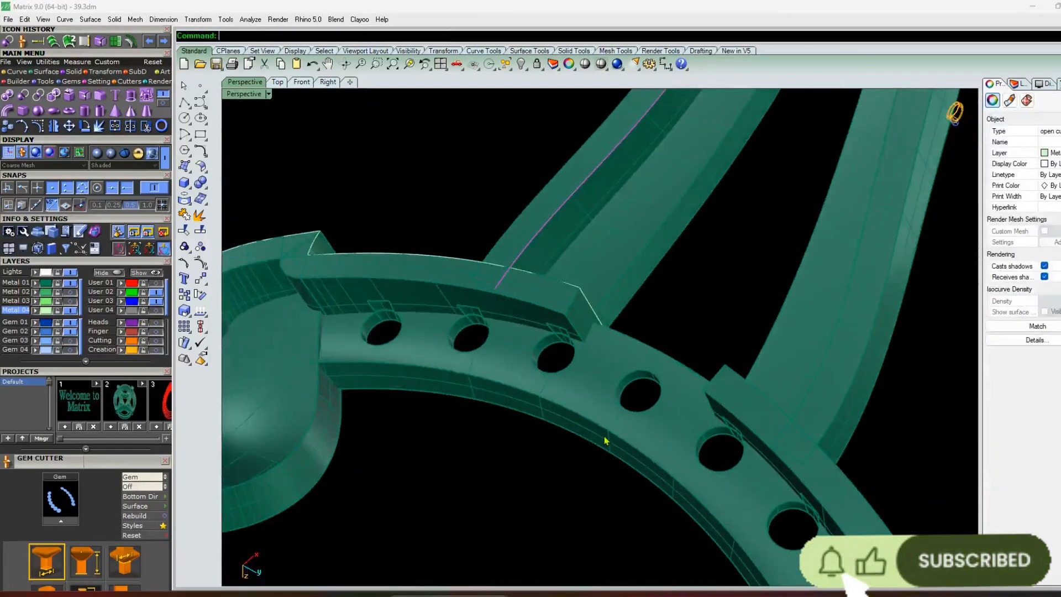
{"action": "right_click_drag", "start_coordinate": [757, 357], "coordinate": [768, 338]}
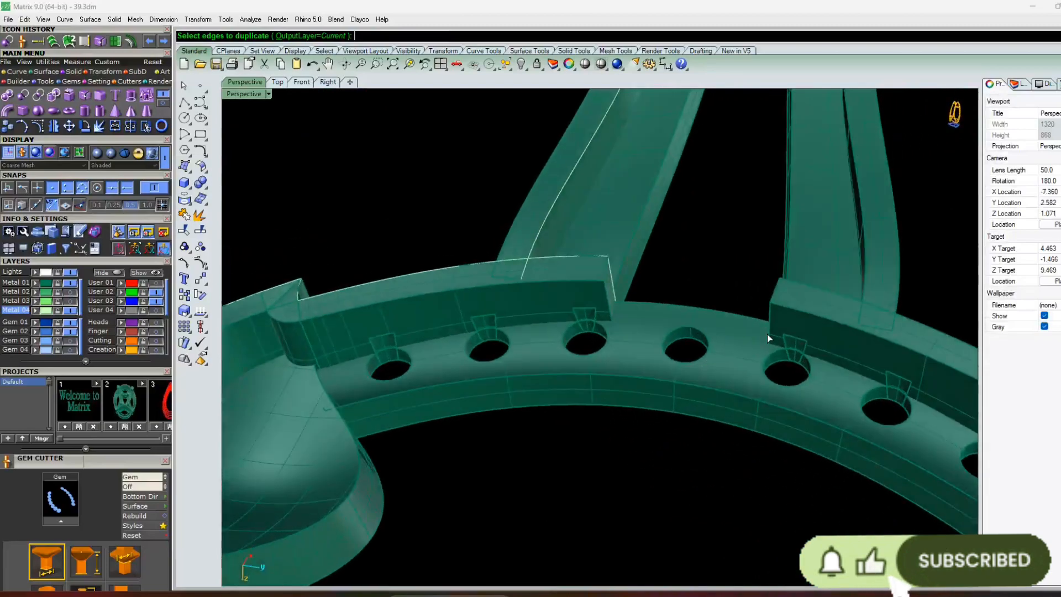
{"action": "left_click", "coordinate": [863, 272]}
{"action": "key", "text": "Return"}
{"action": "right_click_drag", "start_coordinate": [873, 277], "coordinate": [727, 397]}
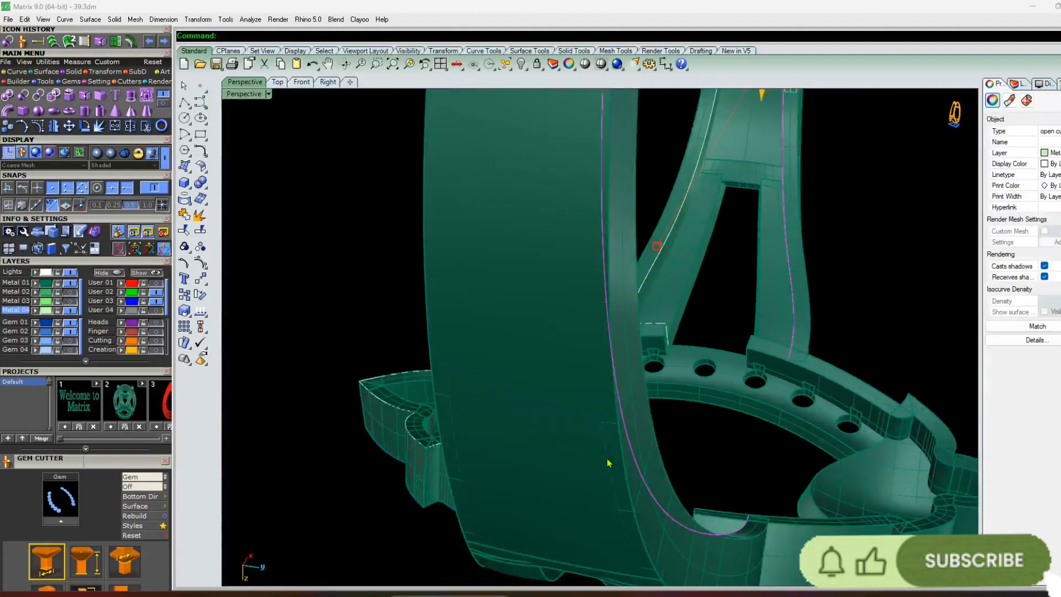
{"action": "right_click_drag", "start_coordinate": [598, 468], "coordinate": [685, 442]}
{"action": "right_click_drag", "start_coordinate": [470, 359], "coordinate": [498, 576]}
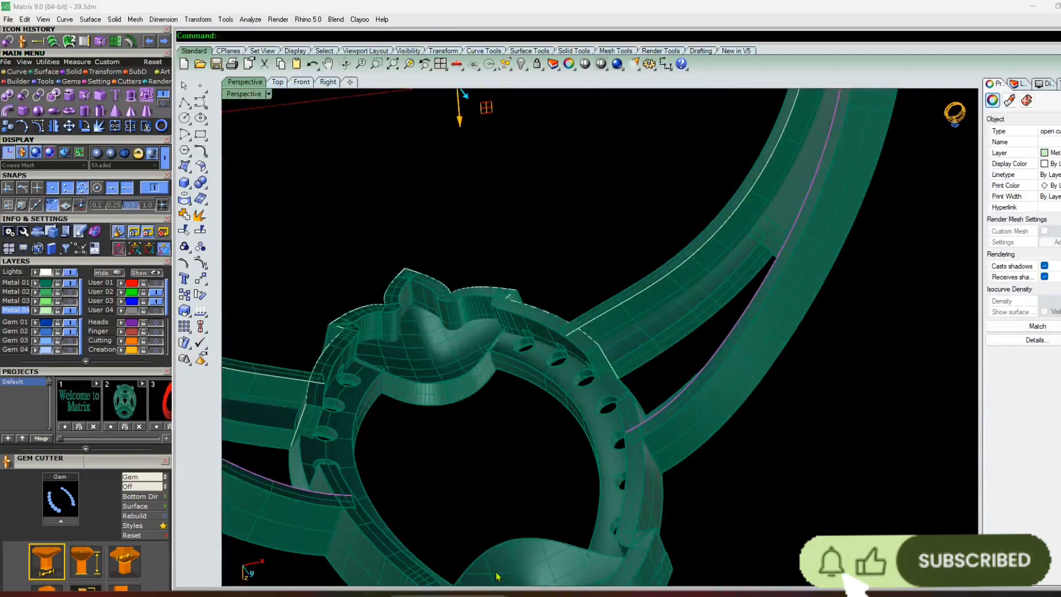
Extrude a duplicated shank edge into a cutting surface through the side wall and extend the surface's edge
{"action": "right_click_drag", "start_coordinate": [556, 426], "coordinate": [445, 345]}
{"action": "left_click", "coordinate": [444, 348]}
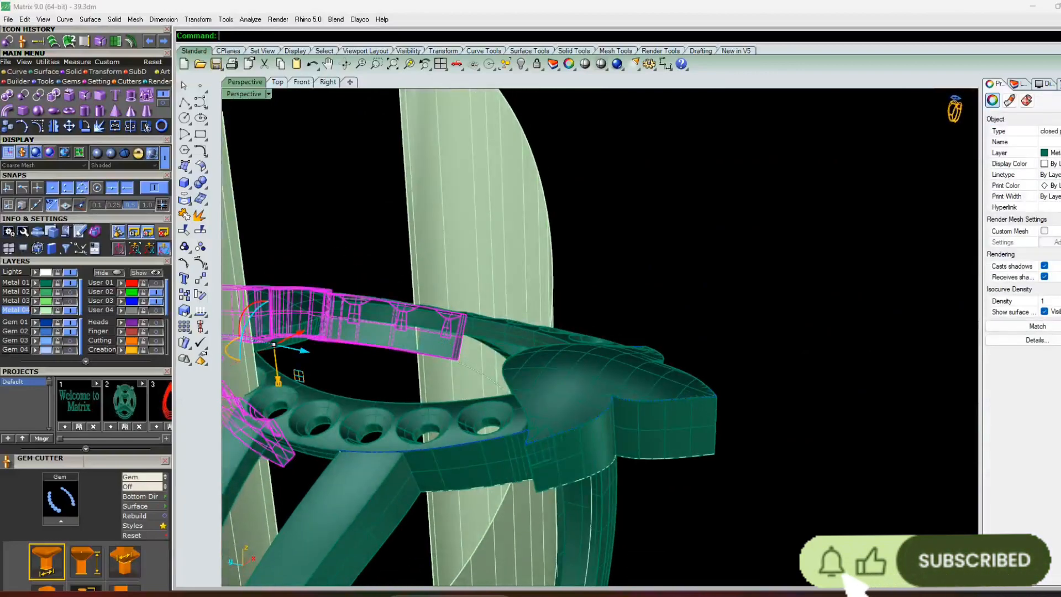
{"action": "key", "text": "Escape"}
{"action": "left_click", "coordinate": [441, 351]}
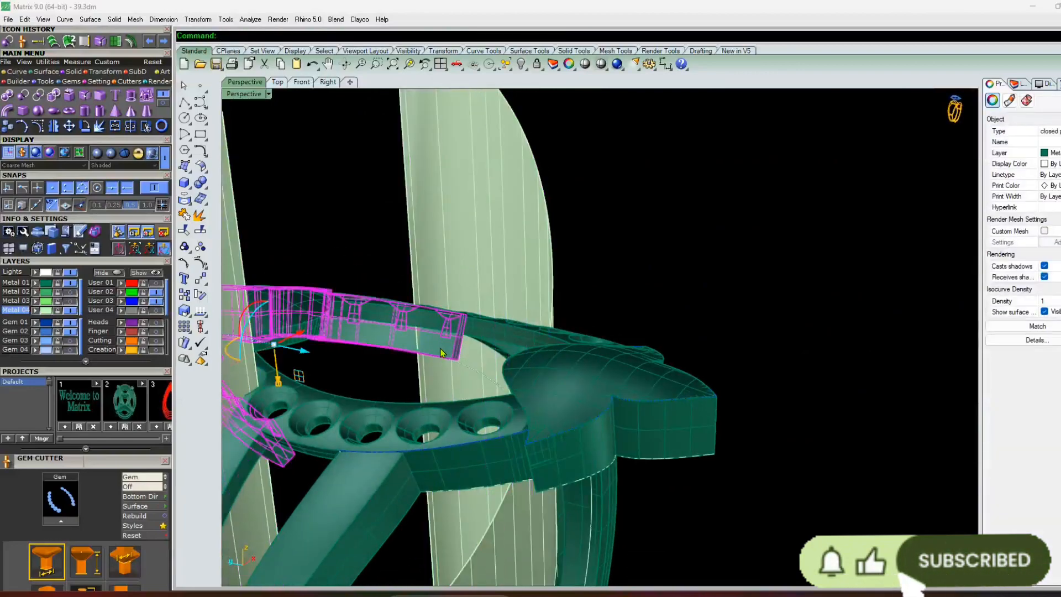
{"action": "right_click_drag", "start_coordinate": [443, 347], "coordinate": [486, 374]}
{"action": "scroll", "coordinate": [526, 277], "scroll_direction": "up", "scroll_amount": 3}
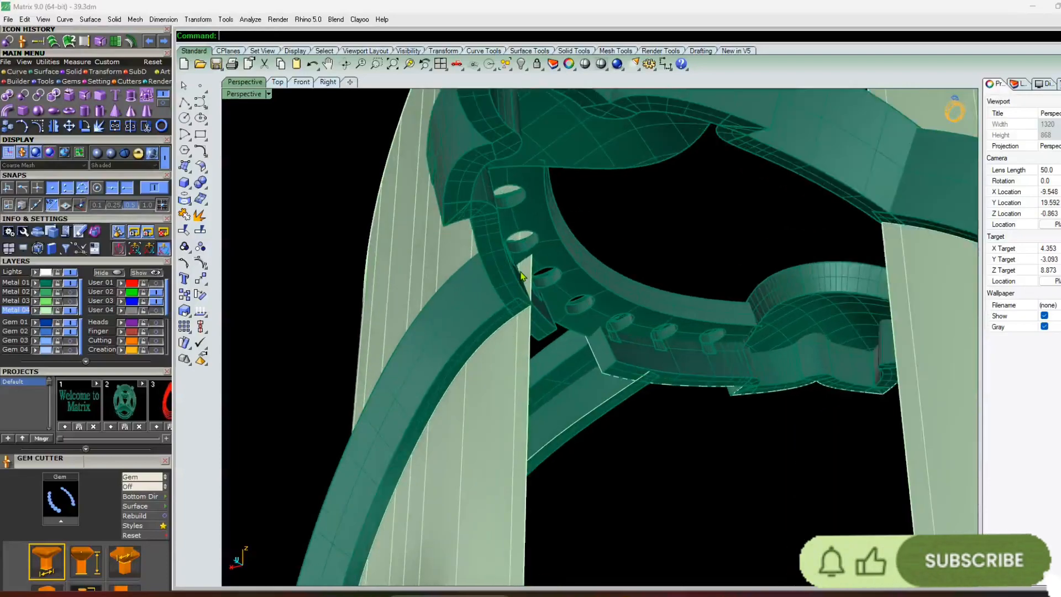
{"action": "scroll", "coordinate": [524, 310], "scroll_direction": "down", "scroll_amount": 8}
{"action": "right_click_drag", "start_coordinate": [524, 310], "coordinate": [530, 375]}
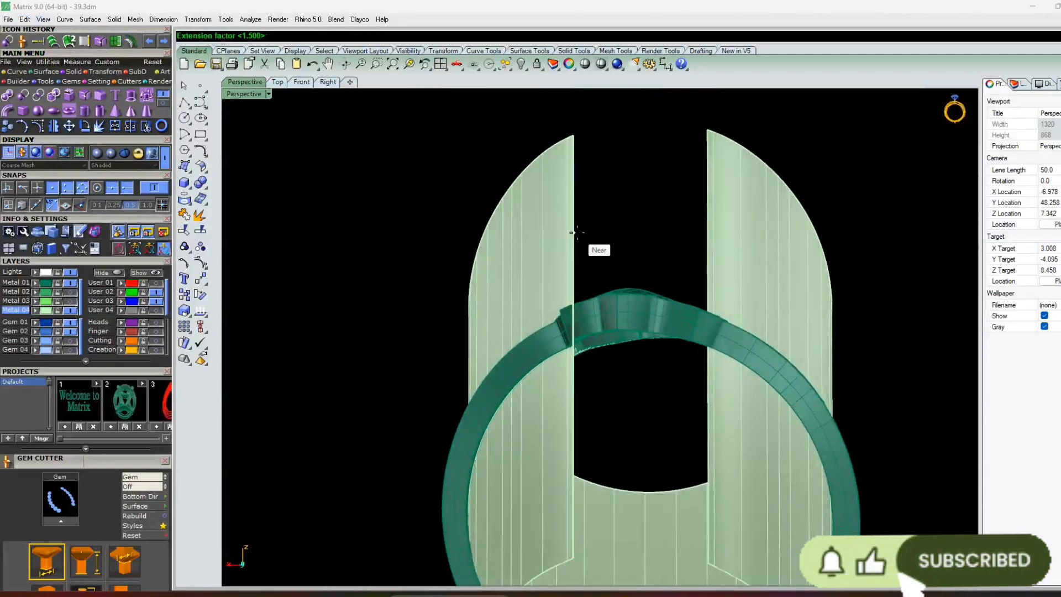
Boolean-split the side-wall solid with the extended cutting surface and delete its cut-off end
{"action": "right_click_drag", "start_coordinate": [624, 434], "coordinate": [451, 299]}
{"action": "scroll", "coordinate": [635, 425], "scroll_direction": "up", "scroll_amount": 8}
{"action": "left_click", "coordinate": [451, 299]}
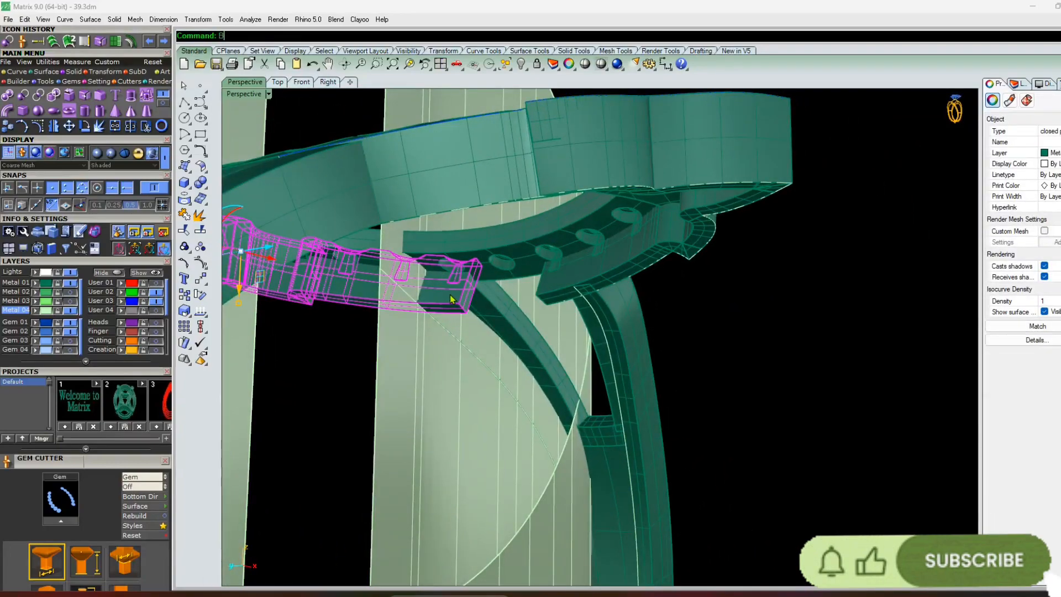
{"action": "key", "text": "Delete"}
{"action": "left_click", "coordinate": [450, 308]}
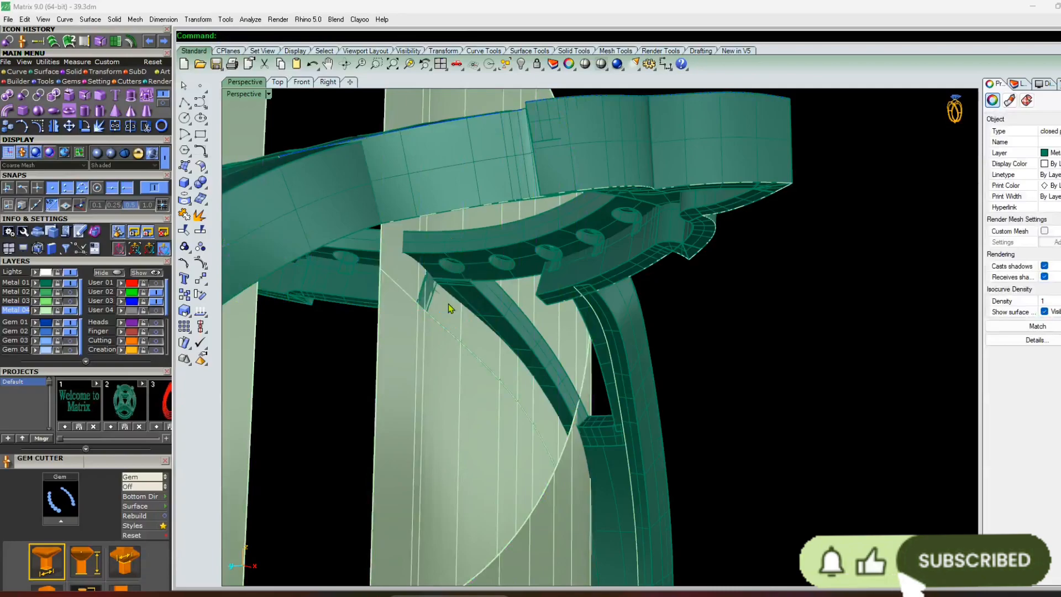
Delete the remaining cut-off piece at the wall's other end together with the cutting surface
{"action": "scroll", "coordinate": [449, 303], "scroll_direction": "down", "scroll_amount": 7}
{"action": "right_click_drag", "start_coordinate": [492, 349], "coordinate": [409, 326]}
{"action": "scroll", "coordinate": [486, 342], "scroll_direction": "up", "scroll_amount": 6}
{"action": "right_click_drag", "start_coordinate": [691, 293], "coordinate": [607, 315]}
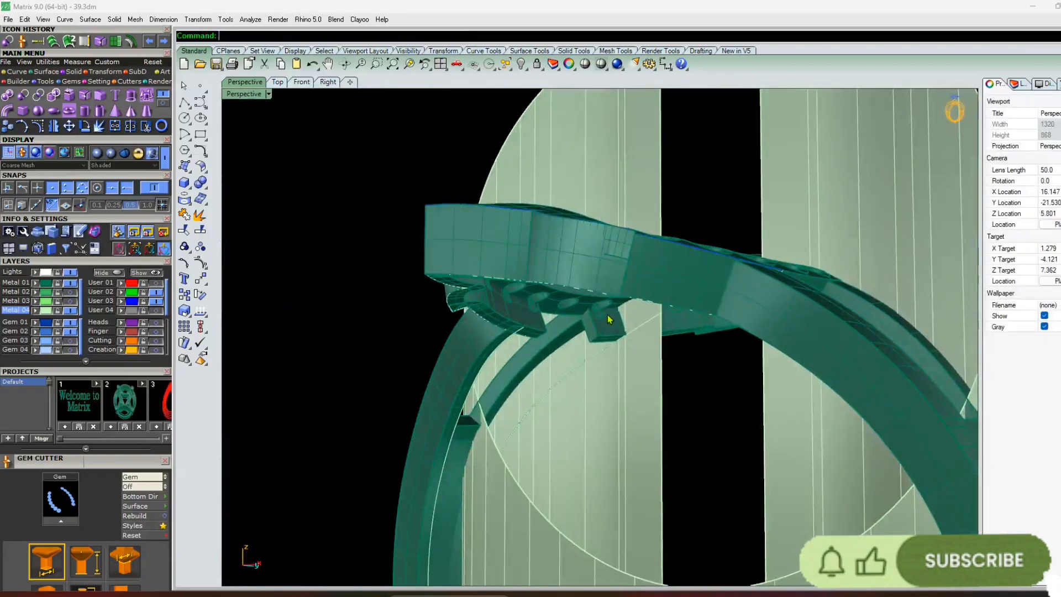
{"action": "key", "text": "Delete"}
{"action": "left_click", "coordinate": [599, 327]}
{"action": "key", "text": "Delete"}
Extrude the other duplicated shank edge curve to both sides by about 9.1 to form a second cutting surface
{"action": "right_click_drag", "start_coordinate": [585, 268], "coordinate": [649, 261]}
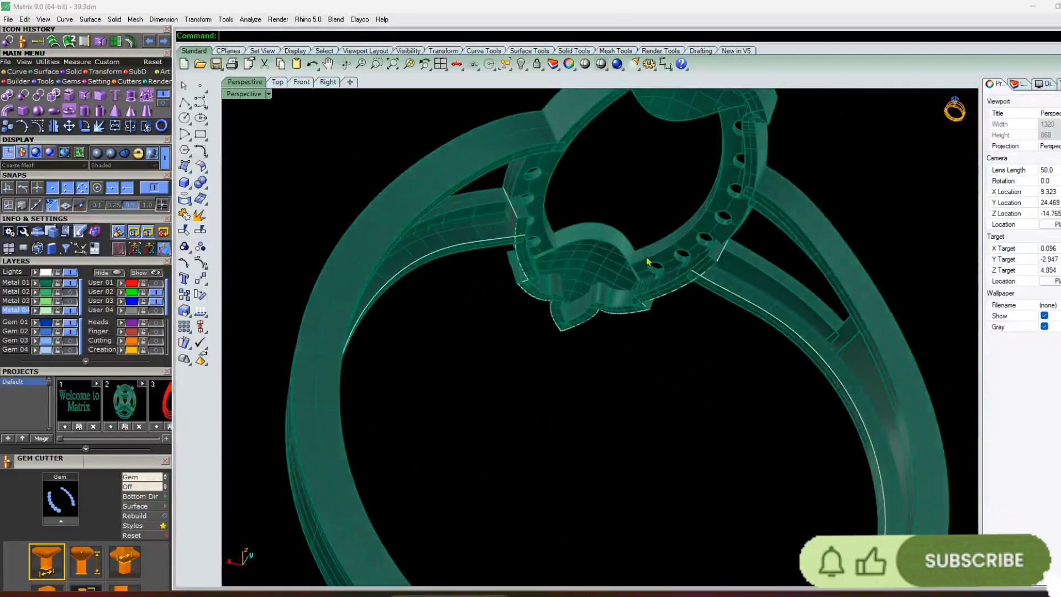
{"action": "right_click_drag", "start_coordinate": [532, 388], "coordinate": [493, 293]}
{"action": "right_click_drag", "start_coordinate": [359, 328], "coordinate": [486, 210]}
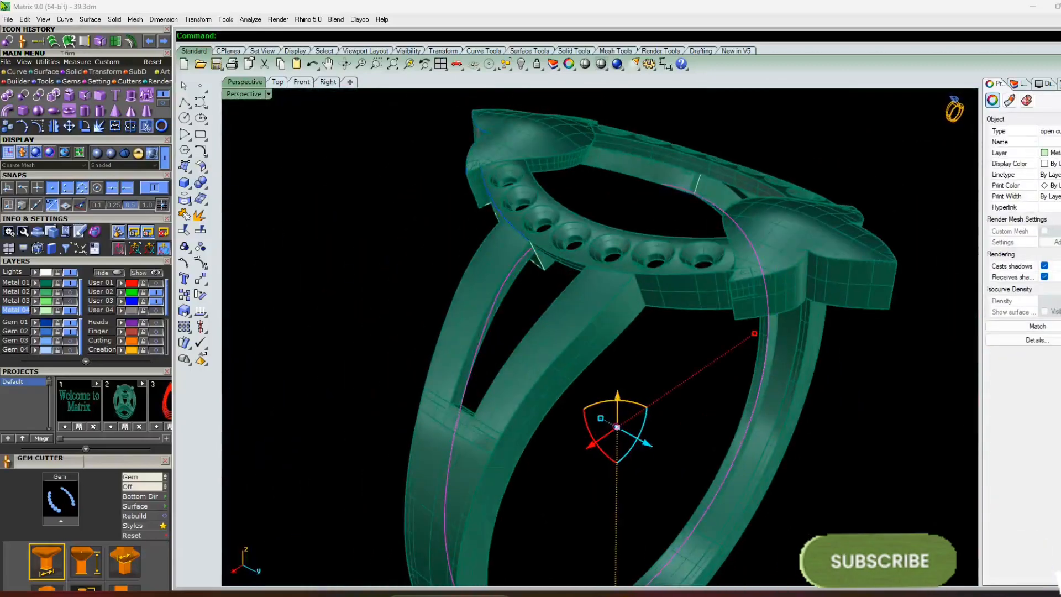
{"action": "left_click", "coordinate": [131, 95]}
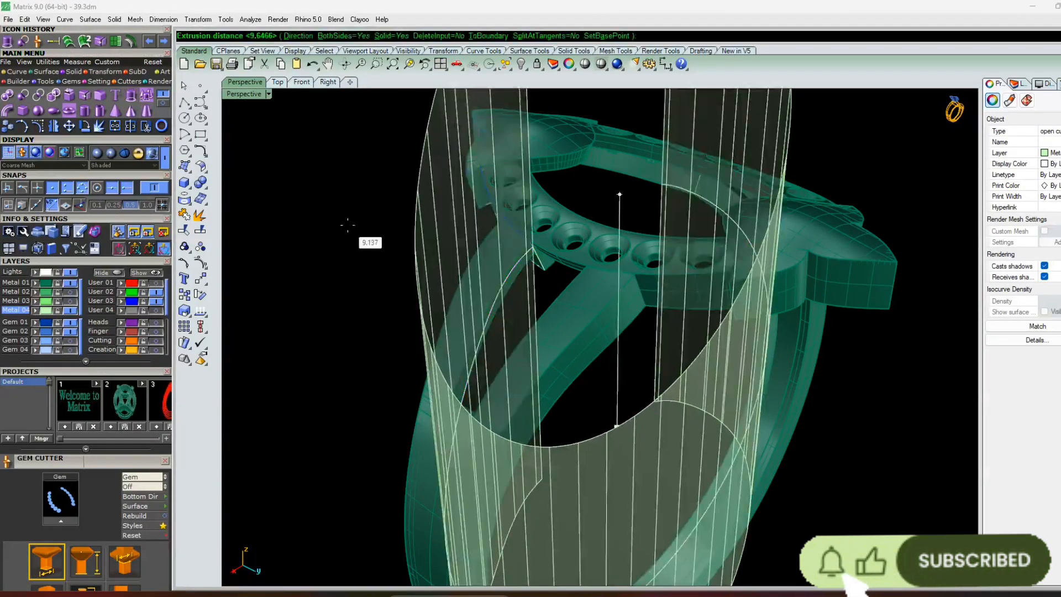
{"action": "left_click", "coordinate": [349, 229]}
Boolean-split the opposite leaf's side-wall solid with the second cutting surface
{"action": "right_click_drag", "start_coordinate": [351, 229], "coordinate": [499, 288]}
{"action": "left_click", "coordinate": [350, 361]}
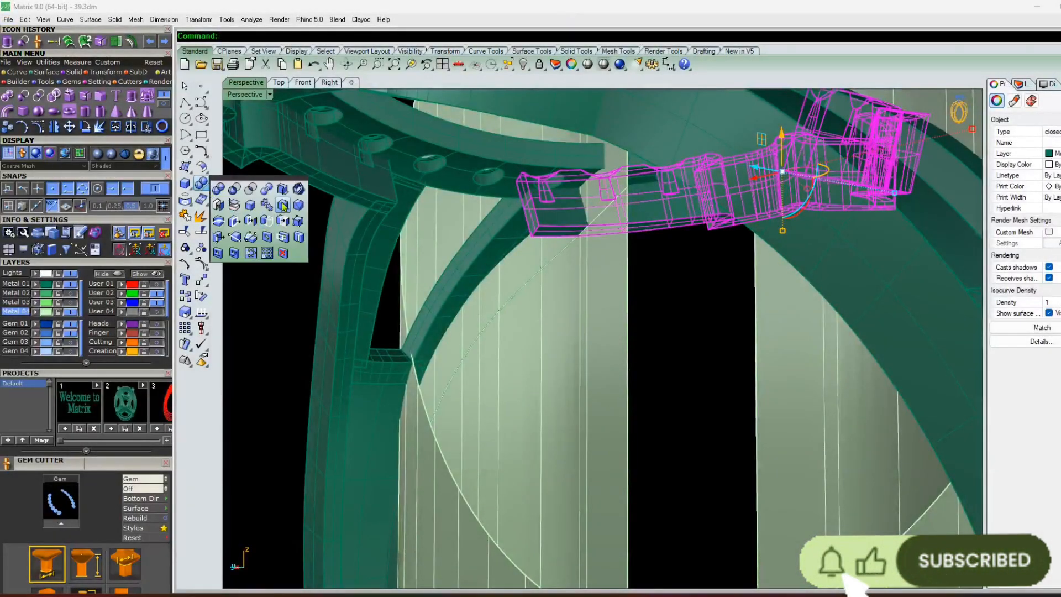
{"action": "left_click", "coordinate": [267, 189]}
{"action": "left_click", "coordinate": [622, 266]}
{"action": "right_click", "coordinate": [622, 266]}
Delete the second wall's cut-off ends, the cutting surface and the leftover duplicated edge curves
{"action": "left_click", "coordinate": [558, 213]}
{"action": "left_click", "coordinate": [553, 310], "text": "shift"}
{"action": "key", "text": "Delete"}
{"action": "right_click_drag", "start_coordinate": [586, 309], "coordinate": [594, 346]}
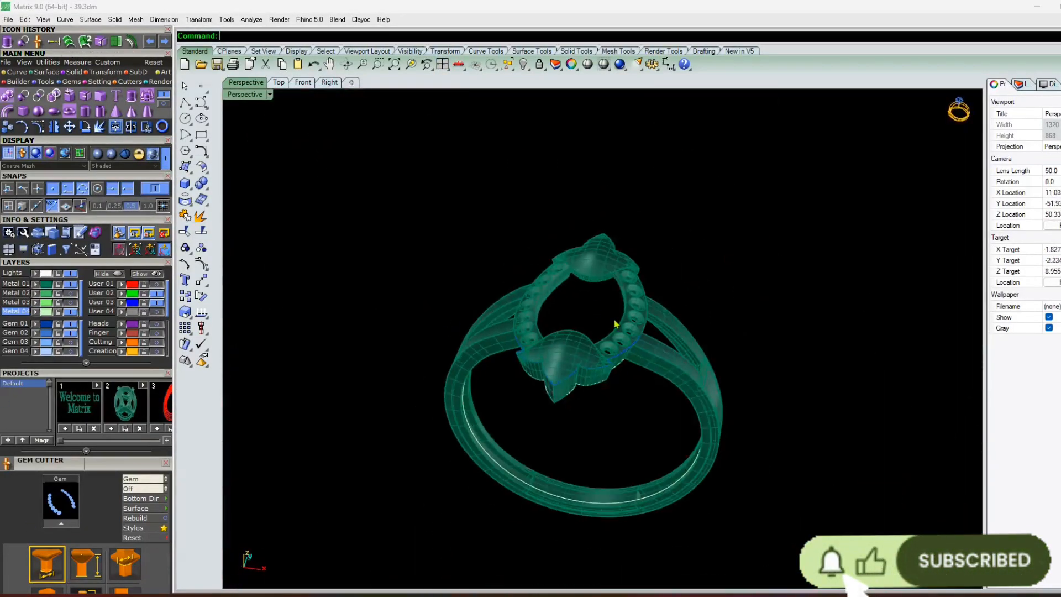
{"action": "left_click_drag", "start_coordinate": [762, 165], "coordinate": [675, 332]}
{"action": "key", "text": "Delete"}
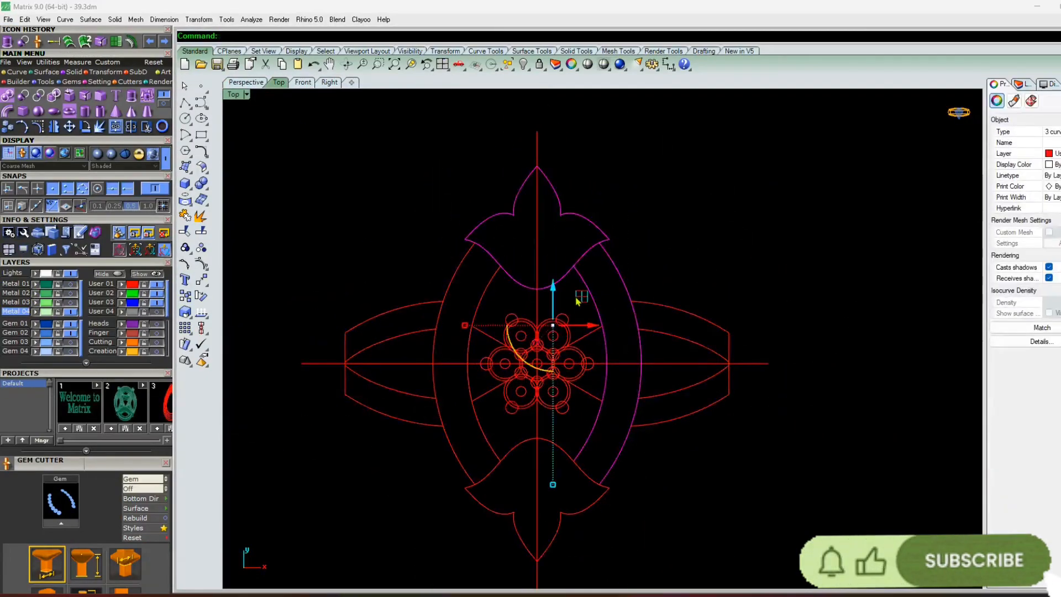
Hide the leaf, head and shank outline curves so that only the central flower cluster layout is left
{"action": "left_click_drag", "start_coordinate": [569, 462], "coordinate": [567, 460], "text": "shift"}
{"action": "left_click", "coordinate": [488, 439], "text": "shift"}
{"action": "left_click_drag", "start_coordinate": [444, 429], "coordinate": [438, 428], "text": "shift"}
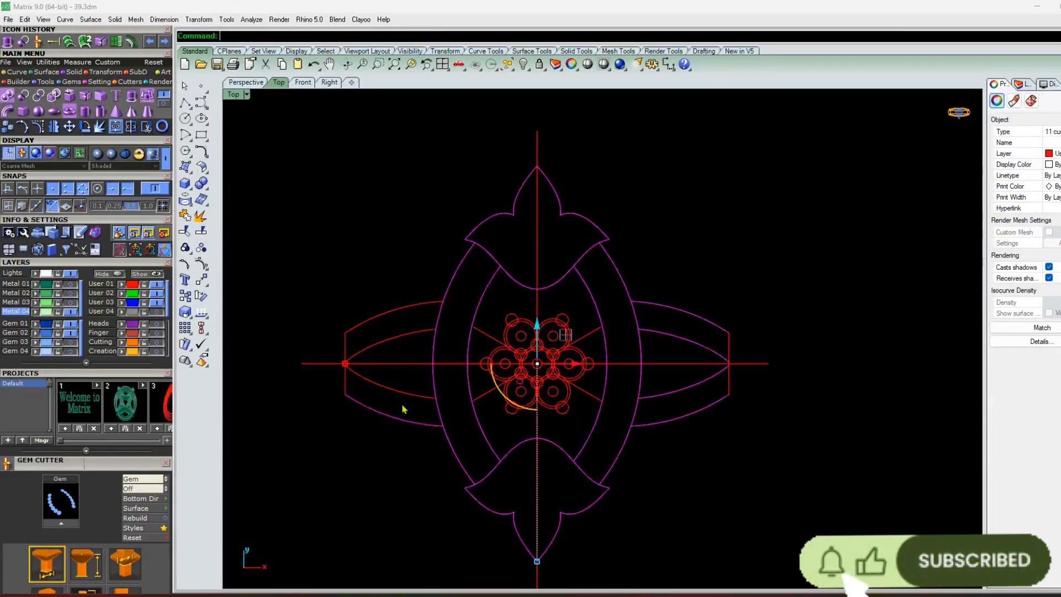
{"action": "left_click", "coordinate": [113, 274]}
{"action": "scroll", "coordinate": [541, 387], "scroll_direction": "up", "scroll_amount": 8}
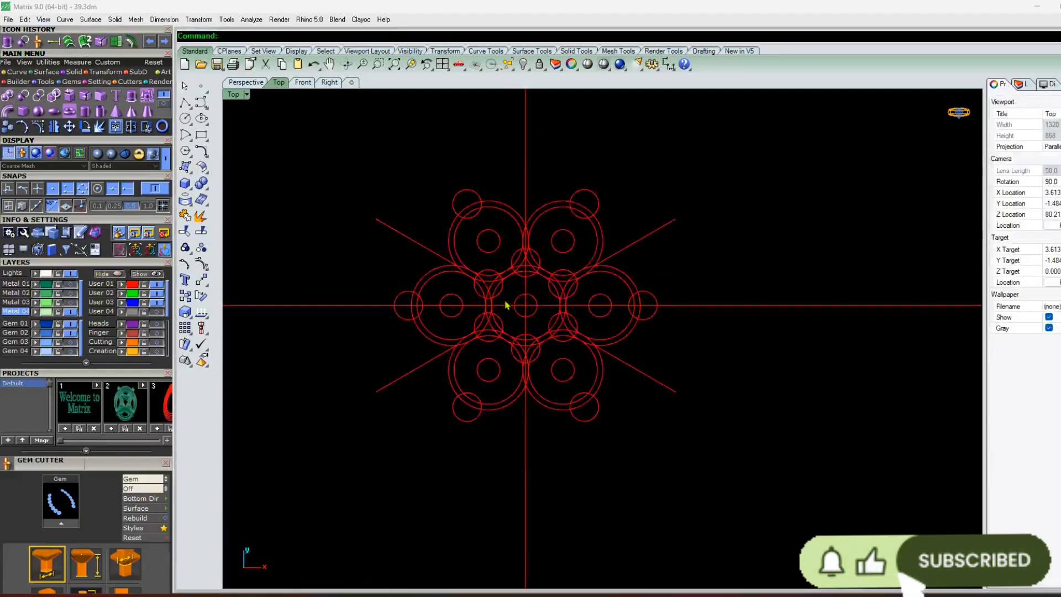
{"action": "left_click", "coordinate": [236, 84]}
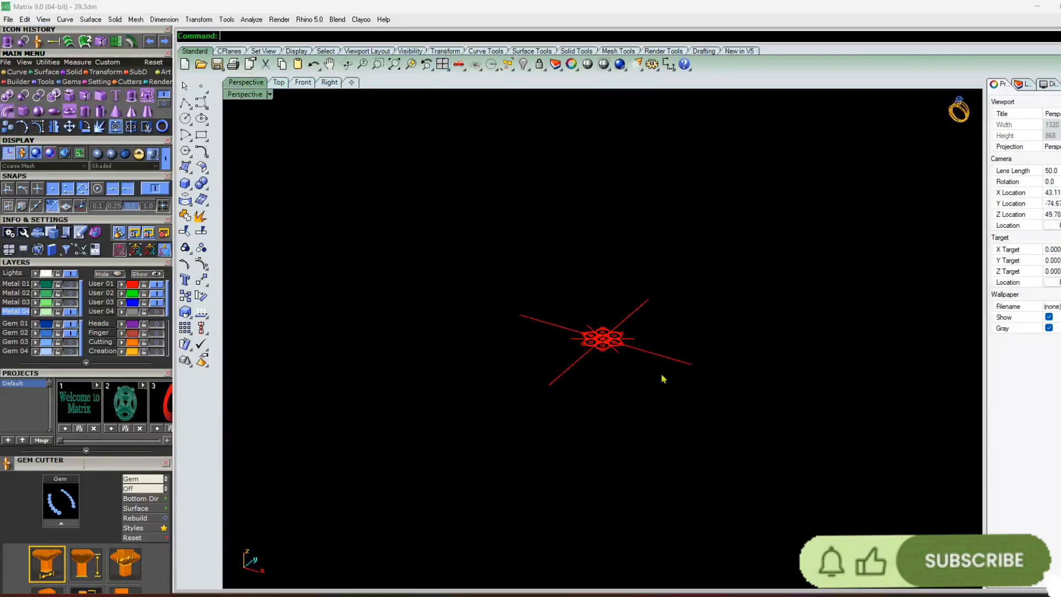
Extrude the inner and outer circles of the central seat and one neighbouring petal seat downward about 2.33 as solid collars
{"action": "scroll", "coordinate": [609, 343], "scroll_direction": "up", "scroll_amount": 10}
{"action": "right_click_drag", "start_coordinate": [556, 350], "coordinate": [625, 343]}
{"action": "scroll", "coordinate": [600, 397], "scroll_direction": "up", "scroll_amount": 5}
{"action": "scroll", "coordinate": [575, 337], "scroll_direction": "up", "scroll_amount": 4}
{"action": "left_click", "coordinate": [441, 332]}
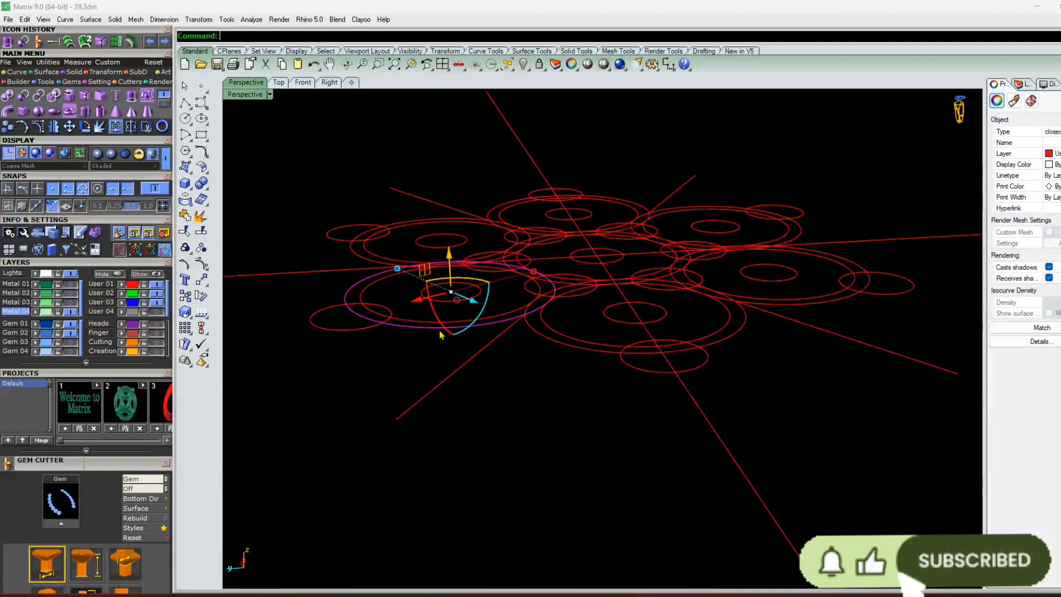
{"action": "left_click", "coordinate": [279, 82]}
{"action": "scroll", "coordinate": [680, 406], "scroll_direction": "up", "scroll_amount": 8}
{"action": "left_click", "coordinate": [611, 324]}
{"action": "left_click", "coordinate": [571, 301], "text": "shift"}
{"action": "left_click", "coordinate": [694, 345], "text": "shift"}
{"action": "left_click", "coordinate": [681, 303], "text": "shift"}
{"action": "left_click", "coordinate": [246, 83]}
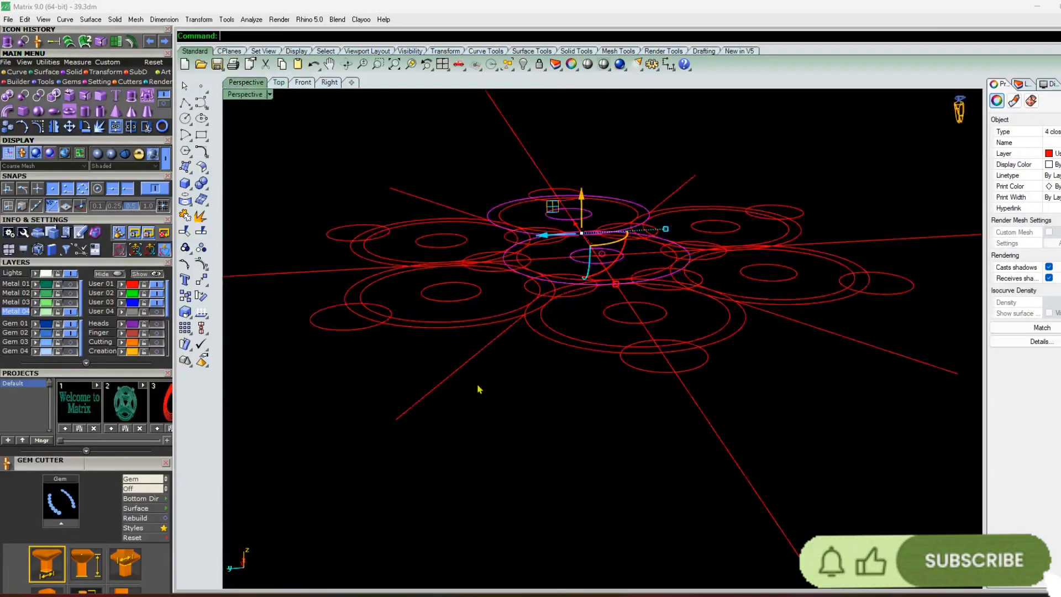
{"action": "right_click_drag", "start_coordinate": [478, 389], "coordinate": [496, 378]}
{"action": "left_click", "coordinate": [7, 42]}
{"action": "scroll", "coordinate": [431, 431], "scroll_direction": "down", "scroll_amount": 2}
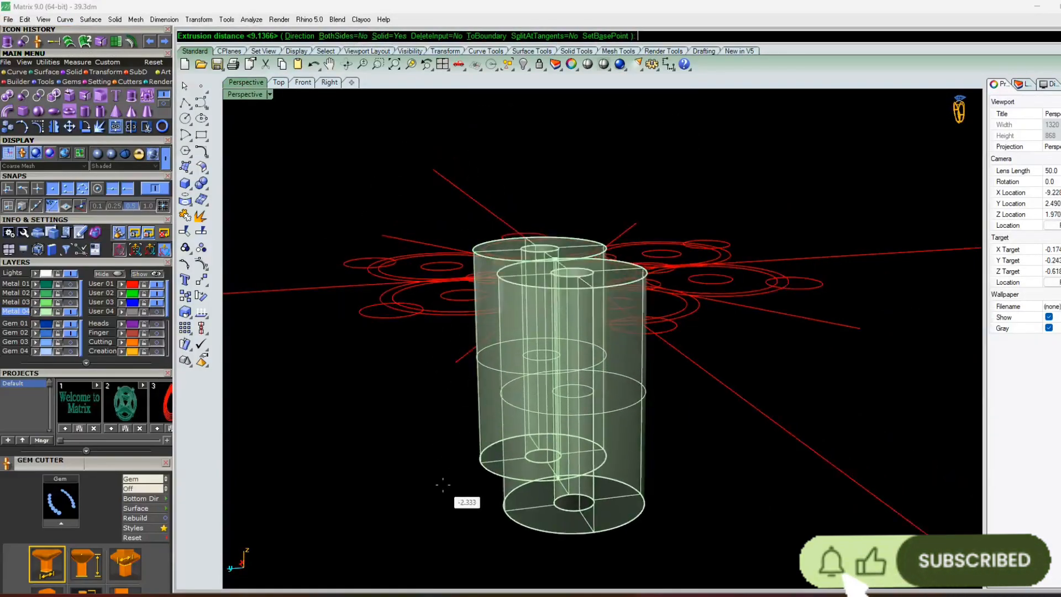
{"action": "left_click", "coordinate": [442, 483]}
Raise one inner and one outer prong circle slightly above the tops of the two collars
{"action": "right_click_drag", "start_coordinate": [420, 381], "coordinate": [597, 458]}
{"action": "scroll", "coordinate": [392, 444], "scroll_direction": "up", "scroll_amount": 5}
{"action": "left_click", "coordinate": [387, 447]}
{"action": "right_click_drag", "start_coordinate": [398, 431], "coordinate": [381, 343]}
{"action": "scroll", "coordinate": [381, 343], "scroll_direction": "down", "scroll_amount": 4}
{"action": "left_click", "coordinate": [279, 83]}
{"action": "left_click", "coordinate": [548, 227], "text": "shift"}
{"action": "left_click", "coordinate": [572, 241]}
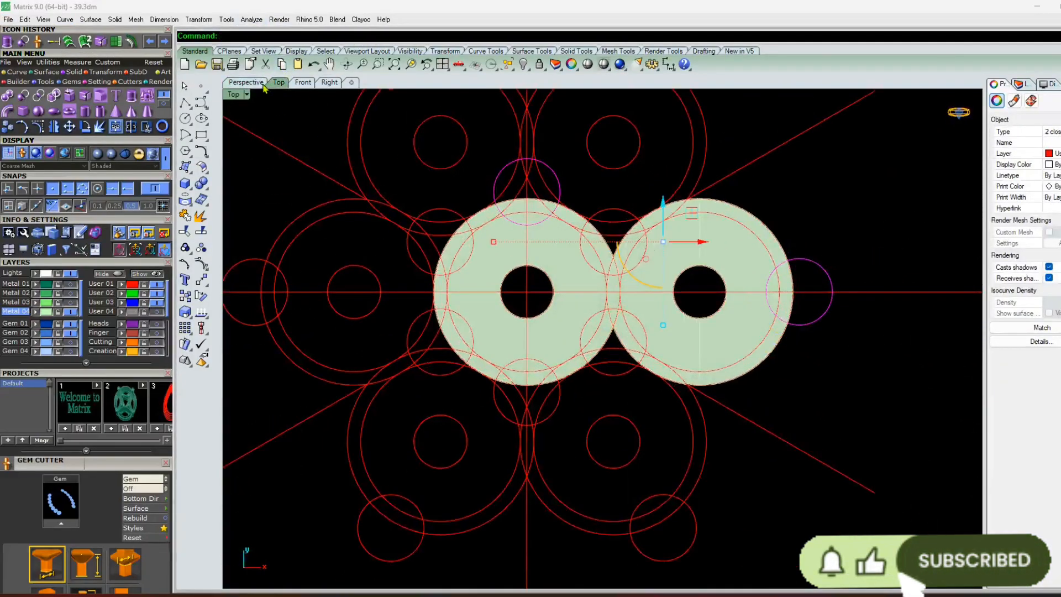
{"action": "left_click", "coordinate": [246, 82]}
{"action": "right_click_drag", "start_coordinate": [470, 354], "coordinate": [469, 315]}
{"action": "left_click_drag", "start_coordinate": [465, 275], "coordinate": [464, 211]}
Extrude the two raised prong circles downward about 3.87 as solid prongs
{"action": "left_click", "coordinate": [8, 42]}
{"action": "scroll", "coordinate": [516, 429], "scroll_direction": "down", "scroll_amount": 4}
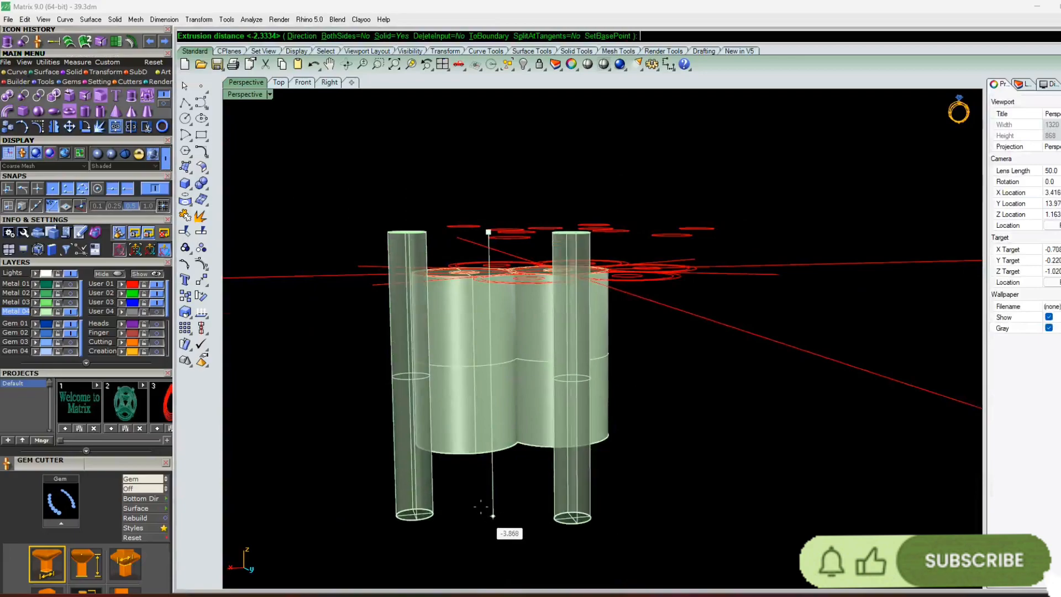
{"action": "left_click", "coordinate": [487, 511]}
{"action": "right_click_drag", "start_coordinate": [486, 356], "coordinate": [498, 481]}
{"action": "left_click", "coordinate": [487, 514]}
Fillet the top edges of both prongs with a radius of 0.2
{"action": "left_click", "coordinate": [7, 126]}
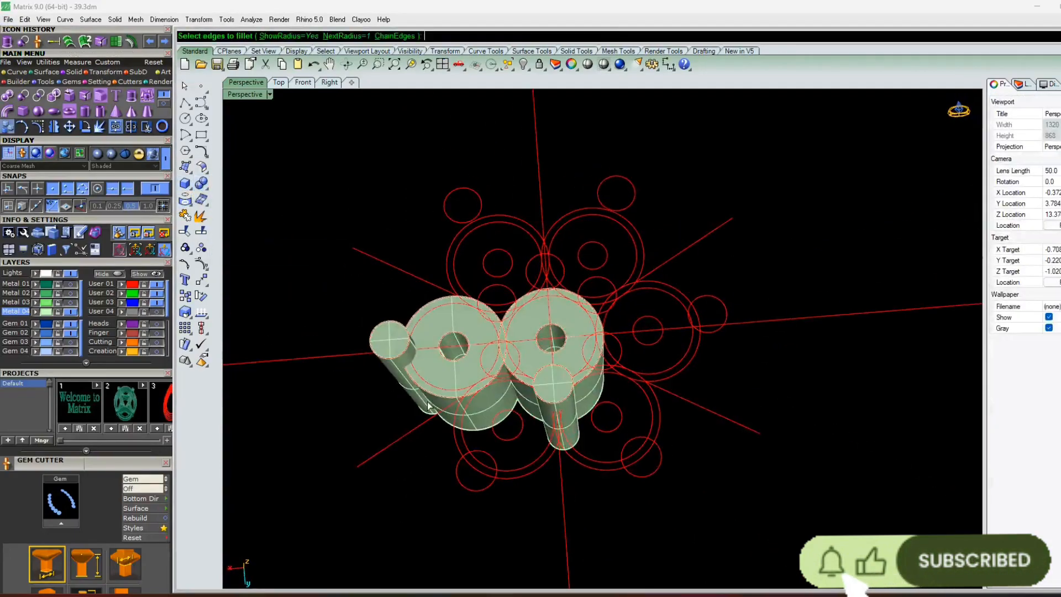
{"action": "right_click_drag", "start_coordinate": [428, 406], "coordinate": [406, 326]}
{"action": "scroll", "coordinate": [406, 326], "scroll_direction": "up", "scroll_amount": 5}
{"action": "left_click", "coordinate": [402, 283]}
{"action": "type", "text": "0.2"}
{"action": "key", "text": "Return"}
{"action": "left_click", "coordinate": [402, 284]}
{"action": "left_click", "coordinate": [863, 313]}
{"action": "key", "text": "Return"}
{"action": "key", "text": "Return"}
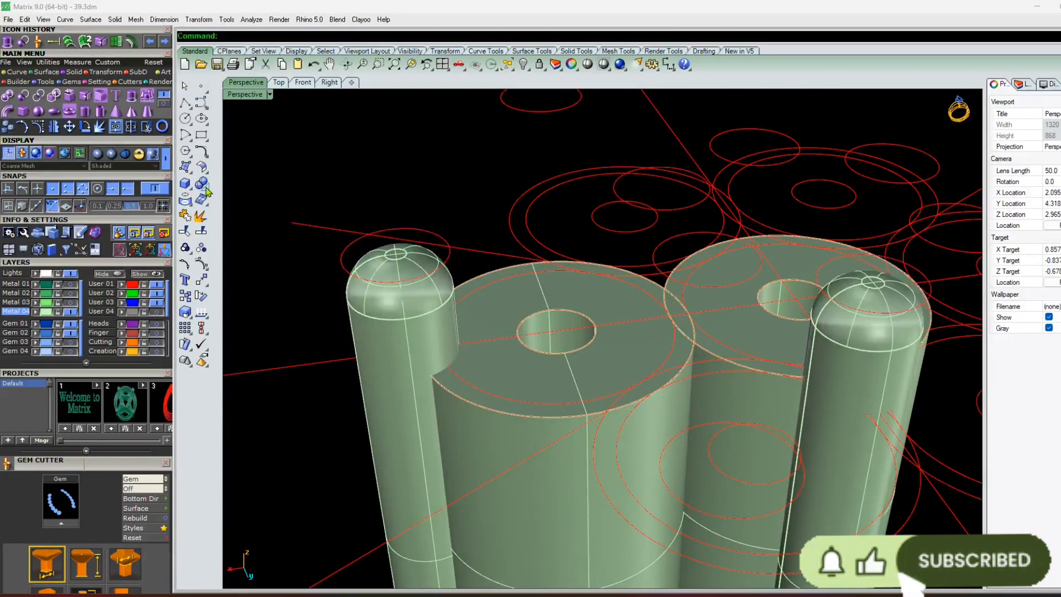
Chamfer the top edges of both collars' holes by 0.4 to form conical gem seats
{"action": "left_click", "coordinate": [206, 189]}
{"action": "left_click", "coordinate": [246, 218]}
{"action": "right_click_drag", "start_coordinate": [522, 277], "coordinate": [542, 343]}
{"action": "left_click", "coordinate": [549, 392]}
{"action": "type", "text": "0.4"}
{"action": "key", "text": "Return"}
{"action": "left_click", "coordinate": [780, 332]}
{"action": "key", "text": "Return"}
{"action": "key", "text": "Return"}
{"action": "right_click_drag", "start_coordinate": [442, 420], "coordinate": [434, 367]}
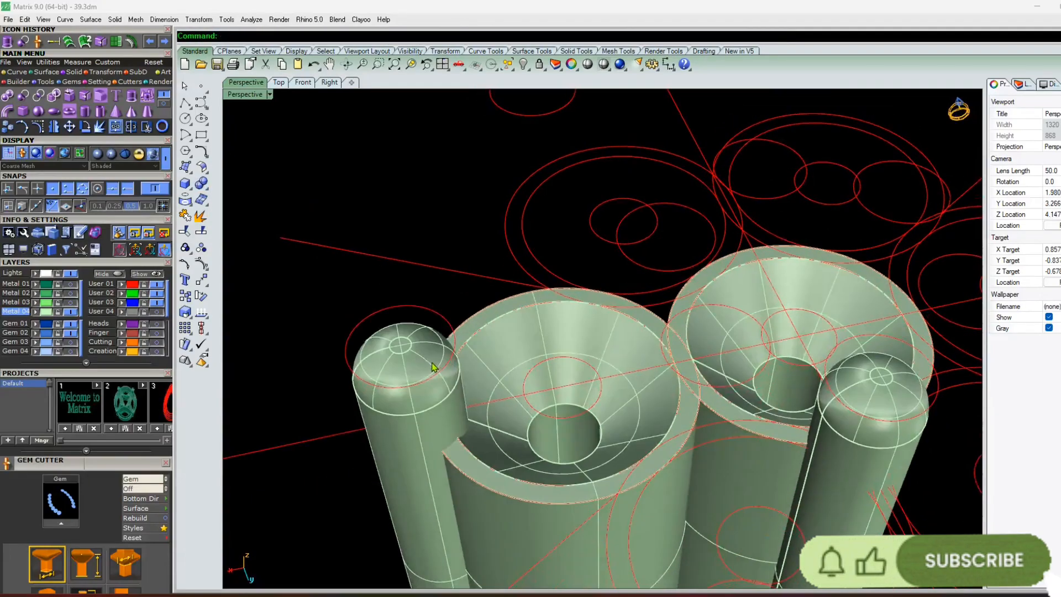
Hide the red layout curves and raise the central collar together with its prong slightly above the petal collar
{"action": "left_click", "coordinate": [157, 284]}
{"action": "scroll", "coordinate": [478, 367], "scroll_direction": "down", "scroll_amount": 7}
{"action": "right_click_drag", "start_coordinate": [475, 442], "coordinate": [470, 331]}
{"action": "left_click", "coordinate": [555, 337]}
{"action": "left_click", "coordinate": [594, 332], "text": "shift"}
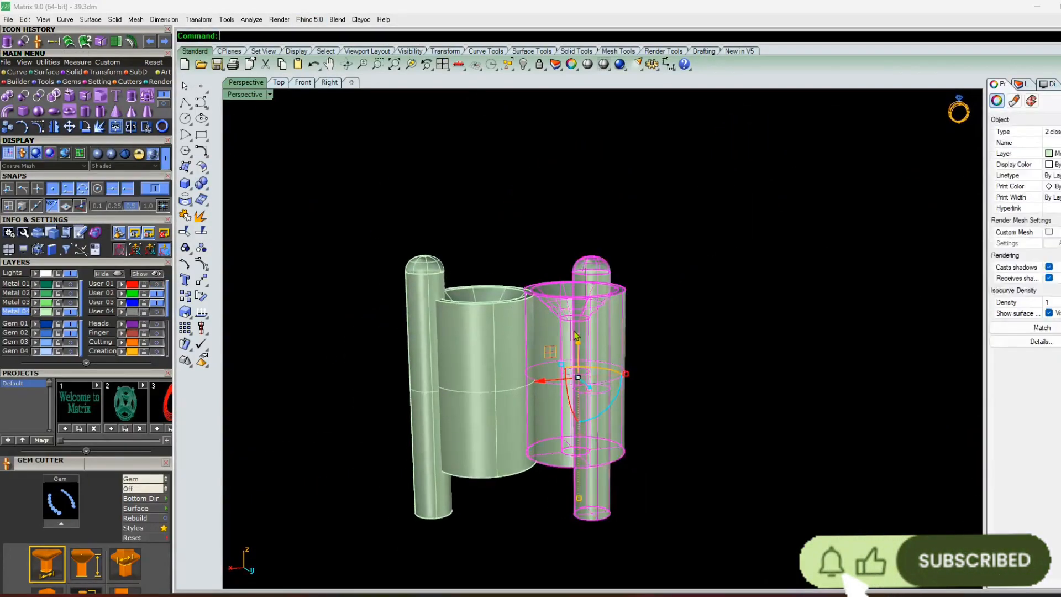
{"action": "left_click_drag", "start_coordinate": [581, 375], "coordinate": [581, 340]}
{"action": "left_click", "coordinate": [675, 331]}
Polar-array the petal collar and the inner and outer prongs into 6 copies around the cluster centre
{"action": "right_click_drag", "start_coordinate": [674, 331], "coordinate": [663, 310]}
{"action": "scroll", "coordinate": [624, 298], "scroll_direction": "down", "scroll_amount": 5}
{"action": "left_click", "coordinate": [618, 294]}
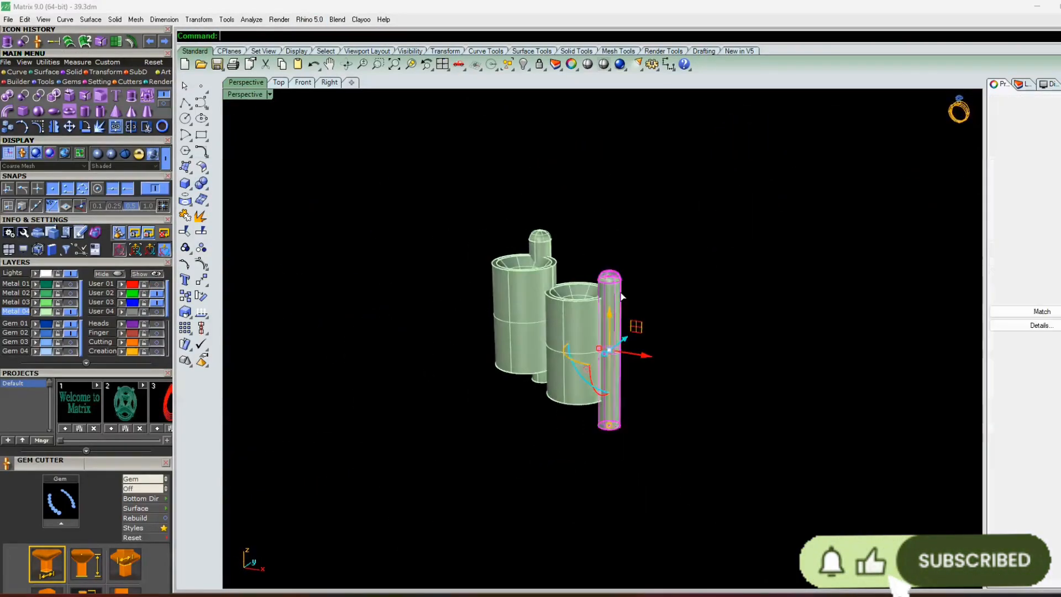
{"action": "left_click", "coordinate": [6, 81]}
{"action": "left_click", "coordinate": [131, 95]}
{"action": "type", "text": "6"}
{"action": "key", "text": "Return"}
{"action": "key", "text": "Return"}
{"action": "key", "text": "Return"}
{"action": "left_click", "coordinate": [367, 240]}
{"action": "right_click_drag", "start_coordinate": [367, 239], "coordinate": [486, 263]}
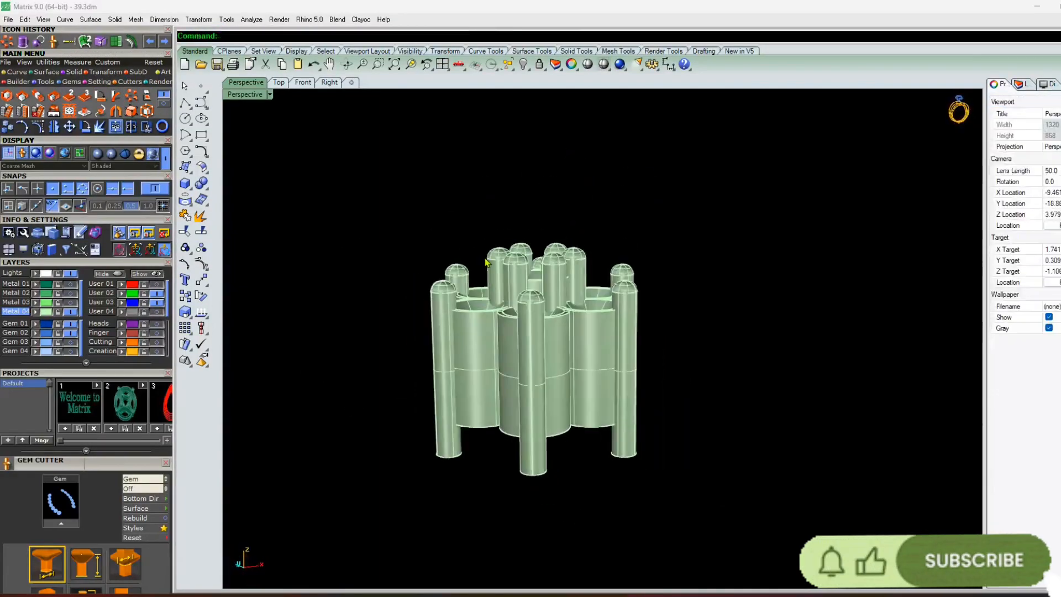
{"action": "right_click_drag", "start_coordinate": [387, 265], "coordinate": [408, 301]}
Extract copies of the six petal collars' outer wall surfaces and move them to one side of the cluster
{"action": "left_click", "coordinate": [74, 72]}
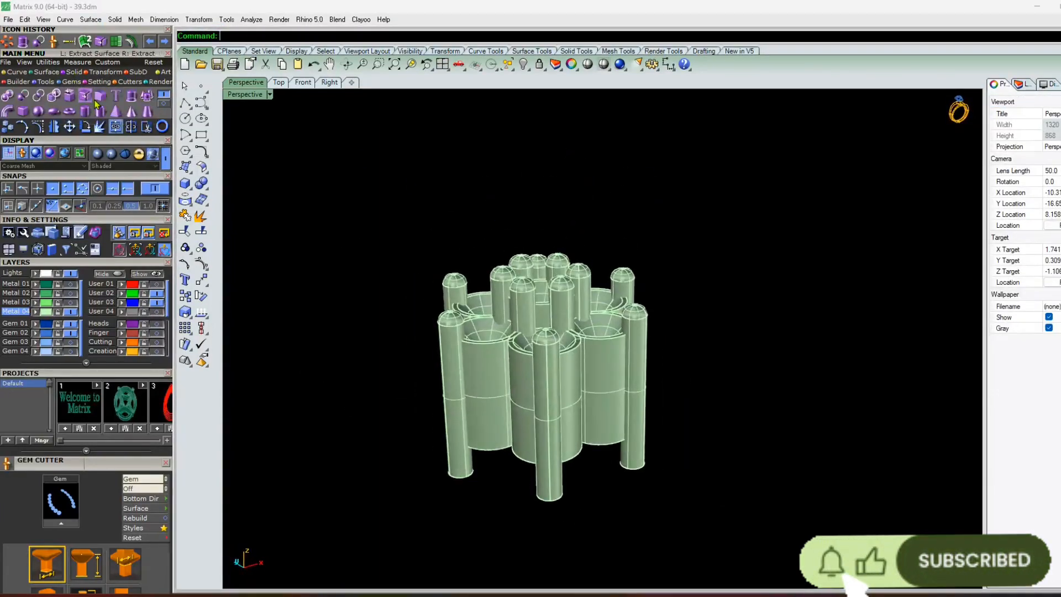
{"action": "left_click", "coordinate": [88, 97]}
{"action": "left_click", "coordinate": [486, 387]}
{"action": "right_click_drag", "start_coordinate": [486, 387], "coordinate": [619, 359]}
{"action": "left_click", "coordinate": [540, 363]}
{"action": "right_click_drag", "start_coordinate": [575, 331], "coordinate": [604, 396]}
{"action": "left_click", "coordinate": [473, 365]}
{"action": "left_click", "coordinate": [278, 83]}
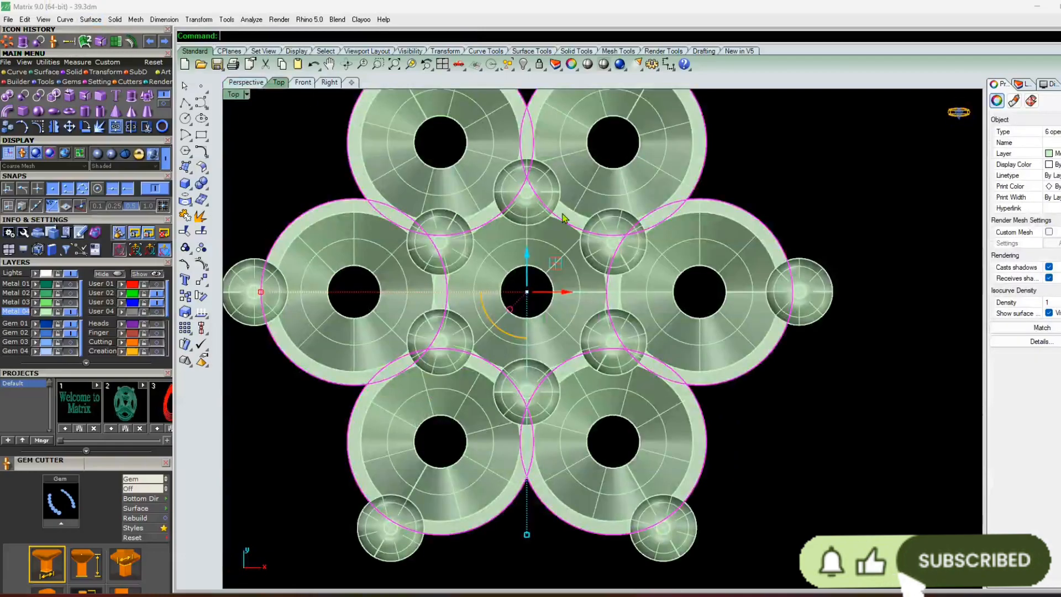
{"action": "scroll", "coordinate": [630, 272], "scroll_direction": "down", "scroll_amount": 10}
{"action": "left_click_drag", "start_coordinate": [645, 277], "coordinate": [422, 278]}
{"action": "left_click", "coordinate": [331, 188]}
{"action": "left_click", "coordinate": [246, 83]}
Try filleting various pairs of neighbouring cylinder walls with a 0.2 radius, undoing each attempt
{"action": "right_click_drag", "start_coordinate": [511, 368], "coordinate": [520, 395]}
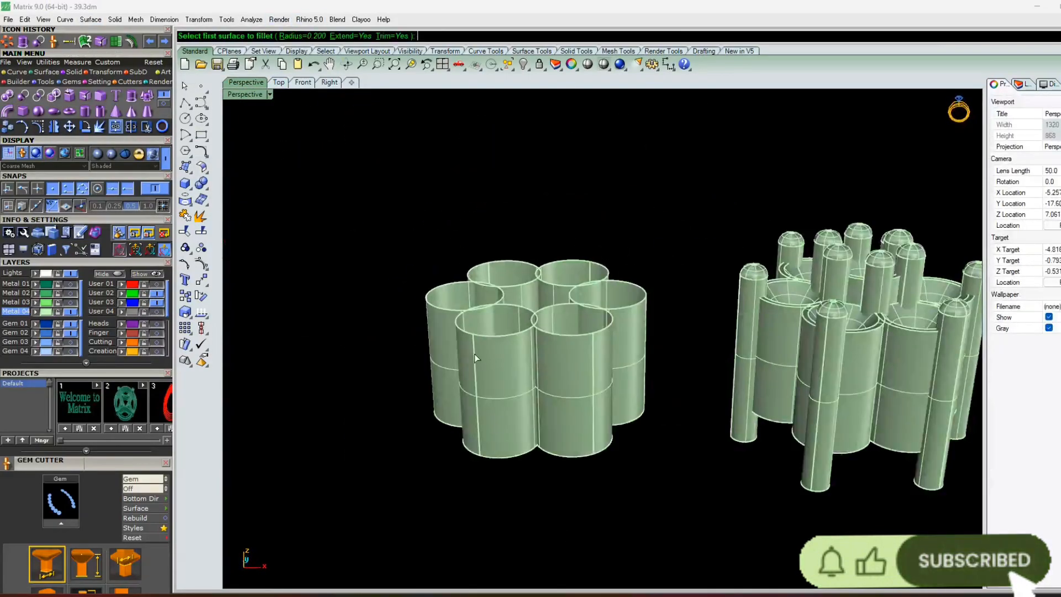
{"action": "left_click", "coordinate": [475, 358]}
{"action": "left_click", "coordinate": [596, 361]}
{"action": "right_click_drag", "start_coordinate": [553, 420], "coordinate": [469, 453]}
{"action": "key", "text": "ctrl+z"}
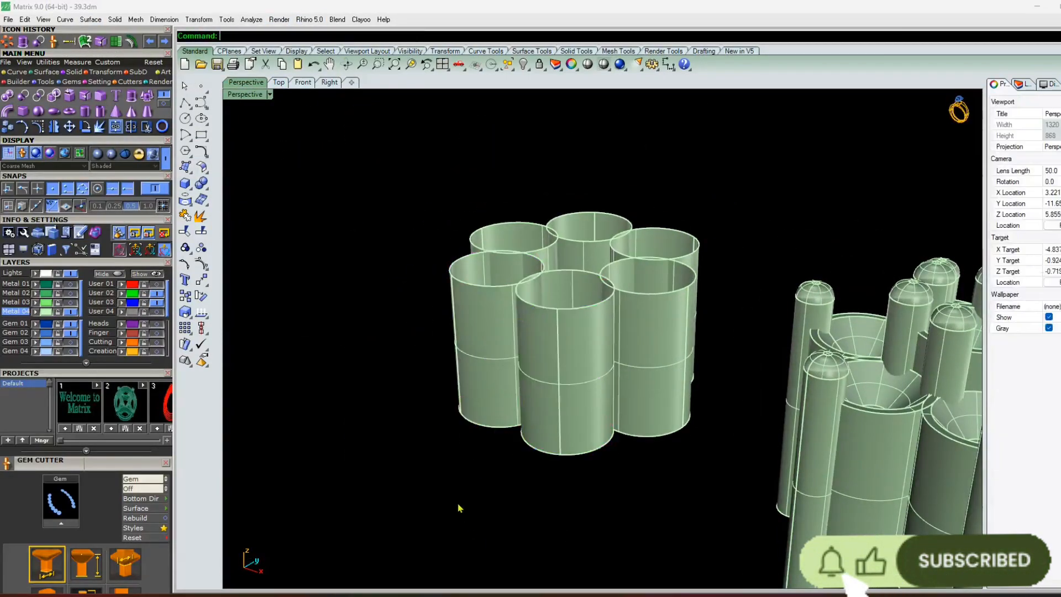
{"action": "right_click_drag", "start_coordinate": [459, 507], "coordinate": [497, 420]}
{"action": "left_click", "coordinate": [486, 387]}
{"action": "left_click", "coordinate": [639, 373]}
{"action": "key", "text": "ctrl+z"}
{"action": "left_click", "coordinate": [487, 358]}
{"action": "right_click_drag", "start_coordinate": [486, 362], "coordinate": [470, 436]}
{"action": "left_click", "coordinate": [591, 359]}
{"action": "key", "text": "ctrl+z"}
{"action": "right_click", "coordinate": [436, 296]}
{"action": "left_click", "coordinate": [436, 299]}
{"action": "left_click", "coordinate": [544, 221]}
{"action": "key", "text": "ctrl+z"}
{"action": "left_click", "coordinate": [486, 298]}
{"action": "right_click_drag", "start_coordinate": [497, 387], "coordinate": [449, 327]}
{"action": "left_click", "coordinate": [614, 284]}
{"action": "key", "text": "ctrl+z"}
{"action": "right_click_drag", "start_coordinate": [454, 442], "coordinate": [531, 426]}
Fillet the neighbouring extracted cylinder walls together one after another with a 0.2 radius to build a continuous outer contour
{"action": "left_click", "coordinate": [470, 398]}
{"action": "left_click", "coordinate": [597, 410]}
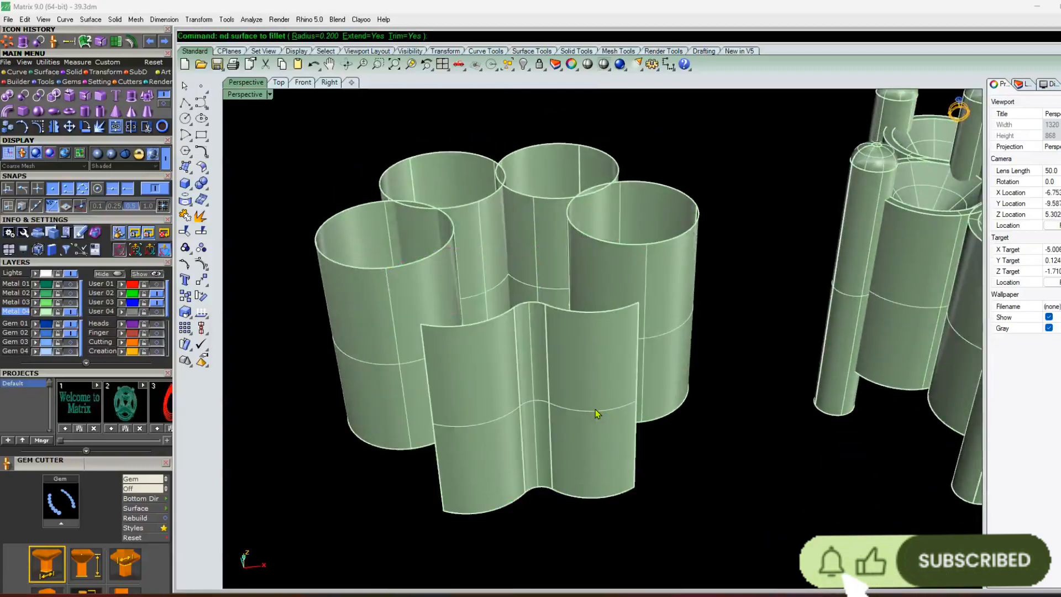
{"action": "right_click_drag", "start_coordinate": [597, 426], "coordinate": [453, 397]}
{"action": "right_click_drag", "start_coordinate": [446, 335], "coordinate": [558, 354]}
{"action": "left_click", "coordinate": [524, 351]}
{"action": "left_click", "coordinate": [647, 336]}
{"action": "right_click_drag", "start_coordinate": [646, 354], "coordinate": [522, 404]}
{"action": "left_click", "coordinate": [532, 326]}
{"action": "left_click", "coordinate": [564, 365]}
{"action": "right_click_drag", "start_coordinate": [563, 365], "coordinate": [580, 323]}
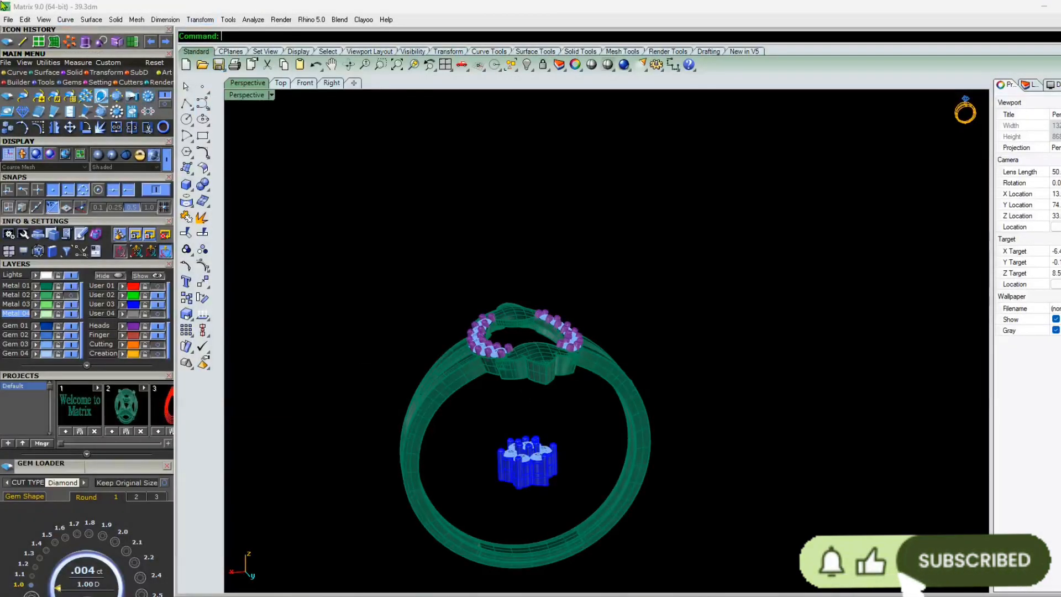
Move the finished flower cluster up from inside the finger hole to the top of the ring head
{"action": "scroll", "coordinate": [542, 481], "scroll_direction": "up", "scroll_amount": 4}
{"action": "scroll", "coordinate": [521, 333], "scroll_direction": "down", "scroll_amount": 4}
{"action": "right_click_drag", "start_coordinate": [542, 481], "coordinate": [519, 412]}
{"action": "scroll", "coordinate": [517, 410], "scroll_direction": "up", "scroll_amount": 4}
{"action": "left_click", "coordinate": [517, 409]}
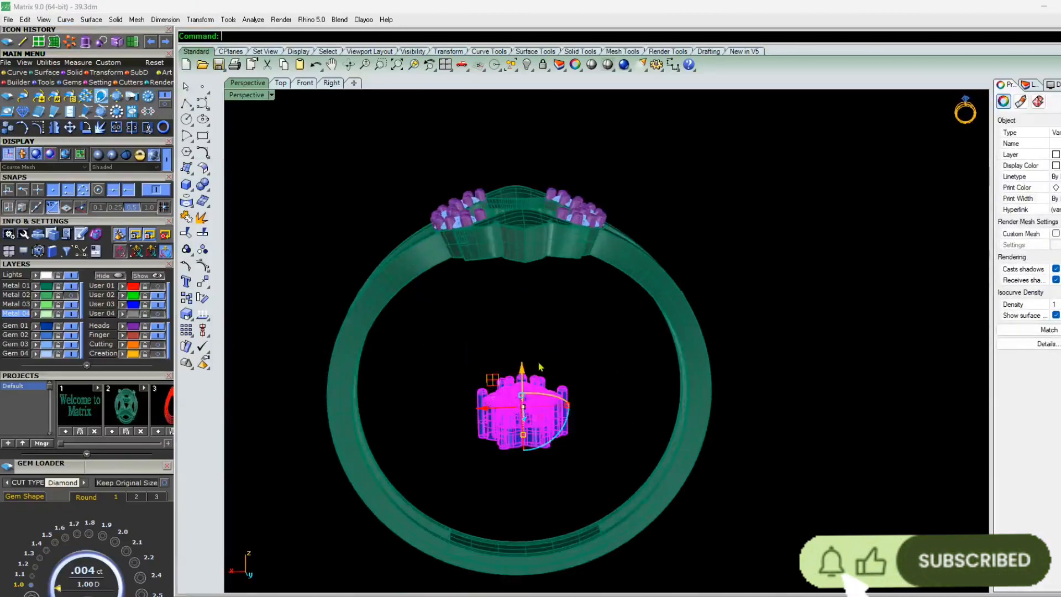
{"action": "left_click_drag", "start_coordinate": [496, 137], "coordinate": [496, 135]}
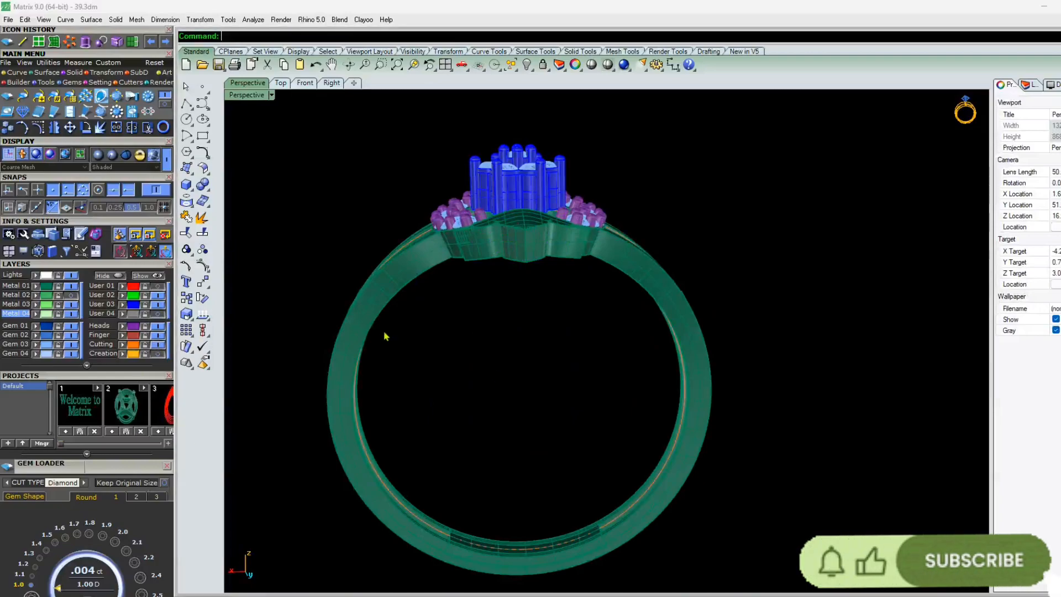
Show the Cutting layer's guide circles, hide the Metal 01 ring body and lower the flower cluster by about 1.14
{"action": "mouse_move", "coordinate": [531, 353]}
{"action": "right_mouse_down"}
{"action": "mouse_move", "coordinate": [486, 284]}
{"action": "mouse_move", "coordinate": [502, 250]}
{"action": "mouse_move", "coordinate": [511, 349]}
{"action": "right_mouse_up"}
{"action": "left_click", "coordinate": [158, 344]}
{"action": "left_click", "coordinate": [71, 286]}
{"action": "scroll", "coordinate": [512, 201], "scroll_direction": "up", "scroll_amount": 5}
{"action": "right_click_drag", "start_coordinate": [511, 202], "coordinate": [527, 186]}
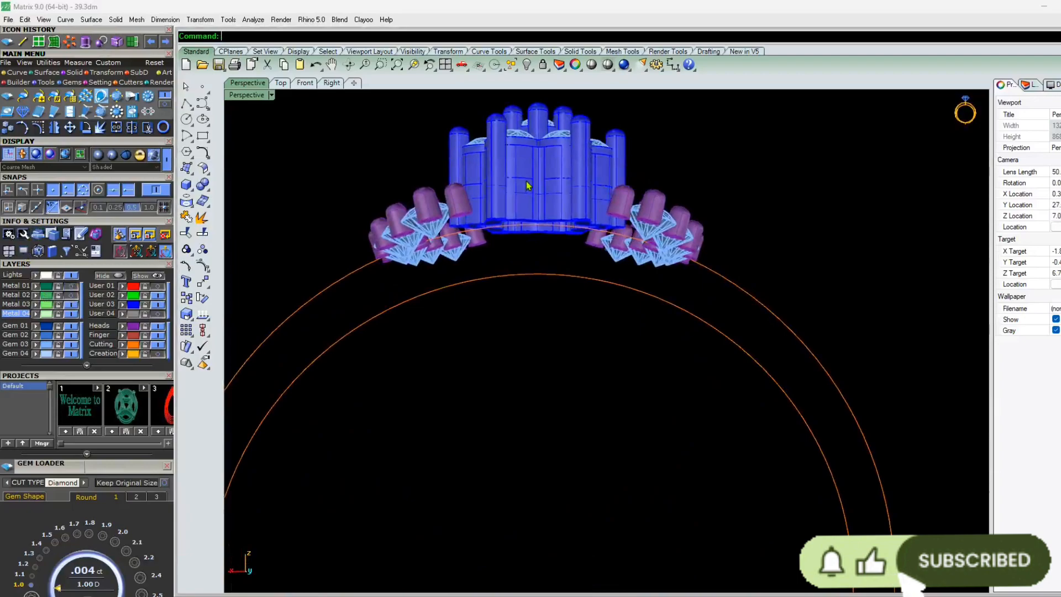
{"action": "left_click", "coordinate": [540, 137]}
{"action": "left_click_drag", "start_coordinate": [545, 163], "coordinate": [540, 177]}
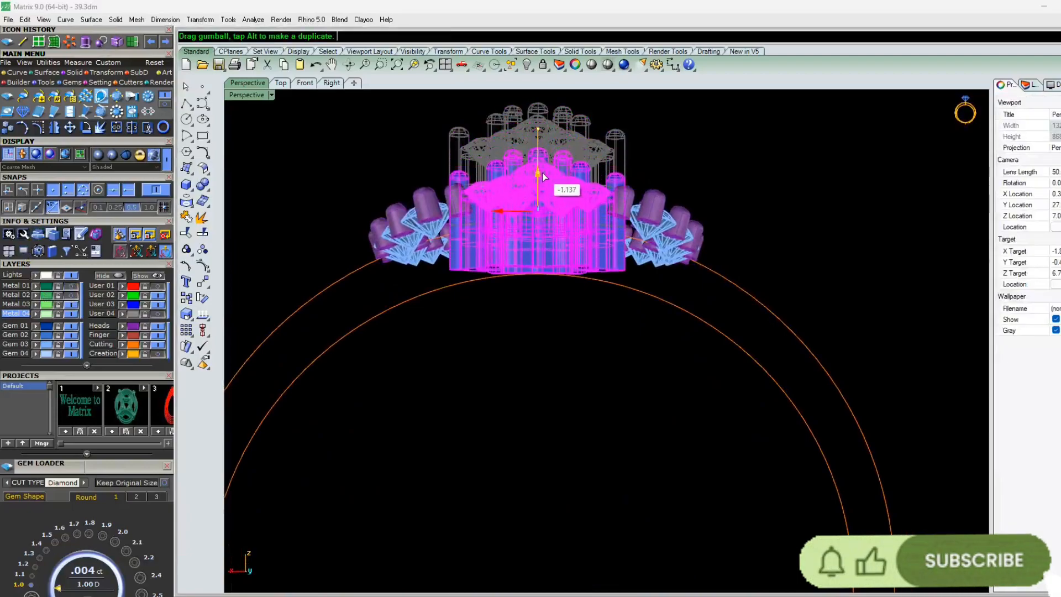
{"action": "left_click", "coordinate": [514, 326]}
Examine the cluster's base against the finger guide circles from the side and from below
{"action": "right_click_drag", "start_coordinate": [514, 326], "coordinate": [695, 220]}
{"action": "scroll", "coordinate": [684, 240], "scroll_direction": "up", "scroll_amount": 5}
{"action": "left_click", "coordinate": [675, 147]}
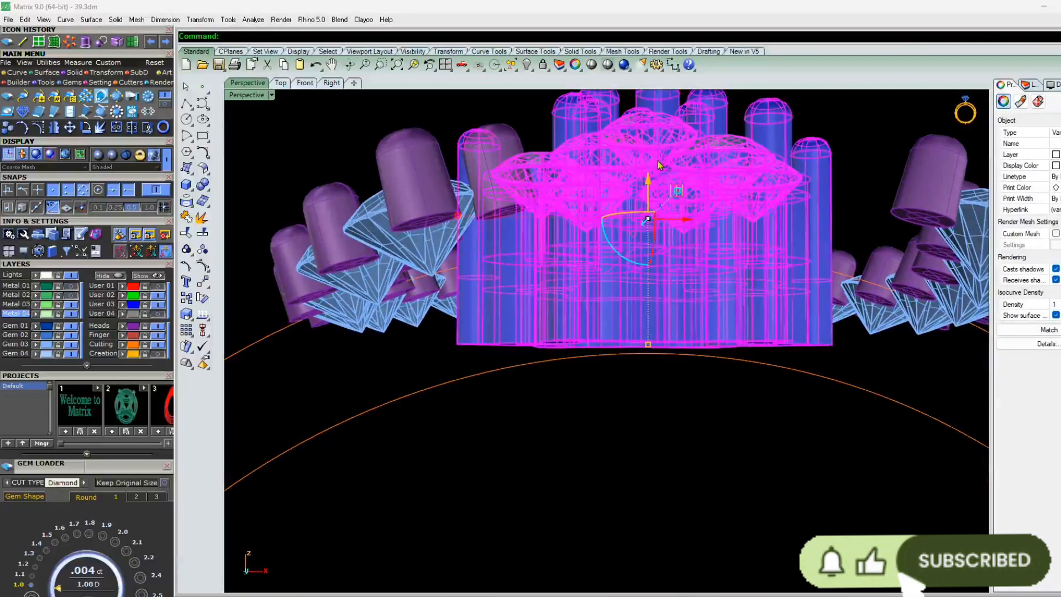
{"action": "left_click", "coordinate": [595, 391]}
{"action": "right_click_drag", "start_coordinate": [594, 391], "coordinate": [569, 326]}
{"action": "left_click", "coordinate": [645, 436]}
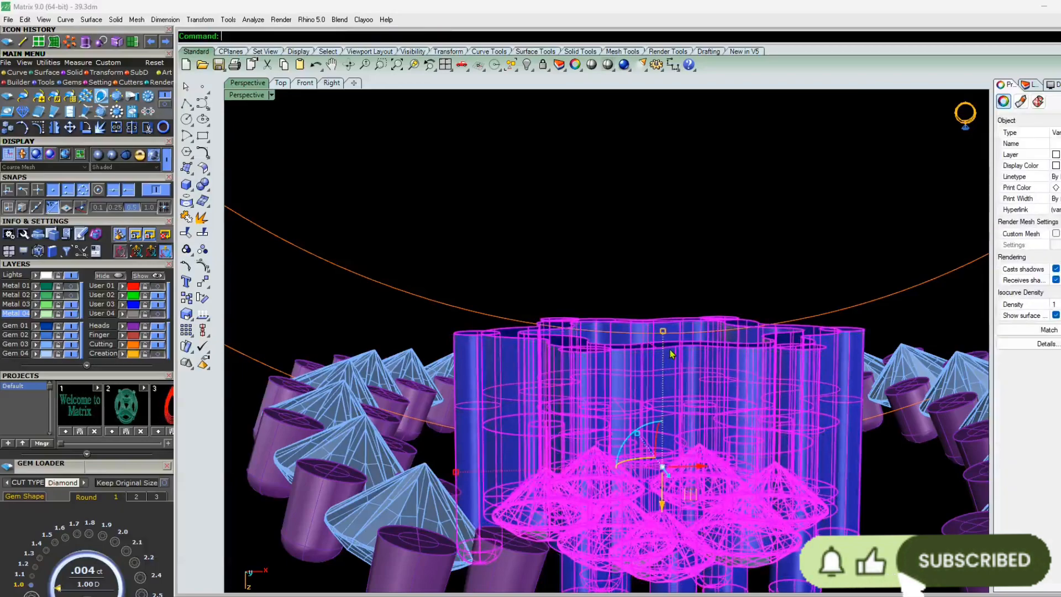
{"action": "left_click", "coordinate": [663, 282]}
{"action": "right_click_drag", "start_coordinate": [663, 282], "coordinate": [522, 362]}
Show the Metal 01 ring body again and hide the Cutting layer's guide circles
{"action": "left_click", "coordinate": [72, 287]}
{"action": "scroll", "coordinate": [558, 349], "scroll_direction": "down", "scroll_amount": 6}
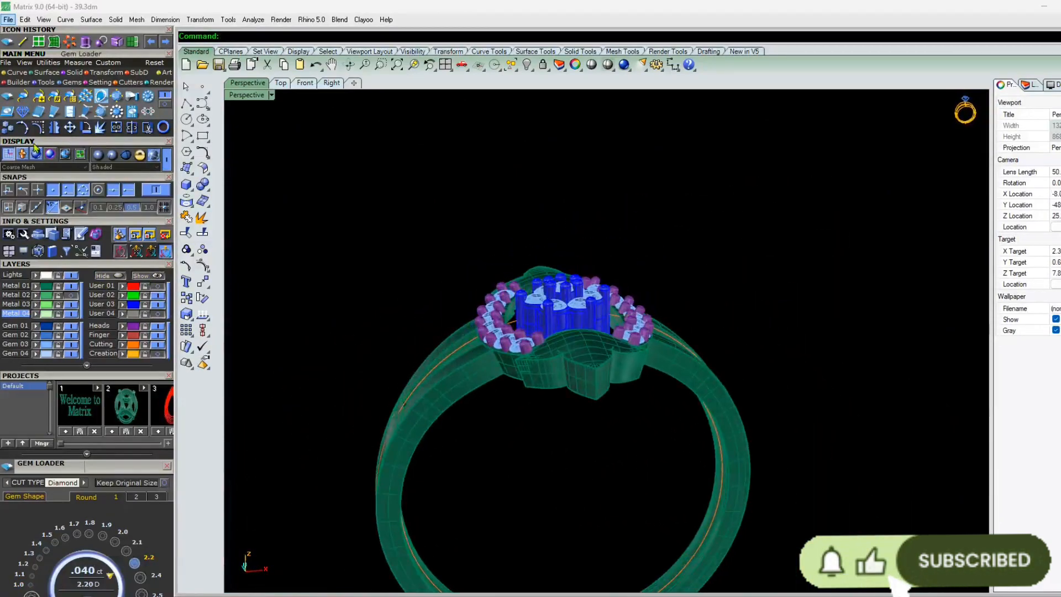
{"action": "left_click", "coordinate": [72, 287]}
{"action": "mouse_move", "coordinate": [575, 387]}
{"action": "right_mouse_down"}
{"action": "mouse_move", "coordinate": [621, 417]}
{"action": "mouse_move", "coordinate": [586, 398]}
{"action": "right_mouse_up"}
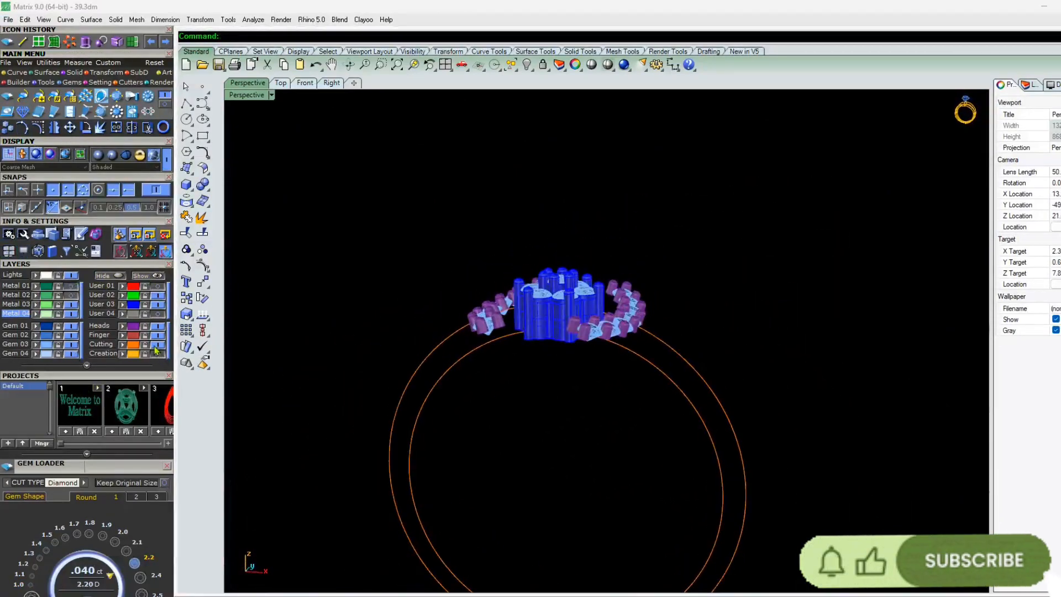
{"action": "left_click", "coordinate": [157, 352]}
{"action": "left_click", "coordinate": [72, 287]}
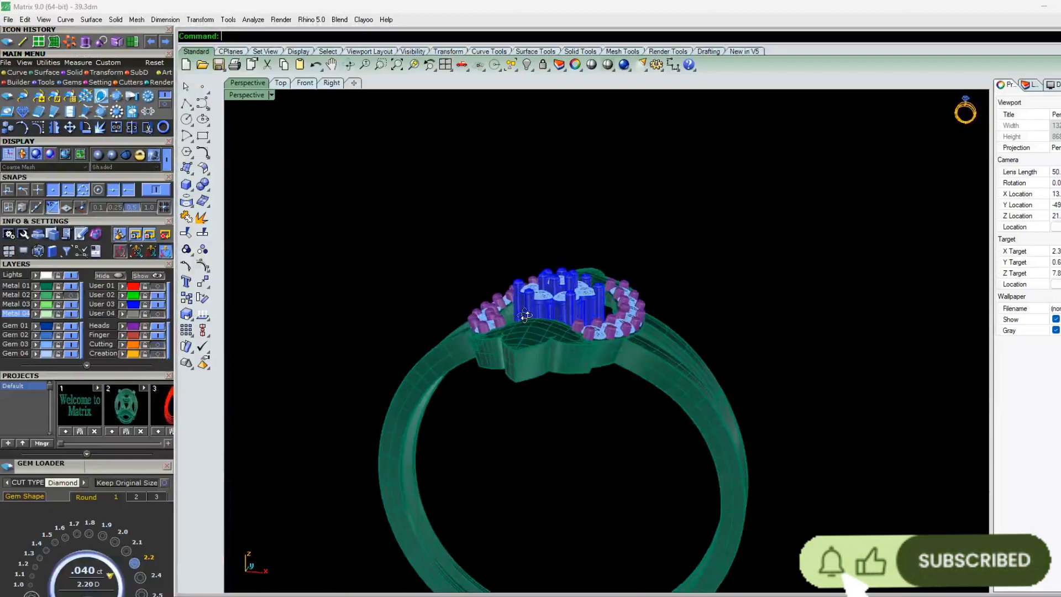
{"action": "right_click_drag", "start_coordinate": [575, 399], "coordinate": [589, 311]}
{"action": "scroll", "coordinate": [578, 397], "scroll_direction": "up", "scroll_amount": 6}
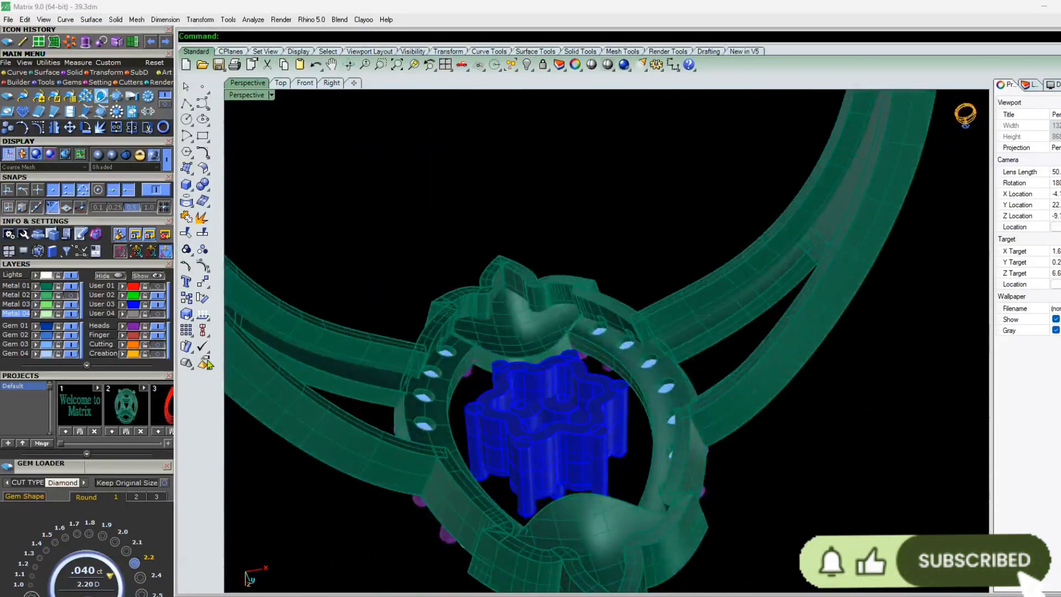
Show the Cutting layer's guide circles again and raise the flower cluster slightly within the ring head
{"action": "left_click", "coordinate": [158, 344]}
{"action": "right_click_drag", "start_coordinate": [565, 442], "coordinate": [579, 393]}
{"action": "scroll", "coordinate": [559, 419], "scroll_direction": "up", "scroll_amount": 6}
{"action": "right_click_drag", "start_coordinate": [563, 448], "coordinate": [671, 345]}
{"action": "scroll", "coordinate": [663, 387], "scroll_direction": "down", "scroll_amount": 3}
{"action": "left_click", "coordinate": [612, 332]}
{"action": "left_click_drag", "start_coordinate": [592, 307], "coordinate": [592, 283]}
{"action": "left_click", "coordinate": [635, 225]}
{"action": "right_click_drag", "start_coordinate": [635, 229], "coordinate": [606, 285]}
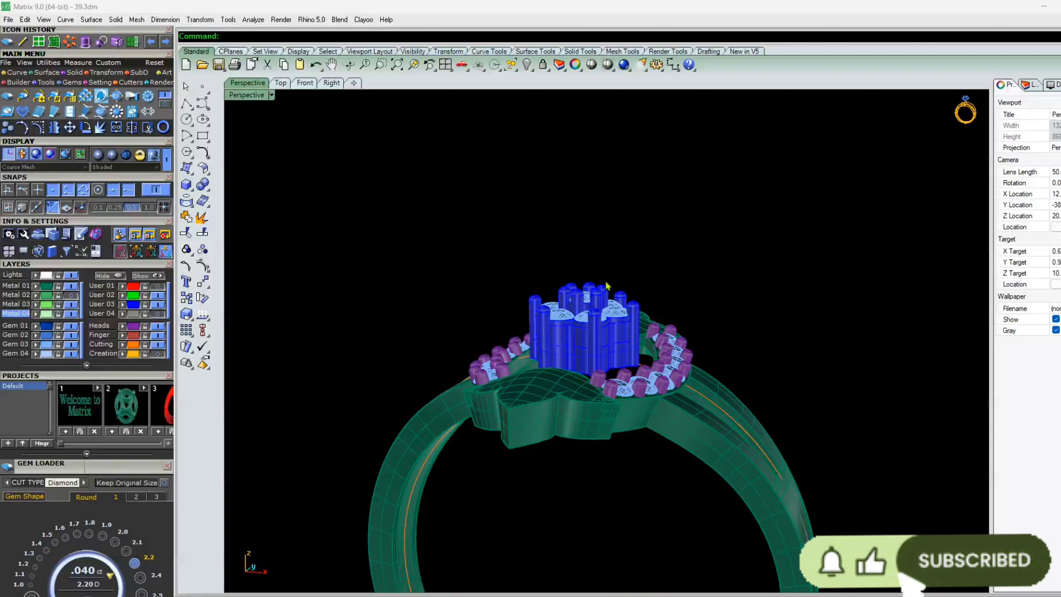
{"action": "left_click", "coordinate": [605, 280]}
{"action": "key", "text": "Escape"}
{"action": "mouse_move", "coordinate": [571, 296]}
{"action": "right_mouse_down"}
{"action": "mouse_move", "coordinate": [542, 308]}
{"action": "mouse_move", "coordinate": [558, 289]}
{"action": "mouse_move", "coordinate": [565, 316]}
{"action": "right_mouse_up"}
{"action": "scroll", "coordinate": [558, 289], "scroll_direction": "up", "scroll_amount": 3}
{"action": "scroll", "coordinate": [586, 281], "scroll_direction": "up", "scroll_amount": 4}
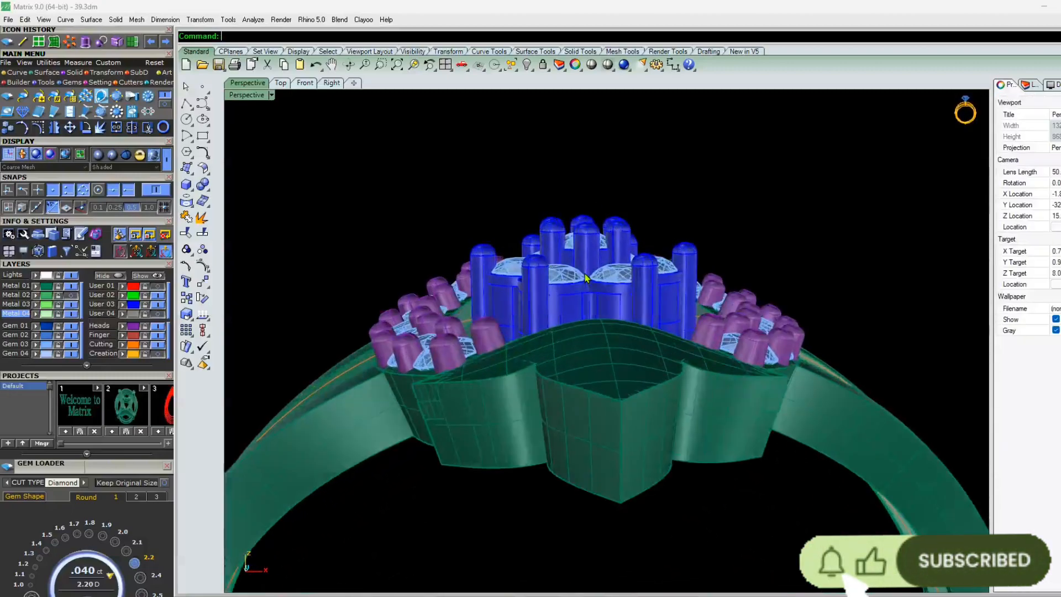
Raise the flower cluster slightly further in the ring head and deselect it
{"action": "left_click", "coordinate": [585, 277]}
{"action": "left_click_drag", "start_coordinate": [586, 261], "coordinate": [586, 254]}
{"action": "key", "text": "Escape"}
{"action": "right_click_drag", "start_coordinate": [567, 308], "coordinate": [555, 343]}
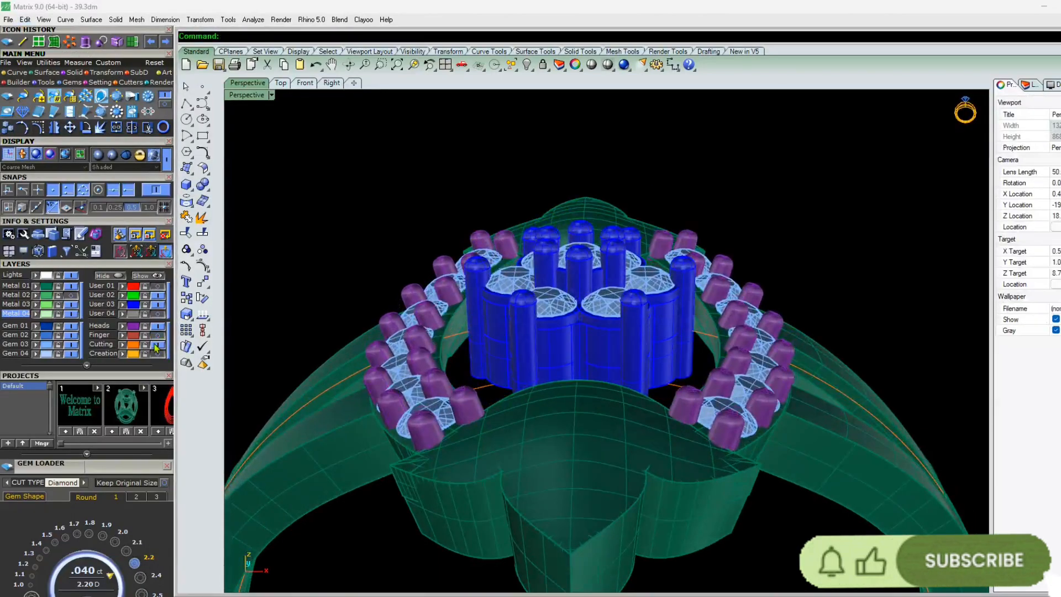
Hide the Metal 01, User 03, Heads, Cutting and gem layers, and show the User 01 layout curves from above
{"action": "left_click", "coordinate": [71, 286]}
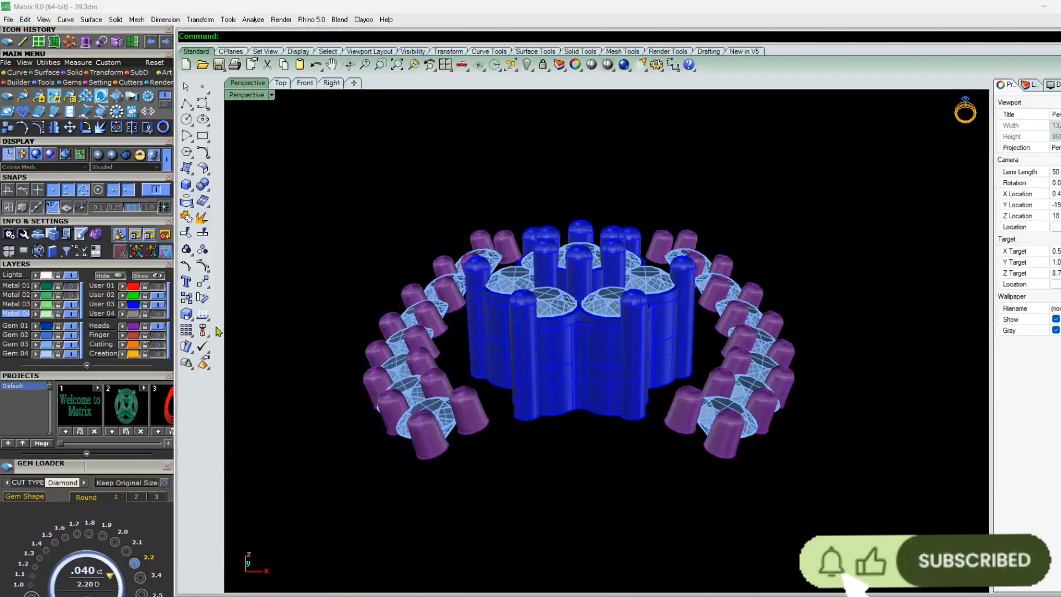
{"action": "left_click", "coordinate": [157, 305]}
{"action": "left_click", "coordinate": [159, 326]}
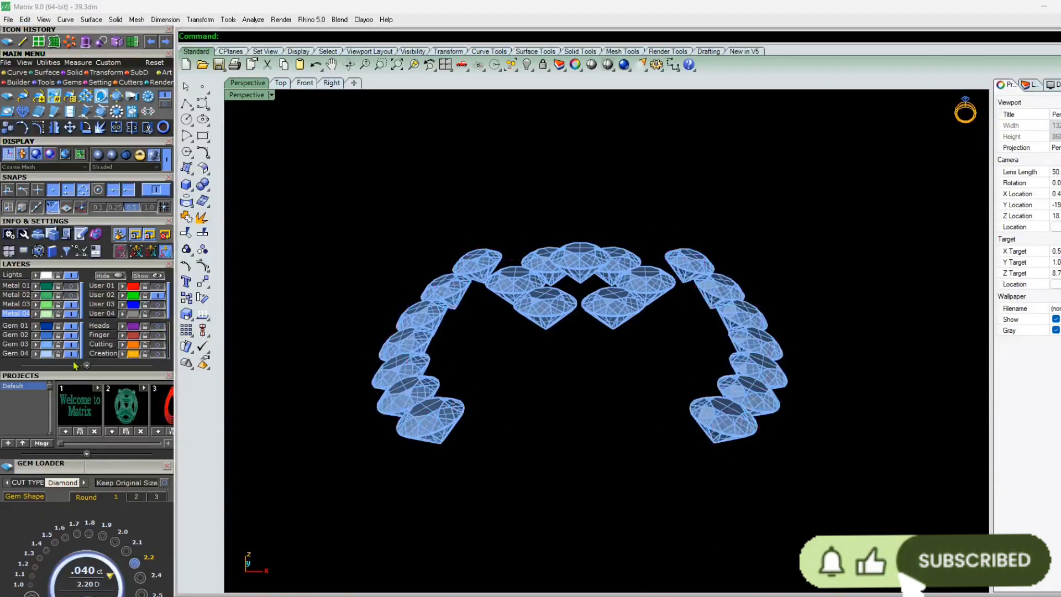
{"action": "left_click", "coordinate": [158, 296]}
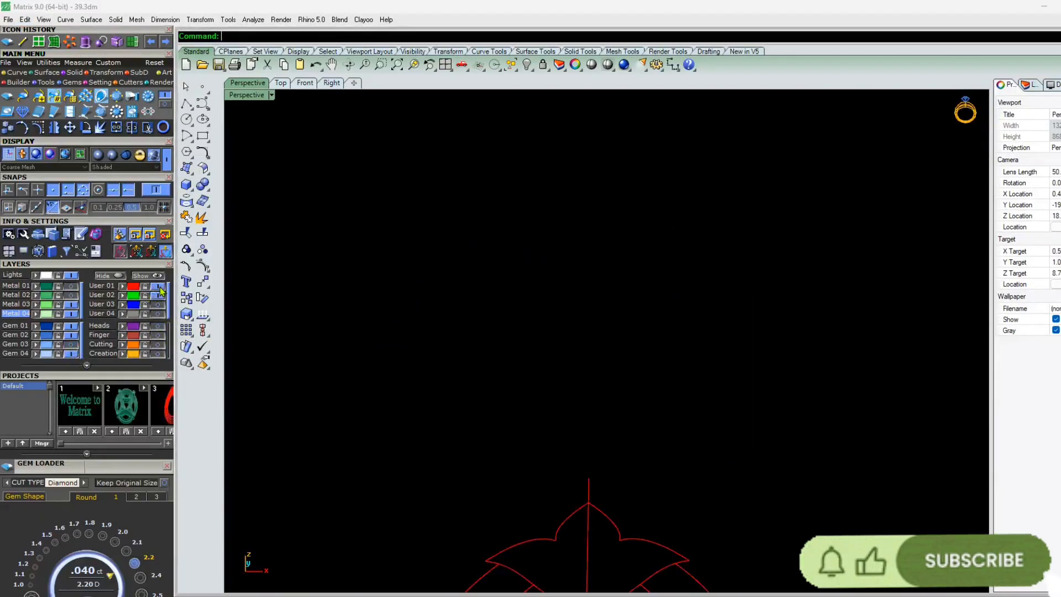
{"action": "scroll", "coordinate": [604, 330], "scroll_direction": "down", "scroll_amount": 7}
{"action": "scroll", "coordinate": [575, 483], "scroll_direction": "up", "scroll_amount": 5}
{"action": "mouse_move", "coordinate": [567, 511]}
{"action": "right_mouse_down"}
{"action": "mouse_move", "coordinate": [576, 484]}
{"action": "mouse_move", "coordinate": [578, 506]}
{"action": "right_mouse_up"}
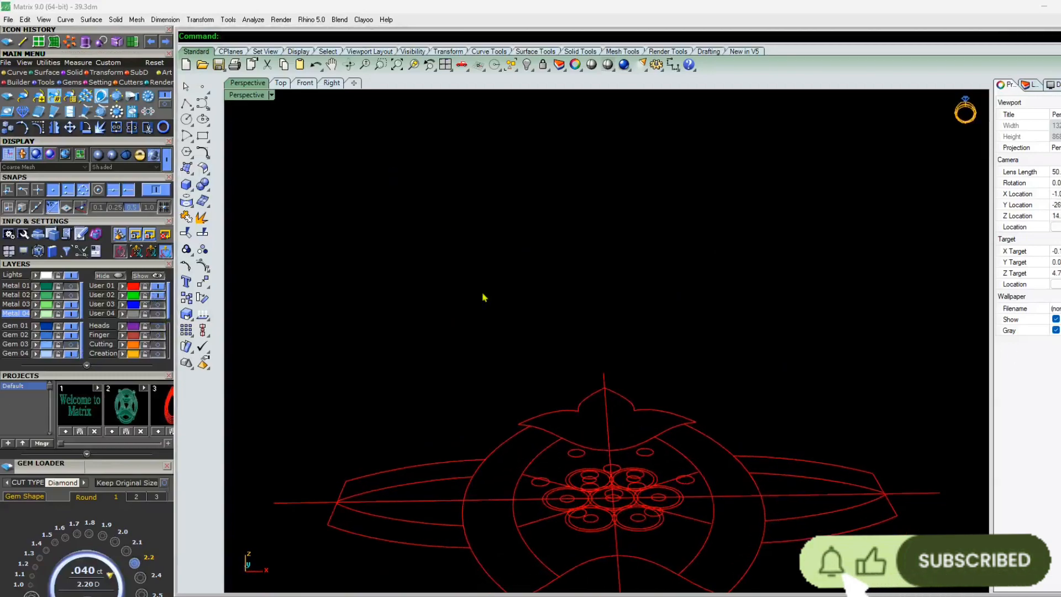
{"action": "right_click_drag", "start_coordinate": [560, 406], "coordinate": [569, 473]}
{"action": "scroll", "coordinate": [569, 472], "scroll_direction": "up", "scroll_amount": 5}
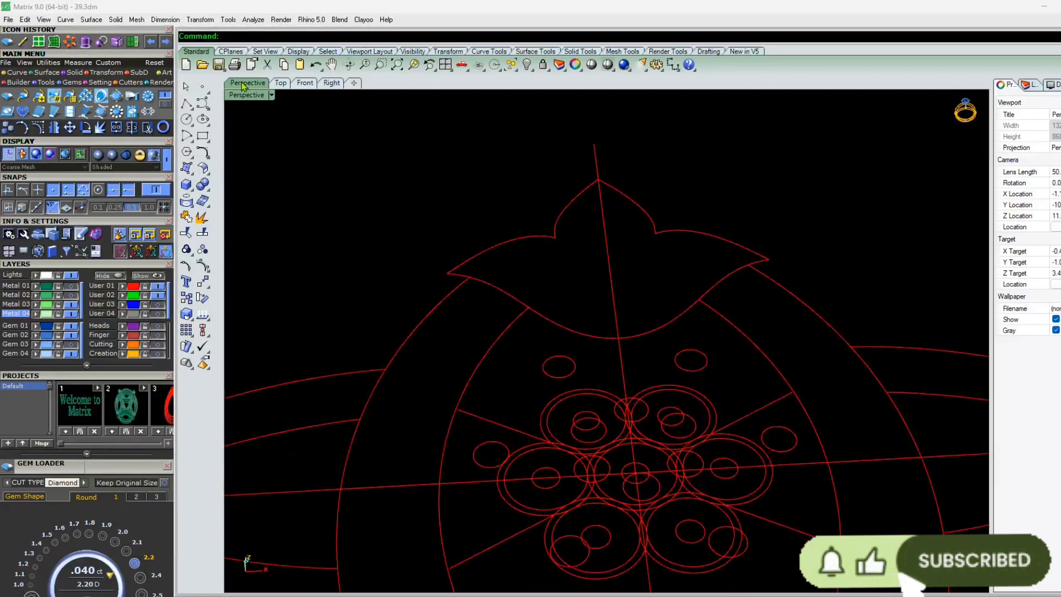
{"action": "left_click", "coordinate": [283, 84]}
{"action": "scroll", "coordinate": [475, 366], "scroll_direction": "down", "scroll_amount": 3}
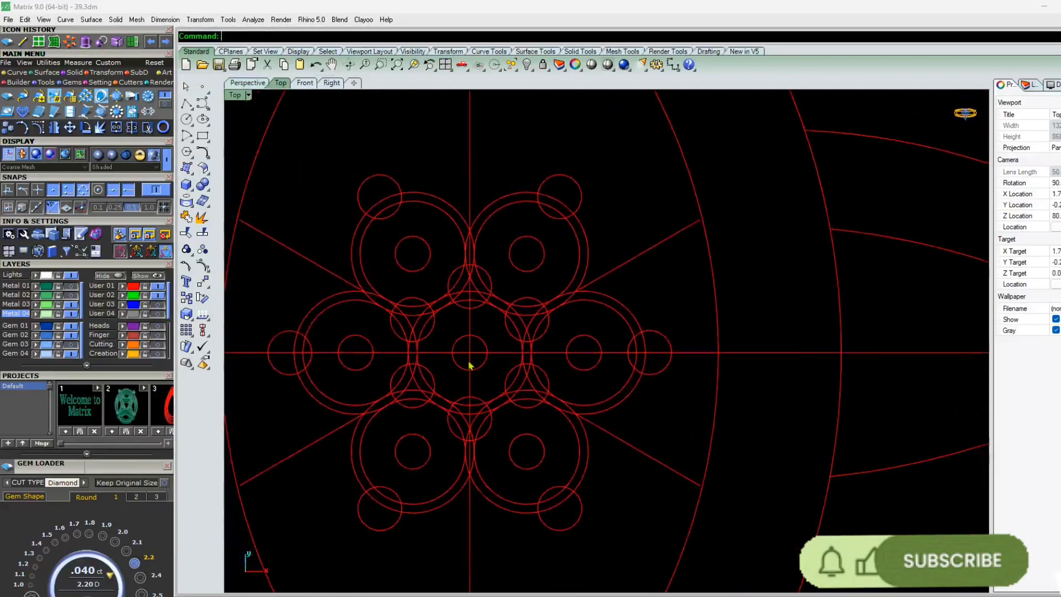
Compare the ring body and flower cluster with the layout curves by briefly showing Metal 01 and User 03
{"action": "left_click", "coordinate": [70, 286]}
{"action": "left_click", "coordinate": [157, 306]}
{"action": "scroll", "coordinate": [504, 283], "scroll_direction": "down", "scroll_amount": 6}
{"action": "right_click_drag", "start_coordinate": [505, 283], "coordinate": [537, 246]}
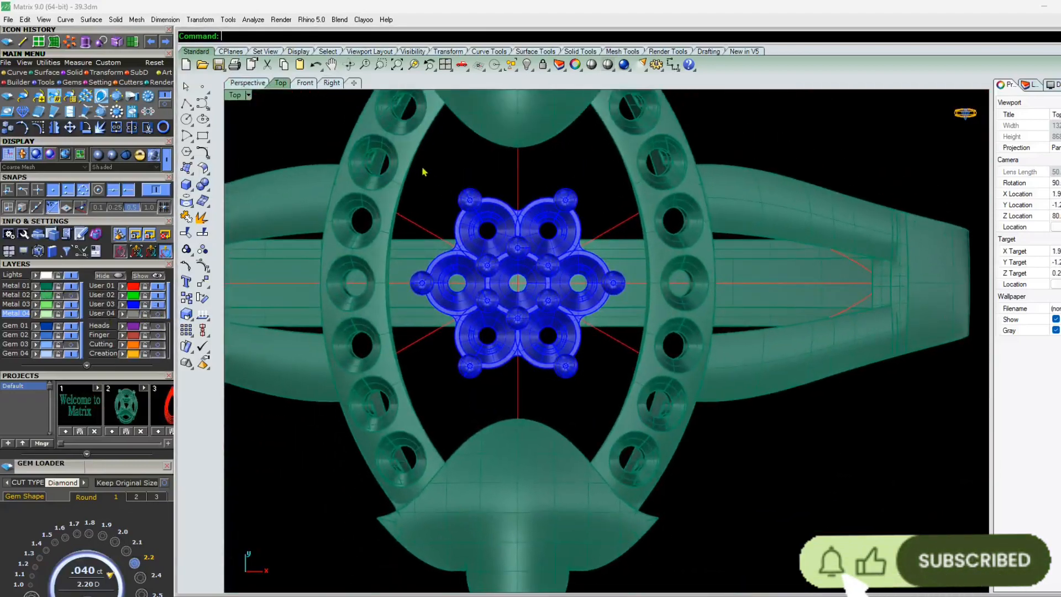
{"action": "left_click", "coordinate": [70, 287]}
{"action": "left_click", "coordinate": [156, 305]}
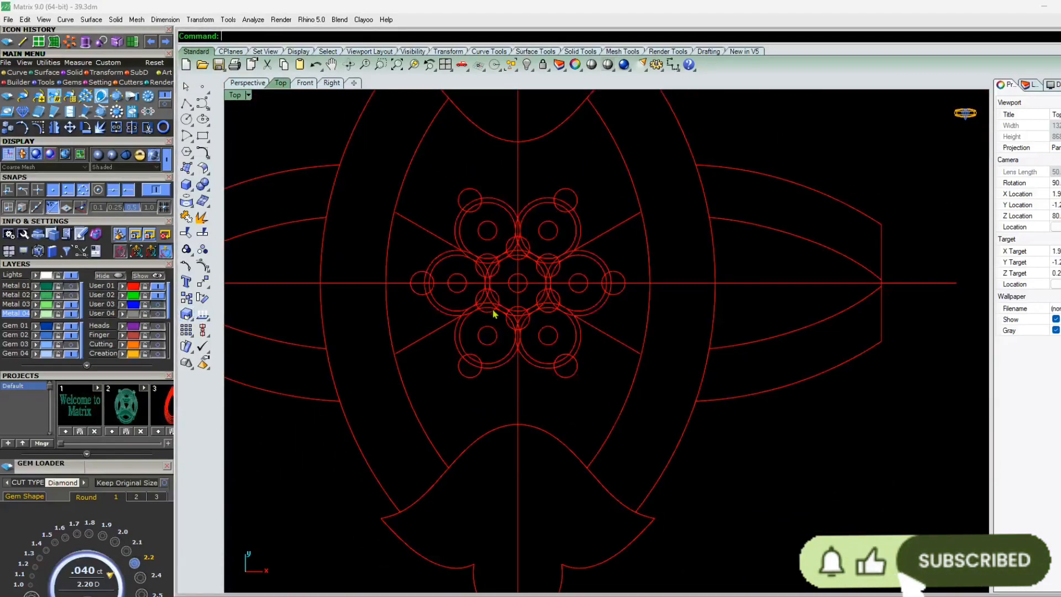
Display the User 03 cluster and Gem 03 stones over the User 04 reference sketch, with the User 01 curves hidden
{"action": "scroll", "coordinate": [504, 229], "scroll_direction": "up", "scroll_amount": 5}
{"action": "scroll", "coordinate": [505, 229], "scroll_direction": "down", "scroll_amount": 5}
{"action": "scroll", "coordinate": [539, 246], "scroll_direction": "up", "scroll_amount": 3}
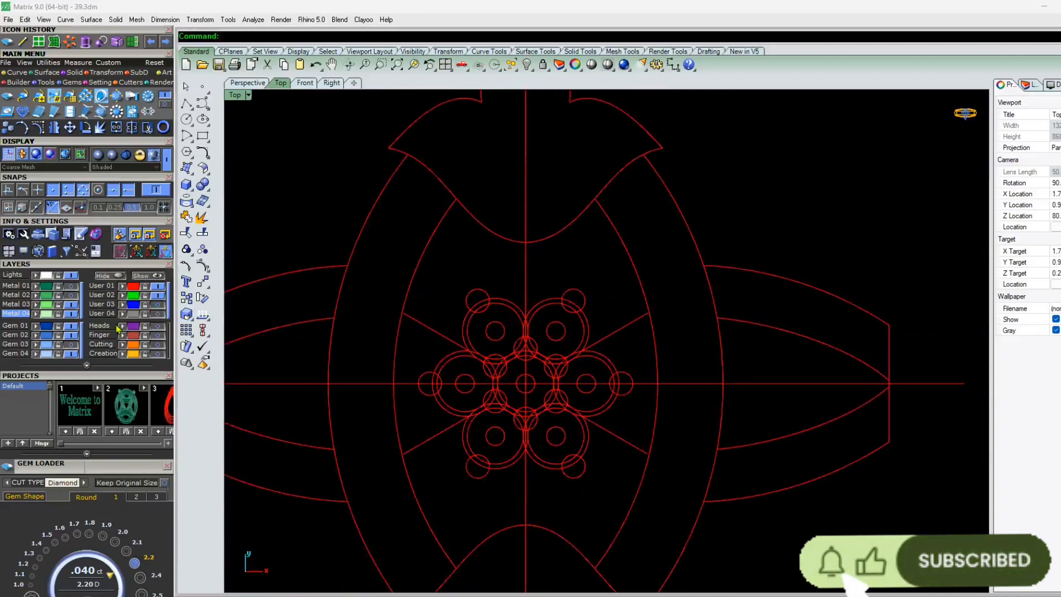
{"action": "left_click", "coordinate": [155, 315]}
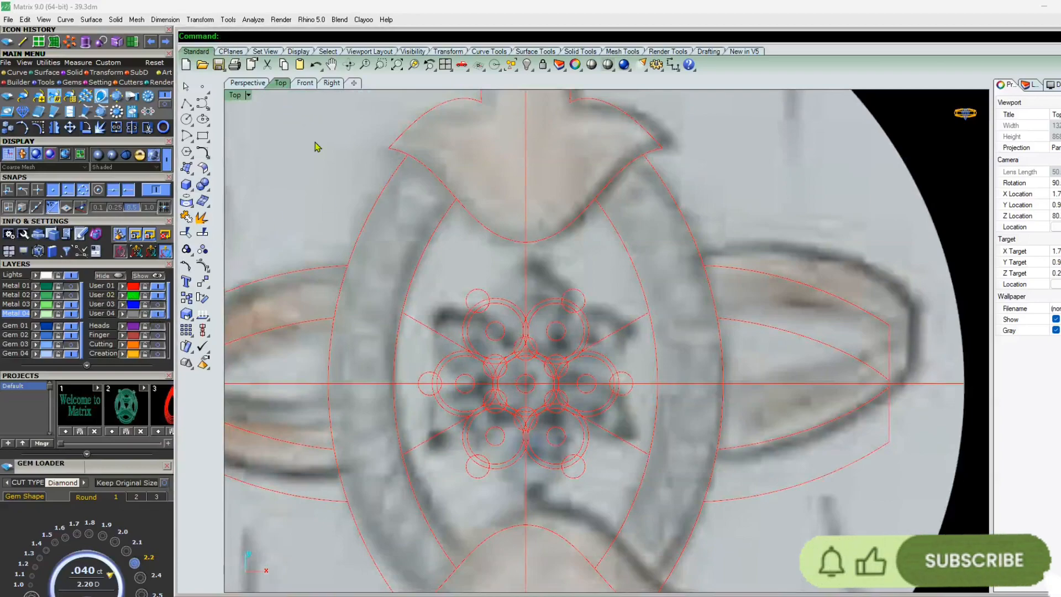
{"action": "left_click", "coordinate": [159, 286]}
{"action": "left_click", "coordinate": [158, 305]}
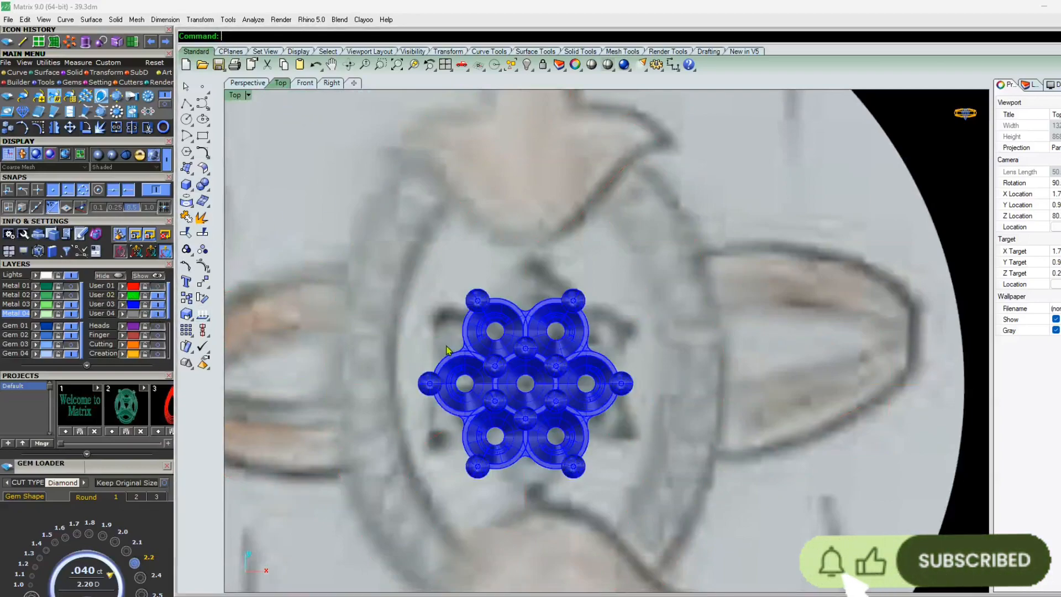
{"action": "scroll", "coordinate": [495, 309], "scroll_direction": "up", "scroll_amount": 4}
{"action": "left_click", "coordinate": [73, 344]}
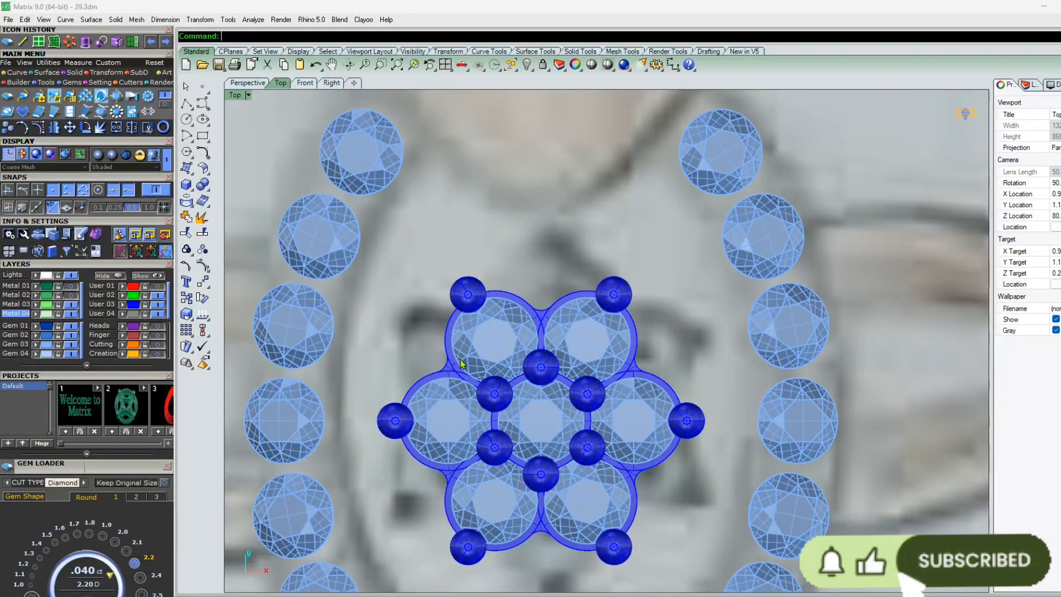
Try a small freehand rotation of the flower cluster over the reference sketch and undo it
{"action": "left_click", "coordinate": [510, 456]}
{"action": "left_click_drag", "start_coordinate": [516, 462], "coordinate": [530, 467]}
{"action": "scroll", "coordinate": [540, 243], "scroll_direction": "down", "scroll_amount": 5}
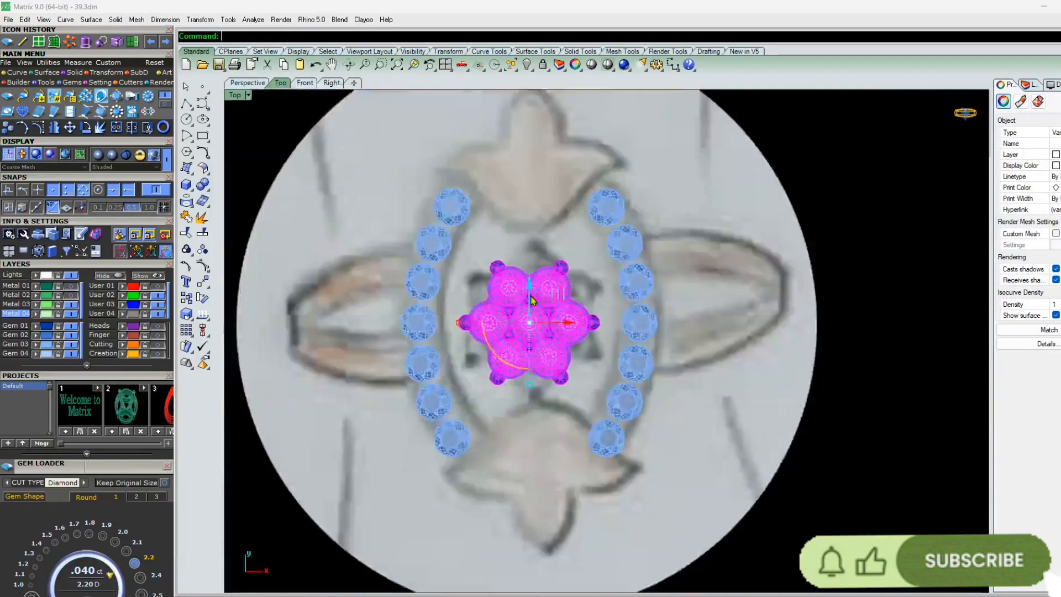
{"action": "scroll", "coordinate": [503, 315], "scroll_direction": "up", "scroll_amount": 4}
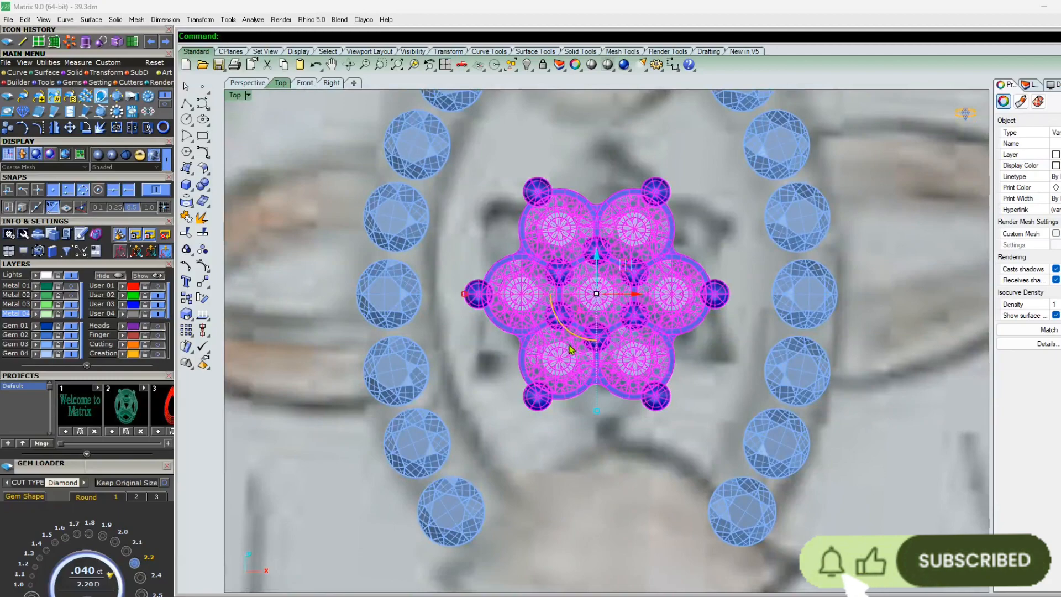
{"action": "left_click_drag", "start_coordinate": [566, 329], "coordinate": [573, 334]}
{"action": "key", "text": "ctrl+z"}
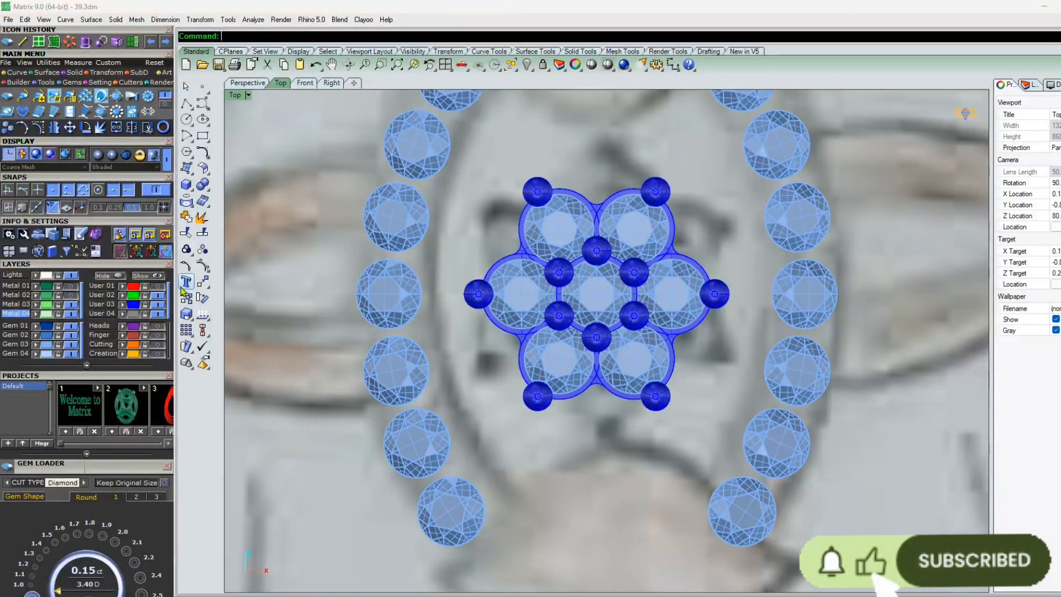
Rotate the flower cluster freehand about its centre to follow the reference sketch, then hide the User 04 sketch
{"action": "scroll", "coordinate": [442, 314], "scroll_direction": "down", "scroll_amount": 4}
{"action": "scroll", "coordinate": [442, 315], "scroll_direction": "down", "scroll_amount": 4}
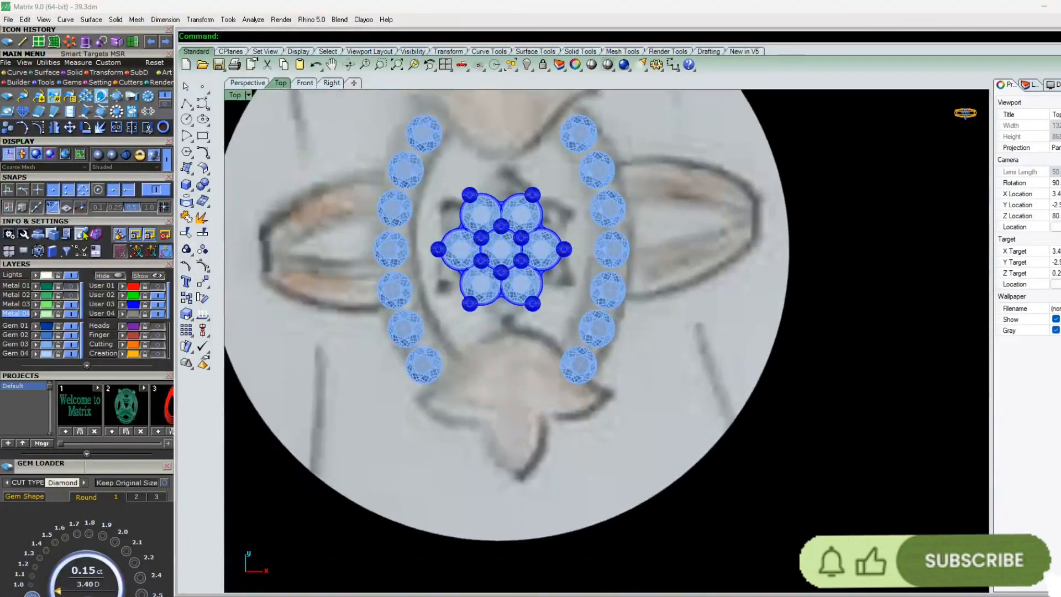
{"action": "scroll", "coordinate": [460, 237], "scroll_direction": "up", "scroll_amount": 4}
{"action": "left_click", "coordinate": [523, 303]}
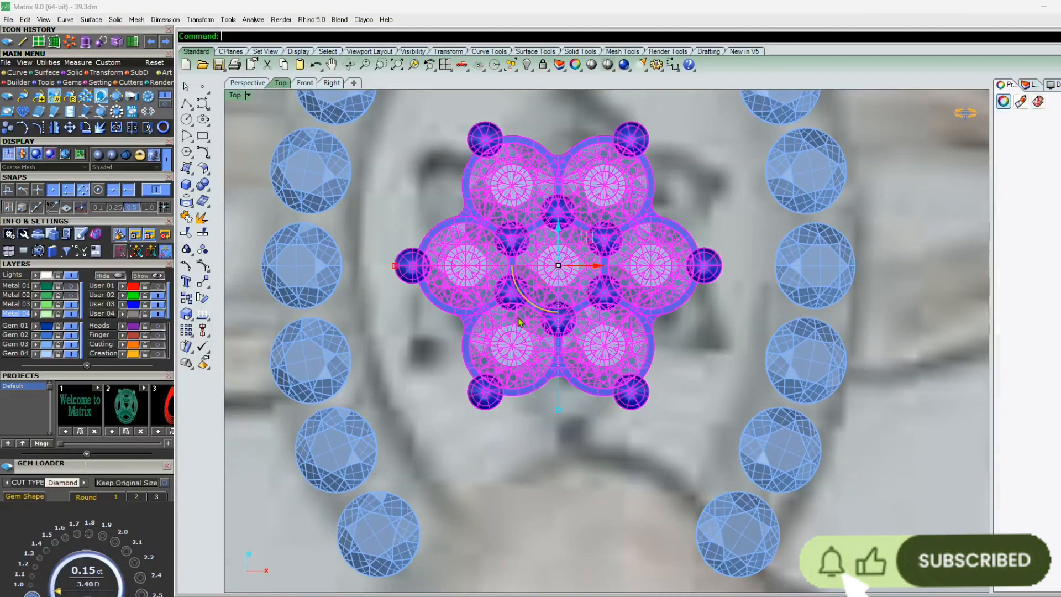
{"action": "left_click_drag", "start_coordinate": [526, 301], "coordinate": [545, 312]}
{"action": "scroll", "coordinate": [544, 311], "scroll_direction": "down", "scroll_amount": 6}
{"action": "left_click", "coordinate": [769, 145]}
{"action": "scroll", "coordinate": [590, 264], "scroll_direction": "up", "scroll_amount": 1}
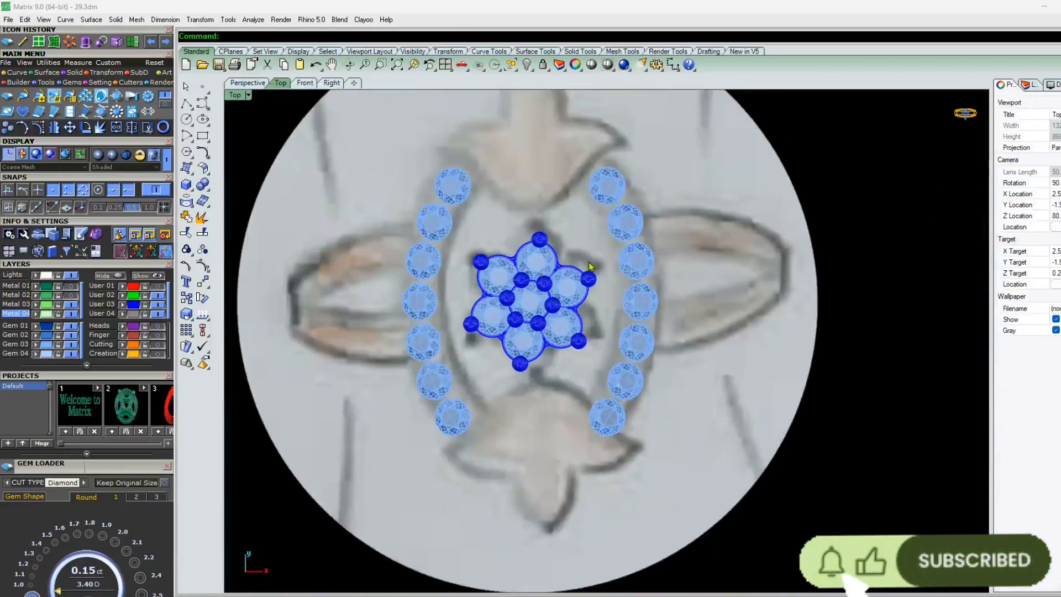
{"action": "left_click", "coordinate": [162, 315]}
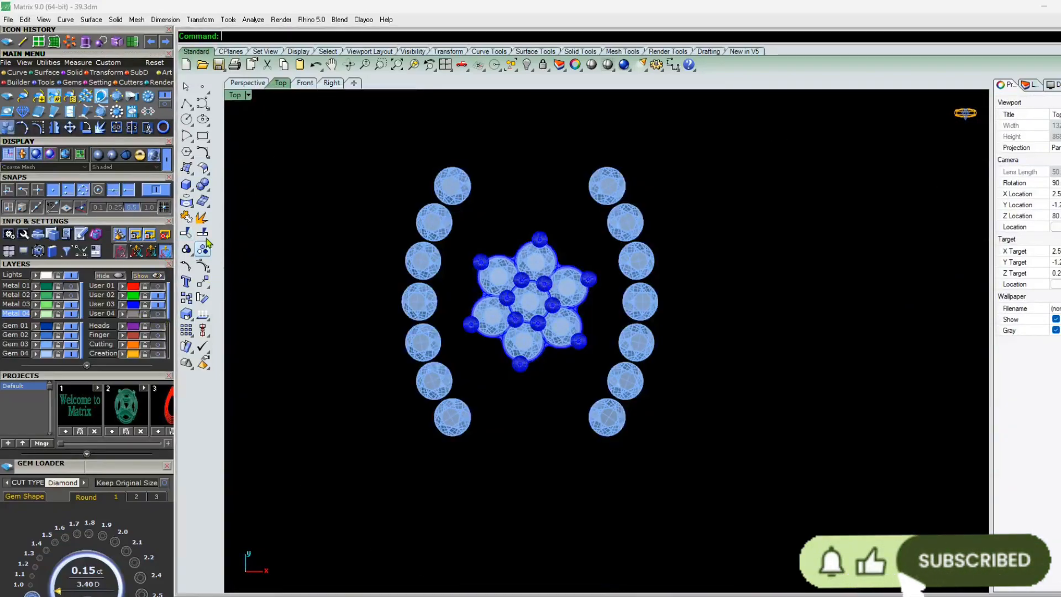
Show the Metal 01 ring body and examine the rotated flower cluster in the head from several angles and from above
{"action": "left_click", "coordinate": [248, 83]}
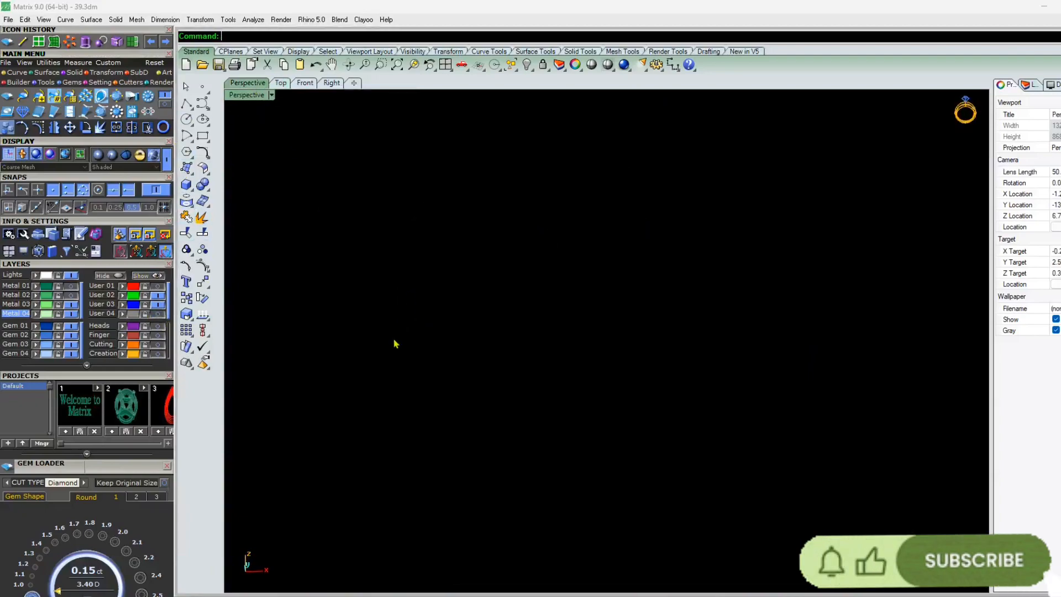
{"action": "scroll", "coordinate": [395, 344], "scroll_direction": "down", "scroll_amount": 6}
{"action": "right_click_drag", "start_coordinate": [396, 343], "coordinate": [469, 348]}
{"action": "scroll", "coordinate": [469, 349], "scroll_direction": "down", "scroll_amount": 5}
{"action": "scroll", "coordinate": [443, 313], "scroll_direction": "up", "scroll_amount": 4}
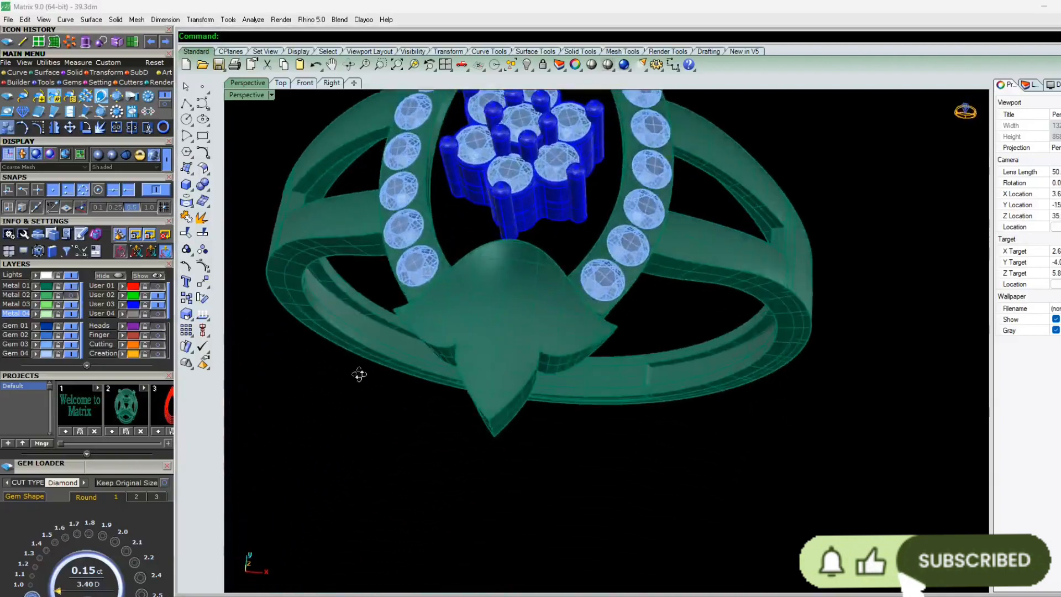
{"action": "right_click_drag", "start_coordinate": [358, 372], "coordinate": [602, 298]}
{"action": "scroll", "coordinate": [495, 271], "scroll_direction": "down", "scroll_amount": 7}
{"action": "scroll", "coordinate": [602, 246], "scroll_direction": "up", "scroll_amount": 6}
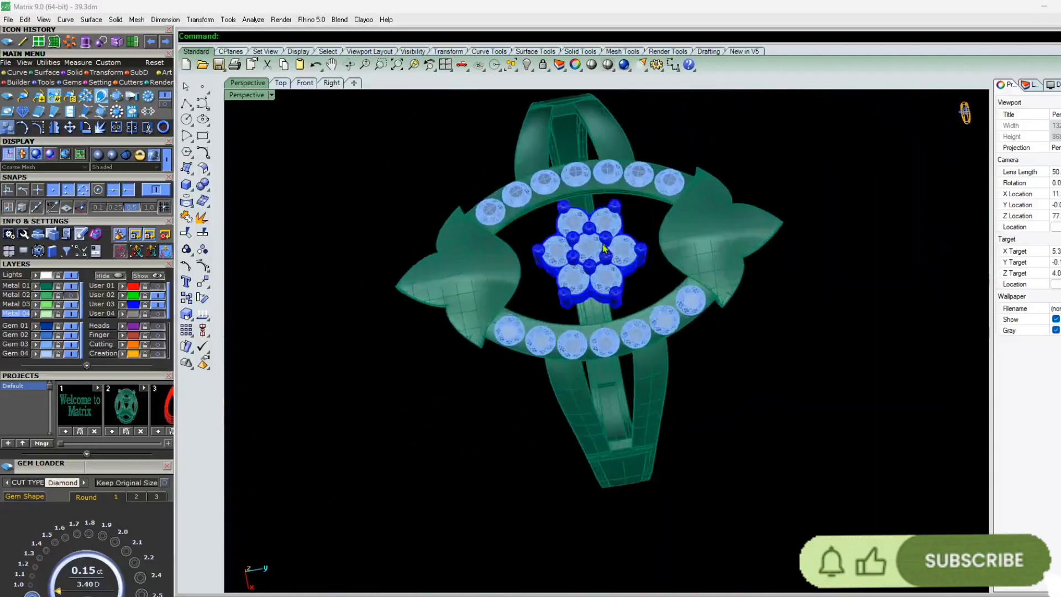
{"action": "right_click_drag", "start_coordinate": [475, 344], "coordinate": [343, 243]}
{"action": "left_click", "coordinate": [280, 83]}
{"action": "right_click_drag", "start_coordinate": [524, 292], "coordinate": [530, 310]}
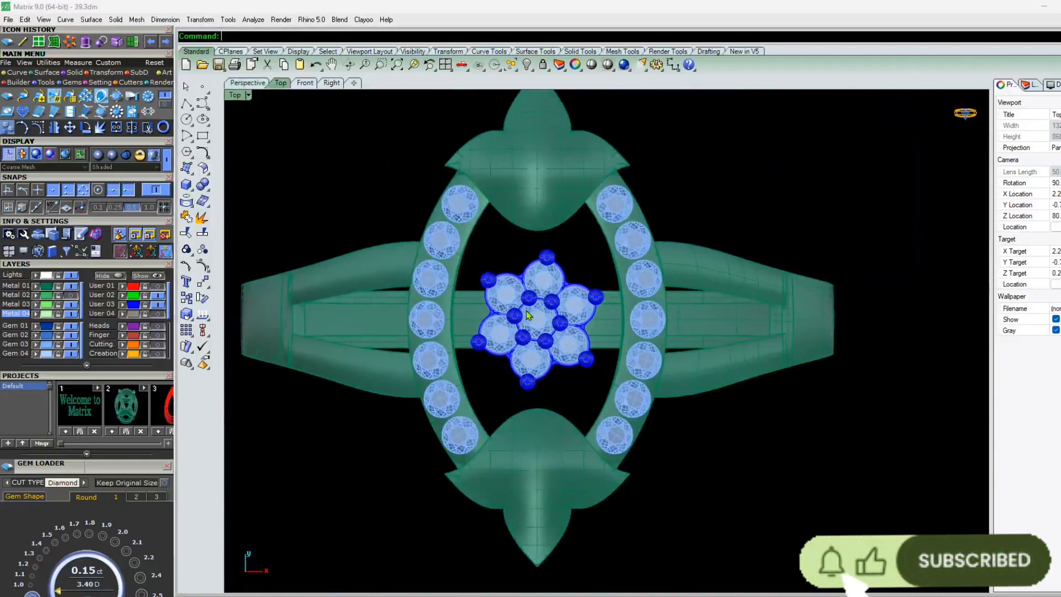
{"action": "scroll", "coordinate": [530, 310], "scroll_direction": "up", "scroll_amount": 6}
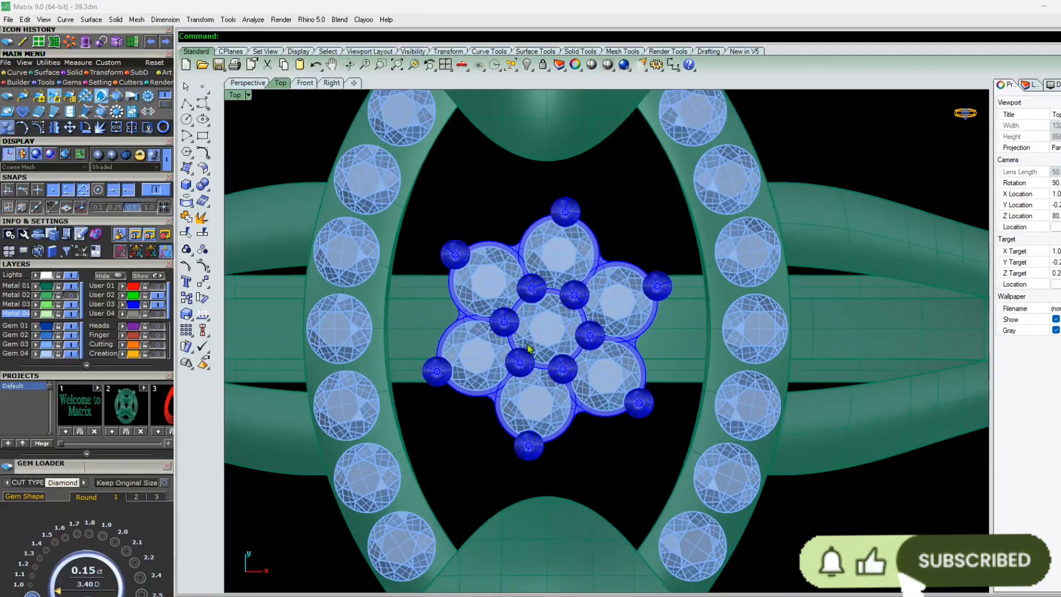
Show the User 01 guide curves and rotate the flower cluster until an outer prong lies on the vertical centre line
{"action": "left_click", "coordinate": [159, 286]}
{"action": "left_click", "coordinate": [505, 310]}
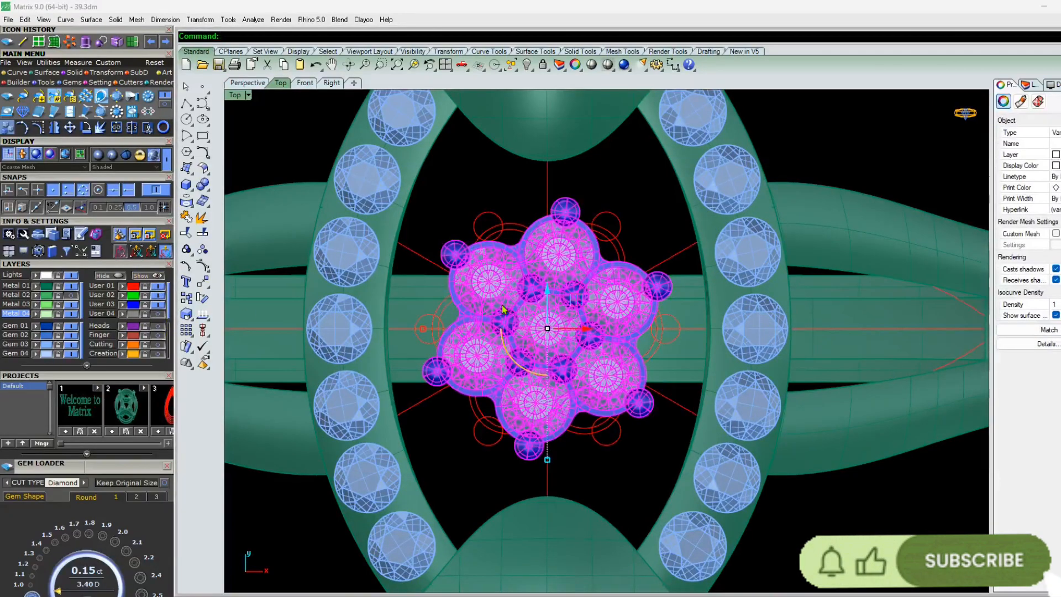
{"action": "scroll", "coordinate": [581, 328], "scroll_direction": "up", "scroll_amount": 4}
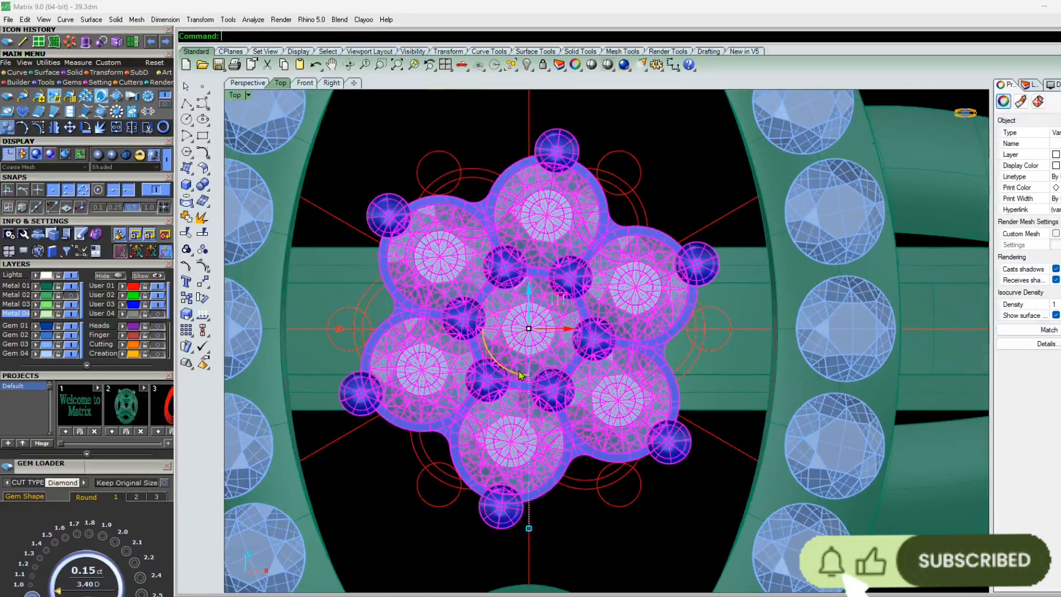
{"action": "left_click_drag", "start_coordinate": [520, 374], "coordinate": [523, 374]}
Examine the alignment of the cluster's upper outer prong with the vertical guide line up close
{"action": "scroll", "coordinate": [535, 188], "scroll_direction": "up", "scroll_amount": 8}
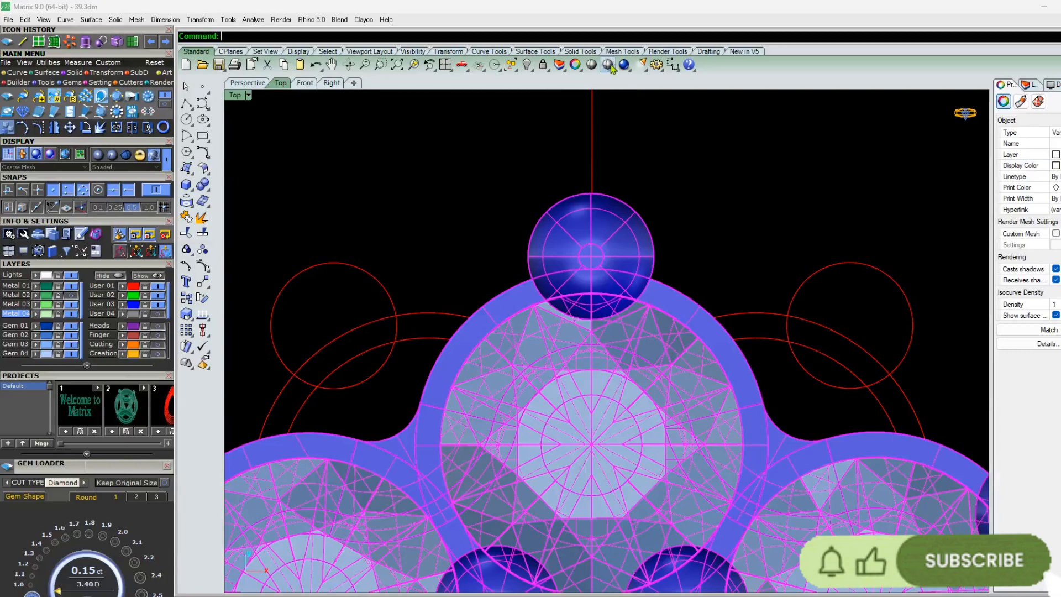
{"action": "scroll", "coordinate": [627, 200], "scroll_direction": "down", "scroll_amount": 3}
{"action": "scroll", "coordinate": [628, 200], "scroll_direction": "down", "scroll_amount": 4}
{"action": "key", "text": "Escape"}
{"action": "right_click_drag", "start_coordinate": [608, 268], "coordinate": [563, 296]}
{"action": "scroll", "coordinate": [343, 271], "scroll_direction": "up", "scroll_amount": 8}
{"action": "scroll", "coordinate": [568, 224], "scroll_direction": "down", "scroll_amount": 7}
{"action": "scroll", "coordinate": [691, 201], "scroll_direction": "up", "scroll_amount": 7}
{"action": "right_click_drag", "start_coordinate": [654, 207], "coordinate": [583, 241]}
Reselect the flower cluster and fine-tune its rotation about its centre with an entered angle
{"action": "left_click", "coordinate": [633, 227]}
{"action": "scroll", "coordinate": [633, 226], "scroll_direction": "down", "scroll_amount": 5}
{"action": "right_click_drag", "start_coordinate": [643, 468], "coordinate": [626, 438]}
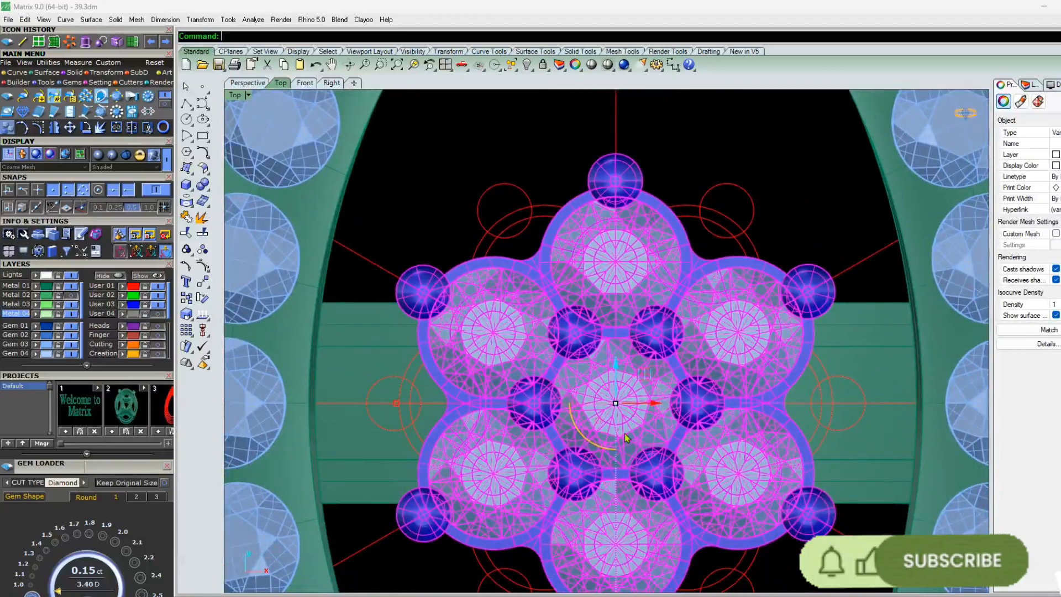
{"action": "left_click", "coordinate": [597, 445]}
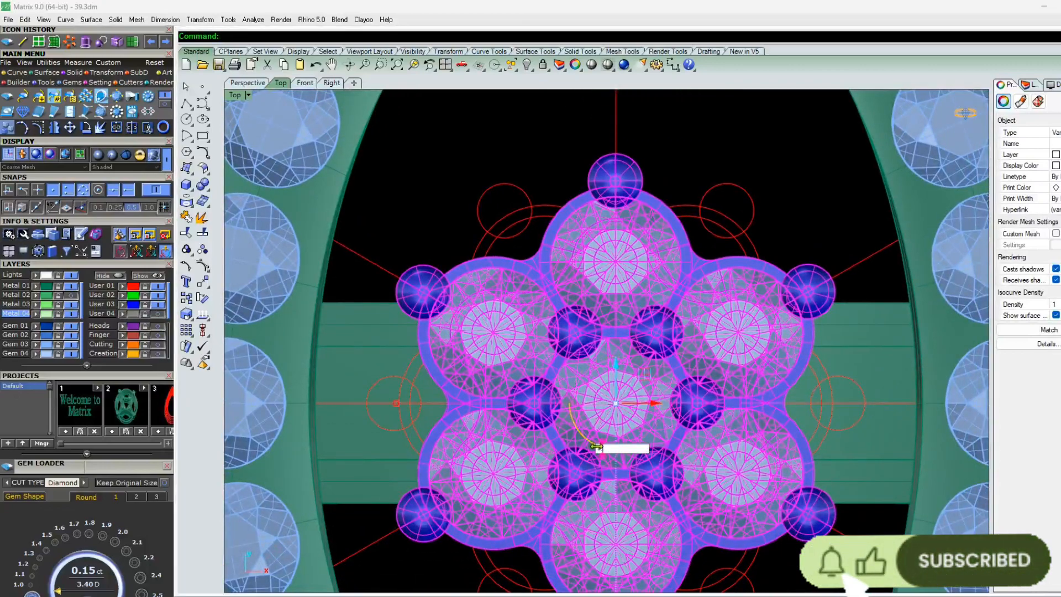
{"action": "type", "text": "30"}
{"action": "key", "text": "Return"}
Try rotating the flower cluster by an entered angle of 3 degrees and undo that rotation
{"action": "left_click", "coordinate": [601, 445]}
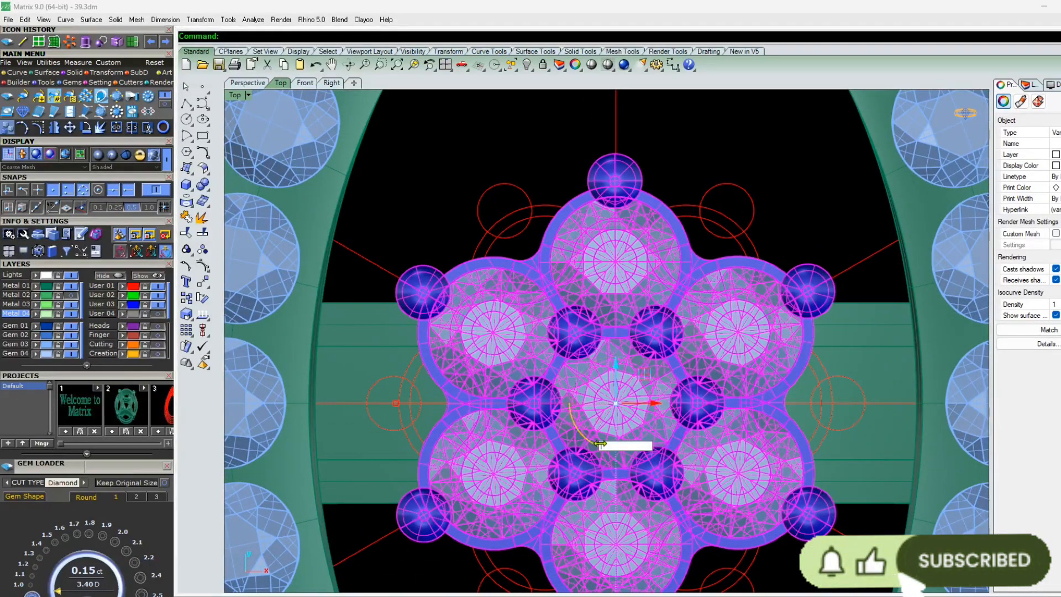
{"action": "type", "text": "3"}
{"action": "key", "text": "Return"}
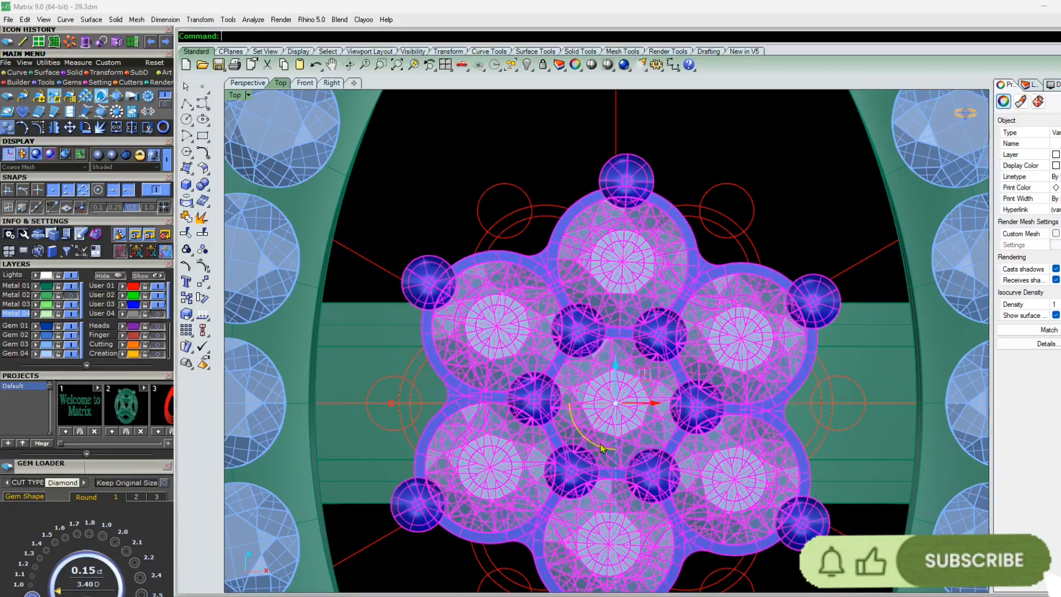
{"action": "left_click", "coordinate": [578, 435]}
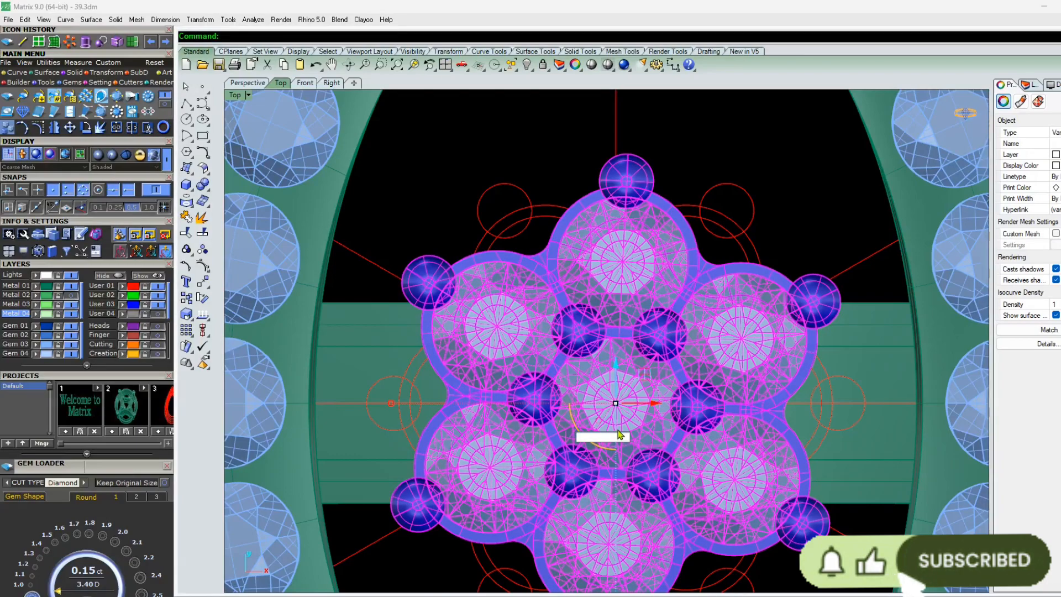
{"action": "left_click", "coordinate": [766, 156]}
{"action": "key", "text": "ctrl+z"}
Rotate the flower cluster about its centre by -0.1 degrees twice to align the outer prong with the vertical centre line
{"action": "scroll", "coordinate": [604, 185], "scroll_direction": "up", "scroll_amount": 6}
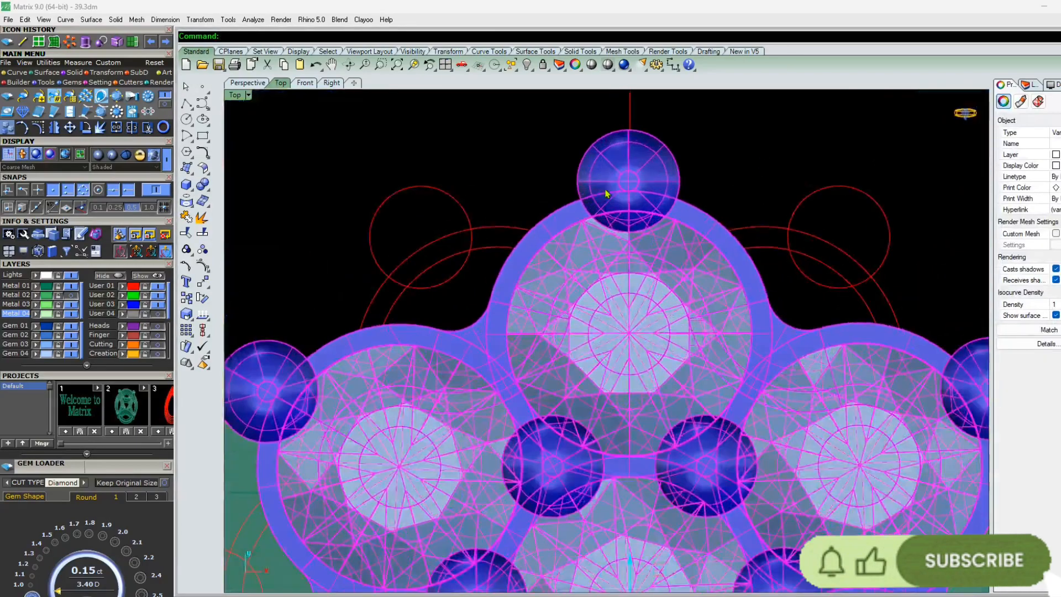
{"action": "scroll", "coordinate": [555, 440], "scroll_direction": "down", "scroll_amount": 3}
{"action": "left_click", "coordinate": [571, 538]}
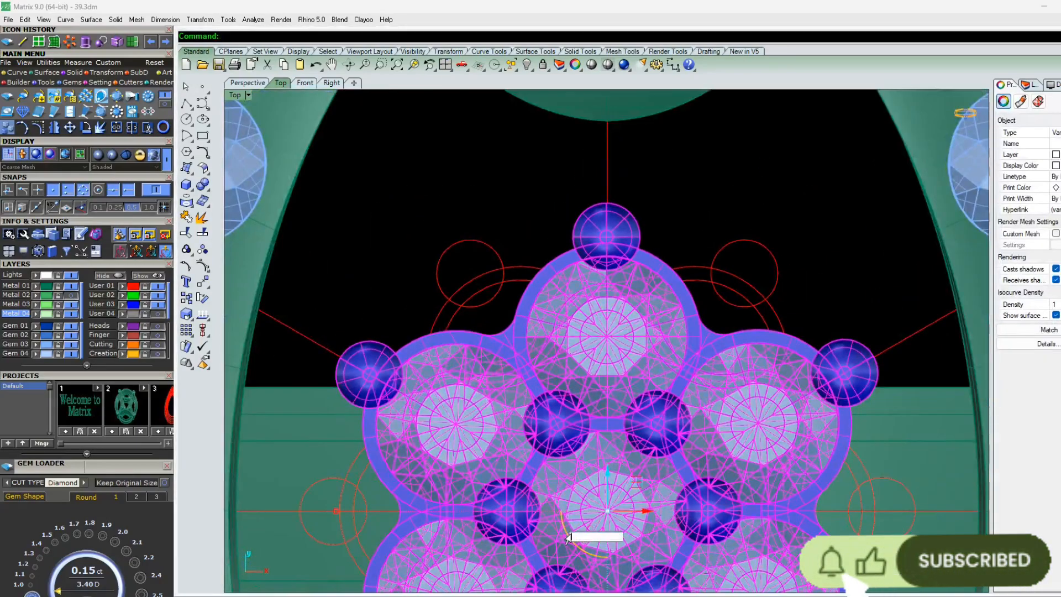
{"action": "type", "text": "-.1"}
{"action": "key", "text": "Return"}
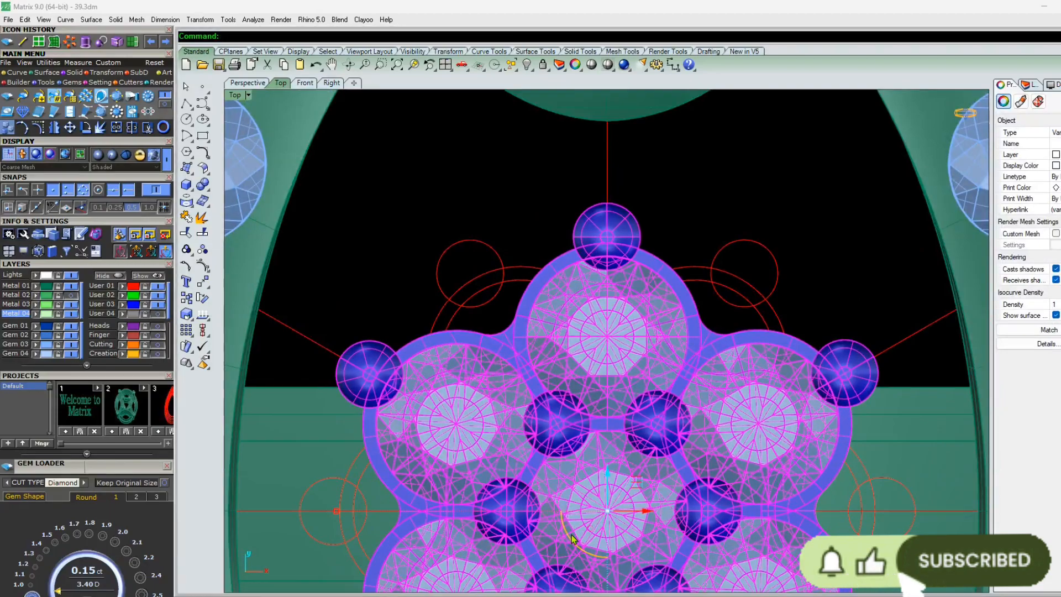
{"action": "left_click", "coordinate": [568, 536]}
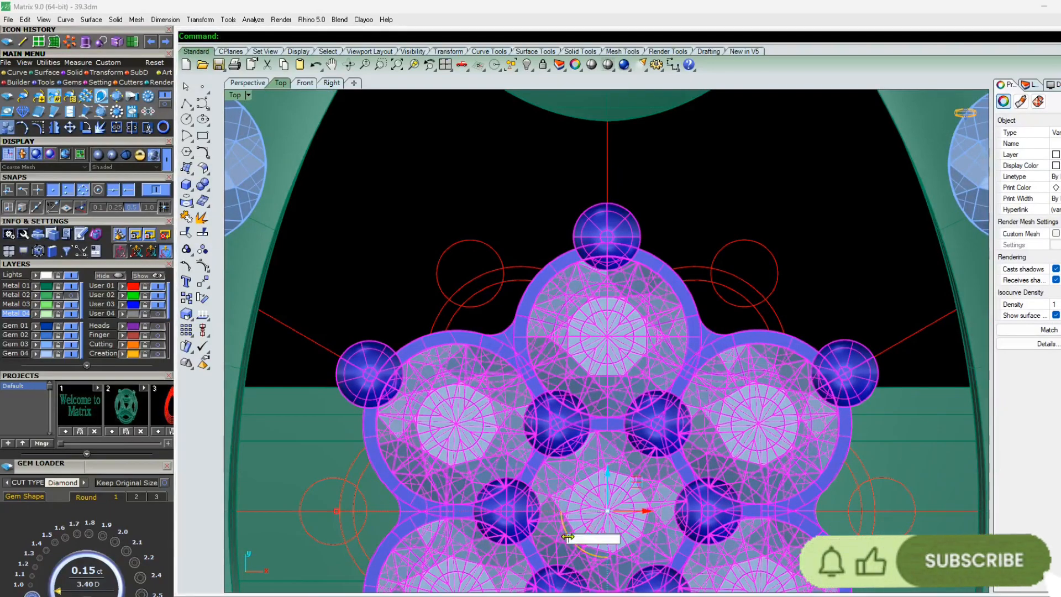
{"action": "type", "text": "-.1"}
{"action": "key", "text": "Return"}
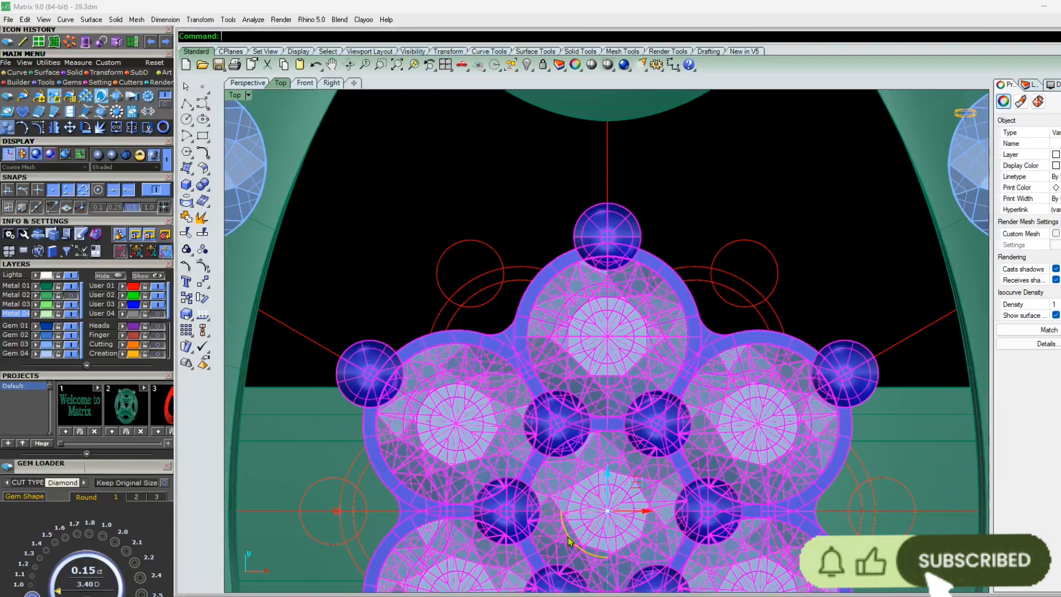
{"action": "left_click", "coordinate": [744, 304]}
{"action": "scroll", "coordinate": [588, 271], "scroll_direction": "down", "scroll_amount": 10}
{"action": "right_click_drag", "start_coordinate": [578, 315], "coordinate": [557, 245]}
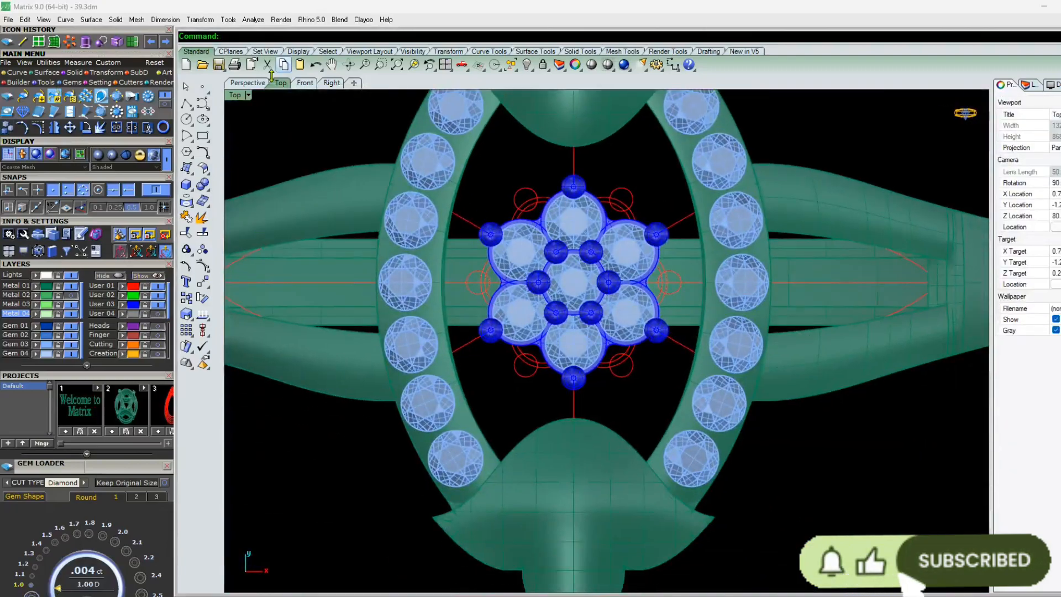
Hide the ring metal, the Gem 03 stones and the User 03 flower cluster
{"action": "key", "text": "ctrl+alt+w"}
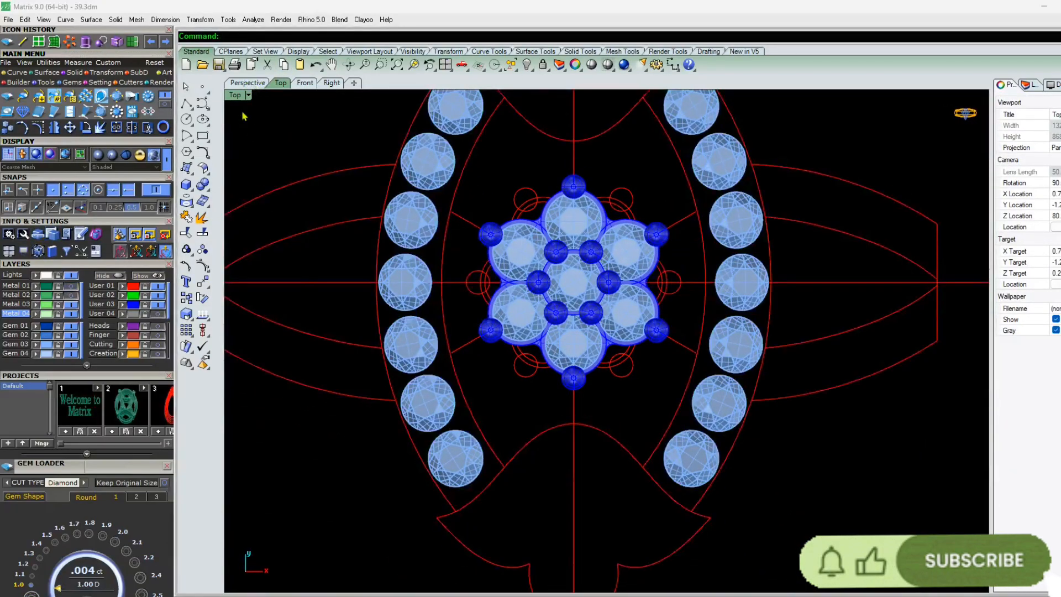
{"action": "left_click", "coordinate": [75, 345]}
{"action": "left_click", "coordinate": [157, 306]}
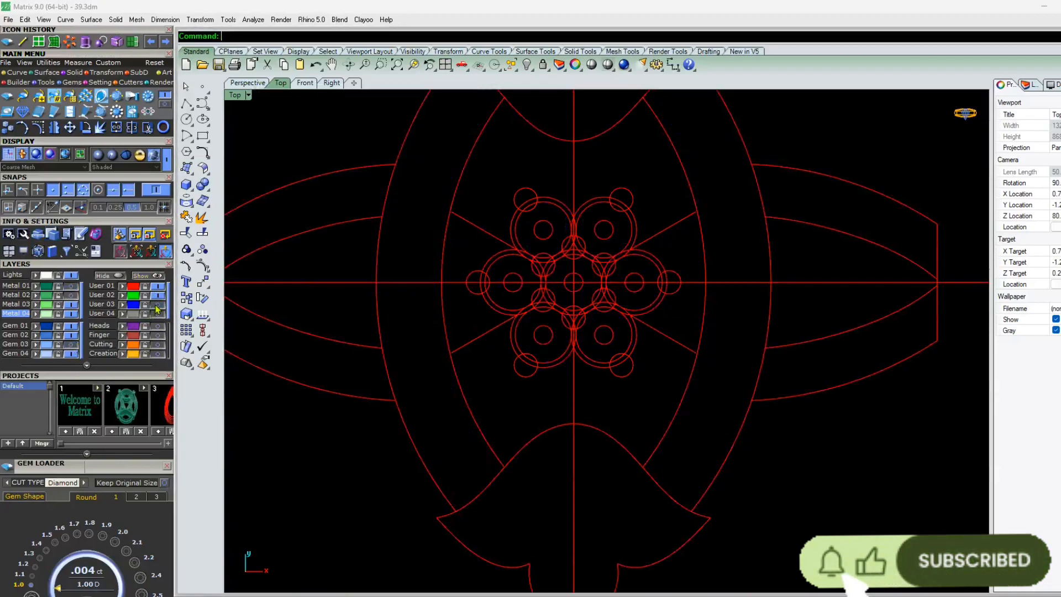
Clear the raised prong circles floating above the flat sketch curves
{"action": "left_click", "coordinate": [247, 83]}
{"action": "right_click_drag", "start_coordinate": [400, 279], "coordinate": [328, 137]}
{"action": "left_click", "coordinate": [281, 83]}
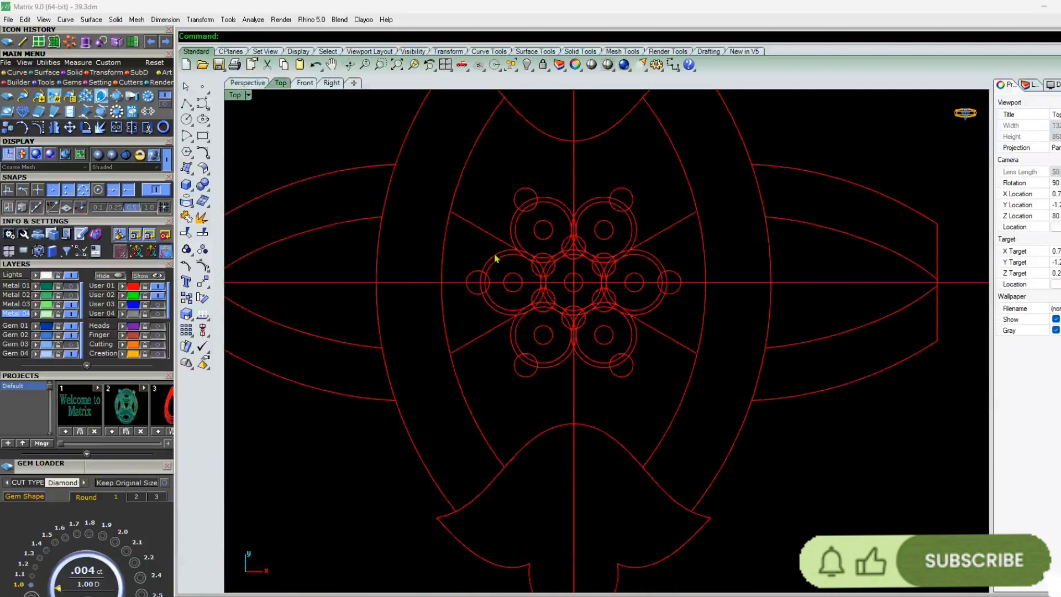
{"action": "scroll", "coordinate": [504, 302], "scroll_direction": "down", "scroll_amount": 6}
{"action": "right_click_drag", "start_coordinate": [508, 310], "coordinate": [508, 321]}
{"action": "left_click", "coordinate": [248, 83]}
{"action": "right_click_drag", "start_coordinate": [451, 354], "coordinate": [481, 260]}
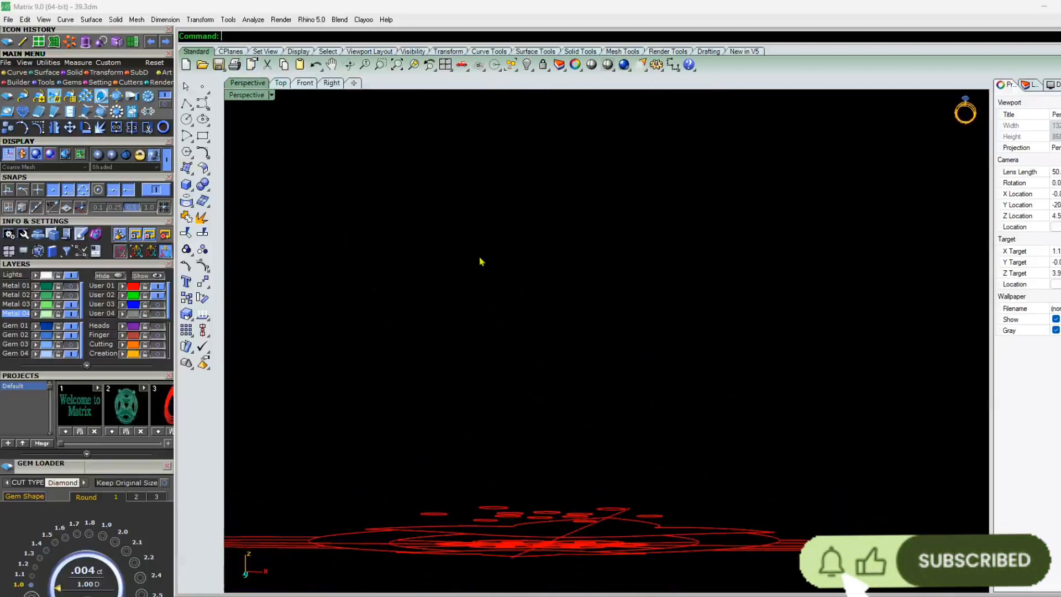
{"action": "scroll", "coordinate": [481, 262], "scroll_direction": "down", "scroll_amount": 8}
{"action": "right_click_drag", "start_coordinate": [506, 301], "coordinate": [504, 367]}
{"action": "scroll", "coordinate": [509, 381], "scroll_direction": "up", "scroll_amount": 9}
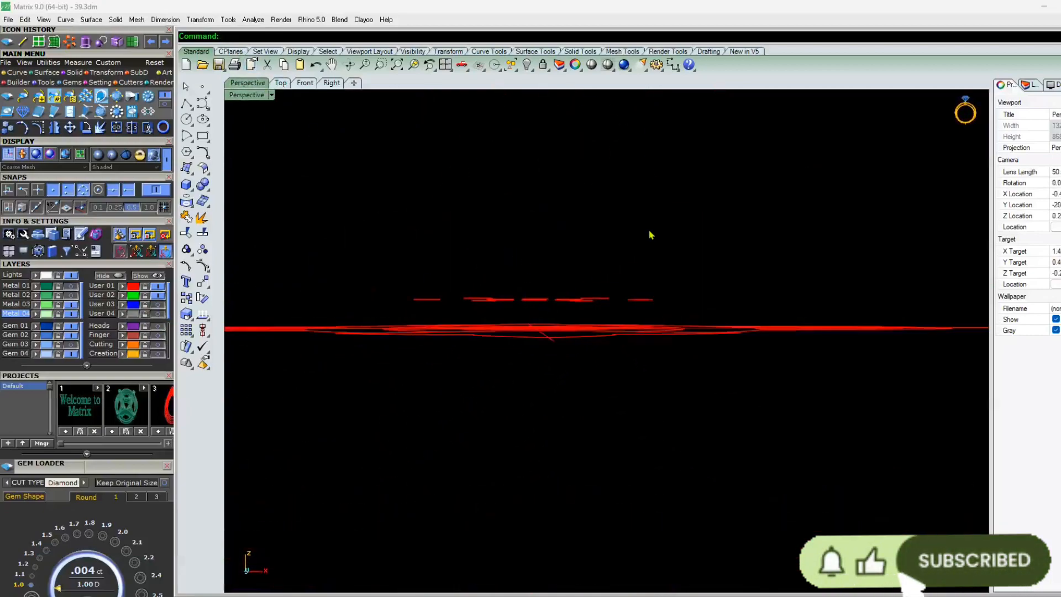
{"action": "left_click_drag", "start_coordinate": [451, 317], "coordinate": [419, 308]}
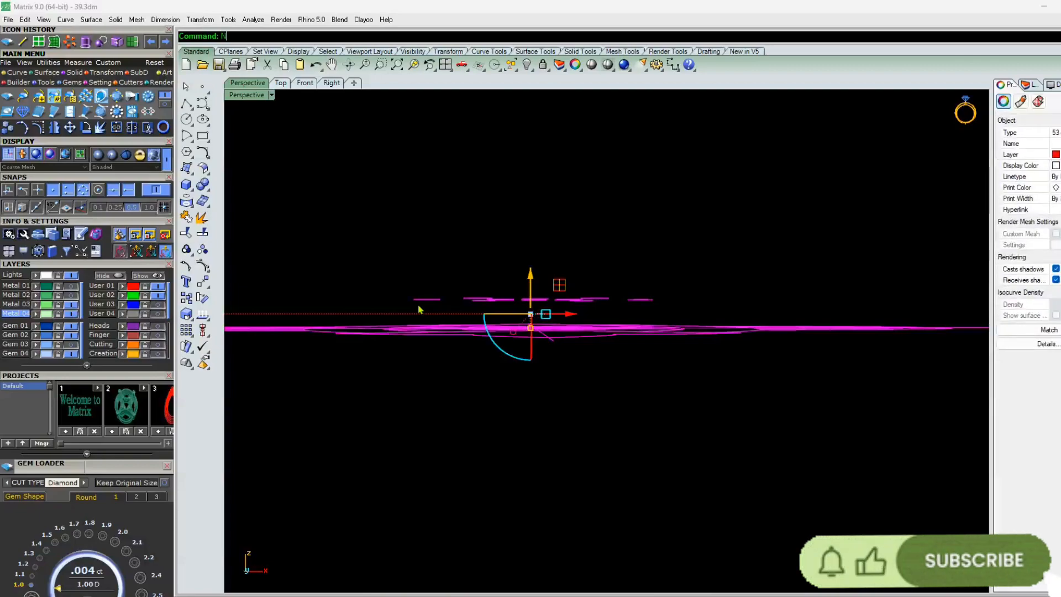
{"action": "left_click_drag", "start_coordinate": [713, 194], "coordinate": [386, 310]}
{"action": "key", "text": "Escape"}
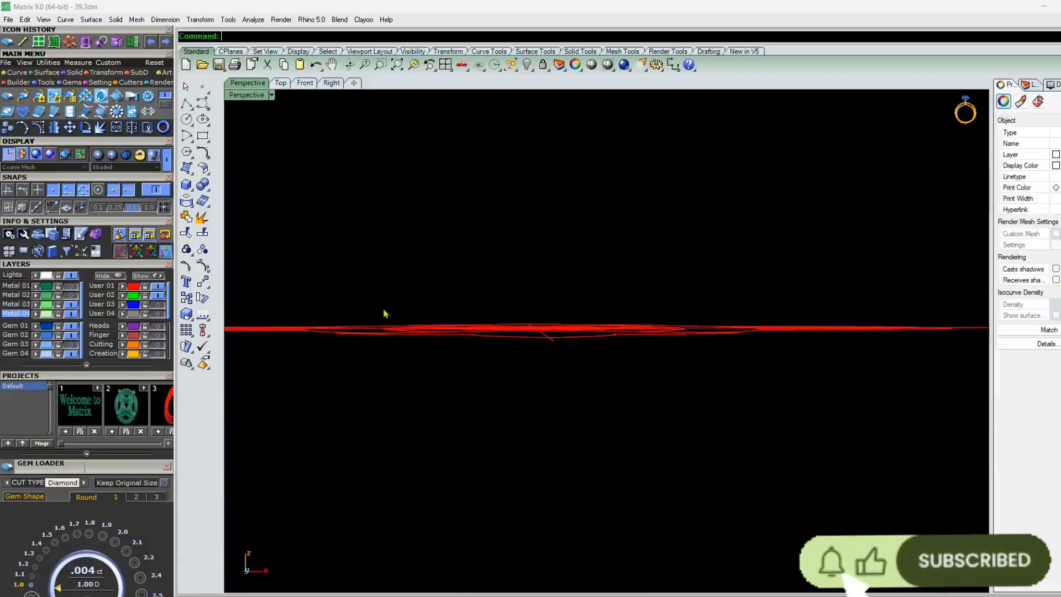
Using all sketch curves as cutters, trim the horizontal centre line between the inner and outer head curves and where stone circles overlap
{"action": "scroll", "coordinate": [478, 335], "scroll_direction": "down", "scroll_amount": 3}
{"action": "right_click_drag", "start_coordinate": [478, 335], "coordinate": [476, 410]}
{"action": "left_click", "coordinate": [287, 84]}
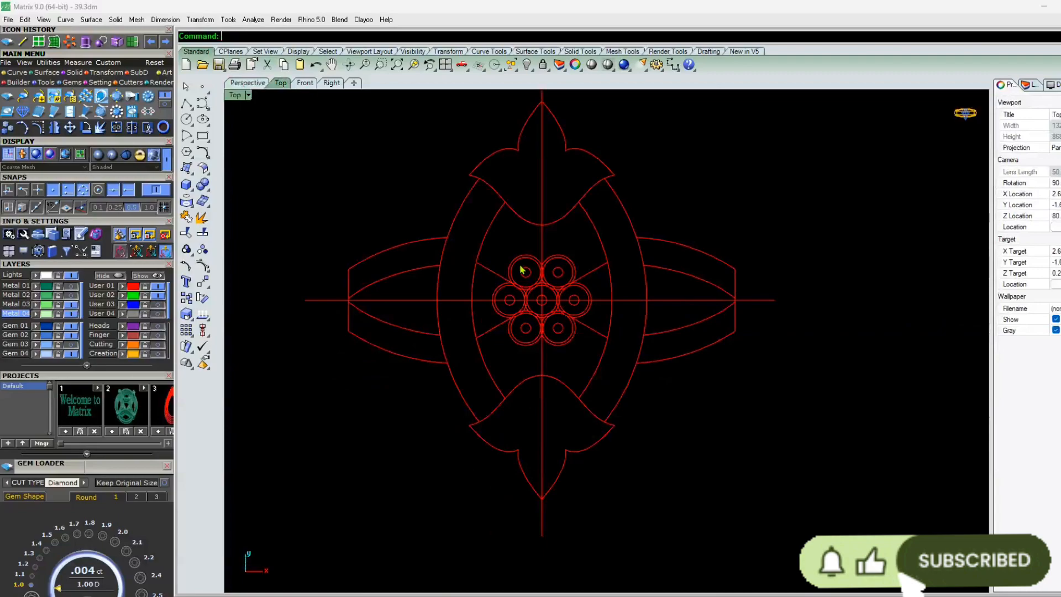
{"action": "scroll", "coordinate": [525, 243], "scroll_direction": "up", "scroll_amount": 5}
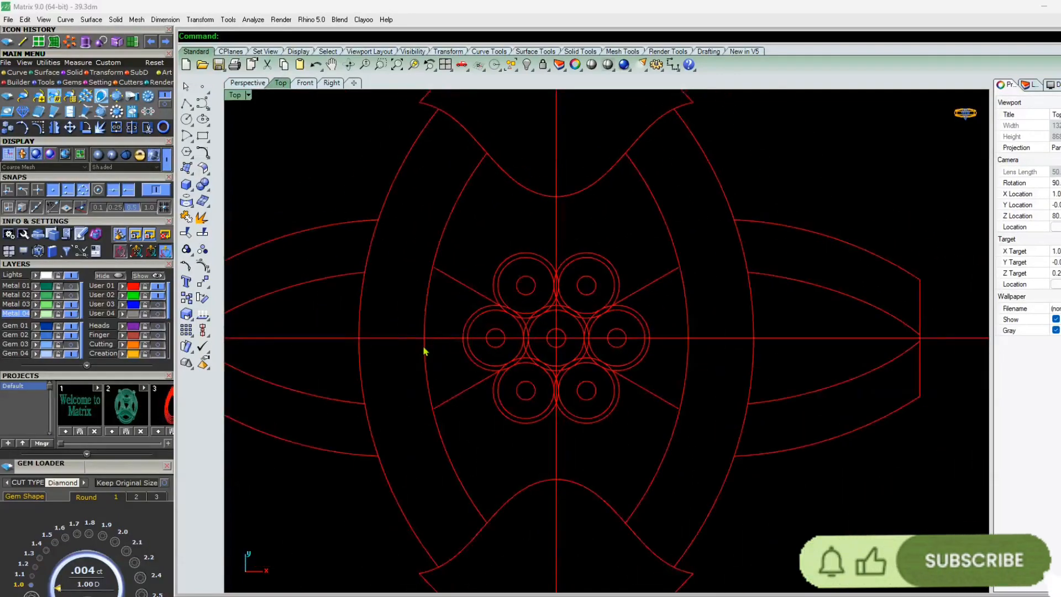
{"action": "left_click", "coordinate": [427, 355]}
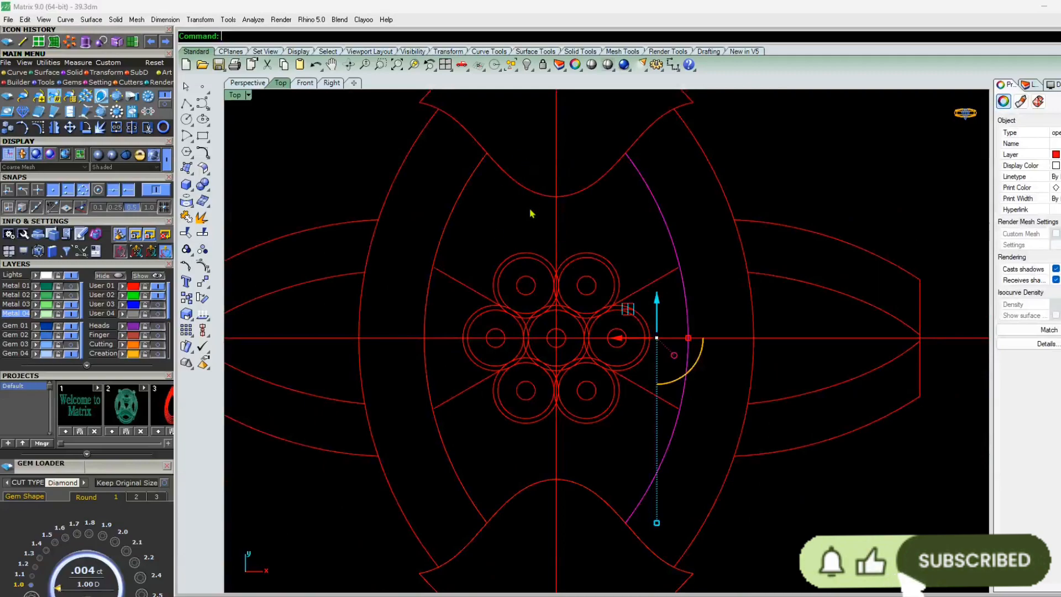
{"action": "scroll", "coordinate": [512, 274], "scroll_direction": "down", "scroll_amount": 8}
{"action": "left_click_drag", "start_coordinate": [718, 143], "coordinate": [394, 471]}
{"action": "scroll", "coordinate": [520, 343], "scroll_direction": "up", "scroll_amount": 6}
{"action": "type", "text": "T"}
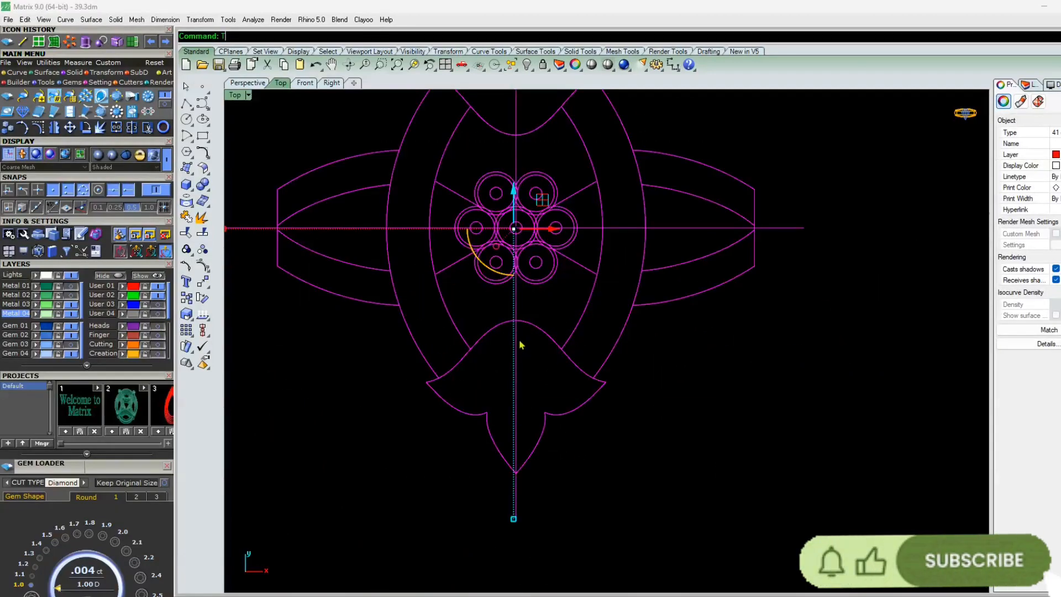
{"action": "key", "text": "Return"}
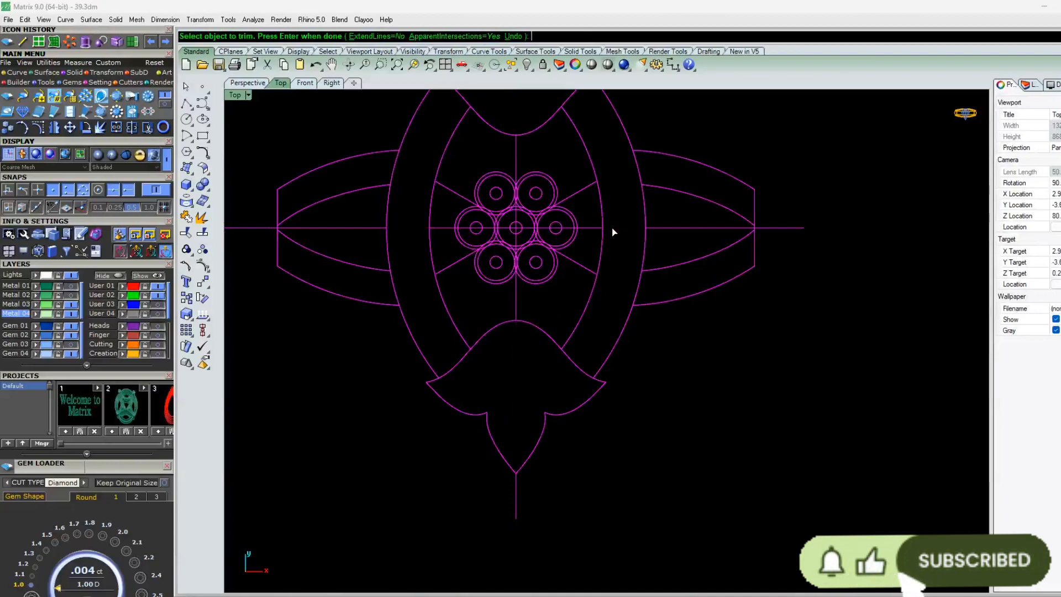
{"action": "scroll", "coordinate": [612, 227], "scroll_direction": "up", "scroll_amount": 15}
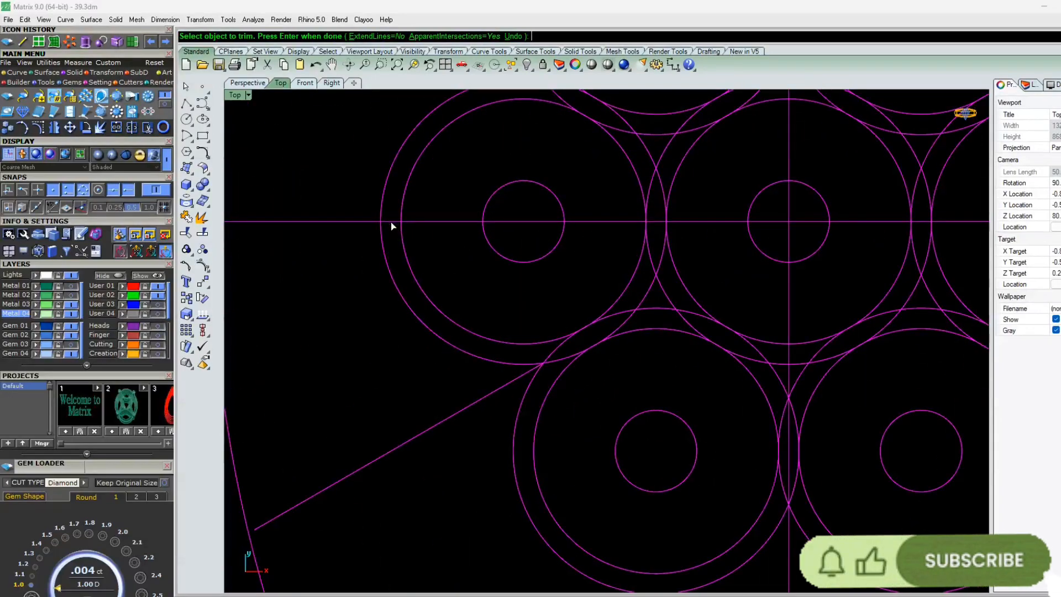
{"action": "scroll", "coordinate": [393, 228], "scroll_direction": "down", "scroll_amount": 8}
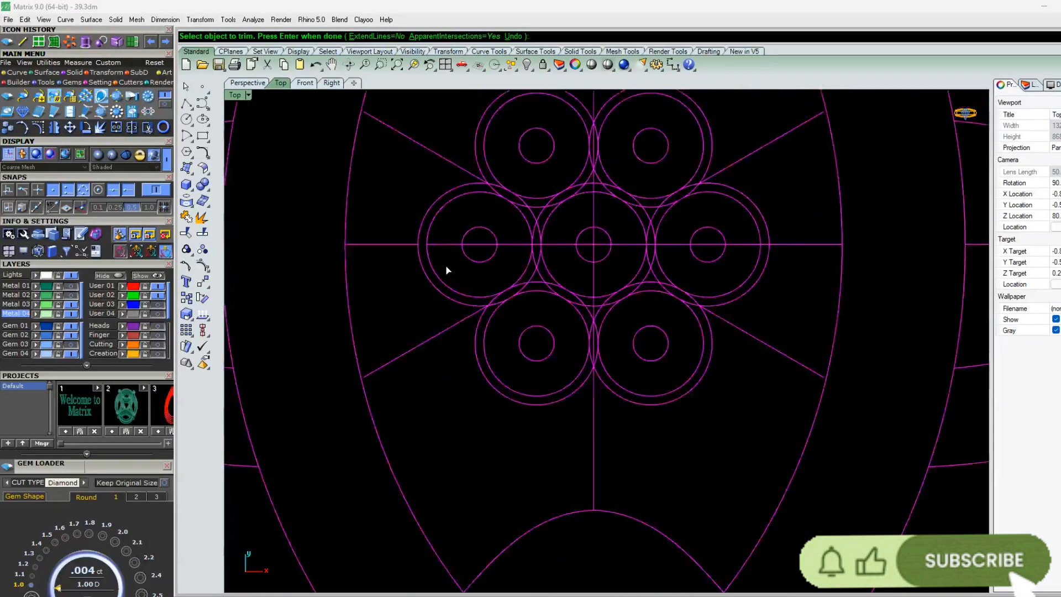
{"action": "left_click", "coordinate": [651, 251]}
{"action": "scroll", "coordinate": [635, 271], "scroll_direction": "up", "scroll_amount": 14}
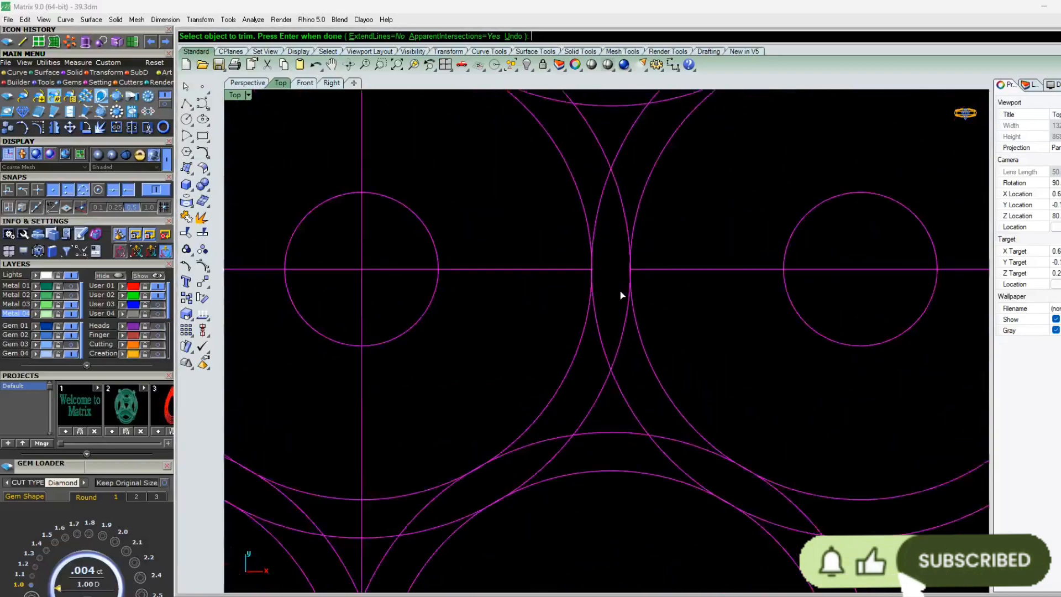
Trim the vertical centre line inside the overlaps of the upper and lower stone circle pairs and finish trimming
{"action": "scroll", "coordinate": [540, 194], "scroll_direction": "down", "scroll_amount": 10}
{"action": "scroll", "coordinate": [542, 363], "scroll_direction": "up", "scroll_amount": 12}
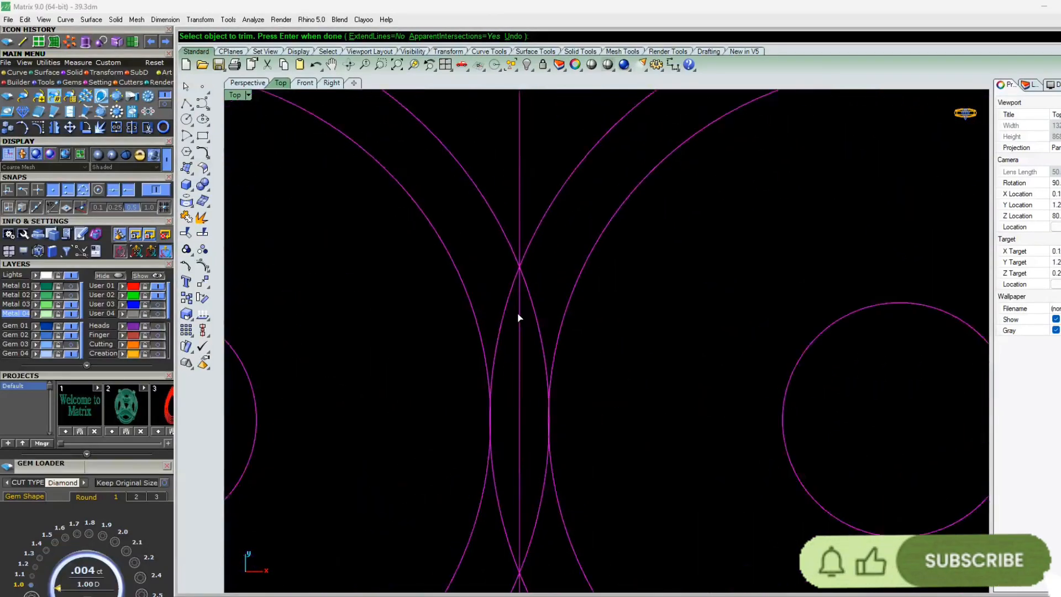
{"action": "scroll", "coordinate": [526, 299], "scroll_direction": "down", "scroll_amount": 8}
{"action": "scroll", "coordinate": [514, 374], "scroll_direction": "up", "scroll_amount": 10}
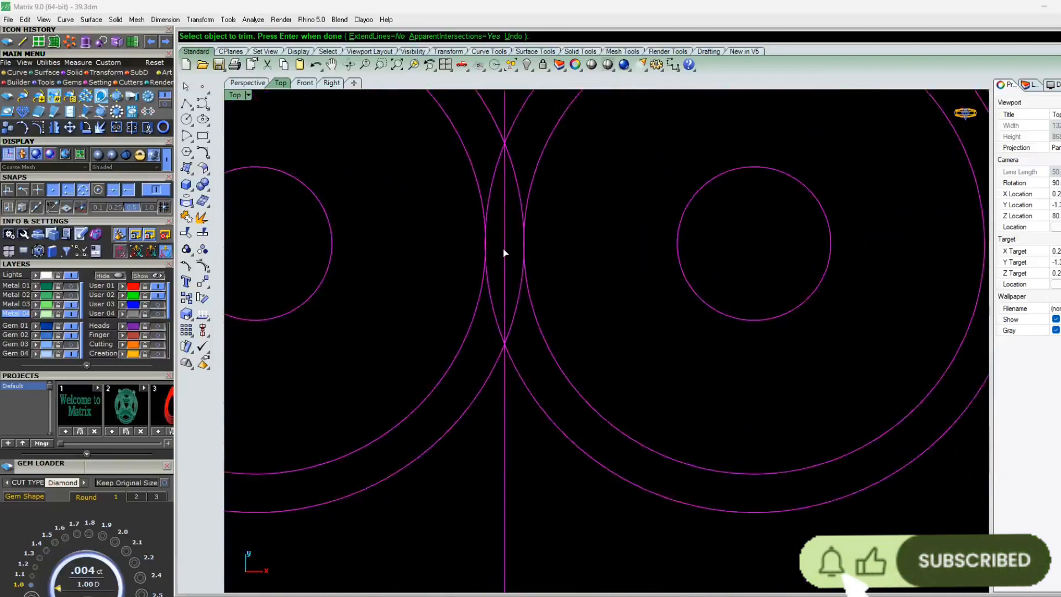
{"action": "scroll", "coordinate": [509, 271], "scroll_direction": "down", "scroll_amount": 5}
{"action": "right_click_drag", "start_coordinate": [581, 241], "coordinate": [547, 361]}
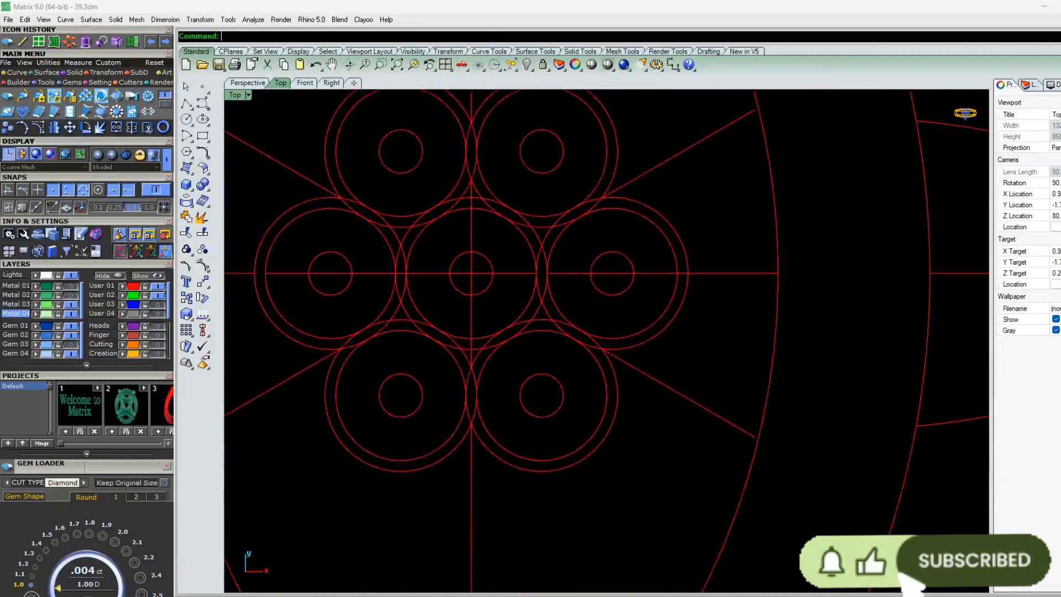
Trim the horizontal centre line between the inner and outer rings of the right-hand stone circle
{"action": "scroll", "coordinate": [656, 268], "scroll_direction": "up", "scroll_amount": 10}
{"action": "left_click_drag", "start_coordinate": [743, 259], "coordinate": [673, 431]}
{"action": "right_click", "coordinate": [673, 430]}
{"action": "scroll", "coordinate": [749, 293], "scroll_direction": "up", "scroll_amount": 4}
{"action": "scroll", "coordinate": [747, 293], "scroll_direction": "down", "scroll_amount": 2}
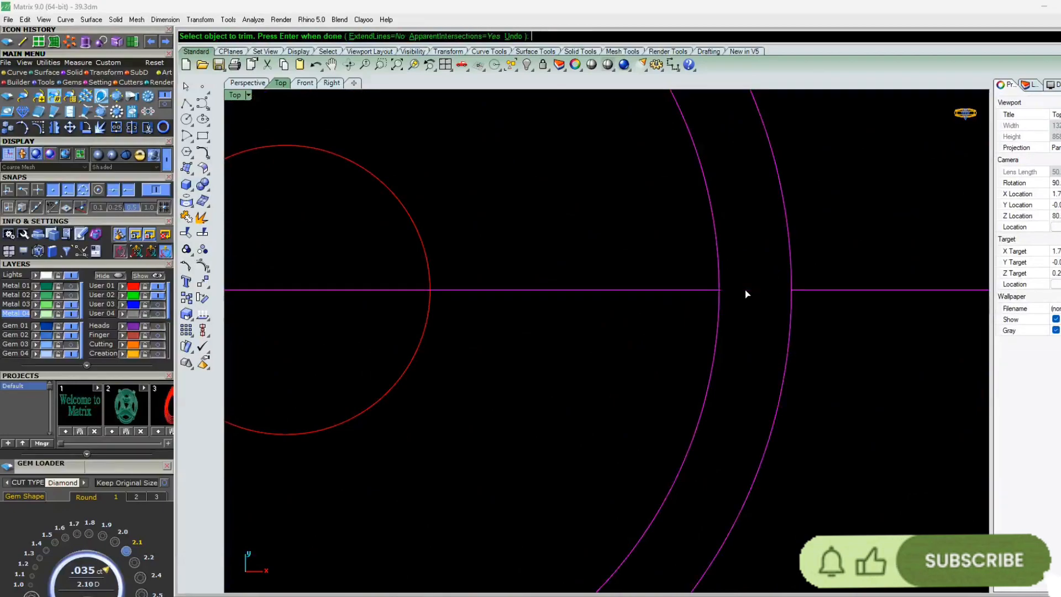
{"action": "key", "text": "Escape"}
{"action": "scroll", "coordinate": [718, 301], "scroll_direction": "down", "scroll_amount": 5}
{"action": "scroll", "coordinate": [611, 257], "scroll_direction": "up", "scroll_amount": 6}
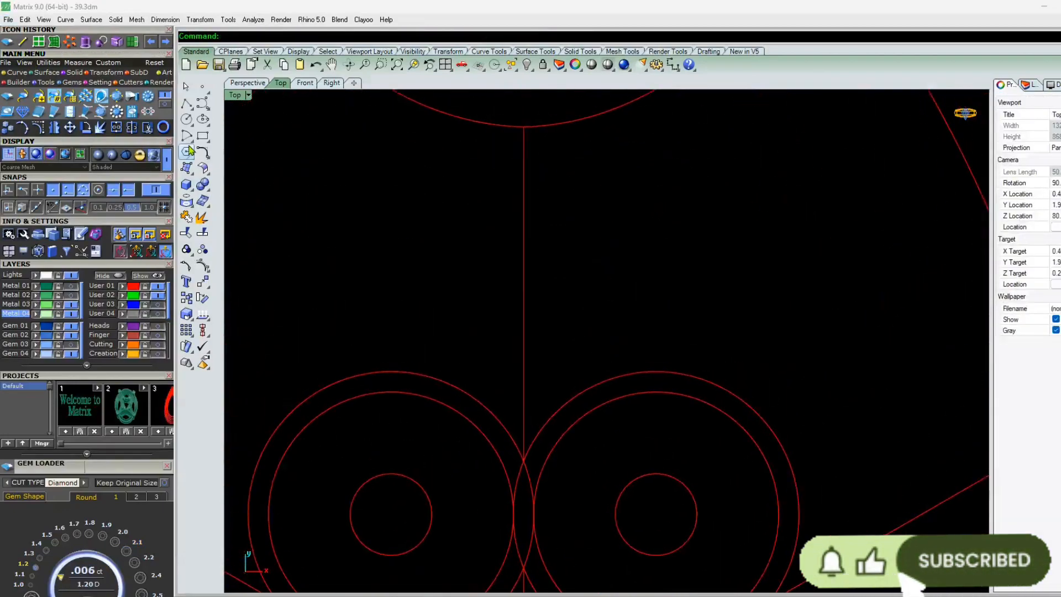
{"action": "left_click", "coordinate": [204, 154]}
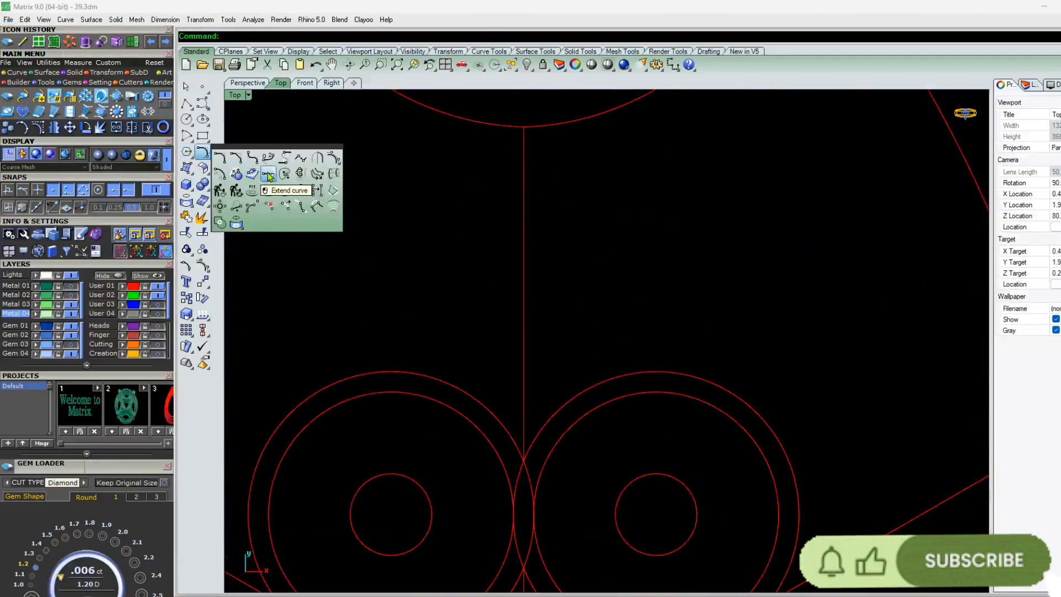
{"action": "left_click", "coordinate": [253, 175]}
{"action": "scroll", "coordinate": [583, 161], "scroll_direction": "up", "scroll_amount": 5}
{"action": "left_click", "coordinate": [462, 226]}
{"action": "key", "text": "Return"}
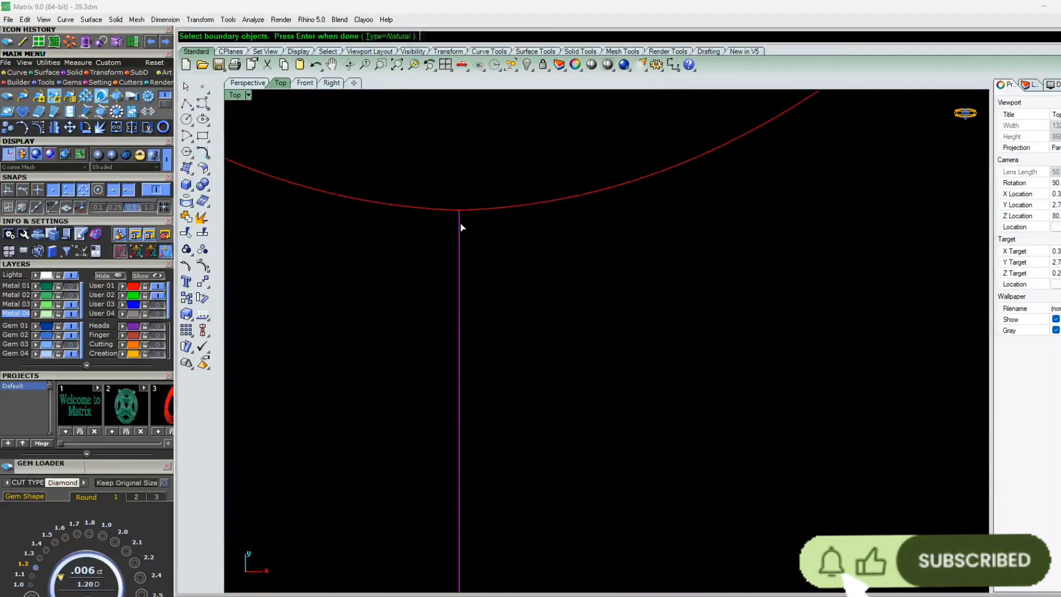
{"action": "left_click", "coordinate": [461, 233]}
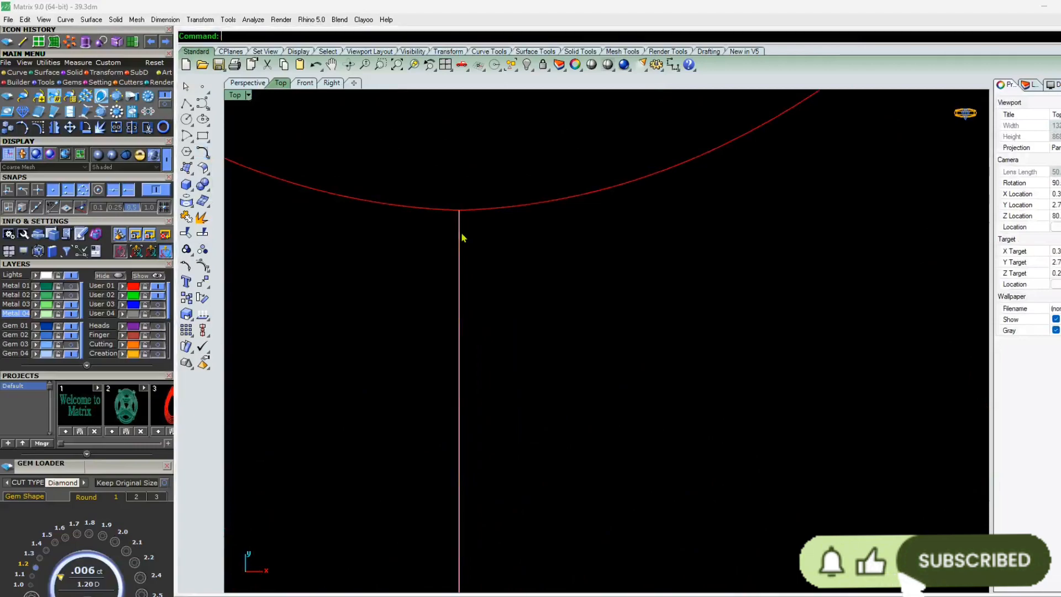
{"action": "left_click", "coordinate": [451, 218]}
{"action": "scroll", "coordinate": [451, 219], "scroll_direction": "down", "scroll_amount": 7}
{"action": "scroll", "coordinate": [451, 236], "scroll_direction": "up", "scroll_amount": 4}
Extend the lower end of the upper vertical centre line past the crossing of the two upper stone circles
{"action": "left_click", "coordinate": [456, 220]}
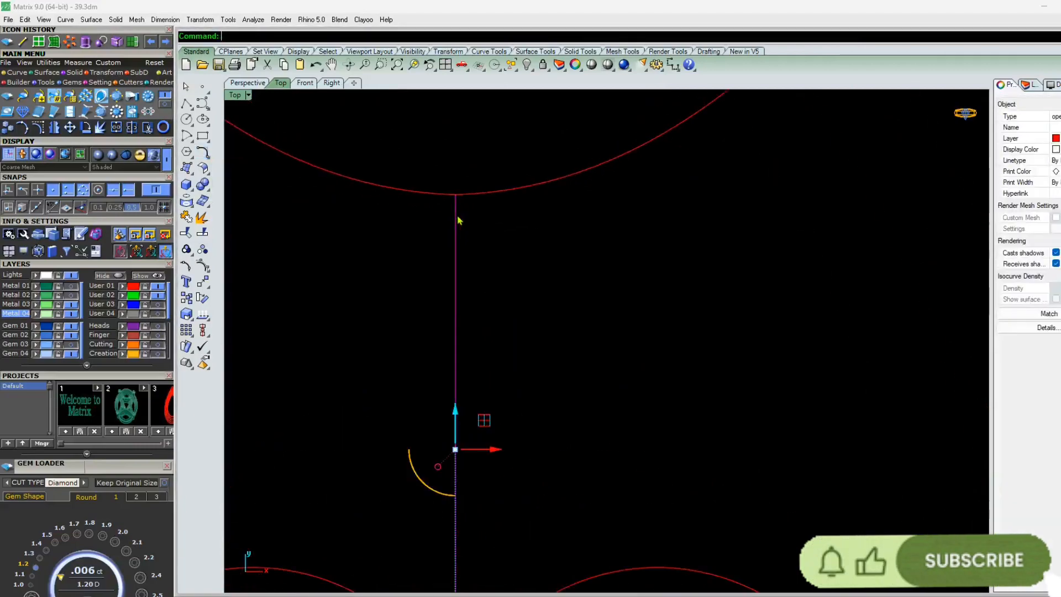
{"action": "right_click", "coordinate": [454, 217]}
{"action": "scroll", "coordinate": [452, 215], "scroll_direction": "up", "scroll_amount": 6}
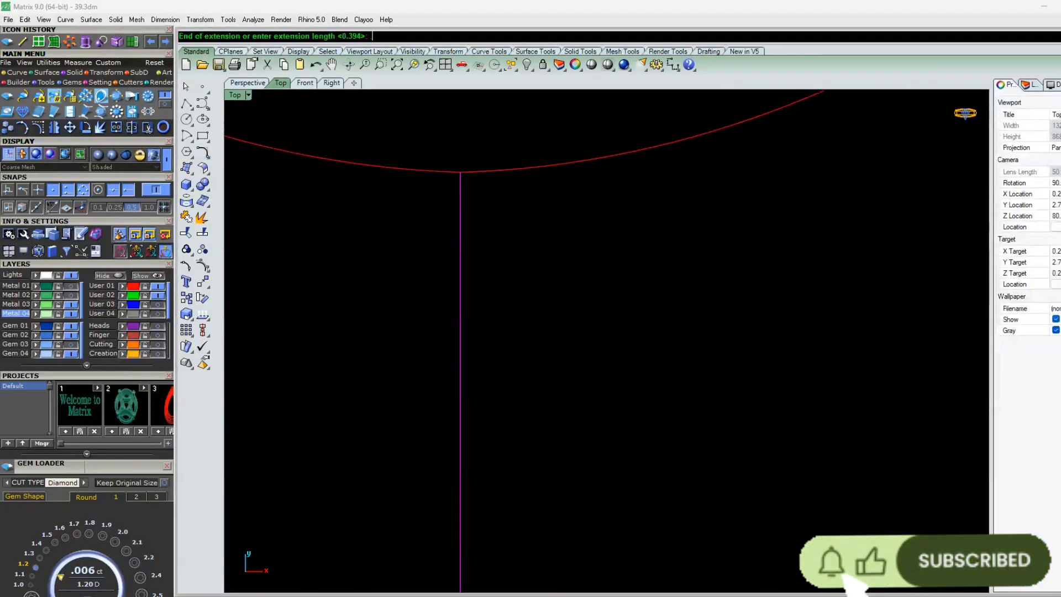
{"action": "scroll", "coordinate": [462, 212], "scroll_direction": "down", "scroll_amount": 5}
{"action": "scroll", "coordinate": [452, 353], "scroll_direction": "up", "scroll_amount": 8}
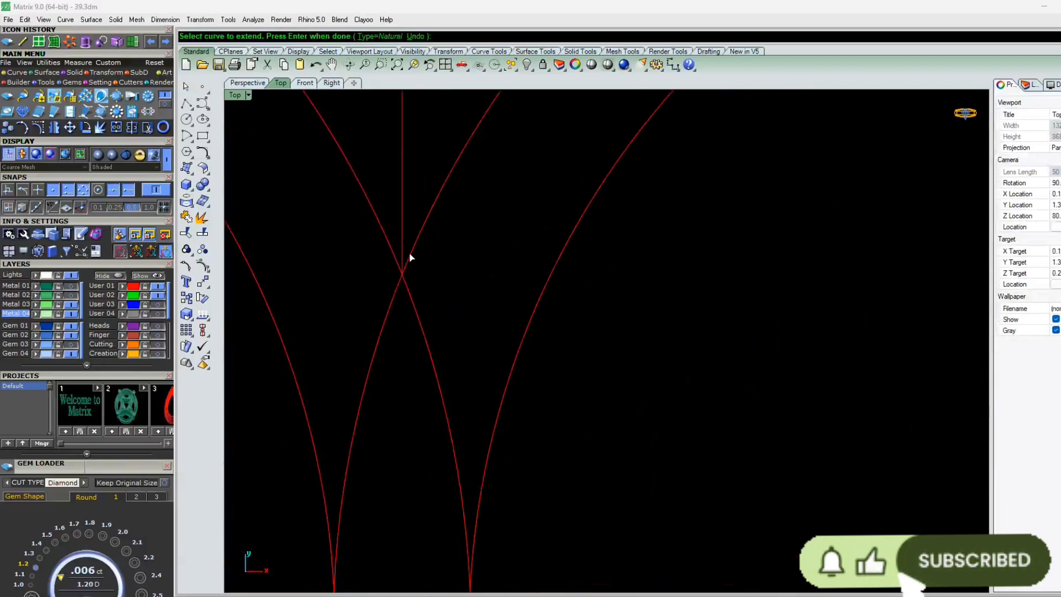
{"action": "left_click", "coordinate": [401, 255]}
{"action": "scroll", "coordinate": [402, 256], "scroll_direction": "down", "scroll_amount": 5}
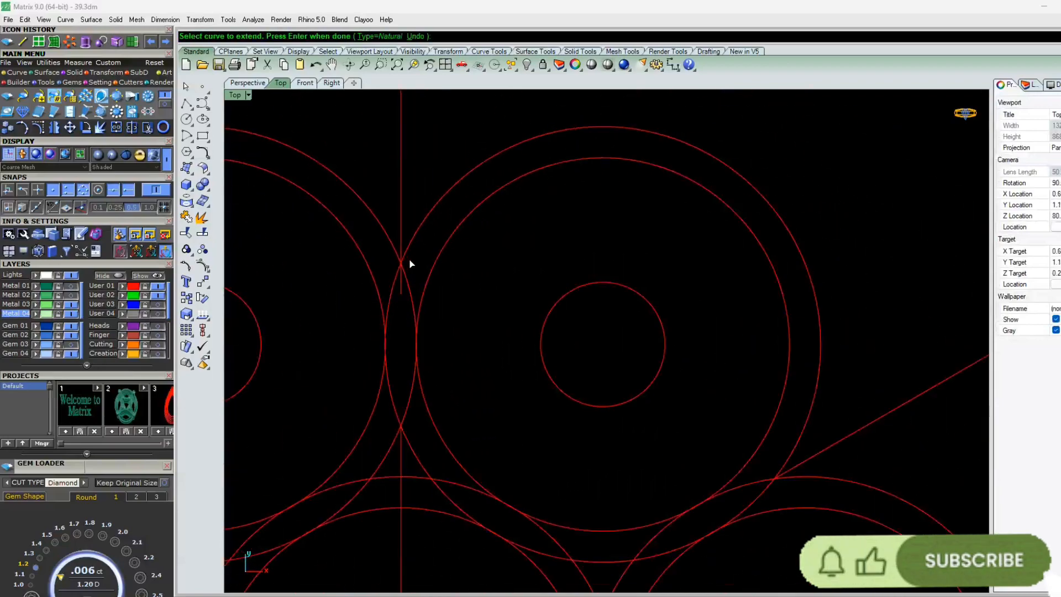
Extend the upper-right diagonal line at both ends, past the stone-circle crossing and past the inner head curve
{"action": "scroll", "coordinate": [463, 372], "scroll_direction": "down", "scroll_amount": 2}
{"action": "scroll", "coordinate": [505, 372], "scroll_direction": "down", "scroll_amount": 2}
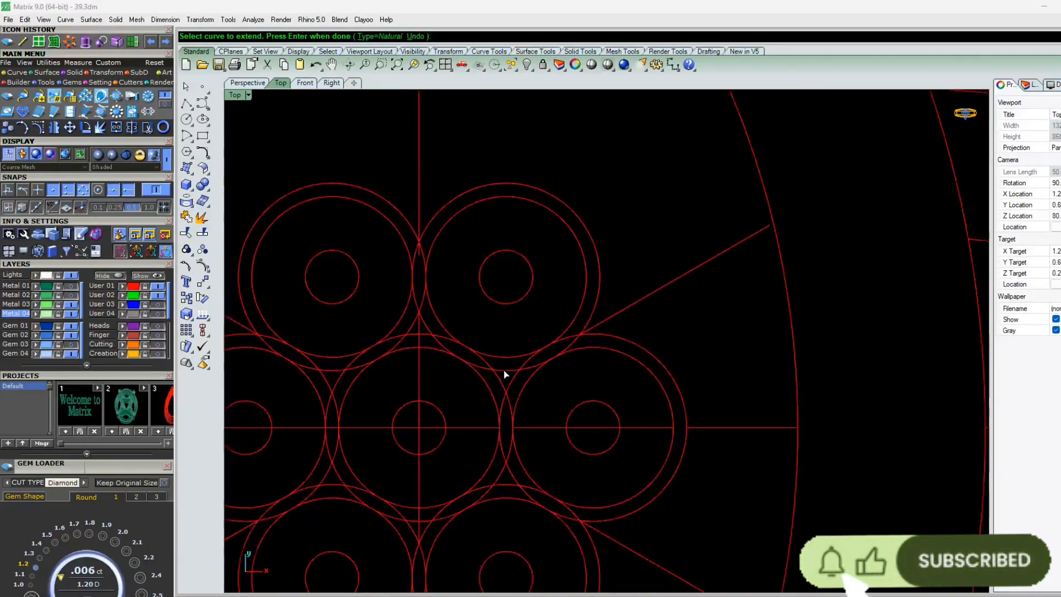
{"action": "scroll", "coordinate": [535, 359], "scroll_direction": "up", "scroll_amount": 1}
{"action": "scroll", "coordinate": [569, 310], "scroll_direction": "up", "scroll_amount": 4}
{"action": "scroll", "coordinate": [572, 287], "scroll_direction": "up", "scroll_amount": 3}
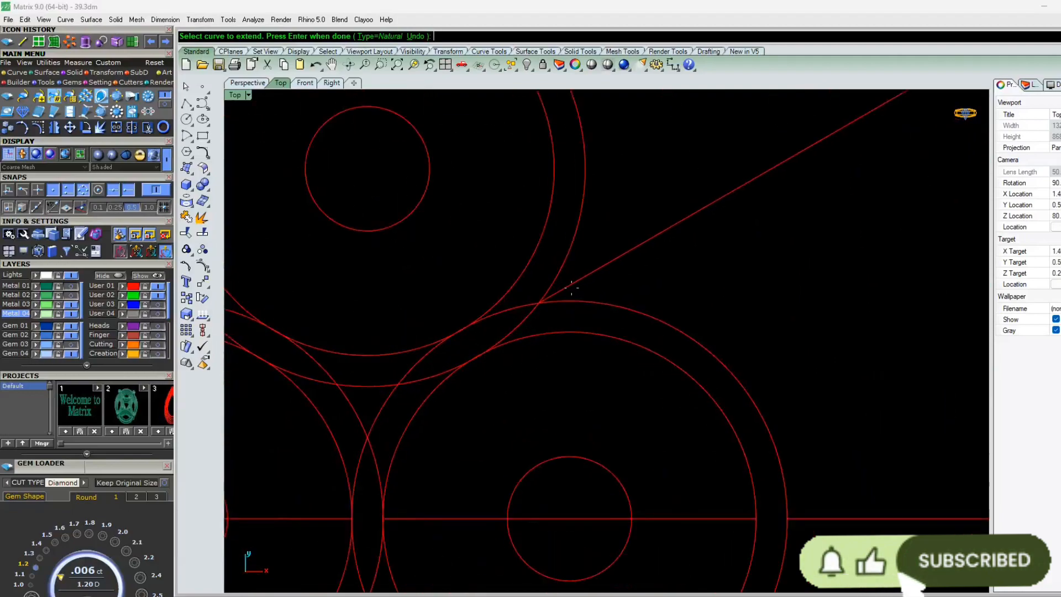
{"action": "left_click", "coordinate": [571, 288]}
{"action": "scroll", "coordinate": [614, 285], "scroll_direction": "up", "scroll_amount": 4}
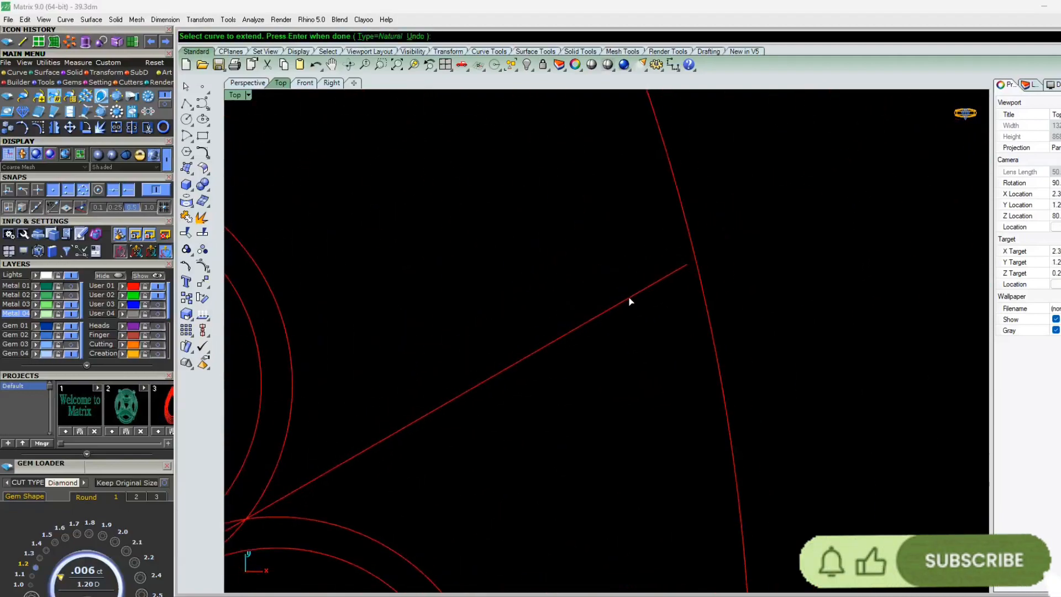
{"action": "left_click", "coordinate": [678, 270]}
{"action": "scroll", "coordinate": [590, 317], "scroll_direction": "down", "scroll_amount": 6}
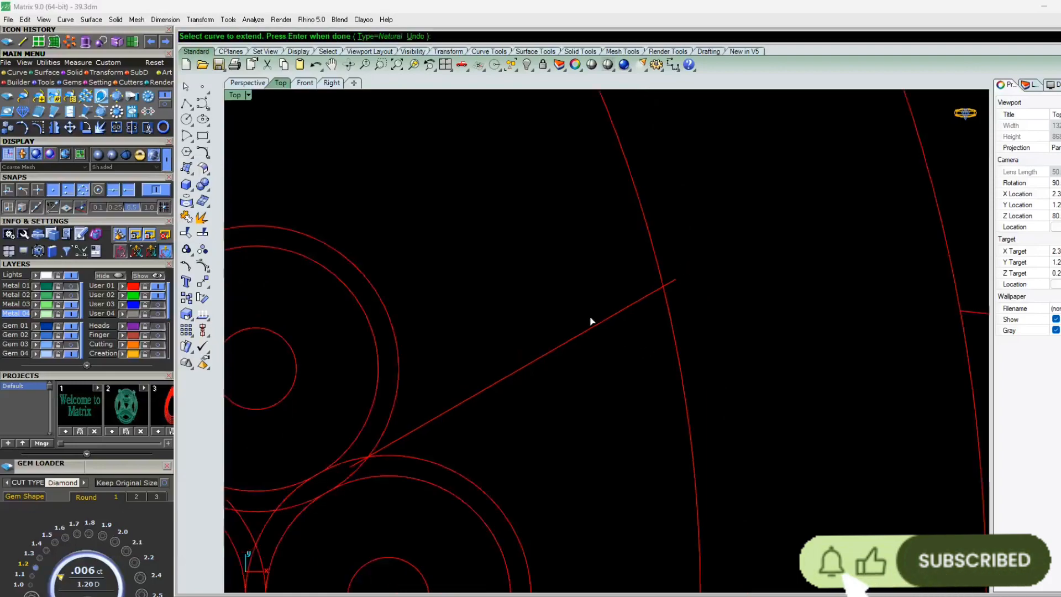
Extend the outer end of the right-hand horizontal centre line past the inner head curve and finish extending
{"action": "scroll", "coordinate": [607, 365], "scroll_direction": "up", "scroll_amount": 5}
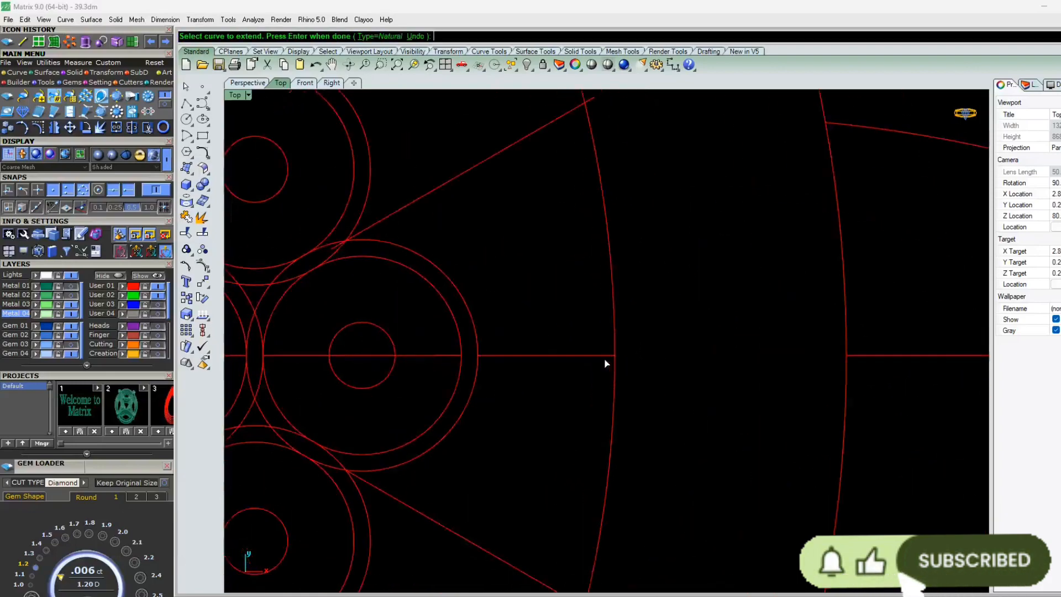
{"action": "left_click", "coordinate": [333, 355]}
{"action": "key", "text": "Return"}
{"action": "scroll", "coordinate": [388, 396], "scroll_direction": "down", "scroll_amount": 6}
{"action": "key", "text": "Return"}
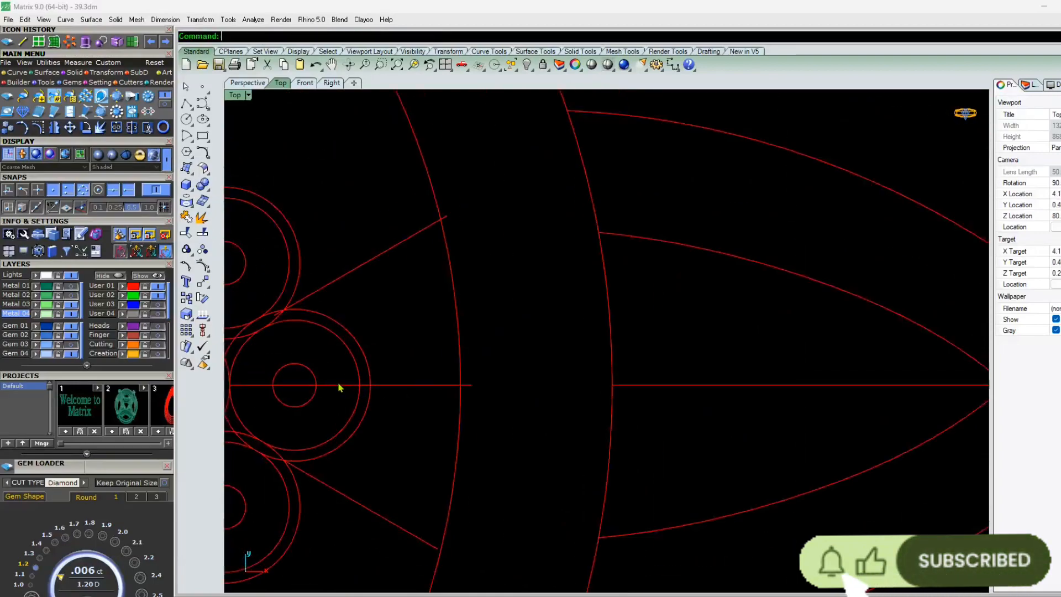
{"action": "left_click", "coordinate": [339, 387]}
{"action": "scroll", "coordinate": [359, 387], "scroll_direction": "up", "scroll_amount": 5}
{"action": "scroll", "coordinate": [495, 414], "scroll_direction": "down", "scroll_amount": 5}
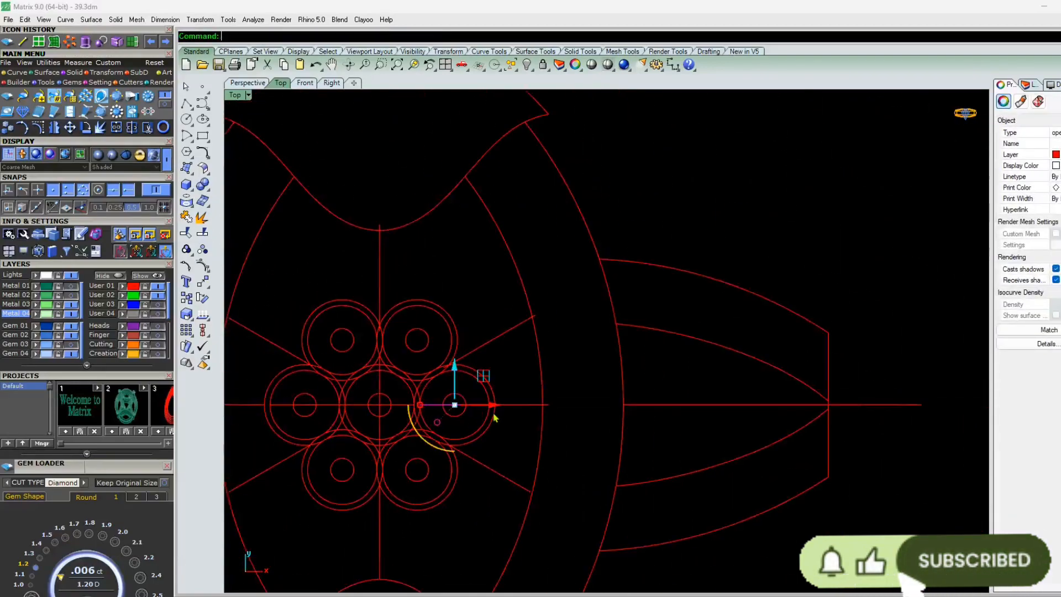
{"action": "scroll", "coordinate": [433, 402], "scroll_direction": "up", "scroll_amount": 3}
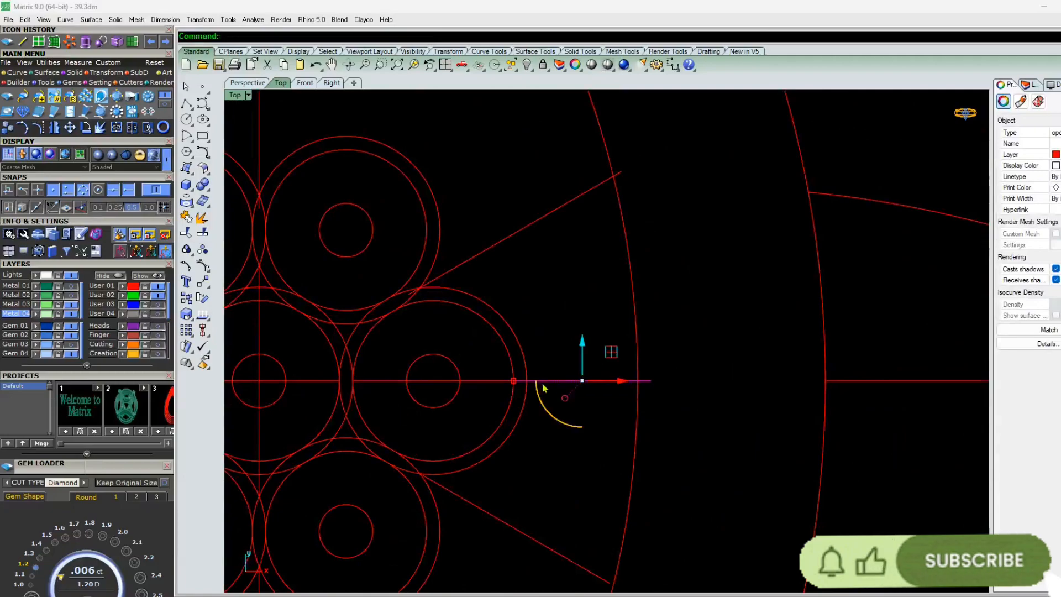
{"action": "scroll", "coordinate": [550, 306], "scroll_direction": "down", "scroll_amount": 6}
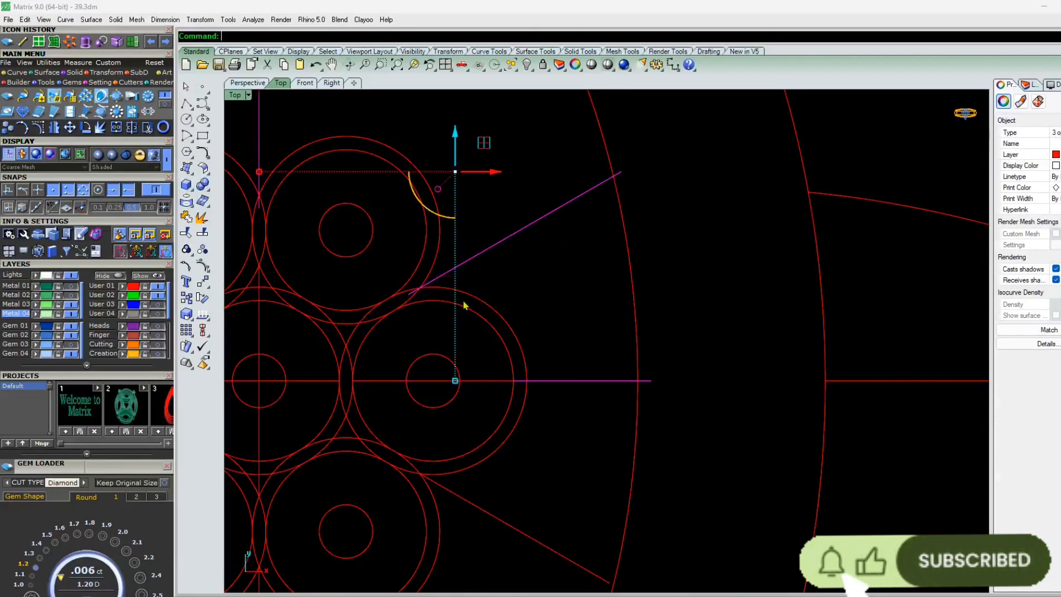
{"action": "scroll", "coordinate": [575, 336], "scroll_direction": "up", "scroll_amount": 8}
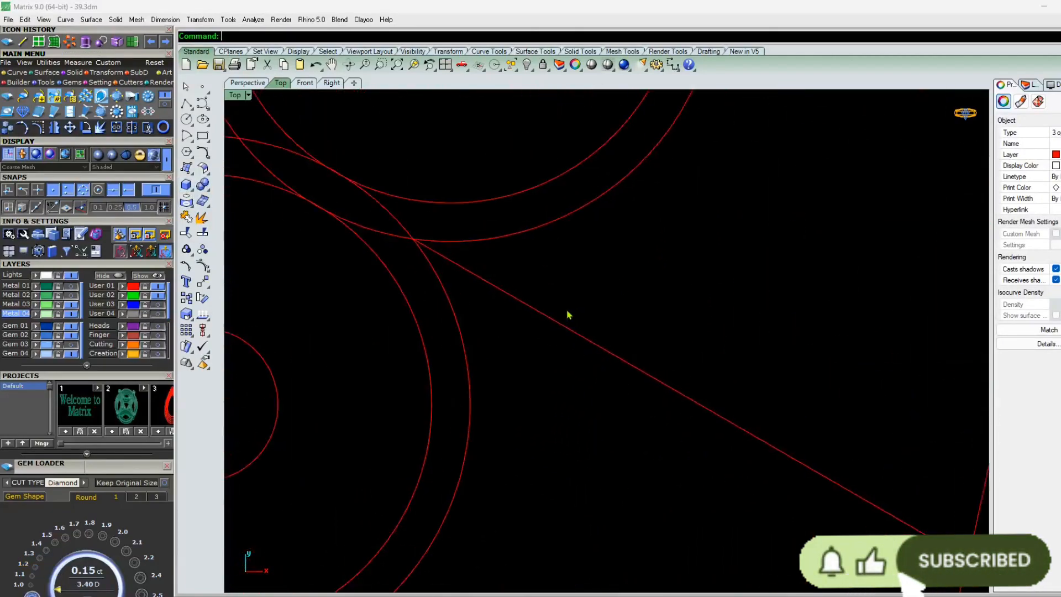
{"action": "left_click", "coordinate": [336, 278]}
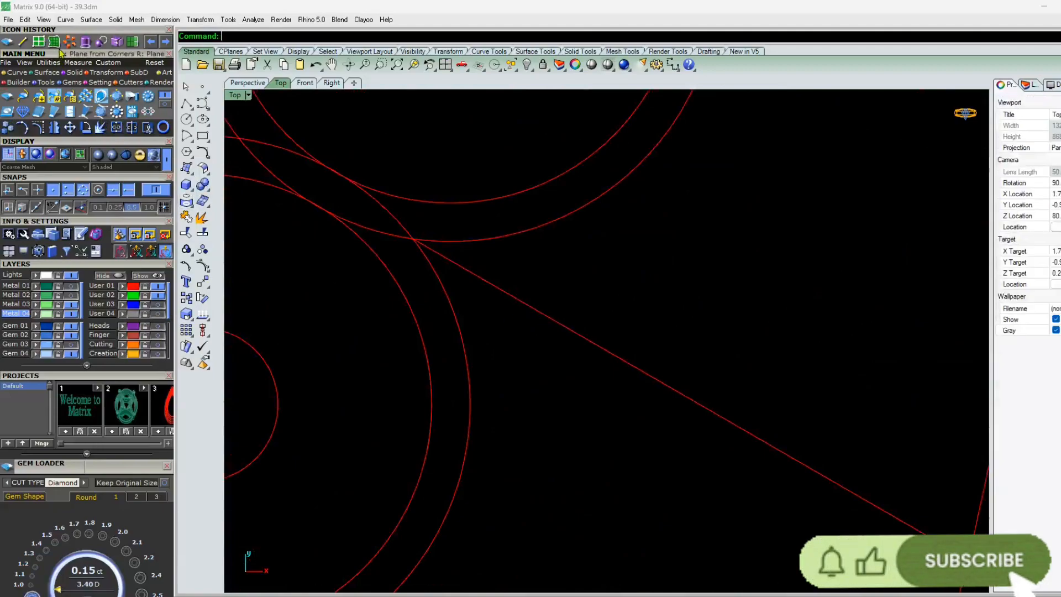
Extend the lower-right diagonal line at both ends, past the stone-circle crossing and past the inner head curve
{"action": "left_click", "coordinate": [208, 159]}
{"action": "left_click", "coordinate": [284, 174]}
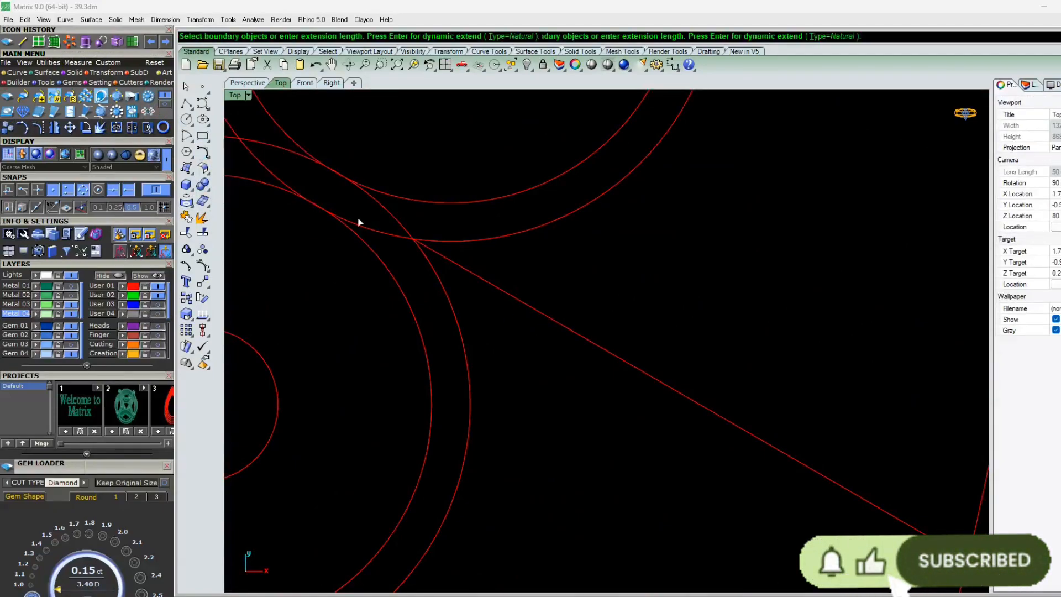
{"action": "left_click", "coordinate": [430, 251]}
{"action": "right_click", "coordinate": [430, 251]}
{"action": "left_click", "coordinate": [427, 250]}
{"action": "scroll", "coordinate": [427, 250], "scroll_direction": "down", "scroll_amount": 12}
{"action": "scroll", "coordinate": [514, 324], "scroll_direction": "up", "scroll_amount": 4}
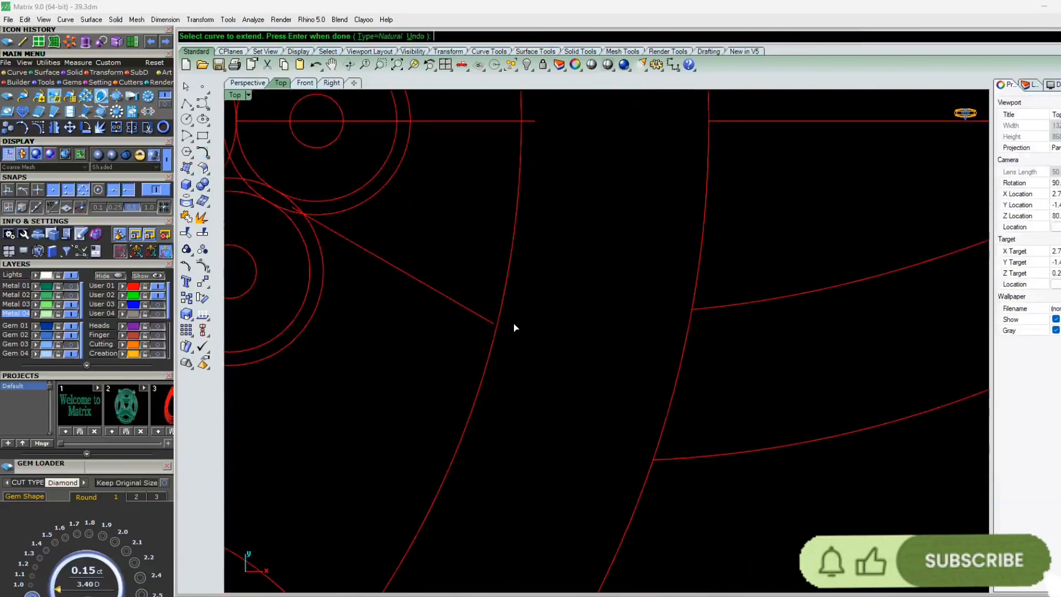
{"action": "scroll", "coordinate": [514, 324], "scroll_direction": "up", "scroll_amount": 10}
{"action": "left_click", "coordinate": [455, 306]}
{"action": "left_click", "coordinate": [491, 325]}
{"action": "scroll", "coordinate": [502, 340], "scroll_direction": "down", "scroll_amount": 10}
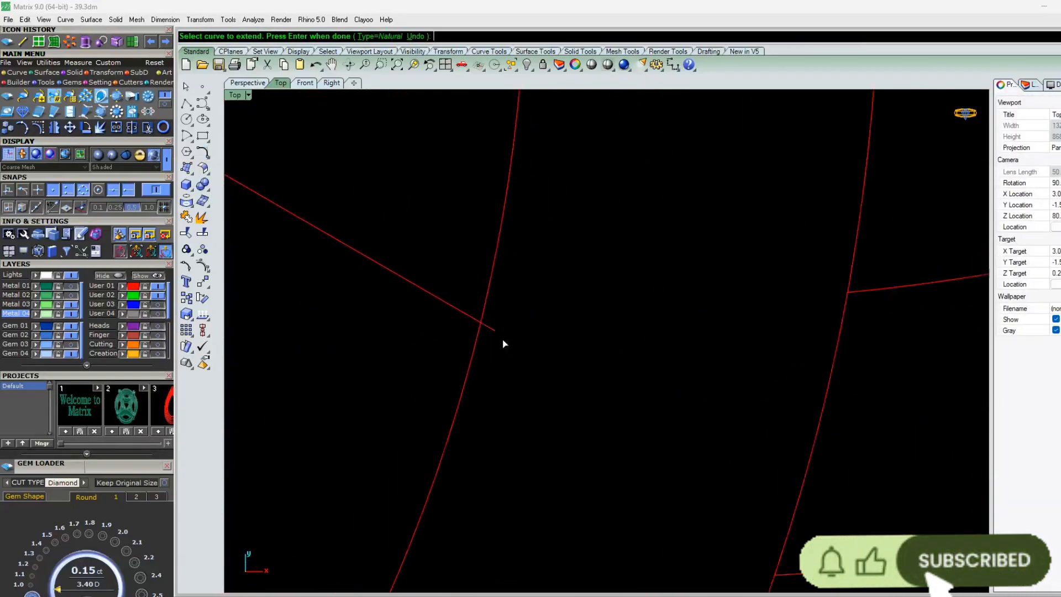
Assign the upper vertical, right horizontal and two right-hand diagonal connecting lines to the User 03 layer
{"action": "left_click", "coordinate": [466, 323]}
{"action": "scroll", "coordinate": [465, 323], "scroll_direction": "down", "scroll_amount": 8}
{"action": "scroll", "coordinate": [502, 294], "scroll_direction": "up", "scroll_amount": 2}
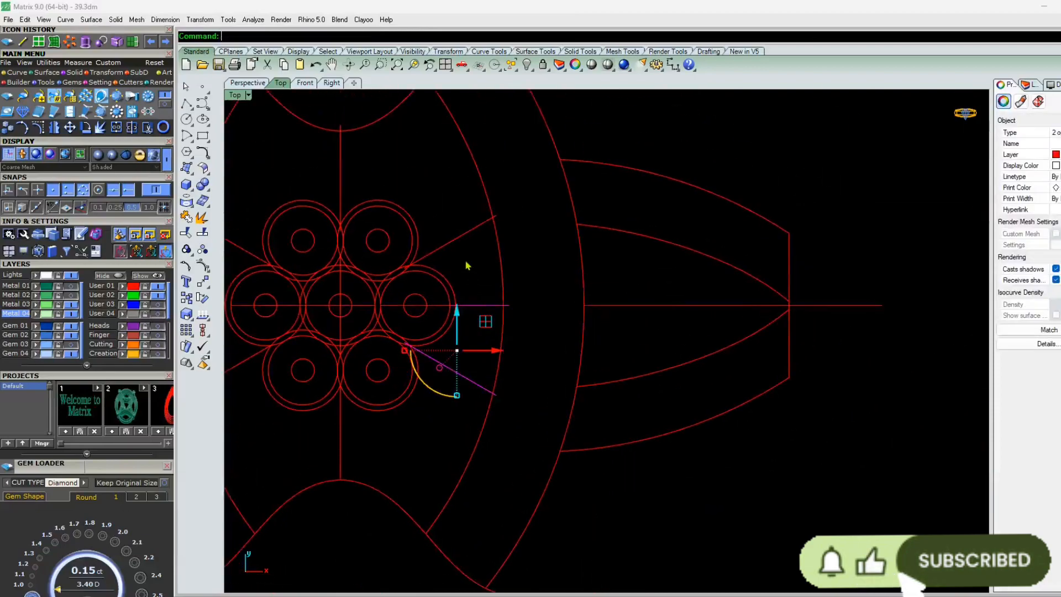
{"action": "left_click", "coordinate": [447, 243], "text": "shift"}
{"action": "left_click", "coordinate": [340, 180], "text": "shift"}
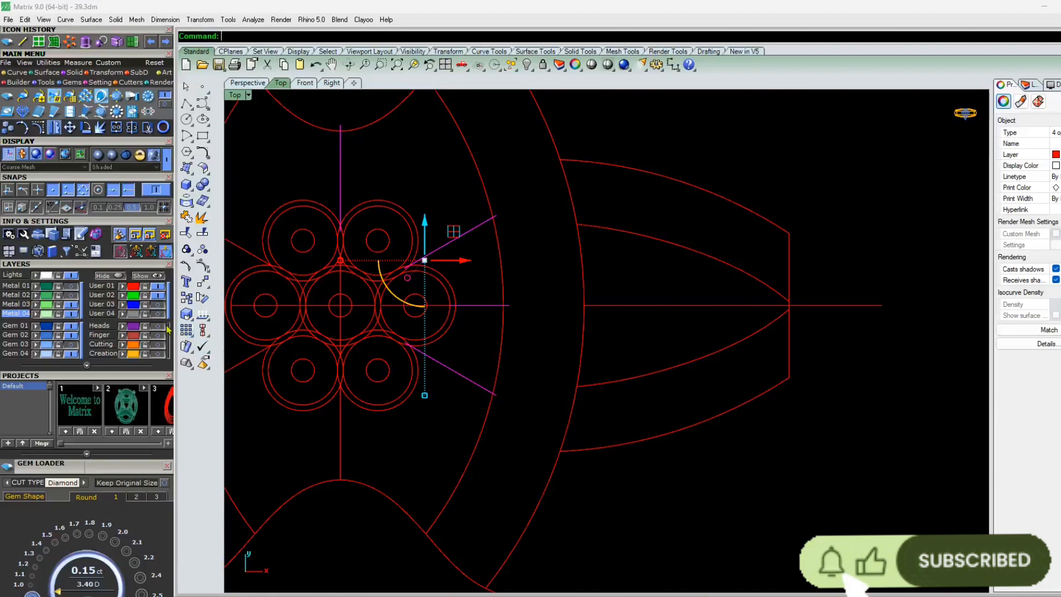
{"action": "left_click", "coordinate": [158, 305]}
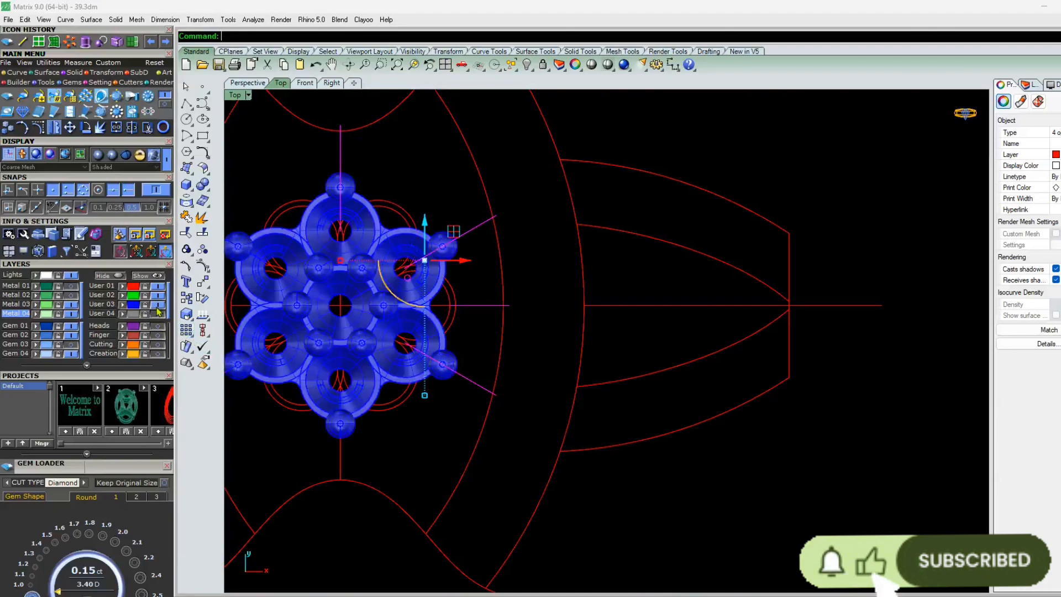
{"action": "left_click", "coordinate": [122, 305]}
Move the flower cluster to the Metal 01 layer and hide the User 01 sketch curves
{"action": "left_click", "coordinate": [263, 293]}
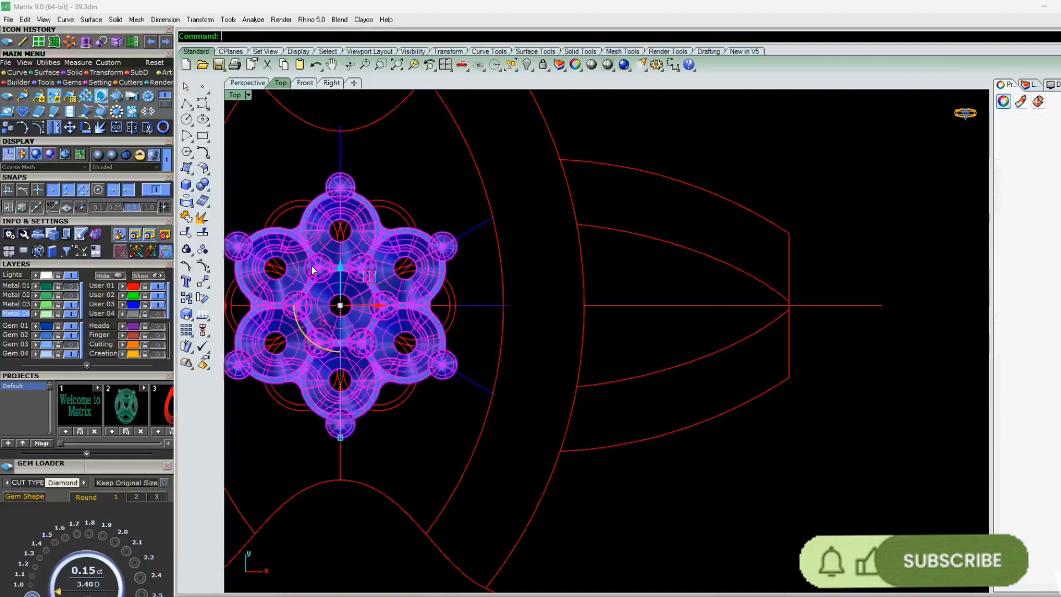
{"action": "left_click", "coordinate": [36, 287]}
{"action": "left_click", "coordinate": [562, 208]}
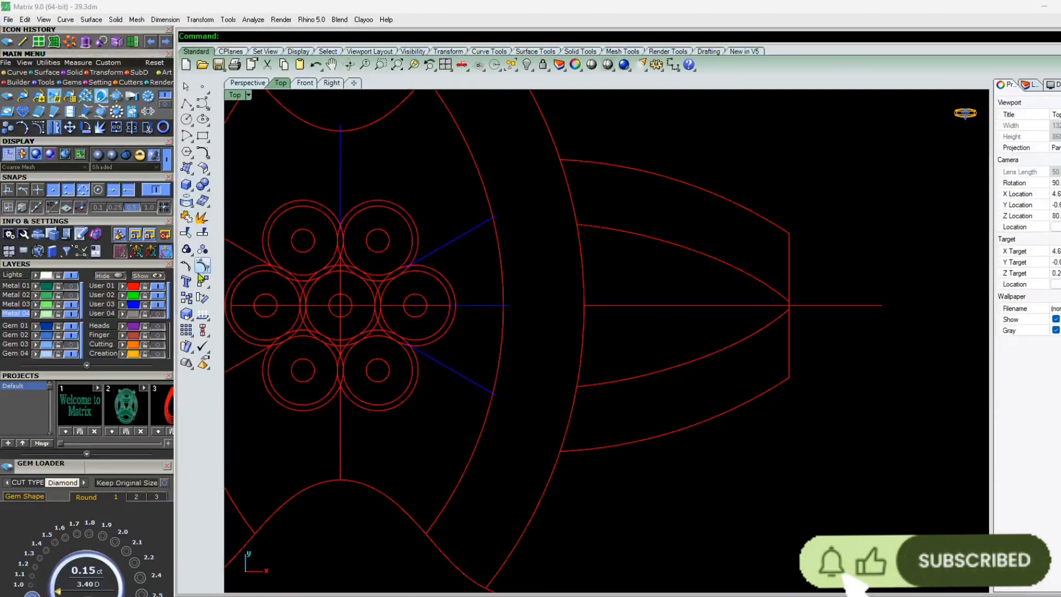
{"action": "left_click", "coordinate": [159, 285]}
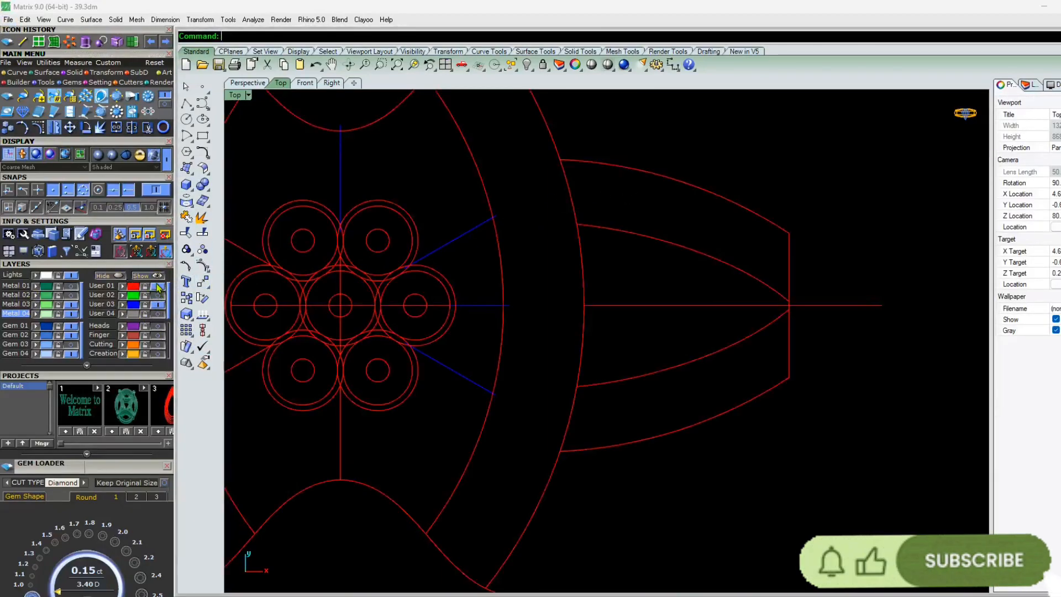
{"action": "left_click", "coordinate": [159, 286]}
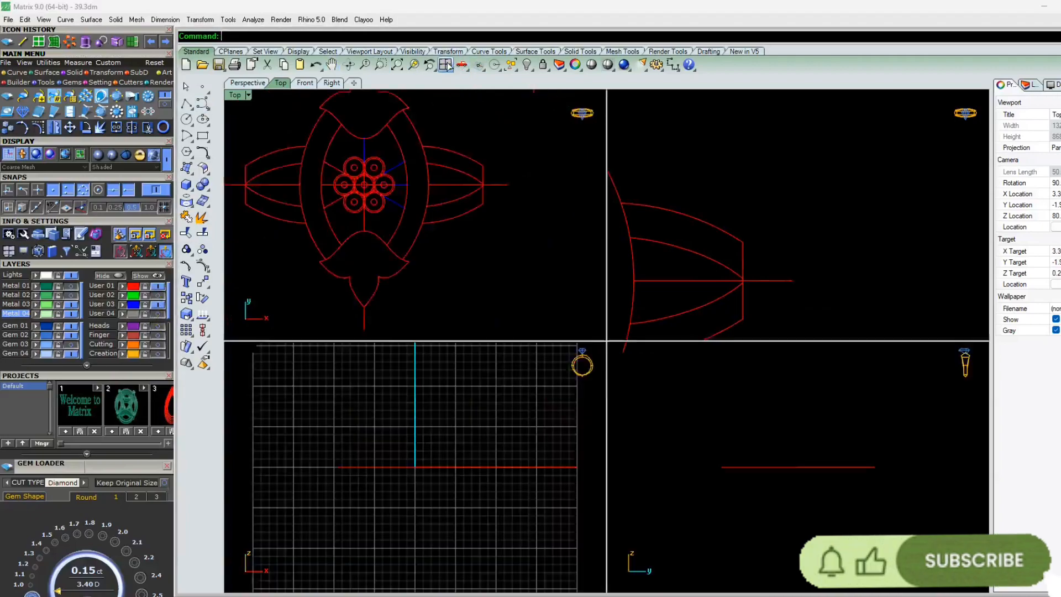
In the perspective view, create curves from two views by combining each of the four flat connecting lines with the outer ring circle
{"action": "double_click", "coordinate": [628, 95]}
{"action": "right_click_drag", "start_coordinate": [566, 254], "coordinate": [635, 355]}
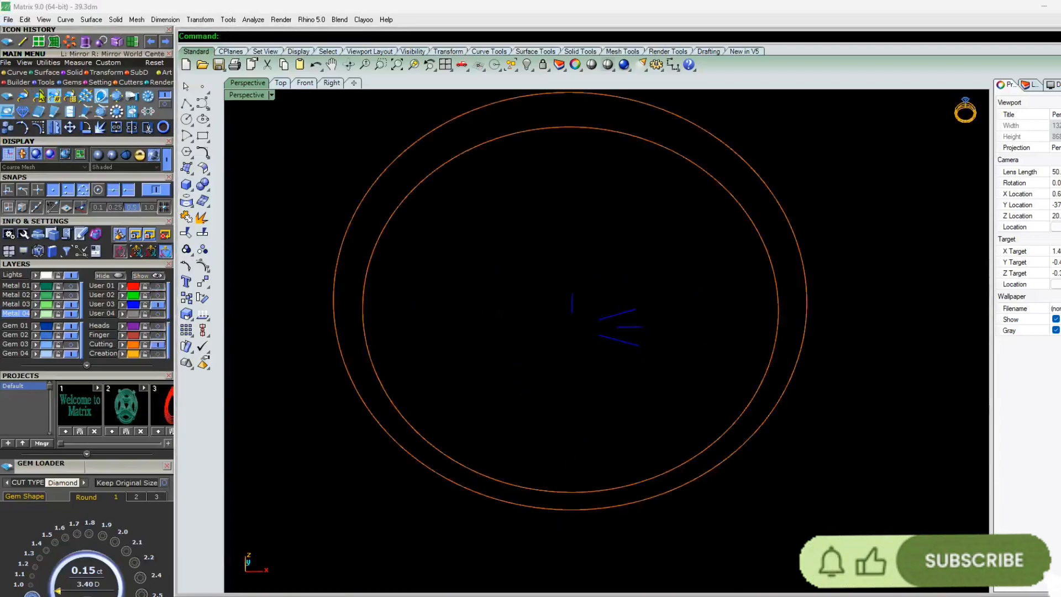
{"action": "left_click", "coordinate": [22, 72]}
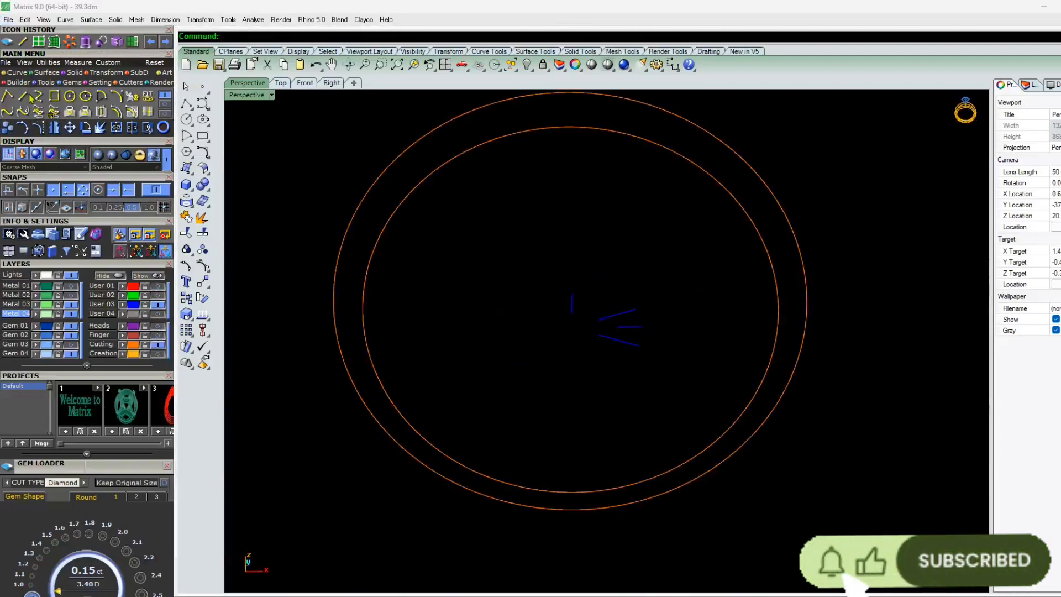
{"action": "left_click", "coordinate": [38, 113]}
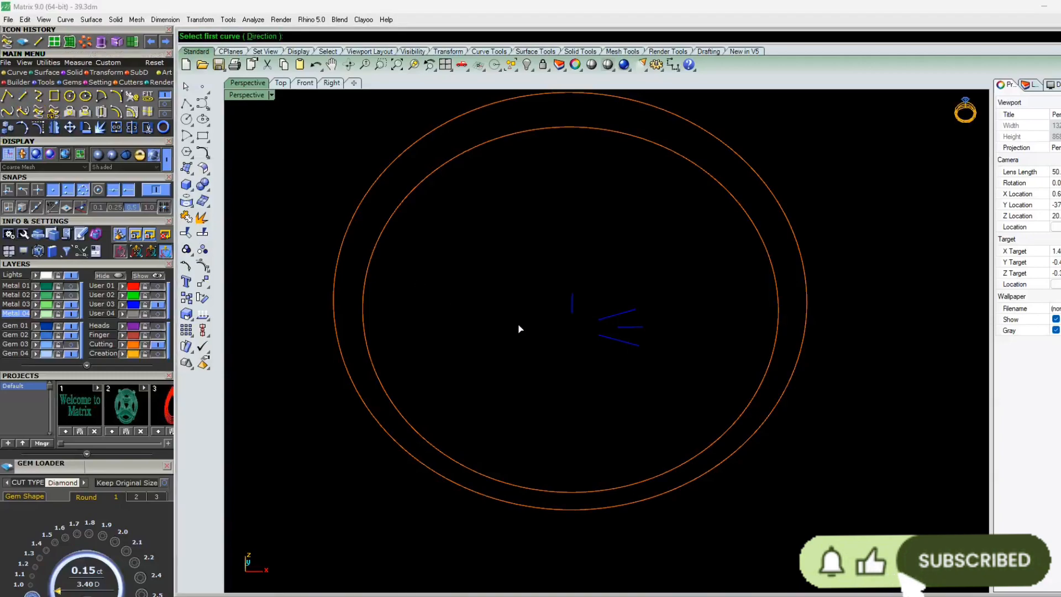
{"action": "left_click", "coordinate": [574, 310]}
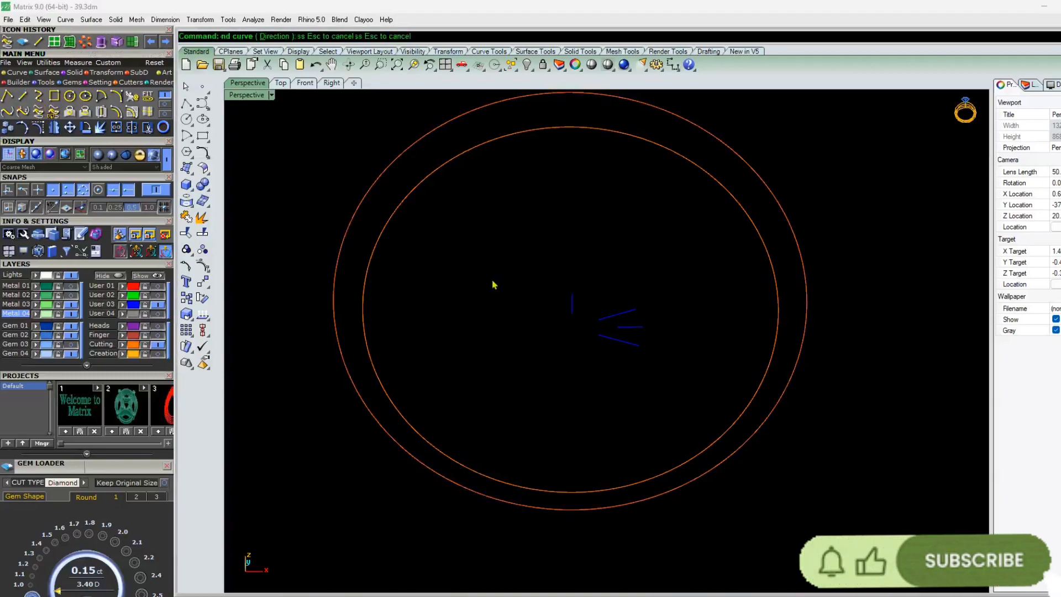
{"action": "scroll", "coordinate": [523, 308], "scroll_direction": "down", "scroll_amount": 3}
{"action": "scroll", "coordinate": [560, 337], "scroll_direction": "up", "scroll_amount": 5}
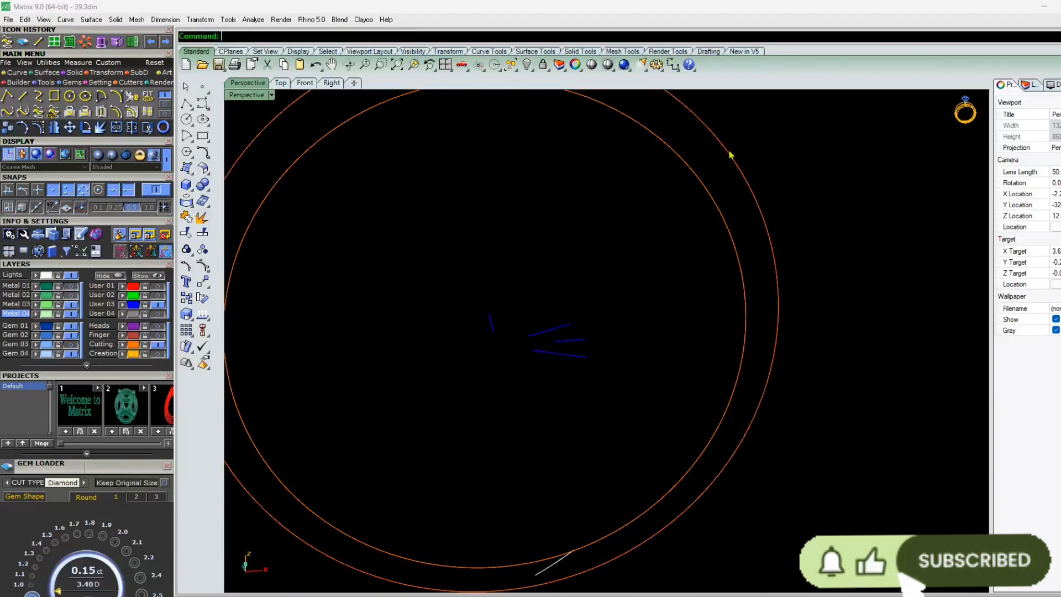
{"action": "left_click", "coordinate": [581, 341]}
{"action": "left_click", "coordinate": [728, 156]}
{"action": "right_click_drag", "start_coordinate": [624, 293], "coordinate": [508, 406]}
Remove the generated curves on the ring's bottom side and move the original flat lines to the User 01 layer
{"action": "left_click", "coordinate": [158, 345]}
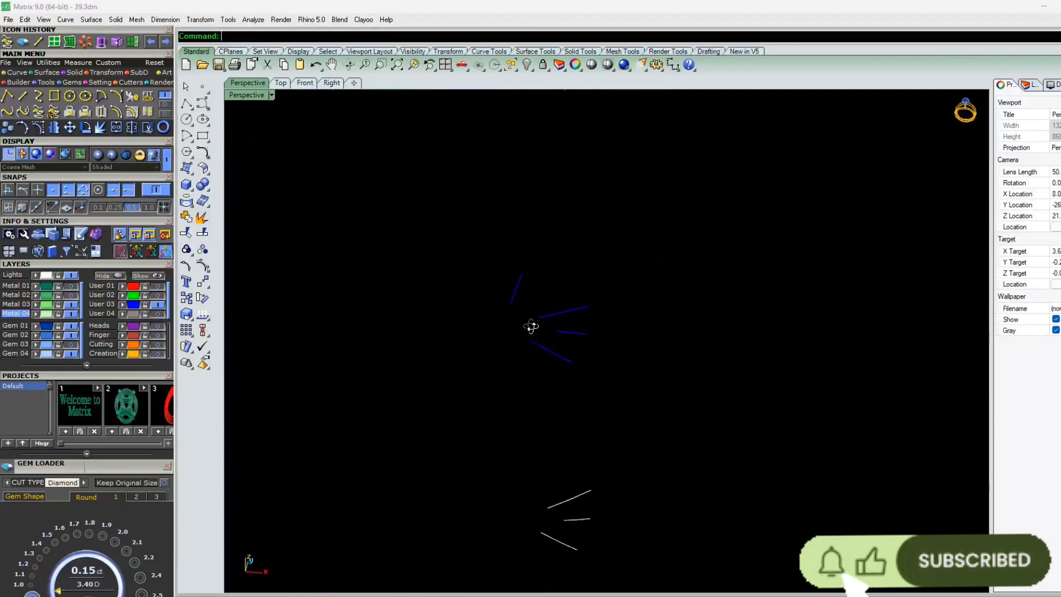
{"action": "left_click_drag", "start_coordinate": [604, 393], "coordinate": [458, 449]}
{"action": "left_click_drag", "start_coordinate": [611, 271], "coordinate": [505, 362]}
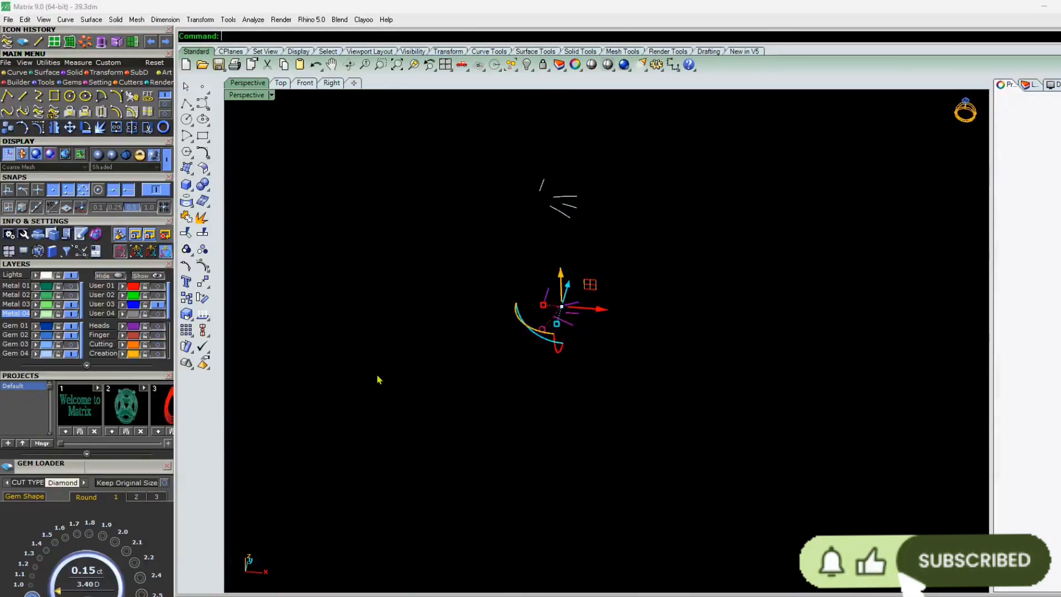
{"action": "left_click", "coordinate": [123, 287]}
{"action": "scroll", "coordinate": [454, 415], "scroll_direction": "down", "scroll_amount": 4}
{"action": "key", "text": "Escape"}
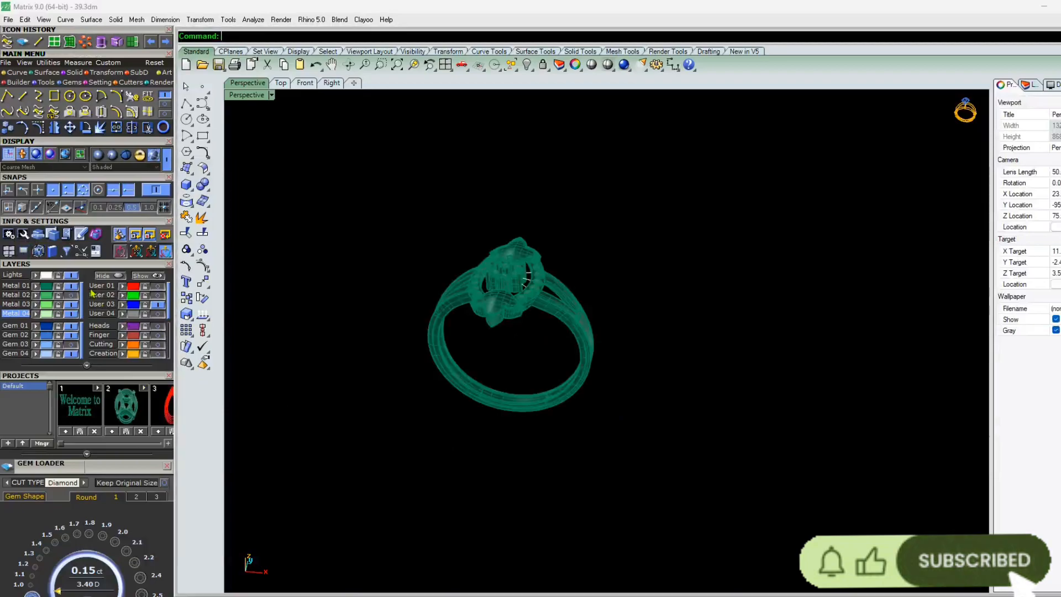
Using the flower cluster as cutter, trim the upper connecting curve inside the stone seat and delete its leftover inner piece
{"action": "scroll", "coordinate": [514, 284], "scroll_direction": "up", "scroll_amount": 2}
{"action": "scroll", "coordinate": [514, 283], "scroll_direction": "up", "scroll_amount": 10}
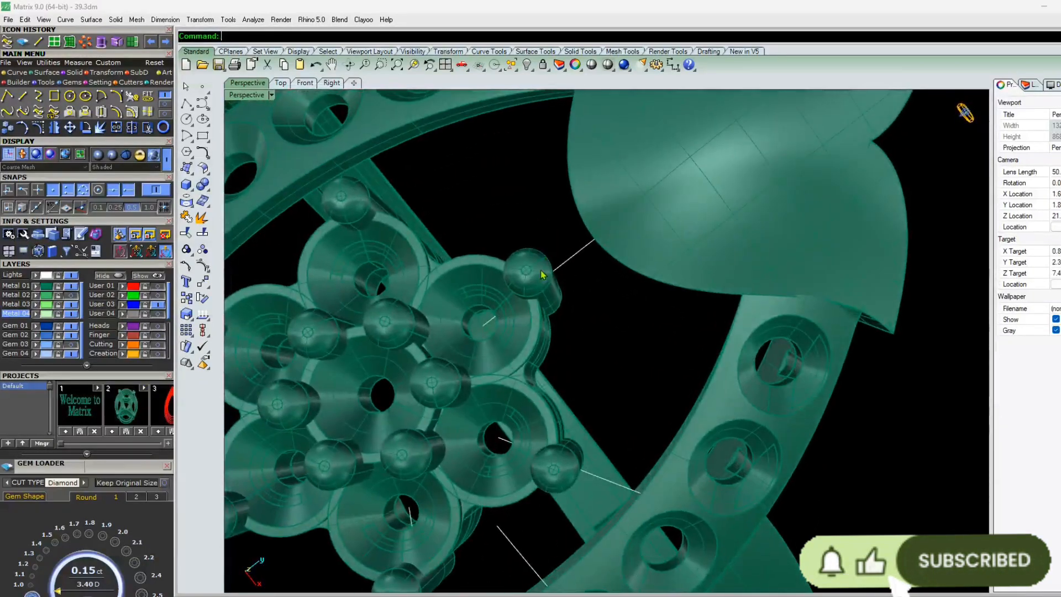
{"action": "right_click_drag", "start_coordinate": [543, 275], "coordinate": [685, 333]}
{"action": "scroll", "coordinate": [628, 392], "scroll_direction": "up", "scroll_amount": 5}
{"action": "left_click", "coordinate": [612, 405]}
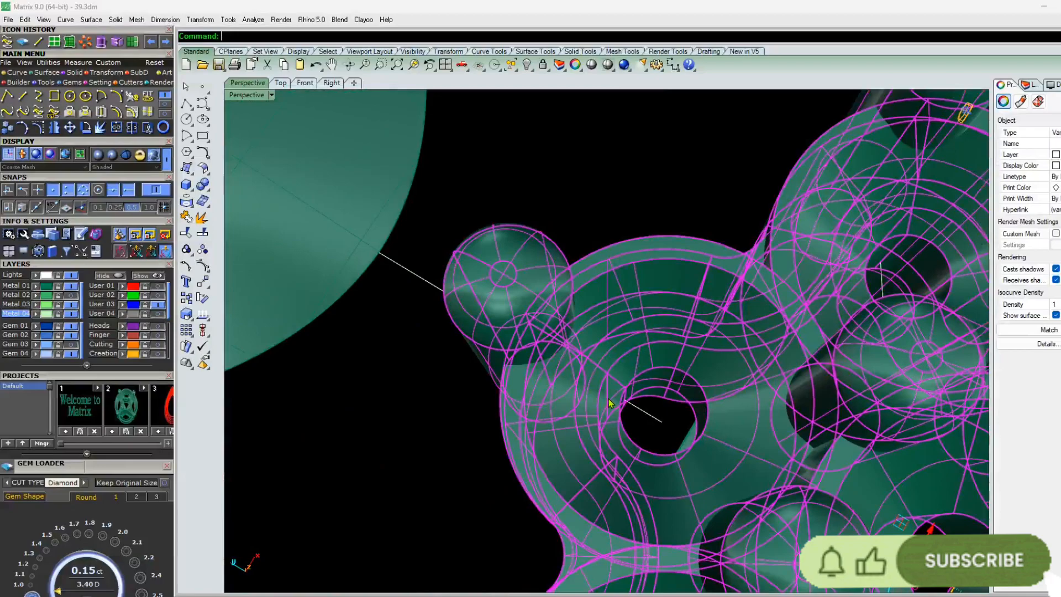
{"action": "type", "text": "t"}
{"action": "key", "text": "Return"}
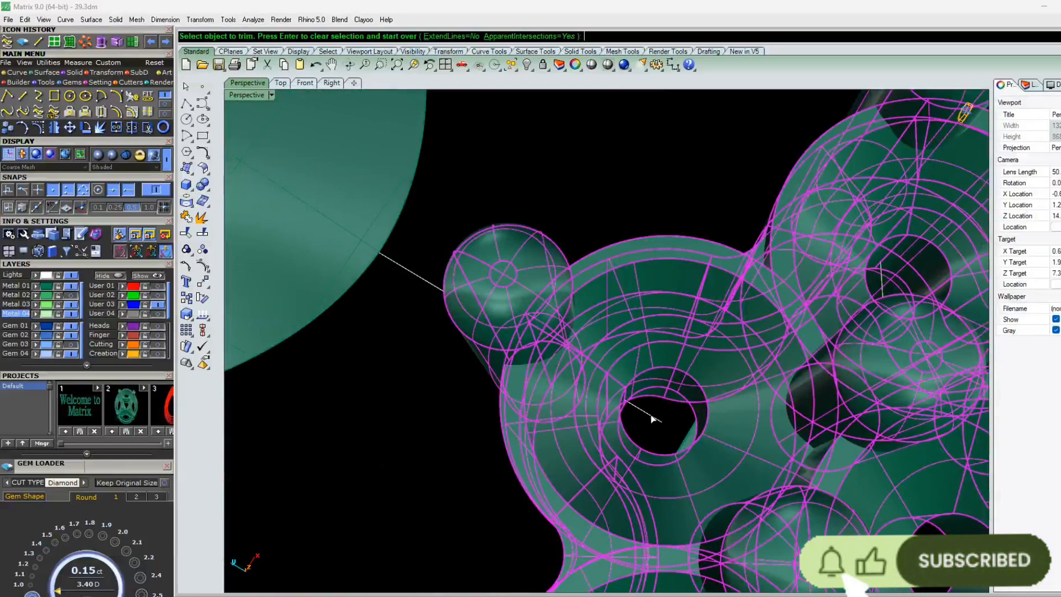
{"action": "left_click", "coordinate": [652, 418]}
{"action": "left_click", "coordinate": [645, 412]}
{"action": "scroll", "coordinate": [644, 424], "scroll_direction": "up", "scroll_amount": 6}
{"action": "key", "text": "Return"}
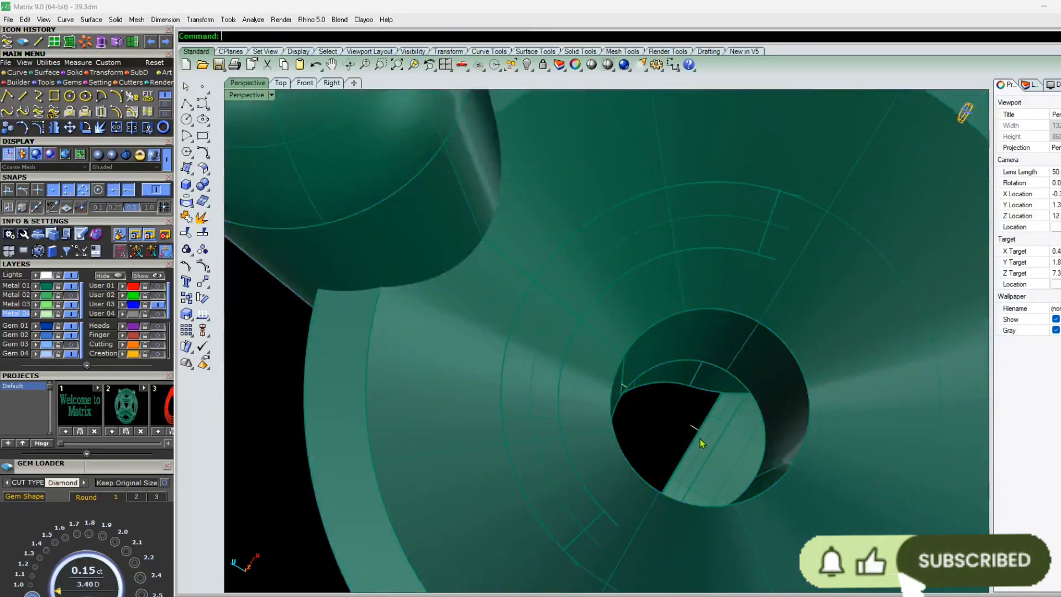
{"action": "left_click", "coordinate": [697, 429]}
{"action": "key", "text": "Delete"}
Try to extend the middle connecting curve's inner end toward the flower cluster
{"action": "scroll", "coordinate": [496, 403], "scroll_direction": "down", "scroll_amount": 5}
{"action": "right_click_drag", "start_coordinate": [495, 403], "coordinate": [571, 471]}
{"action": "scroll", "coordinate": [570, 472], "scroll_direction": "up", "scroll_amount": 4}
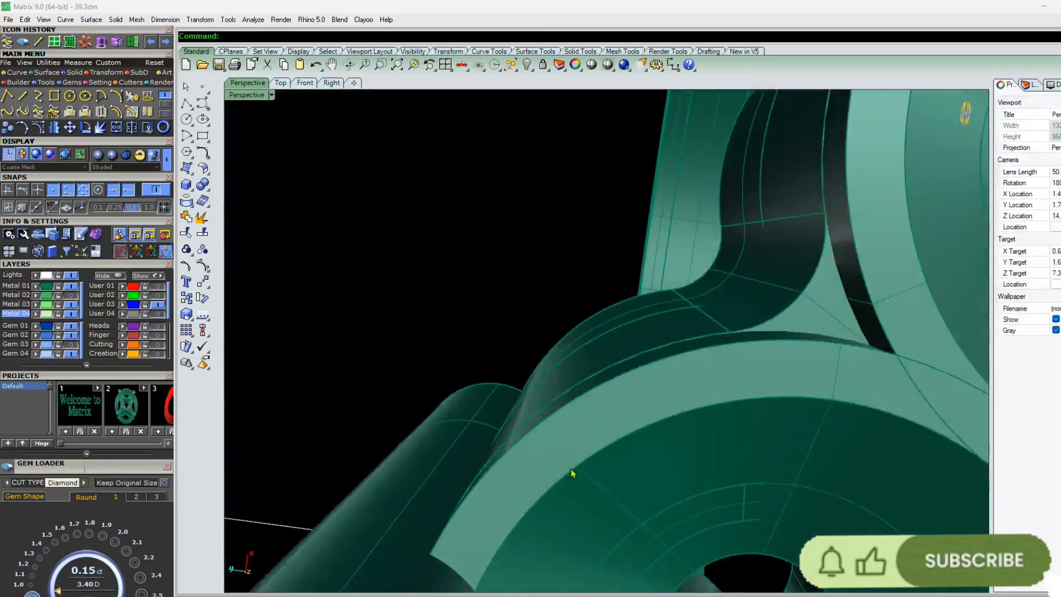
{"action": "scroll", "coordinate": [468, 450], "scroll_direction": "down", "scroll_amount": 6}
{"action": "right_click_drag", "start_coordinate": [468, 450], "coordinate": [398, 515]}
{"action": "right_click_drag", "start_coordinate": [637, 482], "coordinate": [552, 449]}
{"action": "right_click_drag", "start_coordinate": [504, 301], "coordinate": [608, 428]}
{"action": "left_click", "coordinate": [608, 427]}
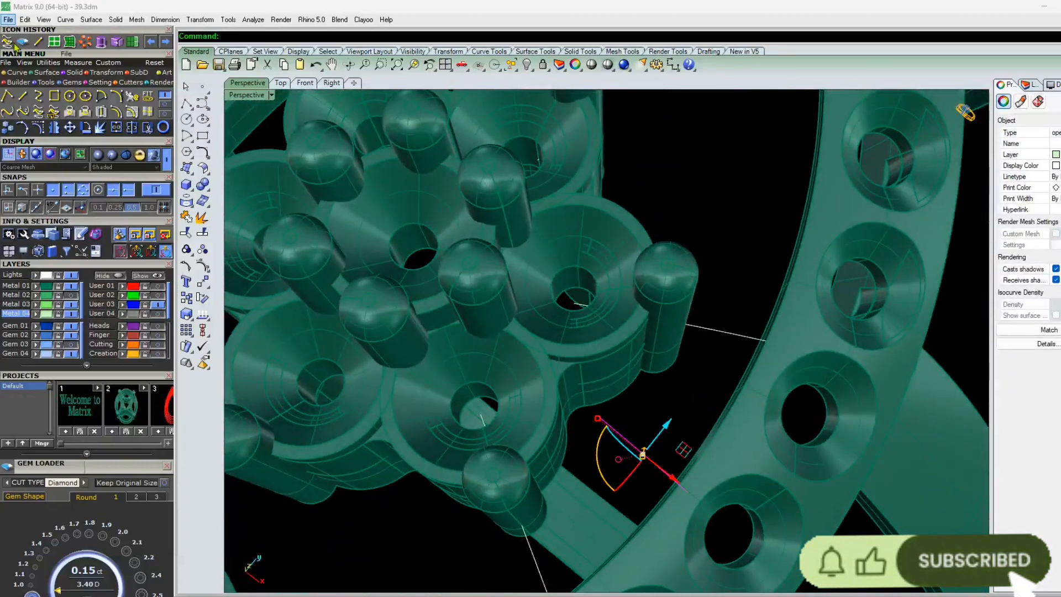
{"action": "left_click", "coordinate": [147, 115]}
{"action": "left_click", "coordinate": [101, 98]}
{"action": "scroll", "coordinate": [587, 432], "scroll_direction": "up", "scroll_amount": 3}
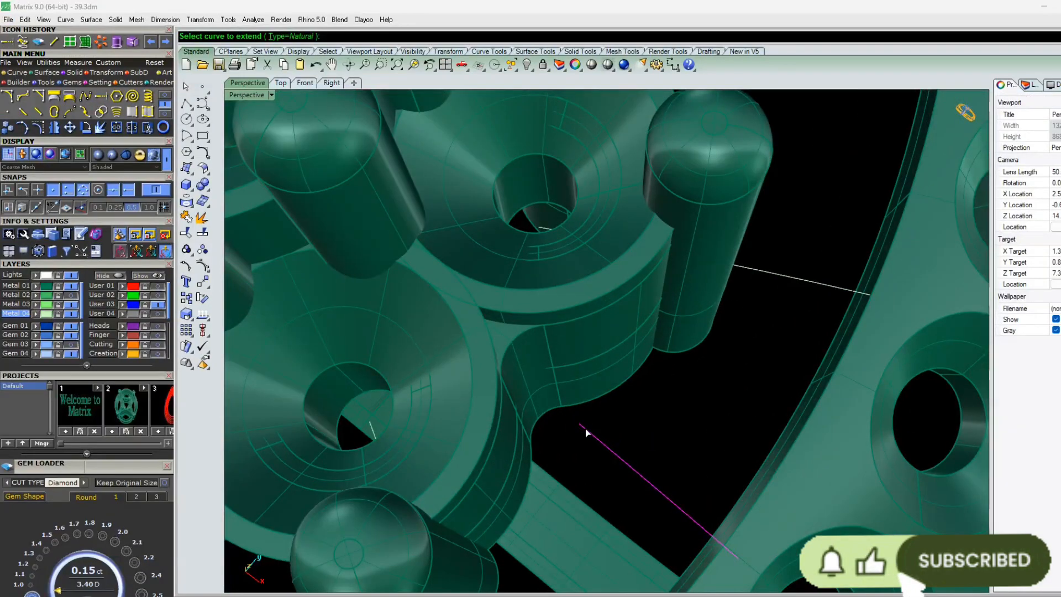
{"action": "left_click", "coordinate": [497, 353]}
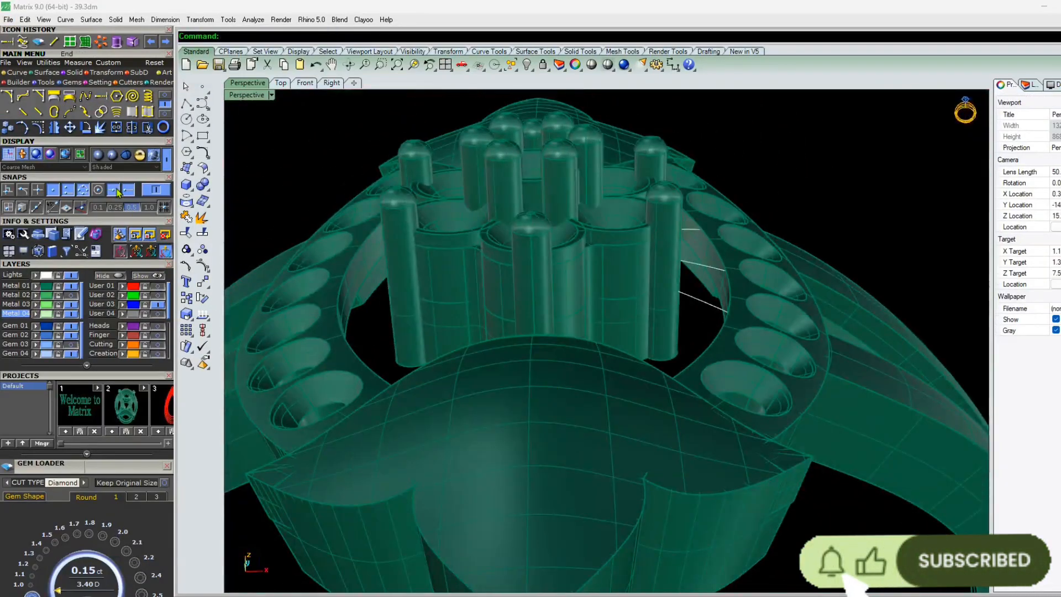
Show the User 01 sketch curves and join the middle flat connecting line with the adjoining line across the neighbouring stone seat
{"action": "left_click", "coordinate": [158, 287]}
{"action": "scroll", "coordinate": [530, 384], "scroll_direction": "down", "scroll_amount": 8}
{"action": "right_click_drag", "start_coordinate": [531, 384], "coordinate": [595, 475]}
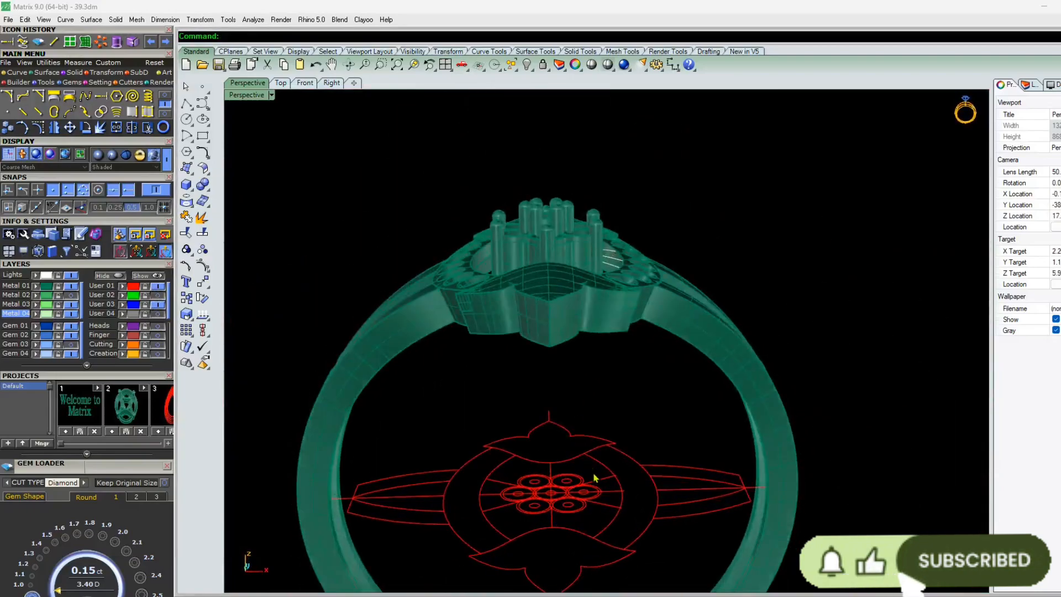
{"action": "scroll", "coordinate": [624, 474], "scroll_direction": "up", "scroll_amount": 4}
{"action": "left_click", "coordinate": [619, 496]}
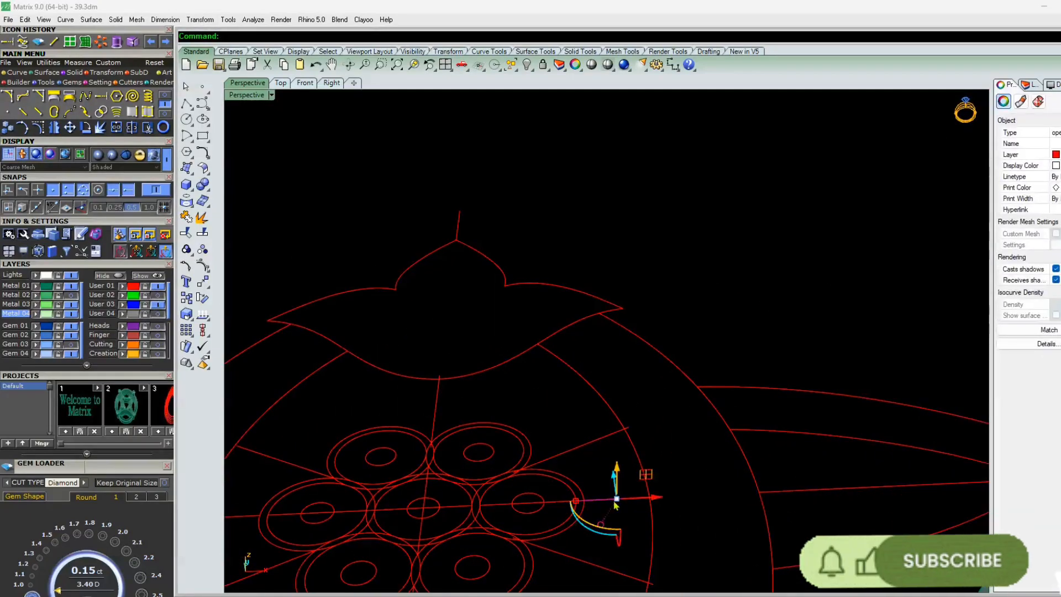
{"action": "scroll", "coordinate": [576, 524], "scroll_direction": "up", "scroll_amount": 3}
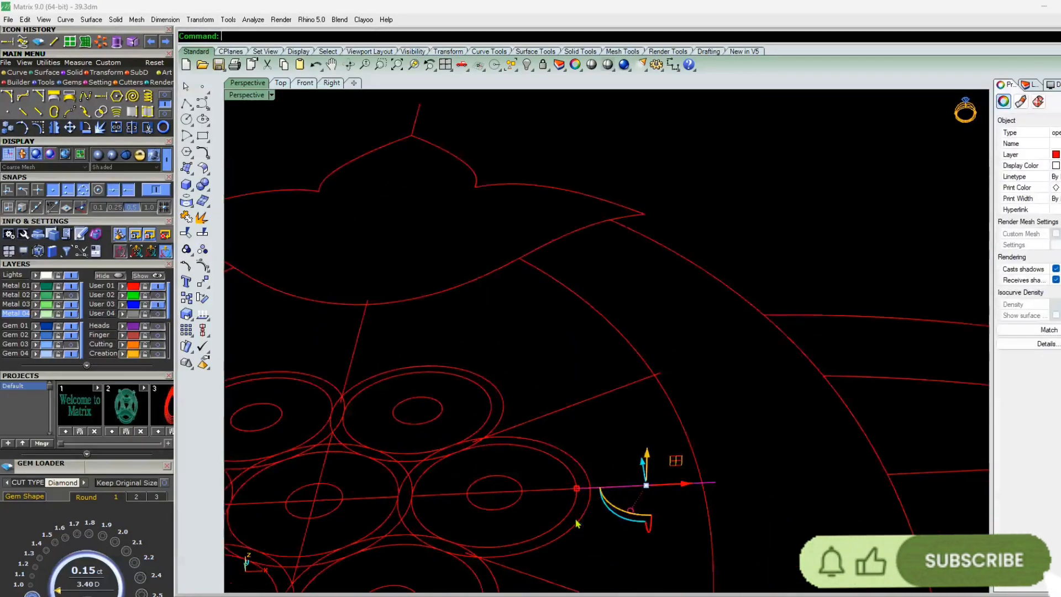
{"action": "scroll", "coordinate": [553, 490], "scroll_direction": "down", "scroll_amount": 2}
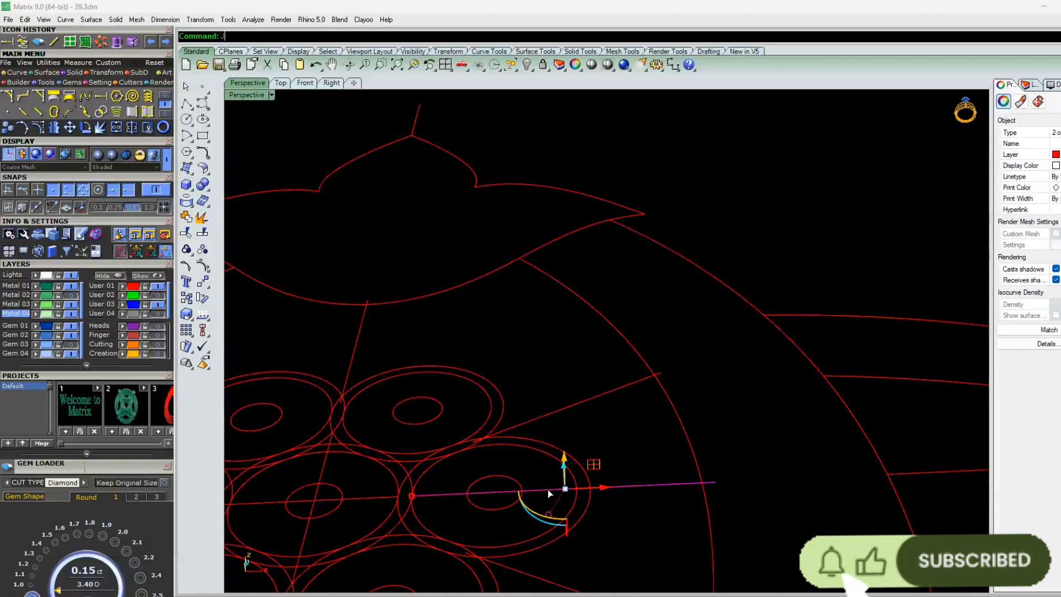
{"action": "scroll", "coordinate": [569, 488], "scroll_direction": "down", "scroll_amount": 3}
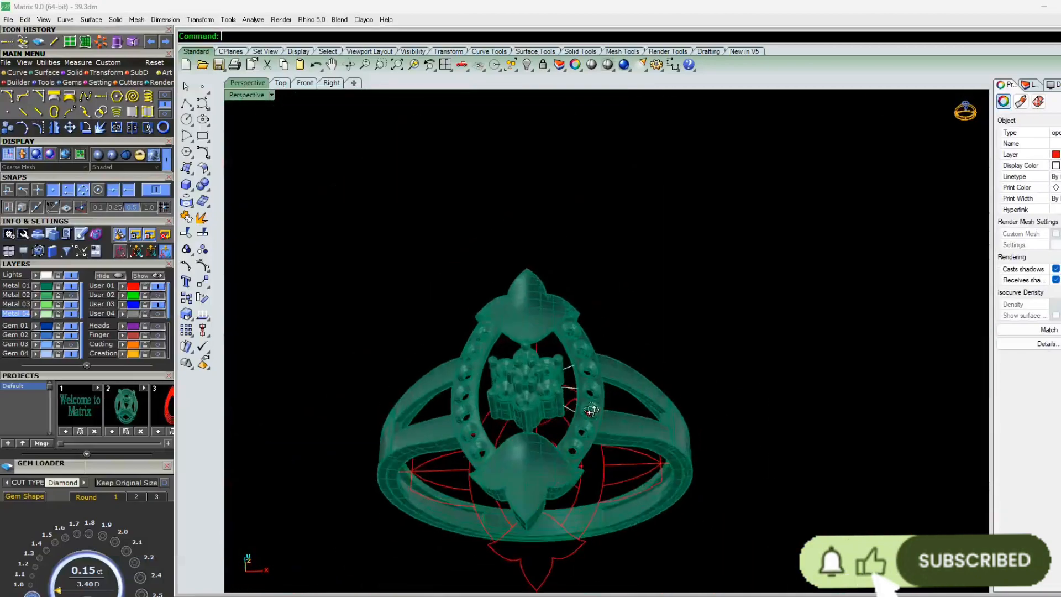
Create a curve from two views by combining the joined flat line with the outer ring circle, and hide the User 01 curves
{"action": "scroll", "coordinate": [567, 401], "scroll_direction": "up", "scroll_amount": 3}
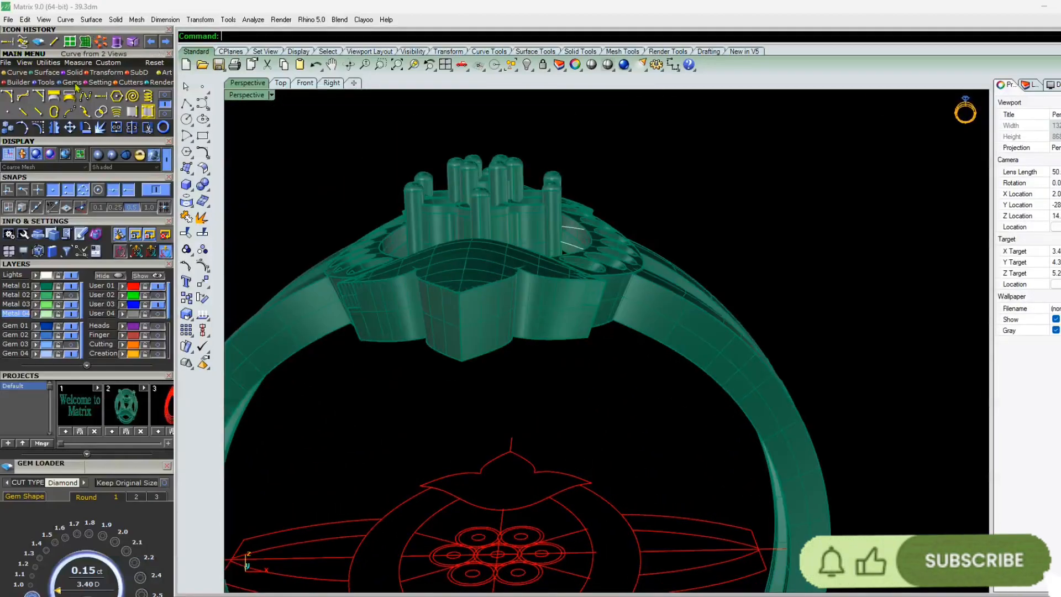
{"action": "left_click", "coordinate": [579, 554]}
{"action": "scroll", "coordinate": [577, 250], "scroll_direction": "down", "scroll_amount": 4}
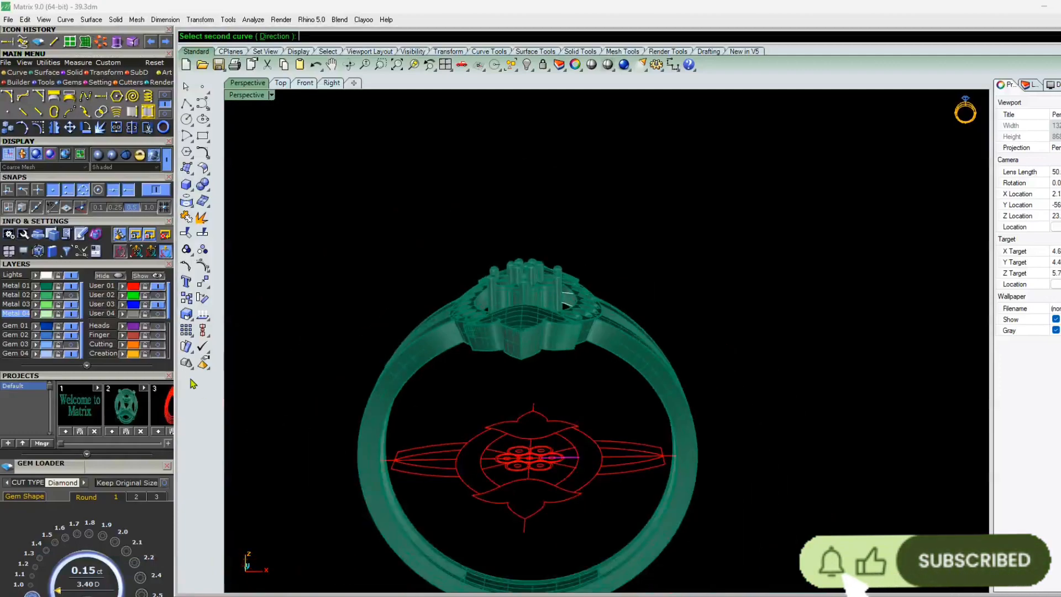
{"action": "left_click", "coordinate": [572, 299]}
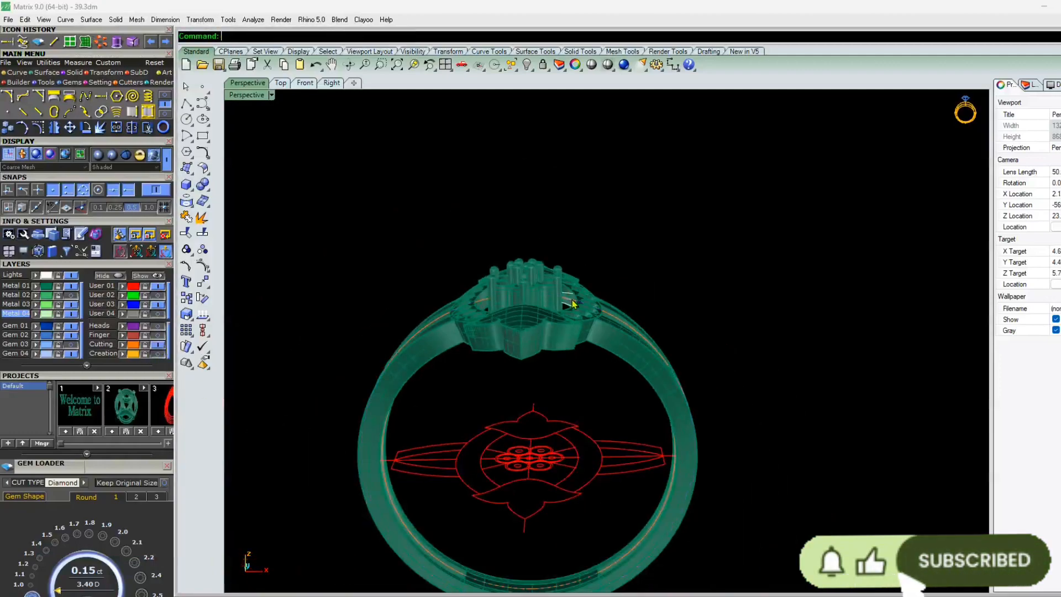
{"action": "left_click", "coordinate": [158, 286]}
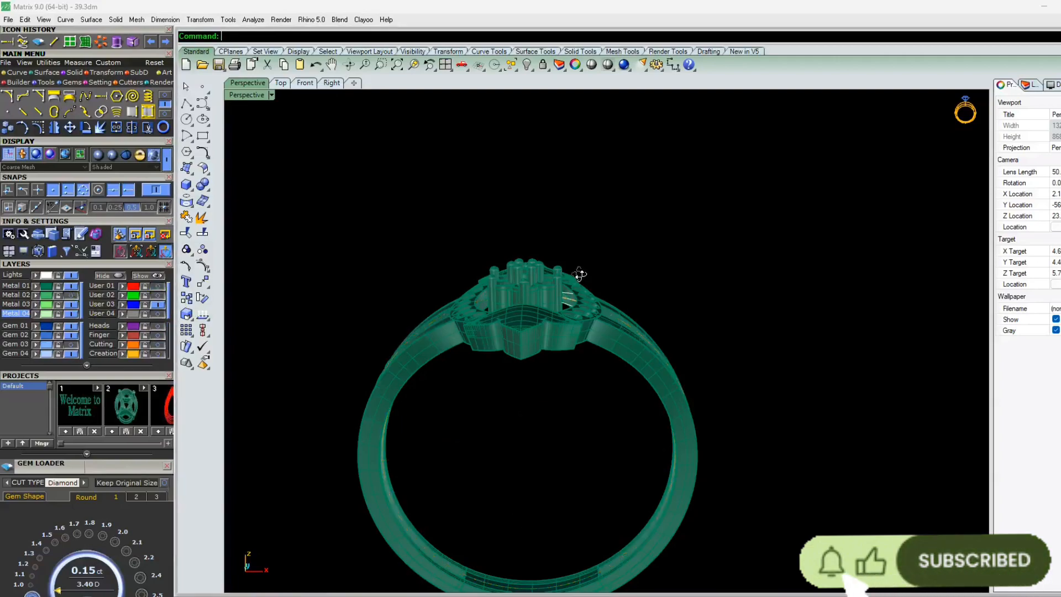
Pipe the new, longer middle connecting curve with a radius of 0.2 and flat caps
{"action": "scroll", "coordinate": [569, 331], "scroll_direction": "up", "scroll_amount": 4}
{"action": "right_click_drag", "start_coordinate": [579, 274], "coordinate": [509, 369]}
{"action": "scroll", "coordinate": [509, 369], "scroll_direction": "up", "scroll_amount": 8}
{"action": "left_click", "coordinate": [511, 359]}
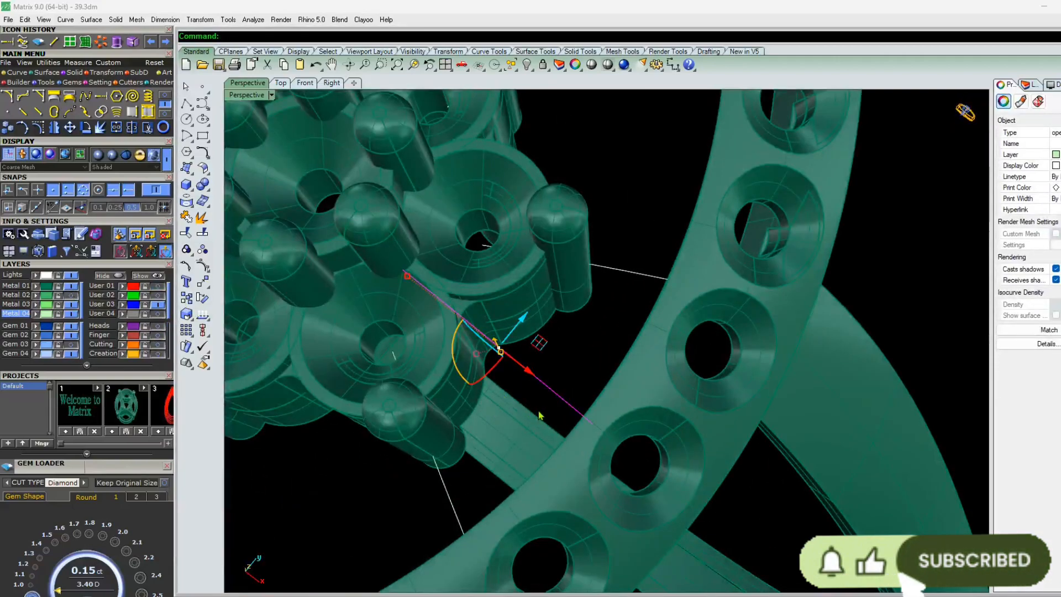
{"action": "scroll", "coordinate": [540, 415], "scroll_direction": "down", "scroll_amount": 3}
{"action": "right_click_drag", "start_coordinate": [540, 415], "coordinate": [497, 332]}
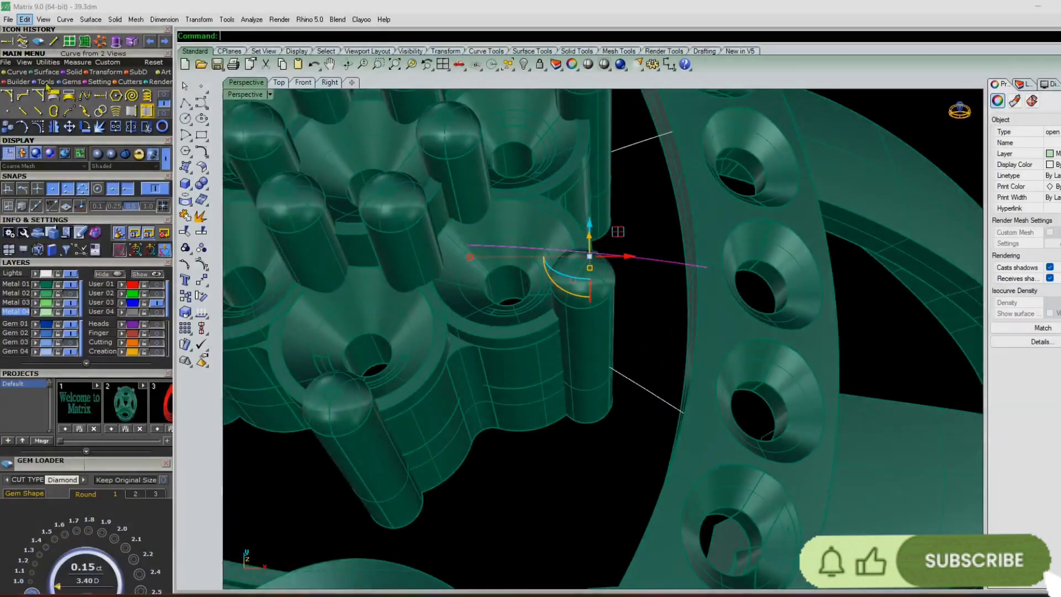
{"action": "scroll", "coordinate": [421, 357], "scroll_direction": "down", "scroll_amount": 6}
{"action": "right_click_drag", "start_coordinate": [481, 381], "coordinate": [450, 326]}
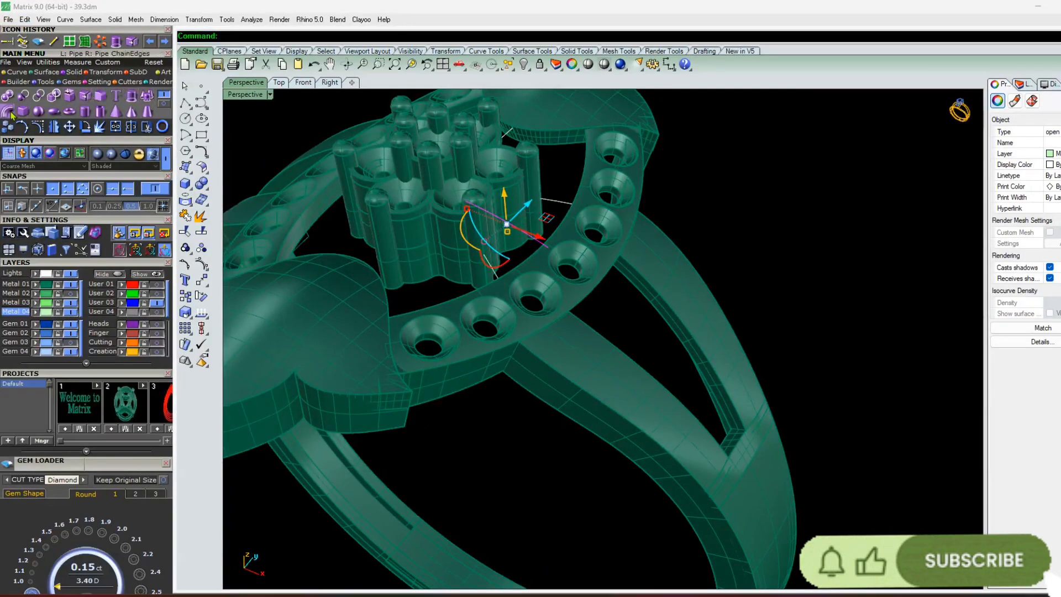
{"action": "left_click", "coordinate": [100, 96]}
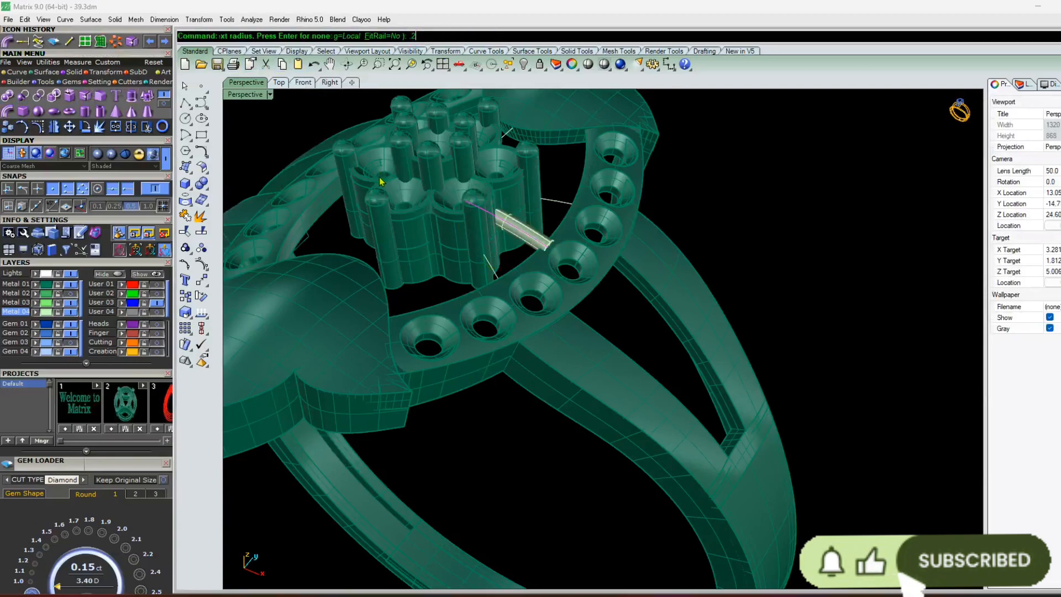
{"action": "key", "text": "Return"}
{"action": "key", "text": "Escape"}
{"action": "right_click_drag", "start_coordinate": [502, 247], "coordinate": [577, 303]}
{"action": "scroll", "coordinate": [507, 308], "scroll_direction": "up", "scroll_amount": 6}
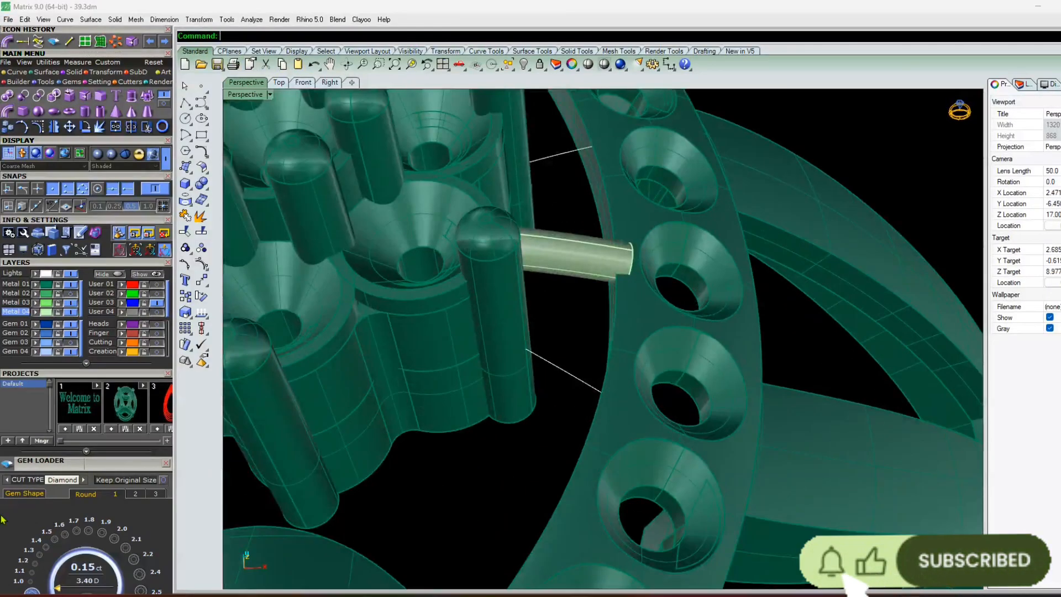
Pipe the connecting curve on the near side of the middle connector with the same 0.2 radius
{"action": "right_click_drag", "start_coordinate": [507, 448], "coordinate": [534, 381]}
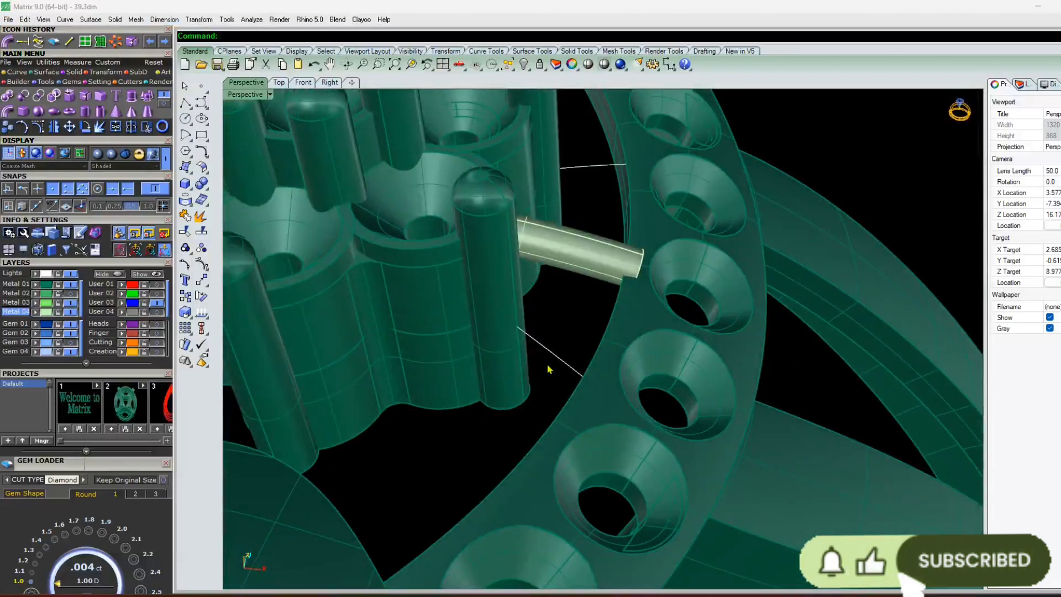
{"action": "left_click", "coordinate": [557, 359]}
{"action": "key", "text": "Return"}
{"action": "key", "text": "Return"}
{"action": "key", "text": "Return"}
{"action": "key", "text": "Return"}
{"action": "key", "text": "Return"}
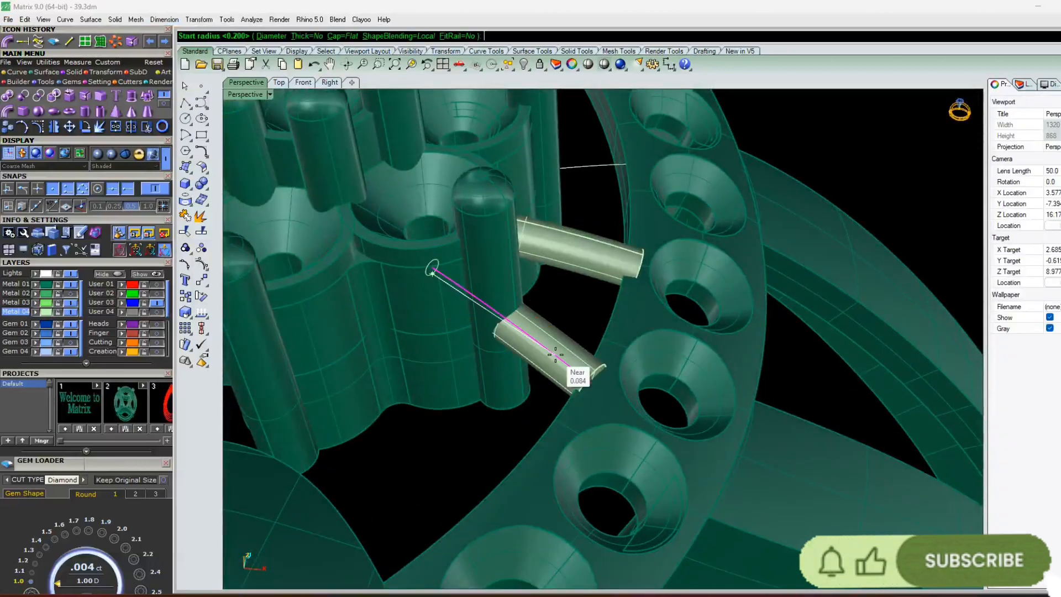
{"action": "key", "text": "Escape"}
Pipe the remaining connecting curve toward the stone-set band with the same 0.2 radius
{"action": "right_click_drag", "start_coordinate": [610, 377], "coordinate": [537, 406]}
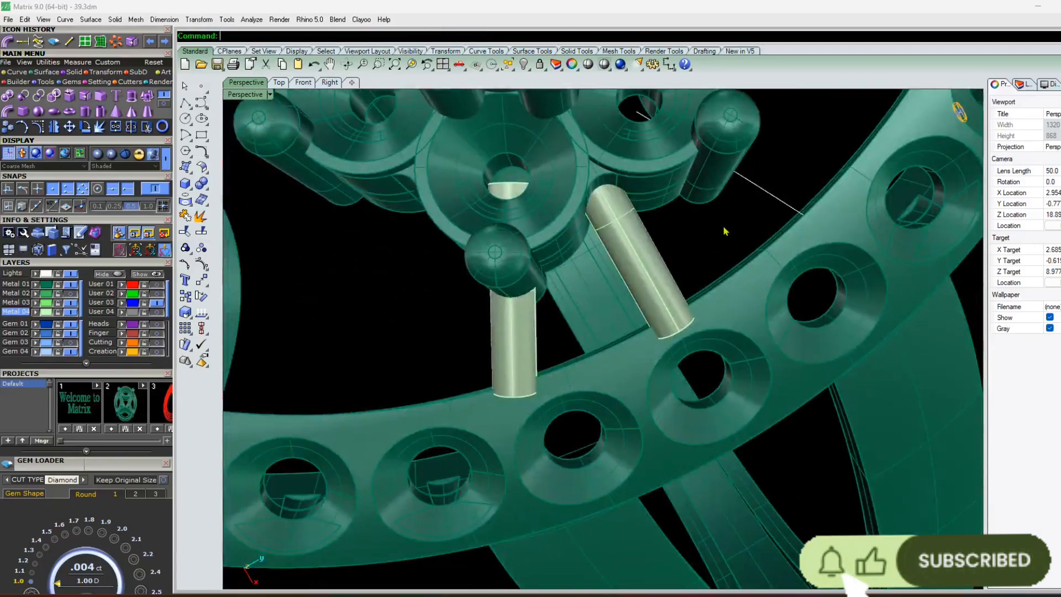
{"action": "left_click", "coordinate": [760, 190]}
{"action": "key", "text": "Return"}
{"action": "key", "text": "Return"}
{"action": "key", "text": "Return"}
{"action": "key", "text": "Return"}
{"action": "scroll", "coordinate": [761, 189], "scroll_direction": "down", "scroll_amount": 7}
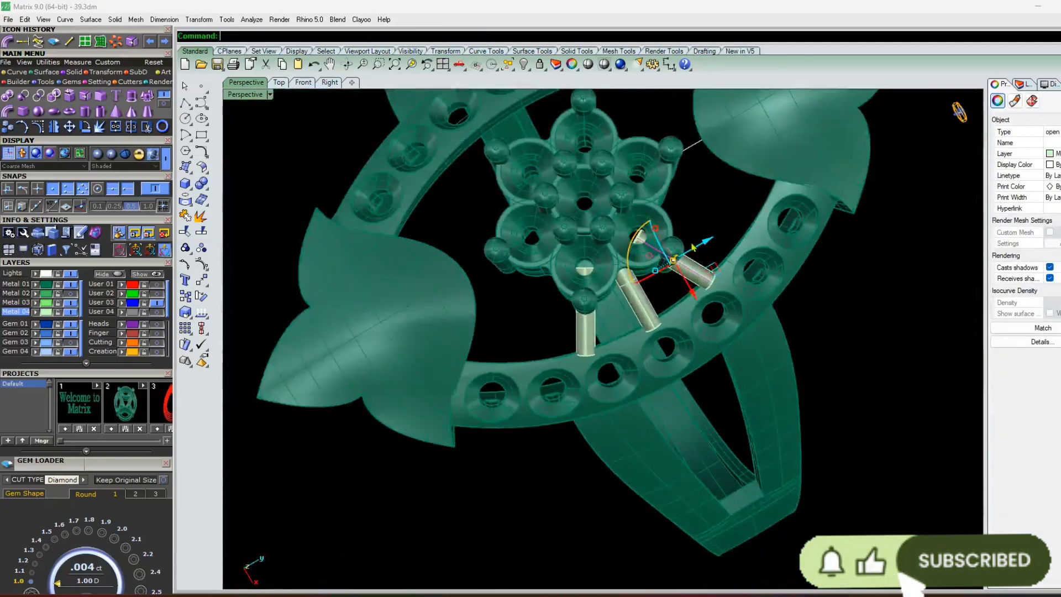
Pipe the connecting curve between the flower cluster and the leaf-shaped end with the same 0.2 radius
{"action": "right_click_drag", "start_coordinate": [760, 189], "coordinate": [717, 186]}
{"action": "scroll", "coordinate": [716, 186], "scroll_direction": "up", "scroll_amount": 4}
{"action": "scroll", "coordinate": [717, 186], "scroll_direction": "up", "scroll_amount": 2}
{"action": "left_click", "coordinate": [785, 195]}
{"action": "key", "text": "Return"}
{"action": "key", "text": "Return"}
{"action": "key", "text": "Return"}
{"action": "key", "text": "Return"}
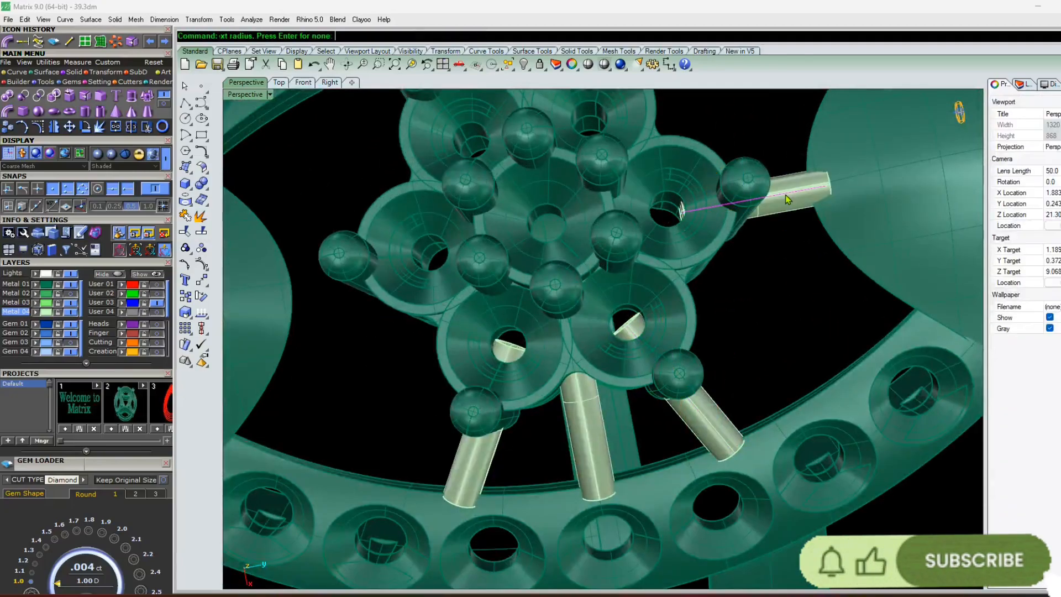
{"action": "right_click_drag", "start_coordinate": [619, 366], "coordinate": [693, 378]}
{"action": "key", "text": "Escape"}
Lower the three side connector pipes together slightly so they sit beneath the top surface of the stone-set band
{"action": "scroll", "coordinate": [715, 304], "scroll_direction": "up", "scroll_amount": 5}
{"action": "right_click_drag", "start_coordinate": [731, 302], "coordinate": [684, 292]}
{"action": "left_click", "coordinate": [659, 333]}
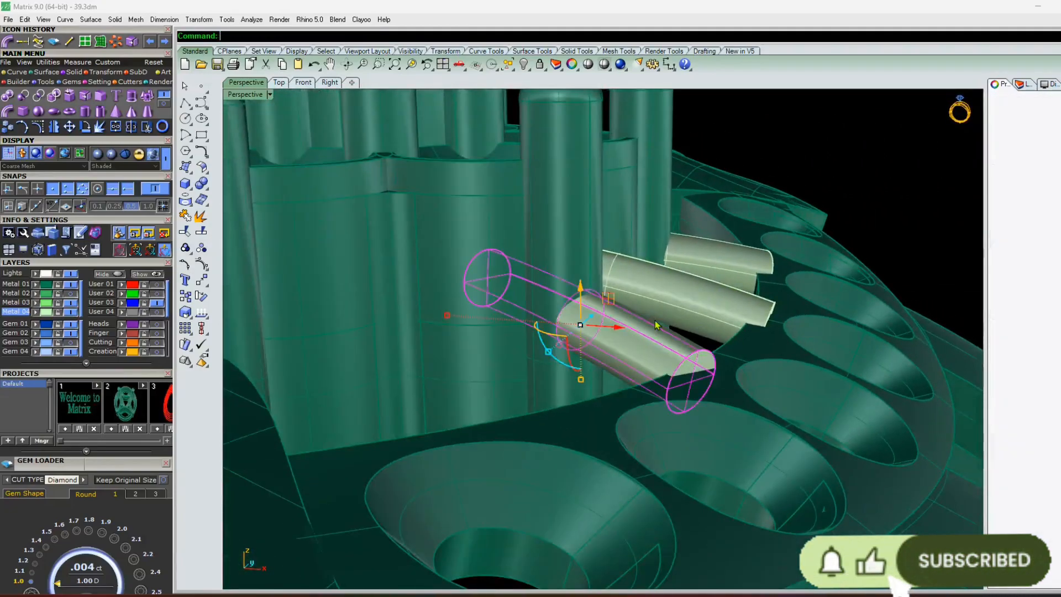
{"action": "left_click", "coordinate": [693, 302], "text": "shift"}
{"action": "left_click", "coordinate": [716, 258], "text": "shift"}
{"action": "right_click_drag", "start_coordinate": [716, 258], "coordinate": [677, 312]}
{"action": "left_click_drag", "start_coordinate": [620, 255], "coordinate": [621, 276]}
{"action": "key", "text": "Escape"}
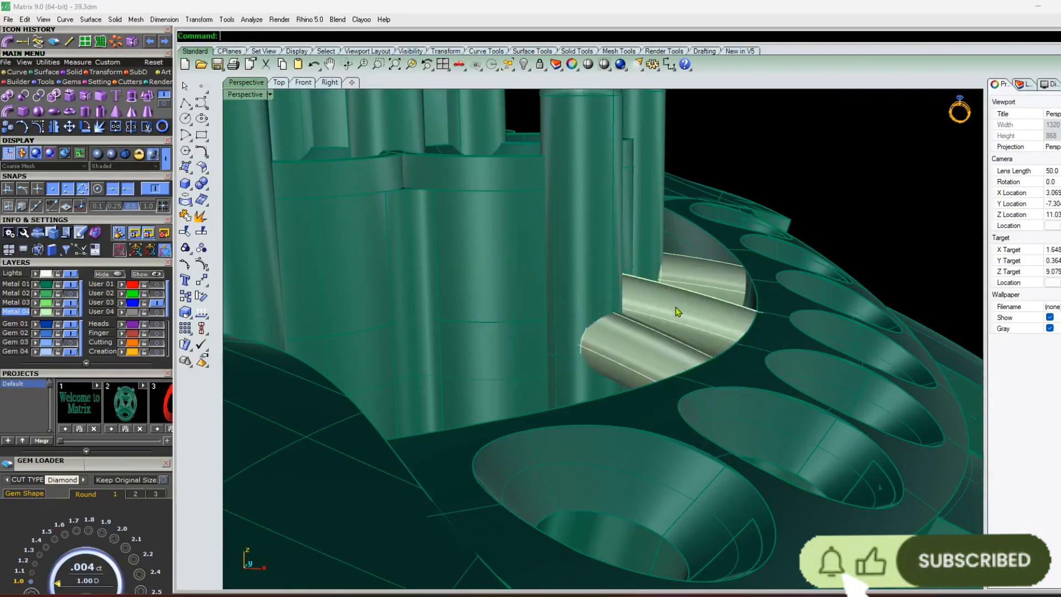
Lower the connector pipe at the leaf-shaped end slightly along the vertical axis
{"action": "right_click_drag", "start_coordinate": [678, 311], "coordinate": [667, 412]}
{"action": "scroll", "coordinate": [429, 300], "scroll_direction": "up", "scroll_amount": 10}
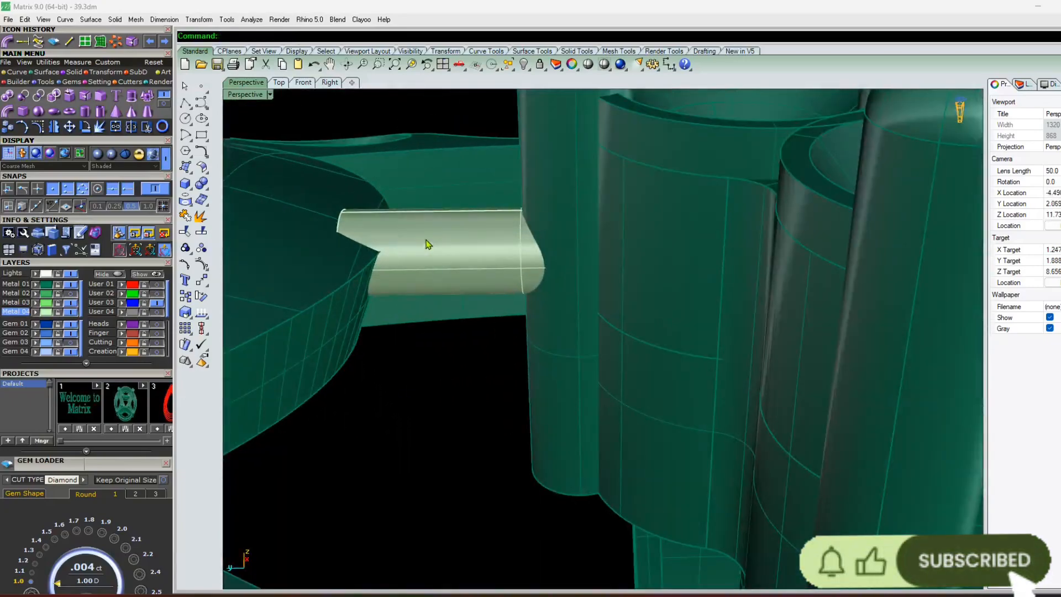
{"action": "left_click", "coordinate": [473, 253]}
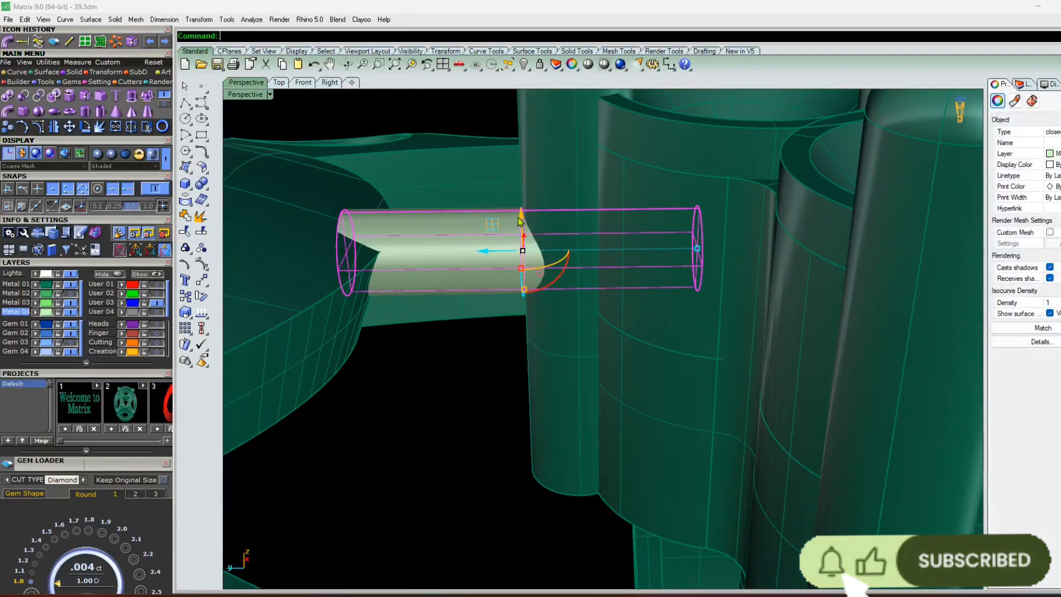
{"action": "left_click_drag", "start_coordinate": [522, 221], "coordinate": [524, 241]}
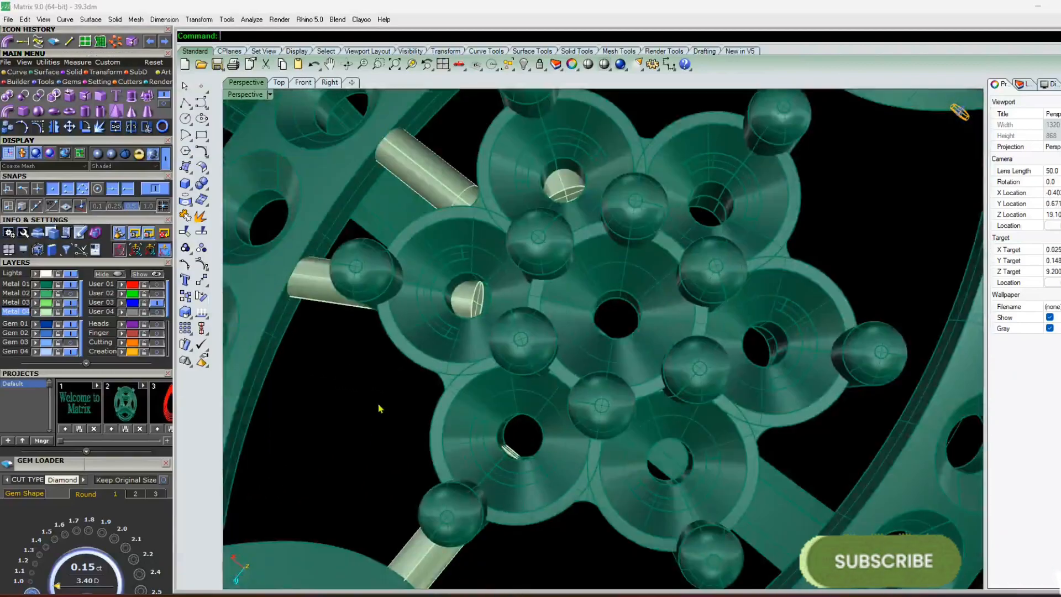
Duplicate the stone seat hole edges and trim the connector pipe ends with vertical cylinders built from them
{"action": "right_click_drag", "start_coordinate": [378, 408], "coordinate": [435, 380]}
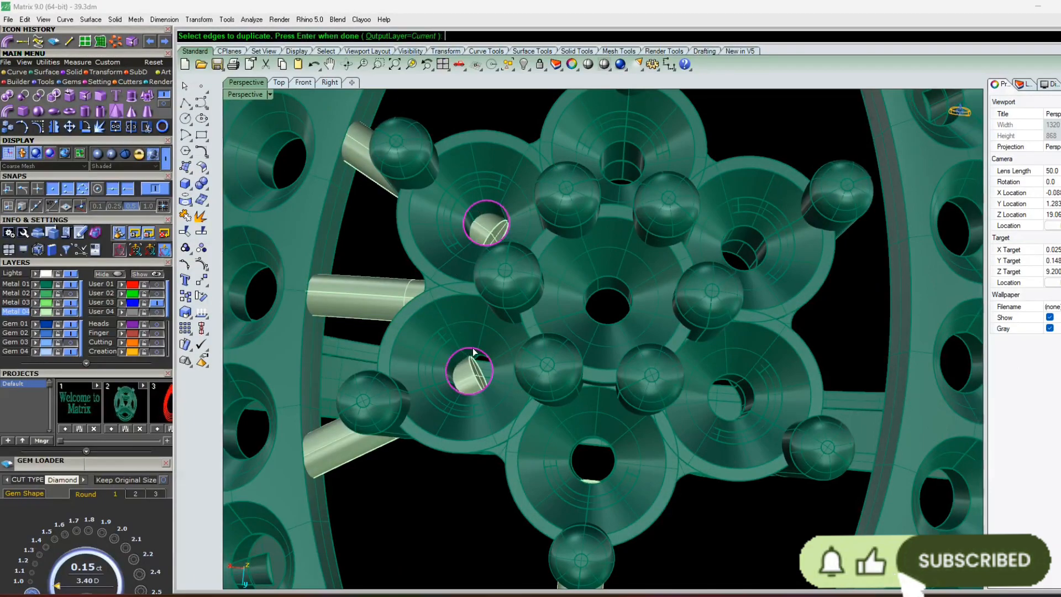
{"action": "right_click_drag", "start_coordinate": [473, 352], "coordinate": [638, 356]}
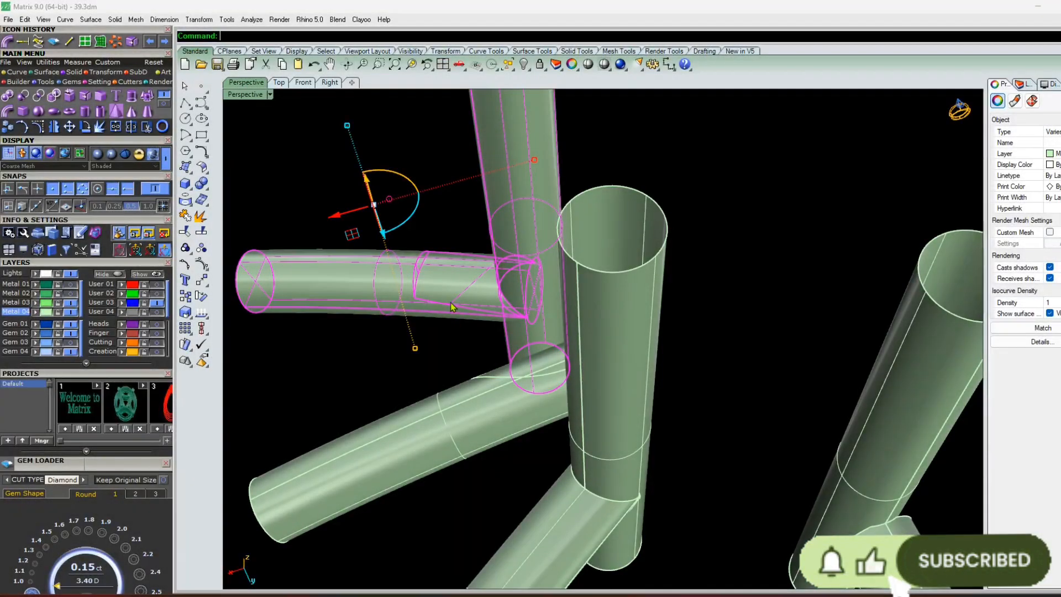
{"action": "key", "text": "Escape"}
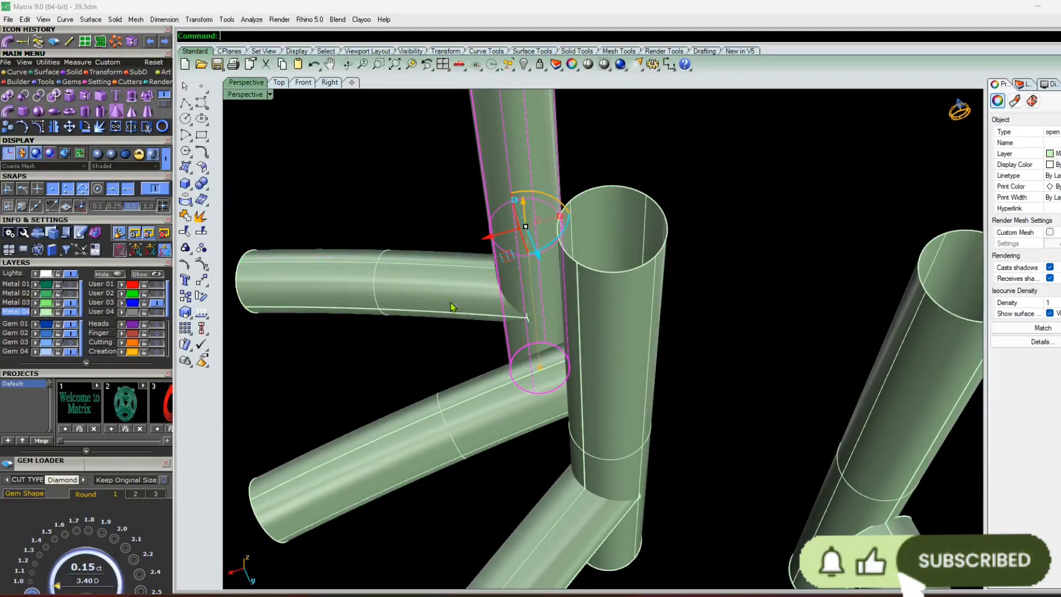
{"action": "right_click_drag", "start_coordinate": [435, 419], "coordinate": [512, 452]}
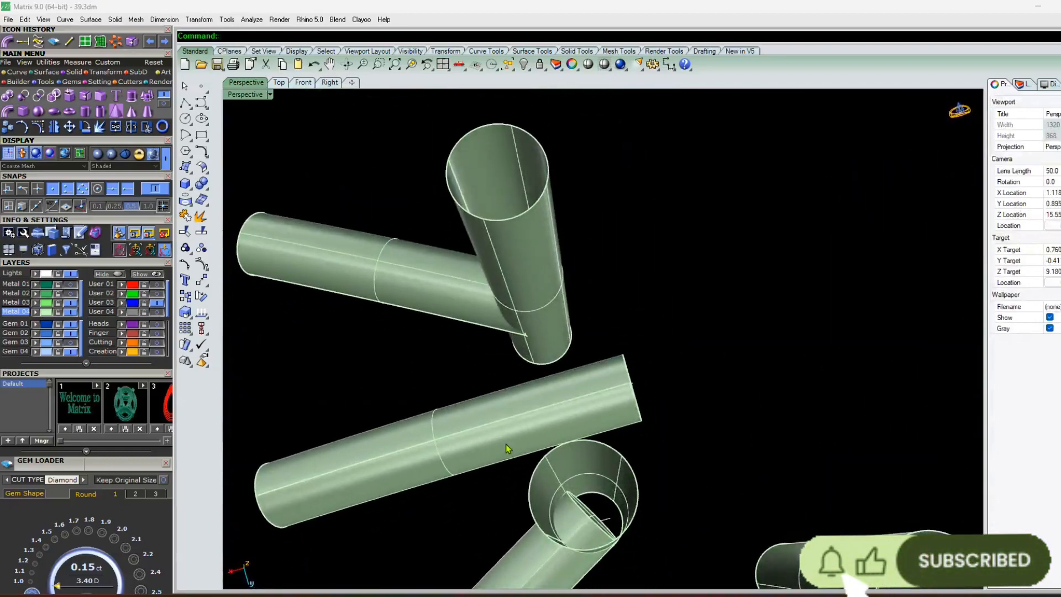
Delete the leftover straight curve lying between the trimmed connector pipes
{"action": "scroll", "coordinate": [506, 443], "scroll_direction": "down", "scroll_amount": 5}
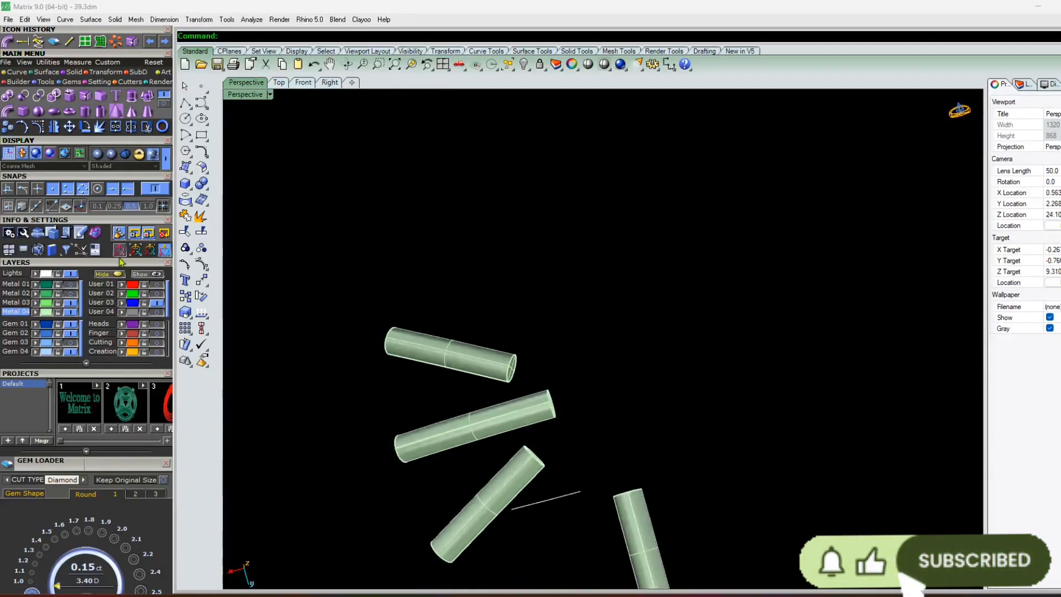
{"action": "left_click", "coordinate": [568, 497]}
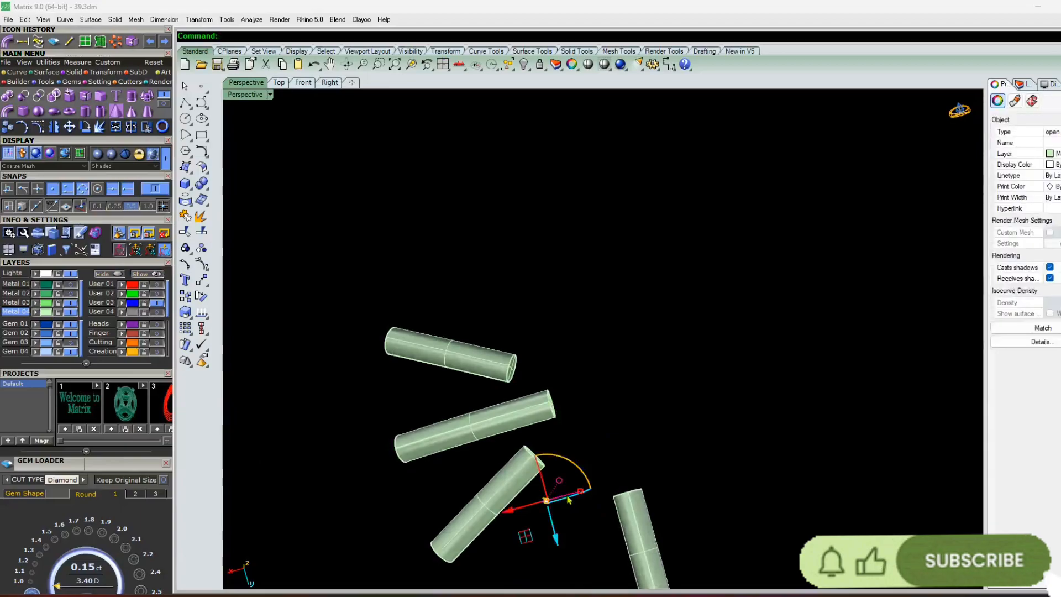
{"action": "key", "text": "Delete"}
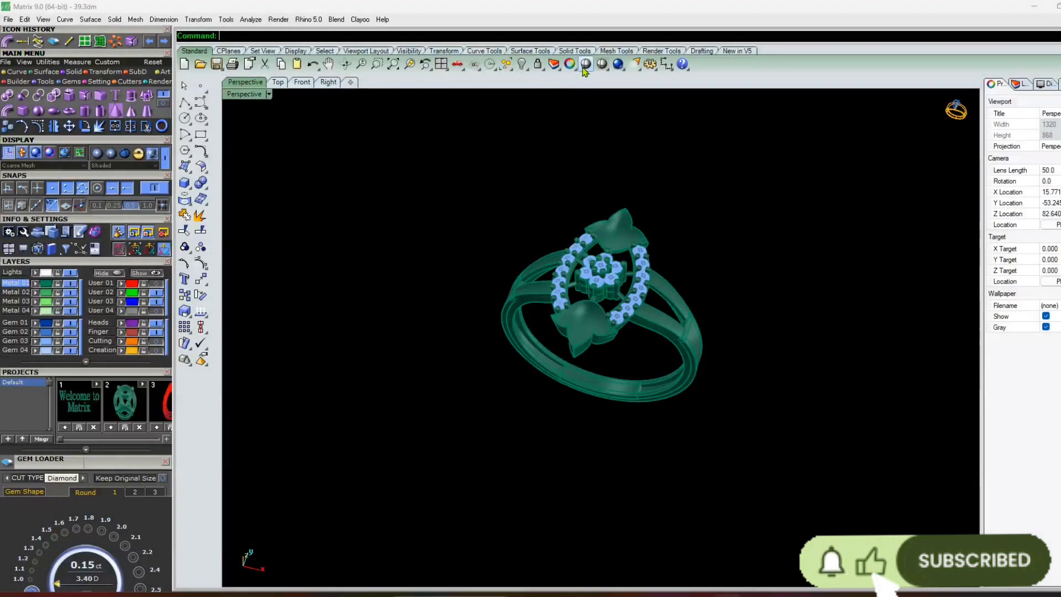
Examine the ring in shaded display, viewing the stone-set head and connector pipes from the side, above and below
{"action": "left_click", "coordinate": [585, 64]}
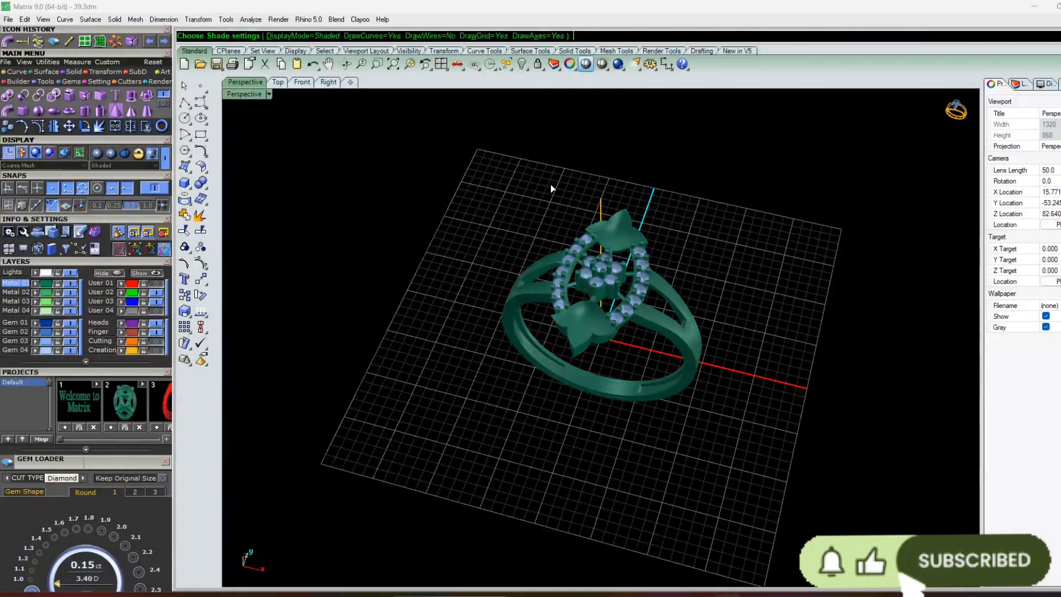
{"action": "scroll", "coordinate": [619, 250], "scroll_direction": "up", "scroll_amount": 8}
{"action": "right_click_drag", "start_coordinate": [619, 252], "coordinate": [469, 234]}
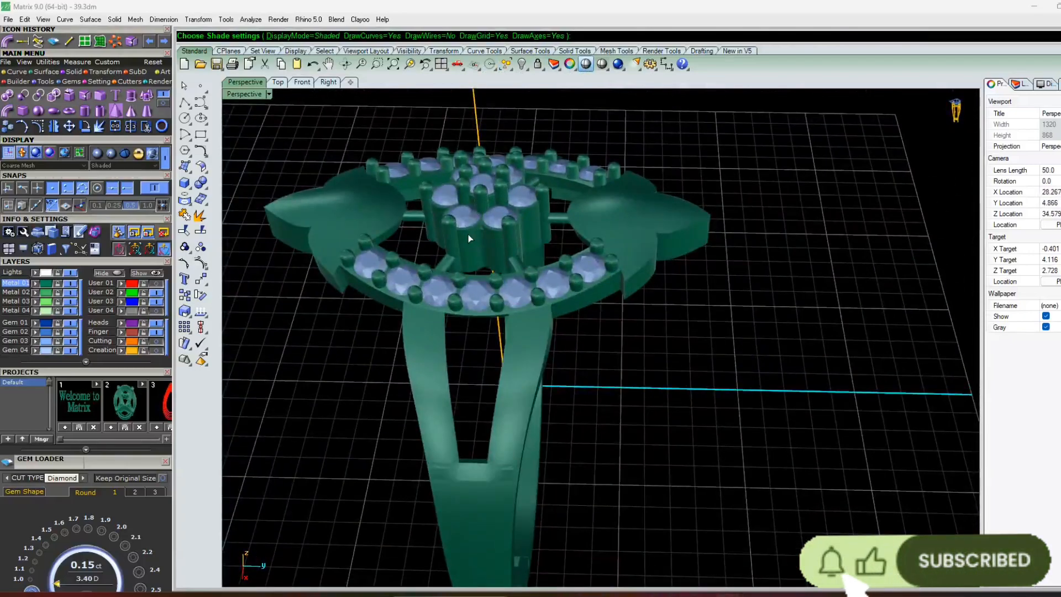
{"action": "key", "text": "Escape"}
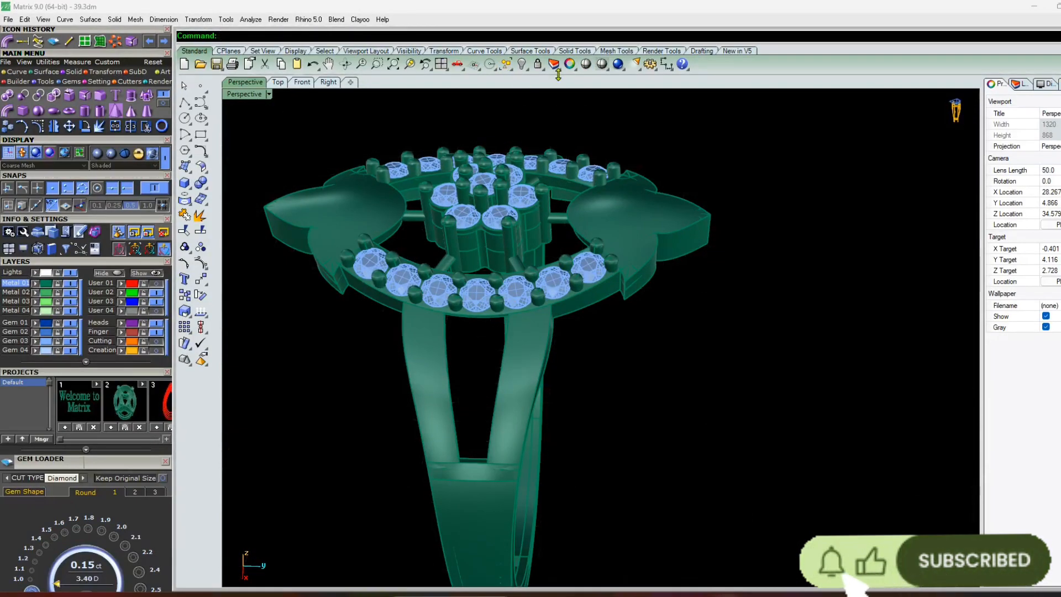
{"action": "left_click", "coordinate": [586, 65]}
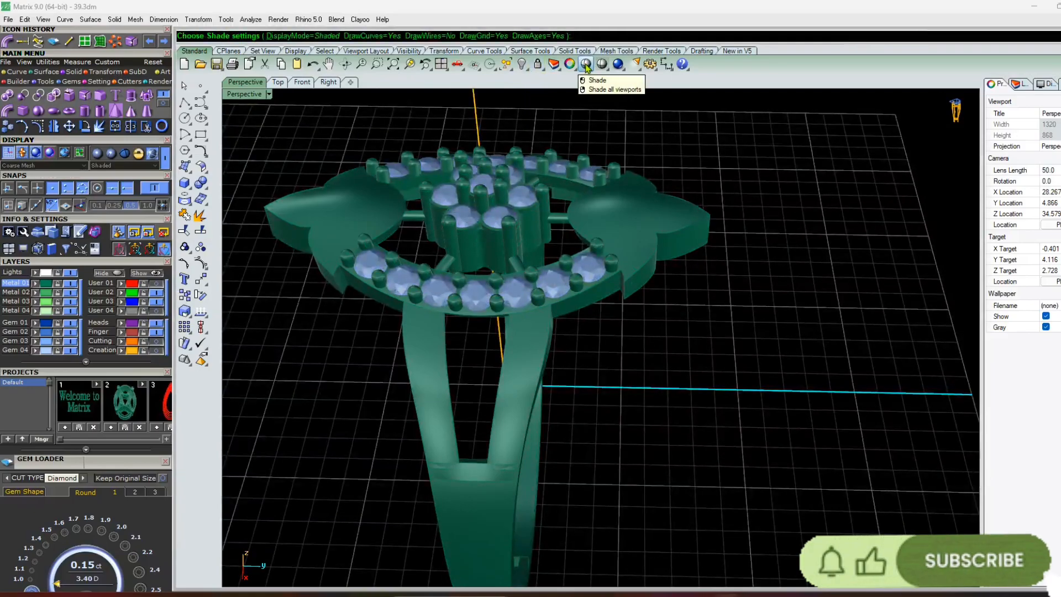
{"action": "mouse_move", "coordinate": [574, 265]}
{"action": "right_mouse_down"}
{"action": "mouse_move", "coordinate": [462, 297]}
{"action": "mouse_move", "coordinate": [505, 350]}
{"action": "mouse_move", "coordinate": [528, 340]}
{"action": "right_mouse_up"}
{"action": "key", "text": "Escape"}
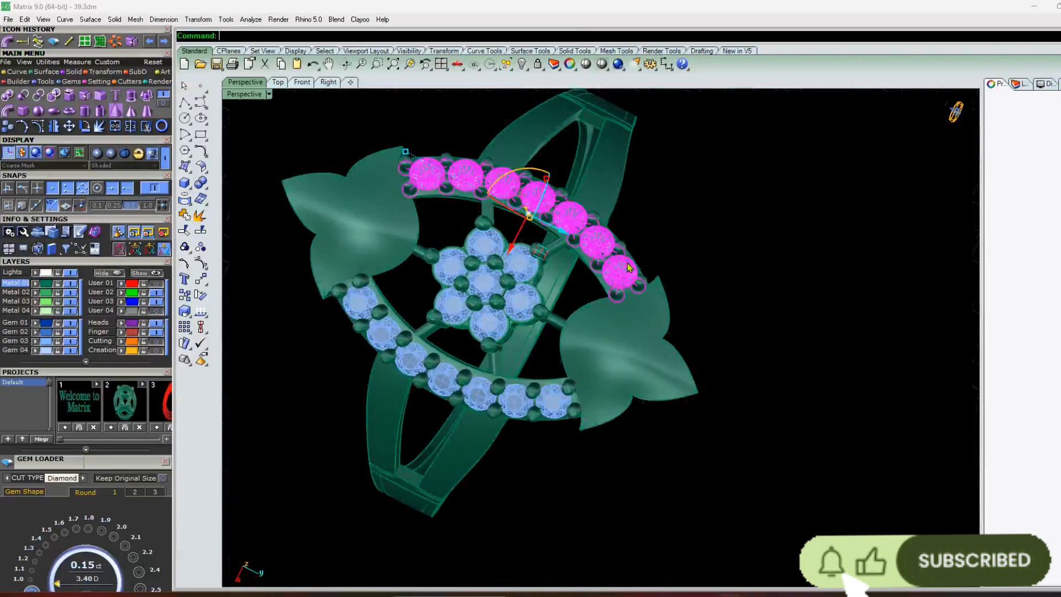
{"action": "mouse_move", "coordinate": [425, 443]}
{"action": "right_mouse_down"}
{"action": "mouse_move", "coordinate": [460, 389]}
{"action": "mouse_move", "coordinate": [618, 381]}
{"action": "mouse_move", "coordinate": [540, 315]}
{"action": "mouse_move", "coordinate": [496, 306]}
{"action": "mouse_move", "coordinate": [495, 277]}
{"action": "mouse_move", "coordinate": [400, 339]}
{"action": "mouse_move", "coordinate": [501, 210]}
{"action": "right_mouse_up"}
{"action": "key", "text": "Escape"}
{"action": "right_click_drag", "start_coordinate": [524, 375], "coordinate": [551, 309]}
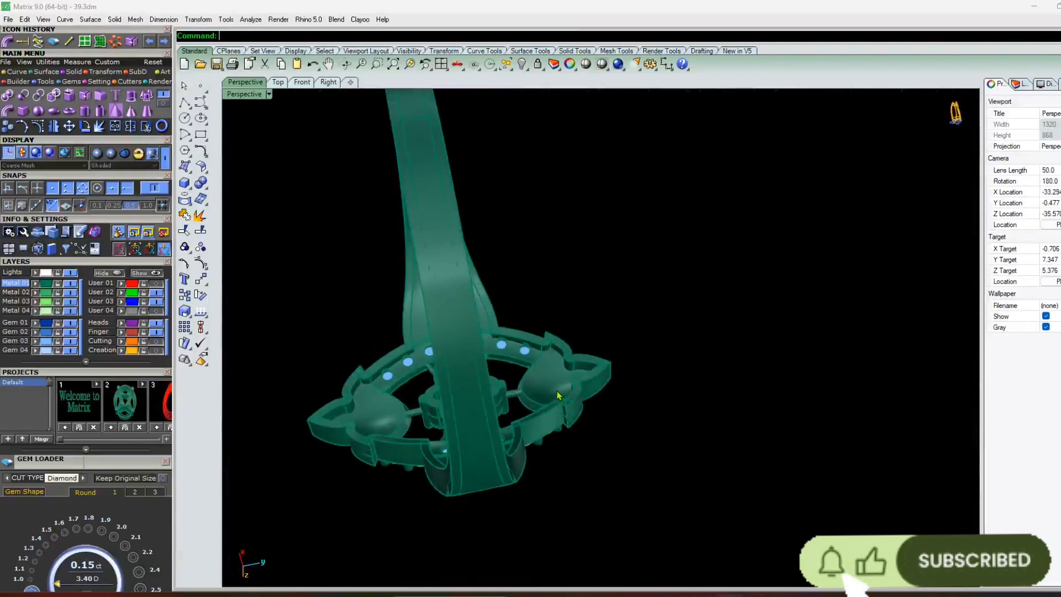
Examine the head's hollow underside, the leaf-shaped end, the connector joints and the flower cluster's walls up close
{"action": "scroll", "coordinate": [551, 313], "scroll_direction": "up", "scroll_amount": 8}
{"action": "scroll", "coordinate": [521, 270], "scroll_direction": "up", "scroll_amount": 3}
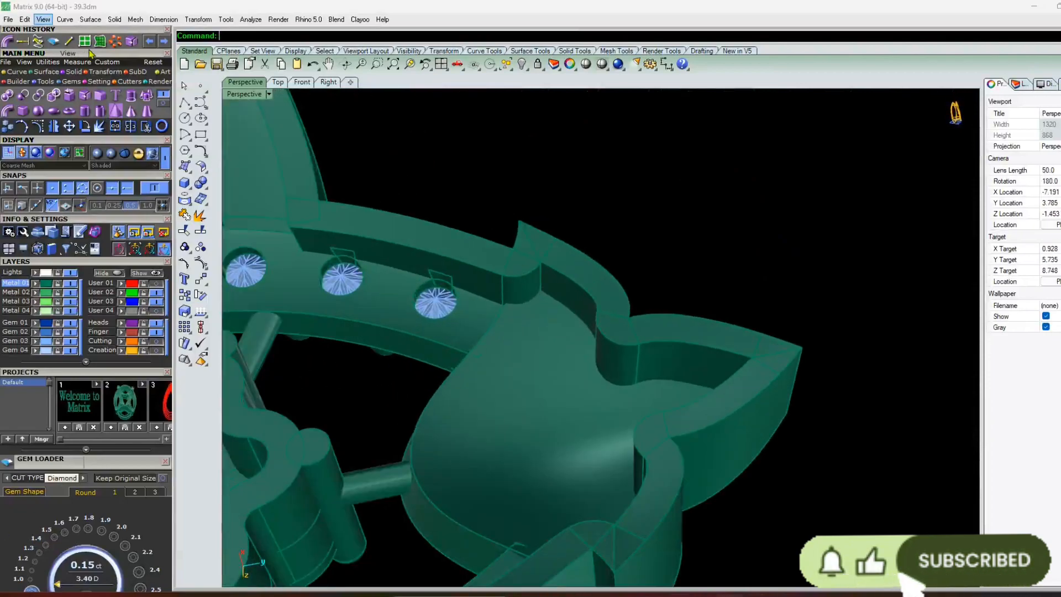
{"action": "right_click_drag", "start_coordinate": [622, 354], "coordinate": [575, 338]}
{"action": "scroll", "coordinate": [576, 339], "scroll_direction": "down", "scroll_amount": 4}
{"action": "right_click_drag", "start_coordinate": [379, 251], "coordinate": [412, 209]}
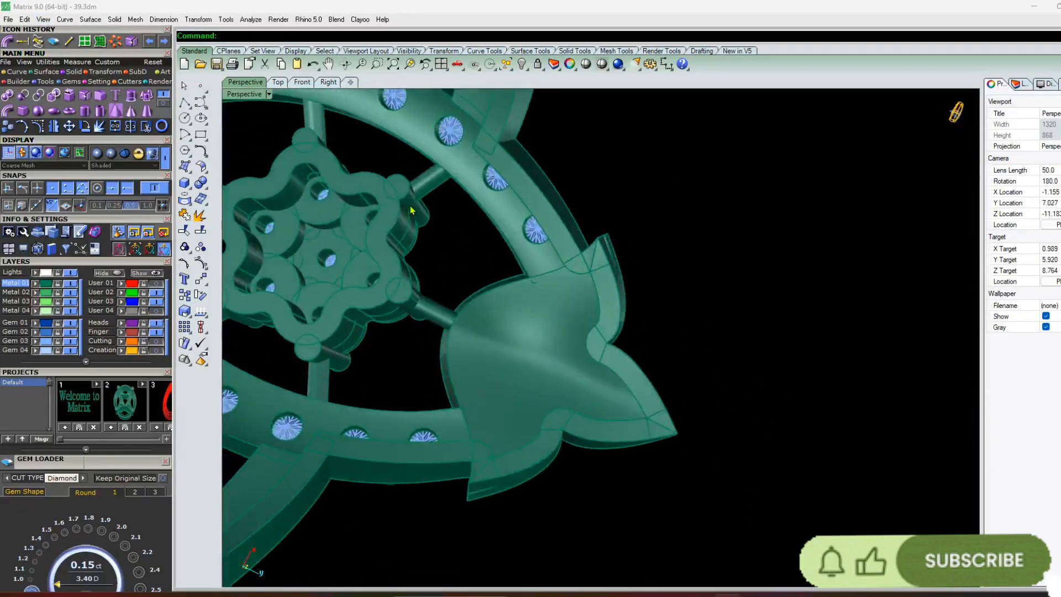
{"action": "scroll", "coordinate": [414, 208], "scroll_direction": "up", "scroll_amount": 4}
{"action": "right_click_drag", "start_coordinate": [416, 406], "coordinate": [514, 341]}
{"action": "scroll", "coordinate": [514, 341], "scroll_direction": "up", "scroll_amount": 4}
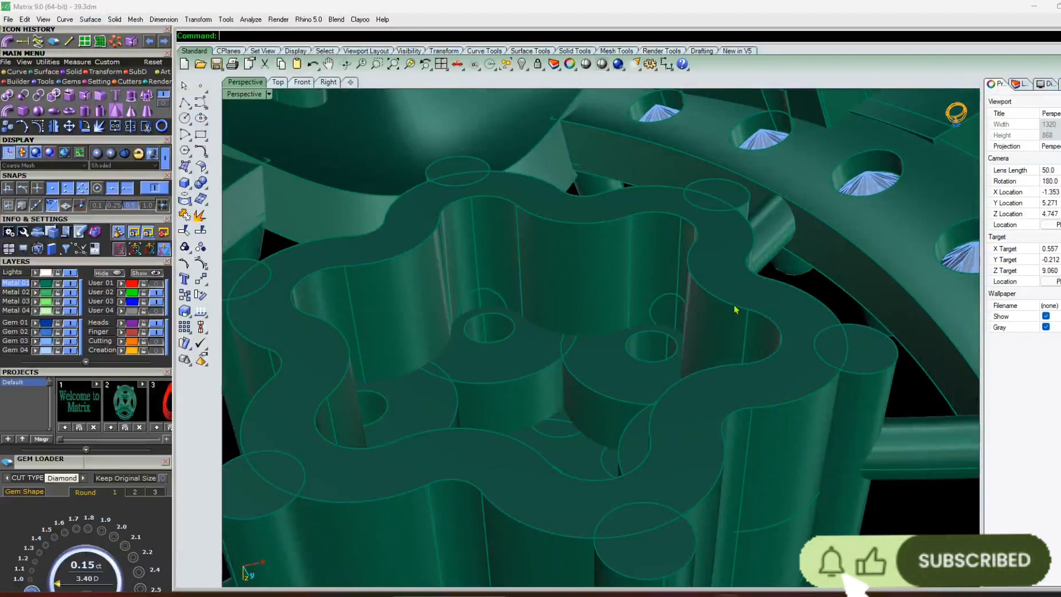
{"action": "right_click_drag", "start_coordinate": [736, 309], "coordinate": [453, 425]}
{"action": "right_click_drag", "start_coordinate": [467, 362], "coordinate": [586, 338]}
{"action": "scroll", "coordinate": [618, 306], "scroll_direction": "up", "scroll_amount": 6}
{"action": "scroll", "coordinate": [544, 319], "scroll_direction": "up", "scroll_amount": 10}
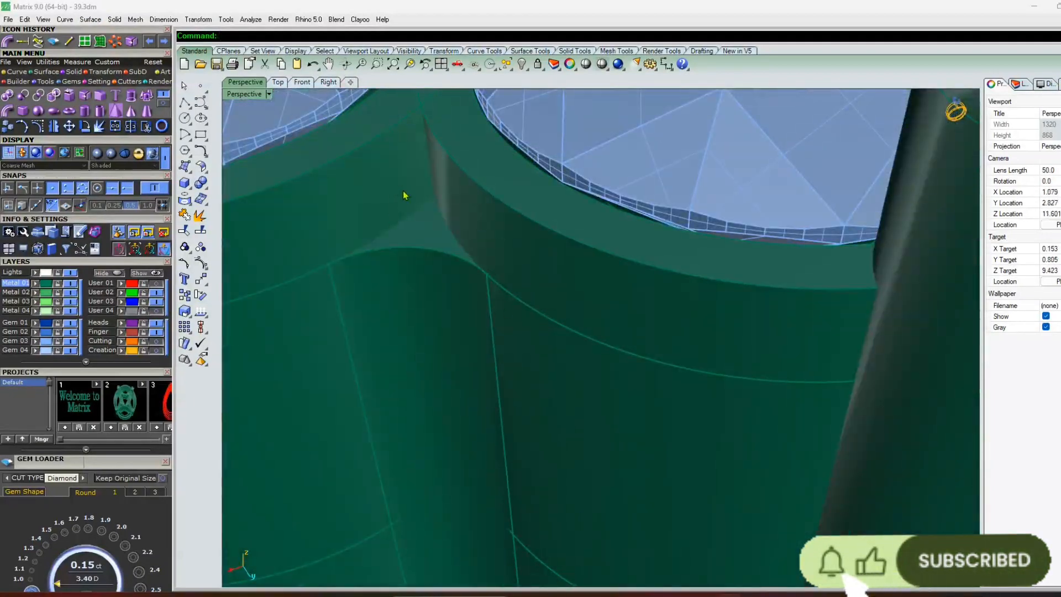
{"action": "scroll", "coordinate": [490, 301], "scroll_direction": "down", "scroll_amount": 9}
{"action": "right_click_drag", "start_coordinate": [509, 337], "coordinate": [492, 291]}
{"action": "scroll", "coordinate": [528, 383], "scroll_direction": "down", "scroll_amount": 9}
{"action": "scroll", "coordinate": [491, 291], "scroll_direction": "down", "scroll_amount": 9}
Check the ring's shaded profile in the Right view with the Machine display material and in the Front view
{"action": "left_click", "coordinate": [328, 82]}
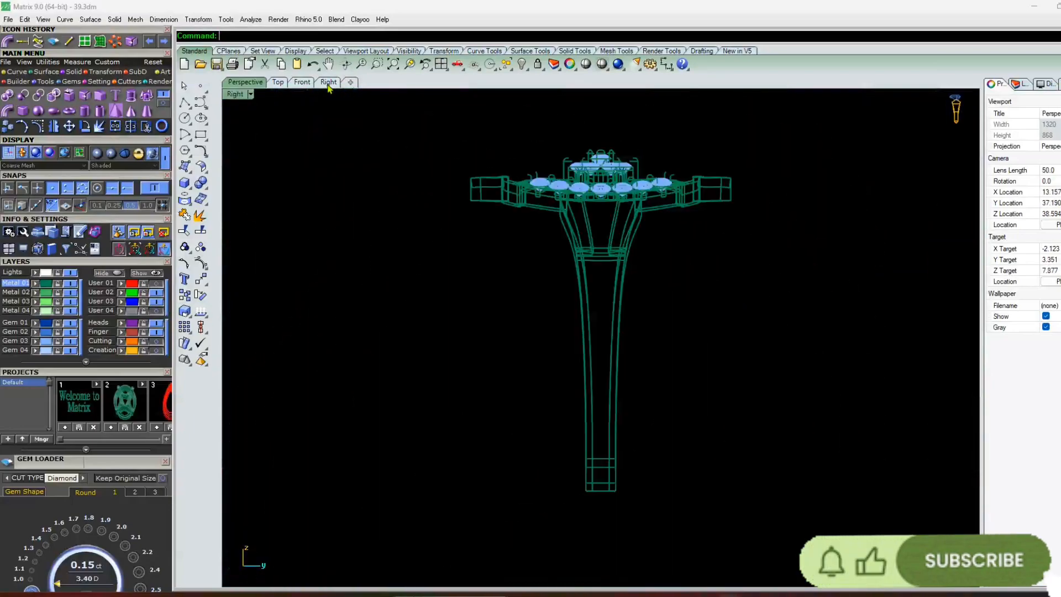
{"action": "left_click", "coordinate": [153, 156]}
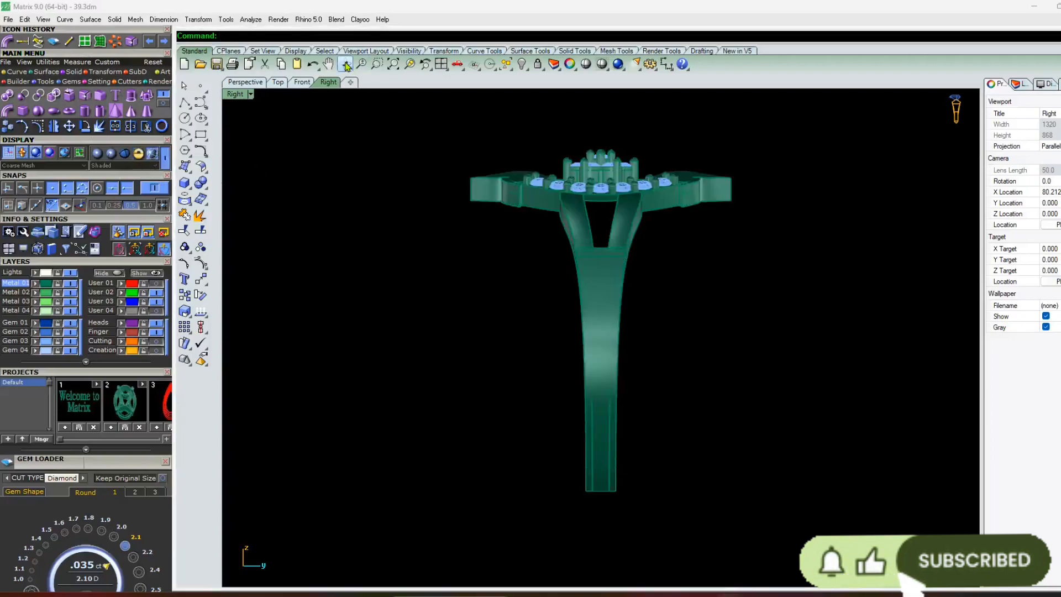
{"action": "left_click", "coordinate": [102, 157]}
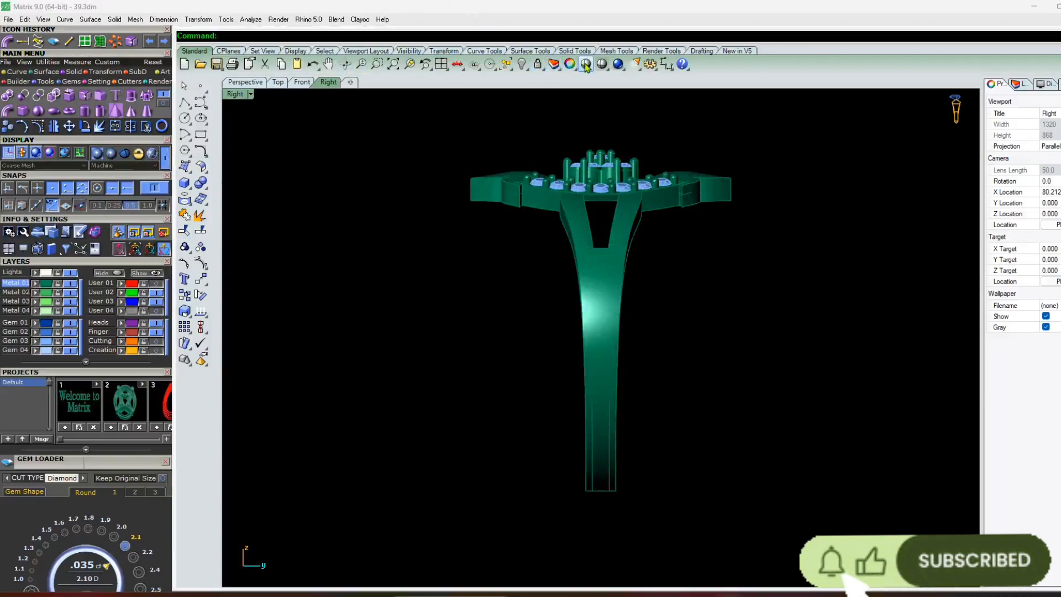
{"action": "left_click", "coordinate": [586, 63]}
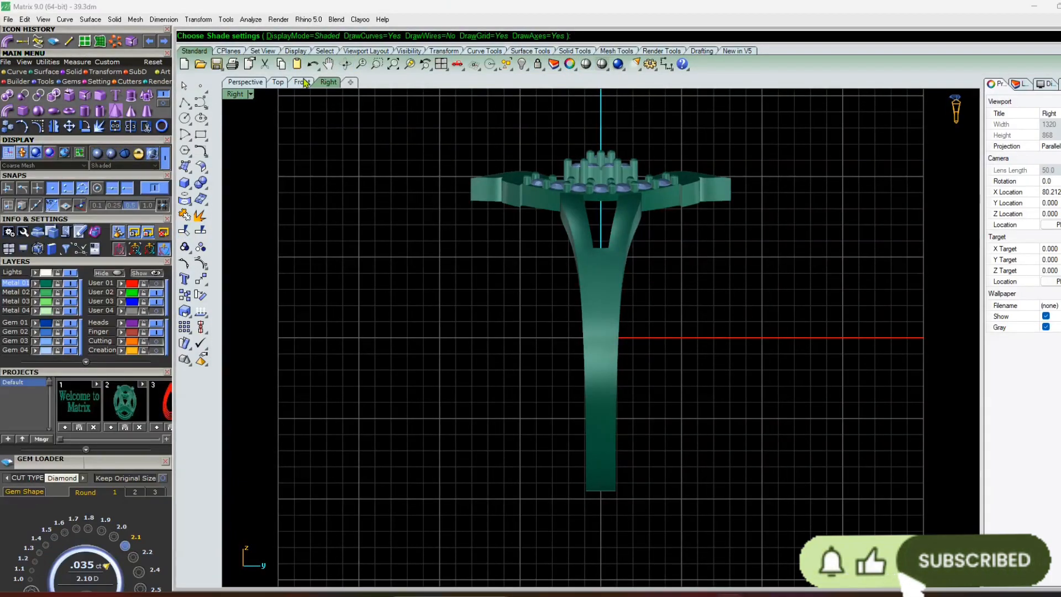
{"action": "left_click", "coordinate": [302, 82]}
{"action": "left_click", "coordinate": [588, 65]}
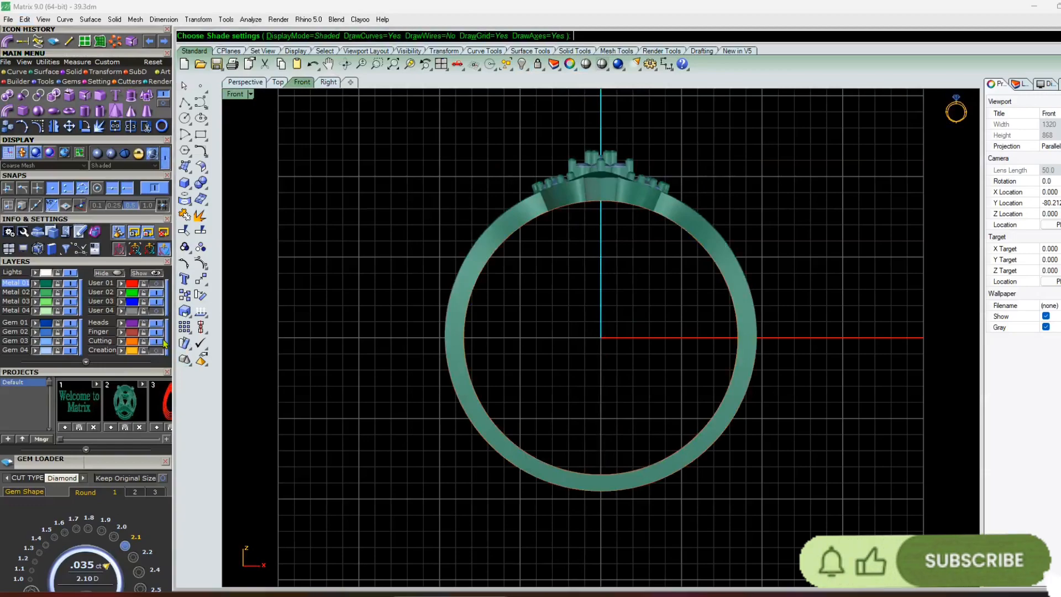
Select the circular curve inside the ring band in the Front view and hide the Cutting layer
{"action": "scroll", "coordinate": [625, 241], "scroll_direction": "up", "scroll_amount": 3}
{"action": "left_click", "coordinate": [645, 128]}
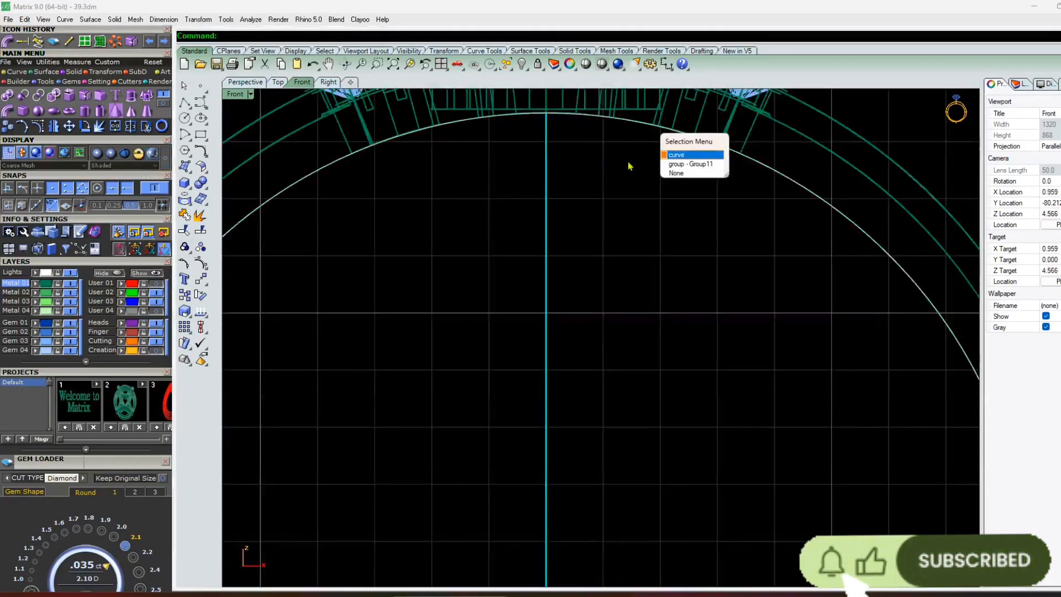
{"action": "right_click", "coordinate": [597, 217]}
{"action": "scroll", "coordinate": [597, 217], "scroll_direction": "down", "scroll_amount": 8}
{"action": "scroll", "coordinate": [597, 217], "scroll_direction": "up", "scroll_amount": 2}
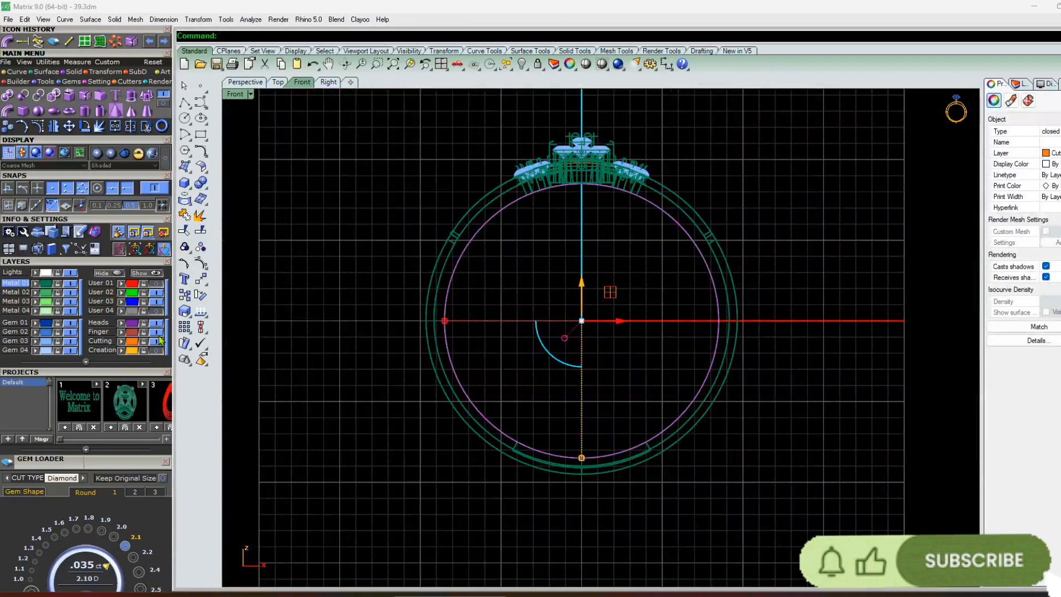
{"action": "left_click", "coordinate": [155, 342]}
Examine the ring in the Perspective view with Shade and the Plastic display material from several angles
{"action": "left_click", "coordinate": [247, 83]}
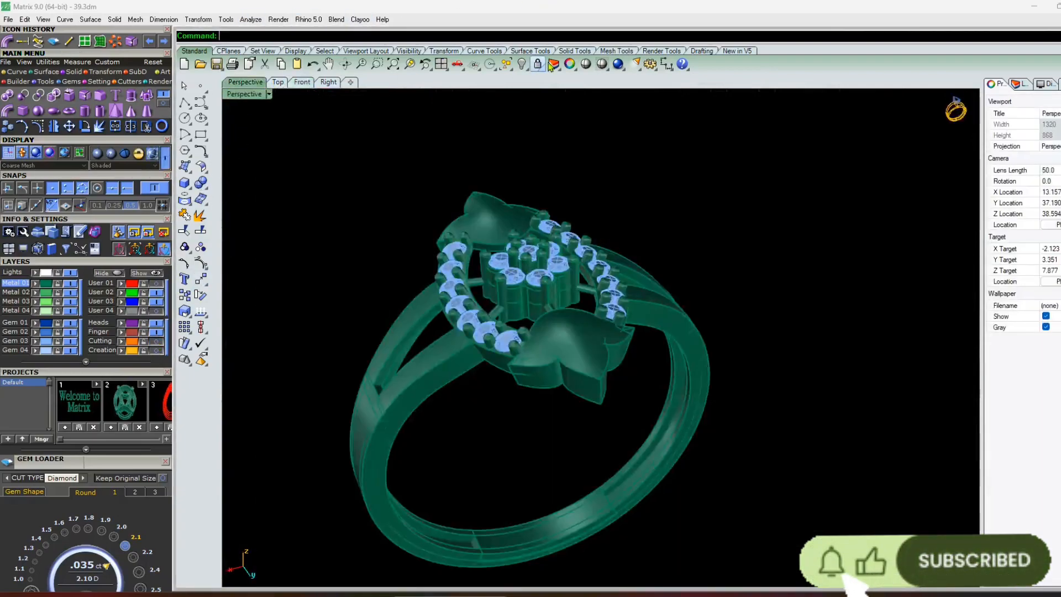
{"action": "left_click", "coordinate": [595, 66]}
{"action": "mouse_move", "coordinate": [569, 131]}
{"action": "right_mouse_down"}
{"action": "mouse_move", "coordinate": [555, 447]}
{"action": "mouse_move", "coordinate": [446, 375]}
{"action": "mouse_move", "coordinate": [456, 425]}
{"action": "mouse_move", "coordinate": [552, 402]}
{"action": "mouse_move", "coordinate": [457, 445]}
{"action": "mouse_move", "coordinate": [447, 316]}
{"action": "right_mouse_up"}
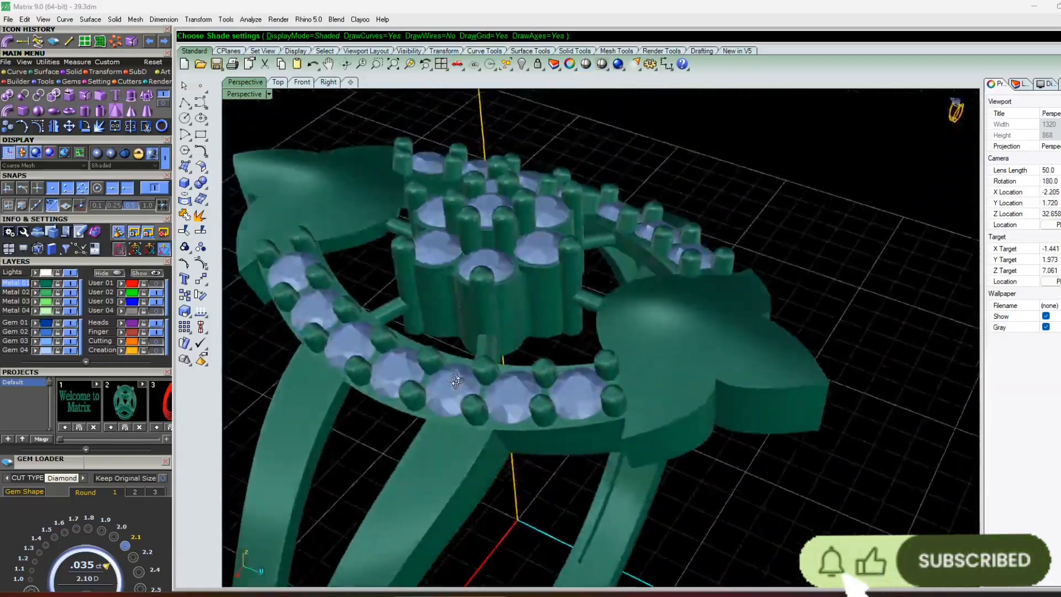
{"action": "scroll", "coordinate": [447, 315], "scroll_direction": "up", "scroll_amount": 5}
{"action": "right_click_drag", "start_coordinate": [340, 370], "coordinate": [557, 275]}
{"action": "scroll", "coordinate": [602, 216], "scroll_direction": "down", "scroll_amount": 5}
{"action": "scroll", "coordinate": [508, 343], "scroll_direction": "down", "scroll_amount": 6}
{"action": "scroll", "coordinate": [557, 276], "scroll_direction": "up", "scroll_amount": 3}
{"action": "scroll", "coordinate": [543, 210], "scroll_direction": "up", "scroll_amount": 3}
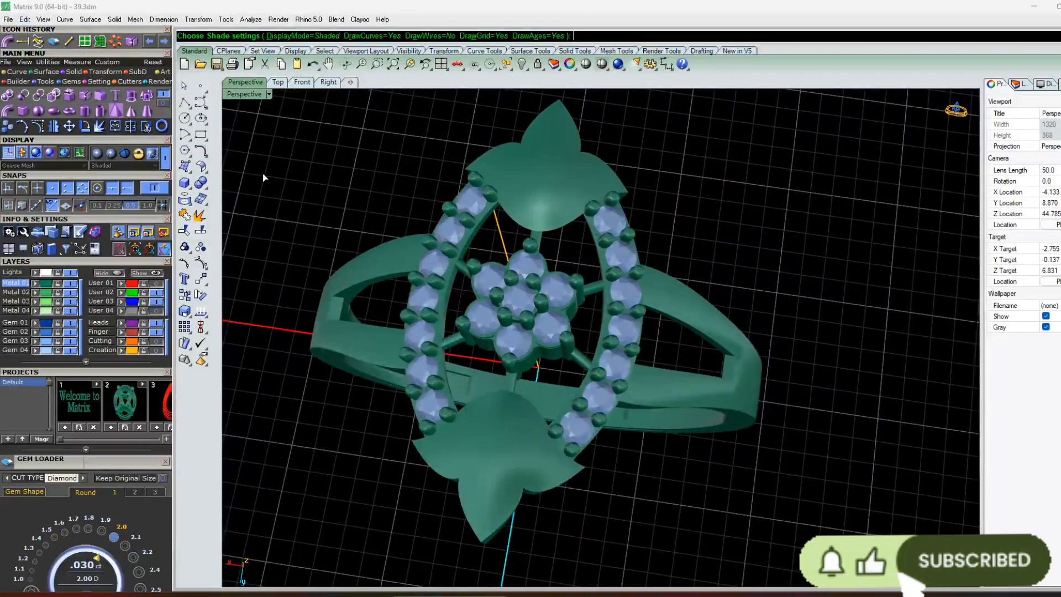
{"action": "right_click_drag", "start_coordinate": [547, 341], "coordinate": [507, 245]}
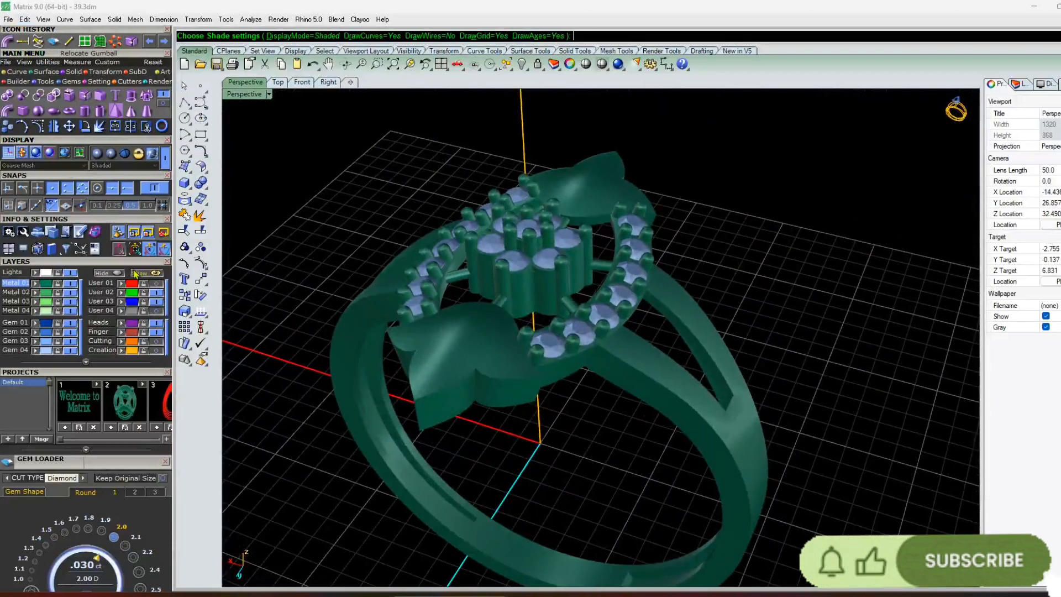
{"action": "left_click", "coordinate": [112, 157]}
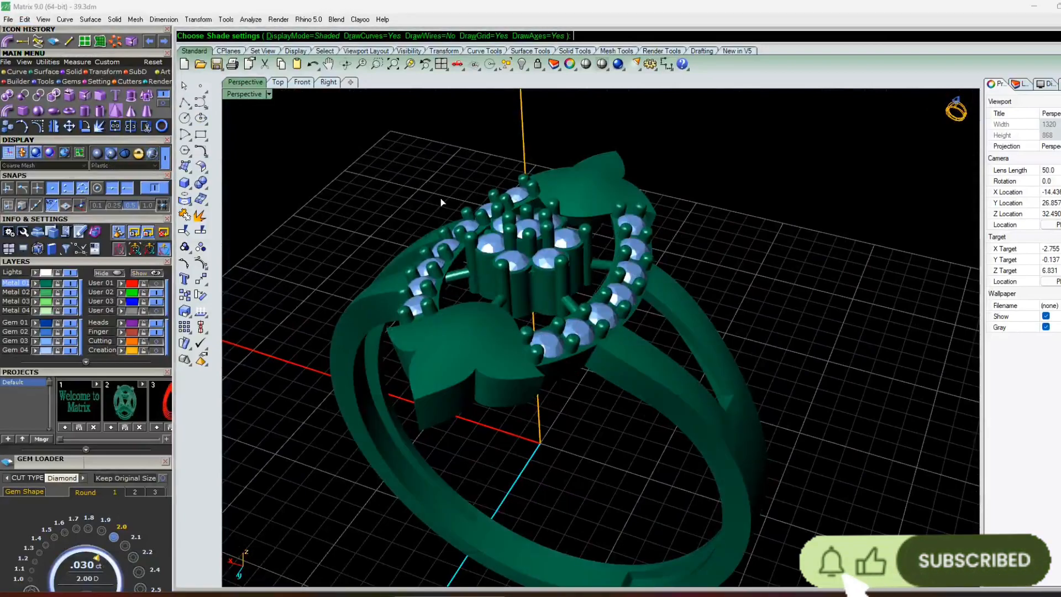
{"action": "key", "text": "Escape"}
{"action": "right_click_drag", "start_coordinate": [415, 180], "coordinate": [259, 364]}
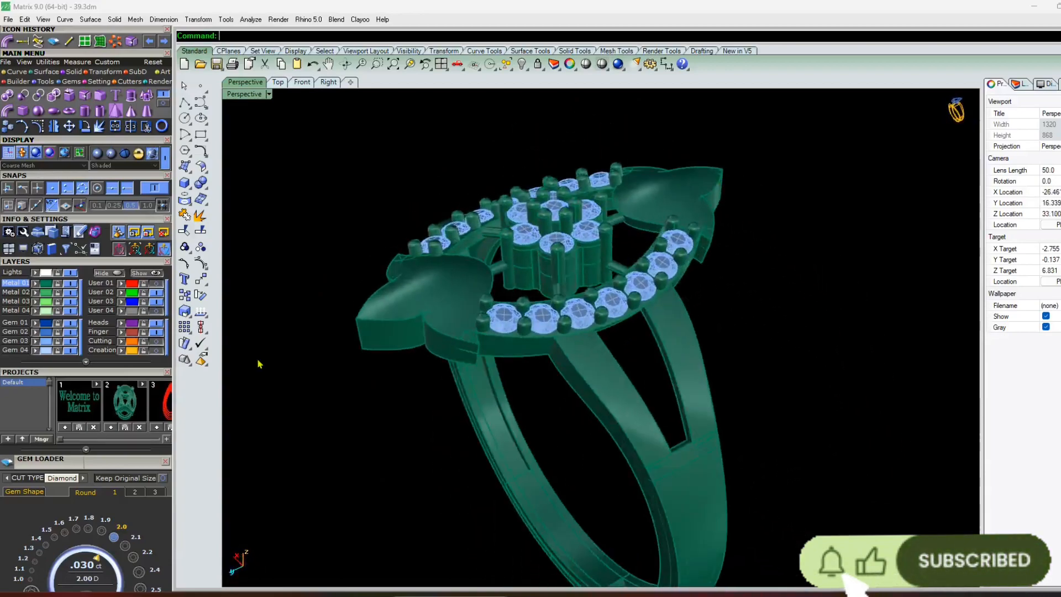
Show the reference sketch on the User 04 layer and compare the ring head with it
{"action": "left_click", "coordinate": [156, 312]}
{"action": "right_click_drag", "start_coordinate": [477, 264], "coordinate": [560, 240]}
{"action": "right_click_drag", "start_coordinate": [619, 426], "coordinate": [512, 370]}
{"action": "scroll", "coordinate": [502, 327], "scroll_direction": "down", "scroll_amount": 6}
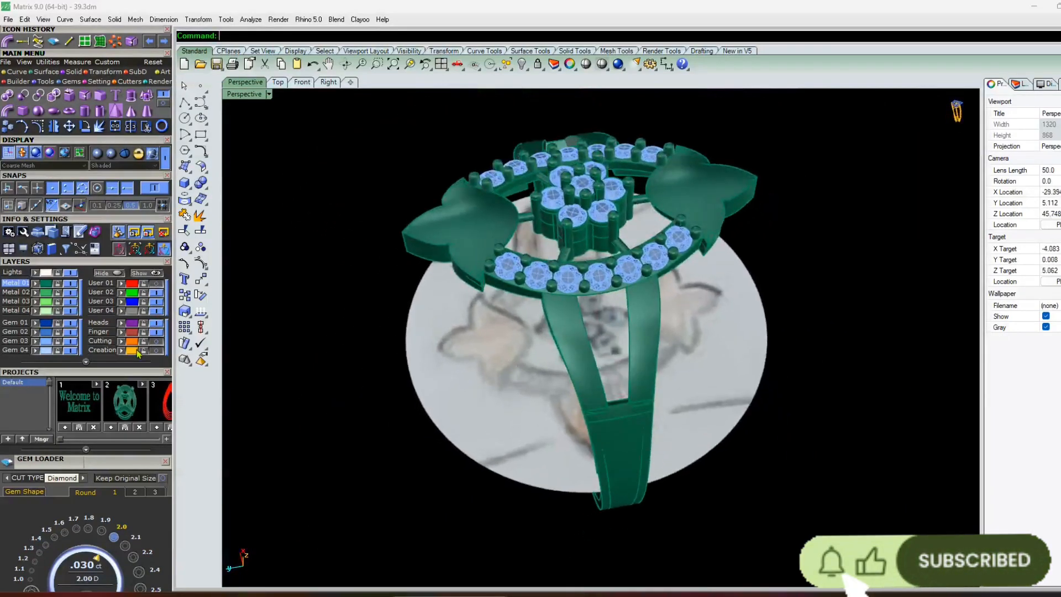
Make Metal 02 the current layer and briefly hide Metal 01 to compare the gems with the sketch
{"action": "left_click", "coordinate": [26, 294]}
{"action": "left_click", "coordinate": [71, 284]}
{"action": "right_click_drag", "start_coordinate": [426, 381], "coordinate": [500, 395]}
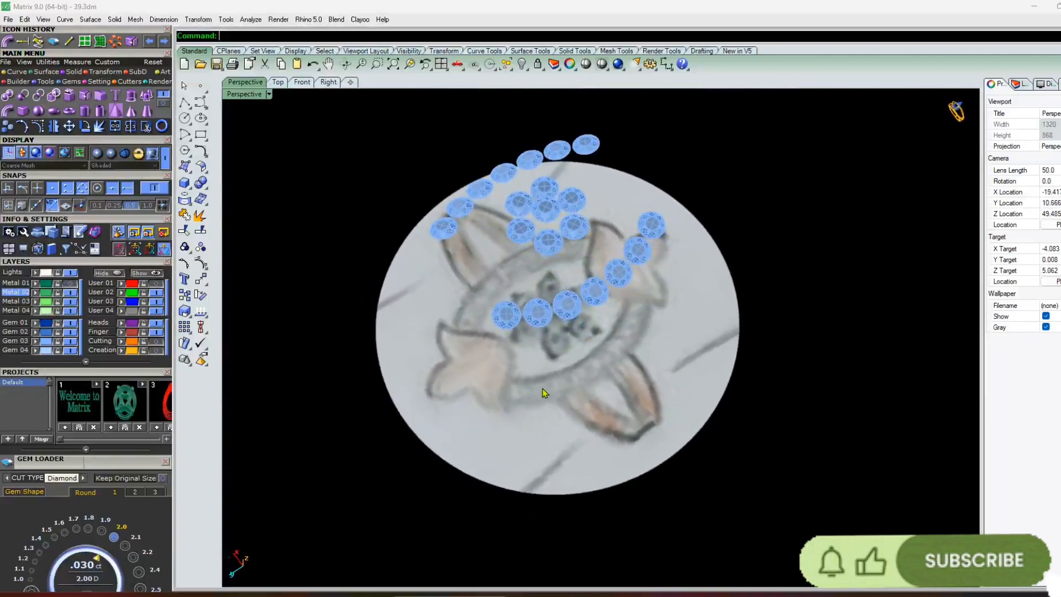
{"action": "right_click_drag", "start_coordinate": [581, 328], "coordinate": [497, 265]}
{"action": "left_click", "coordinate": [71, 290]}
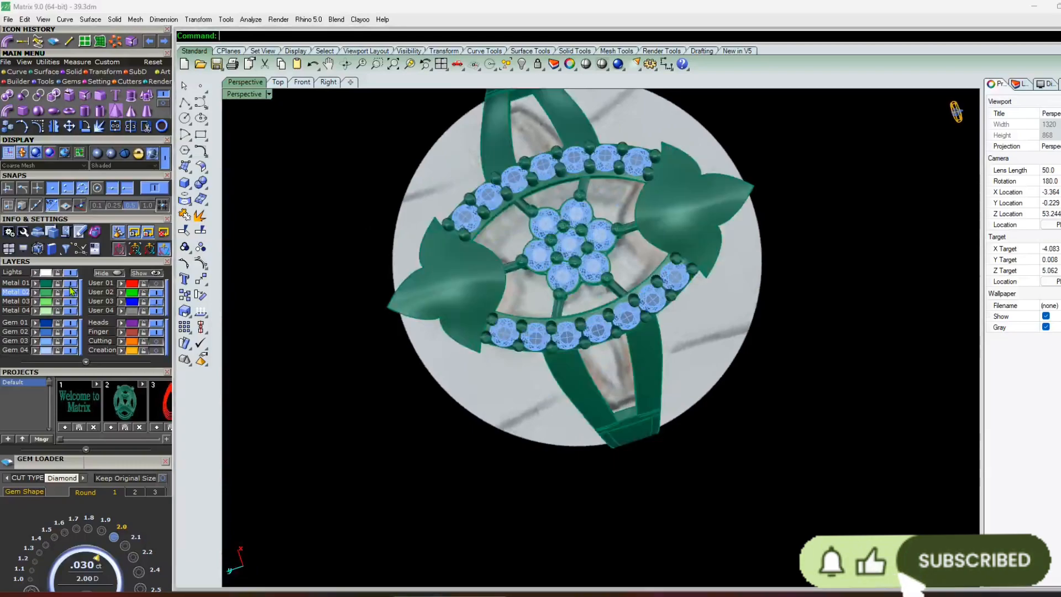
Hide the sketch on the User 04 layer and switch the display material to Machine
{"action": "left_click", "coordinate": [156, 311]}
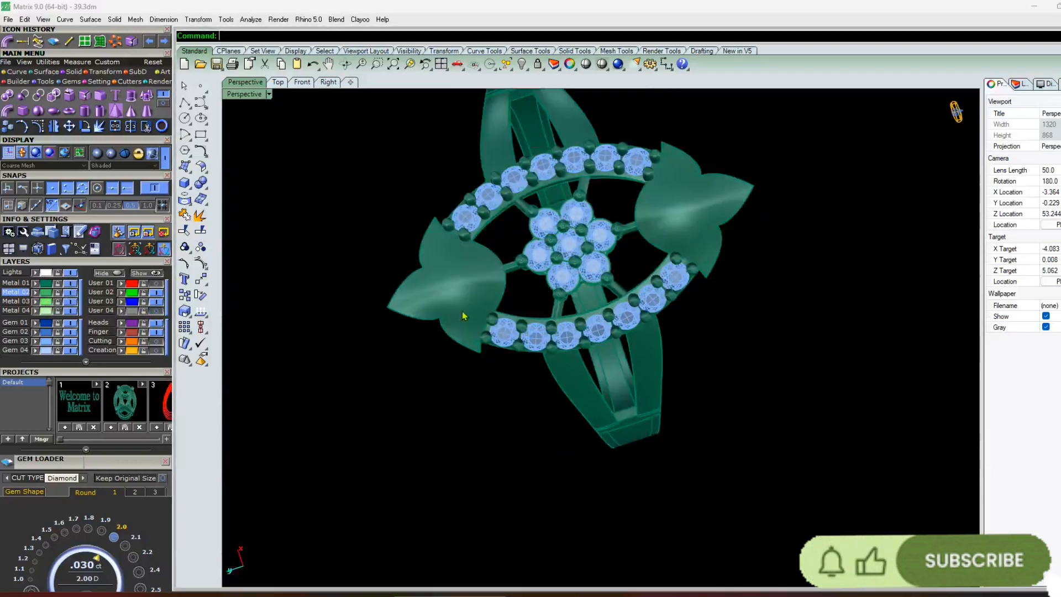
{"action": "mouse_move", "coordinate": [482, 423]}
{"action": "right_mouse_down"}
{"action": "mouse_move", "coordinate": [558, 376]}
{"action": "mouse_move", "coordinate": [599, 301]}
{"action": "mouse_move", "coordinate": [516, 372]}
{"action": "right_mouse_up"}
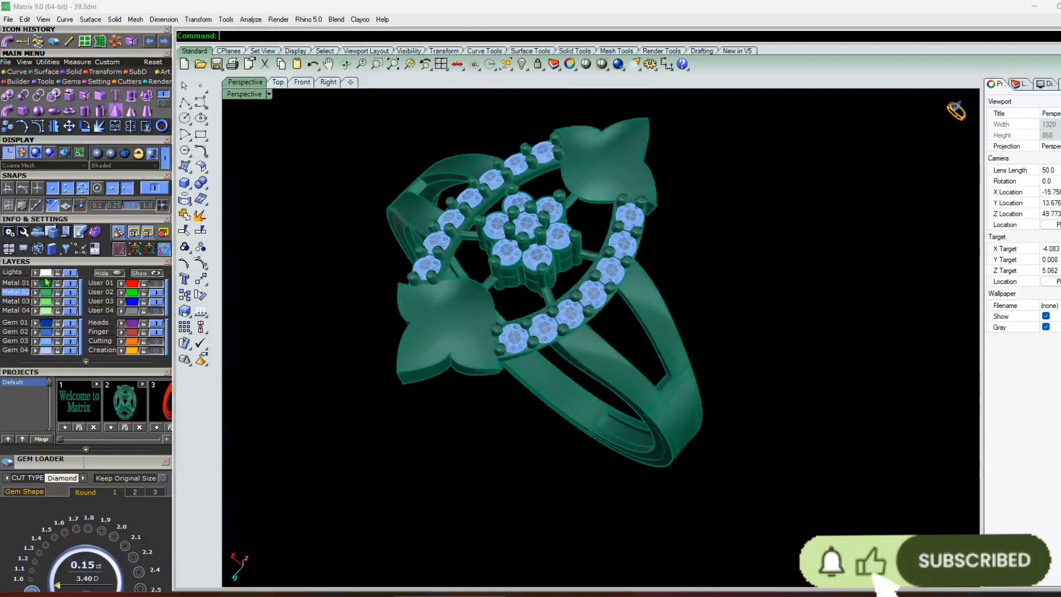
{"action": "left_click", "coordinate": [97, 153]}
Inspect the finished ring in the Machine display from all sides, including the head, leaf ends and split shank
{"action": "right_click_drag", "start_coordinate": [451, 326], "coordinate": [382, 308]}
{"action": "scroll", "coordinate": [658, 300], "scroll_direction": "down", "scroll_amount": 7}
{"action": "scroll", "coordinate": [652, 281], "scroll_direction": "up", "scroll_amount": 7}
{"action": "scroll", "coordinate": [674, 310], "scroll_direction": "down", "scroll_amount": 7}
{"action": "scroll", "coordinate": [561, 274], "scroll_direction": "up", "scroll_amount": 7}
{"action": "scroll", "coordinate": [476, 294], "scroll_direction": "up", "scroll_amount": 6}
{"action": "scroll", "coordinate": [503, 223], "scroll_direction": "down", "scroll_amount": 5}
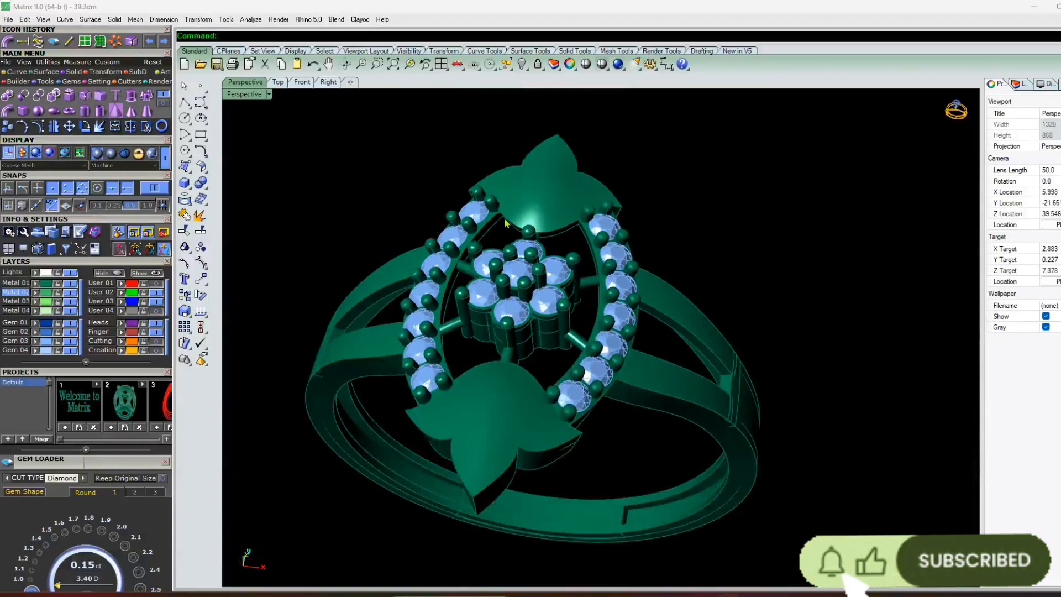
{"action": "right_click_drag", "start_coordinate": [520, 329], "coordinate": [425, 316]}
{"action": "scroll", "coordinate": [505, 298], "scroll_direction": "up", "scroll_amount": 5}
{"action": "right_click_drag", "start_coordinate": [505, 337], "coordinate": [468, 339]}
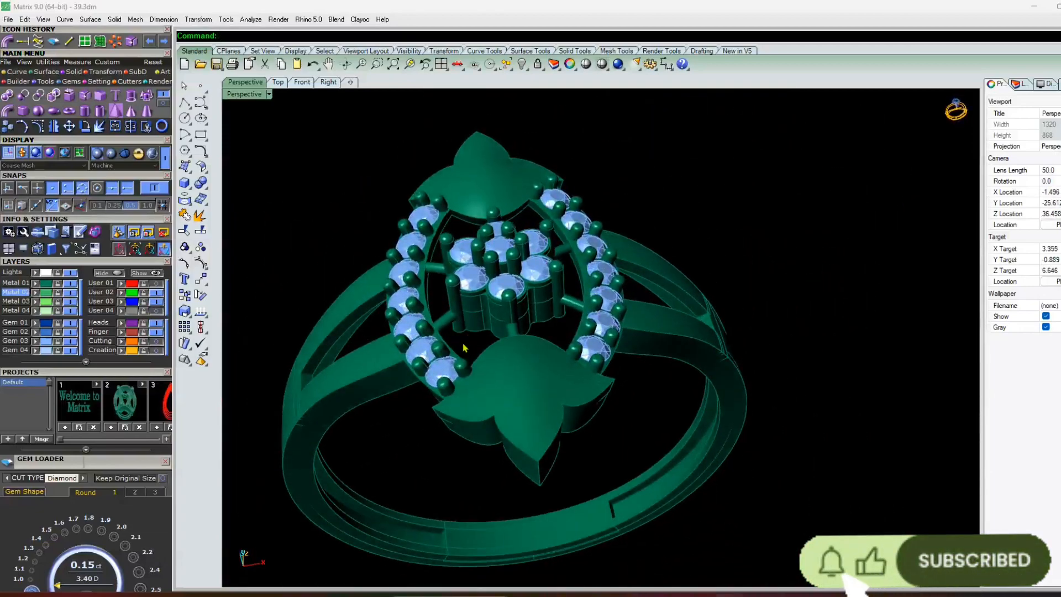
{"action": "right_click_drag", "start_coordinate": [379, 394], "coordinate": [575, 332]}
{"action": "scroll", "coordinate": [445, 340], "scroll_direction": "up", "scroll_amount": 4}
{"action": "left_click", "coordinate": [571, 398]}
{"action": "scroll", "coordinate": [571, 395], "scroll_direction": "down", "scroll_amount": 4}
{"action": "left_click", "coordinate": [539, 404]}
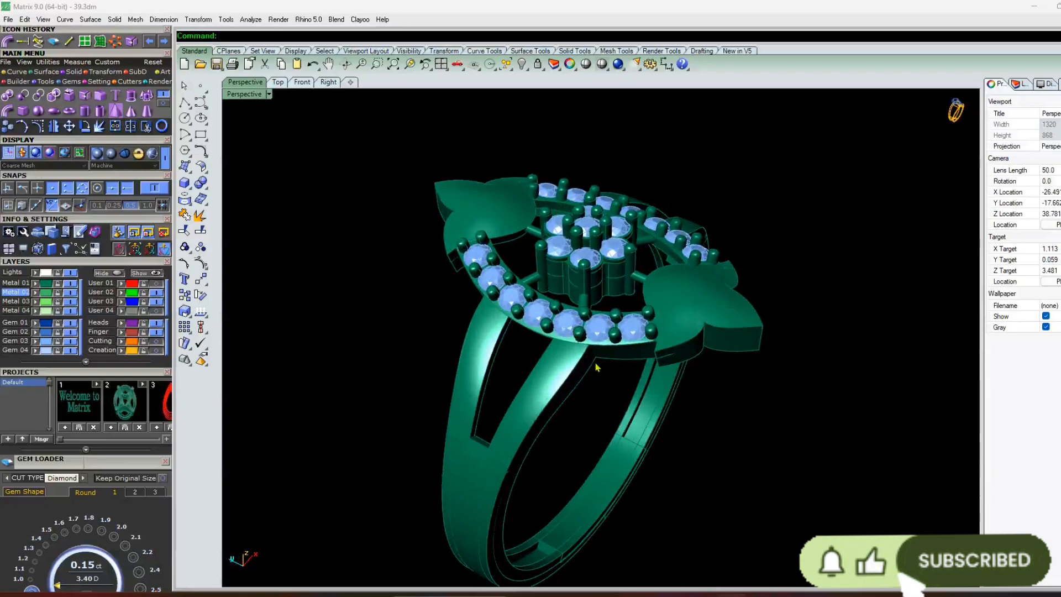
{"action": "right_click_drag", "start_coordinate": [623, 389], "coordinate": [477, 386]}
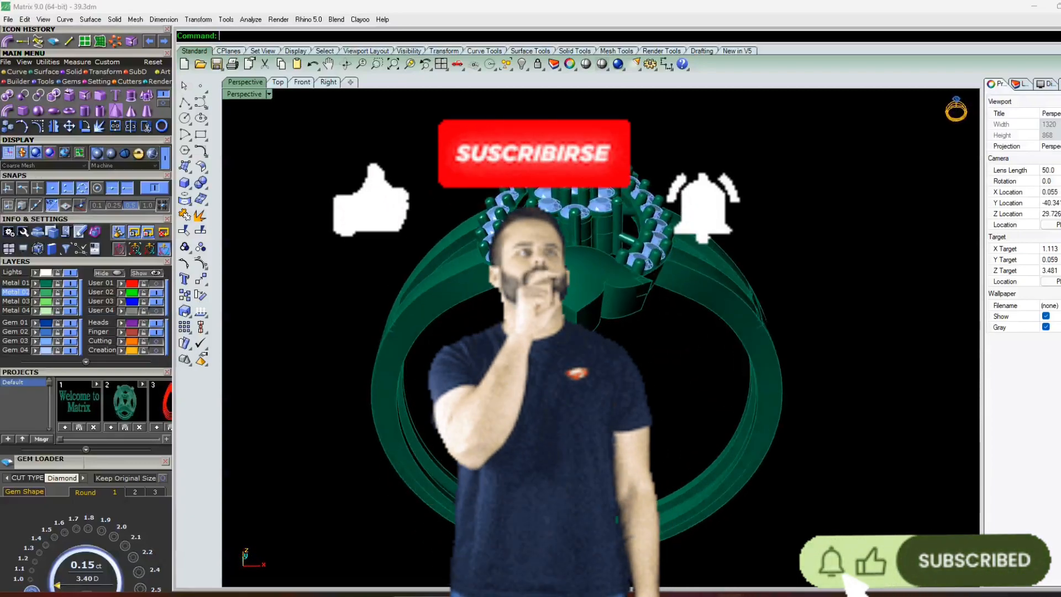
{"action": "right_click_drag", "start_coordinate": [663, 322], "coordinate": [741, 282]}
{"action": "scroll", "coordinate": [498, 254], "scroll_direction": "up", "scroll_amount": 5}
{"action": "scroll", "coordinate": [657, 371], "scroll_direction": "down", "scroll_amount": 3}
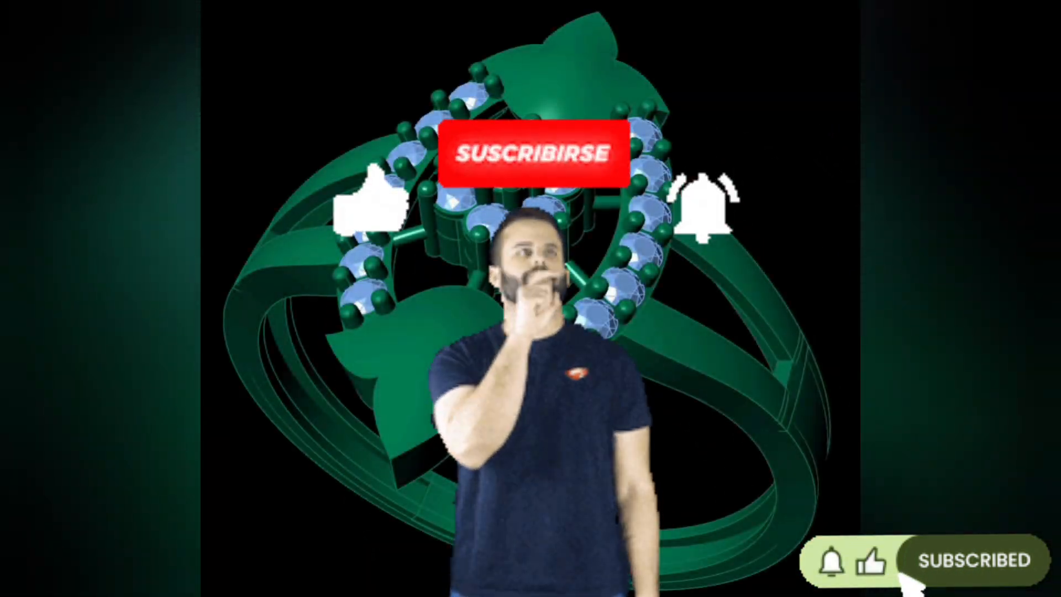